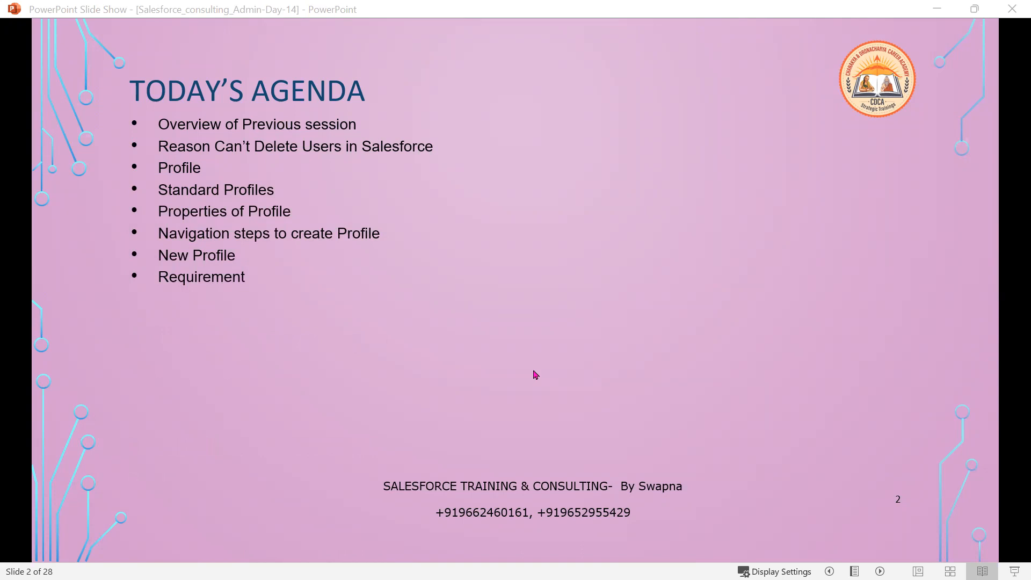
Reveal the agenda bullets Create Profile through Today Interview Questions, then move Notepad++ over the show.
{"action": "left_click", "coordinate": [533, 371]}
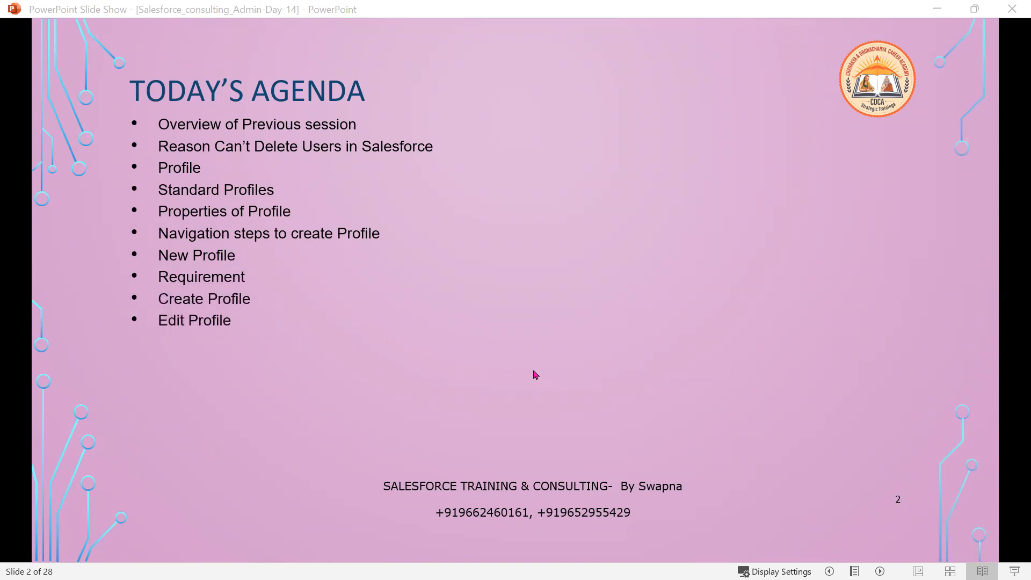
{"action": "left_click", "coordinate": [535, 371]}
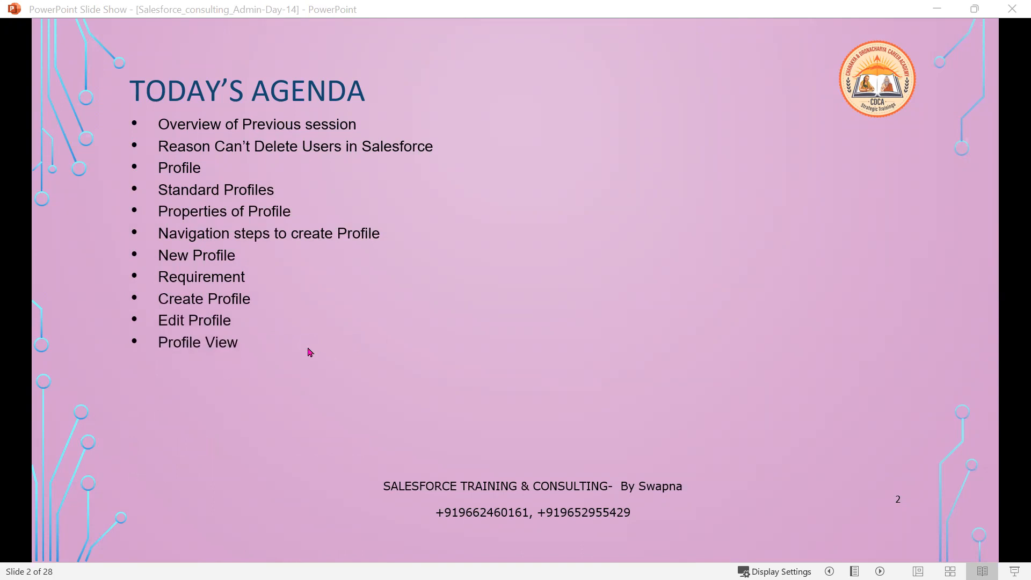
{"action": "left_click", "coordinate": [247, 353]}
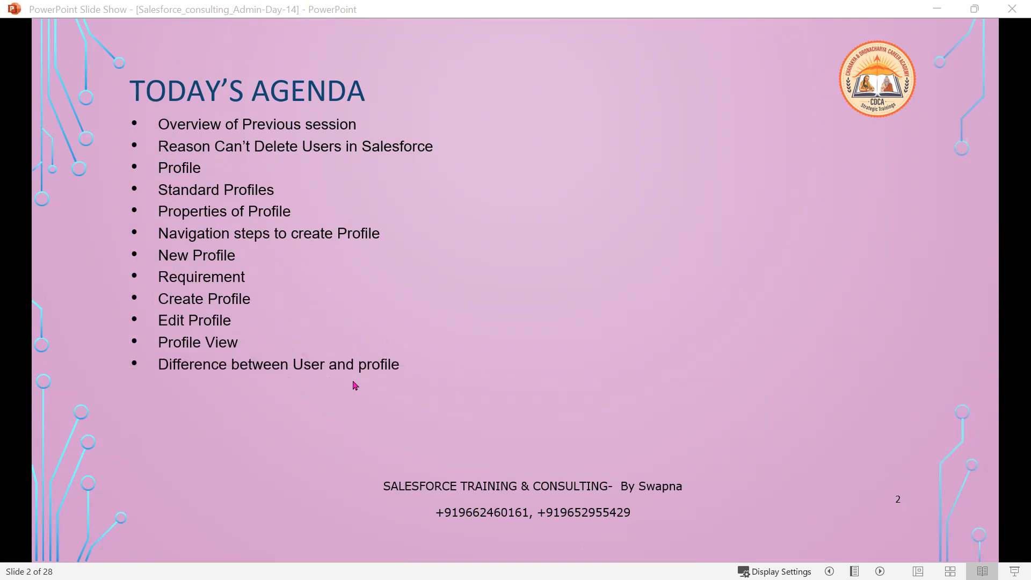
{"action": "left_click", "coordinate": [425, 389]}
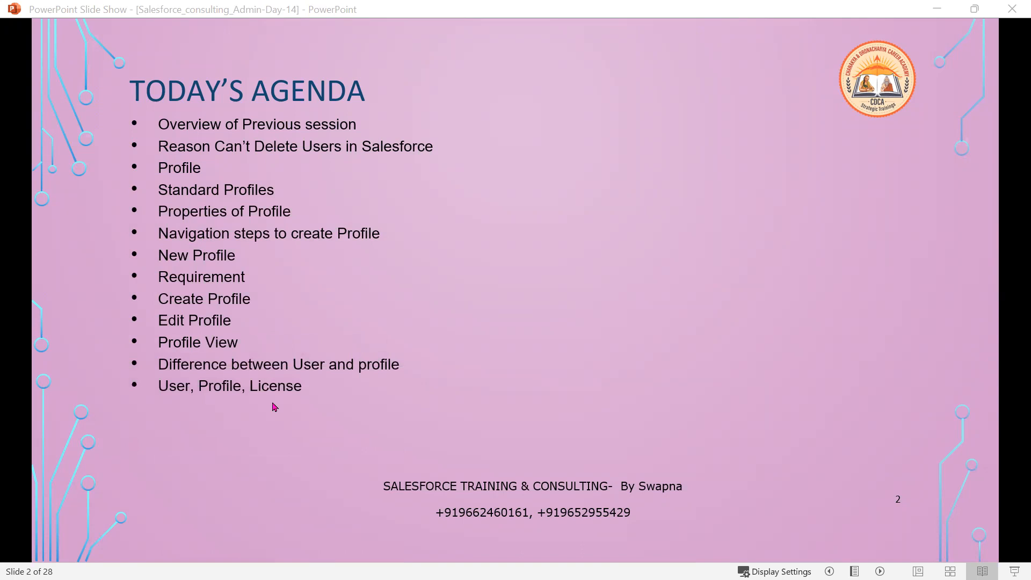
{"action": "left_click", "coordinate": [326, 401]}
{"action": "left_click", "coordinate": [326, 400]}
{"action": "left_click", "coordinate": [326, 401]}
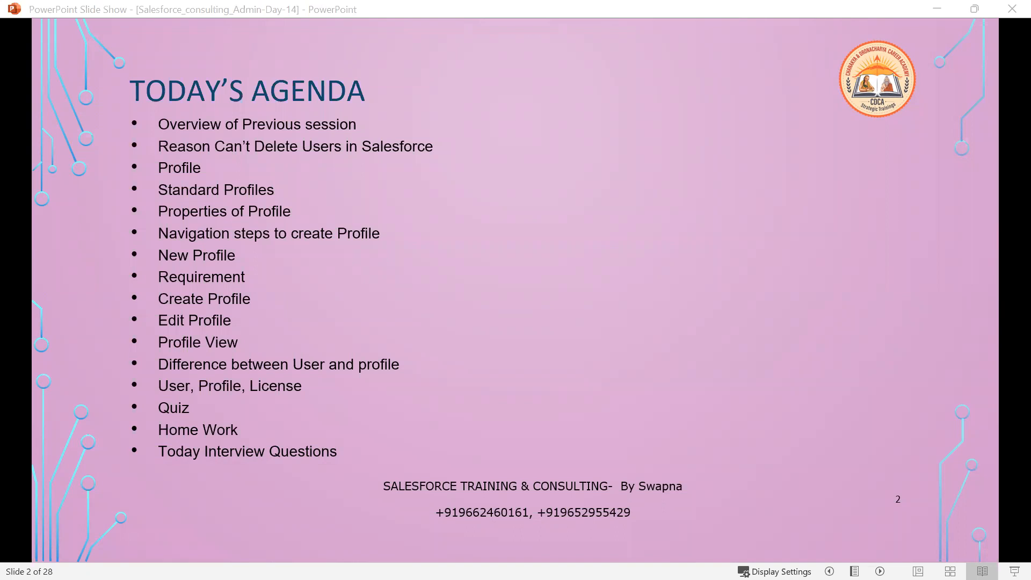
{"action": "left_click_drag", "start_coordinate": [1030, 94], "coordinate": [643, 94]}
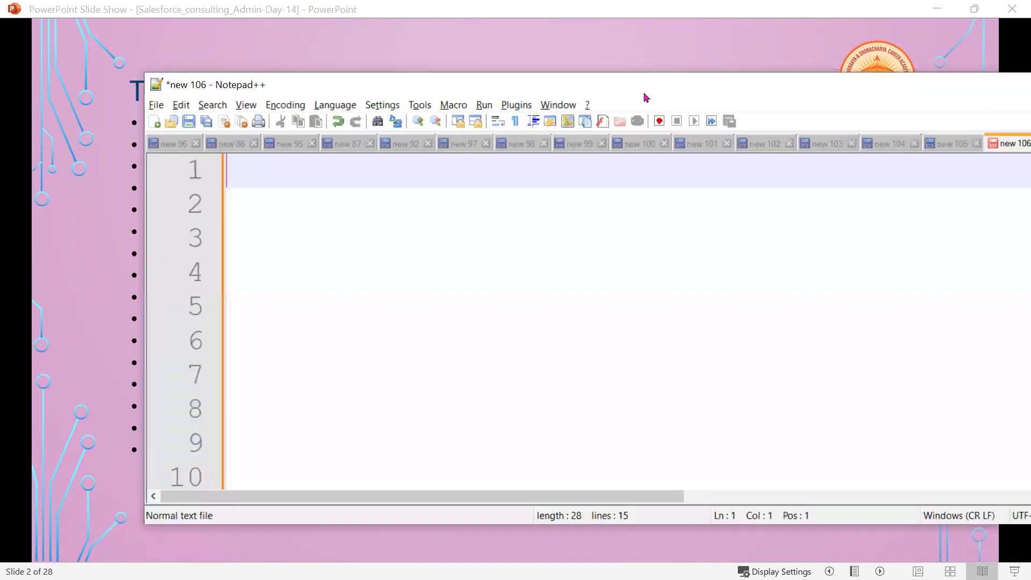
Maximize Notepad++ and type 'Devlopment Admin' and 'Issue Types Jira' on lines 2 and 3.
{"action": "double_click", "coordinate": [644, 93]}
{"action": "left_click", "coordinate": [405, 197]}
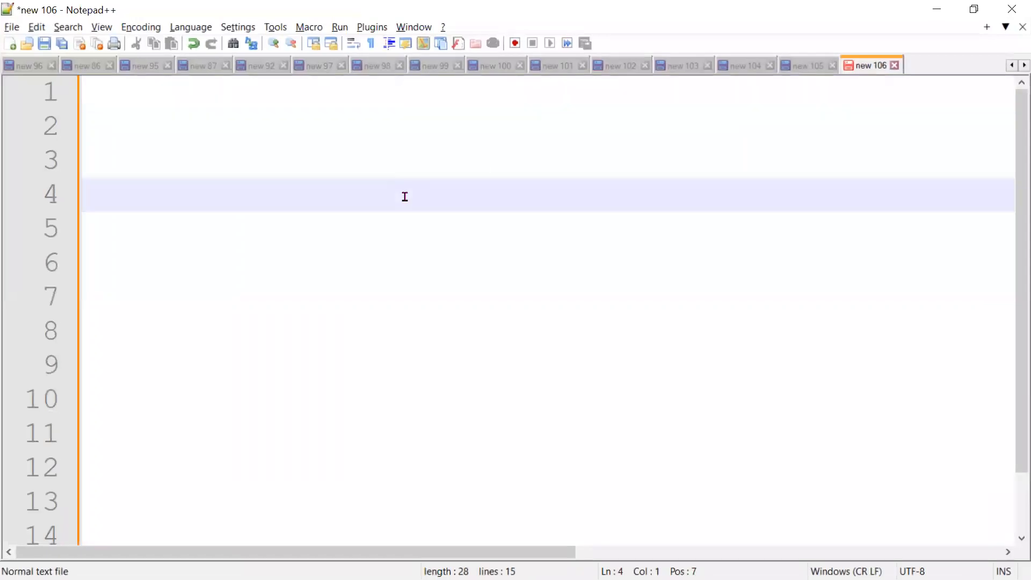
{"action": "left_click", "coordinate": [368, 117]}
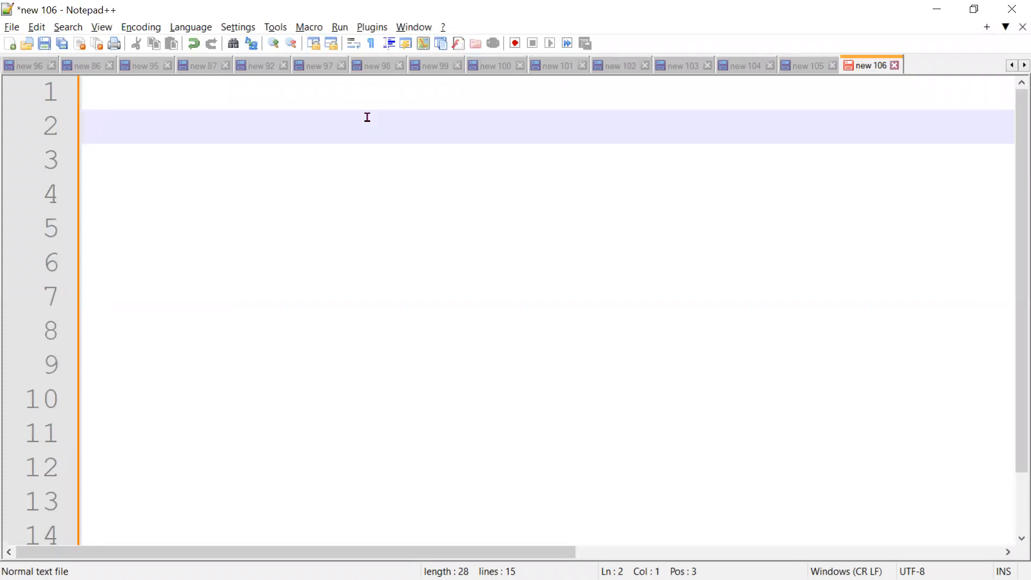
{"action": "type", "text": "Devlopment "}
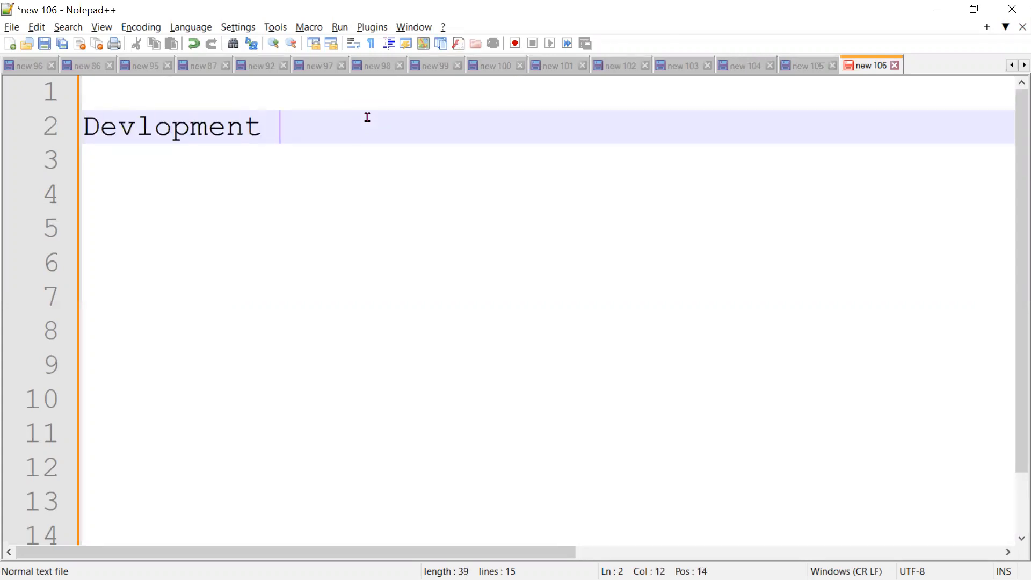
{"action": "type", "text": "Admin"}
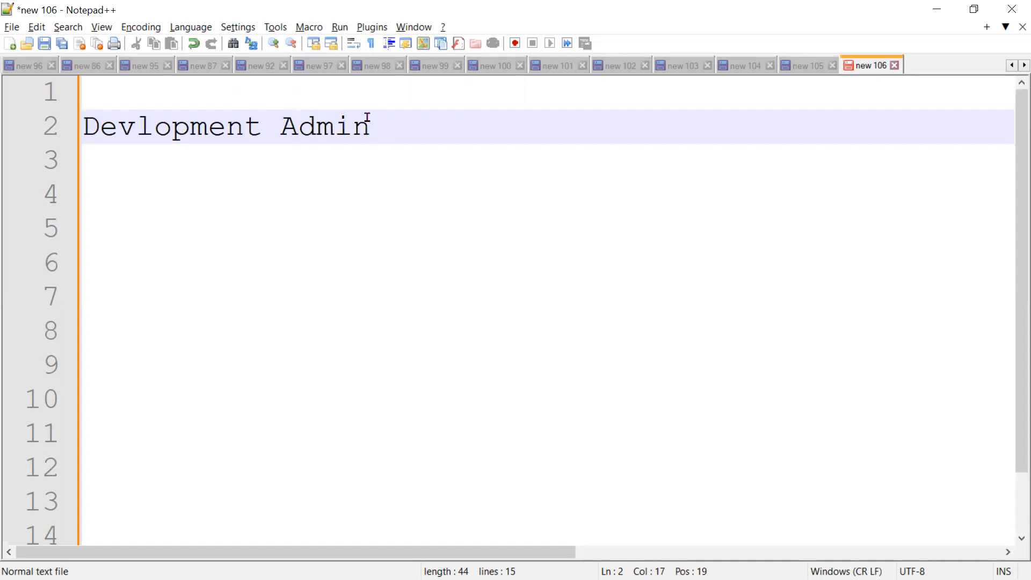
{"action": "key", "text": "Return"}
{"action": "type", "text": "Issu"}
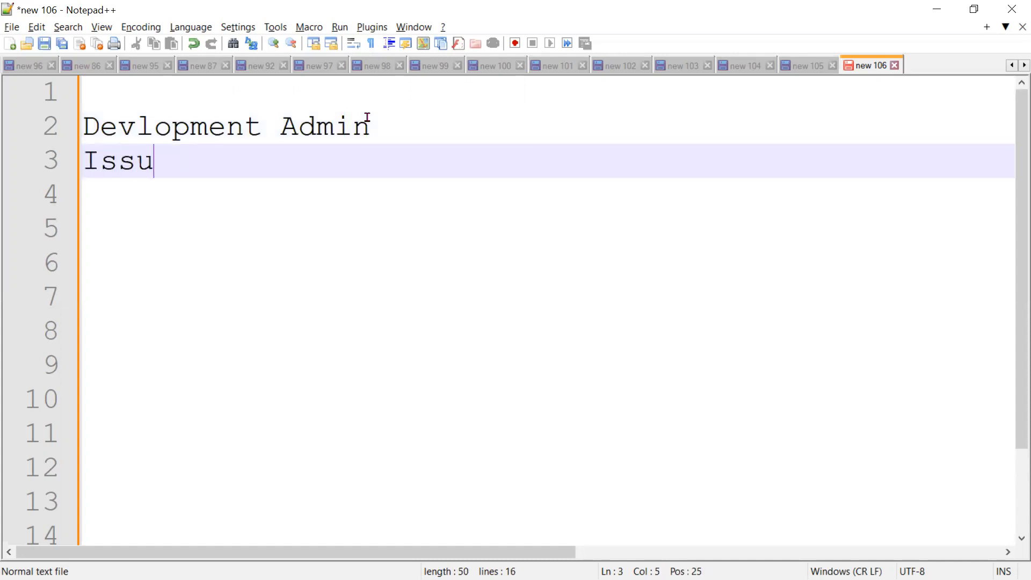
{"action": "type", "text": "e Types "}
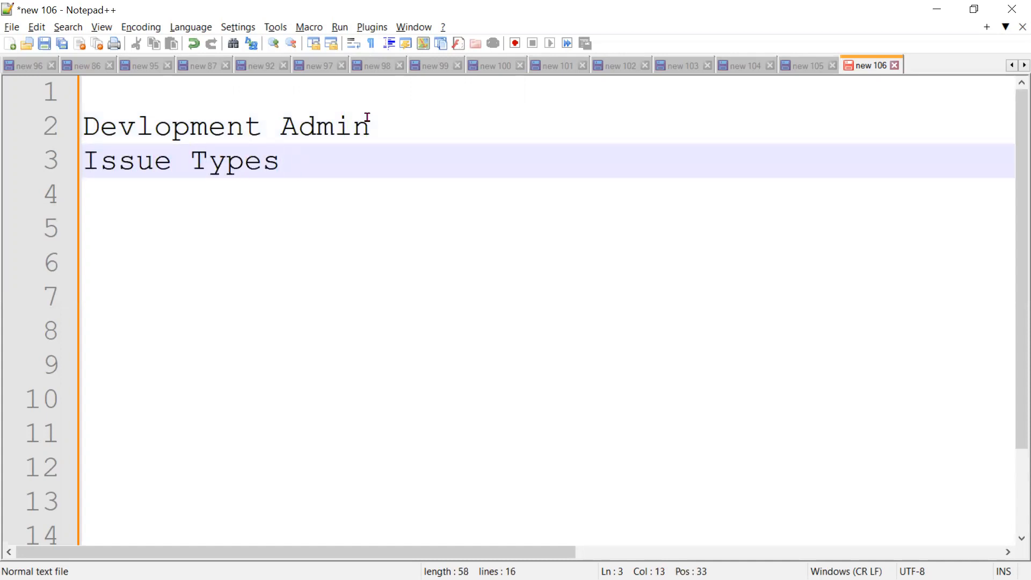
{"action": "type", "text": "Jira"}
Add the note lines 'User,', 'Multiple users', 'Reset password' and 'Password Policies', each on its own line.
{"action": "key", "text": "Return"}
{"action": "type", "text": "User"}
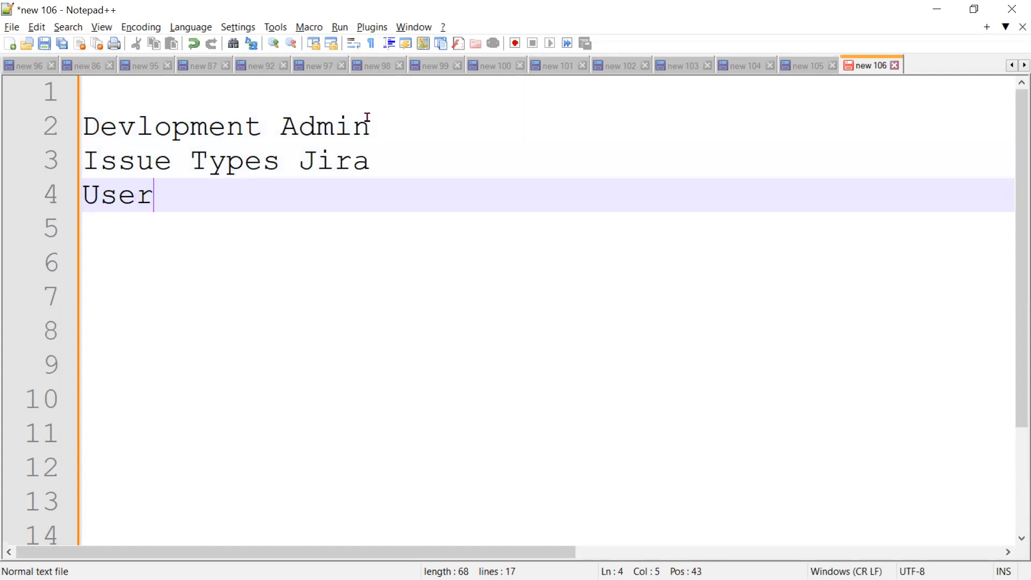
{"action": "type", "text": ","}
{"action": "key", "text": "Return"}
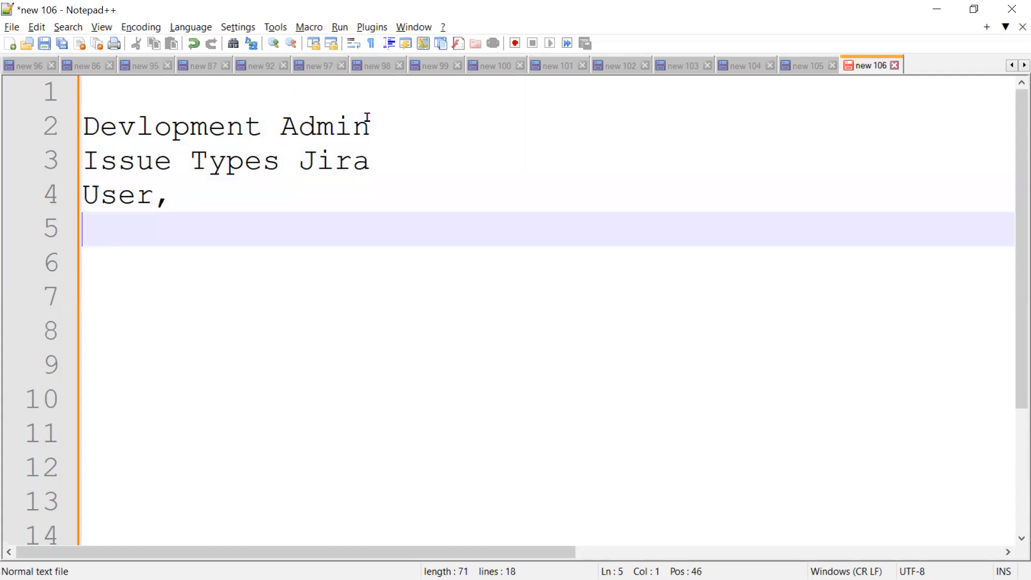
{"action": "type", "text": "Multi"}
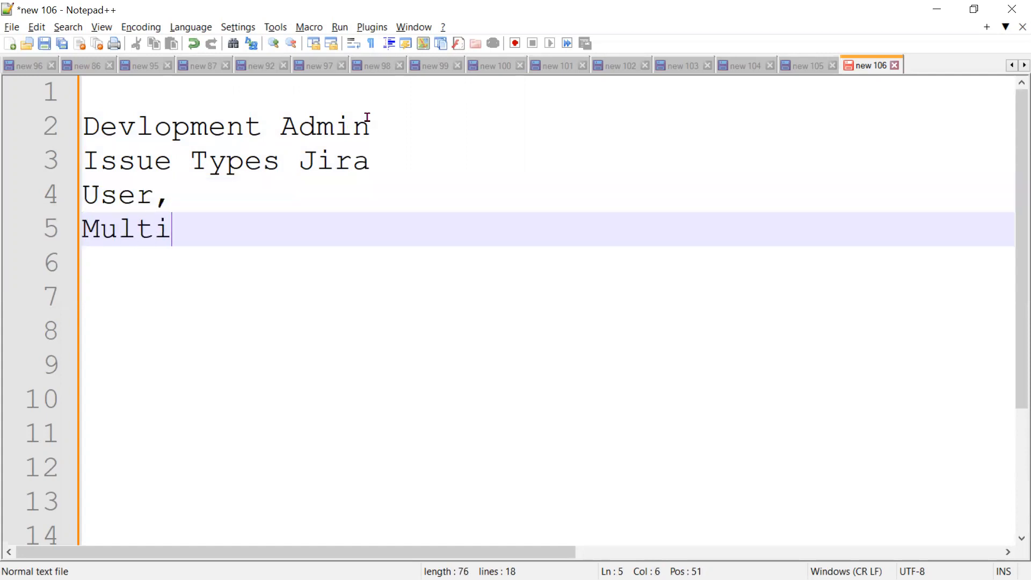
{"action": "type", "text": "ple users"}
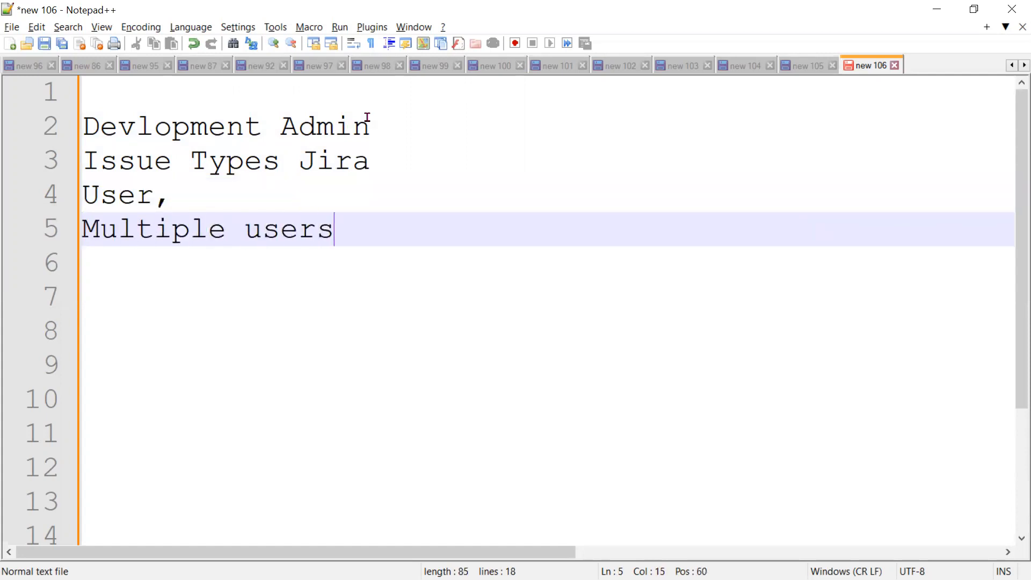
{"action": "key", "text": "Return"}
{"action": "type", "text": "Res"}
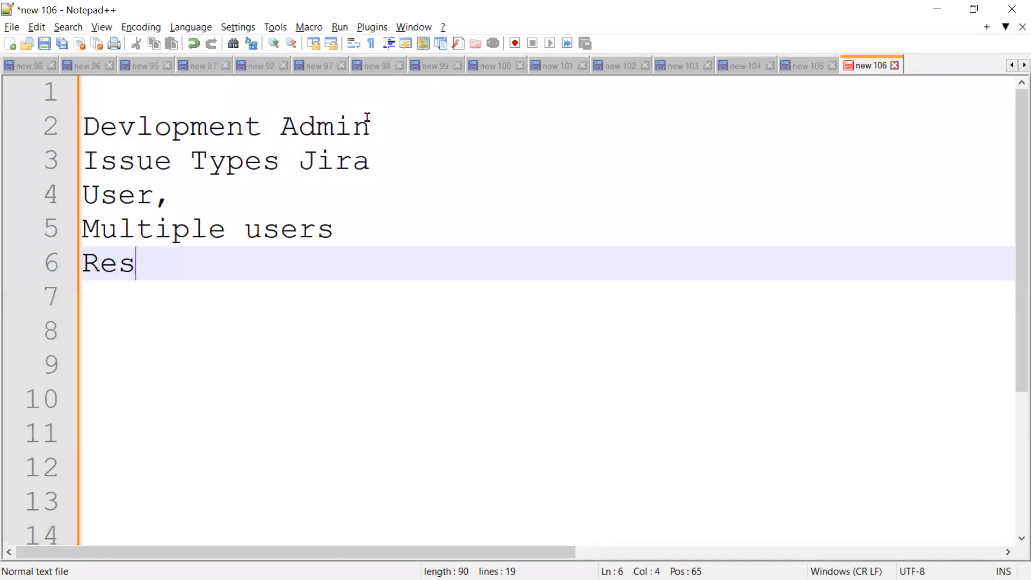
{"action": "type", "text": "et password"}
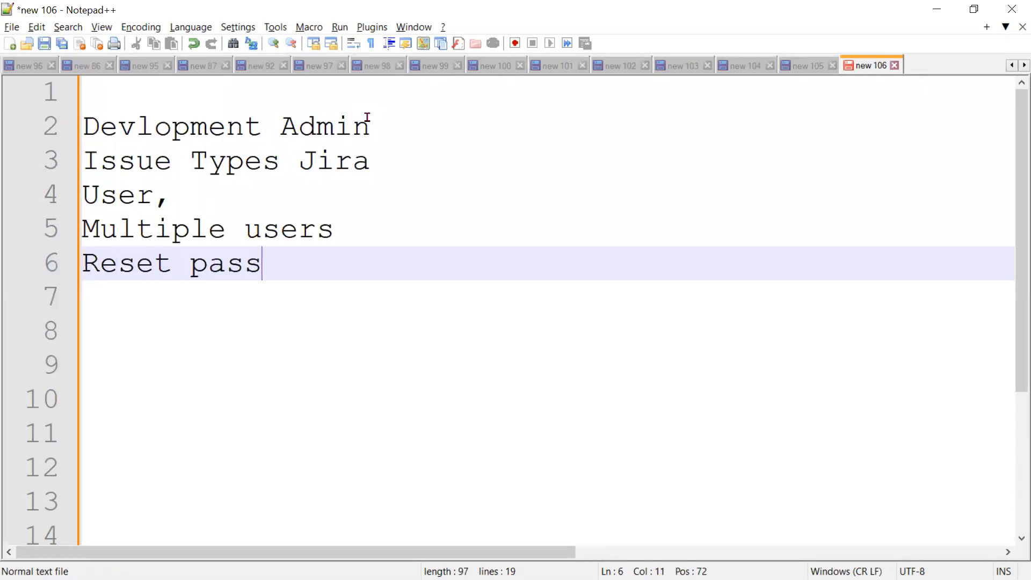
{"action": "key", "text": "Return"}
{"action": "type", "text": "P"}
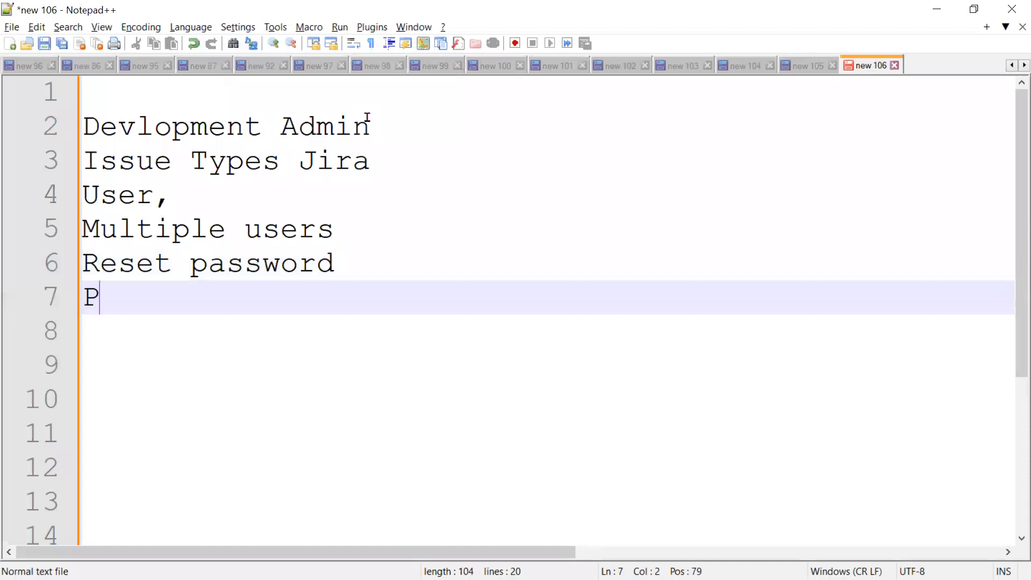
{"action": "type", "text": "assword Policies"}
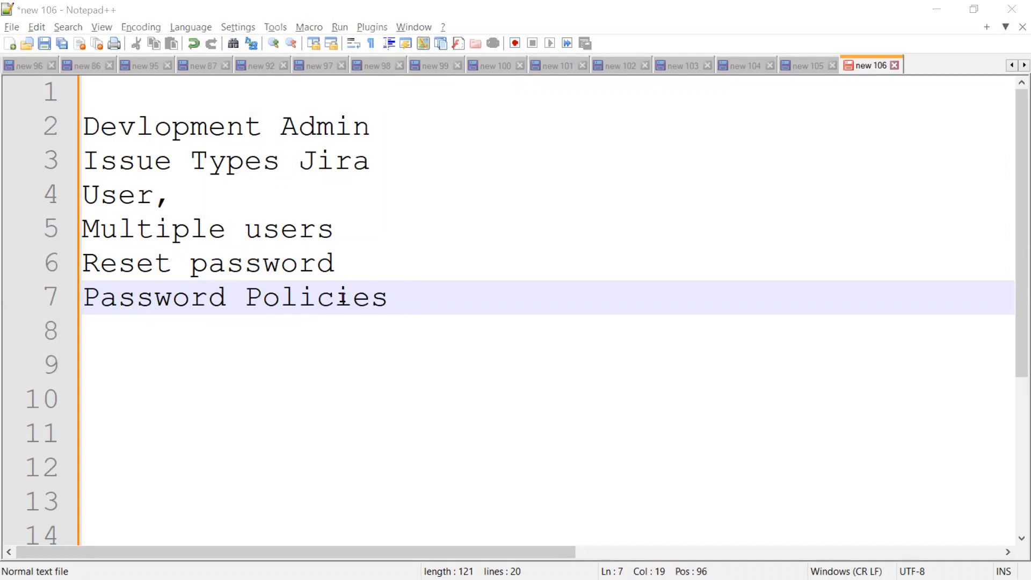
{"action": "key", "text": "Return"}
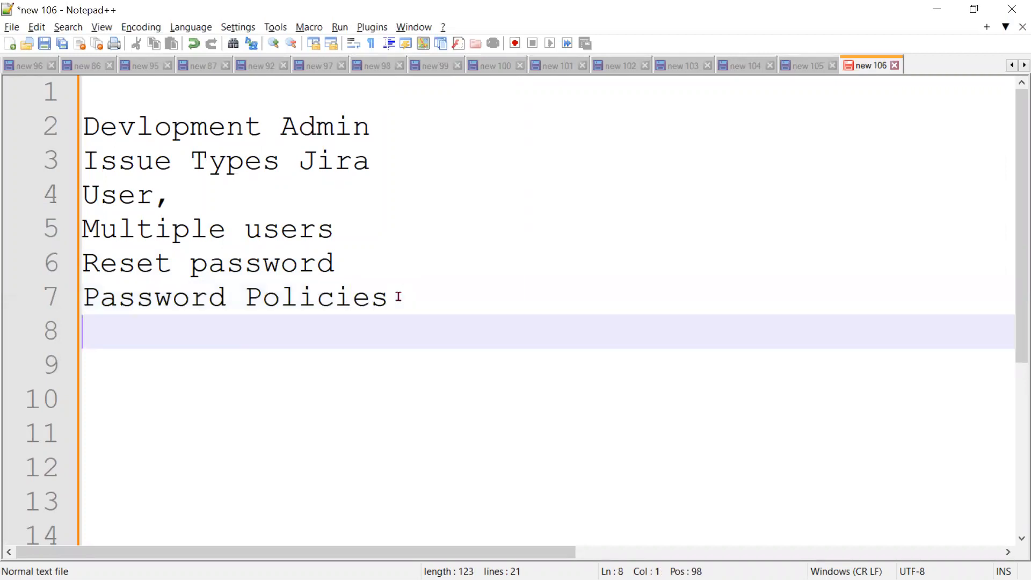
Type 'Freeze user' on line 8, correcting the 'Freexe' typo, and begin line 9.
{"action": "type", "text": "Freexe users"}
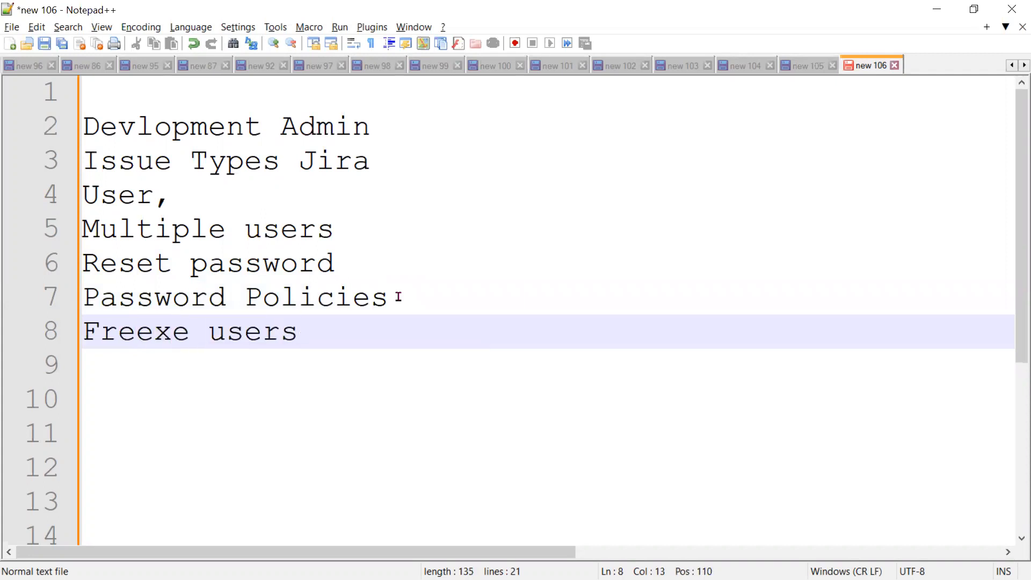
{"action": "key", "text": "BackSpace"}
{"action": "key", "text": "Return"}
{"action": "type", "text": "S"}
{"action": "key", "text": "BackSpace"}
{"action": "type", "text": "D"}
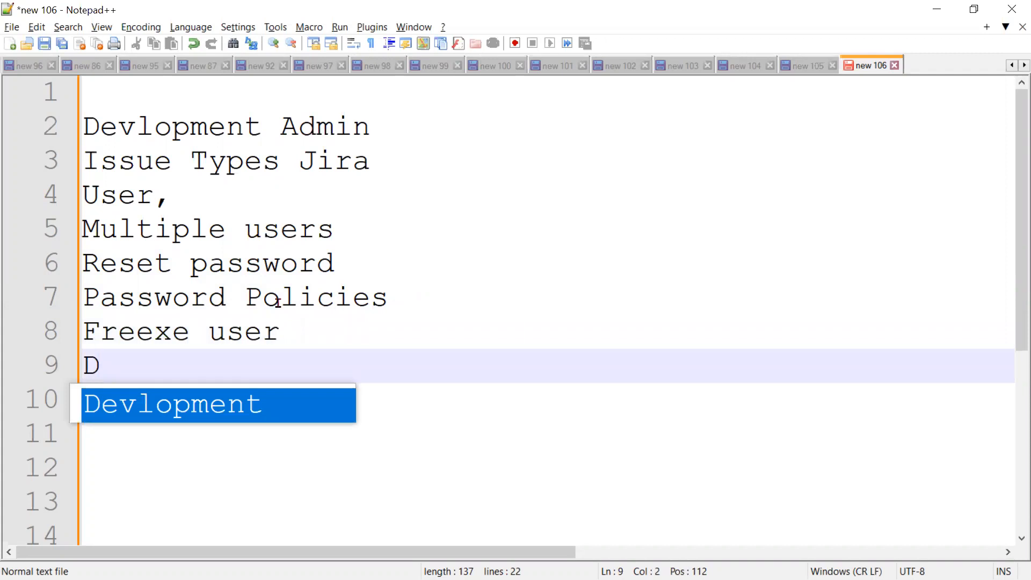
{"action": "left_click", "coordinate": [154, 331]}
{"action": "key", "text": "shift+Right"}
{"action": "type", "text": "z"}
Complete line 9 as 'Deactive user' and minimize Notepad++ to show the slides again.
{"action": "left_click", "coordinate": [204, 355]}
{"action": "type", "text": "eactive user"}
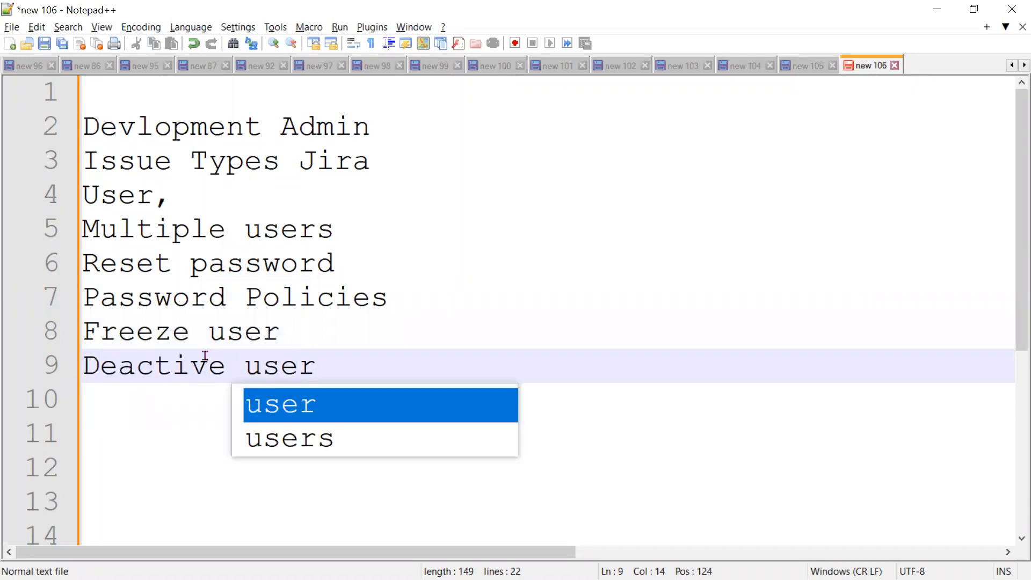
{"action": "left_click", "coordinate": [552, 373]}
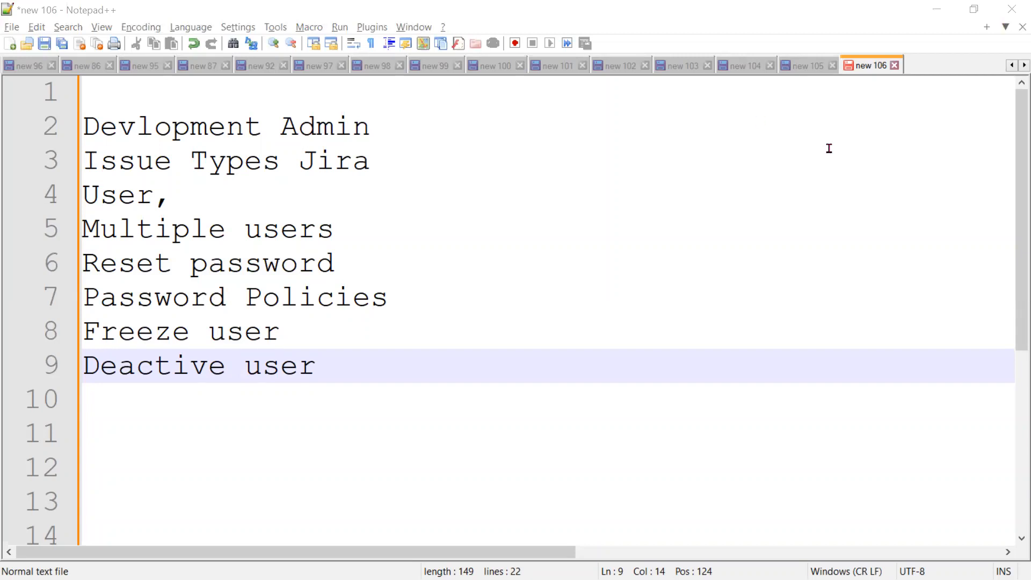
{"action": "left_click", "coordinate": [937, 9]}
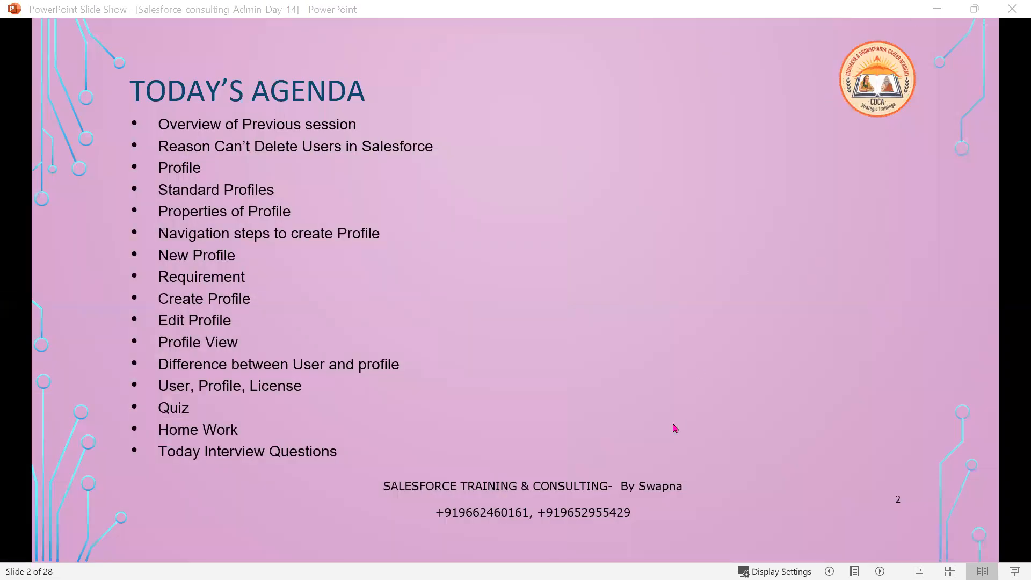
Advance to the Reason Can't Delete Users slide, then switch to Salesforce in the browser.
{"action": "left_click", "coordinate": [675, 432]}
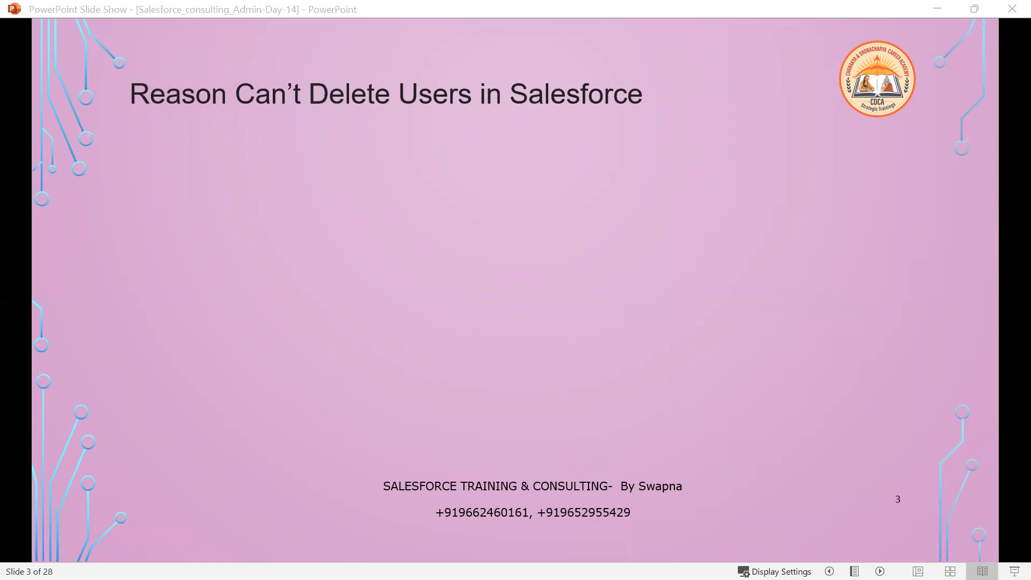
{"action": "key", "text": "alt+Tab"}
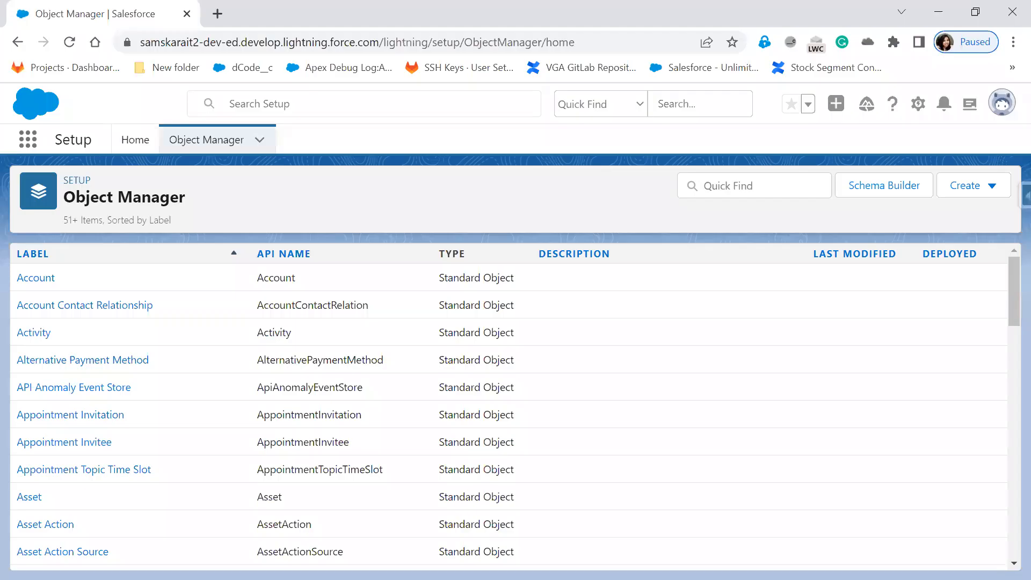
Go from Salesforce Setup Home to Users > Users to list all users.
{"action": "left_click", "coordinate": [122, 140]}
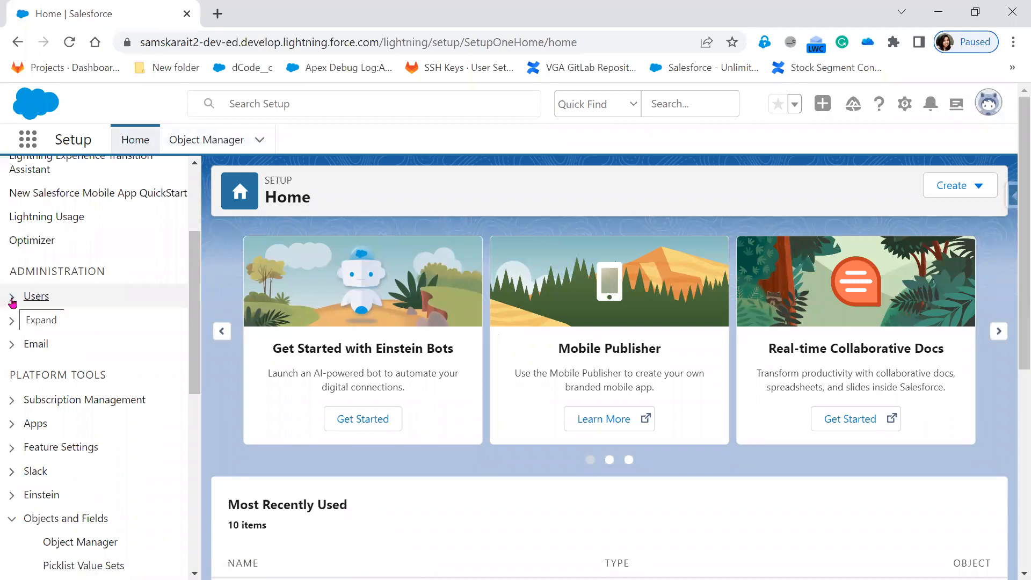
{"action": "left_click", "coordinate": [12, 302]}
{"action": "left_click", "coordinate": [58, 486]}
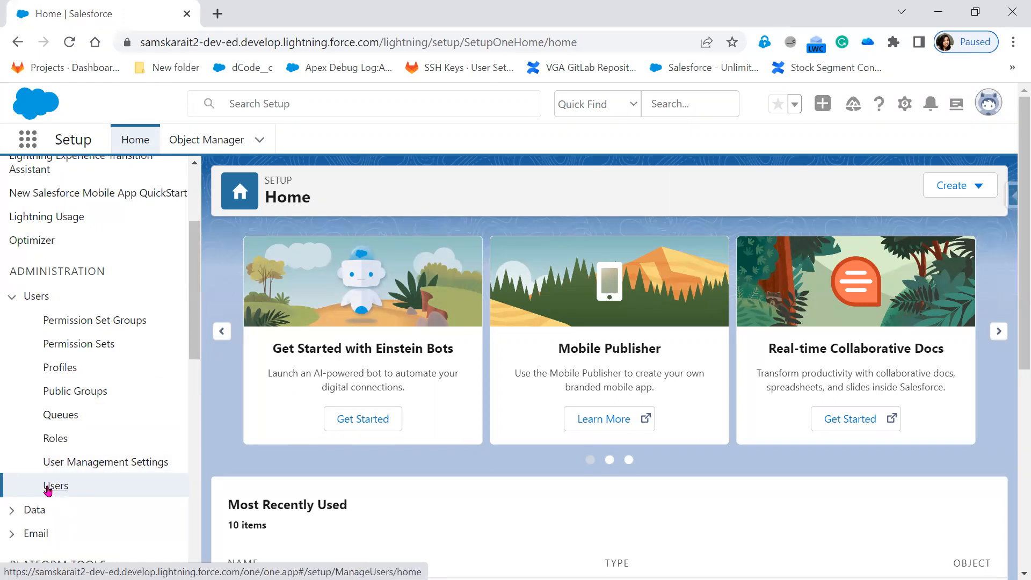
{"action": "left_click", "coordinate": [50, 486]}
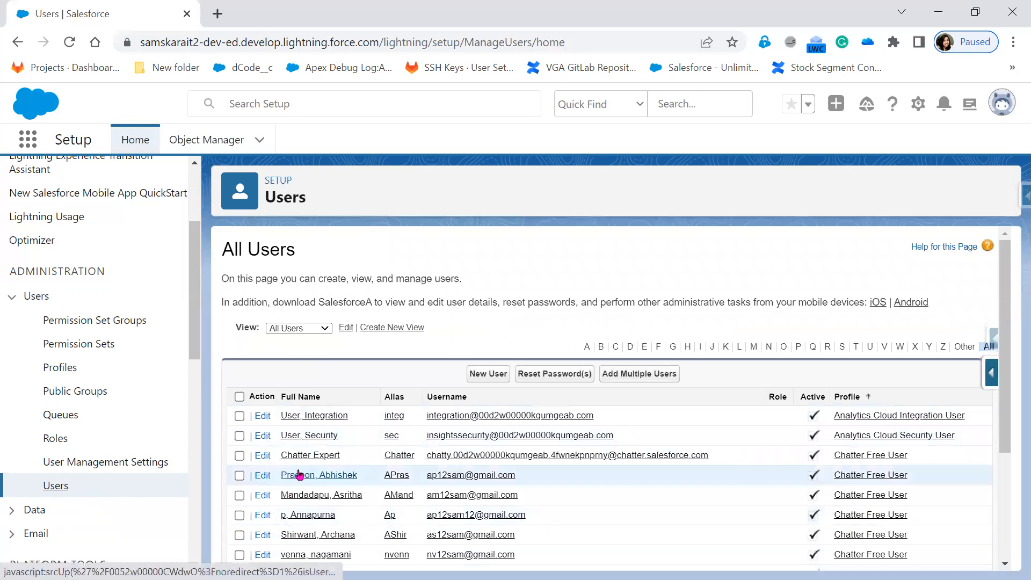
Open one user's detail record, then return to the slide show and reveal its first bullet.
{"action": "left_click", "coordinate": [294, 513]}
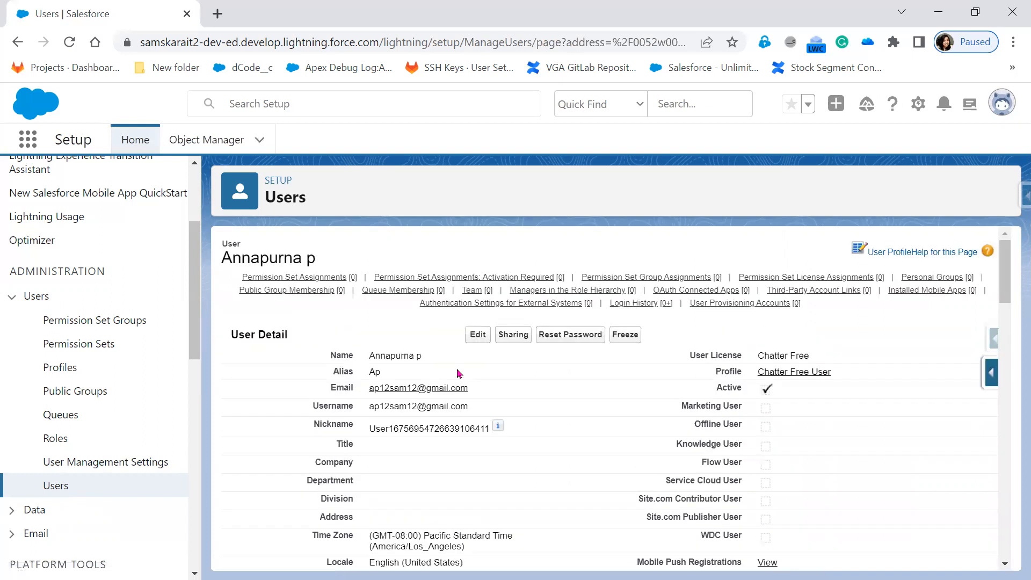
{"action": "left_click", "coordinate": [944, 13]}
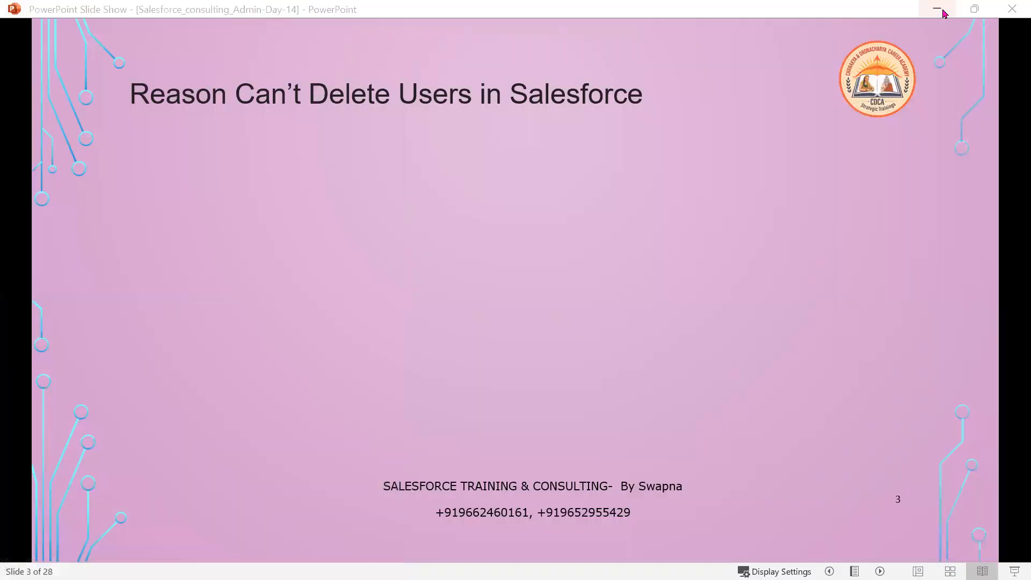
{"action": "left_click", "coordinate": [801, 146]}
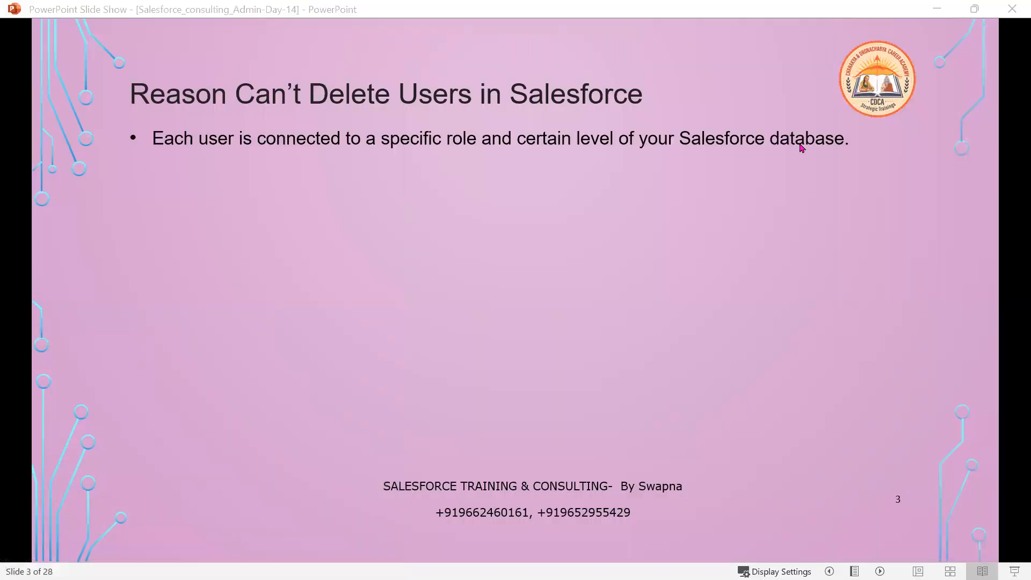
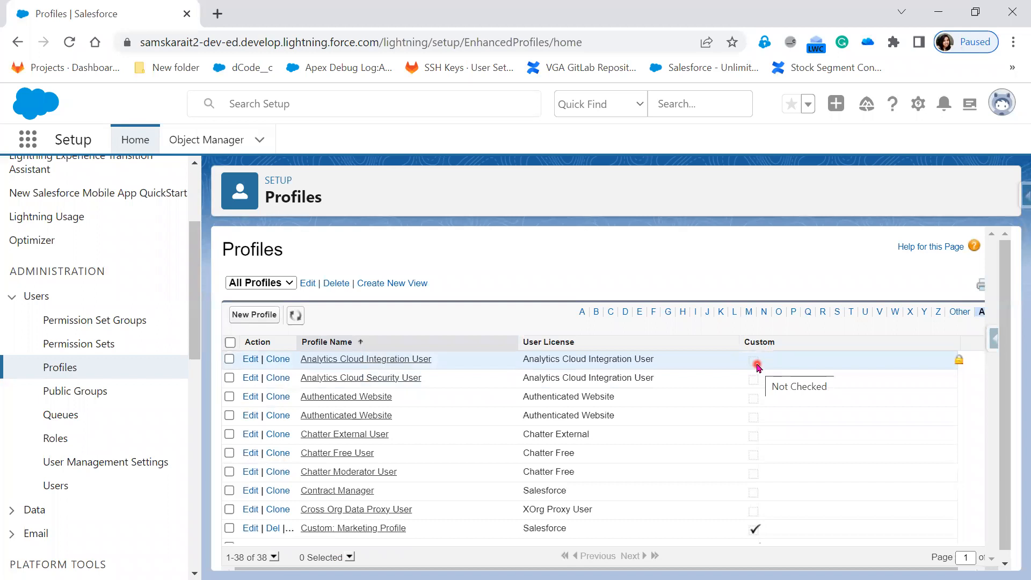
Open the Custom: Marketing Profile record and highlight its Created By date.
{"action": "scroll", "coordinate": [714, 453], "scroll_direction": "down", "scroll_amount": 1}
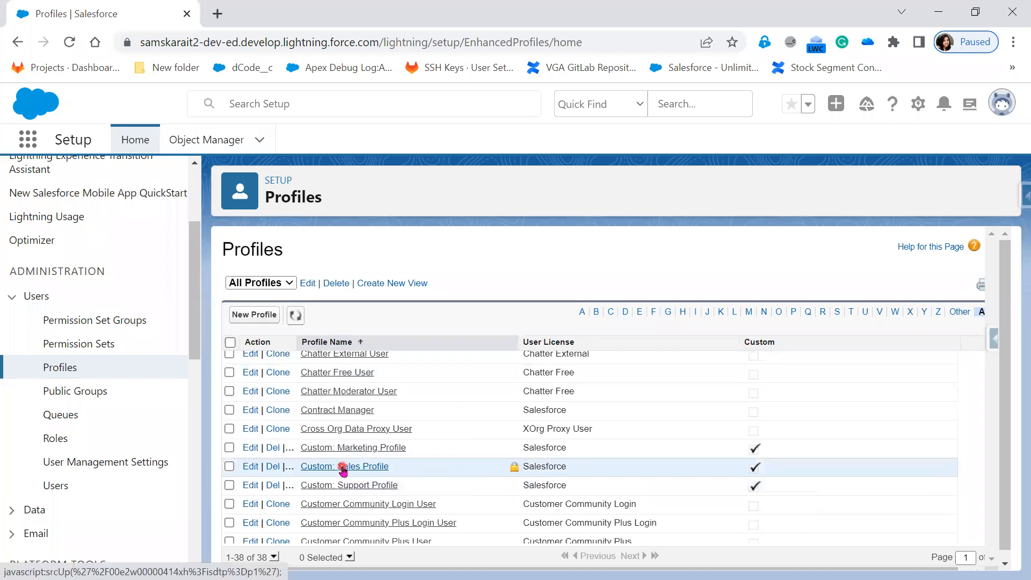
{"action": "left_click", "coordinate": [349, 451]}
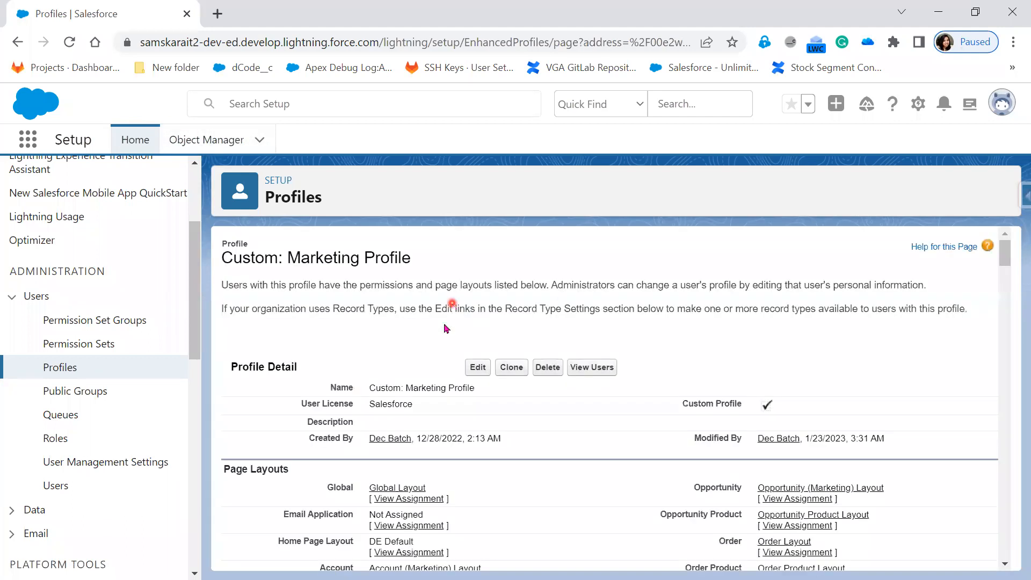
{"action": "left_click_drag", "start_coordinate": [357, 465], "coordinate": [505, 473]}
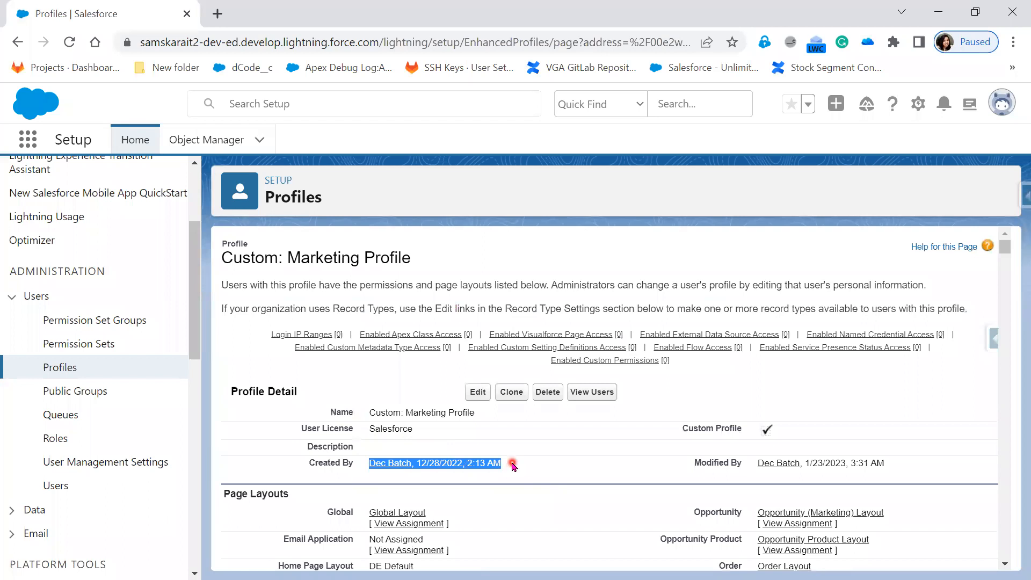
{"action": "scroll", "coordinate": [69, 356], "scroll_direction": "up", "scroll_amount": 3}
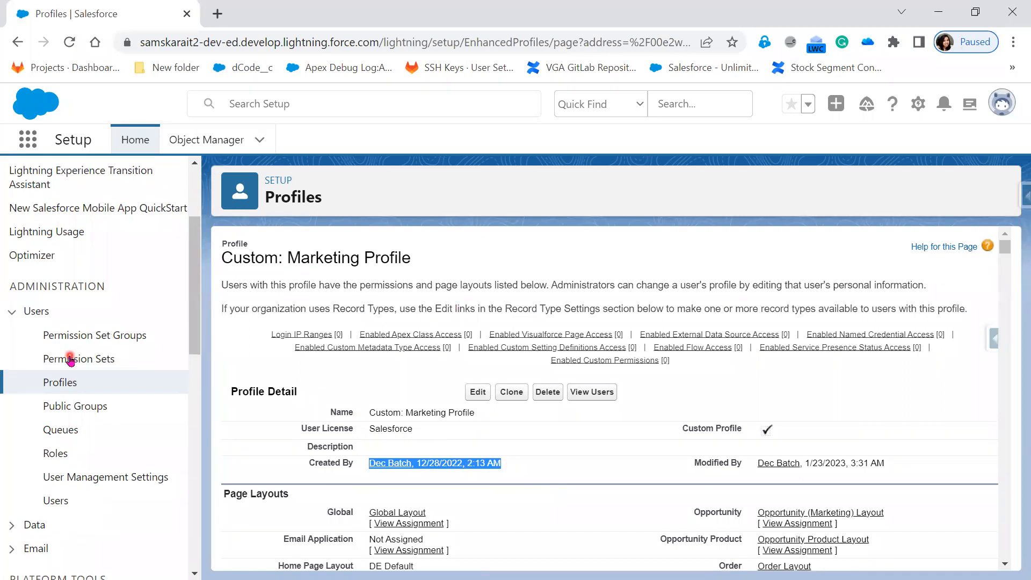
{"action": "left_click", "coordinate": [77, 188]}
Look up Company Information in a new tab, highlight the org's creation date, then return to the profile.
{"action": "type", "text": "company"}
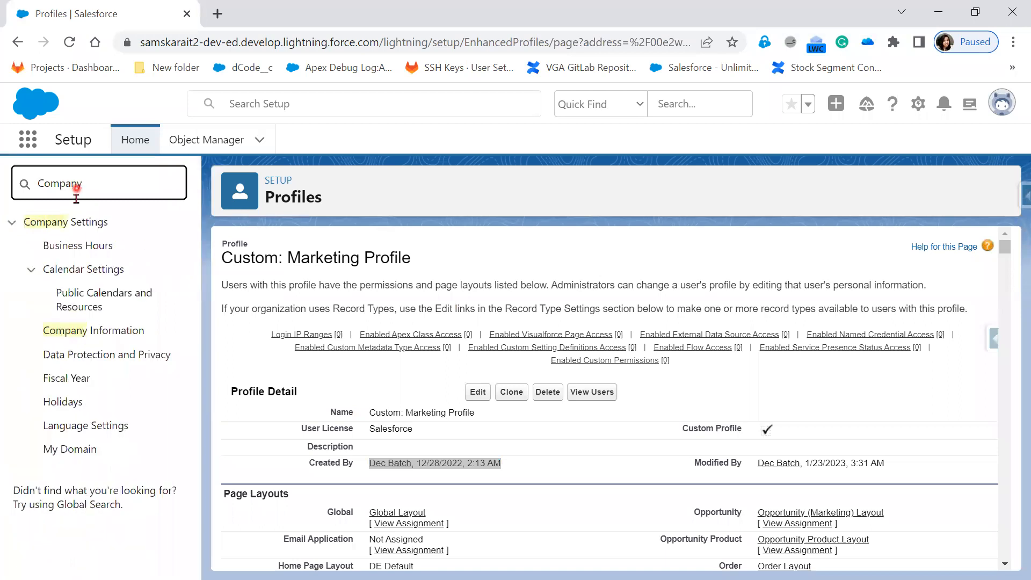
{"action": "left_click", "coordinate": [96, 331], "text": "ctrl"}
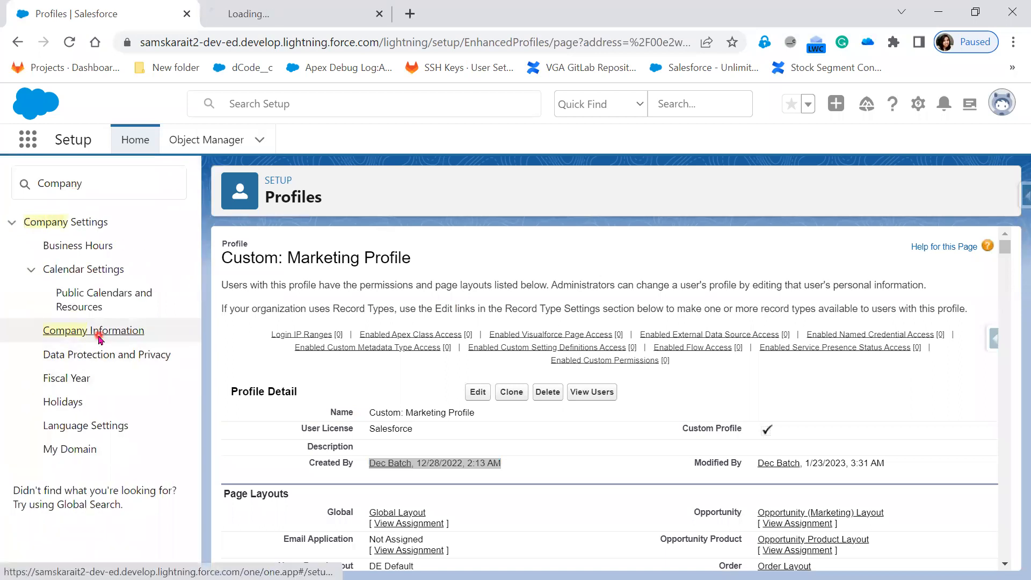
{"action": "left_click", "coordinate": [299, 11]}
{"action": "left_click", "coordinate": [299, 11]}
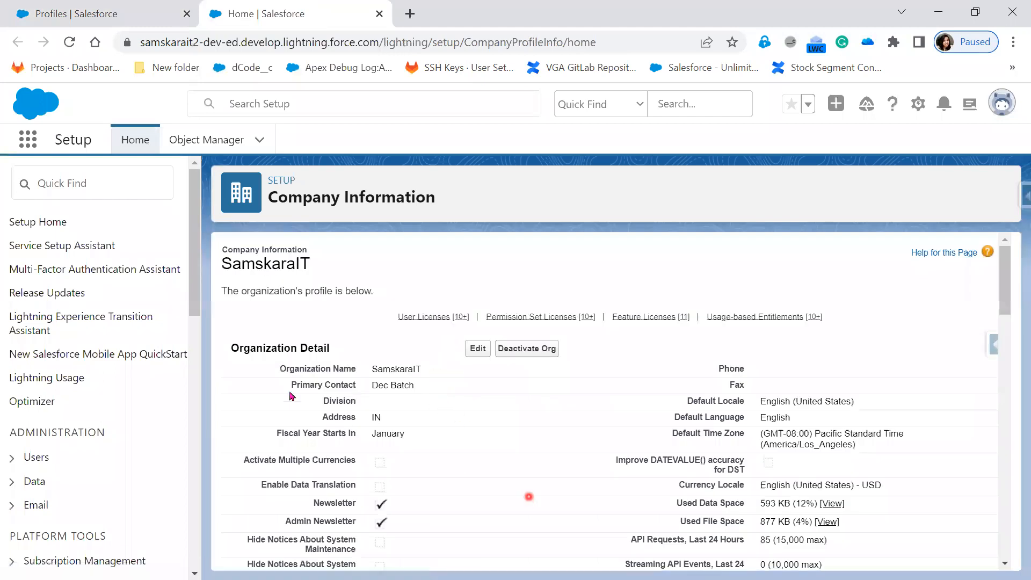
{"action": "scroll", "coordinate": [453, 422], "scroll_direction": "down", "scroll_amount": 3}
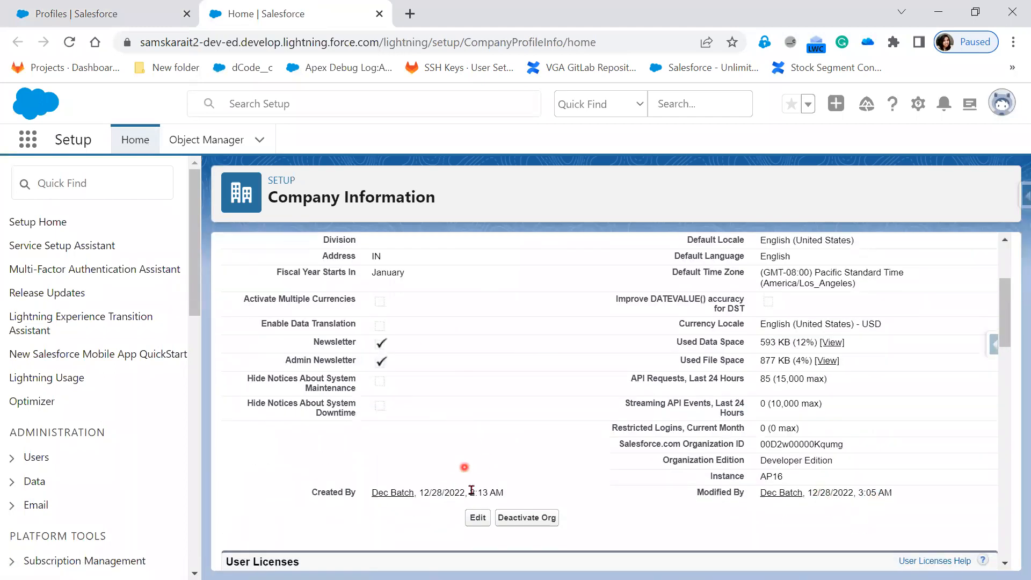
{"action": "left_click_drag", "start_coordinate": [502, 492], "coordinate": [346, 492]}
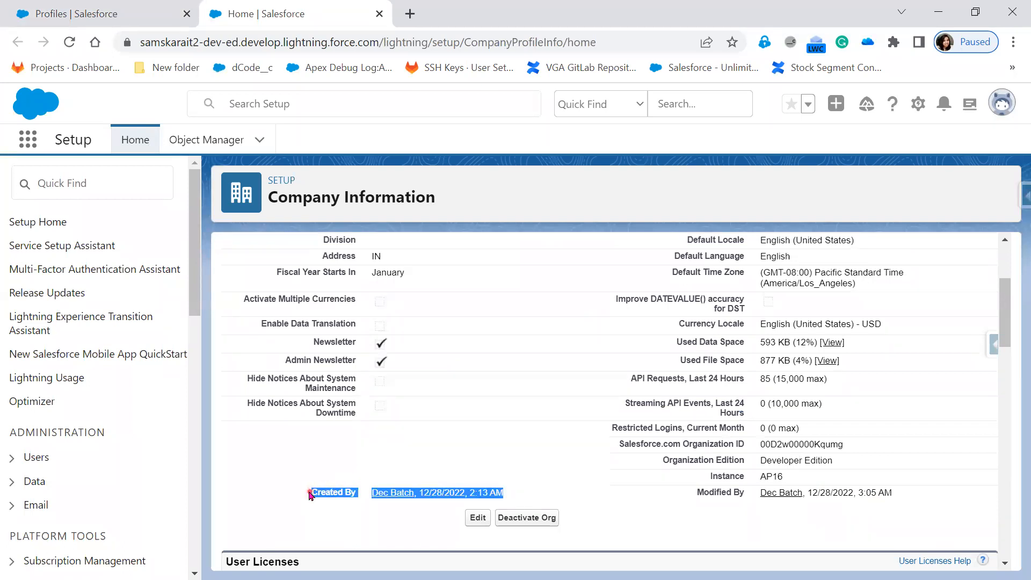
{"action": "left_click", "coordinate": [121, 22]}
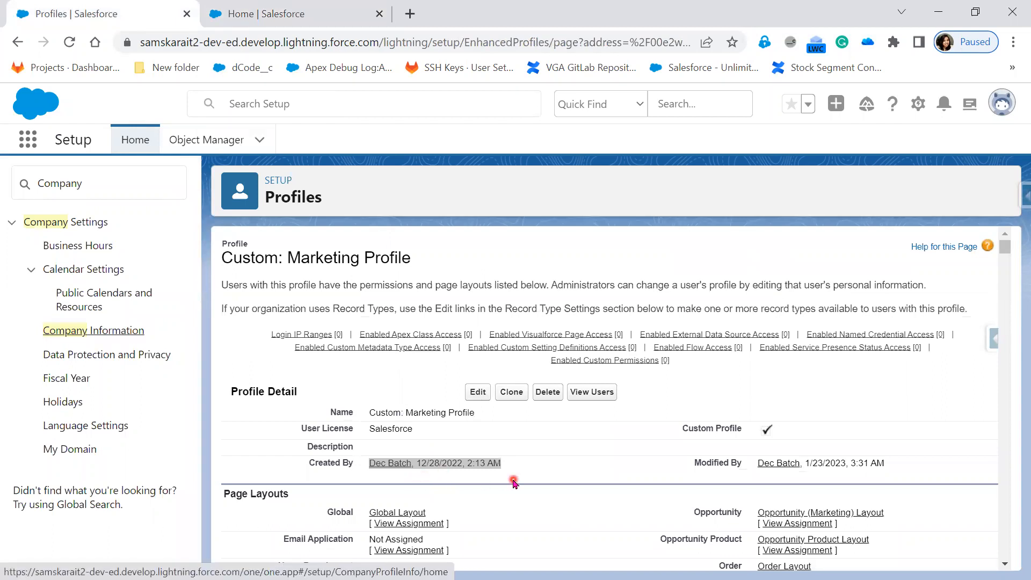
Go back to the Profiles list and scroll through all 38 standard and custom profiles.
{"action": "left_click", "coordinate": [15, 44]}
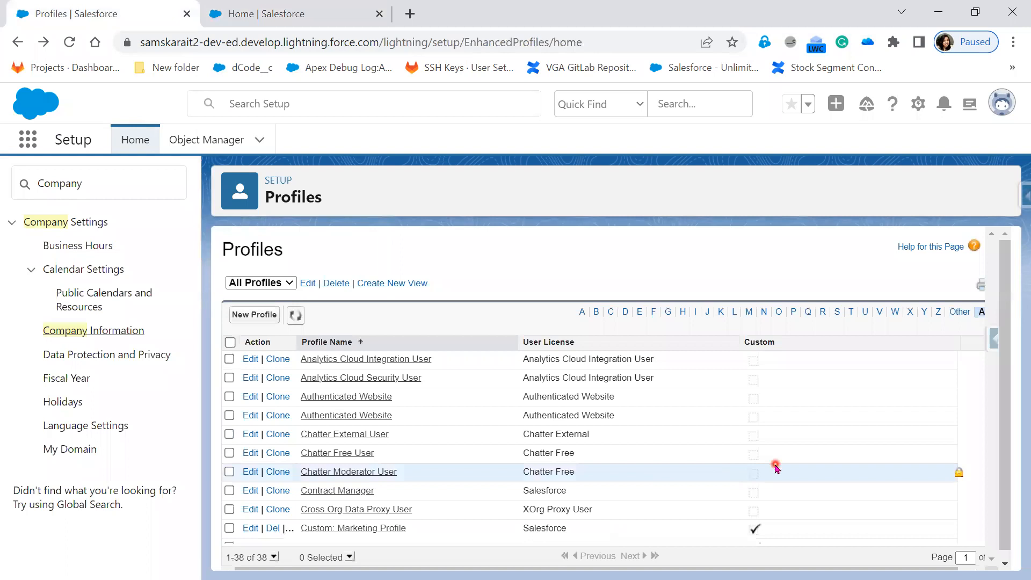
{"action": "scroll", "coordinate": [776, 468], "scroll_direction": "down", "scroll_amount": 3}
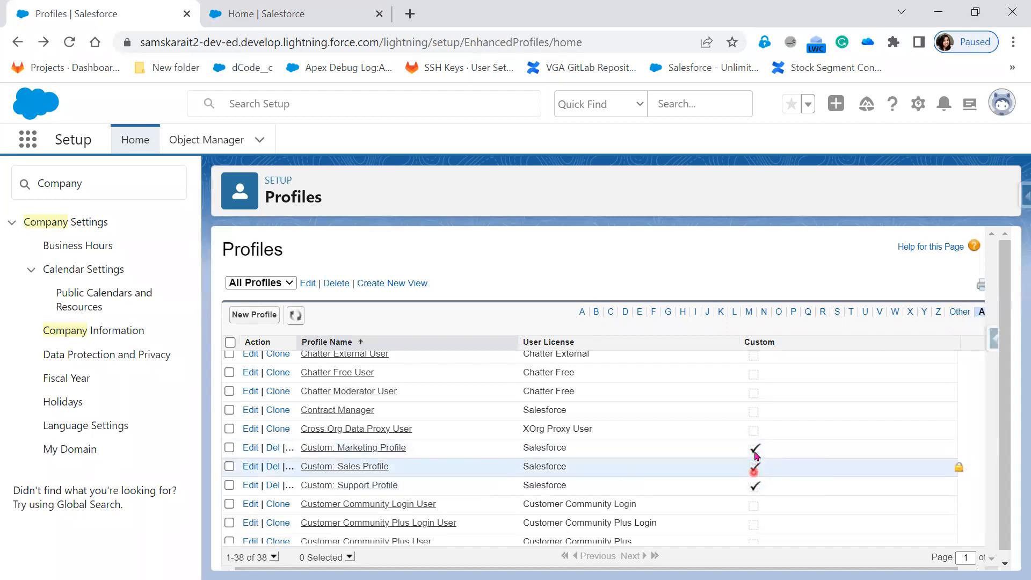
{"action": "scroll", "coordinate": [725, 505], "scroll_direction": "up", "scroll_amount": 1}
{"action": "scroll", "coordinate": [725, 504], "scroll_direction": "up", "scroll_amount": 3}
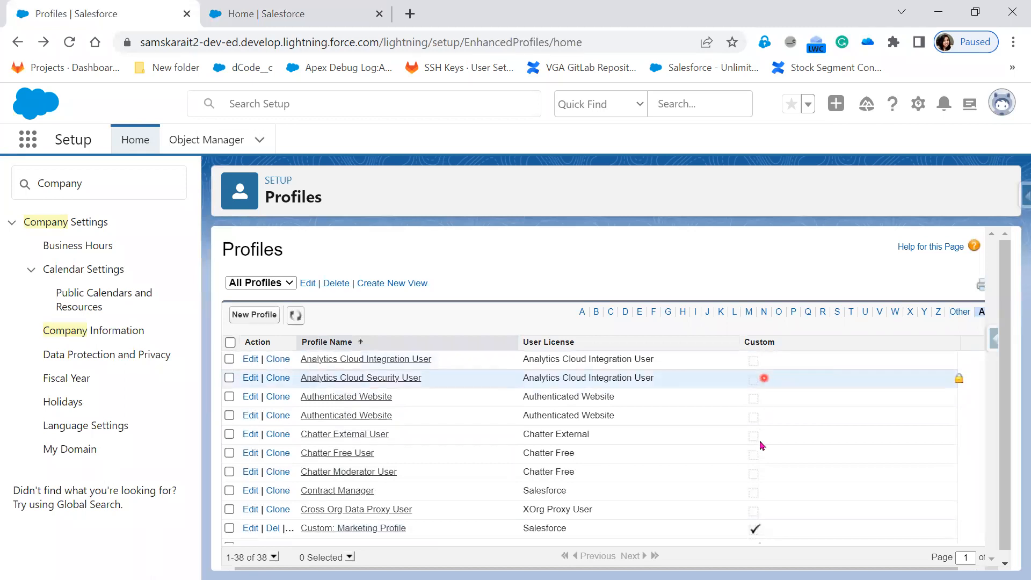
{"action": "scroll", "coordinate": [613, 472], "scroll_direction": "down", "scroll_amount": 3}
{"action": "scroll", "coordinate": [623, 486], "scroll_direction": "down", "scroll_amount": 1}
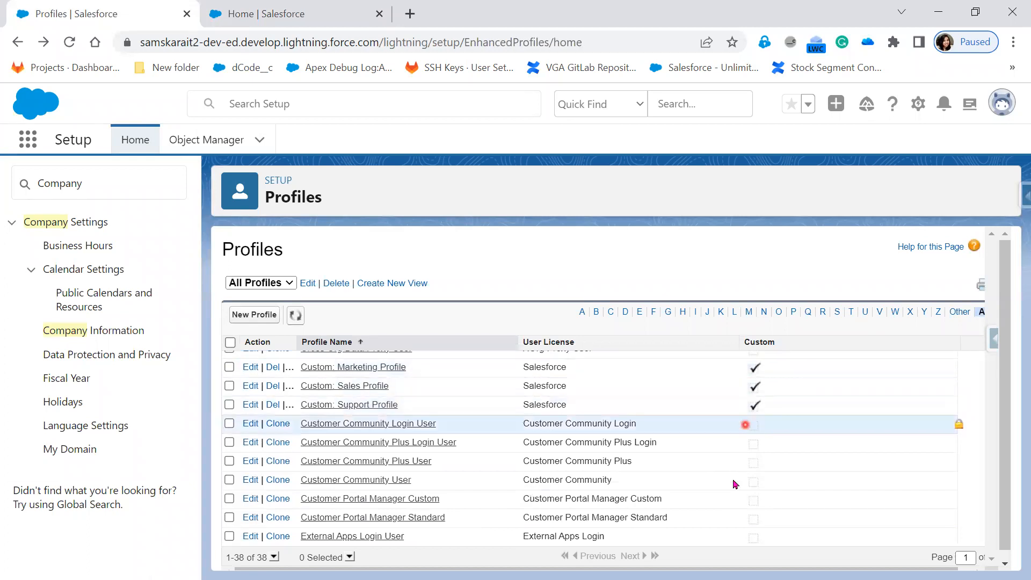
{"action": "scroll", "coordinate": [579, 513], "scroll_direction": "down", "scroll_amount": 5}
{"action": "scroll", "coordinate": [579, 514], "scroll_direction": "down", "scroll_amount": 2}
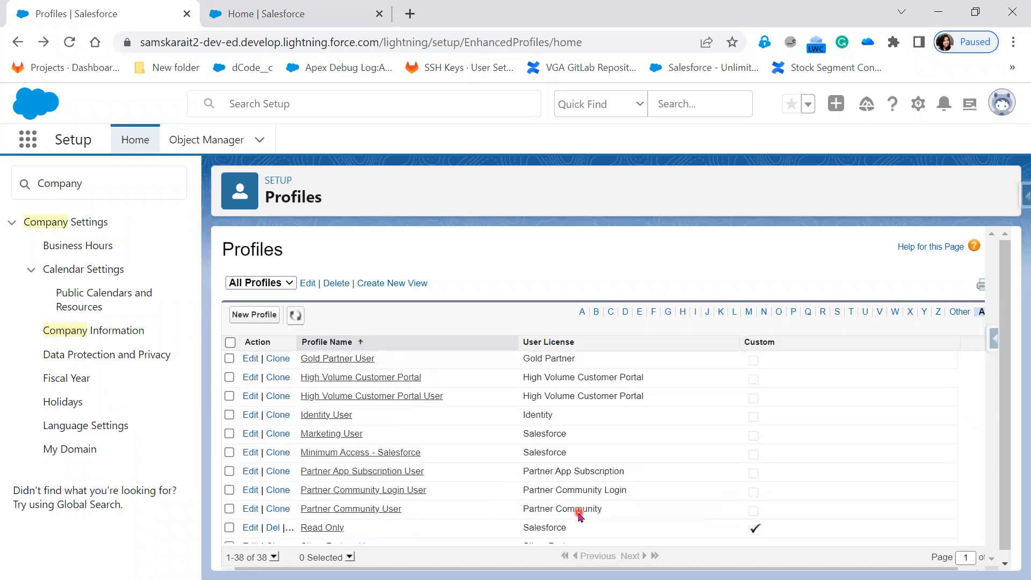
{"action": "scroll", "coordinate": [579, 514], "scroll_direction": "down", "scroll_amount": 3}
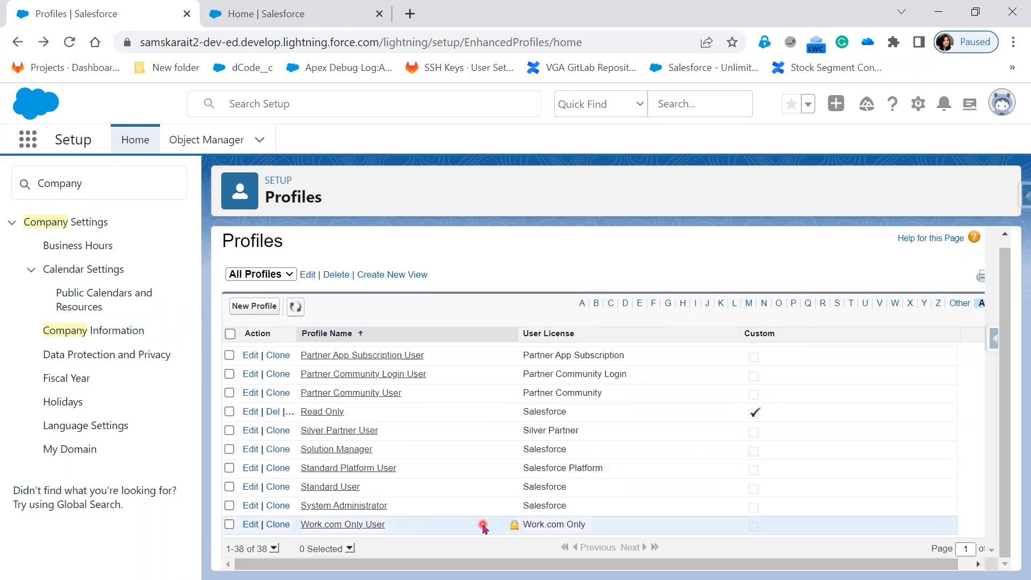
{"action": "scroll", "coordinate": [484, 528], "scroll_direction": "up", "scroll_amount": 12}
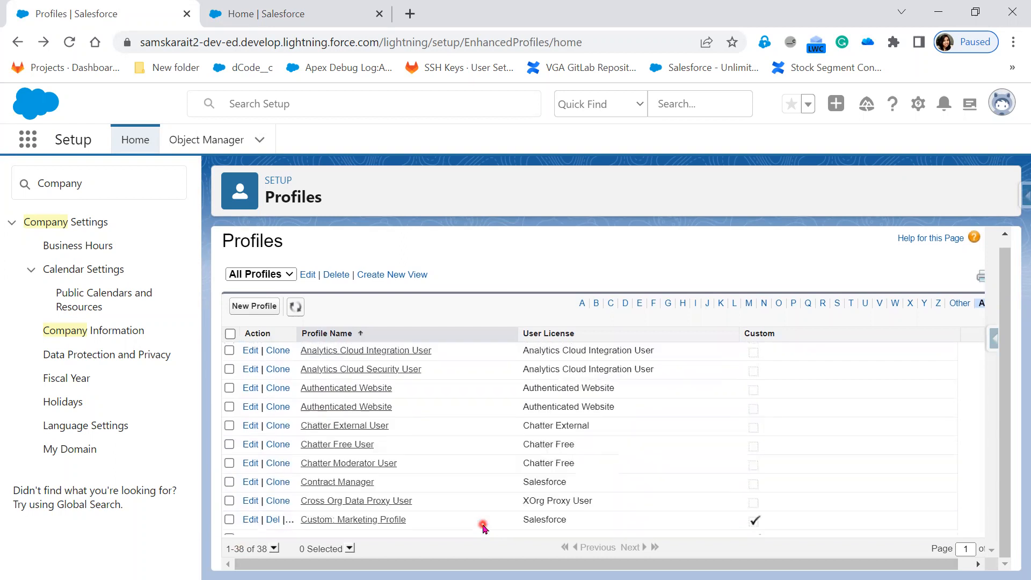
{"action": "scroll", "coordinate": [482, 528], "scroll_direction": "down", "scroll_amount": 8}
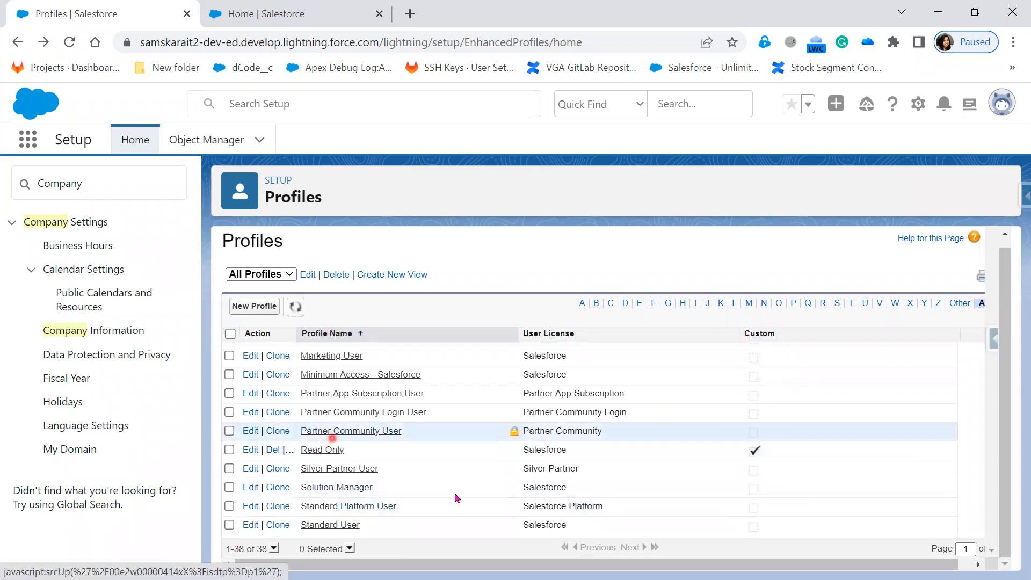
{"action": "scroll", "coordinate": [477, 504], "scroll_direction": "up", "scroll_amount": 2}
{"action": "scroll", "coordinate": [477, 504], "scroll_direction": "up", "scroll_amount": 6}
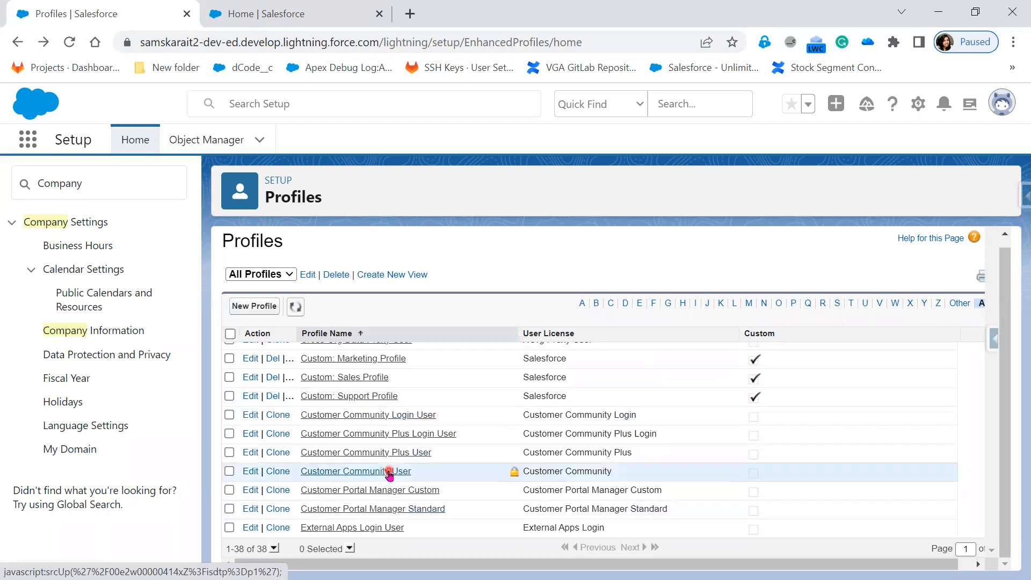
{"action": "scroll", "coordinate": [452, 516], "scroll_direction": "up", "scroll_amount": 2}
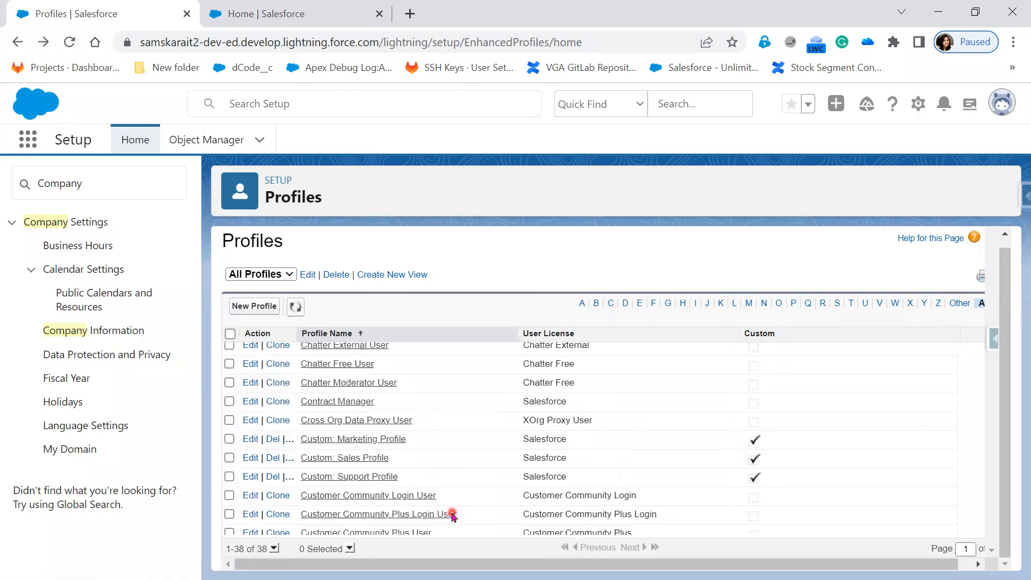
{"action": "scroll", "coordinate": [442, 490], "scroll_direction": "up", "scroll_amount": 2}
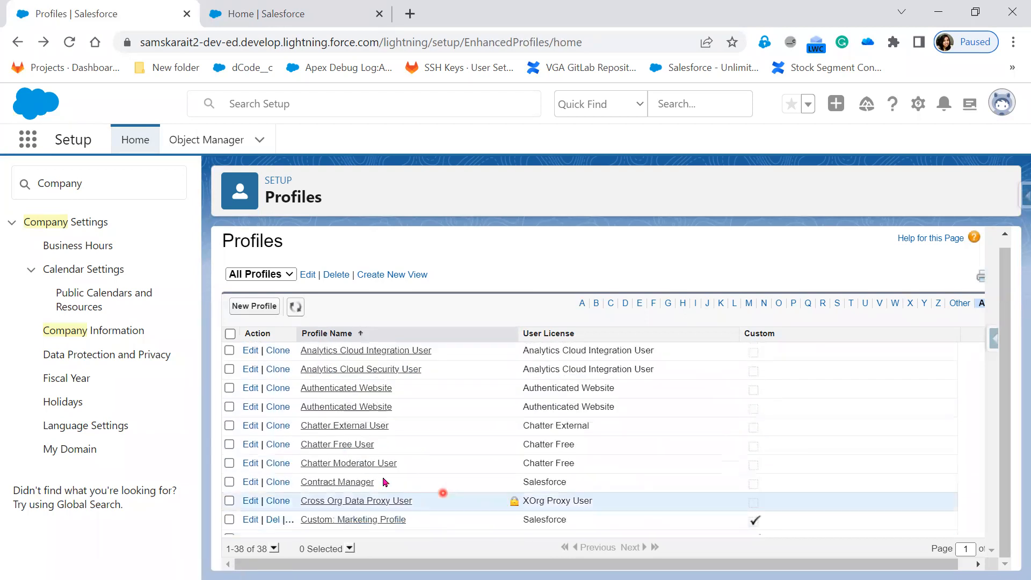
{"action": "scroll", "coordinate": [453, 491], "scroll_direction": "up", "scroll_amount": 1}
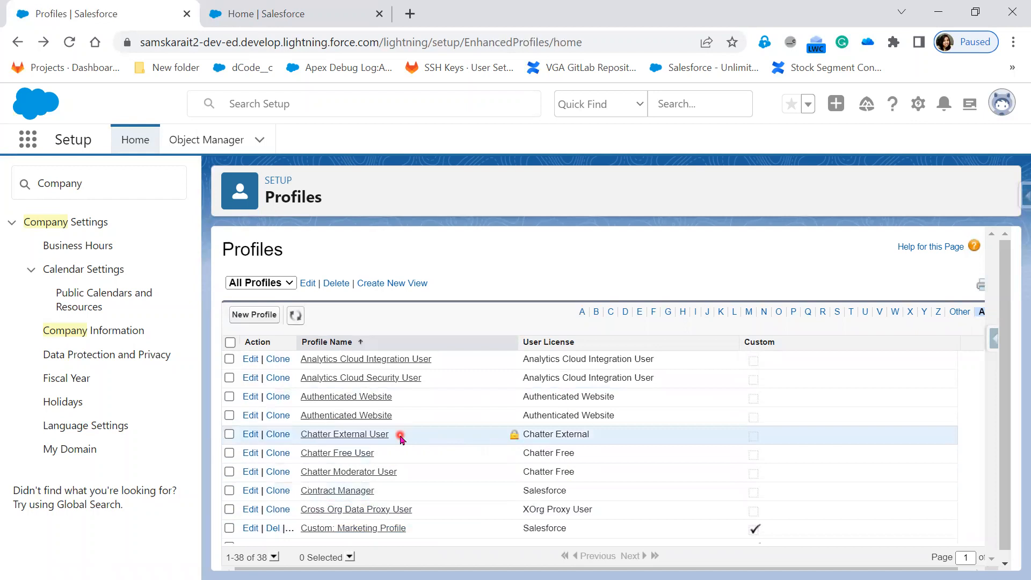
{"action": "scroll", "coordinate": [405, 511], "scroll_direction": "down", "scroll_amount": 5}
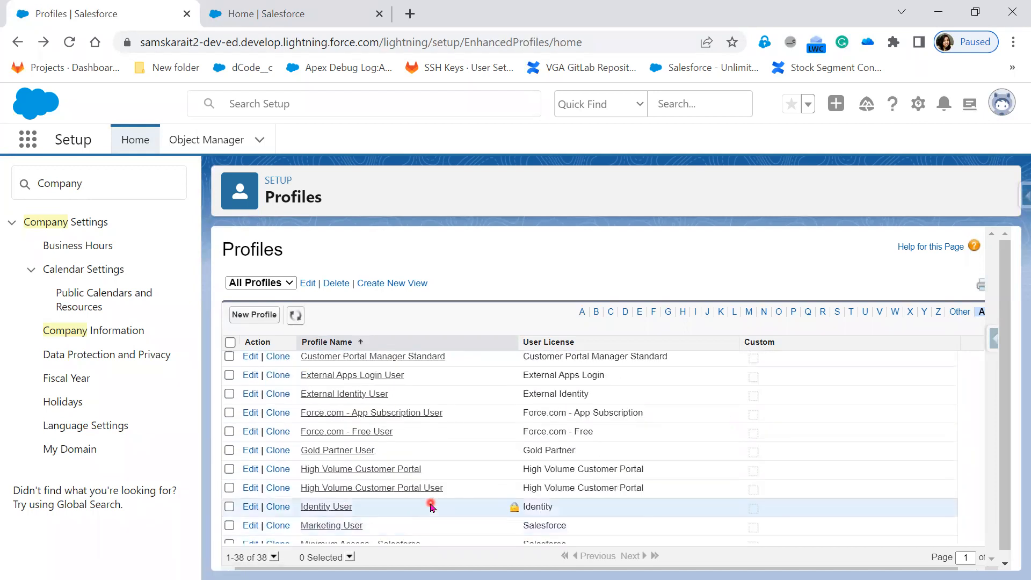
{"action": "scroll", "coordinate": [431, 507], "scroll_direction": "down", "scroll_amount": 5}
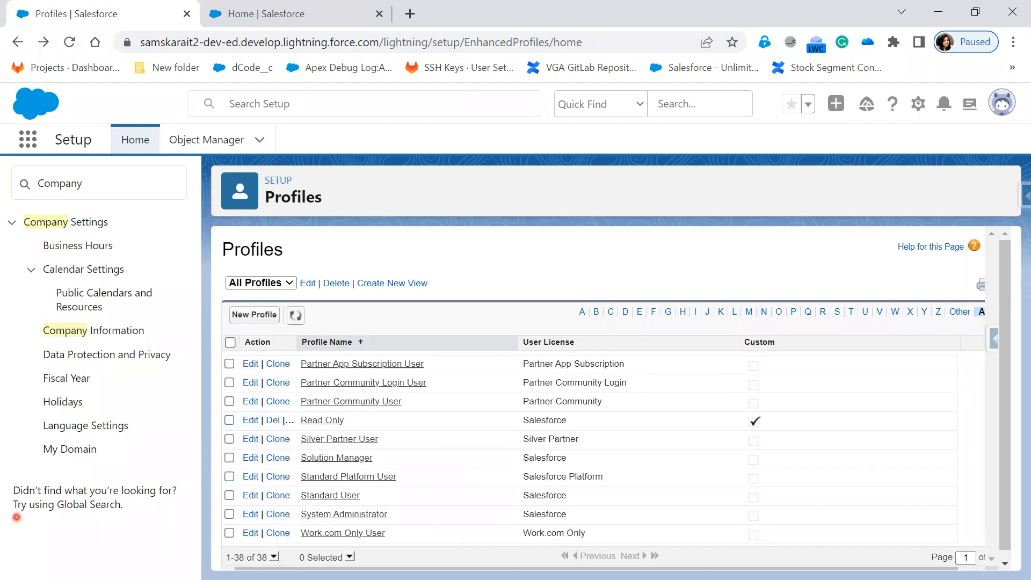
{"action": "key", "text": "alt+Tab"}
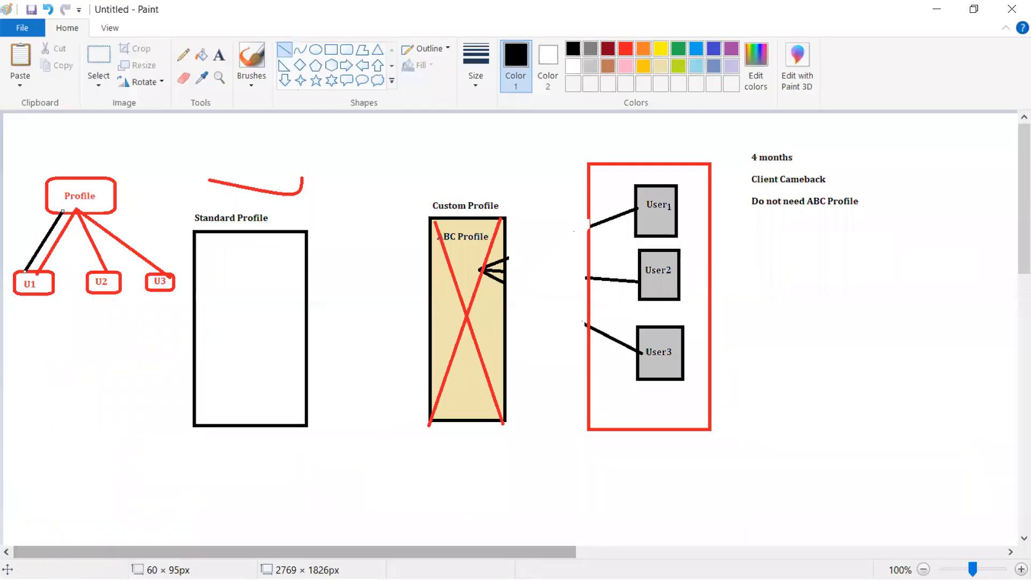
Return from Paint to the Salesforce Profiles list.
{"action": "key", "text": "alt+Tab"}
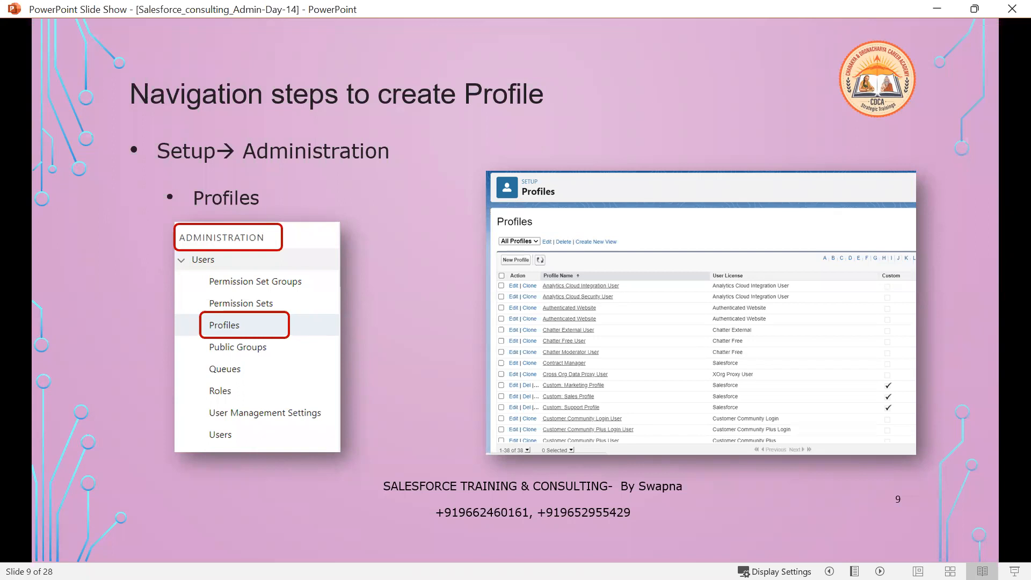
{"action": "key", "text": "alt+Tab"}
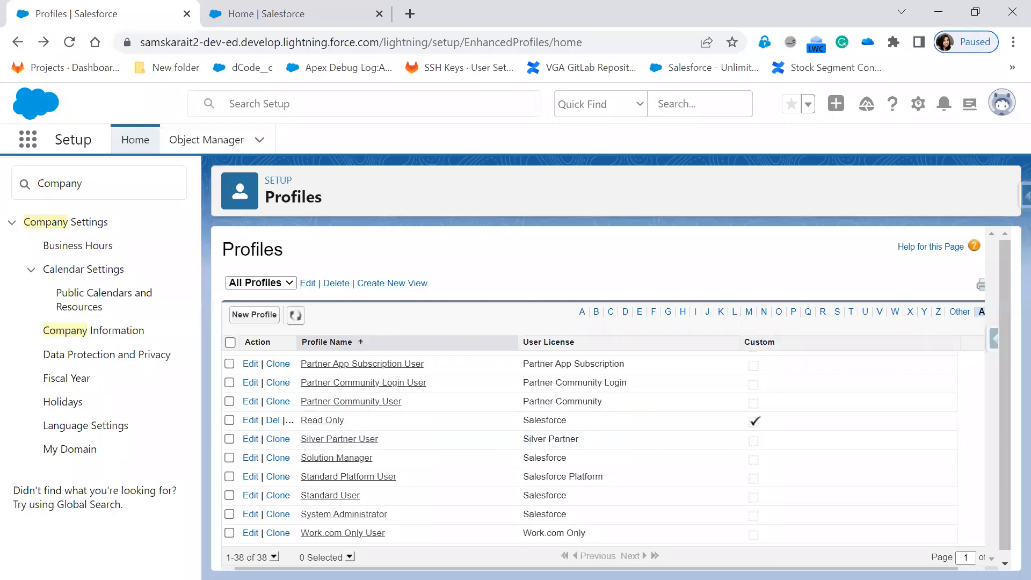
{"action": "key", "text": "alt+Tab"}
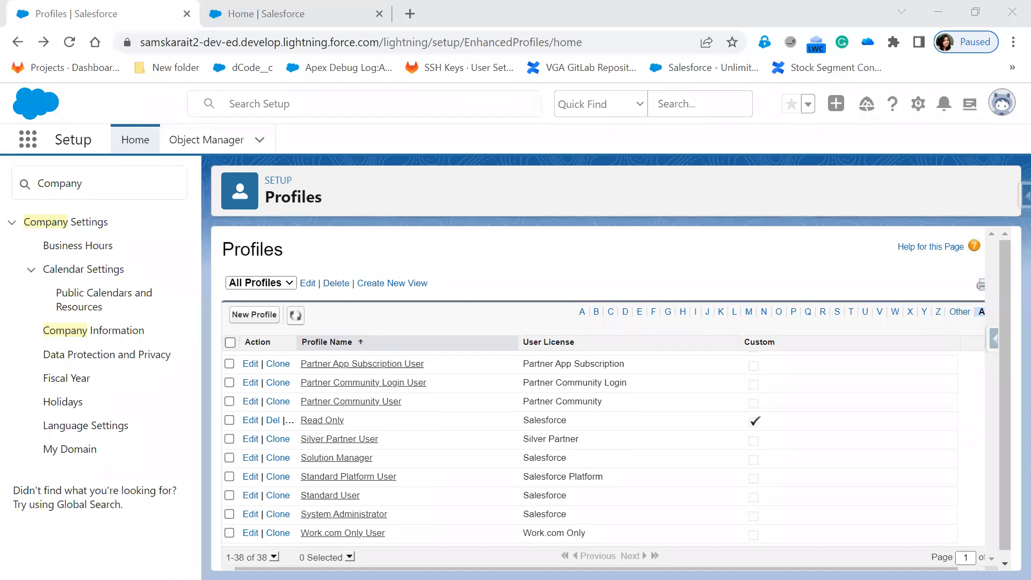
{"action": "scroll", "coordinate": [451, 505], "scroll_direction": "up", "scroll_amount": 10}
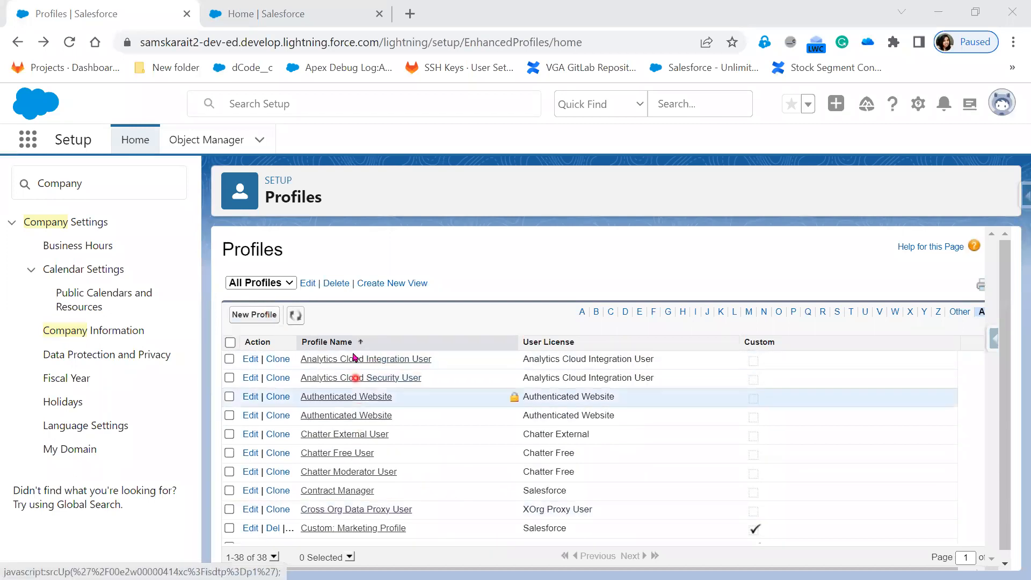
{"action": "left_click", "coordinate": [354, 360]}
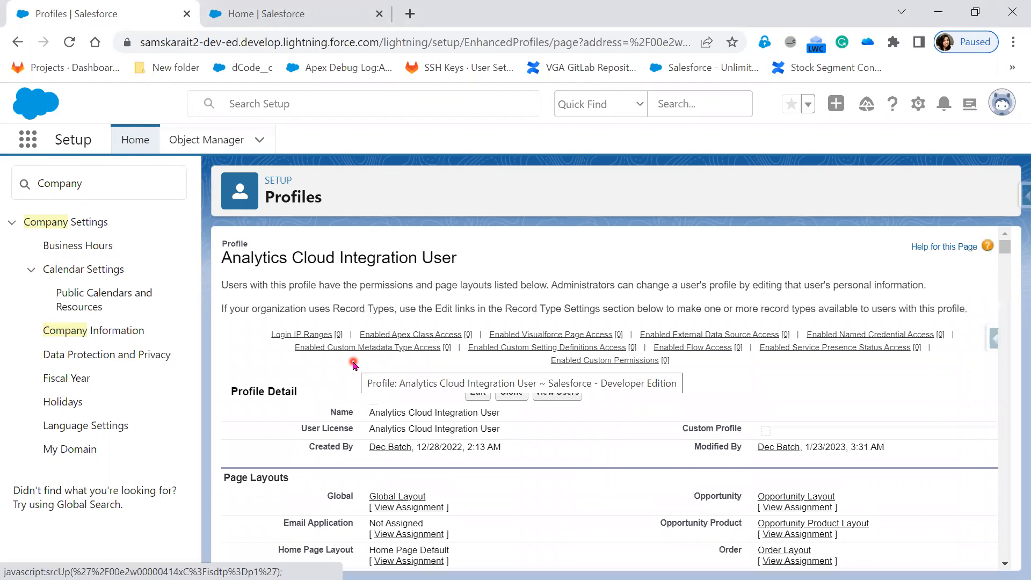
{"action": "left_click", "coordinate": [772, 494]}
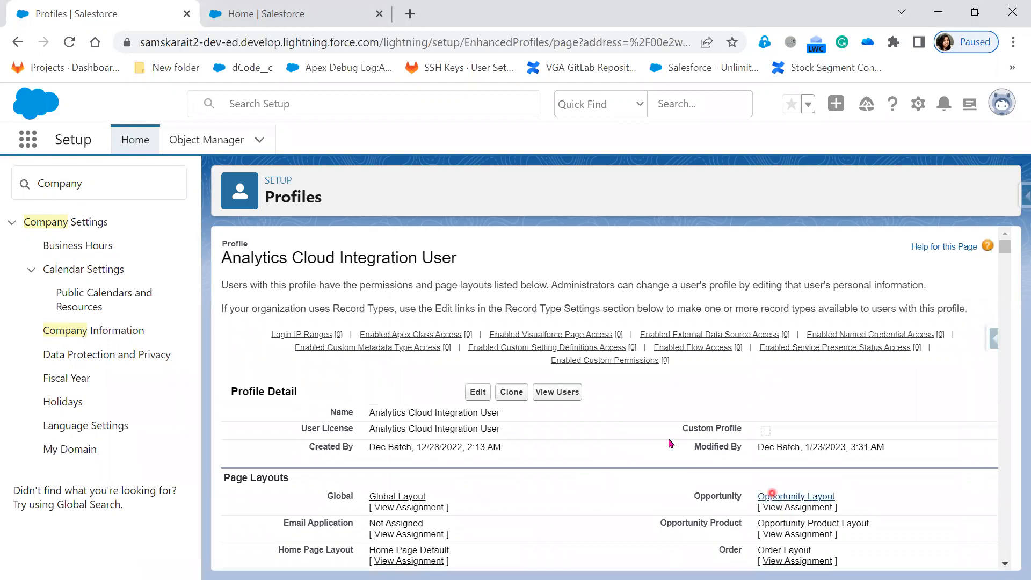
{"action": "left_click", "coordinate": [17, 45]}
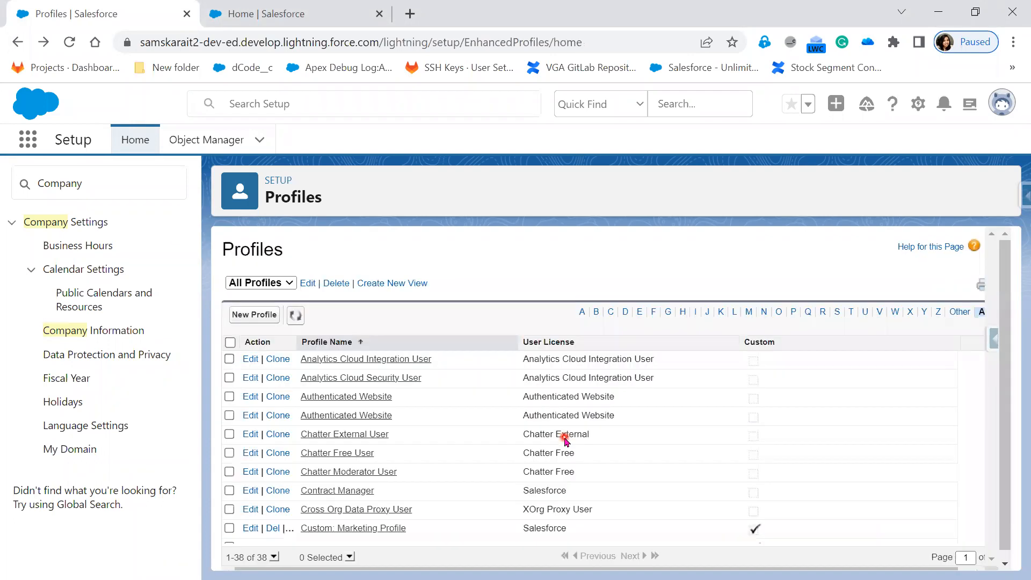
{"action": "left_click", "coordinate": [282, 12]}
{"action": "scroll", "coordinate": [294, 446], "scroll_direction": "down", "scroll_amount": 3}
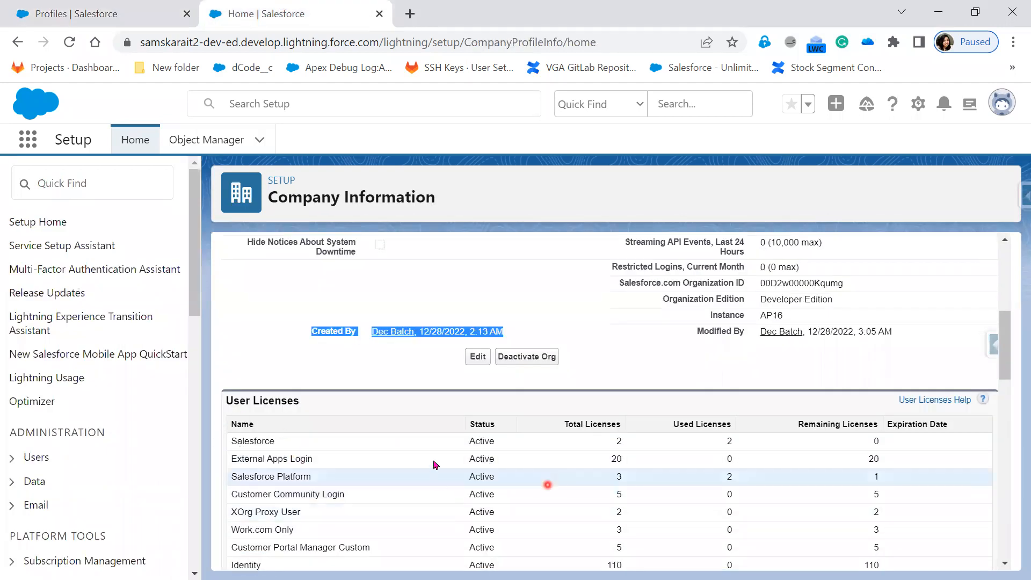
{"action": "left_click", "coordinate": [109, 16]}
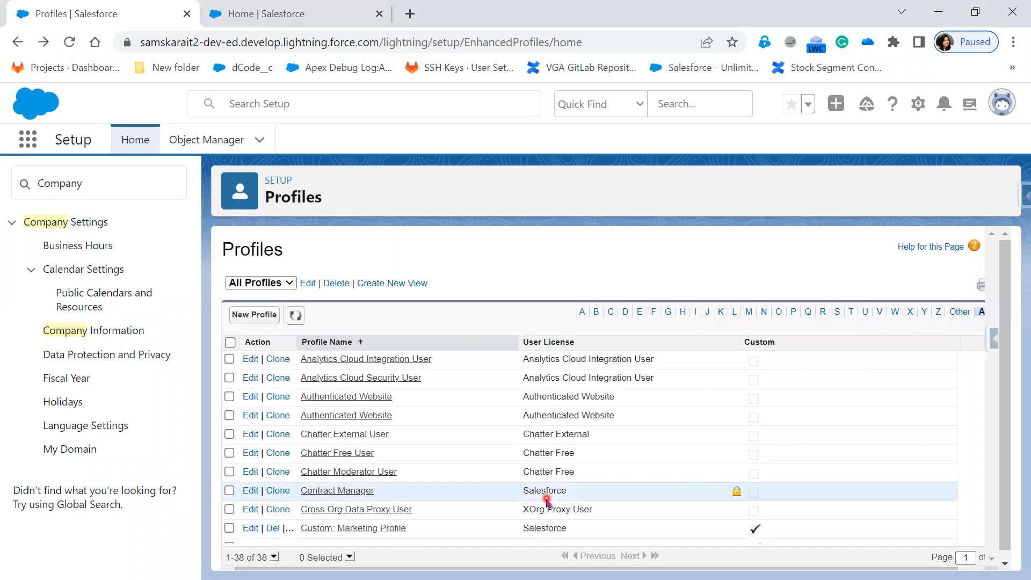
{"action": "left_click", "coordinate": [315, 17]}
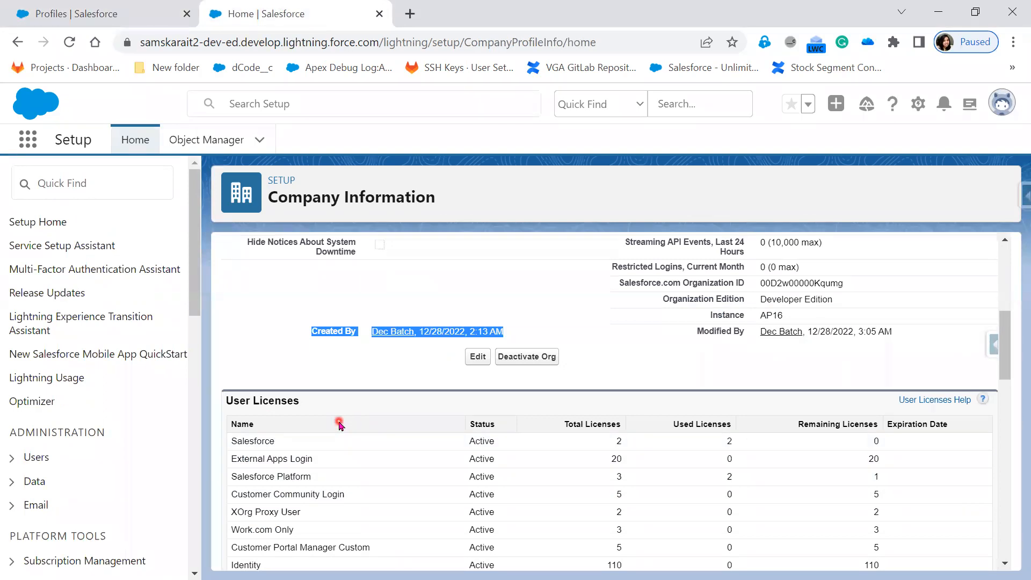
{"action": "key", "text": "ctrl+shift+Tab"}
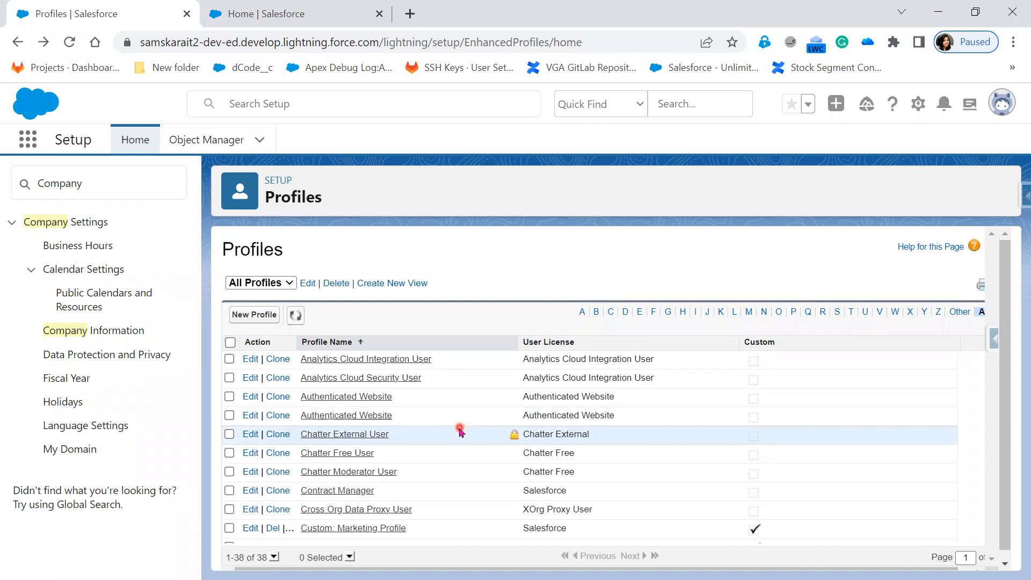
{"action": "scroll", "coordinate": [449, 497], "scroll_direction": "down", "scroll_amount": 1}
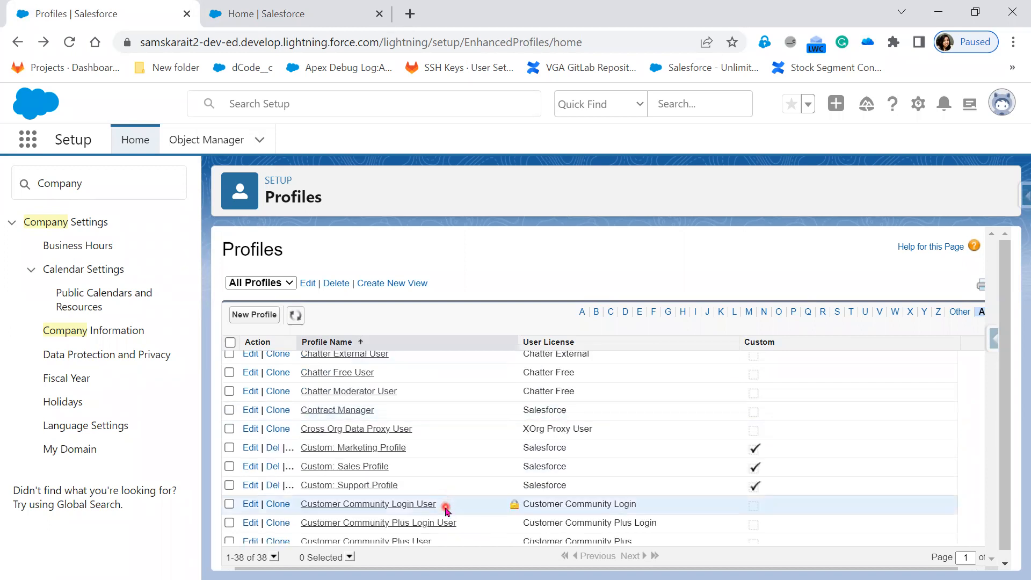
{"action": "scroll", "coordinate": [446, 509], "scroll_direction": "down", "scroll_amount": 1}
{"action": "scroll", "coordinate": [445, 509], "scroll_direction": "down", "scroll_amount": 1}
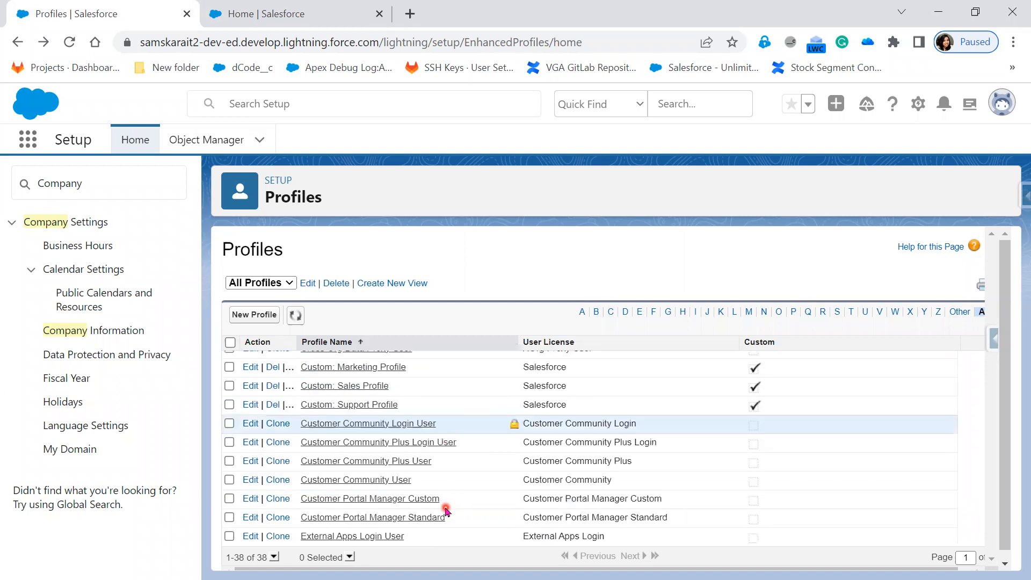
{"action": "scroll", "coordinate": [445, 510], "scroll_direction": "down", "scroll_amount": 1}
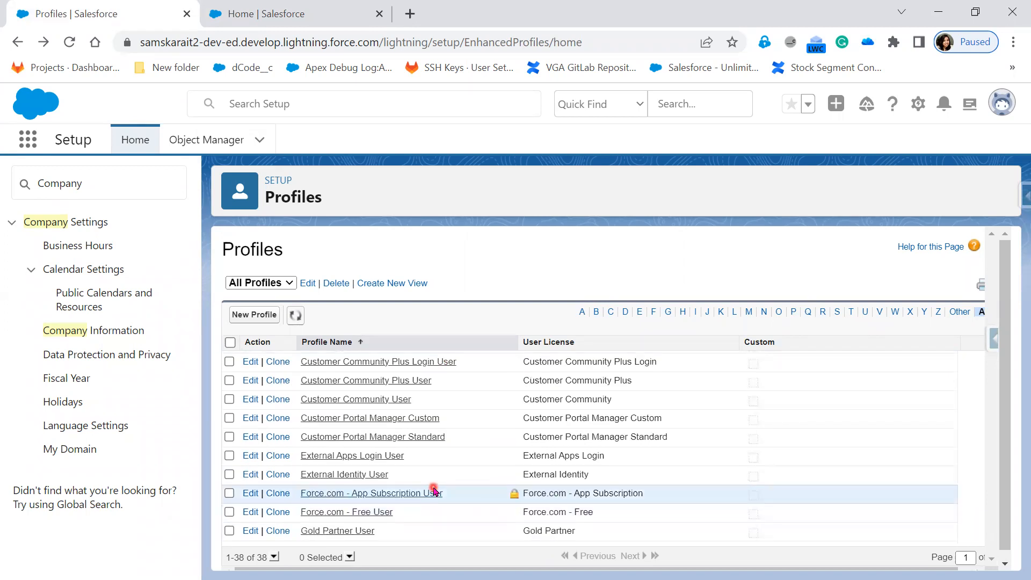
{"action": "scroll", "coordinate": [432, 491], "scroll_direction": "up", "scroll_amount": 1}
{"action": "scroll", "coordinate": [434, 491], "scroll_direction": "up", "scroll_amount": 2}
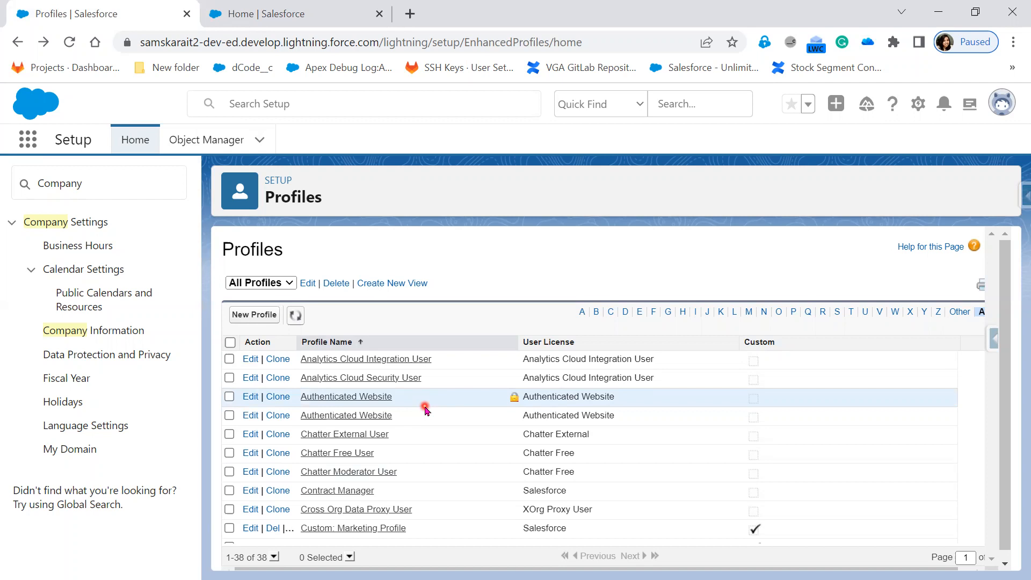
{"action": "scroll", "coordinate": [425, 419], "scroll_direction": "down", "scroll_amount": 5}
{"action": "scroll", "coordinate": [420, 434], "scroll_direction": "down", "scroll_amount": 2}
{"action": "scroll", "coordinate": [420, 433], "scroll_direction": "down", "scroll_amount": 2}
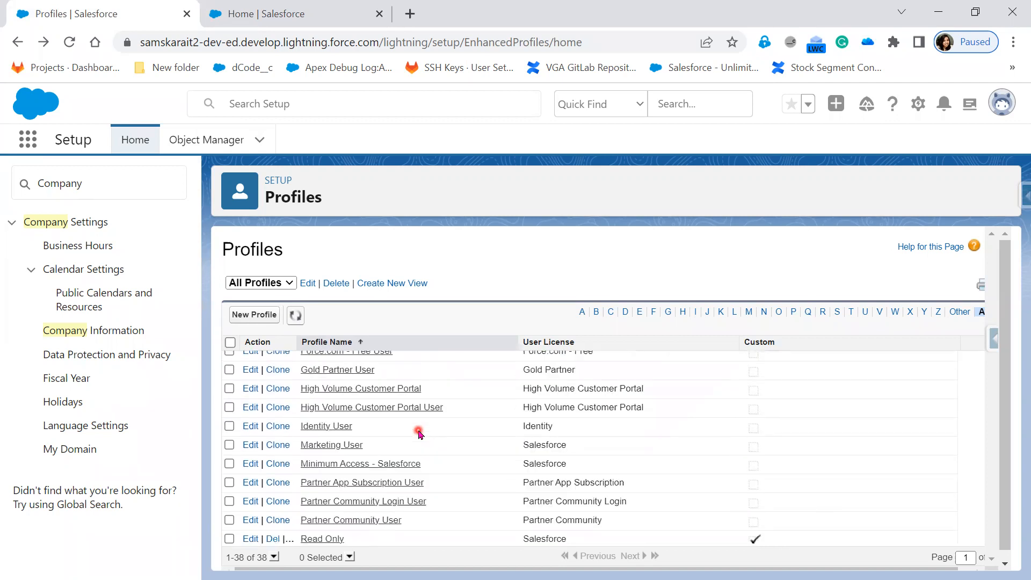
{"action": "scroll", "coordinate": [419, 431], "scroll_direction": "down", "scroll_amount": 3}
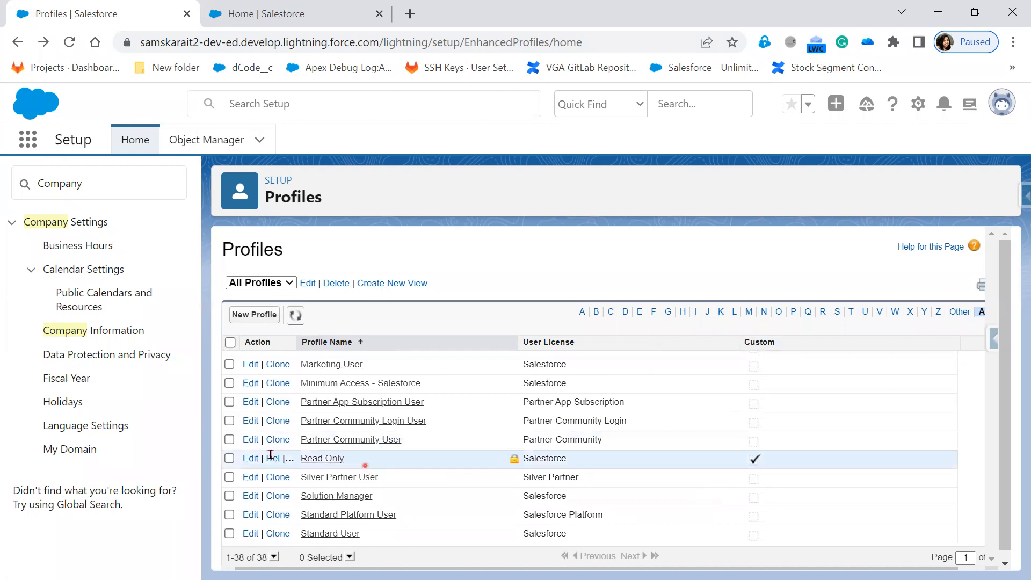
{"action": "left_click_drag", "start_coordinate": [271, 458], "coordinate": [490, 463]}
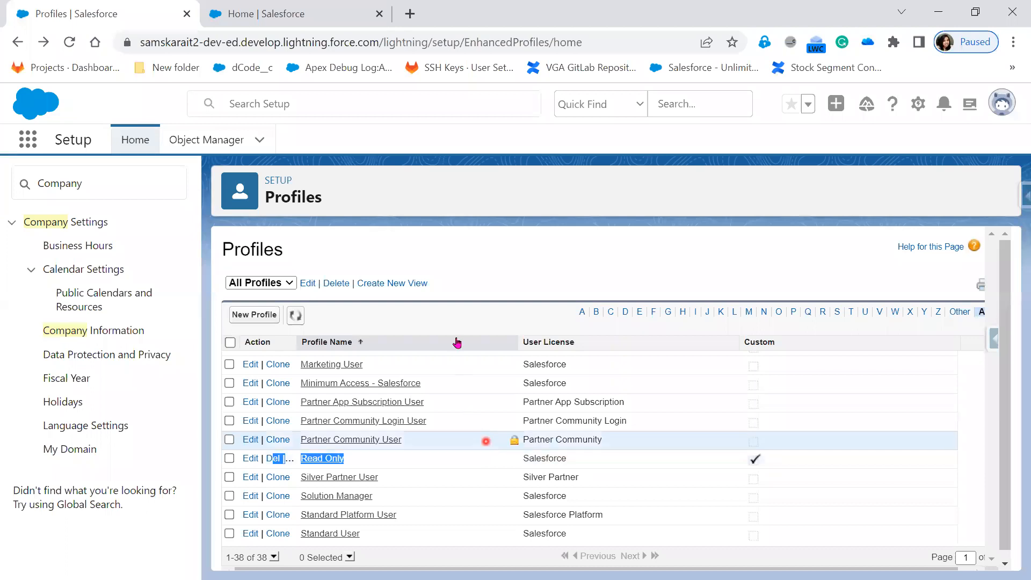
{"action": "left_click", "coordinate": [464, 257]}
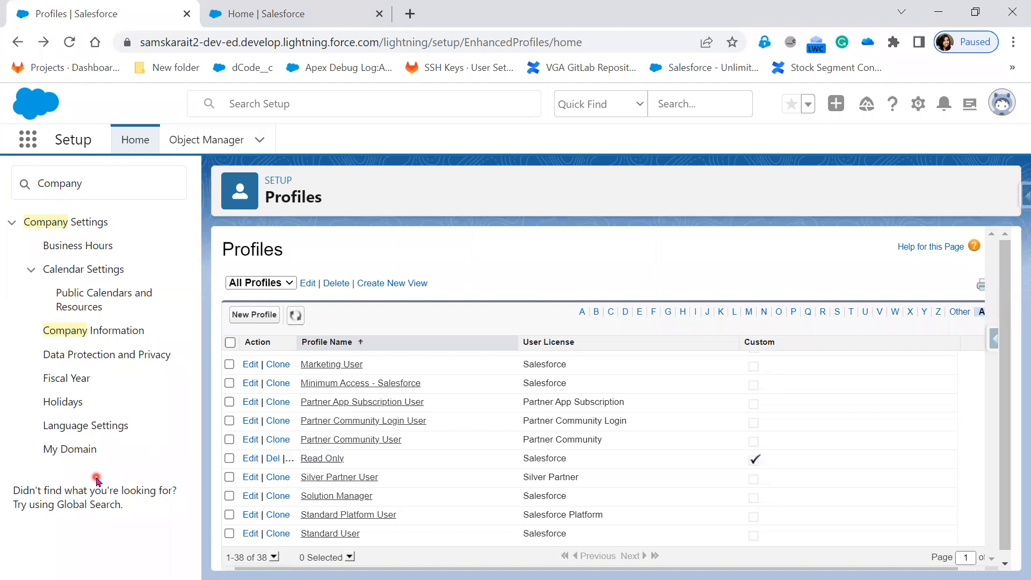
Dismiss the Read Only link menu and bring up the Setup → Administration → Profiles slide.
{"action": "right_click", "coordinate": [326, 465]}
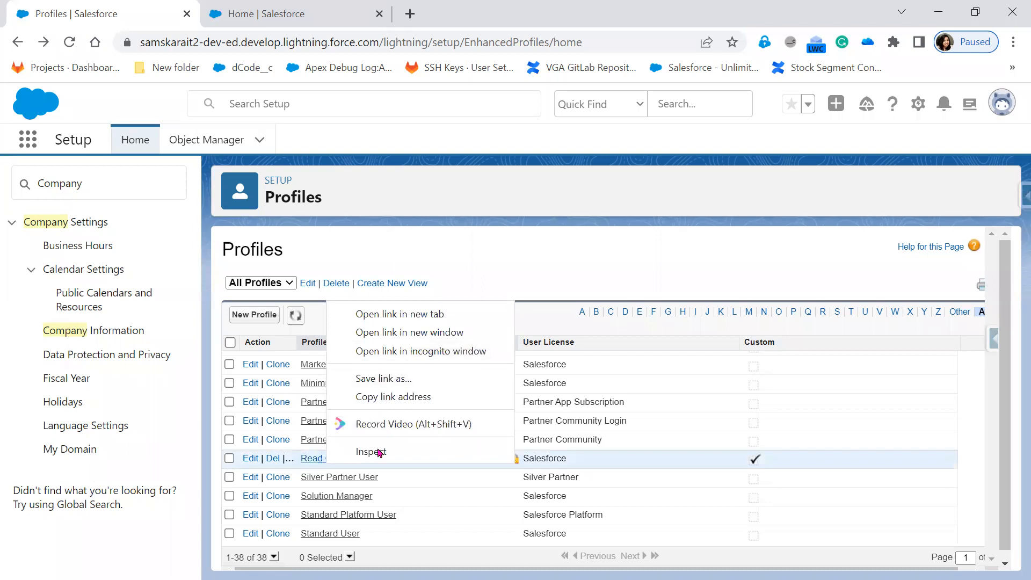
{"action": "left_click", "coordinate": [606, 249]}
{"action": "left_click", "coordinate": [597, 262]}
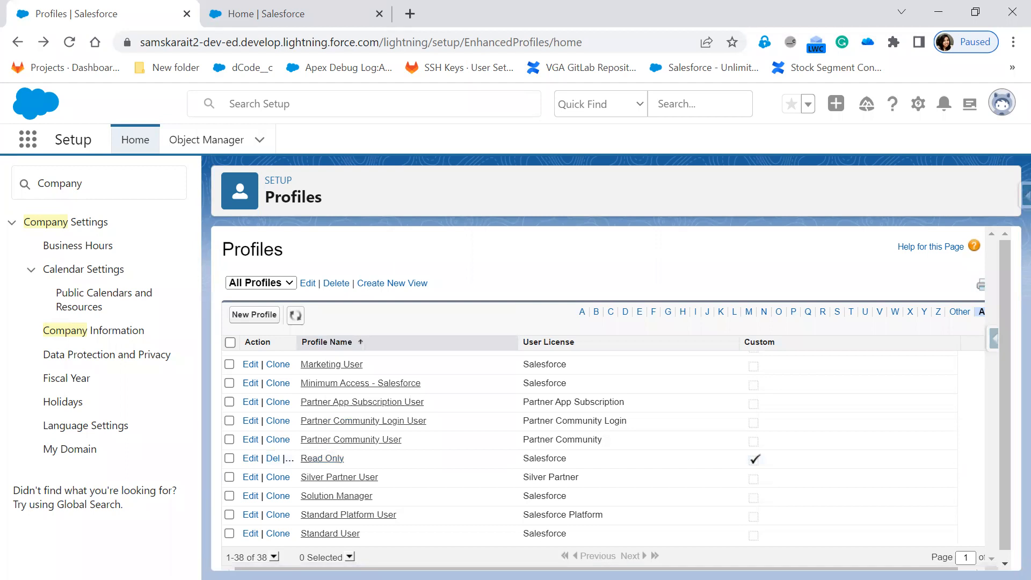
{"action": "key", "text": "alt+Tab"}
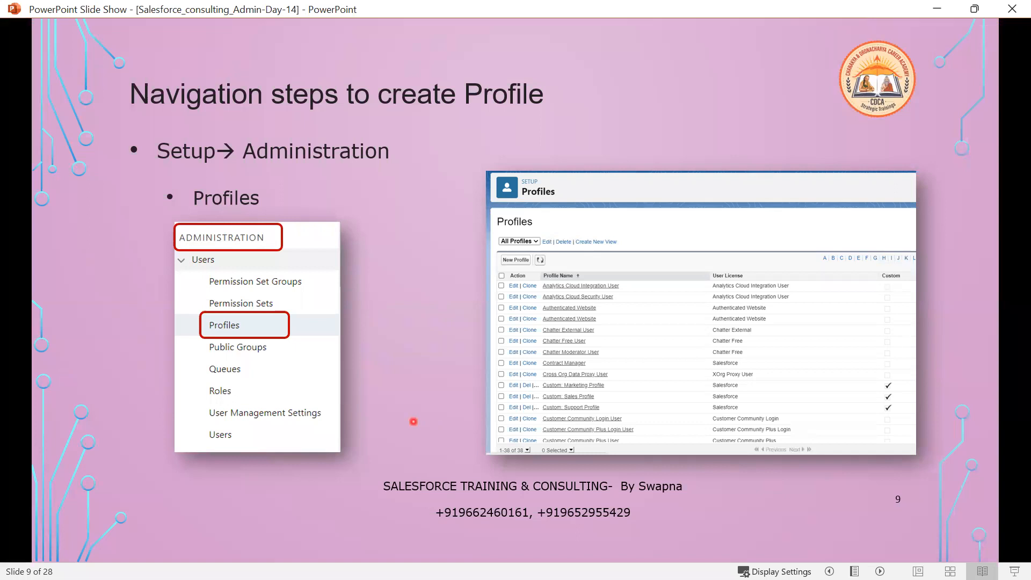
Advance to the New Profile slide and reveal its Click on New Profile and Profiles bullets.
{"action": "key", "text": "Right"}
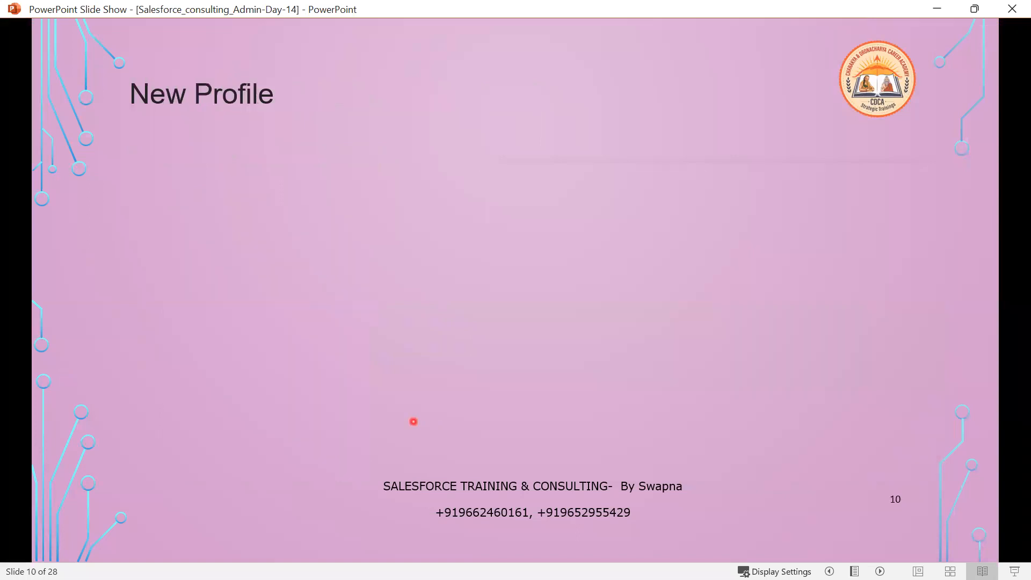
{"action": "key", "text": "Right"}
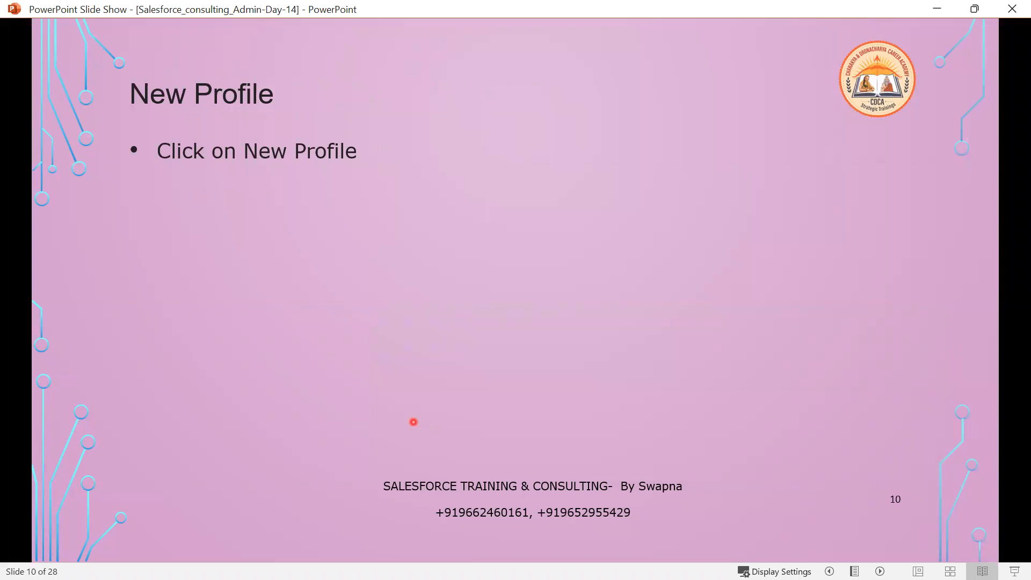
{"action": "key", "text": "Right"}
{"action": "key", "text": "Right"}
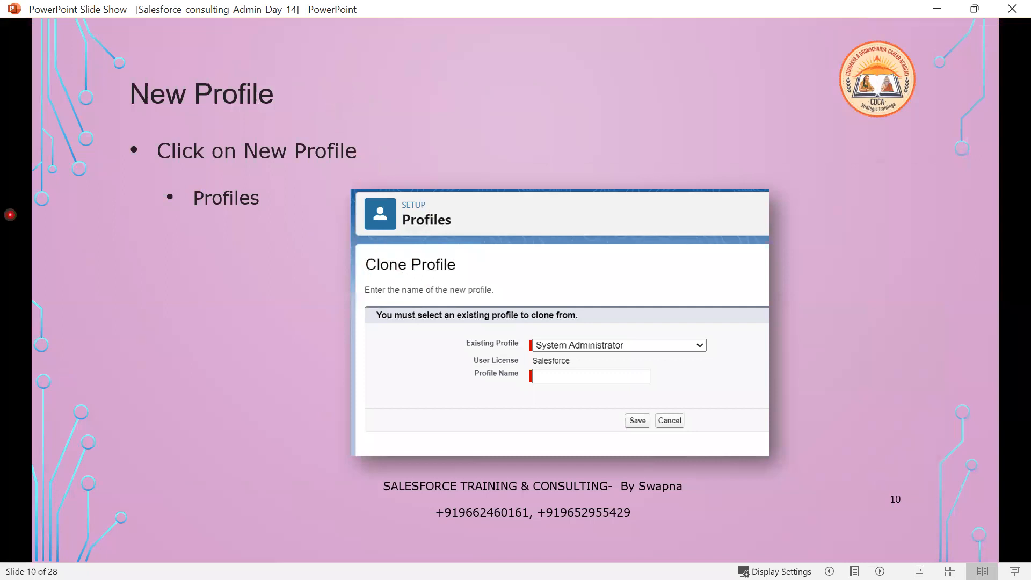
Mark Clone, Profile Name, System Administrator and the Salesforce user license in red ink.
{"action": "key", "text": "ctrl+p"}
{"action": "mouse_move", "coordinate": [364, 278]}
{"action": "left_mouse_down"}
{"action": "mouse_move", "coordinate": [393, 282]}
{"action": "mouse_move", "coordinate": [413, 257]}
{"action": "mouse_move", "coordinate": [379, 246]}
{"action": "mouse_move", "coordinate": [367, 276]}
{"action": "left_mouse_up"}
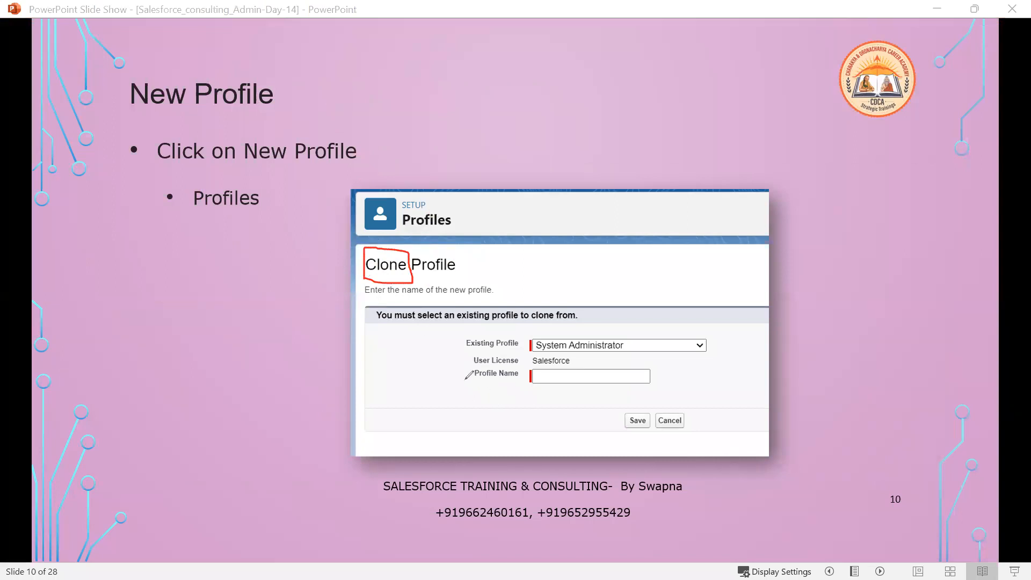
{"action": "left_click_drag", "start_coordinate": [548, 372], "coordinate": [634, 380]}
{"action": "left_click_drag", "start_coordinate": [632, 345], "coordinate": [667, 346]}
{"action": "mouse_move", "coordinate": [464, 362]}
{"action": "left_mouse_down"}
{"action": "mouse_move", "coordinate": [580, 365]}
{"action": "mouse_move", "coordinate": [559, 353]}
{"action": "mouse_move", "coordinate": [486, 354]}
{"action": "mouse_move", "coordinate": [463, 367]}
{"action": "left_mouse_up"}
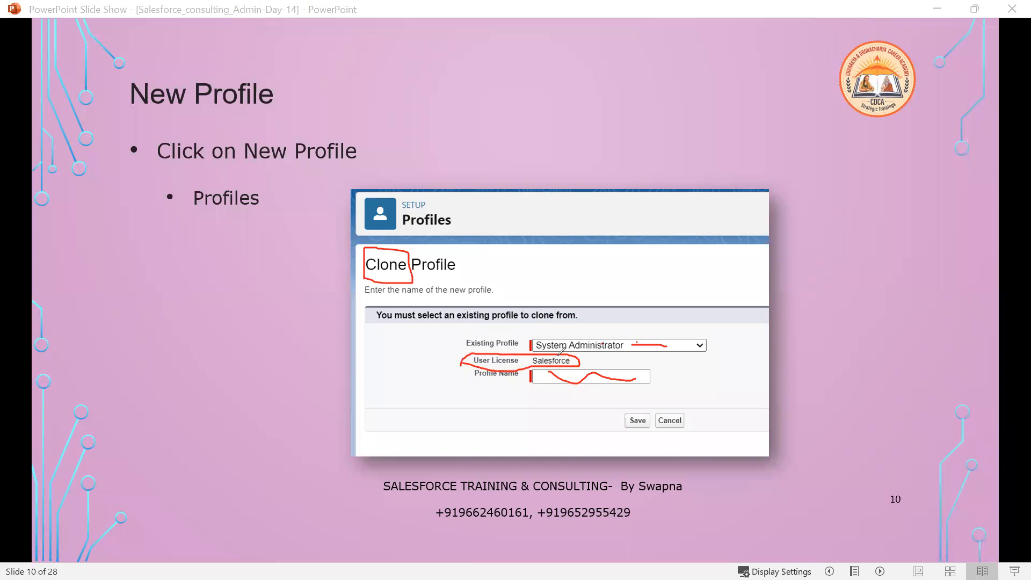
{"action": "left_click_drag", "start_coordinate": [585, 364], "coordinate": [628, 364]}
{"action": "key", "text": "alt+Tab"}
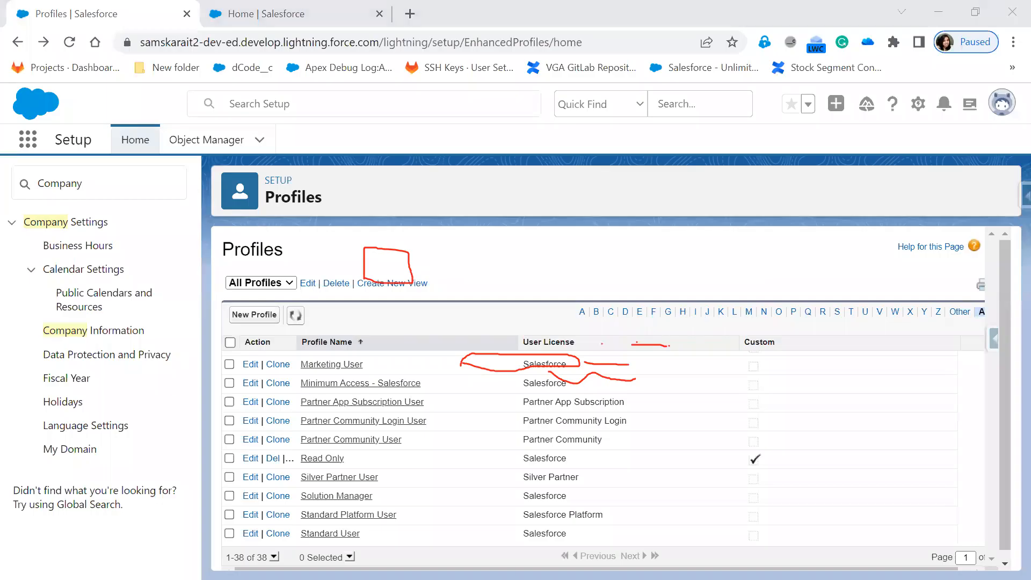
Clear the ink, open New Profile in Salesforce, and highlight Clone in the heading.
{"action": "key", "text": "Escape"}
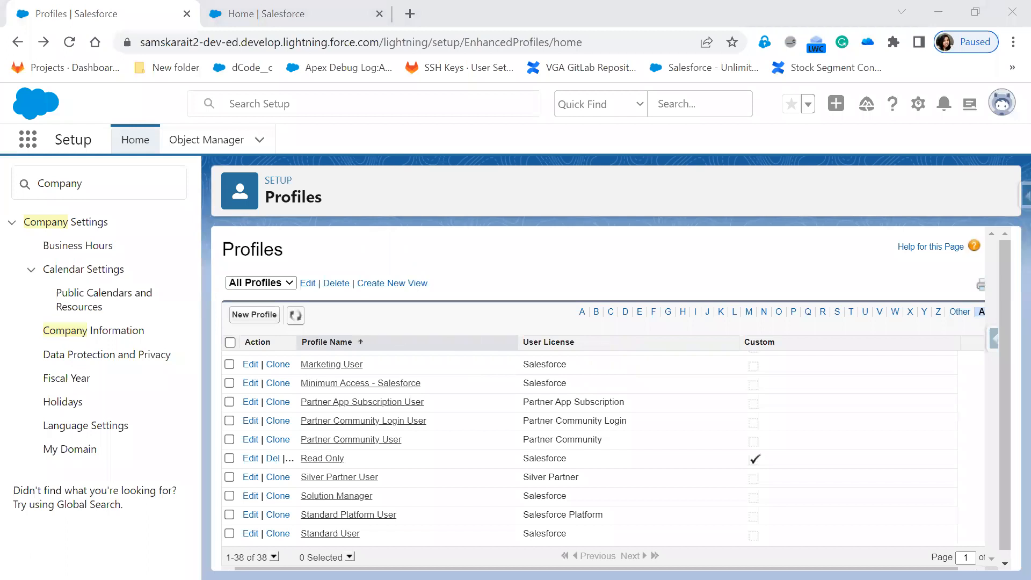
{"action": "left_click", "coordinate": [269, 315]}
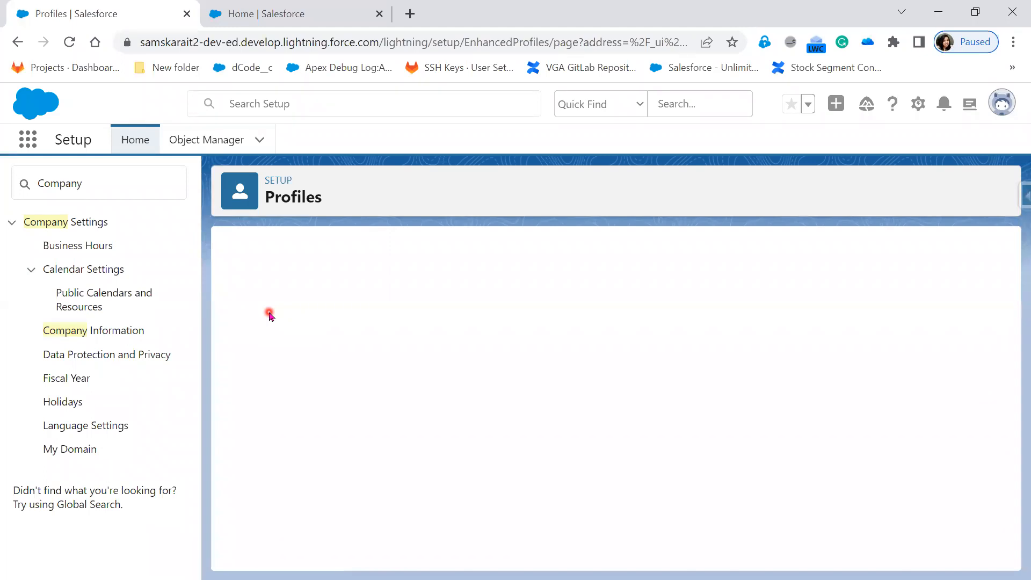
{"action": "left_click_drag", "start_coordinate": [225, 250], "coordinate": [270, 251]}
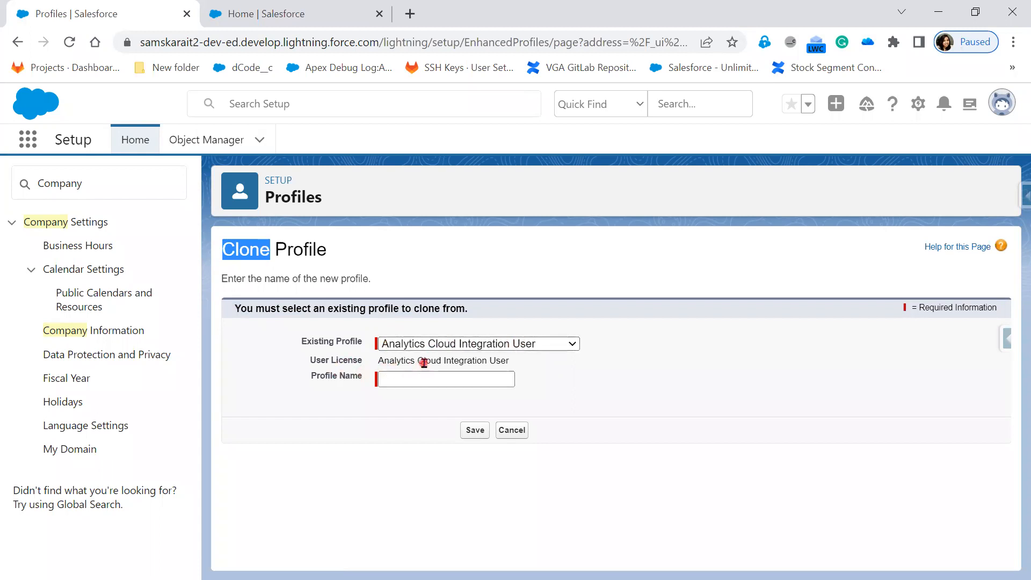
Browse Existing Profile options, trying Force.com - App Subscription User and Customer Community Login User.
{"action": "left_click", "coordinate": [463, 342]}
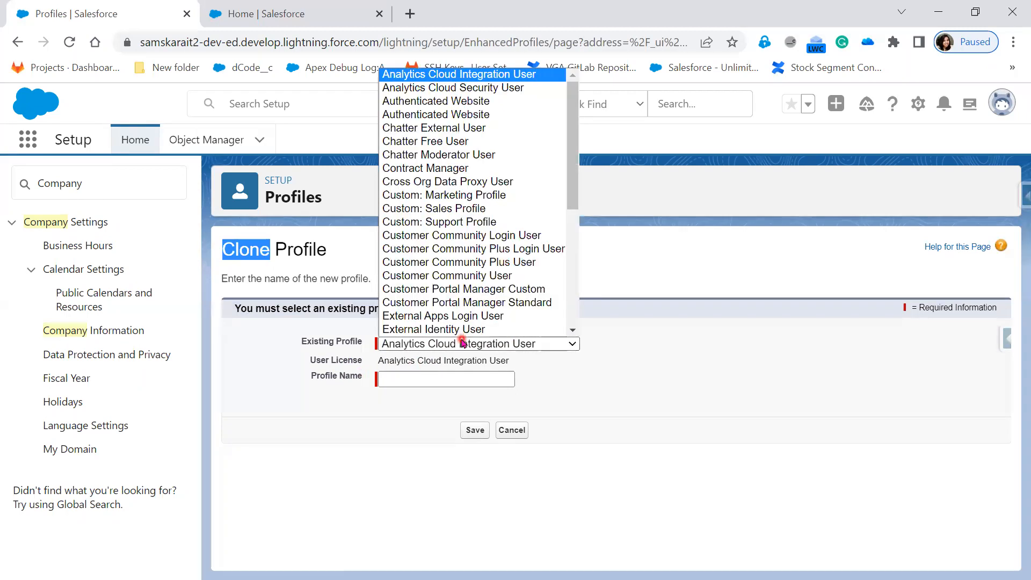
{"action": "scroll", "coordinate": [463, 322], "scroll_direction": "down", "scroll_amount": 1}
{"action": "left_click", "coordinate": [463, 318]}
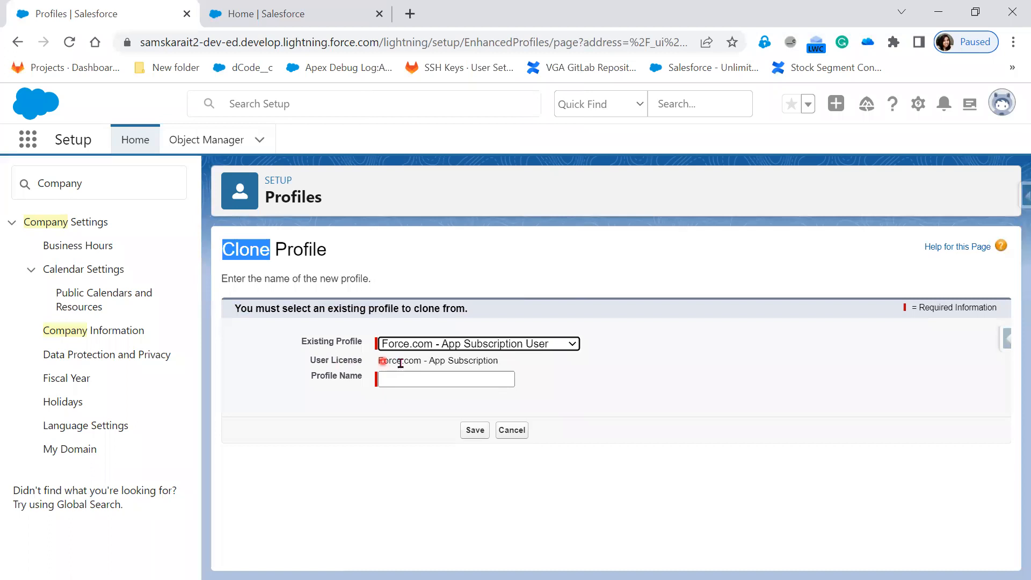
{"action": "left_click", "coordinate": [440, 347]}
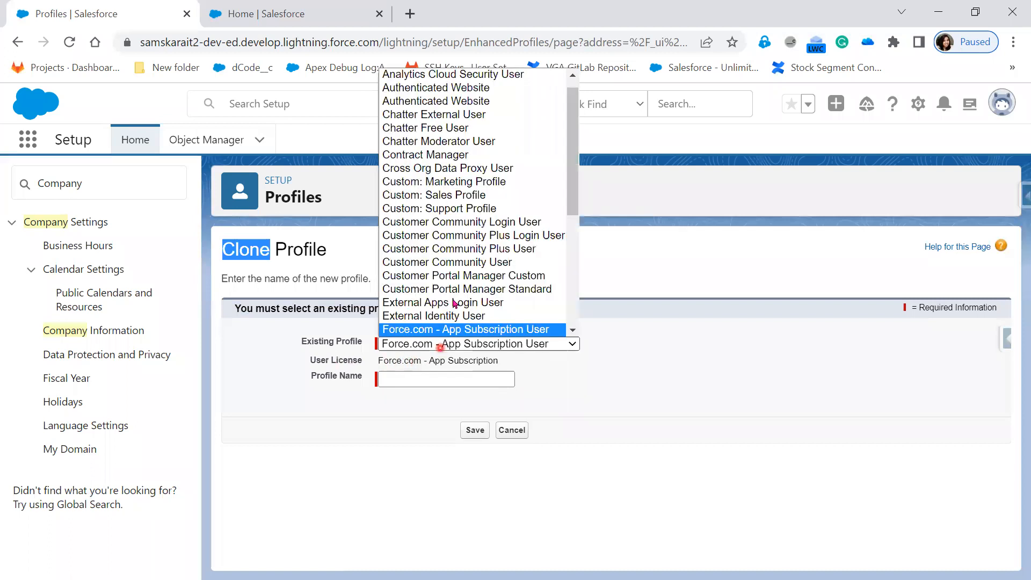
{"action": "scroll", "coordinate": [453, 303], "scroll_direction": "down", "scroll_amount": 1}
{"action": "left_click", "coordinate": [470, 196]}
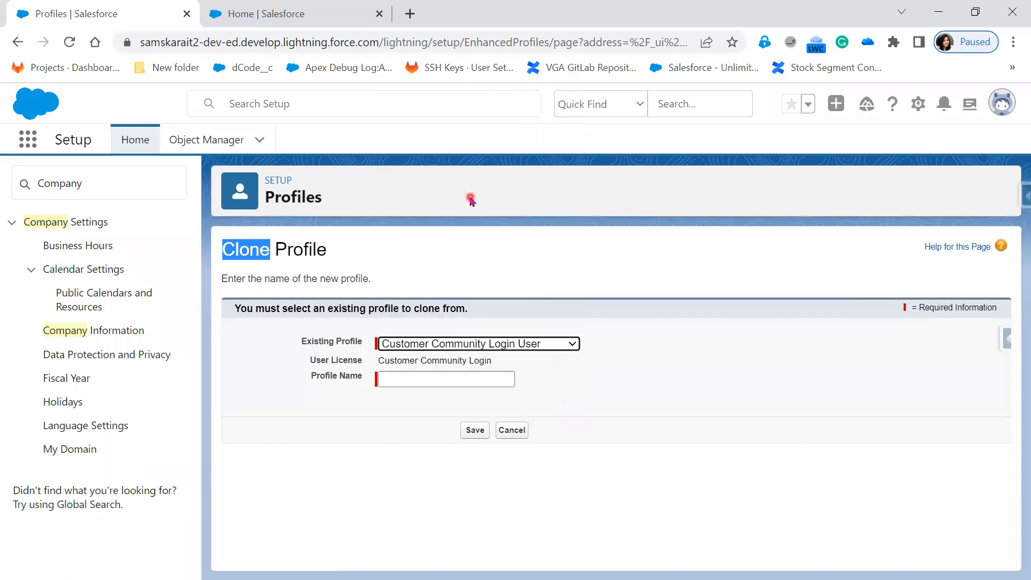
Settle on System Administrator as the profile to clone and focus the Profile Name field.
{"action": "left_click", "coordinate": [538, 347]}
{"action": "scroll", "coordinate": [523, 266], "scroll_direction": "down", "scroll_amount": 5}
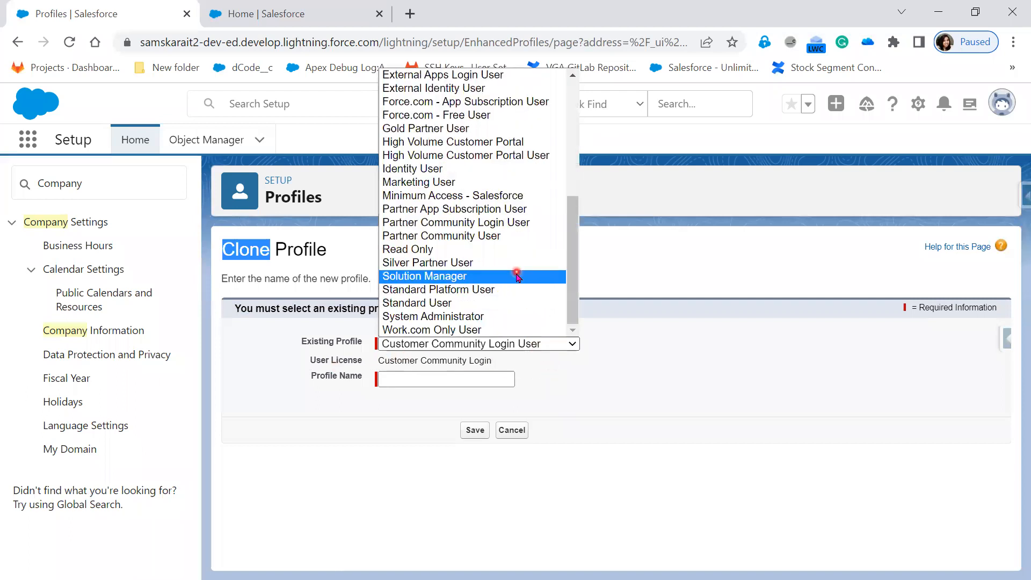
{"action": "left_click", "coordinate": [507, 319]}
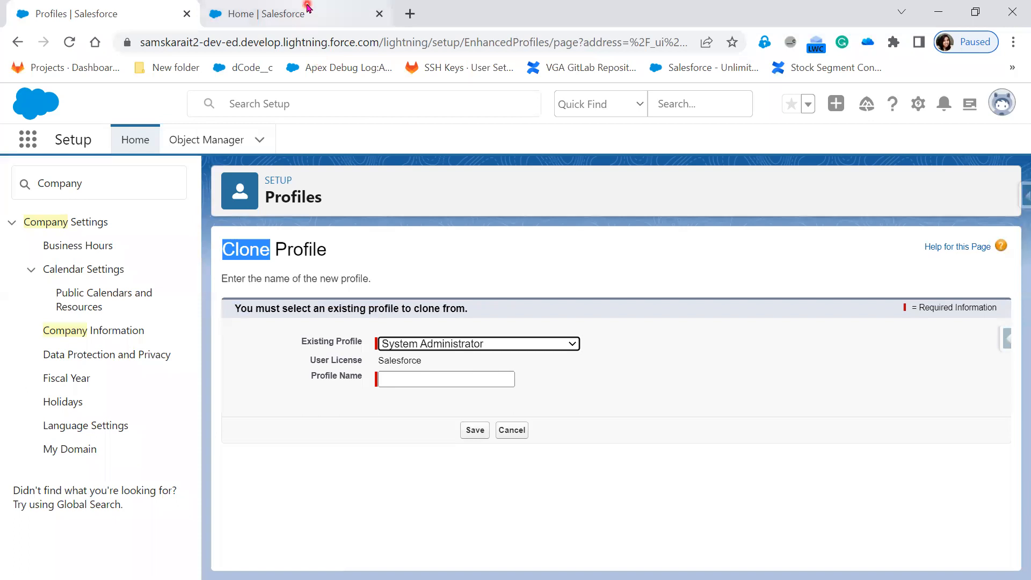
{"action": "left_click", "coordinate": [411, 378]}
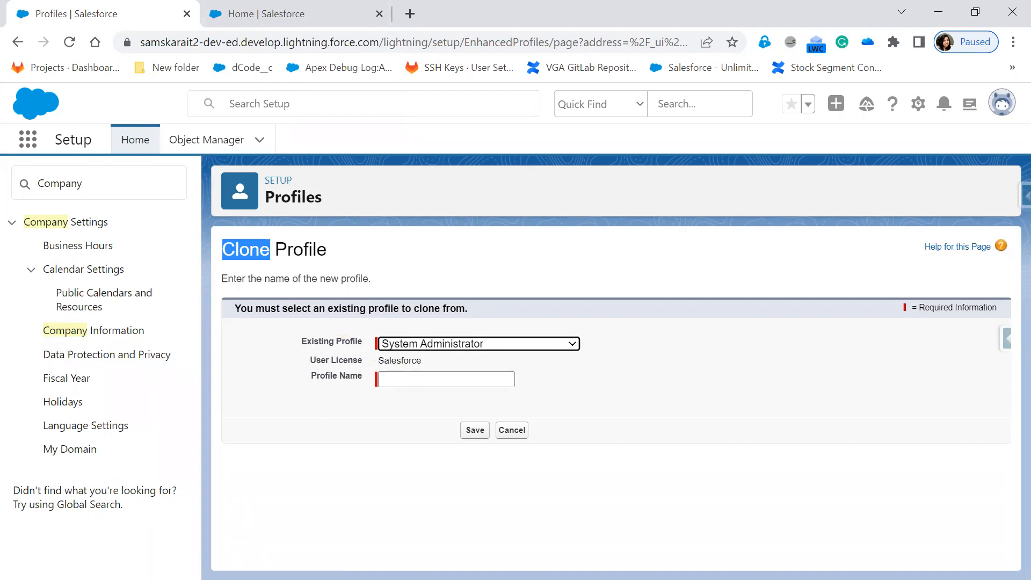
{"action": "key", "text": "alt+Tab"}
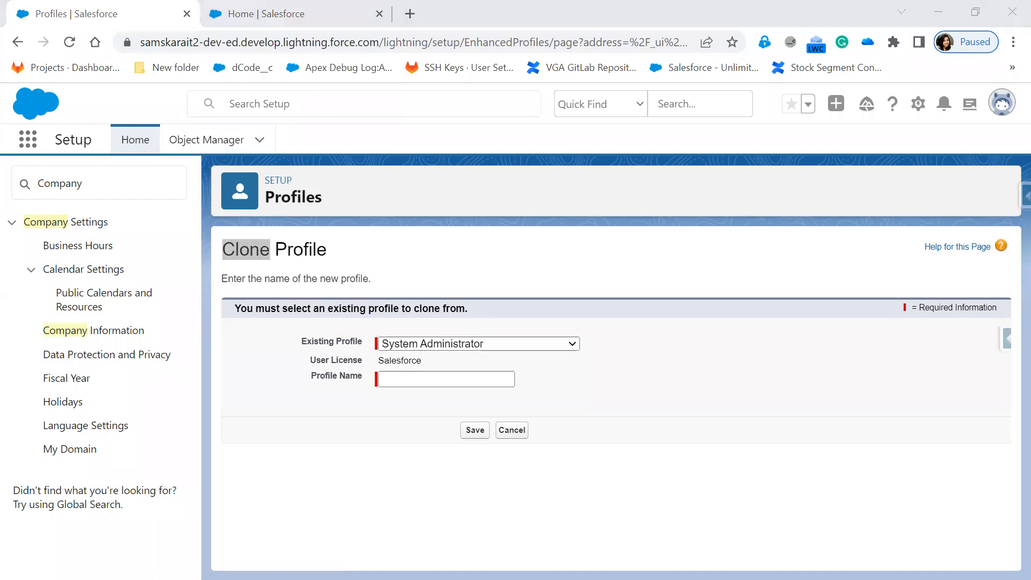
{"action": "left_click", "coordinate": [12, 26]}
Start a new unsaved picture with a large rectangle labelled Functionality.
{"action": "left_click", "coordinate": [81, 67]}
{"action": "left_click", "coordinate": [543, 301]}
{"action": "left_click", "coordinate": [332, 49]}
{"action": "left_click_drag", "start_coordinate": [302, 185], "coordinate": [791, 423]}
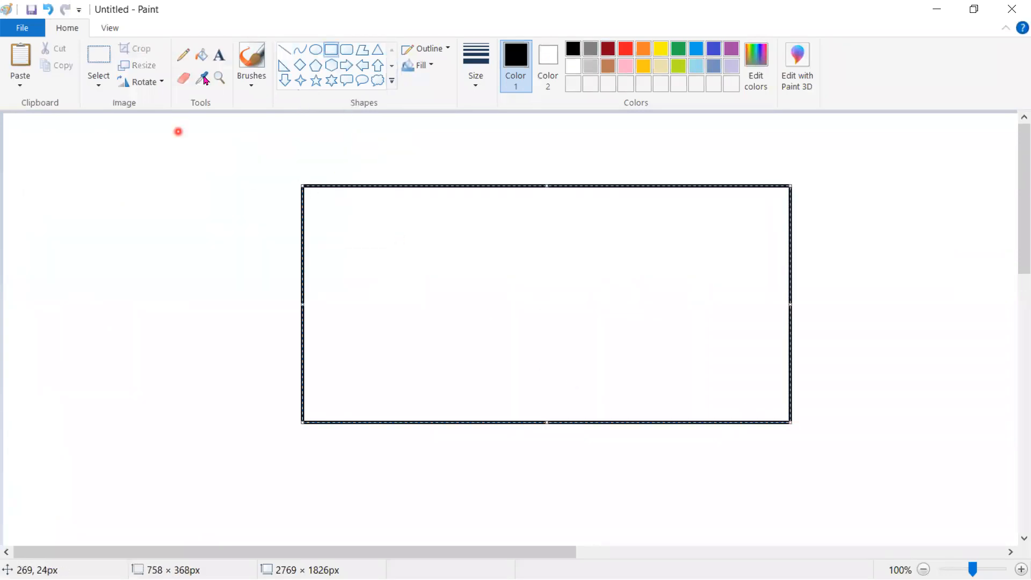
{"action": "left_click", "coordinate": [219, 54]}
{"action": "left_click", "coordinate": [318, 196]}
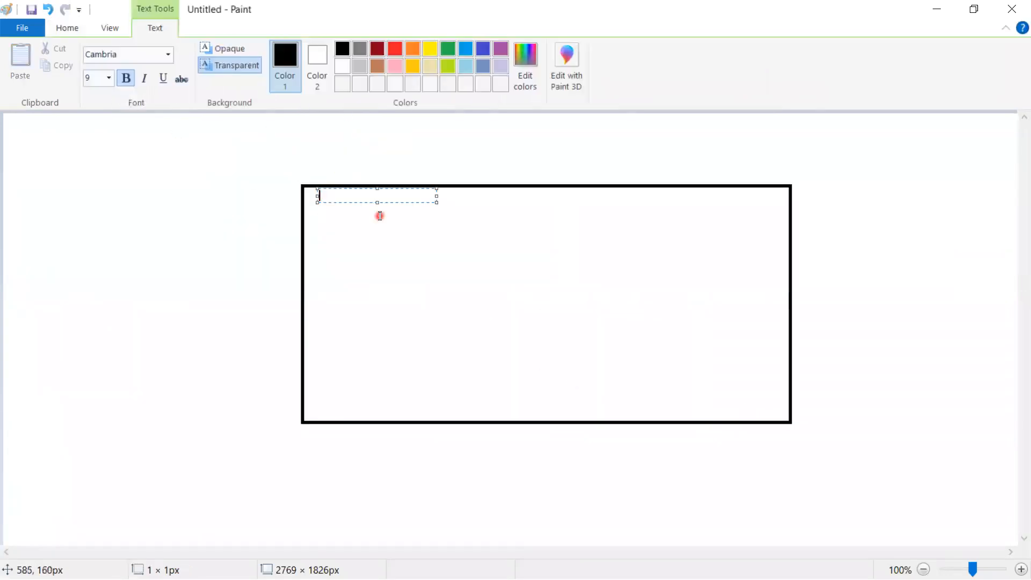
{"action": "type", "text": "Functionality"}
{"action": "left_click", "coordinate": [369, 224]}
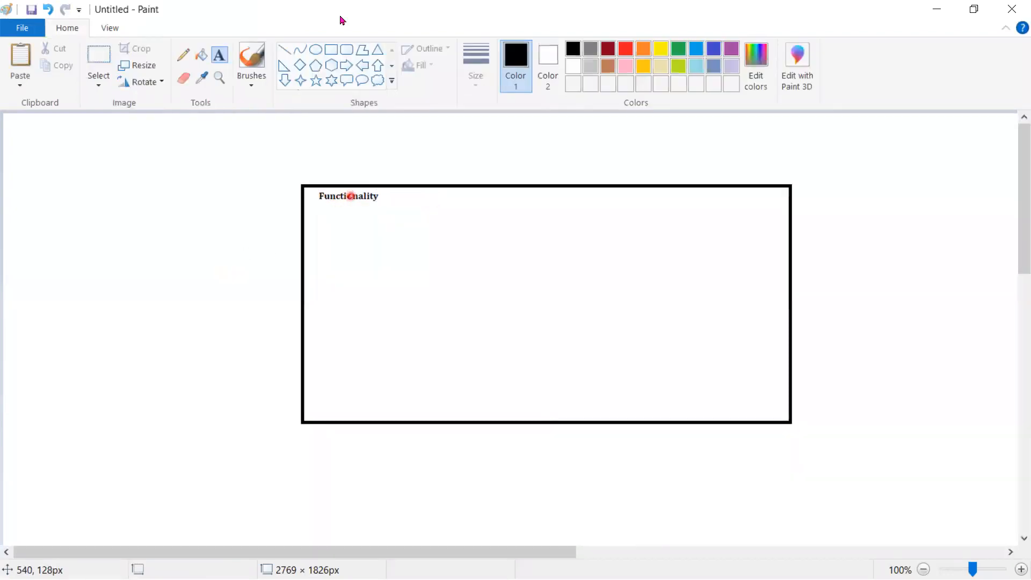
Draw a smaller Object Level rectangle inside the Functionality box.
{"action": "left_click", "coordinate": [331, 50]}
{"action": "left_click_drag", "start_coordinate": [349, 233], "coordinate": [773, 366]}
{"action": "left_click", "coordinate": [896, 346]}
{"action": "left_click", "coordinate": [220, 54]}
{"action": "left_click", "coordinate": [358, 247]}
{"action": "type", "text": "0bjecy"}
{"action": "key", "text": "BackSpace"}
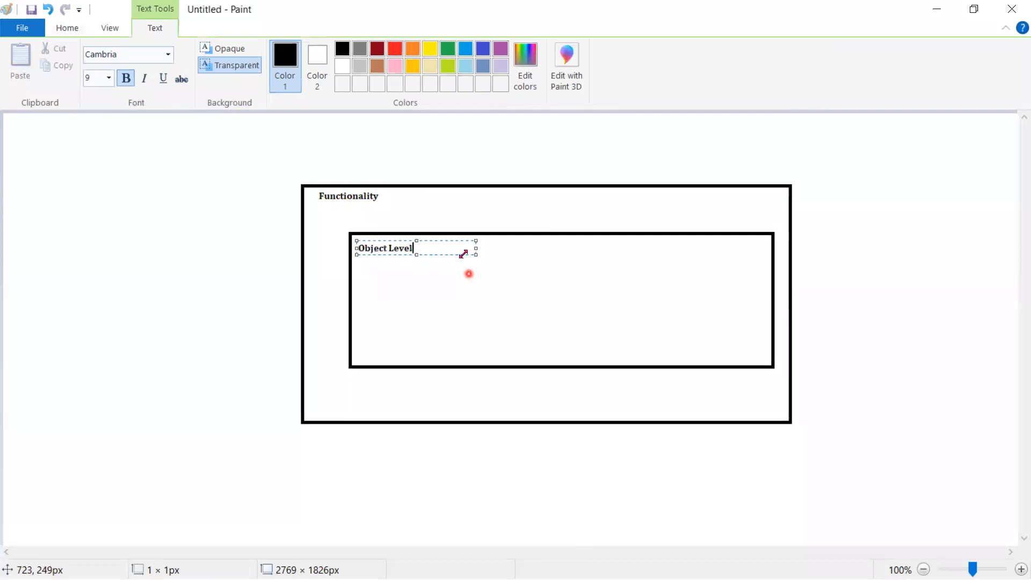
{"action": "left_click", "coordinate": [409, 200]}
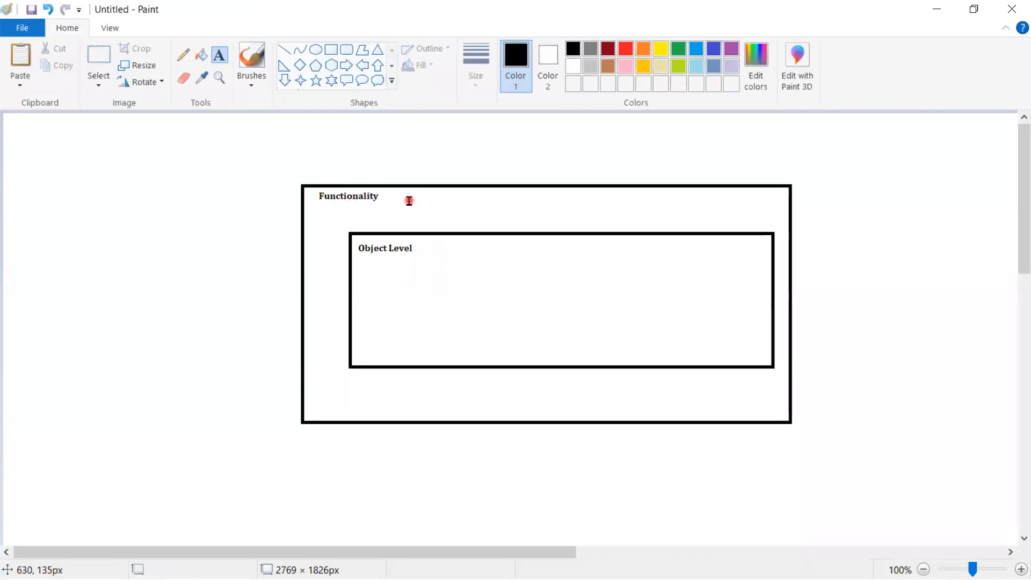
Add a "-- License" note beside the Functionality title.
{"action": "left_click", "coordinate": [409, 201]}
{"action": "type", "text": "-- License"}
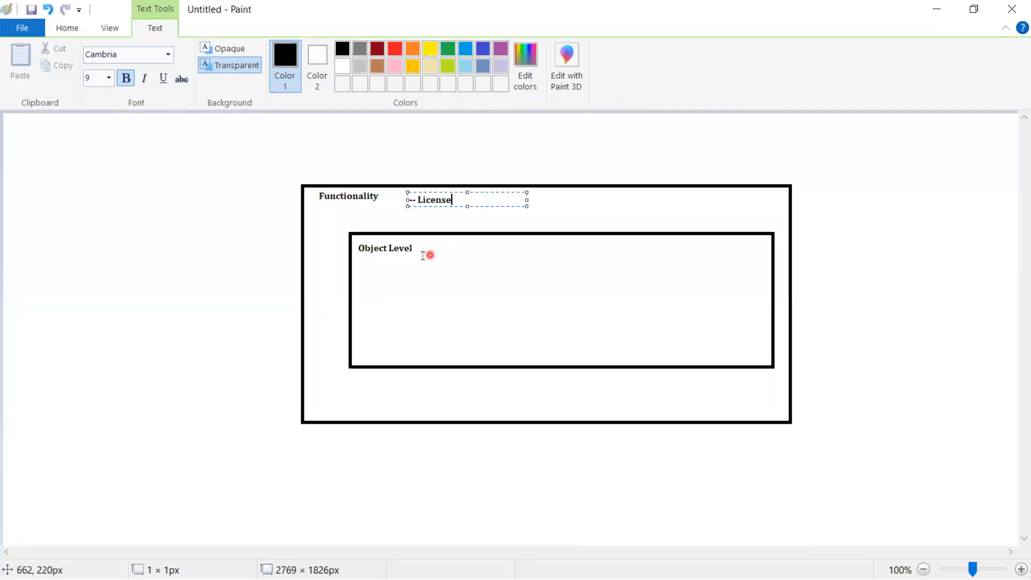
{"action": "left_click_drag", "start_coordinate": [359, 248], "coordinate": [474, 272]}
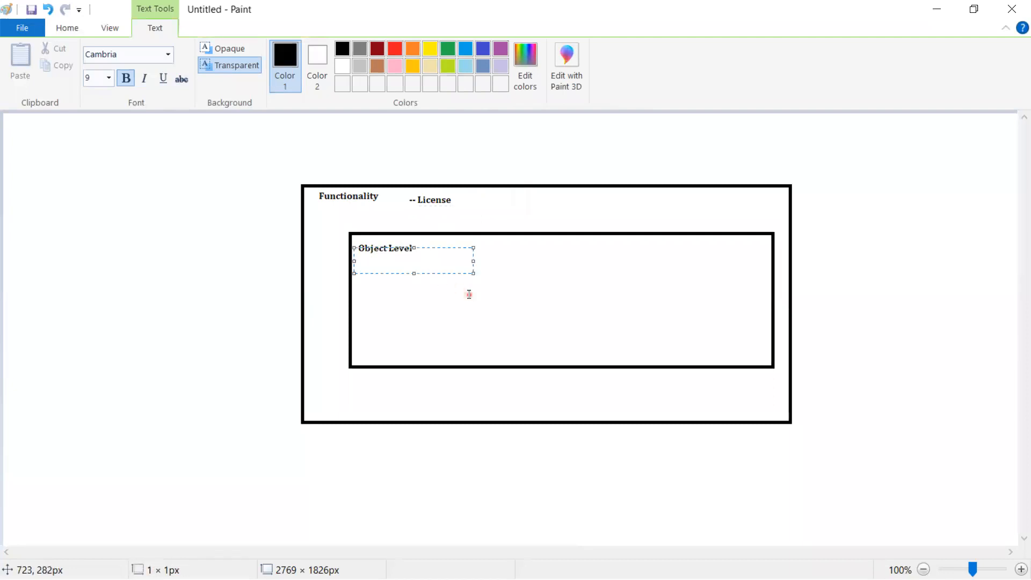
{"action": "left_click", "coordinate": [468, 295]}
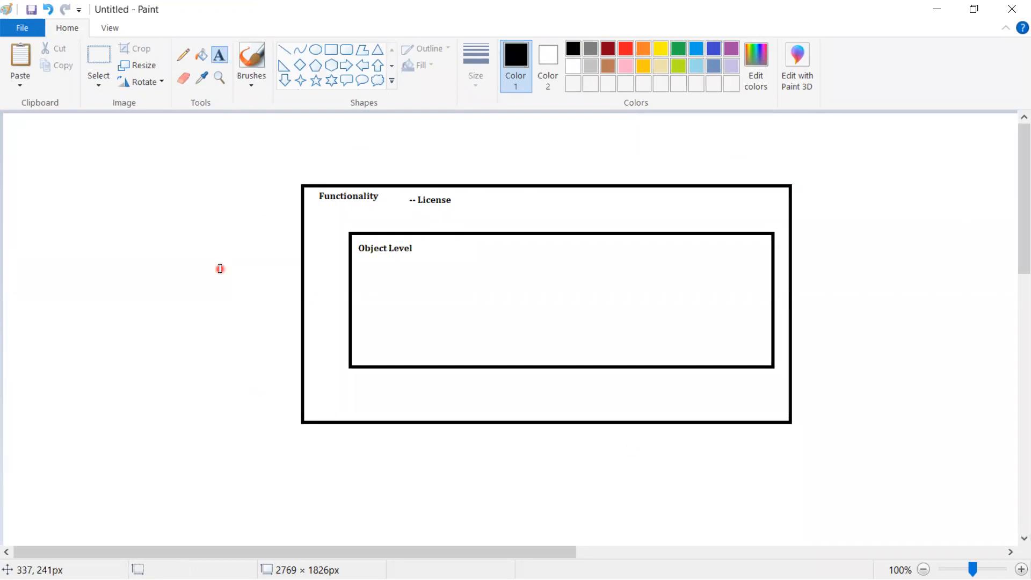
Place a "Profile ----" text label directly above the inner Object Level rectangle.
{"action": "left_click", "coordinate": [364, 225]}
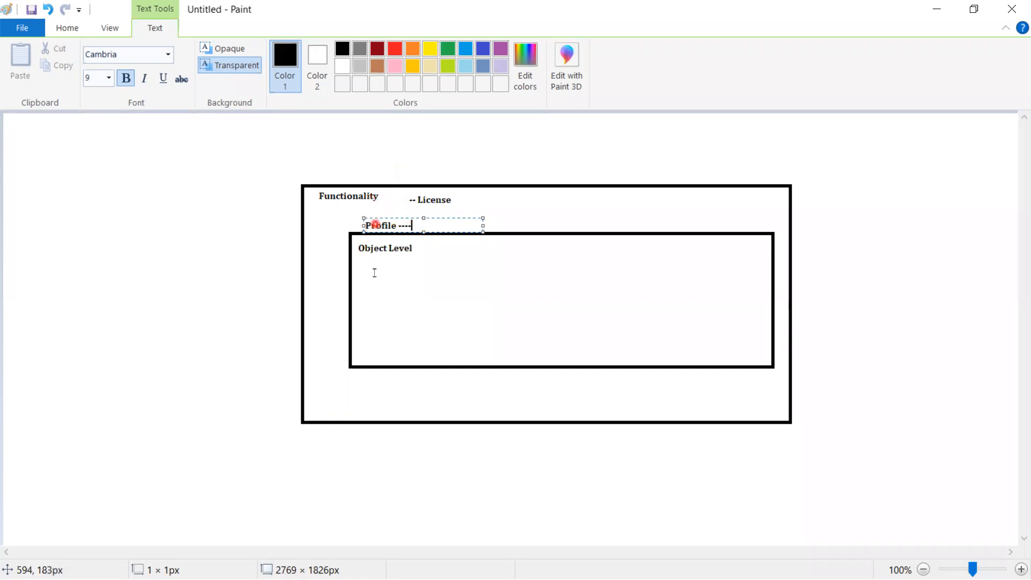
{"action": "left_click", "coordinate": [384, 248]}
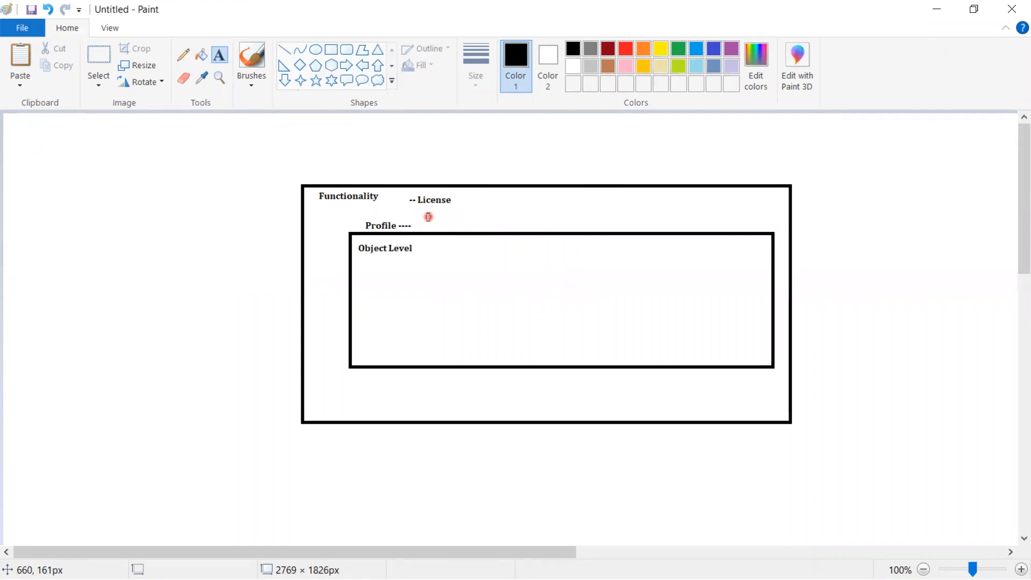
{"action": "left_click", "coordinate": [331, 50]}
Draw a small box at the canvas's top left and label it 'System Adm'.
{"action": "left_click_drag", "start_coordinate": [13, 146], "coordinate": [145, 175]}
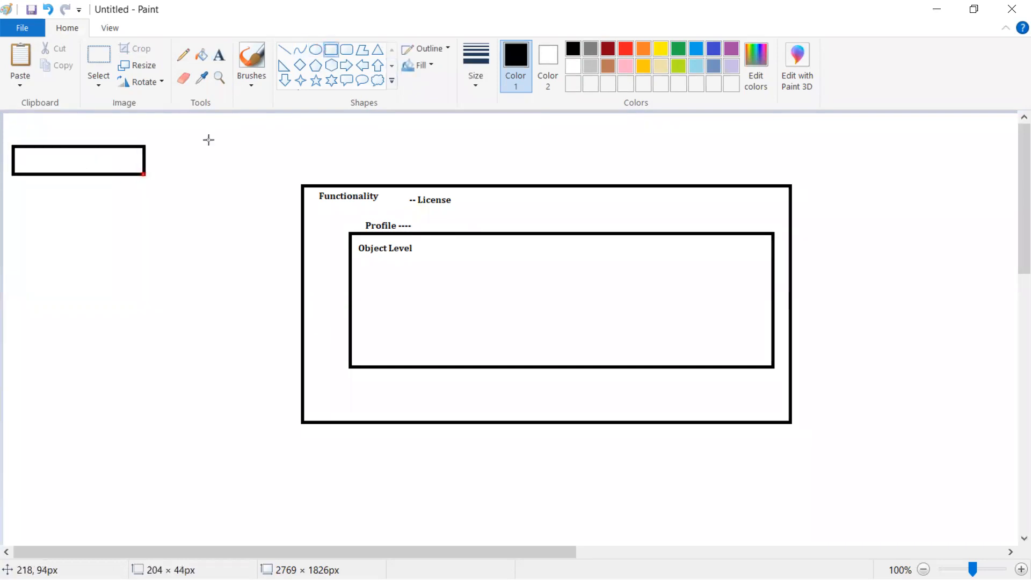
{"action": "left_click", "coordinate": [219, 55]}
{"action": "left_click", "coordinate": [31, 159]}
{"action": "type", "text": "System Admin"}
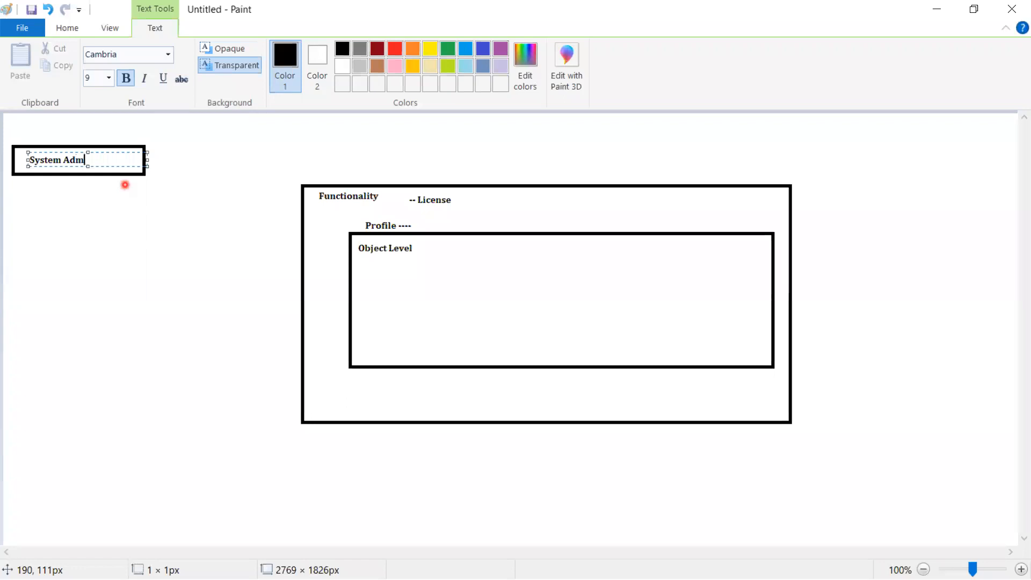
{"action": "left_click", "coordinate": [70, 385]}
Draw a second box at the lower left and type 'Minimum Acc' inside it.
{"action": "left_click", "coordinate": [331, 50]}
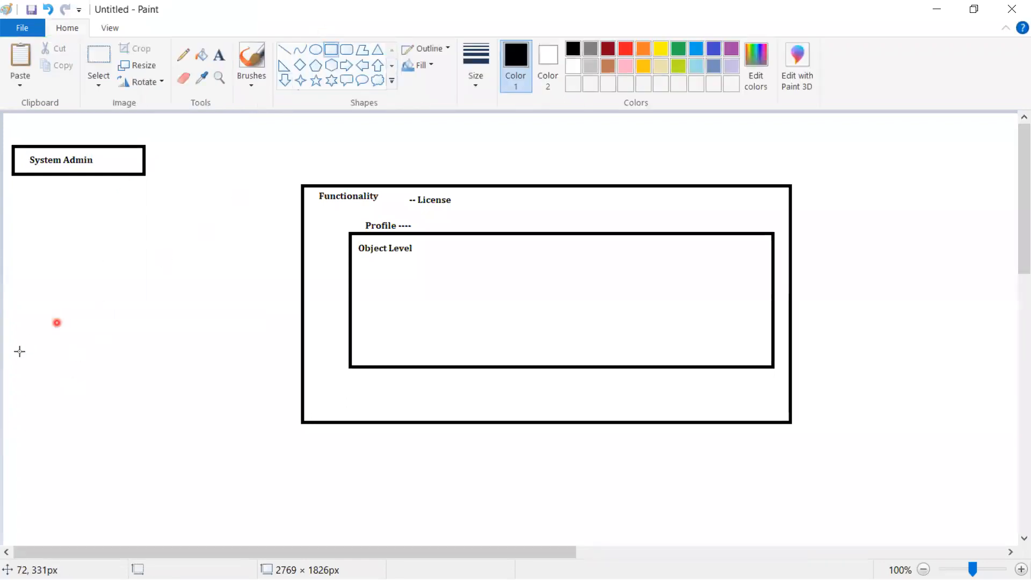
{"action": "left_click_drag", "start_coordinate": [11, 376], "coordinate": [164, 401]}
{"action": "left_click", "coordinate": [207, 247]}
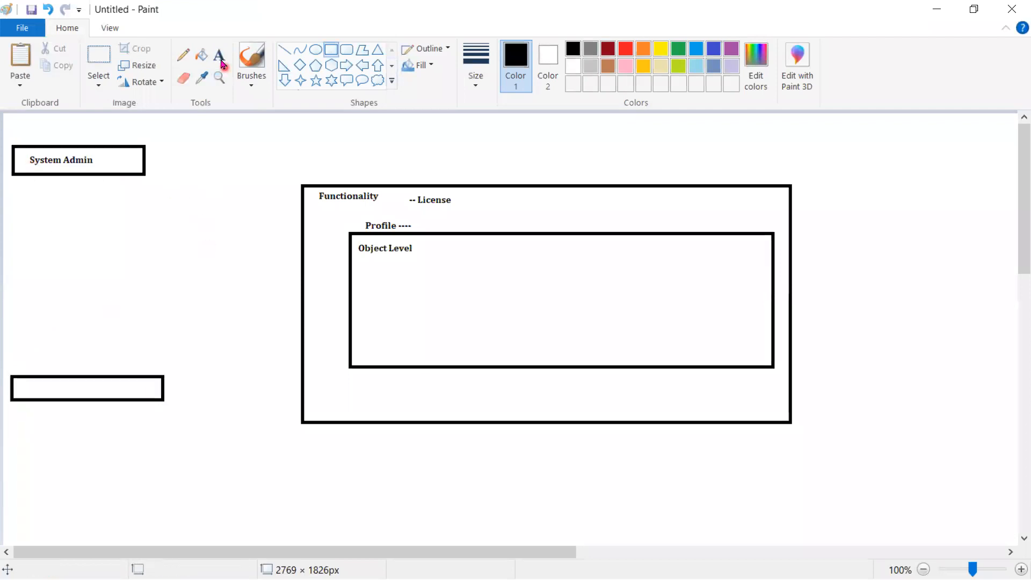
{"action": "left_click", "coordinate": [219, 55]}
{"action": "left_click", "coordinate": [14, 398]}
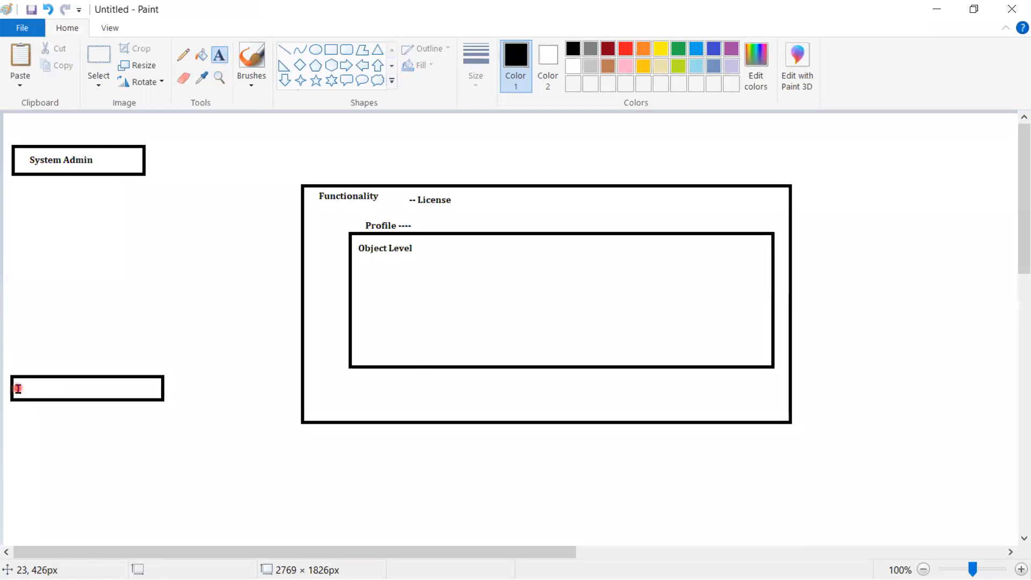
{"action": "left_click", "coordinate": [19, 388]}
{"action": "type", "text": "Minim"}
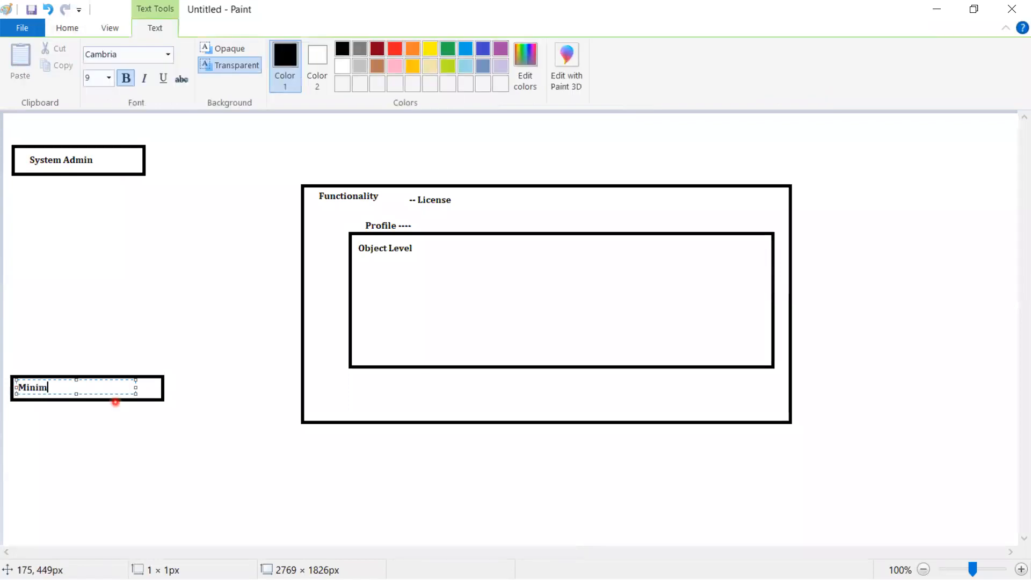
{"action": "type", "text": "um Access"}
{"action": "key", "text": "alt+Tab"}
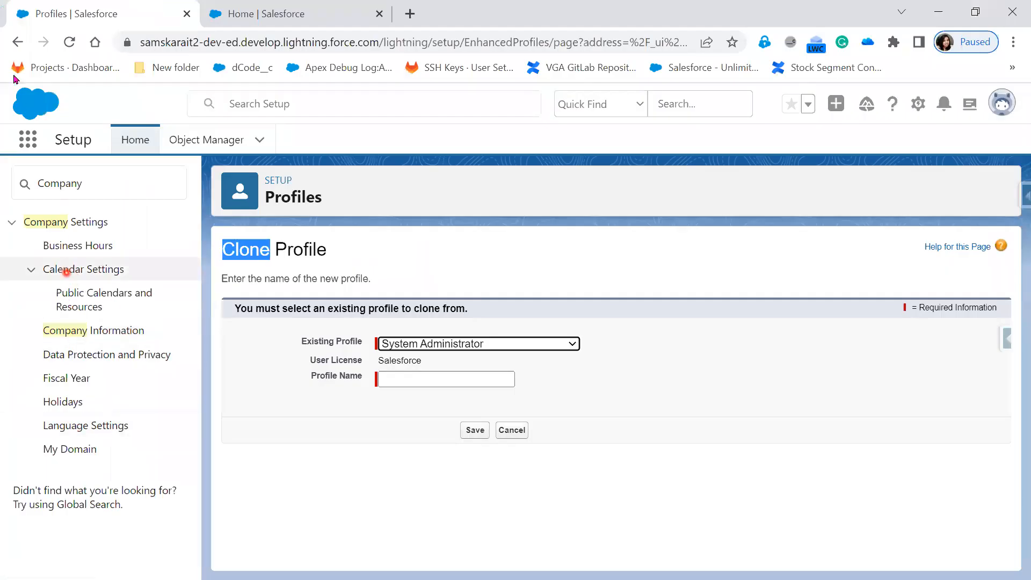
Return to the Profiles list, select 'Minimum Access - Salesforce', then minimize Chrome.
{"action": "left_click", "coordinate": [17, 42]}
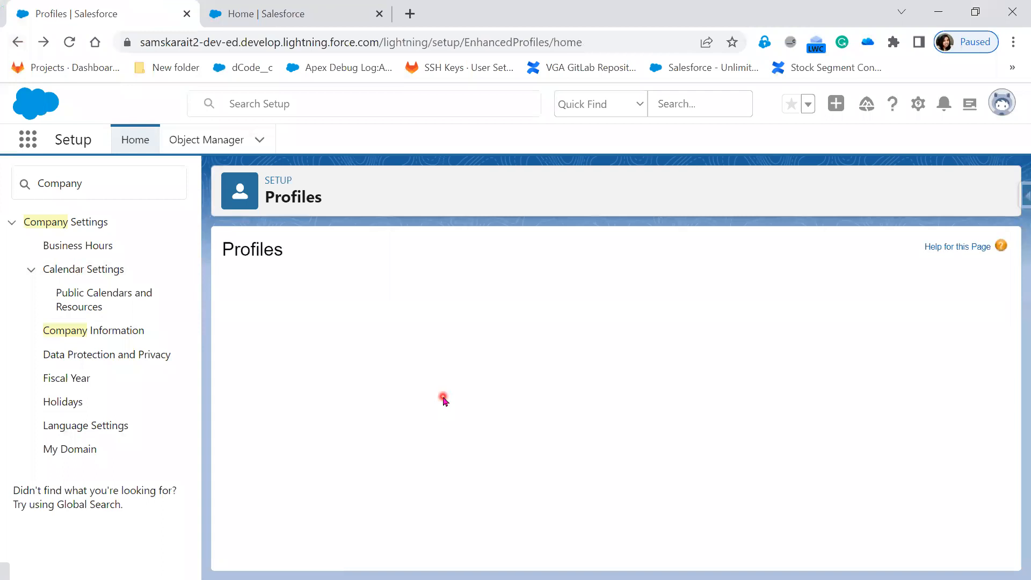
{"action": "scroll", "coordinate": [445, 494], "scroll_direction": "down", "scroll_amount": 5}
{"action": "scroll", "coordinate": [445, 506], "scroll_direction": "down", "scroll_amount": 3}
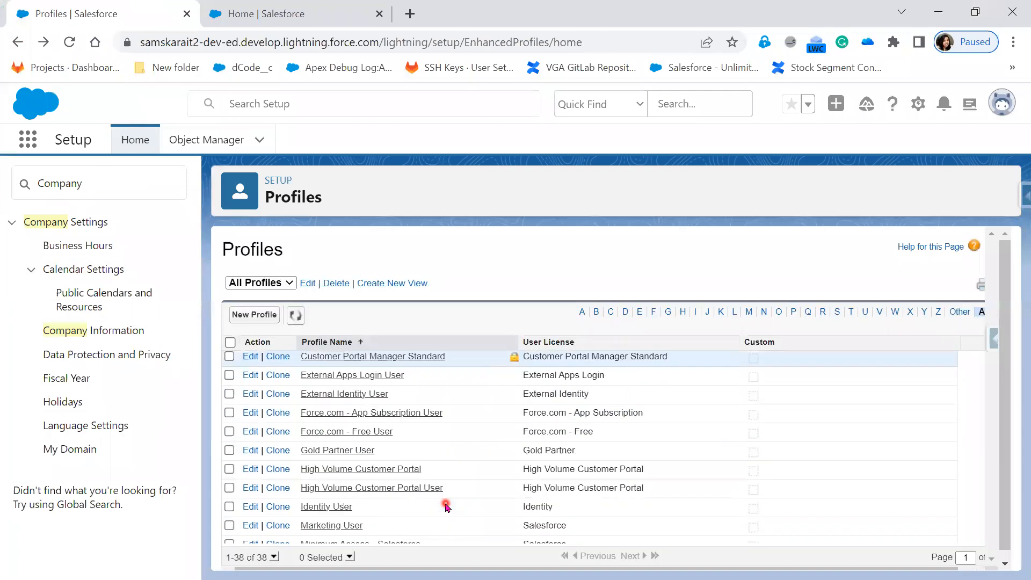
{"action": "left_click_drag", "start_coordinate": [434, 463], "coordinate": [296, 464]}
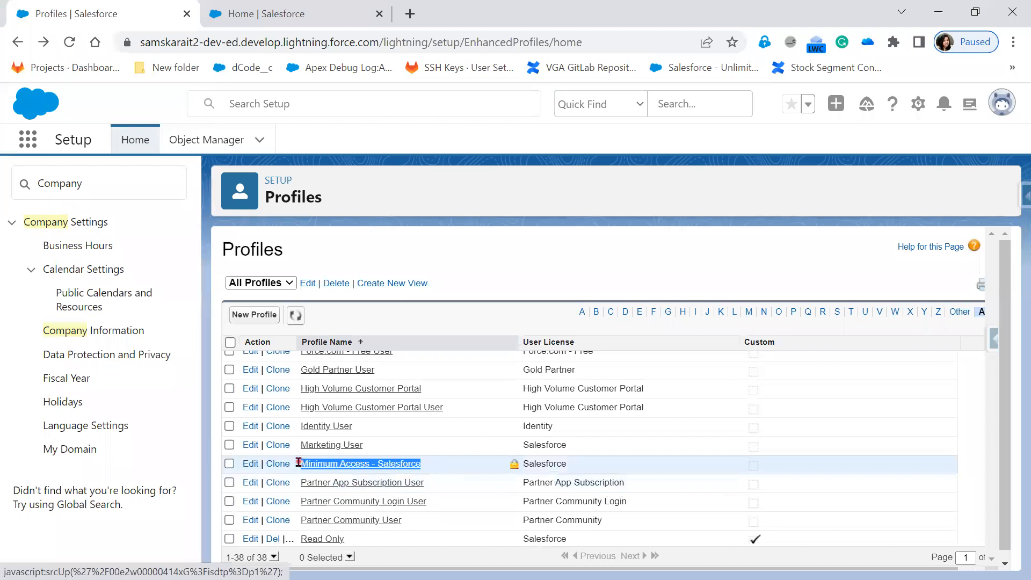
{"action": "left_click", "coordinate": [939, 11]}
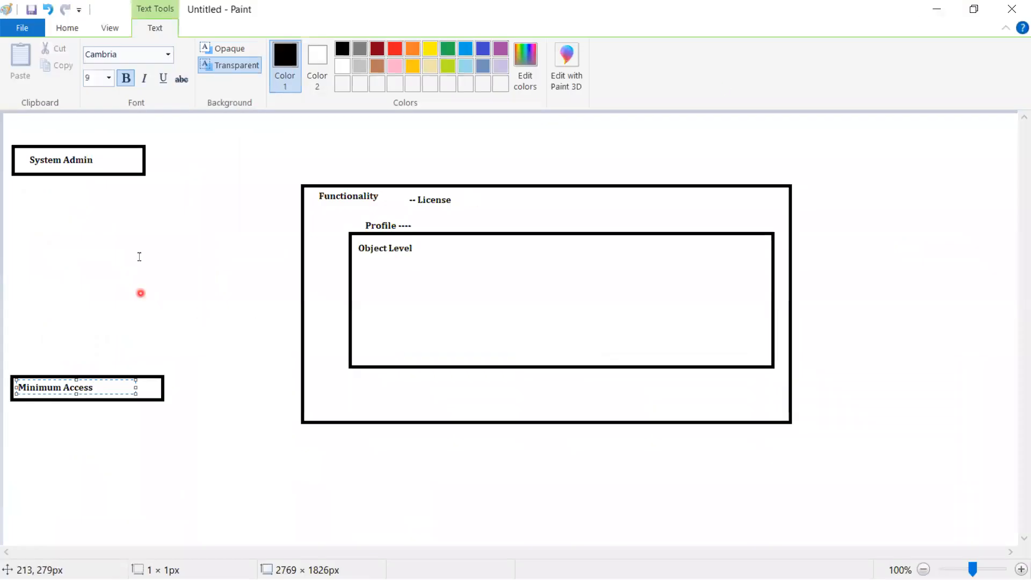
Draw an up arrow beside System Admin and a down arrow beside Minimum Access.
{"action": "left_click", "coordinate": [141, 293]}
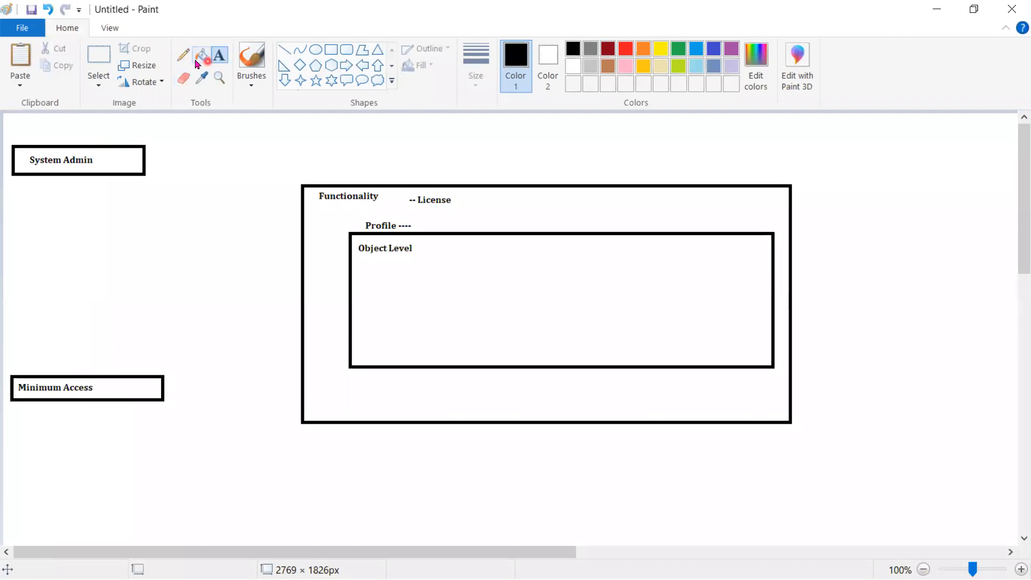
{"action": "left_click", "coordinate": [284, 50]}
{"action": "mouse_move", "coordinate": [153, 170]}
{"action": "left_mouse_down"}
{"action": "mouse_move", "coordinate": [152, 131]}
{"action": "mouse_move", "coordinate": [138, 158]}
{"action": "mouse_move", "coordinate": [171, 156]}
{"action": "left_mouse_up"}
{"action": "left_click", "coordinate": [185, 164]}
{"action": "left_click", "coordinate": [164, 155]}
{"action": "left_click", "coordinate": [152, 476]}
{"action": "mouse_move", "coordinate": [184, 377]}
{"action": "left_mouse_down"}
{"action": "mouse_move", "coordinate": [186, 396]}
{"action": "mouse_move", "coordinate": [175, 396]}
{"action": "mouse_move", "coordinate": [187, 405]}
{"action": "left_mouse_up"}
{"action": "left_click", "coordinate": [203, 458]}
Discard an empty text box above Functionality and set the drawing colour to dark red.
{"action": "left_click", "coordinate": [266, 222]}
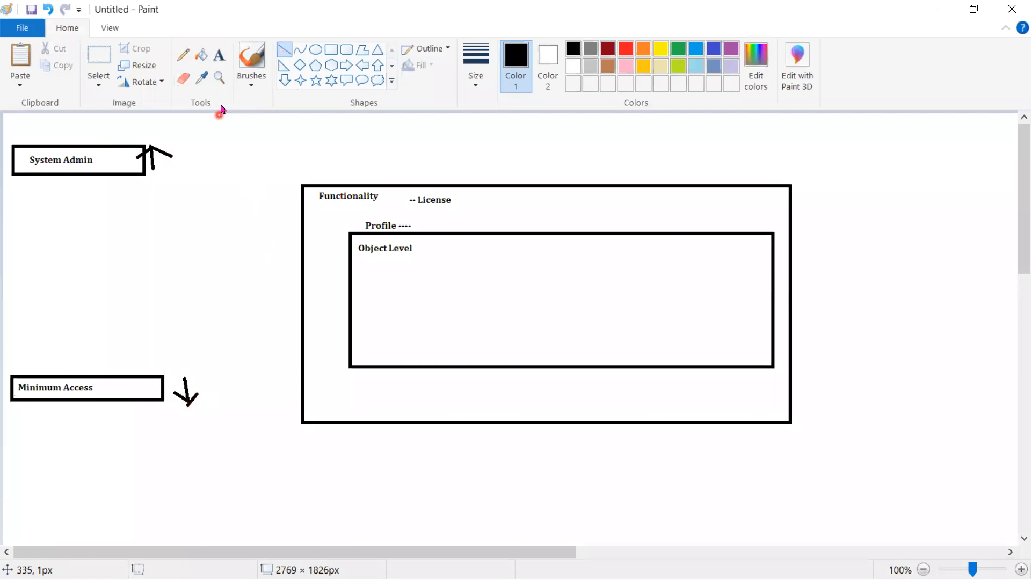
{"action": "left_click", "coordinate": [219, 59]}
{"action": "left_click", "coordinate": [344, 138]}
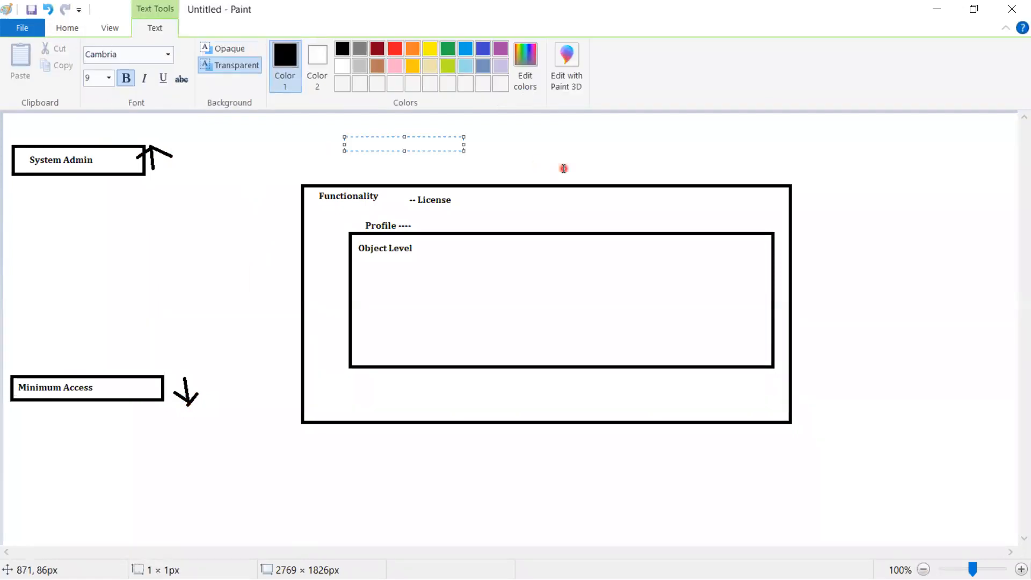
{"action": "left_click", "coordinate": [212, 194]}
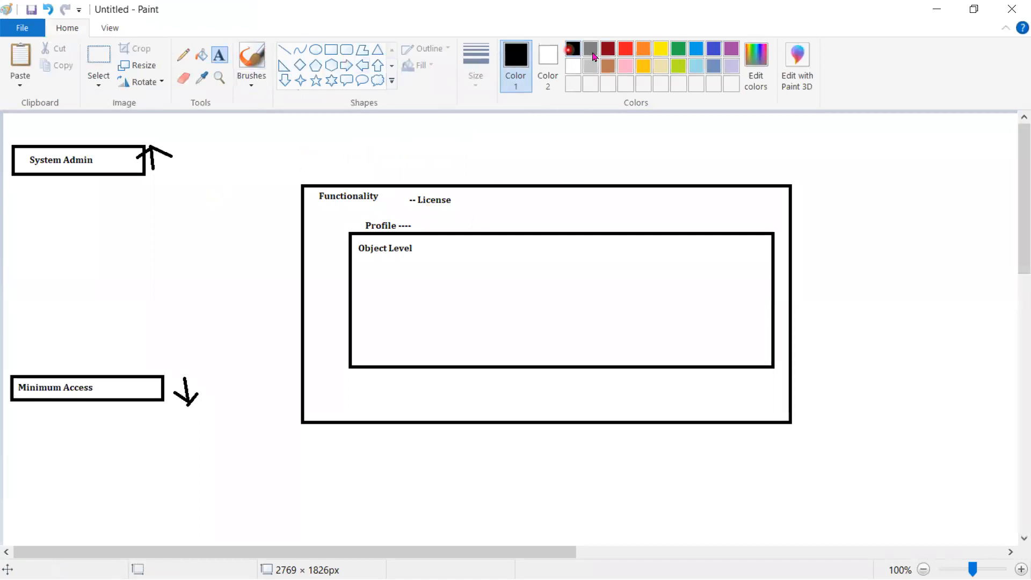
{"action": "left_click", "coordinate": [608, 48]}
{"action": "left_click", "coordinate": [284, 50]}
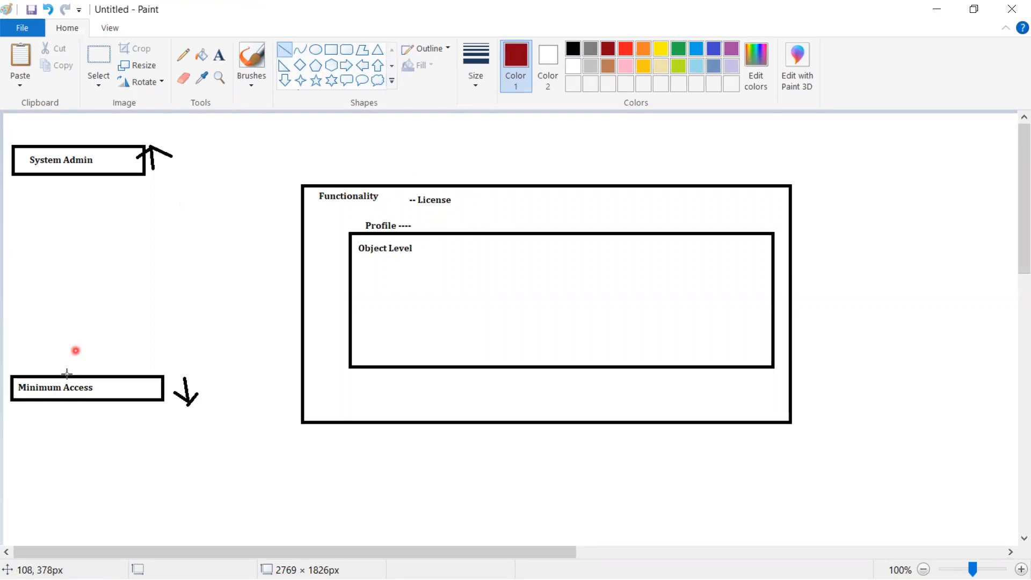
Draw red connectors between System Admin and Minimum Access, plus a red box above Functionality.
{"action": "left_click_drag", "start_coordinate": [82, 179], "coordinate": [83, 269]}
{"action": "left_click_drag", "start_coordinate": [86, 320], "coordinate": [85, 377]}
{"action": "left_click", "coordinate": [147, 266]}
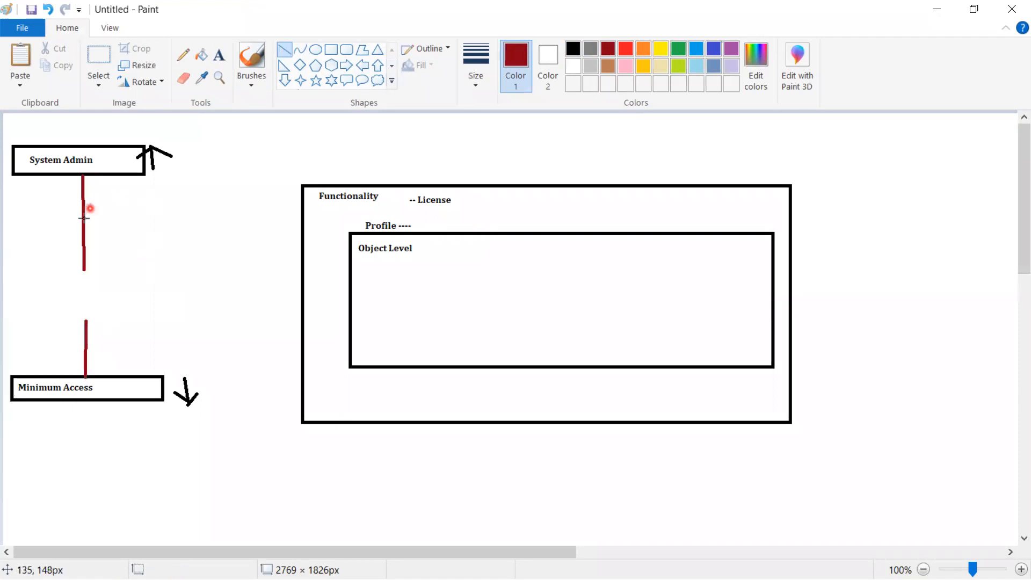
{"action": "left_click_drag", "start_coordinate": [88, 222], "coordinate": [302, 156]}
{"action": "left_click", "coordinate": [394, 155]}
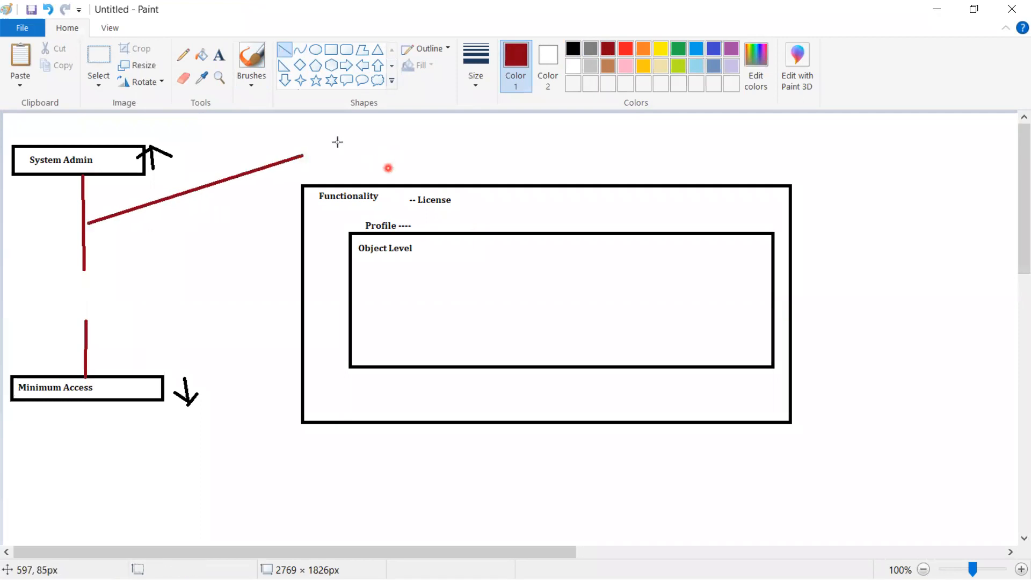
{"action": "left_click", "coordinate": [331, 50]}
{"action": "left_click_drag", "start_coordinate": [290, 129], "coordinate": [523, 169]}
{"action": "left_click", "coordinate": [621, 155]}
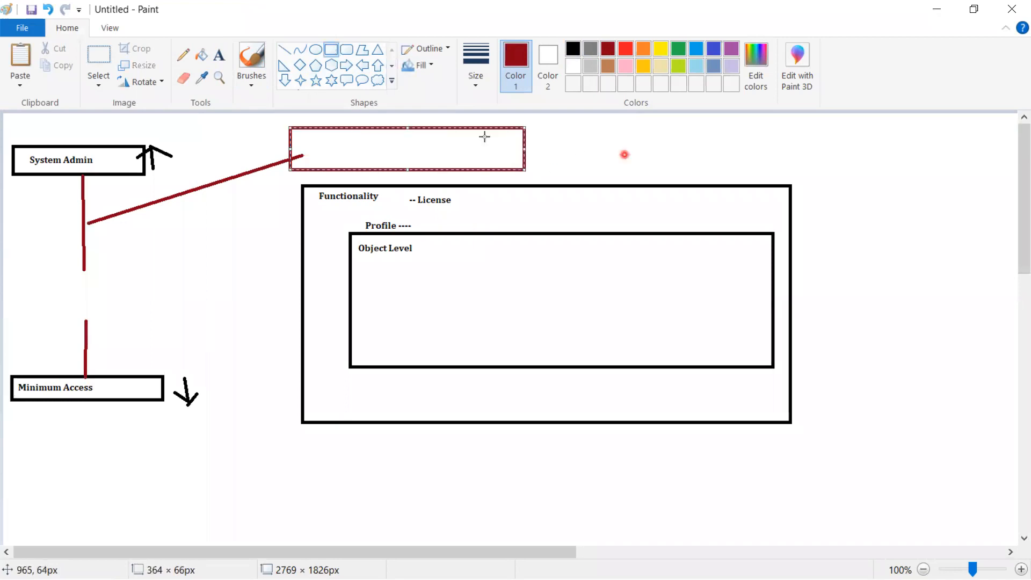
Fill the red box with three lines: 'Account-Creat', 'Lead -create', 'Readonly'.
{"action": "left_click", "coordinate": [219, 55]}
{"action": "left_click", "coordinate": [304, 137]}
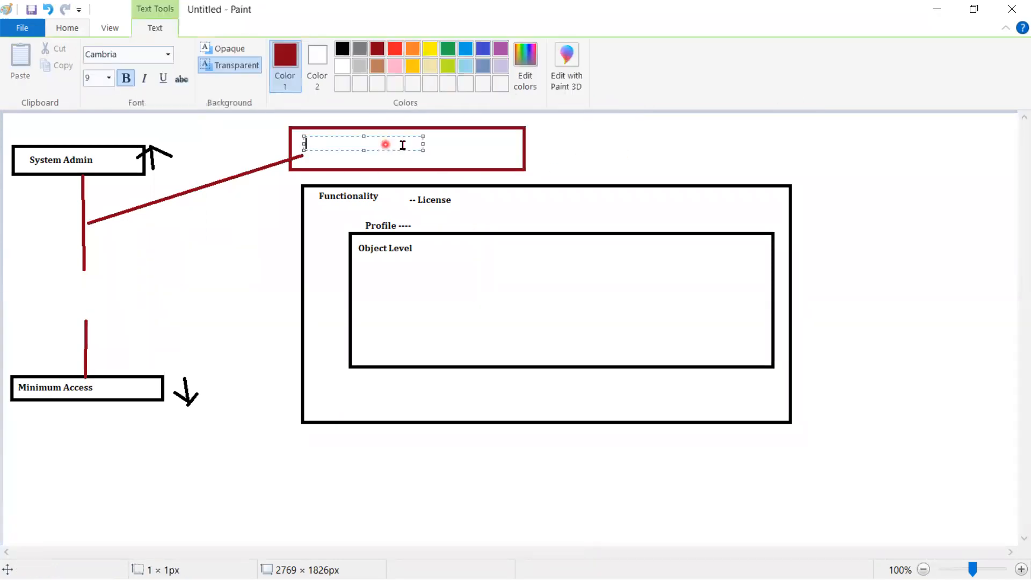
{"action": "type", "text": "Account"}
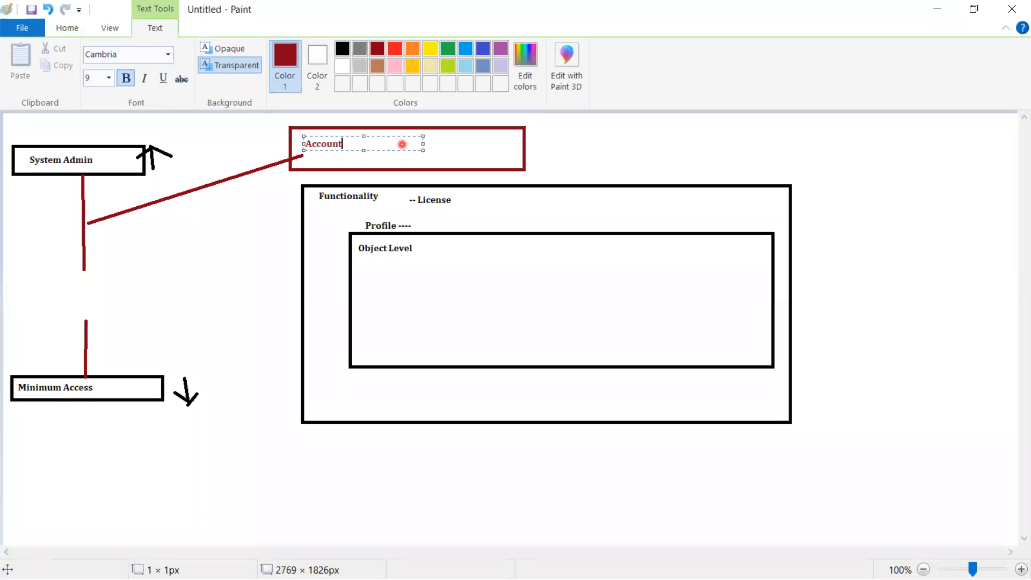
{"action": "type", "text": "-Creat"}
{"action": "key", "text": "Return"}
{"action": "type", "text": "Readonly"}
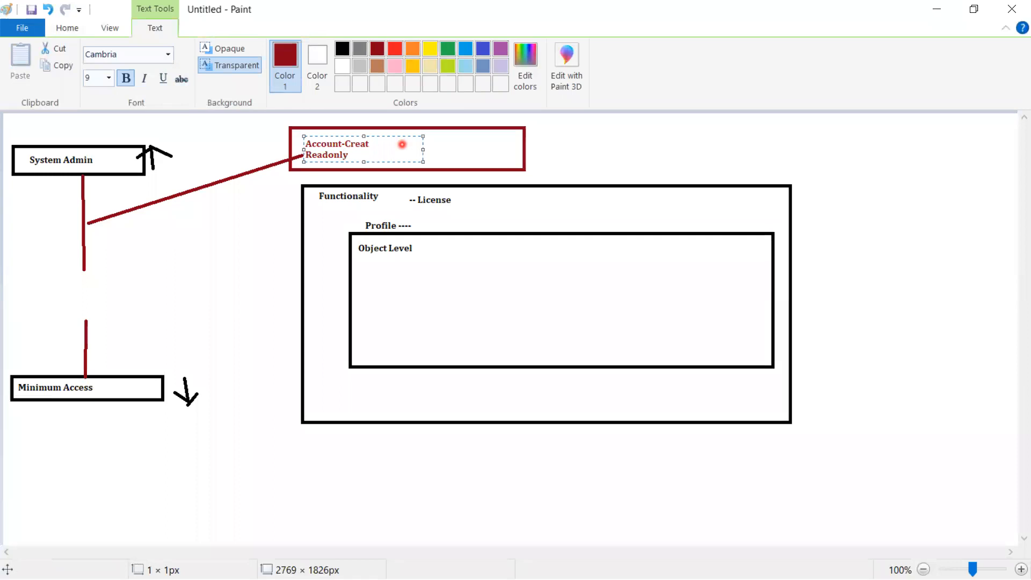
{"action": "left_click", "coordinate": [371, 145]}
{"action": "key", "text": "Return"}
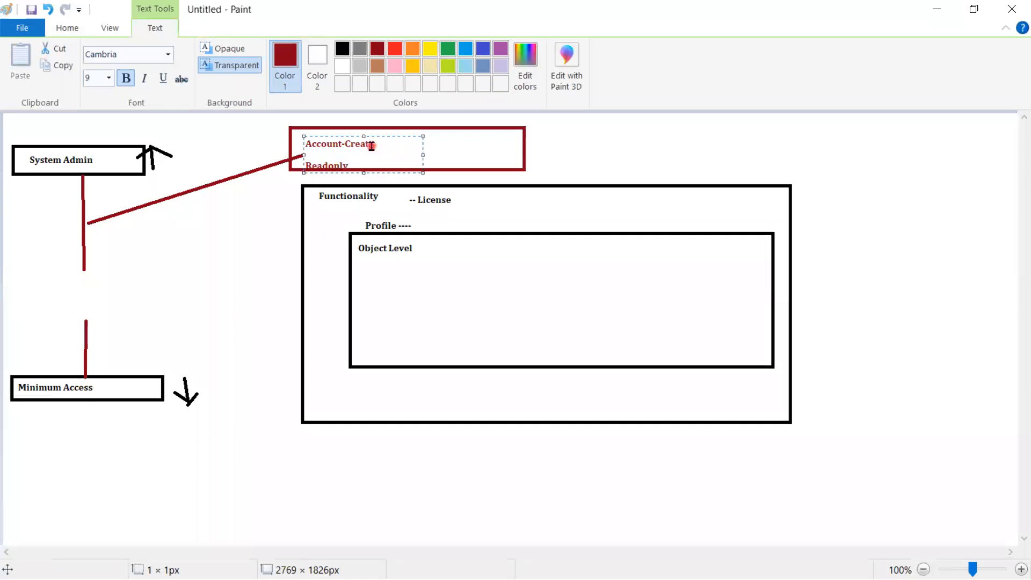
{"action": "type", "text": "Lead -create"}
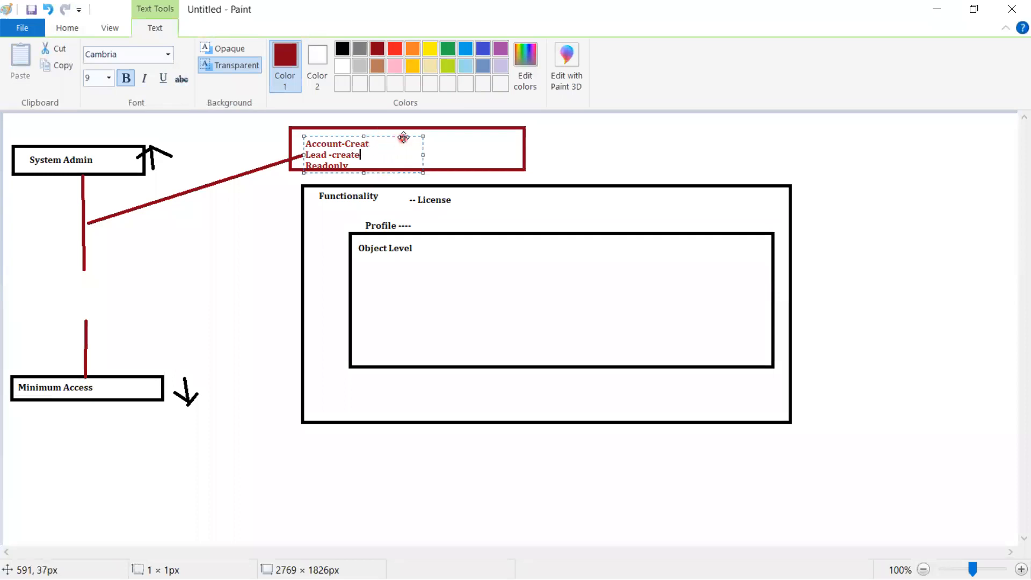
{"action": "left_click_drag", "start_coordinate": [400, 134], "coordinate": [399, 128]}
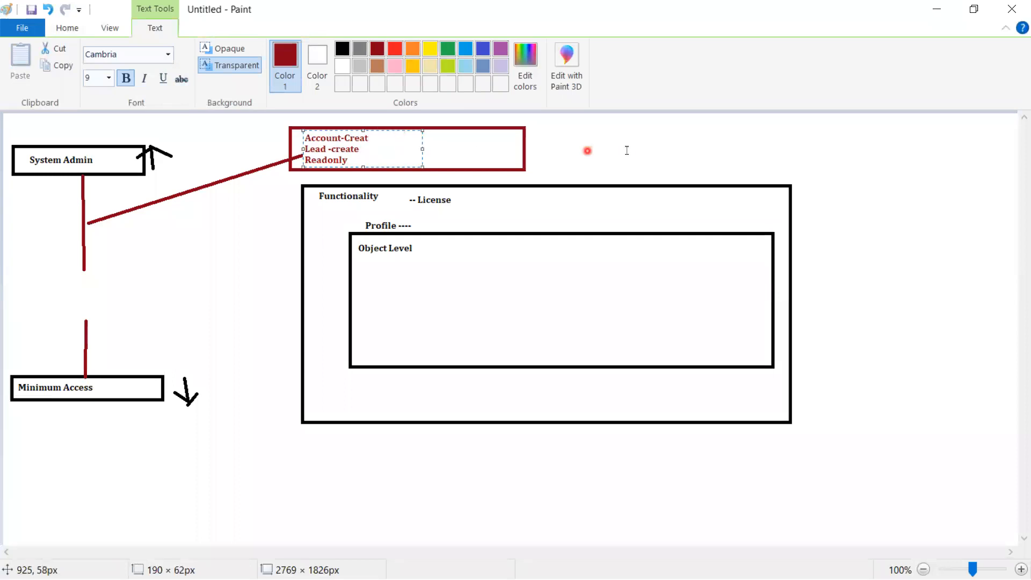
{"action": "left_click", "coordinate": [625, 150]}
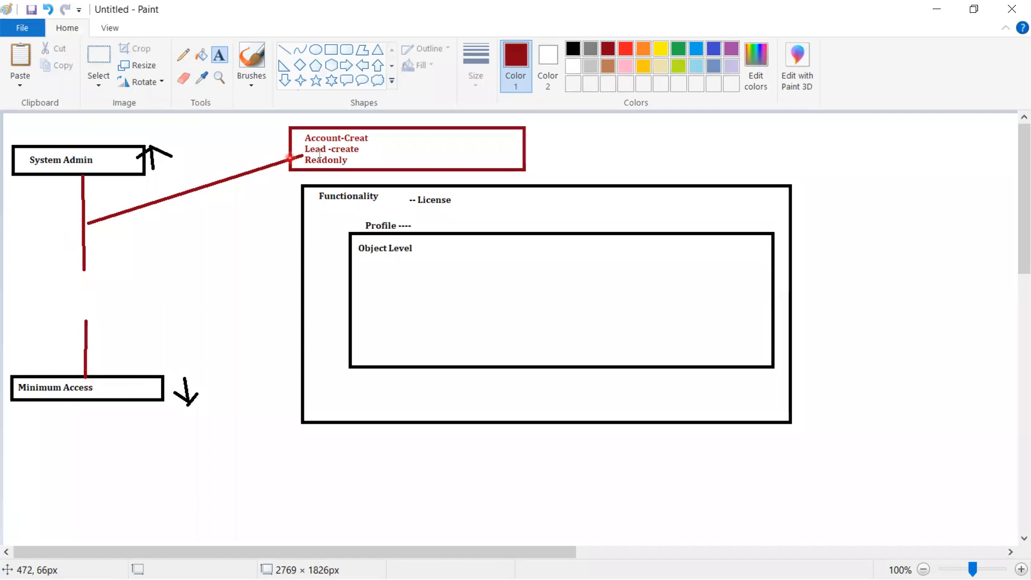
Label the red connector 'Read Only'.
{"action": "left_click", "coordinate": [283, 48]}
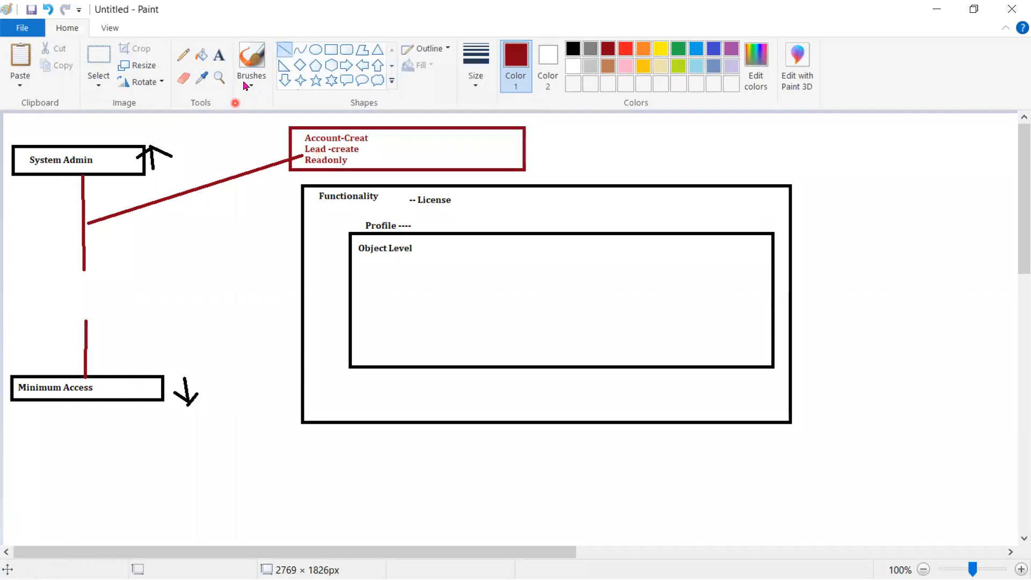
{"action": "left_click", "coordinate": [219, 55]}
{"action": "left_click", "coordinate": [33, 222]}
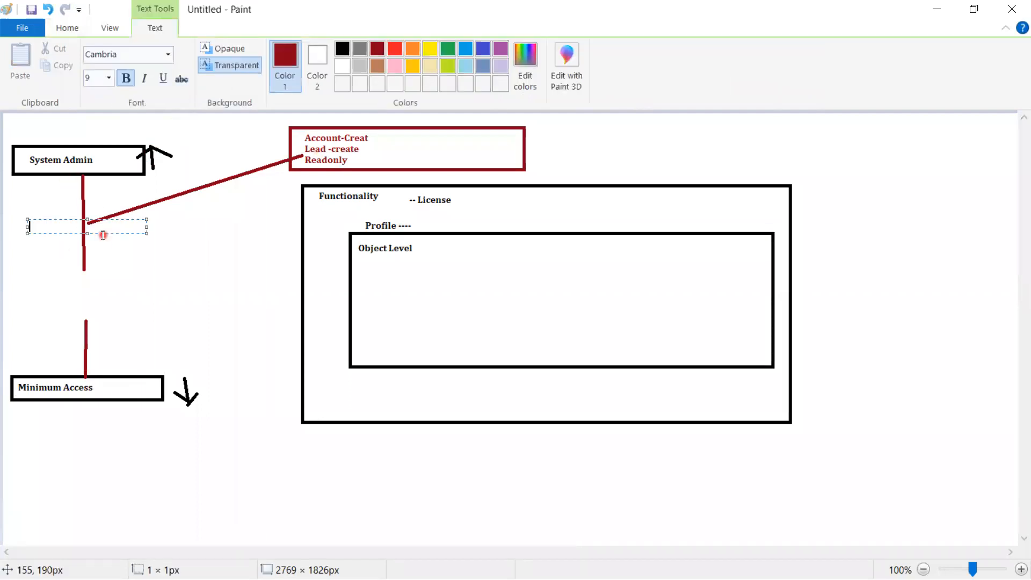
{"action": "type", "text": "Read Only"}
{"action": "left_click", "coordinate": [149, 290]}
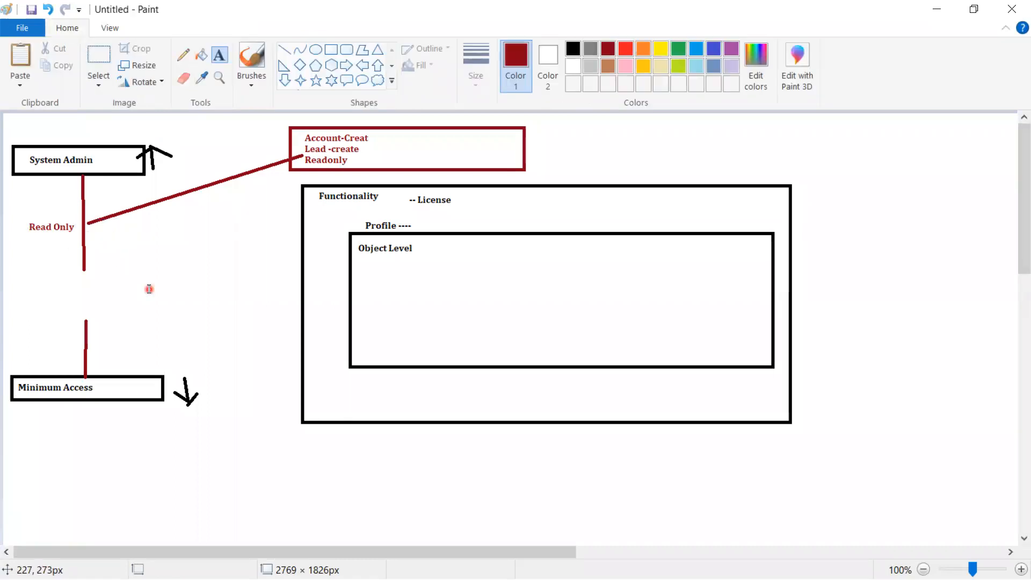
Sketch red pencil marks by Read Only, beside License and as a divider in the Account note.
{"action": "left_click", "coordinate": [183, 54]}
{"action": "left_click_drag", "start_coordinate": [57, 215], "coordinate": [92, 211]}
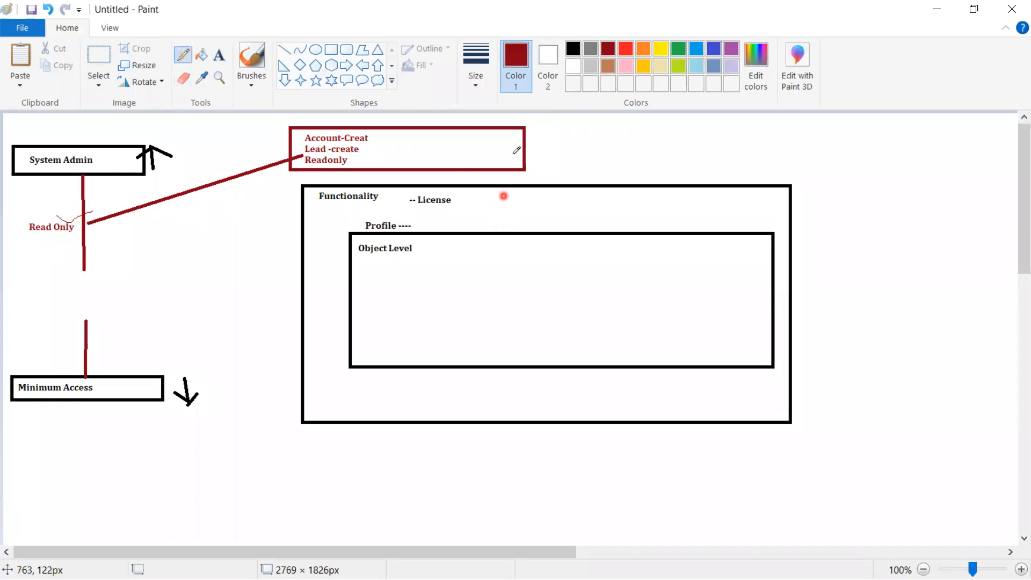
{"action": "mouse_move", "coordinate": [519, 199]}
{"action": "left_mouse_down"}
{"action": "mouse_move", "coordinate": [517, 214]}
{"action": "mouse_move", "coordinate": [709, 224]}
{"action": "mouse_move", "coordinate": [513, 198]}
{"action": "left_mouse_up"}
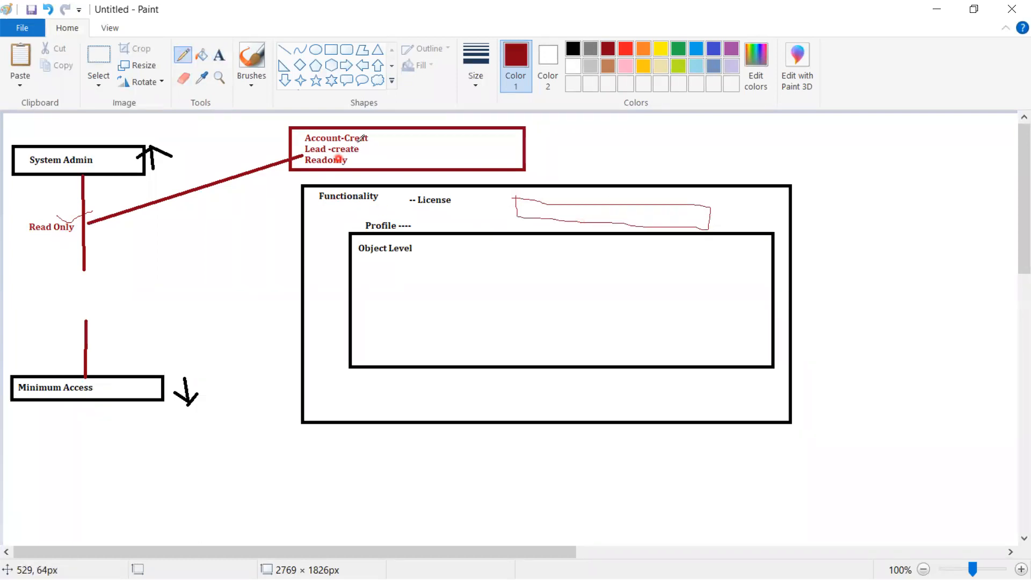
{"action": "left_click_drag", "start_coordinate": [378, 132], "coordinate": [379, 164]}
{"action": "key", "text": "alt+Tab"}
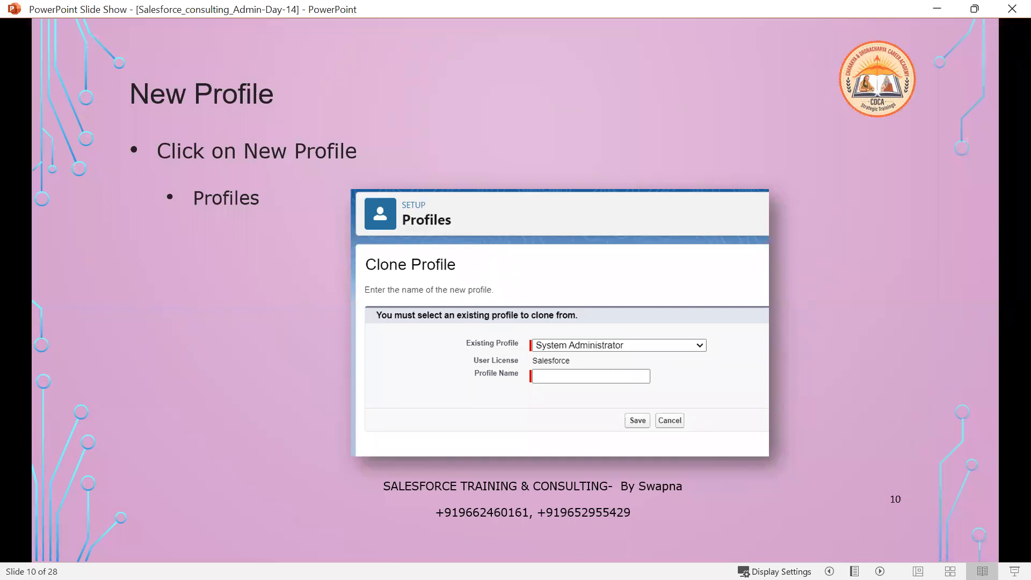
Advance the slide show from slide 10 to the Requirement slide, 11 of 28.
{"action": "left_click", "coordinate": [454, 412]}
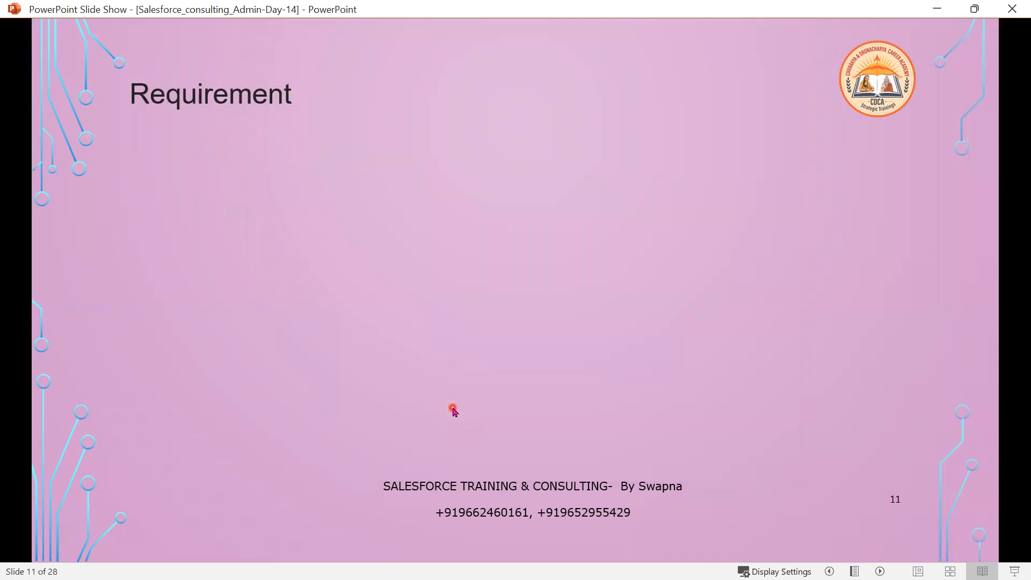
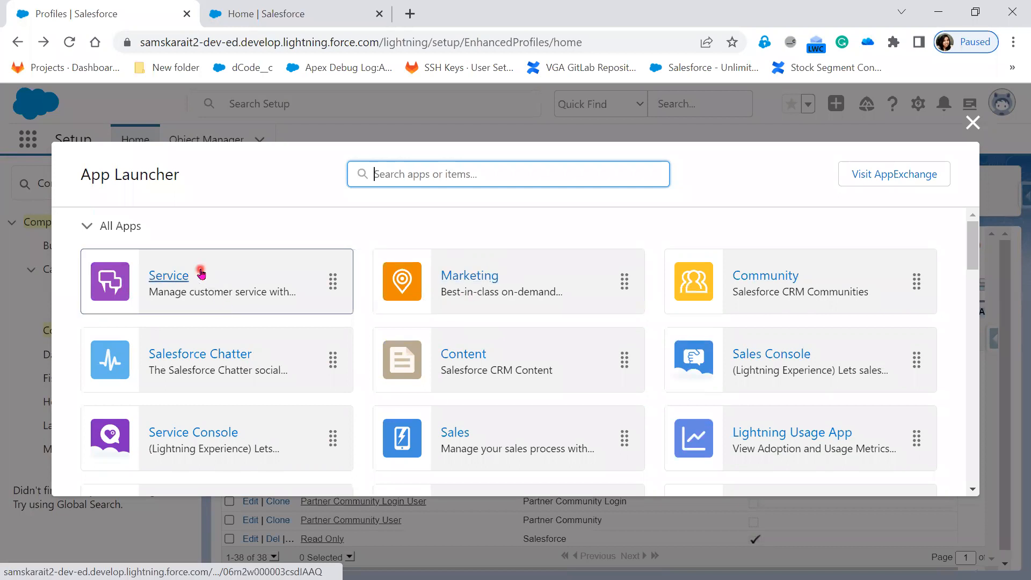
Mark the Marketing and Sales apps in the App Launcher with the pen as the ones to keep.
{"action": "scroll", "coordinate": [798, 465], "scroll_direction": "down", "scroll_amount": 1}
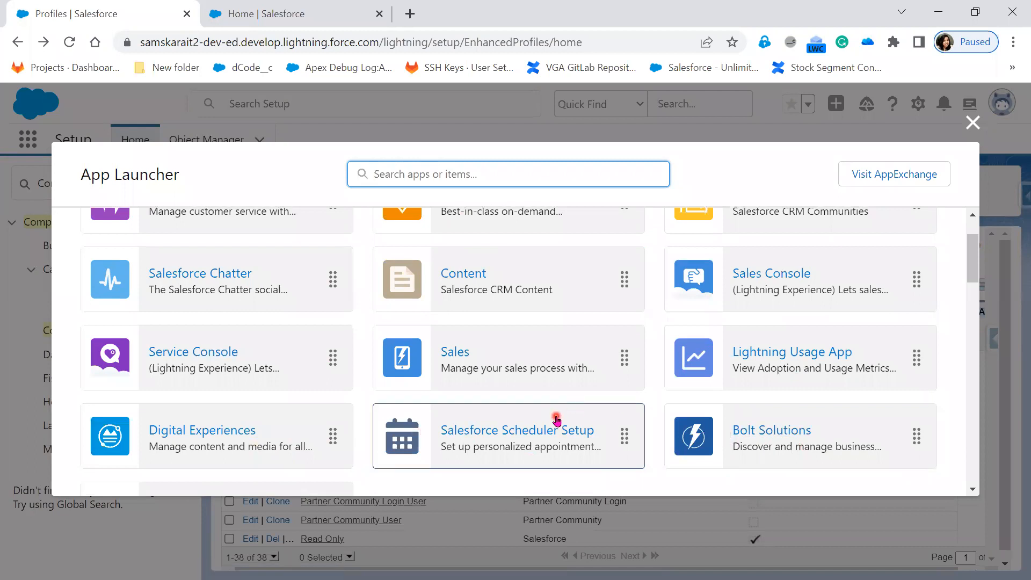
{"action": "scroll", "coordinate": [544, 441], "scroll_direction": "up", "scroll_amount": 1}
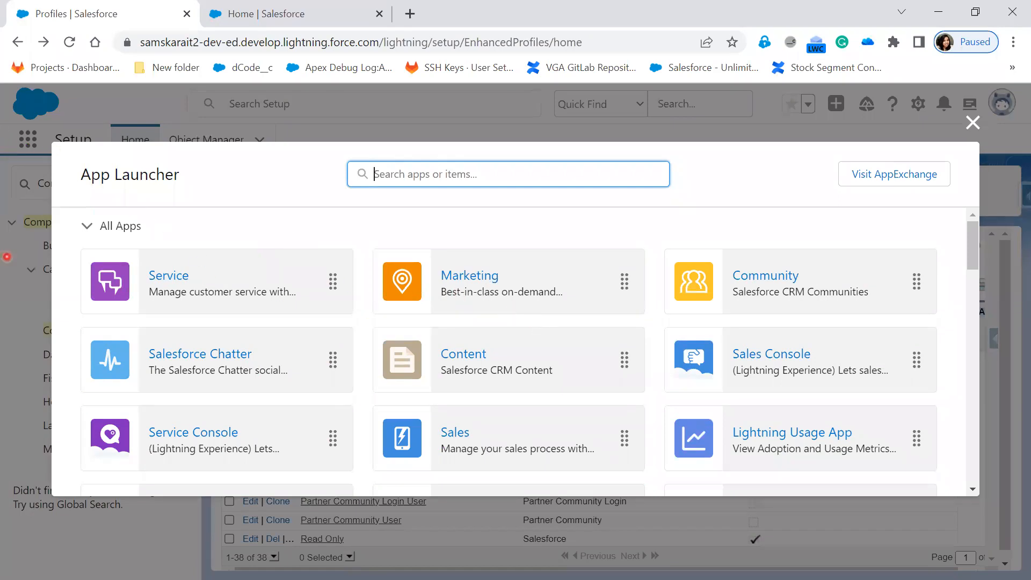
{"action": "left_click_drag", "start_coordinate": [536, 272], "coordinate": [542, 283]}
{"action": "mouse_move", "coordinate": [500, 419]}
{"action": "left_mouse_down"}
{"action": "mouse_move", "coordinate": [532, 424]}
{"action": "mouse_move", "coordinate": [553, 410]}
{"action": "left_mouse_up"}
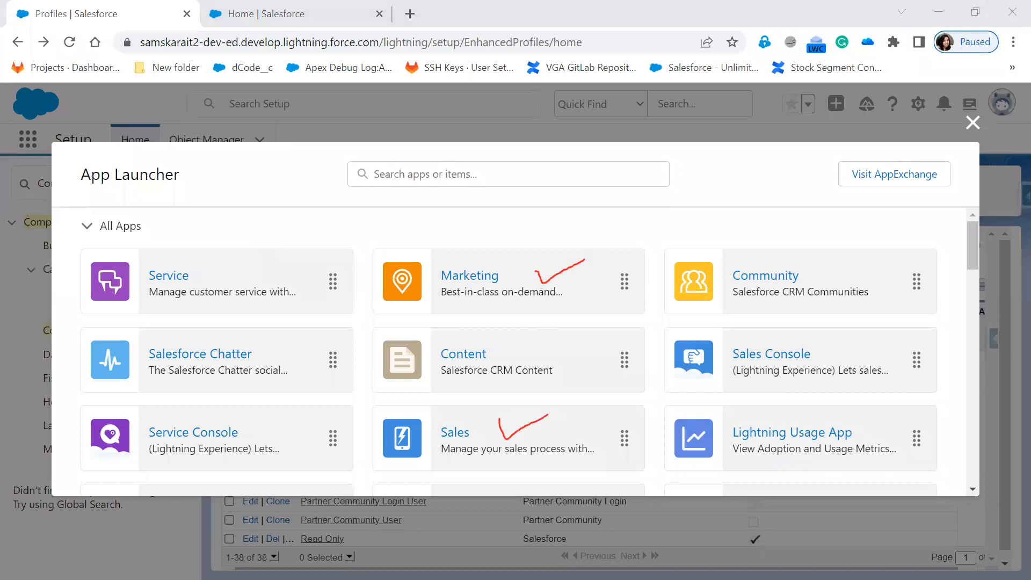
Cross out the Service, Service Console and Community apps, clear the ink, and return to the Requirement slide.
{"action": "left_click_drag", "start_coordinate": [154, 256], "coordinate": [237, 317]}
{"action": "left_click_drag", "start_coordinate": [225, 256], "coordinate": [182, 429]}
{"action": "left_click_drag", "start_coordinate": [783, 255], "coordinate": [886, 440]}
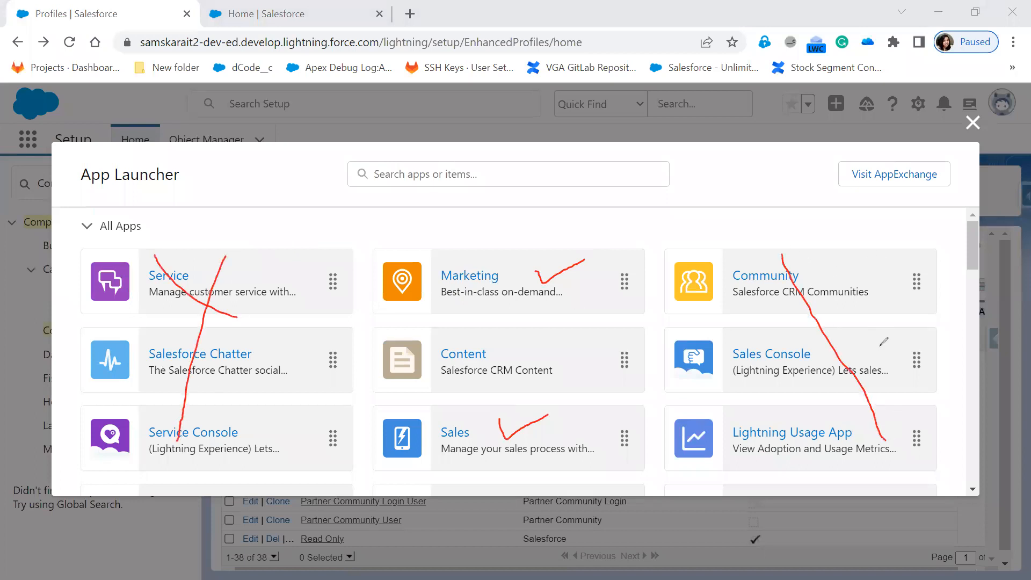
{"action": "left_click_drag", "start_coordinate": [856, 247], "coordinate": [787, 461]}
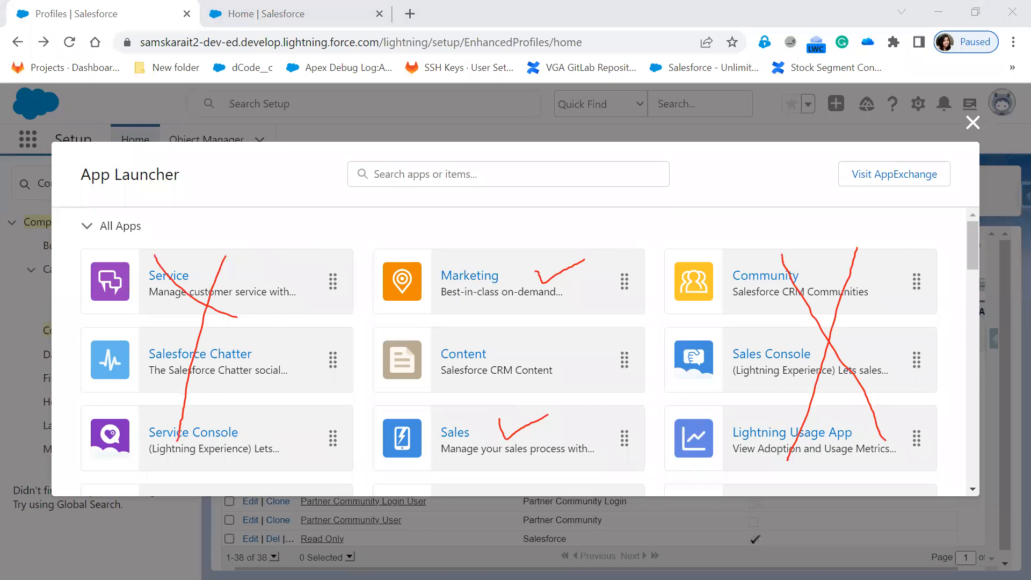
{"action": "key", "text": "Escape"}
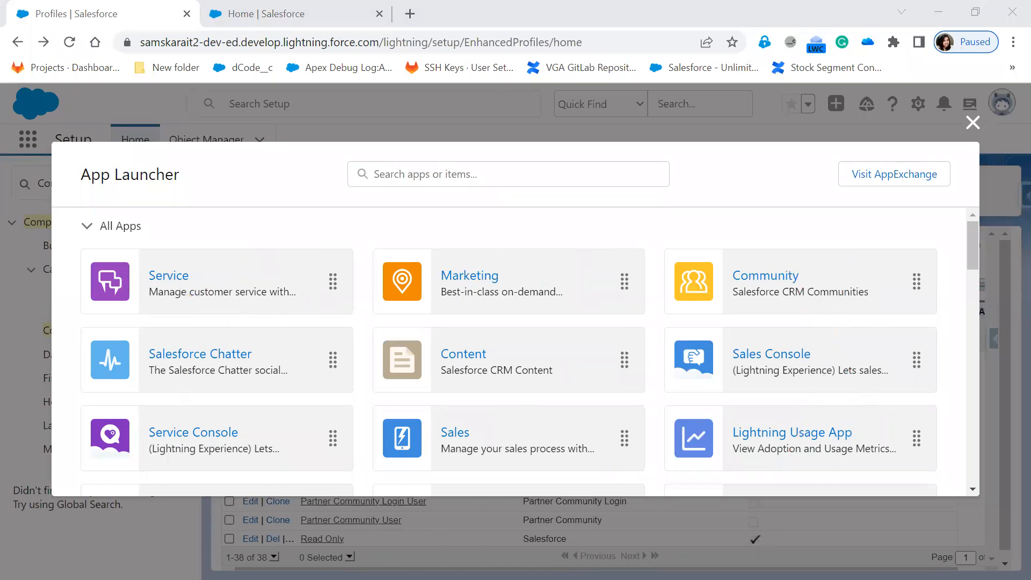
{"action": "key", "text": "alt+Tab"}
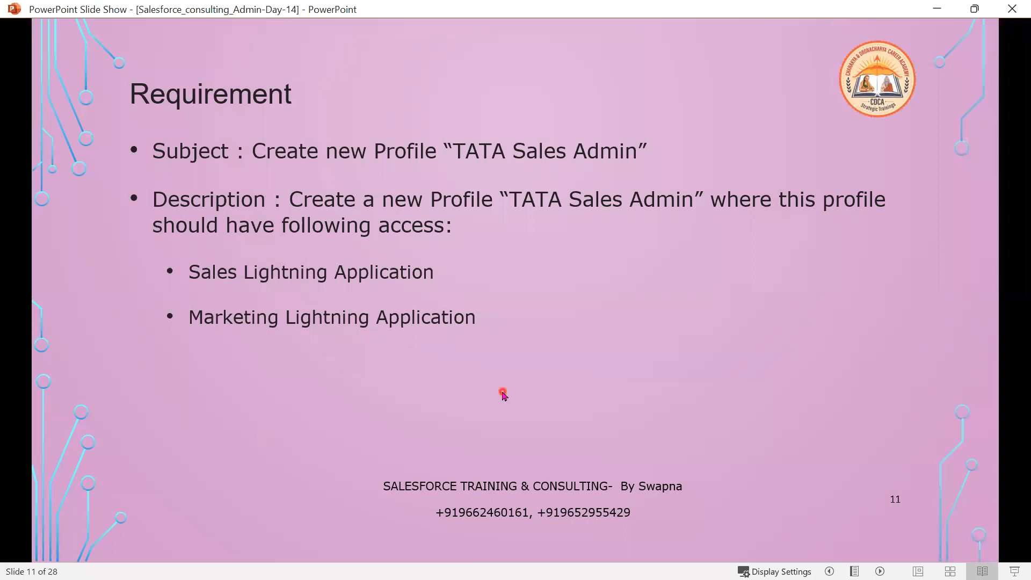
Show Create Profile slide 12 without its Custom App Settings bullet, then go back to Salesforce.
{"action": "key", "text": "Right"}
{"action": "key", "text": "Right"}
{"action": "key", "text": "Right"}
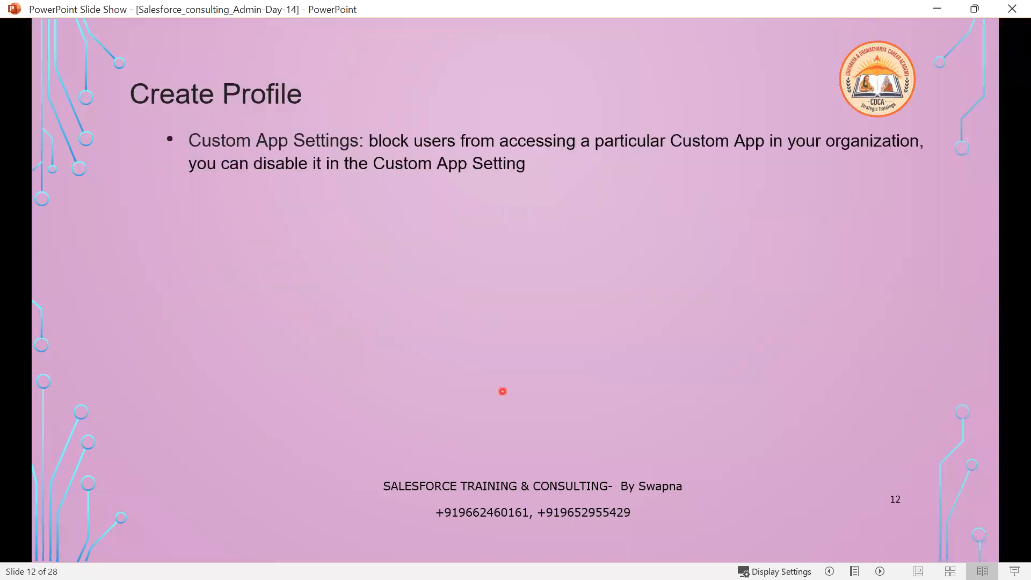
{"action": "key", "text": "Left"}
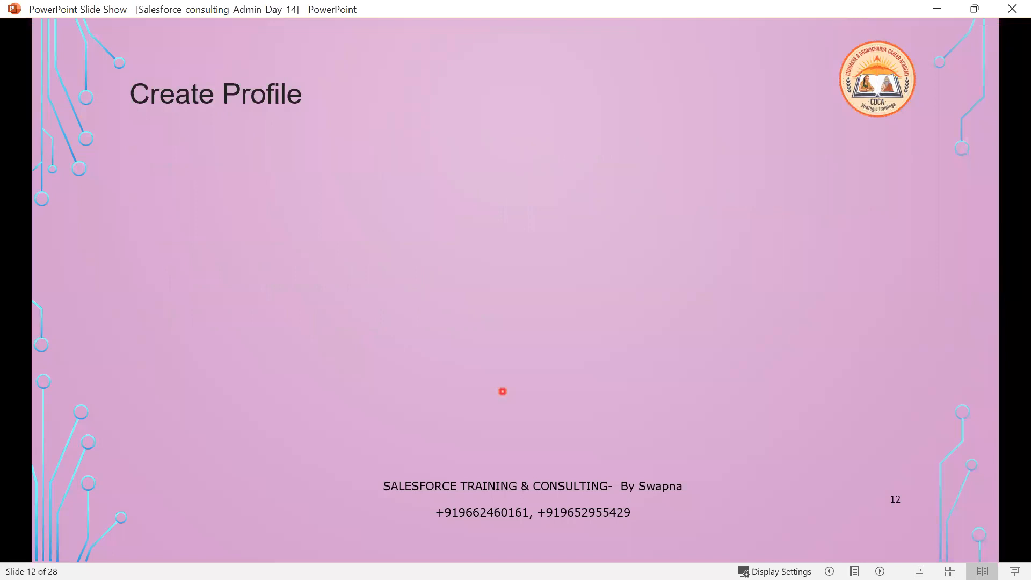
{"action": "key", "text": "alt+Tab"}
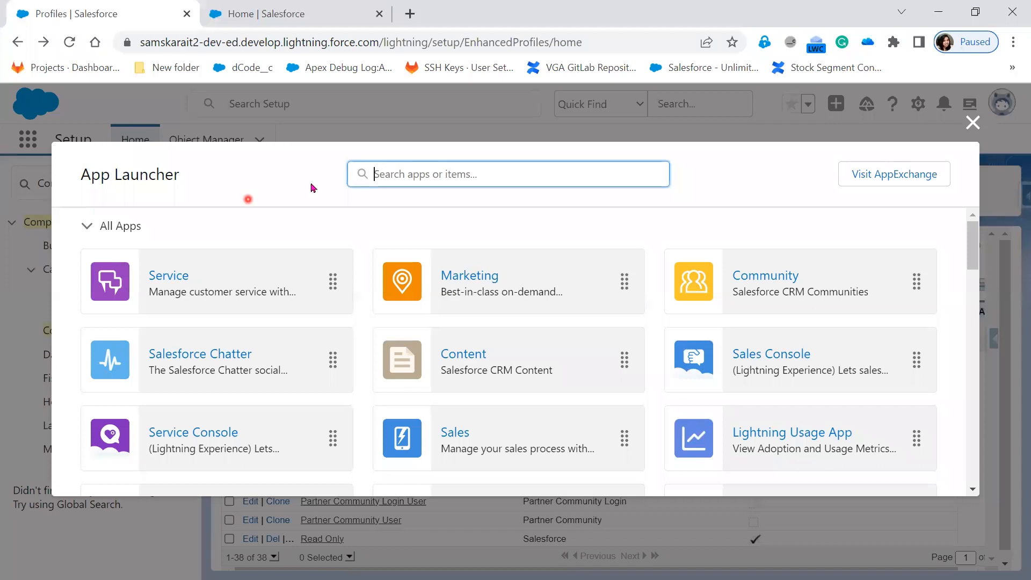
Close the App Launcher and start a new profile cloned from System Administrator.
{"action": "left_click", "coordinate": [973, 123]}
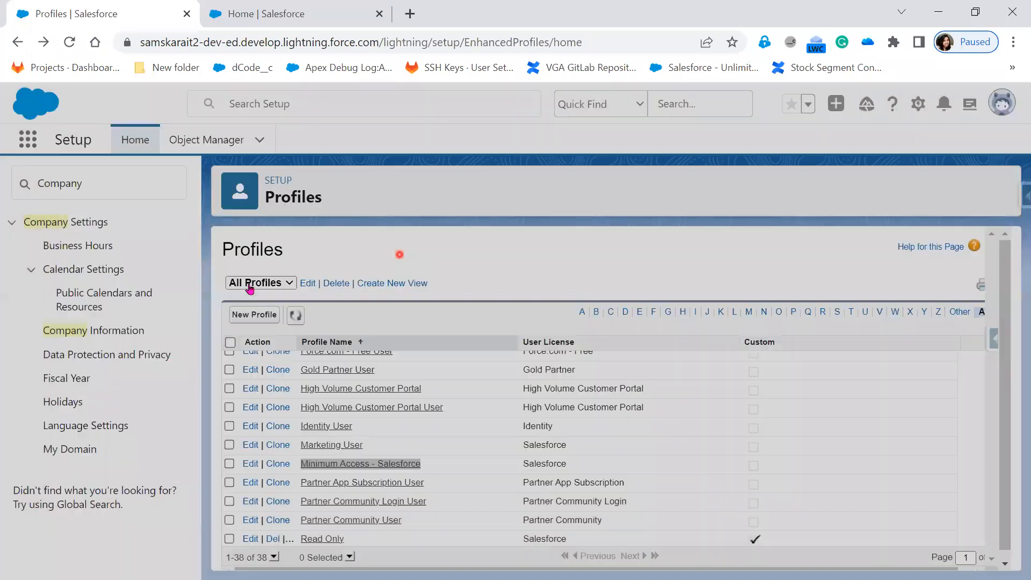
{"action": "left_click", "coordinate": [244, 315]}
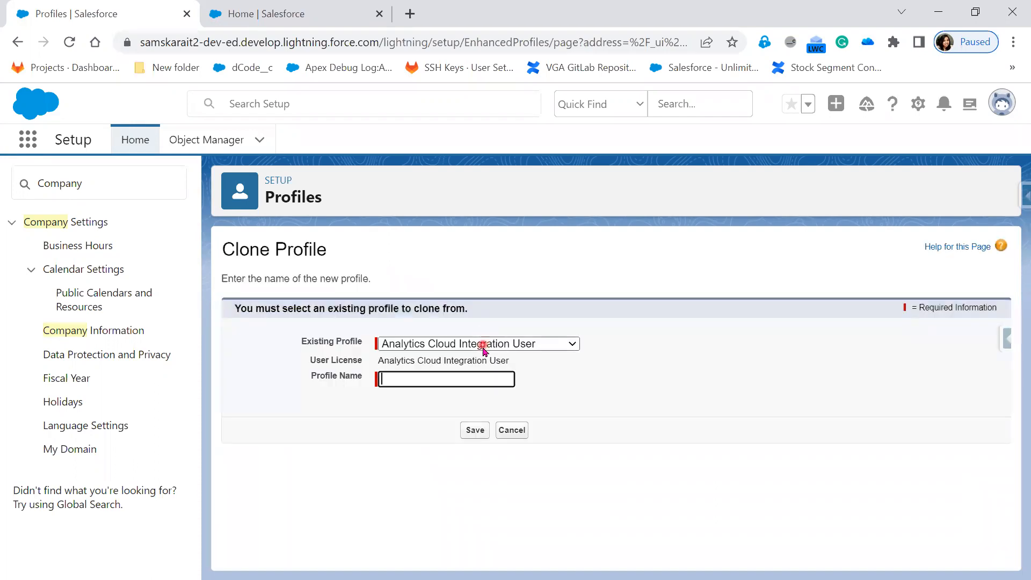
{"action": "left_click", "coordinate": [485, 342]}
{"action": "scroll", "coordinate": [506, 290], "scroll_direction": "down", "scroll_amount": 1}
{"action": "scroll", "coordinate": [506, 290], "scroll_direction": "down", "scroll_amount": 5}
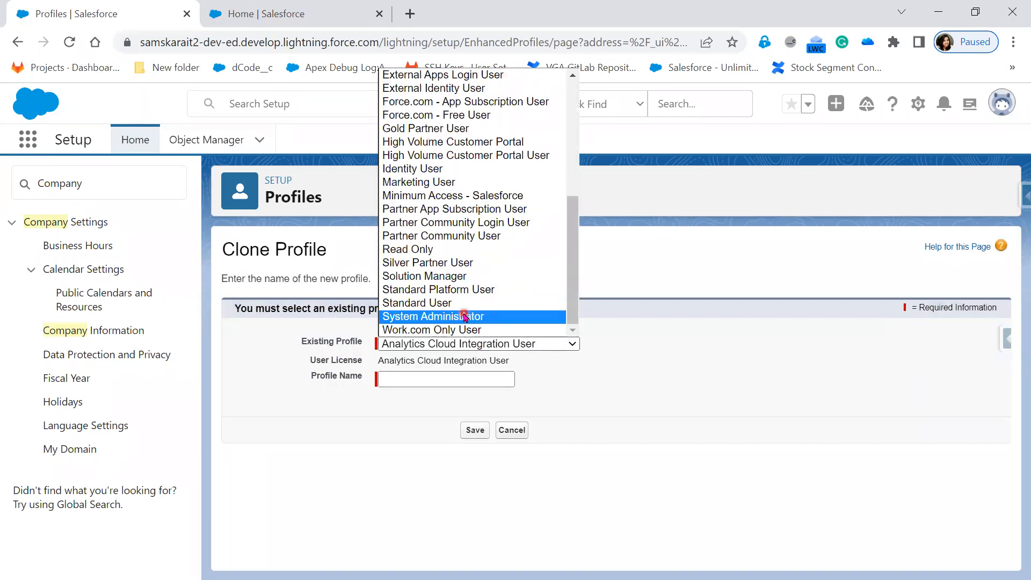
{"action": "left_click", "coordinate": [464, 316]}
Name the new profile 'TATA Sales Admin' and save it.
{"action": "left_click", "coordinate": [438, 378]}
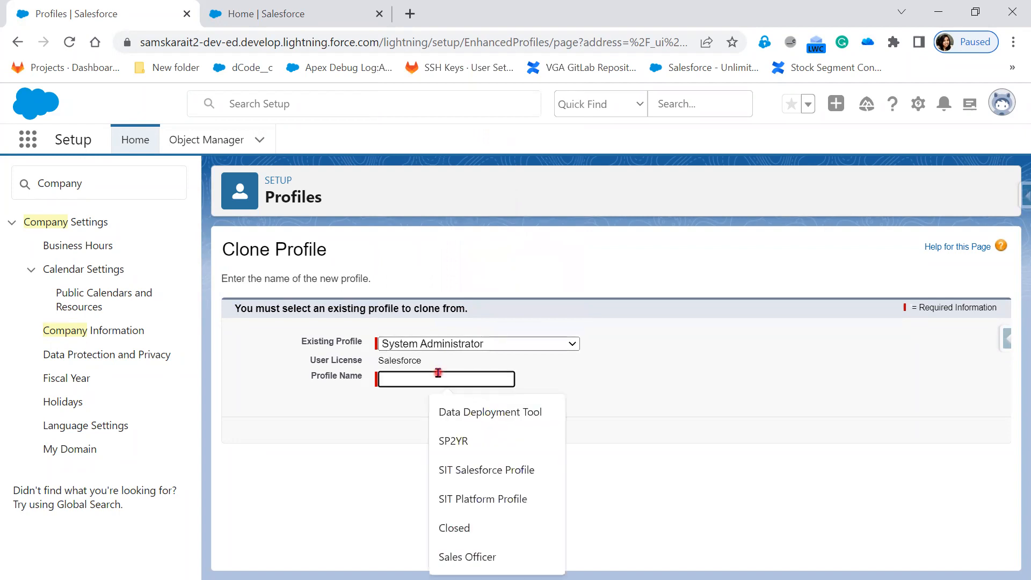
{"action": "type", "text": "tAT"}
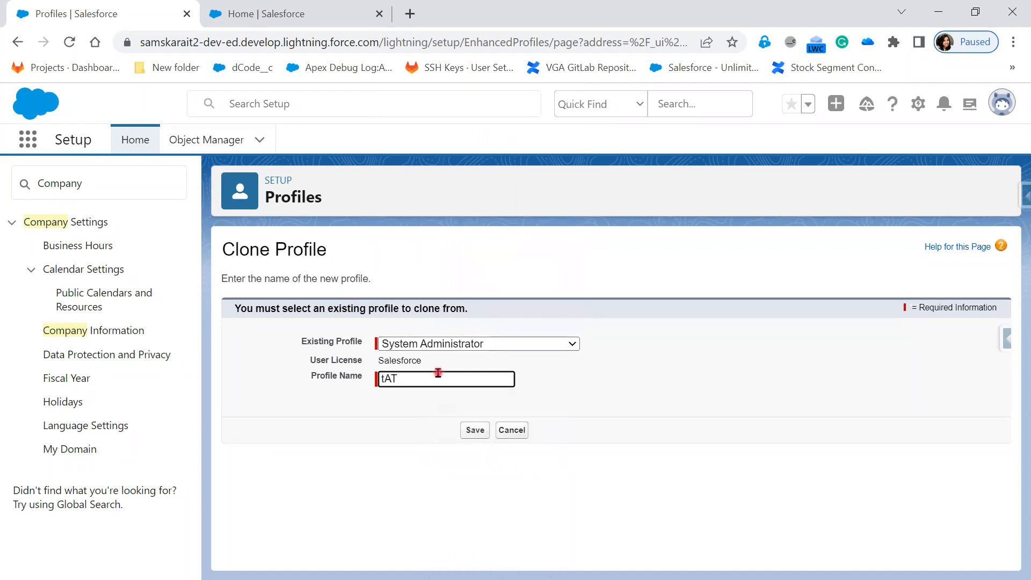
{"action": "key", "text": "Left"}
{"action": "key", "text": "BackSpace"}
{"action": "type", "text": "T"}
{"action": "type", "text": "A"}
{"action": "type", "text": " Sales Admi"}
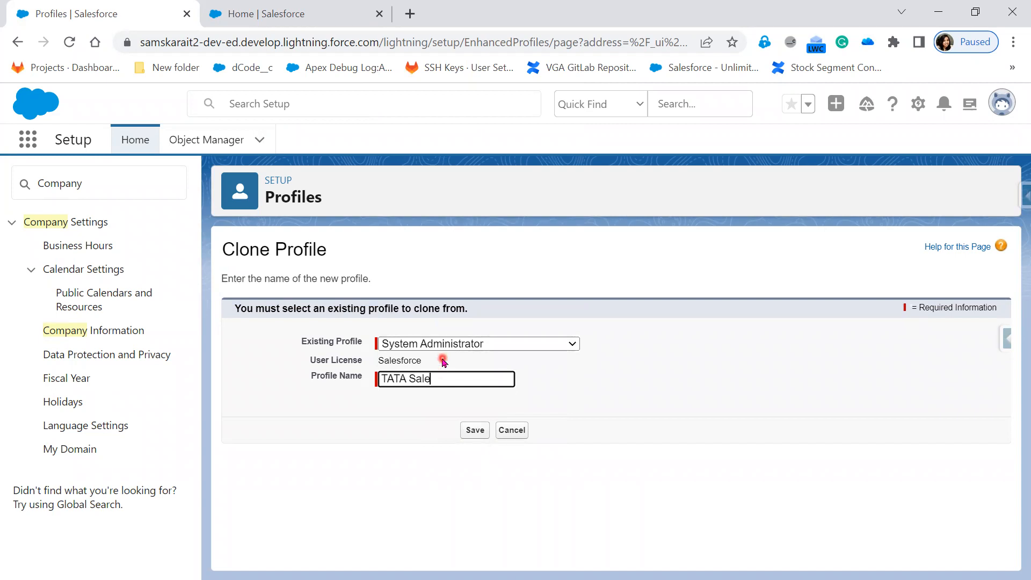
{"action": "type", "text": "n"}
{"action": "left_click", "coordinate": [479, 435]}
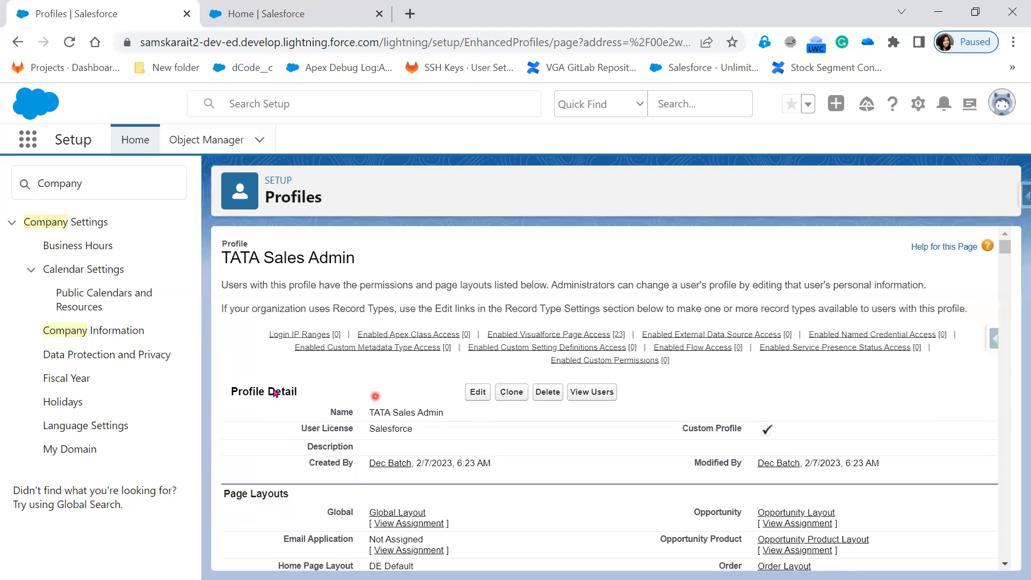
Filter Setup by 'P', review TATA Sales Admin's name, Salesforce license, custom flag and creator, then reopen Profiles.
{"action": "double_click", "coordinate": [77, 184]}
{"action": "type", "text": "P"}
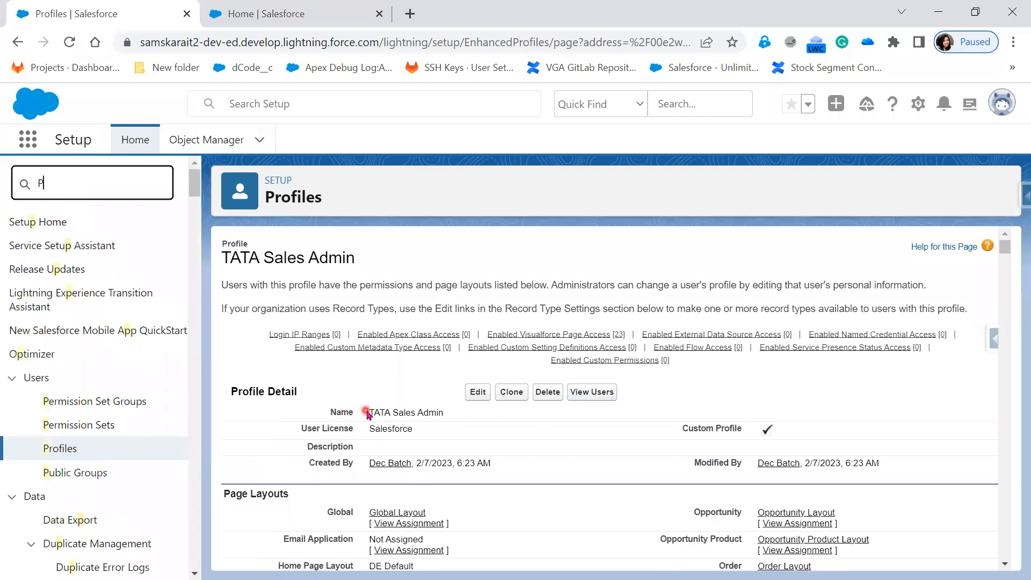
{"action": "left_click_drag", "start_coordinate": [368, 412], "coordinate": [447, 413]}
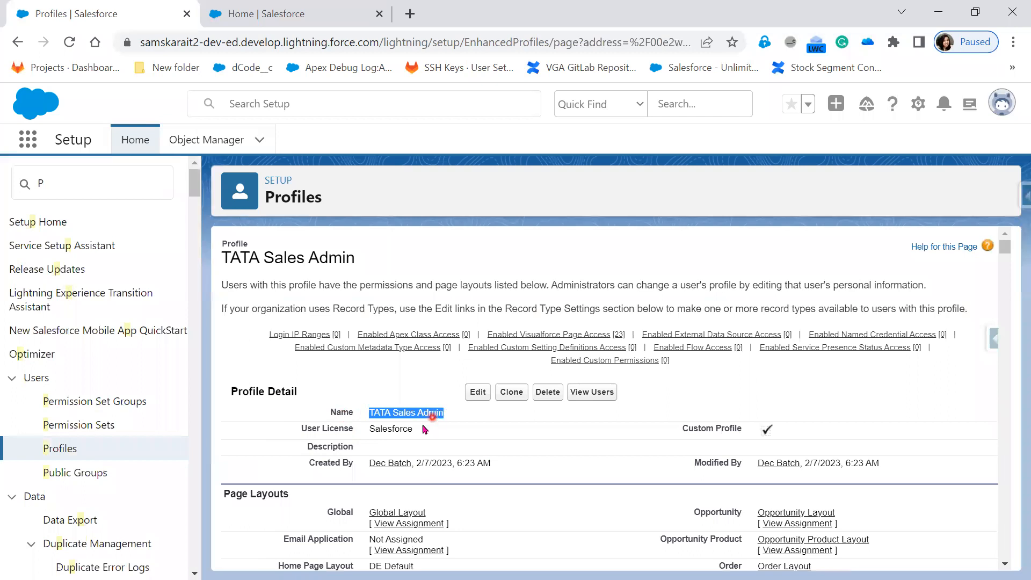
{"action": "left_click_drag", "start_coordinate": [366, 428], "coordinate": [416, 433]}
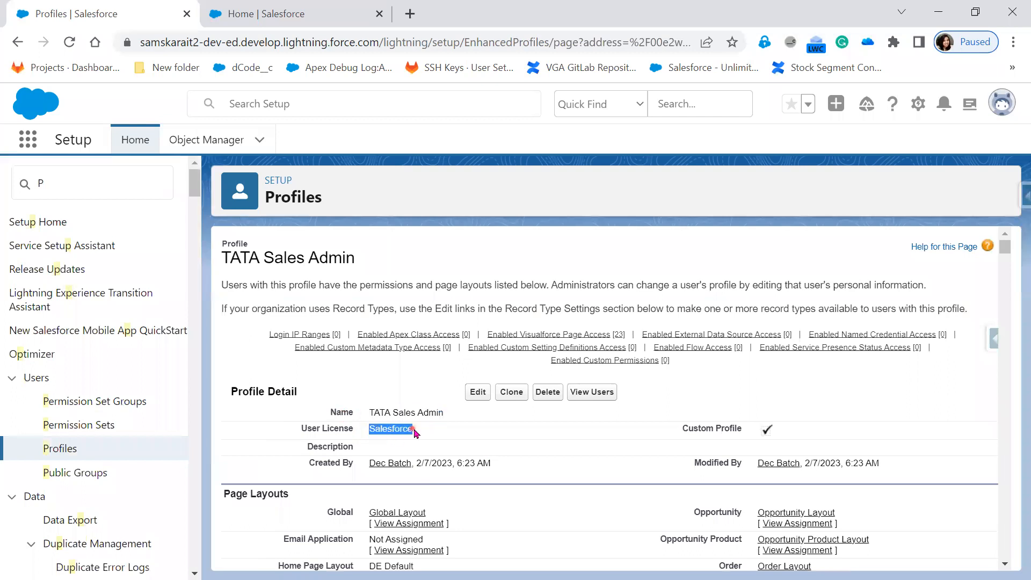
{"action": "double_click", "coordinate": [751, 433]}
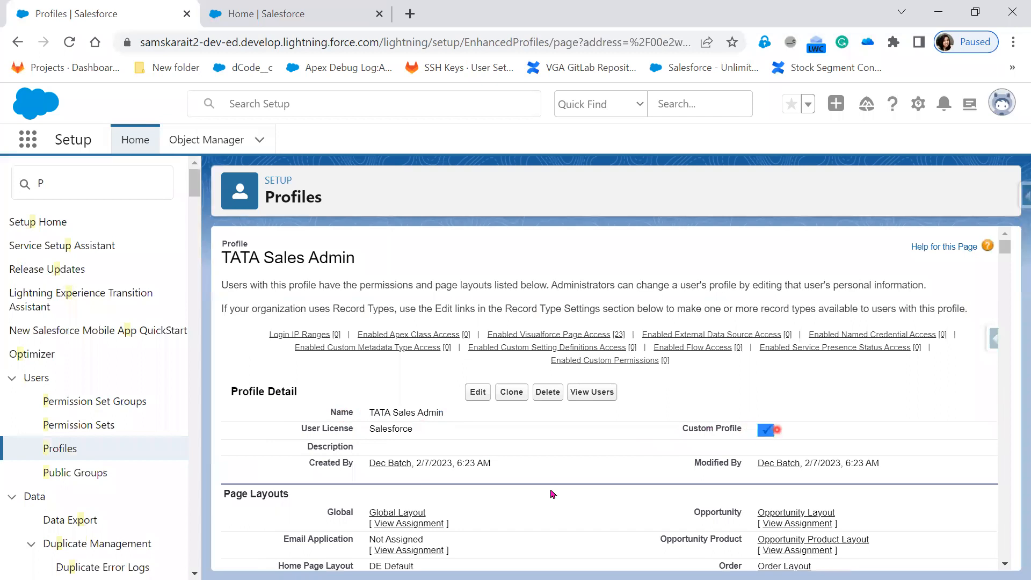
{"action": "left_click_drag", "start_coordinate": [360, 465], "coordinate": [518, 472]}
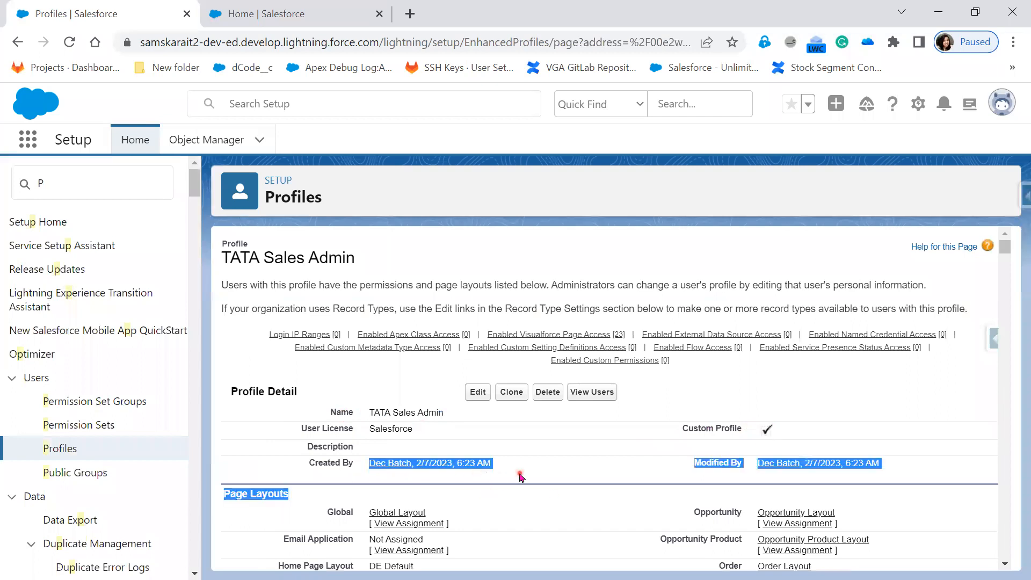
{"action": "left_click_drag", "start_coordinate": [620, 473], "coordinate": [889, 474]}
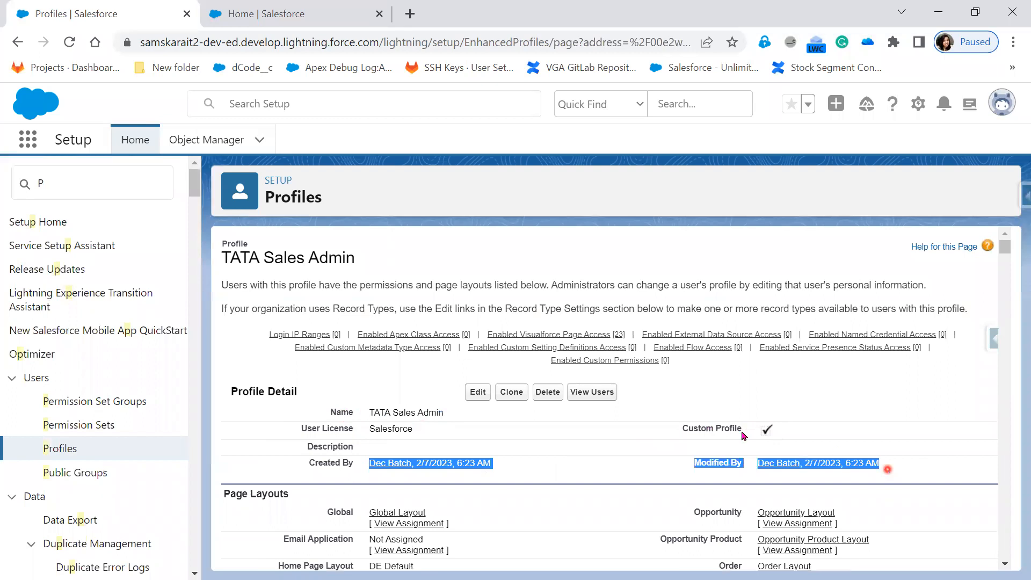
{"action": "left_click", "coordinate": [55, 447]}
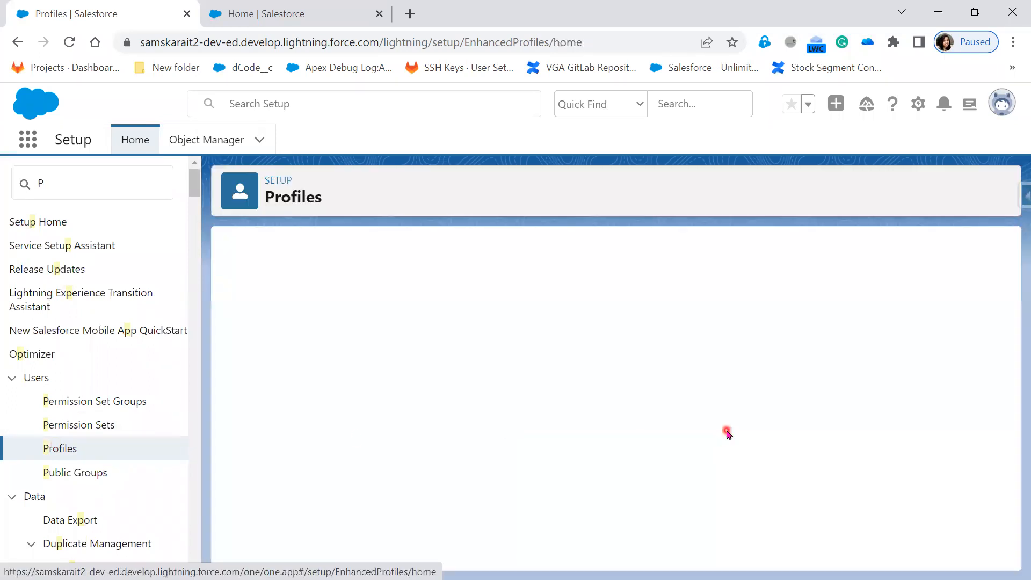
Sort profiles with custom ones first, widen the Action column, and edit TATA Sales Admin.
{"action": "scroll", "coordinate": [758, 430], "scroll_direction": "down", "scroll_amount": 5}
{"action": "scroll", "coordinate": [773, 430], "scroll_direction": "down", "scroll_amount": 4}
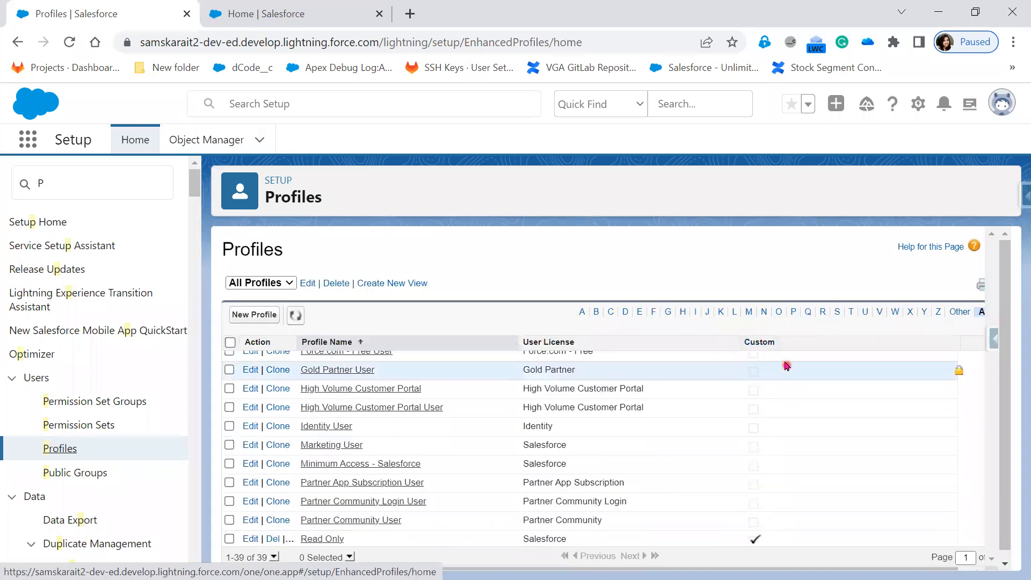
{"action": "left_click", "coordinate": [767, 342]}
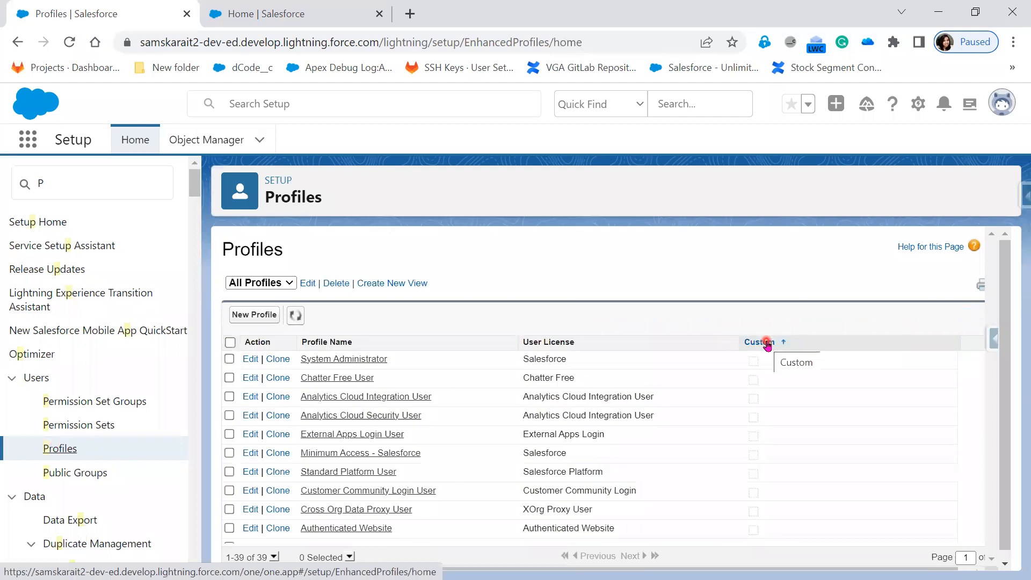
{"action": "left_click", "coordinate": [763, 342]}
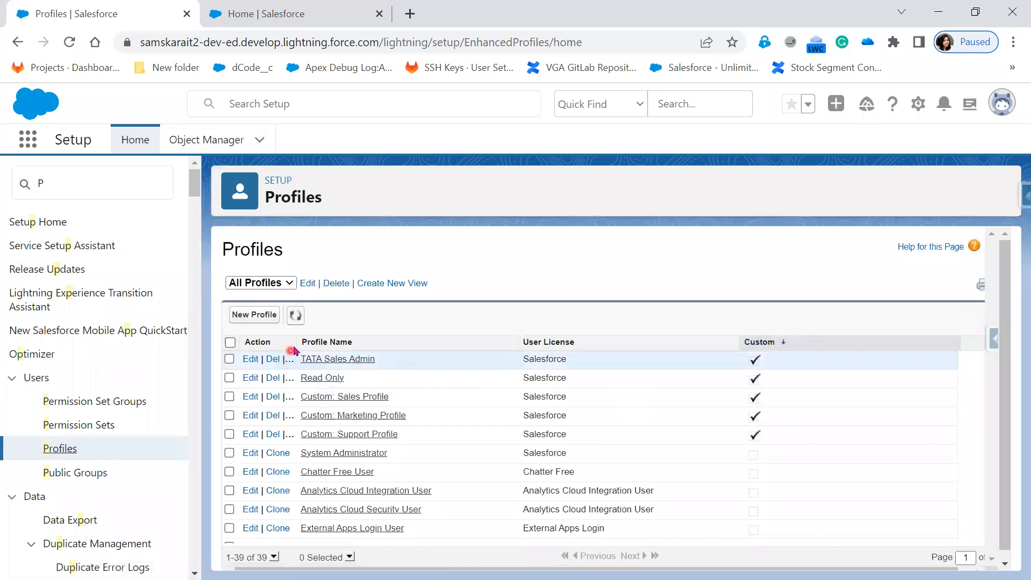
{"action": "left_click_drag", "start_coordinate": [297, 342], "coordinate": [355, 346]}
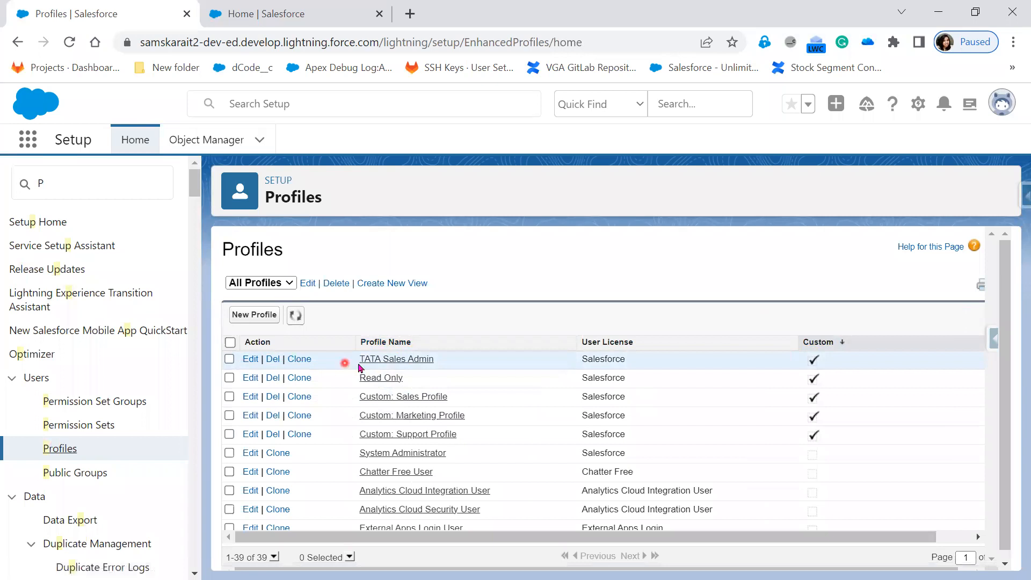
{"action": "left_click", "coordinate": [254, 359]}
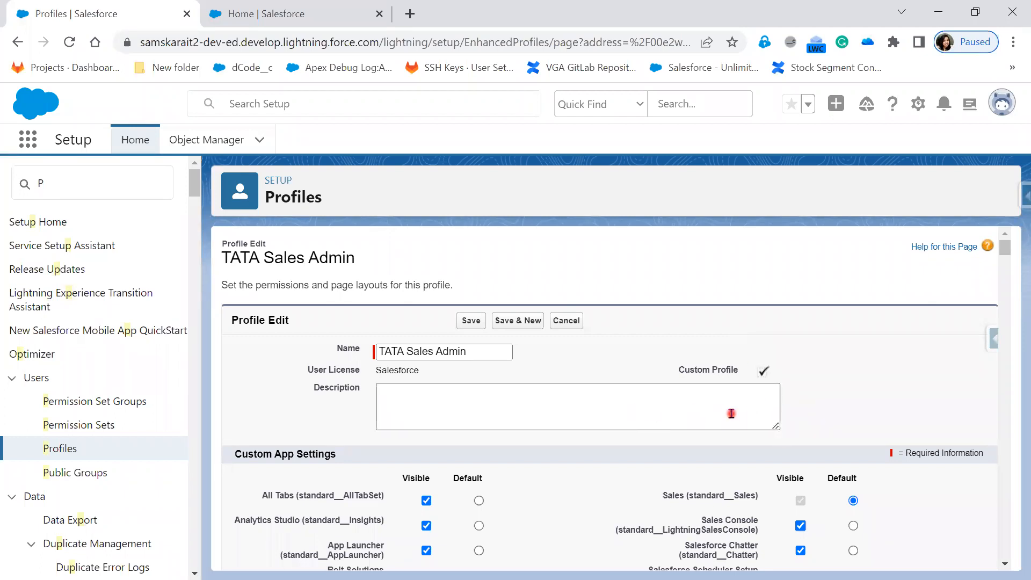
{"action": "left_click", "coordinate": [58, 449]}
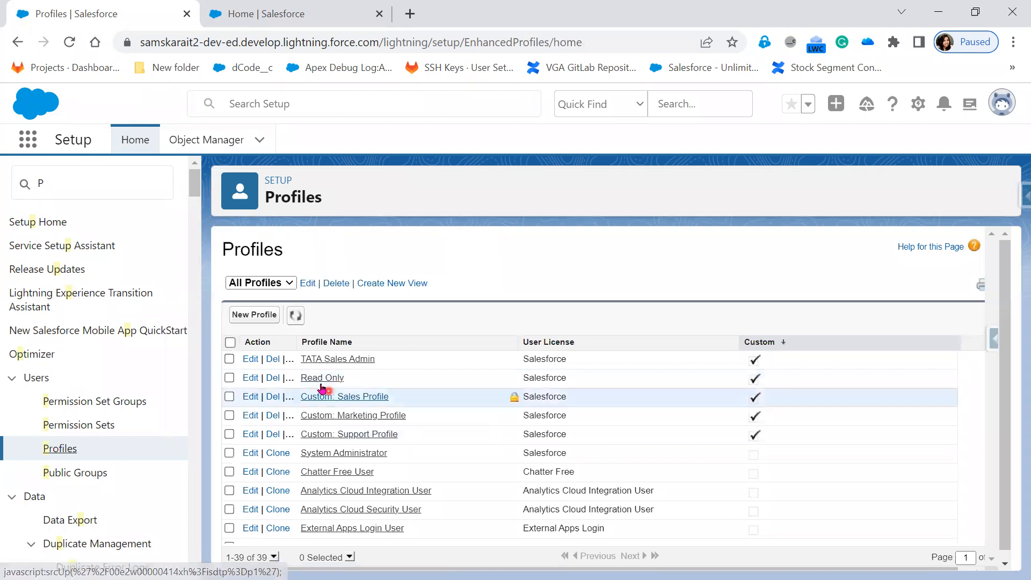
{"action": "left_click", "coordinate": [254, 316]}
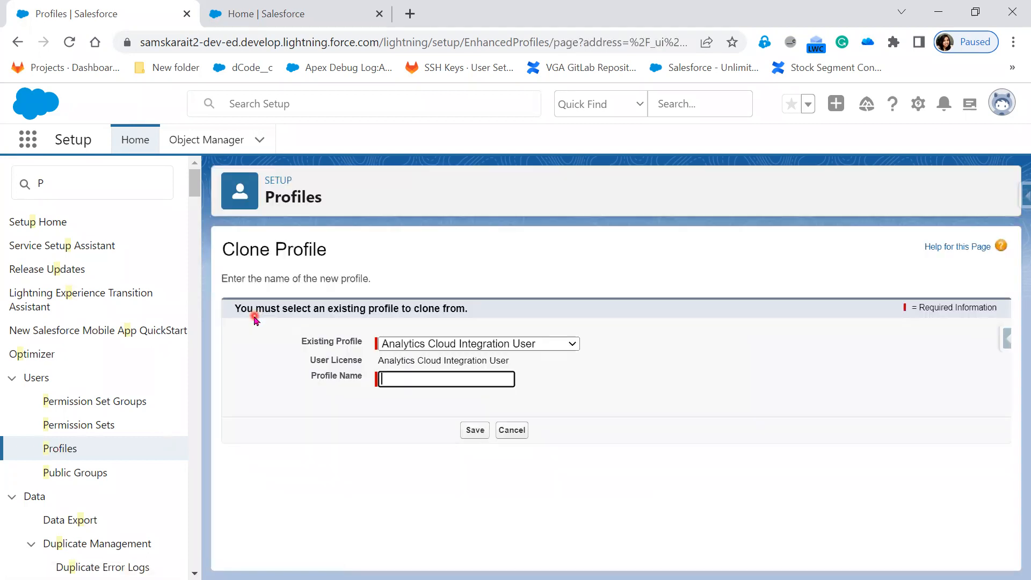
{"action": "left_click", "coordinate": [770, 409]}
{"action": "left_click", "coordinate": [54, 454]}
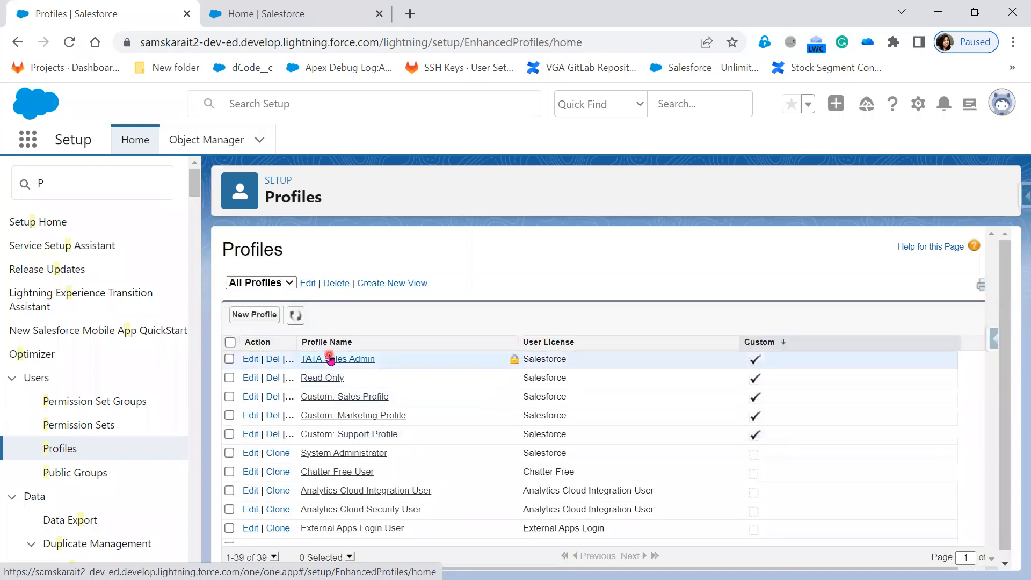
{"action": "left_click", "coordinate": [249, 364]}
{"action": "left_click", "coordinate": [250, 359]}
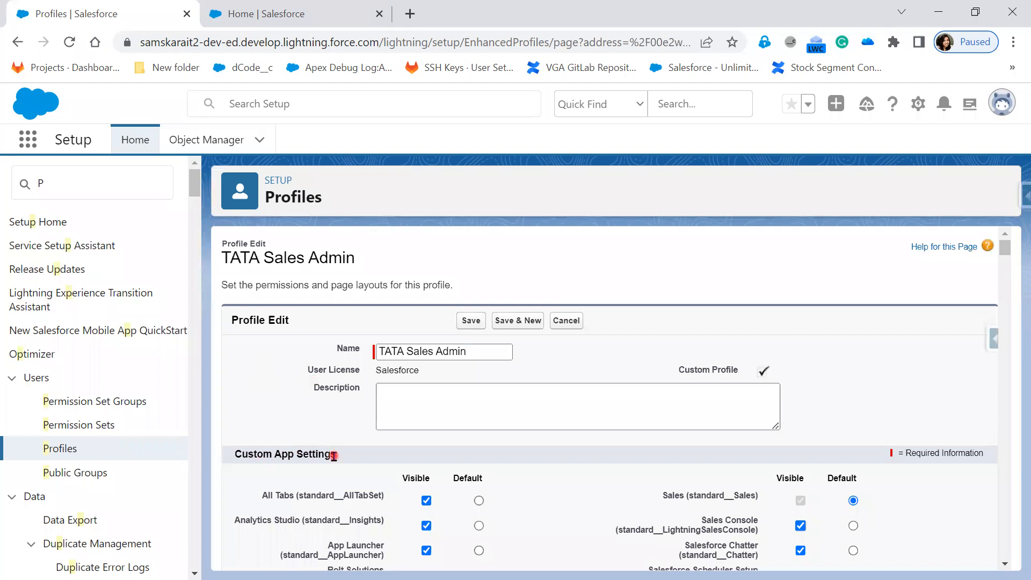
Reveal the Custom App Settings bullet on the Create Profile slide, then return to Salesforce.
{"action": "key", "text": "alt+Tab"}
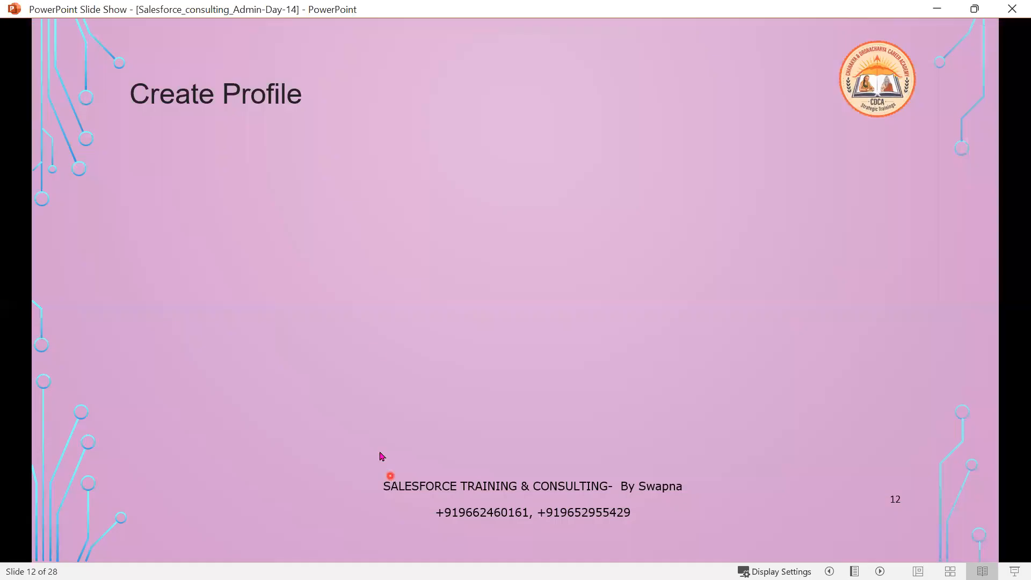
{"action": "left_click", "coordinate": [381, 360]}
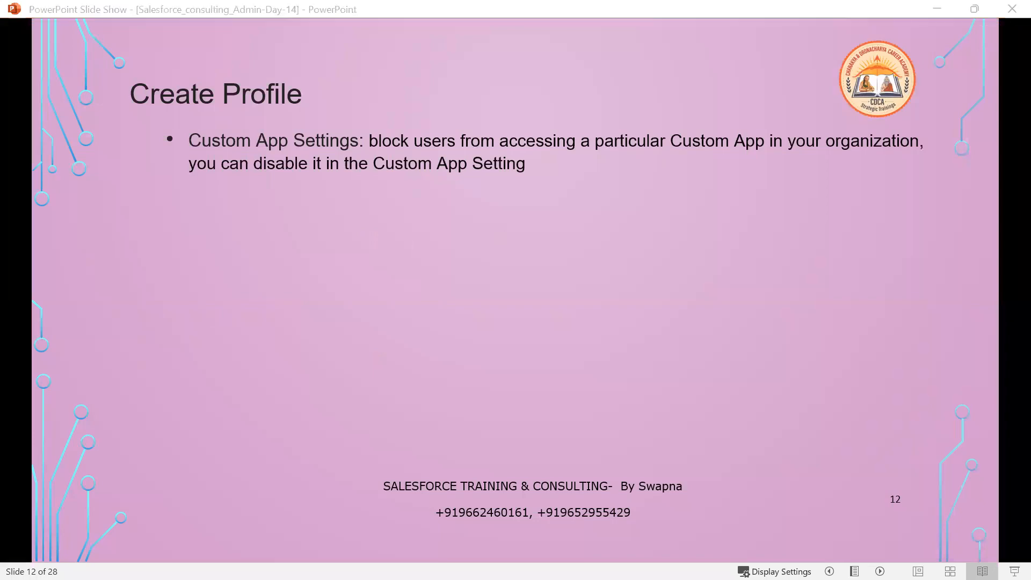
{"action": "key", "text": "alt+Tab"}
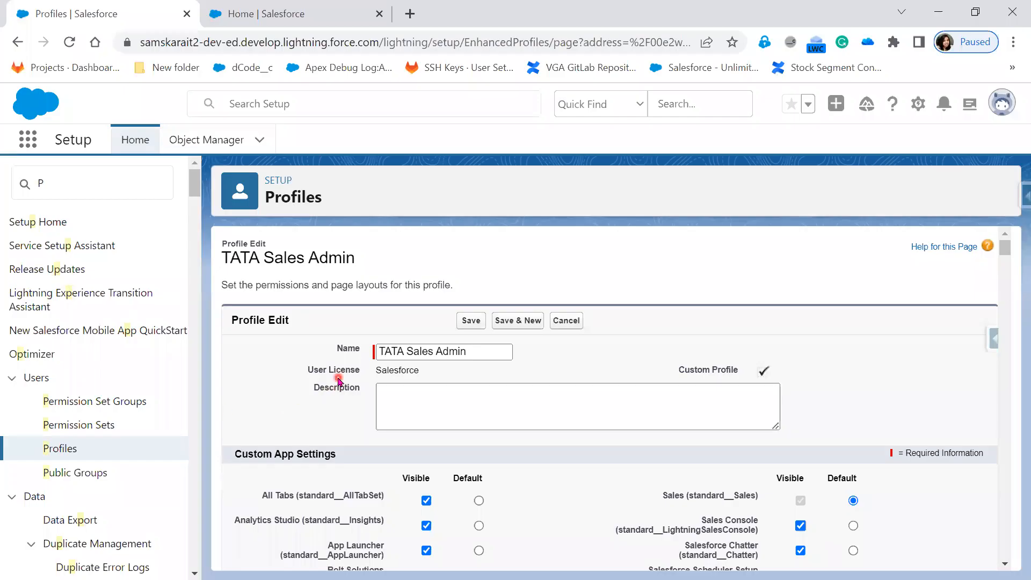
Hide the Sales, Chatter, Scheduler Setup, SamskaraIT, Service, Service Console, Site.com, Subscription Management and WDC apps.
{"action": "scroll", "coordinate": [342, 381], "scroll_direction": "down", "scroll_amount": 3}
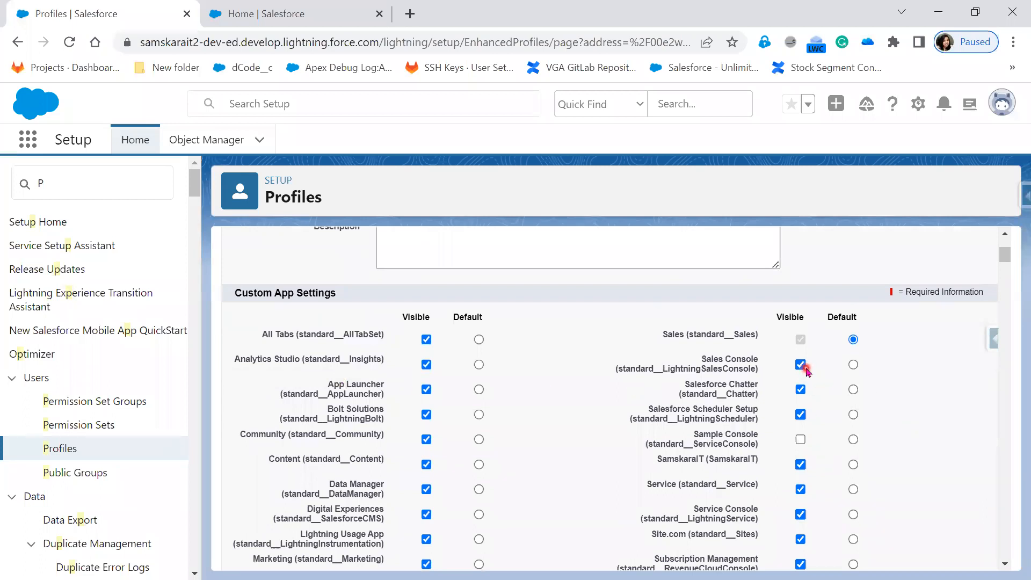
{"action": "left_click", "coordinate": [853, 365]}
{"action": "left_click", "coordinate": [801, 340]}
{"action": "left_click", "coordinate": [800, 389]}
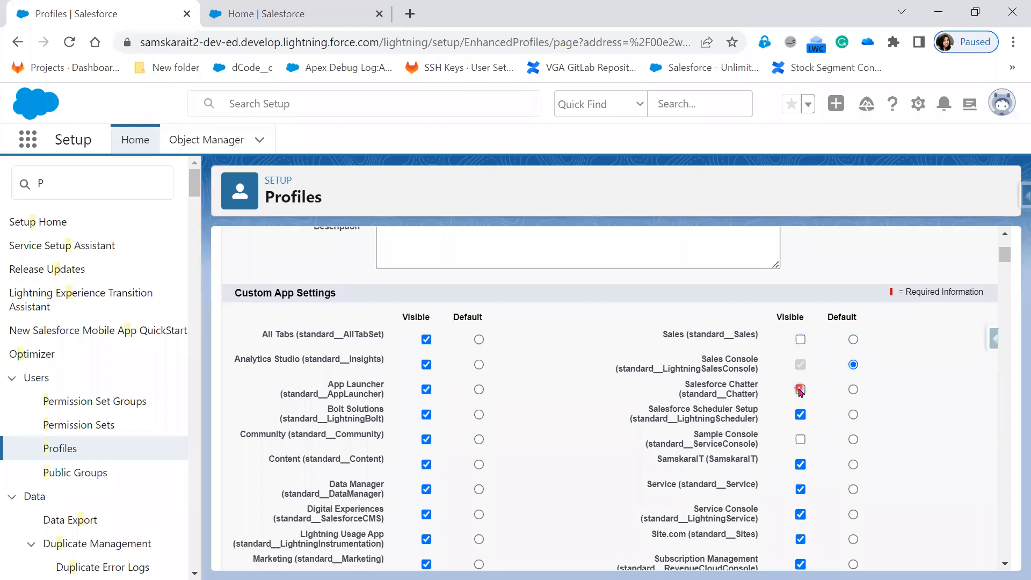
{"action": "left_click", "coordinate": [802, 416]}
{"action": "left_click", "coordinate": [800, 464]}
{"action": "scroll", "coordinate": [983, 483], "scroll_direction": "down", "scroll_amount": 1}
{"action": "left_click", "coordinate": [800, 409]}
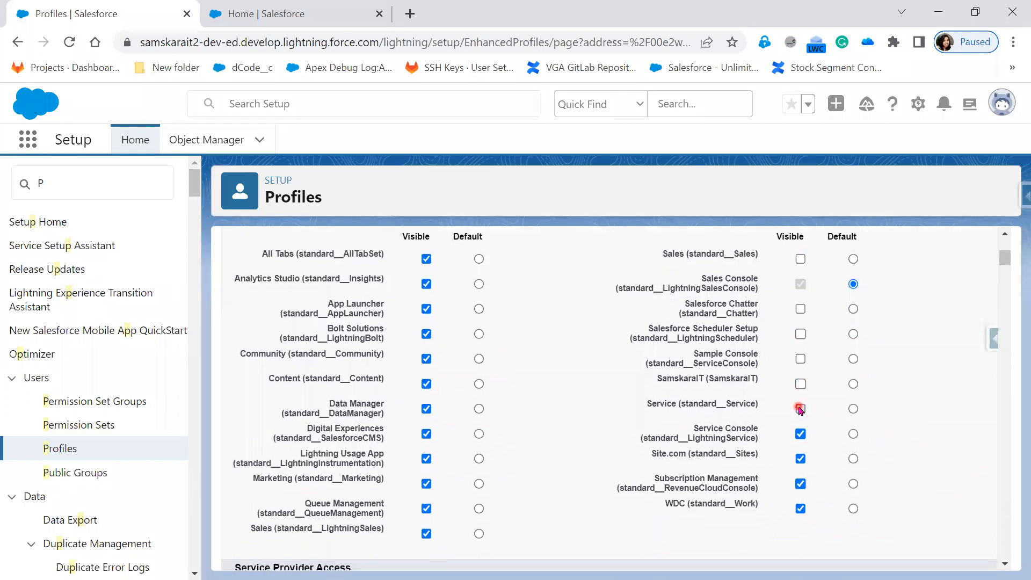
{"action": "left_click", "coordinate": [801, 434]}
{"action": "left_click", "coordinate": [801, 462]}
{"action": "left_click", "coordinate": [801, 485]}
{"action": "left_click", "coordinate": [801, 508]}
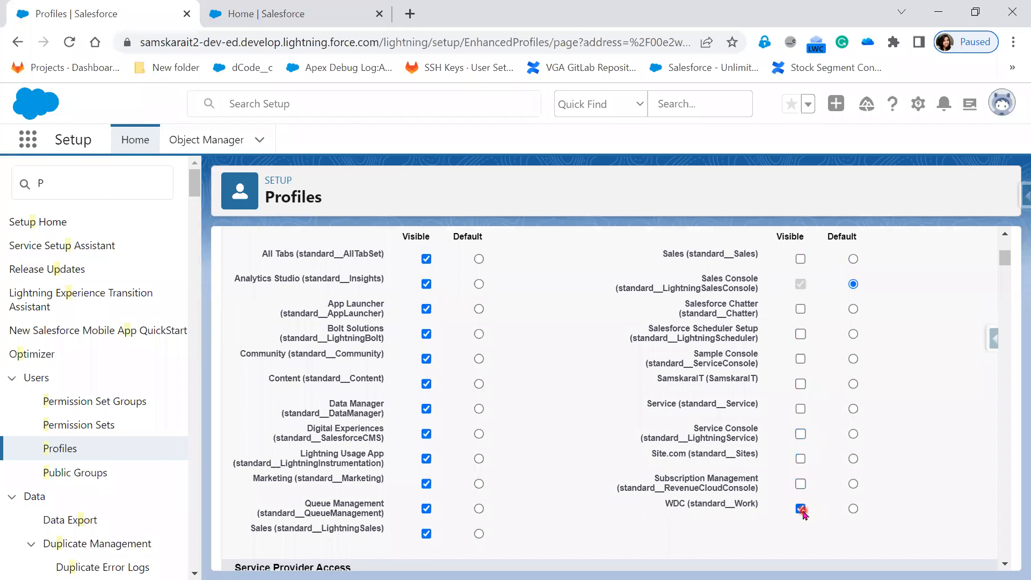
Make Sales (LightningSales) the default app and hide Sales Console.
{"action": "left_click", "coordinate": [426, 534]}
{"action": "left_click", "coordinate": [480, 484]}
{"action": "left_click", "coordinate": [479, 534]}
{"action": "left_click", "coordinate": [801, 284]}
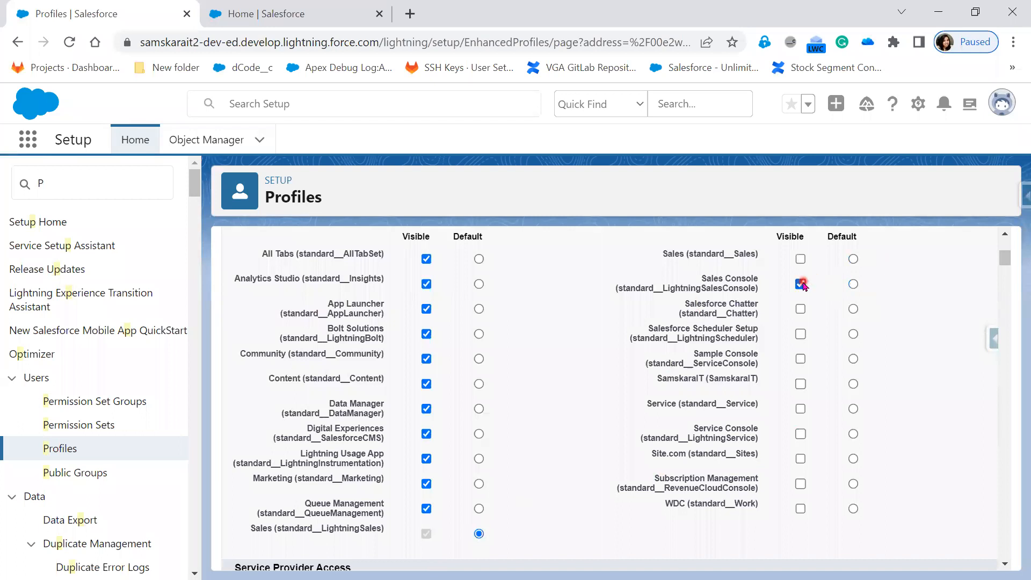
Hide Queue Management, Lightning Usage, Digital Experiences, Data Manager, Content, Community, App Launcher and Analytics Studio.
{"action": "left_click", "coordinate": [425, 532]}
{"action": "left_click", "coordinate": [426, 509]}
{"action": "left_click", "coordinate": [427, 459]}
{"action": "left_click", "coordinate": [426, 434]}
{"action": "left_click", "coordinate": [426, 409]}
{"action": "left_click", "coordinate": [426, 384]}
{"action": "left_click", "coordinate": [427, 358]}
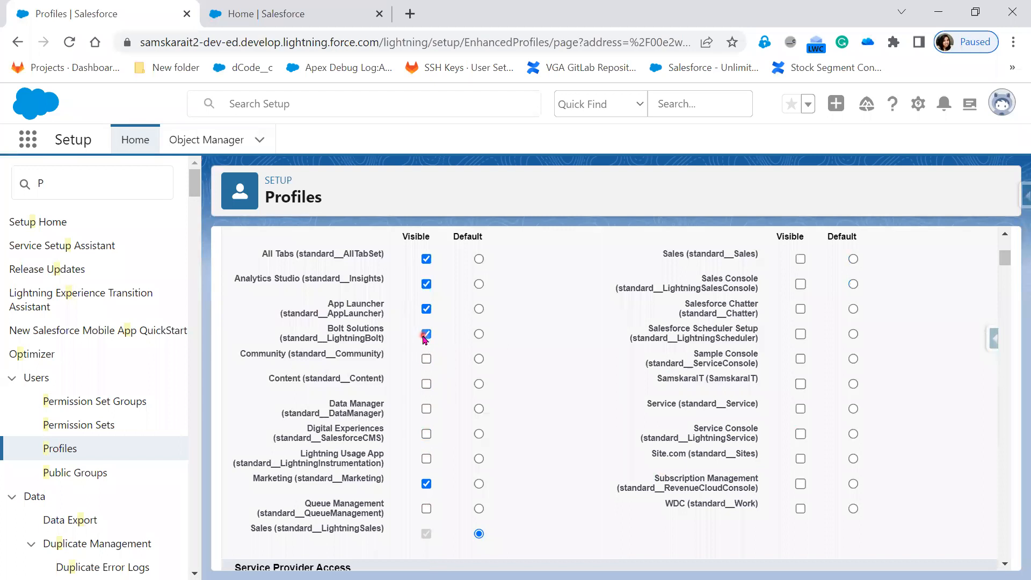
{"action": "left_click", "coordinate": [426, 309]}
{"action": "left_click", "coordinate": [426, 284]}
{"action": "left_click", "coordinate": [426, 258]}
{"action": "left_click", "coordinate": [519, 484]}
Keep All Tabs visible, review the app list, and save the profile.
{"action": "scroll", "coordinate": [519, 486], "scroll_direction": "down", "scroll_amount": 2}
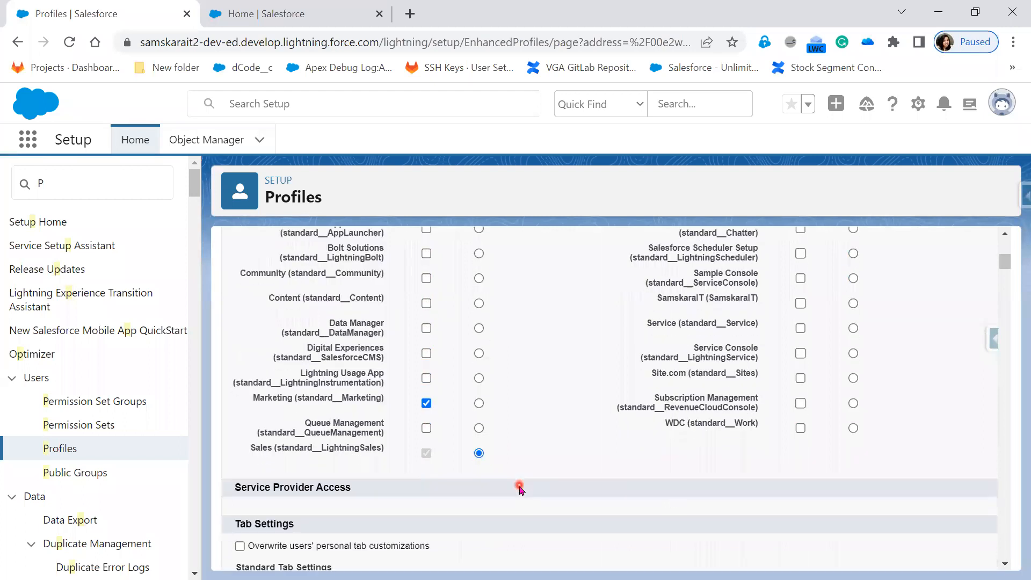
{"action": "scroll", "coordinate": [518, 486], "scroll_direction": "up", "scroll_amount": 2}
{"action": "left_click", "coordinate": [426, 259]}
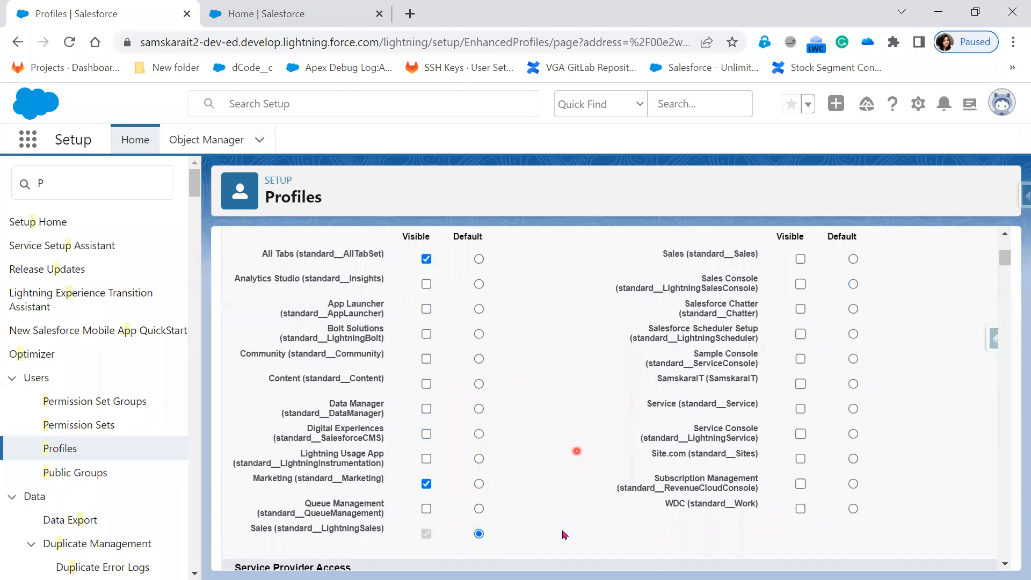
{"action": "scroll", "coordinate": [562, 538], "scroll_direction": "up", "scroll_amount": 1}
{"action": "scroll", "coordinate": [563, 538], "scroll_direction": "up", "scroll_amount": 2}
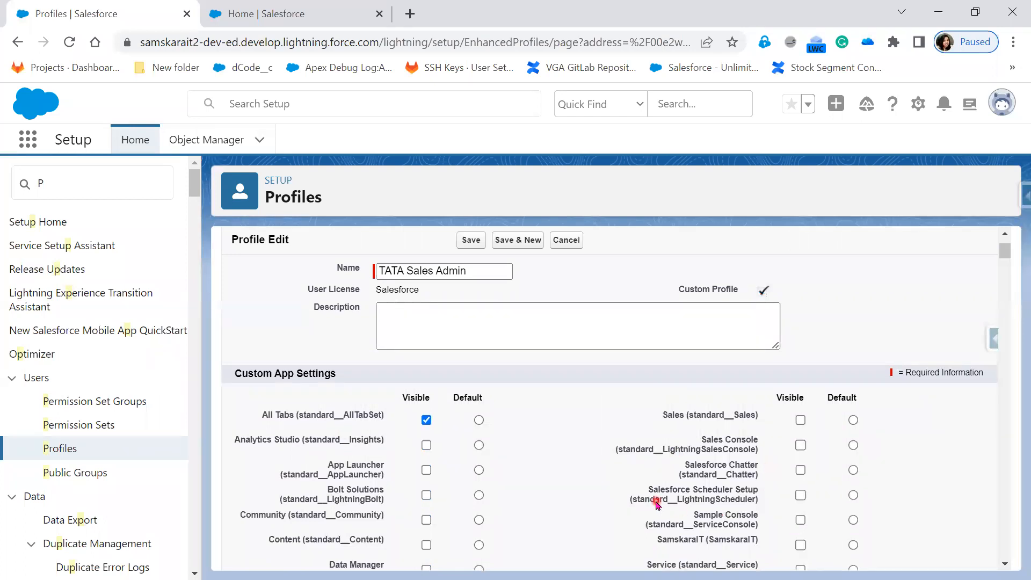
{"action": "scroll", "coordinate": [658, 505], "scroll_direction": "down", "scroll_amount": 2}
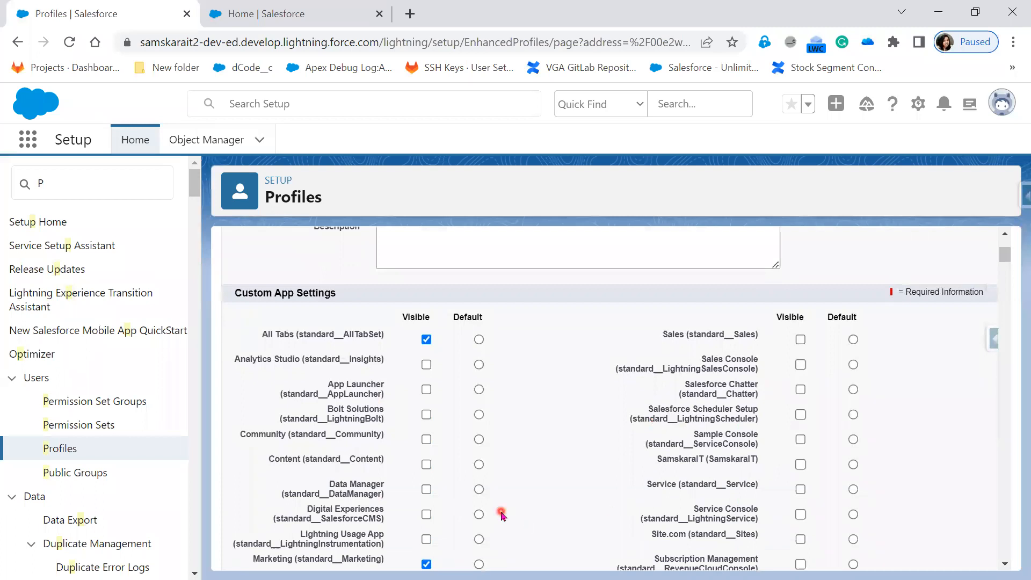
{"action": "scroll", "coordinate": [502, 515], "scroll_direction": "down", "scroll_amount": 2}
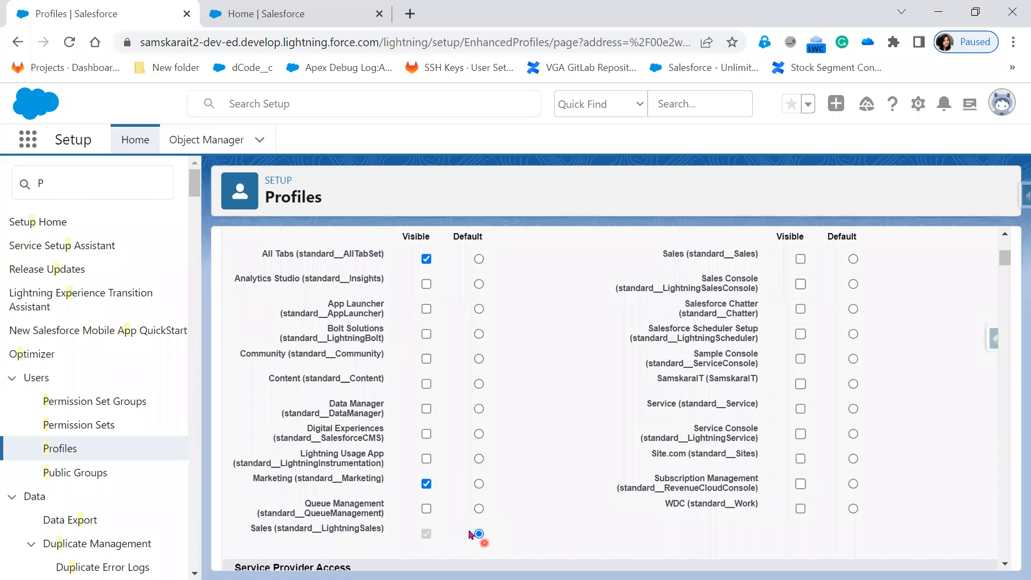
{"action": "scroll", "coordinate": [476, 542], "scroll_direction": "up", "scroll_amount": 1}
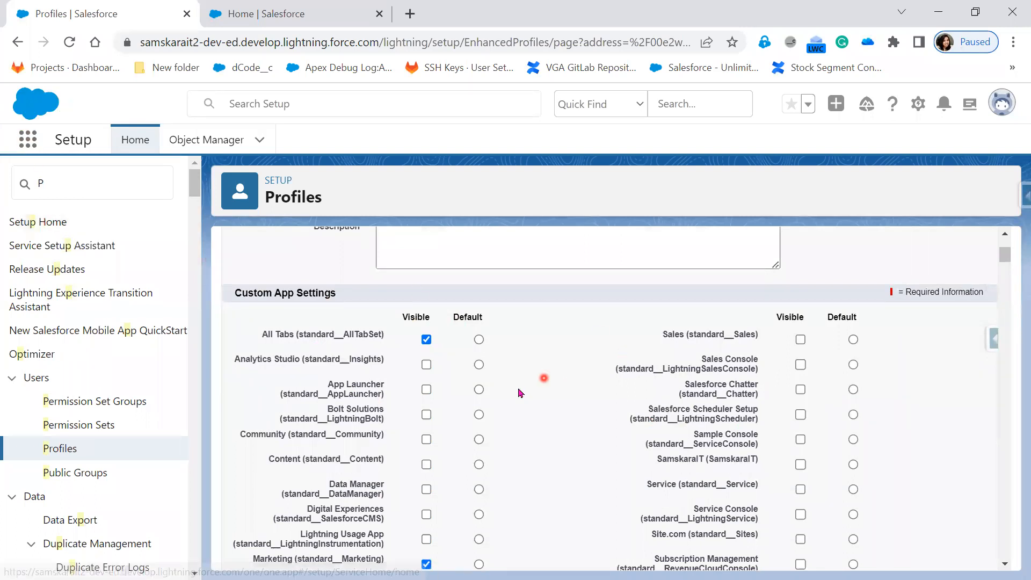
{"action": "scroll", "coordinate": [498, 507], "scroll_direction": "down", "scroll_amount": 1}
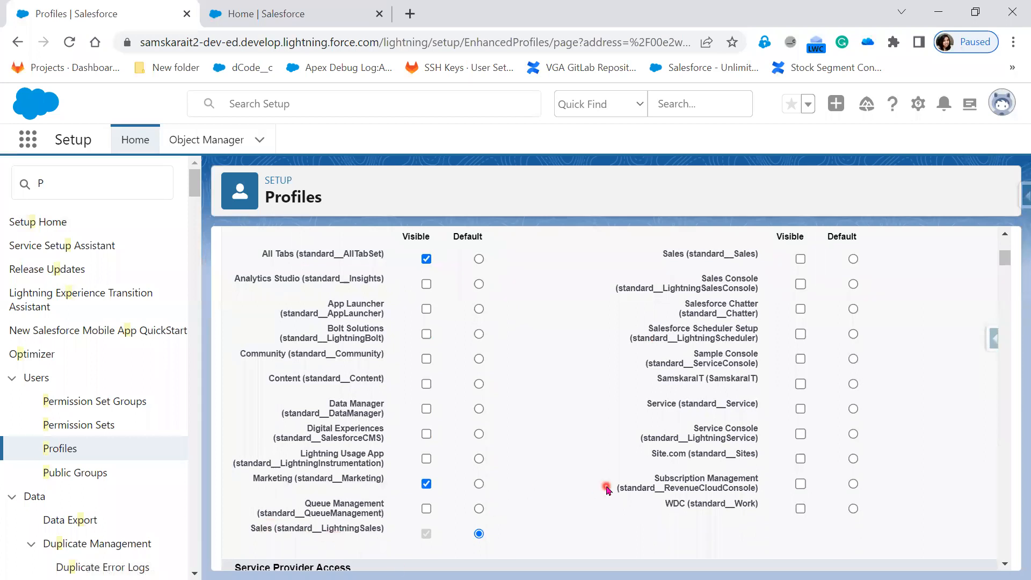
{"action": "scroll", "coordinate": [607, 488], "scroll_direction": "up", "scroll_amount": 5}
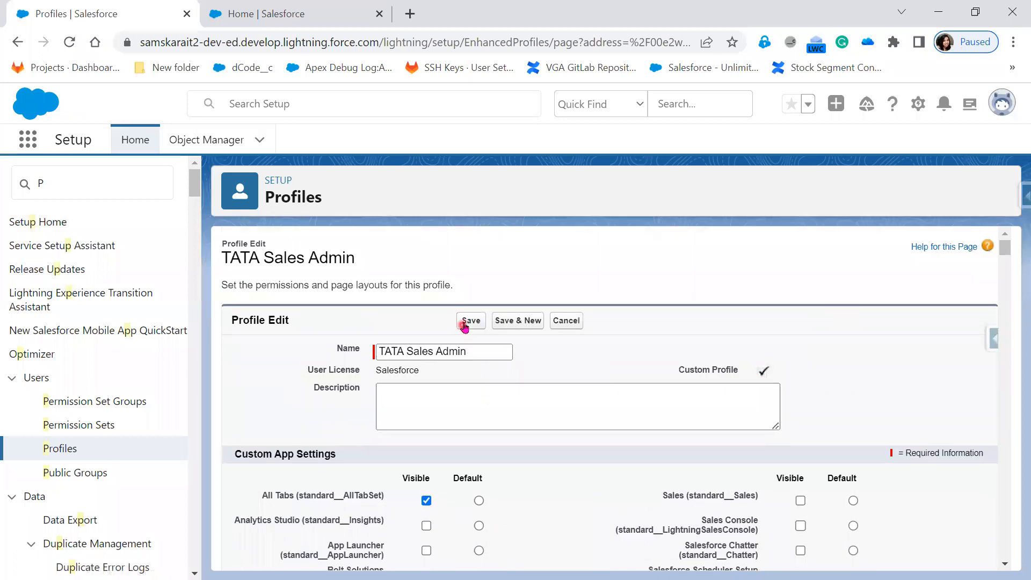
{"action": "left_click", "coordinate": [465, 323]}
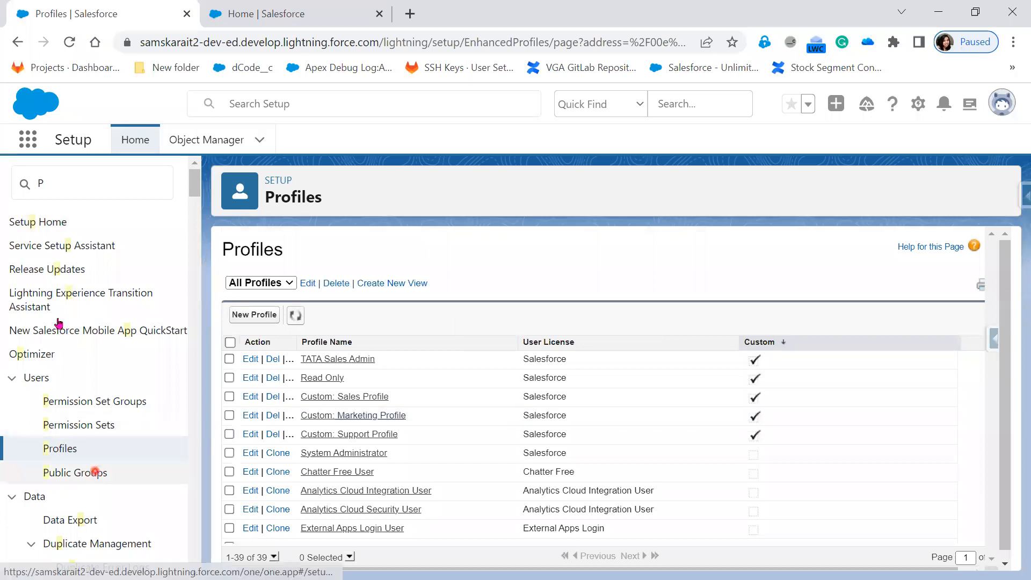
Search Setup for 'User' and open the Users page in a new browser tab.
{"action": "left_click", "coordinate": [59, 184]}
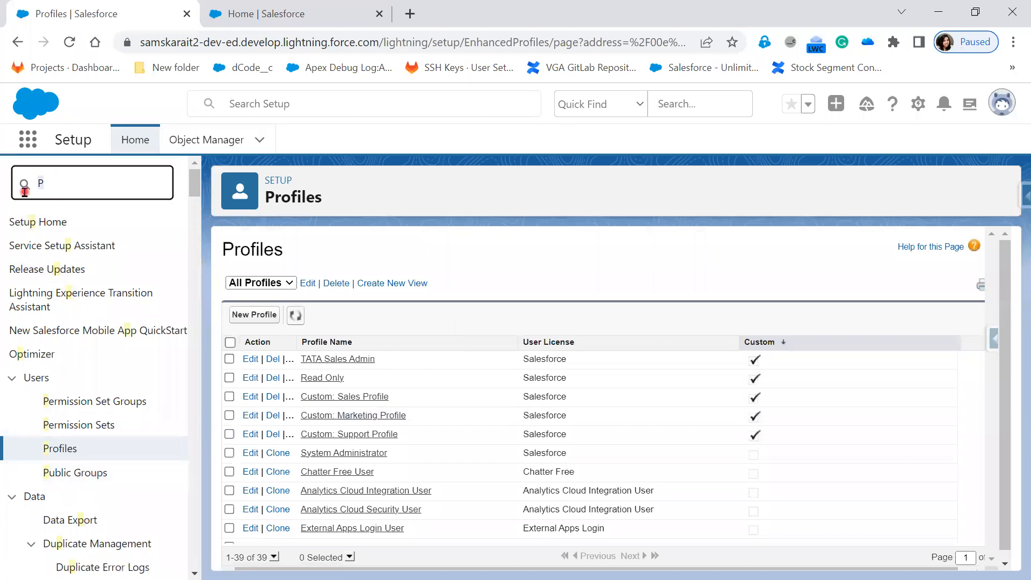
{"action": "type", "text": "User"}
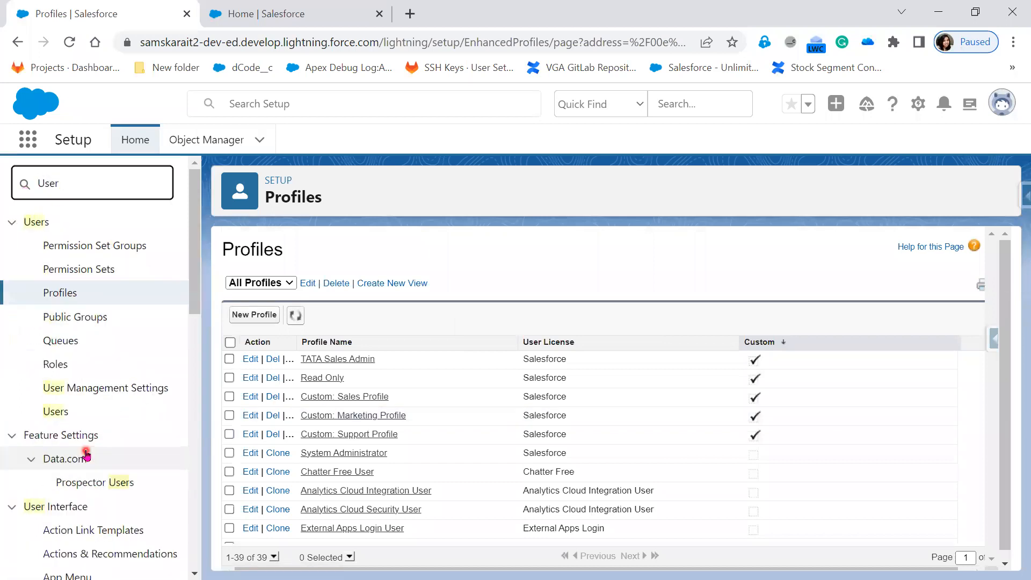
{"action": "right_click", "coordinate": [53, 411]}
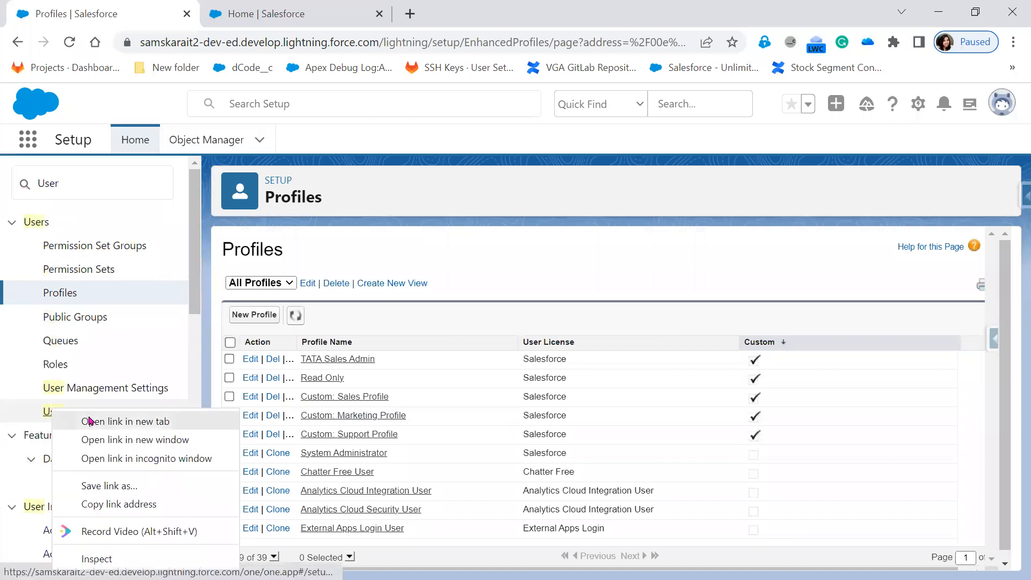
{"action": "left_click", "coordinate": [125, 422]}
{"action": "left_click", "coordinate": [400, 15]}
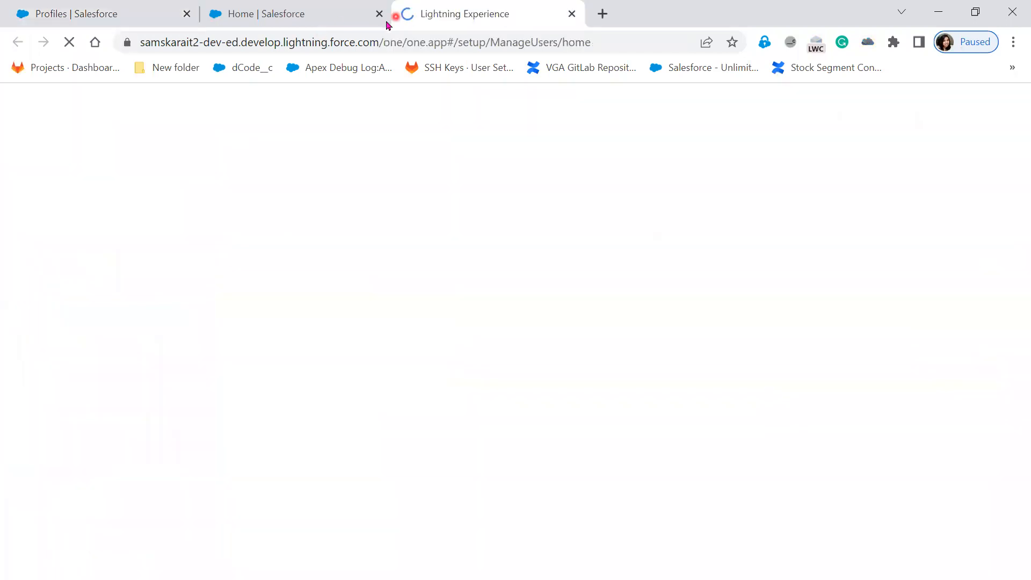
Open the test user's record from the All Users list and start editing it.
{"action": "left_click", "coordinate": [271, 15]}
{"action": "left_click", "coordinate": [427, 14]}
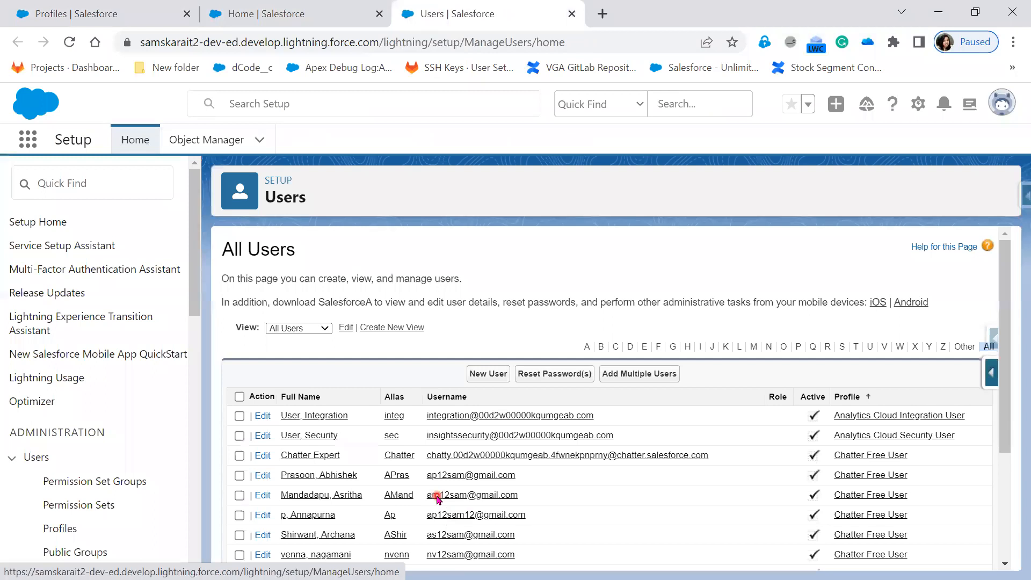
{"action": "scroll", "coordinate": [436, 497], "scroll_direction": "down", "scroll_amount": 3}
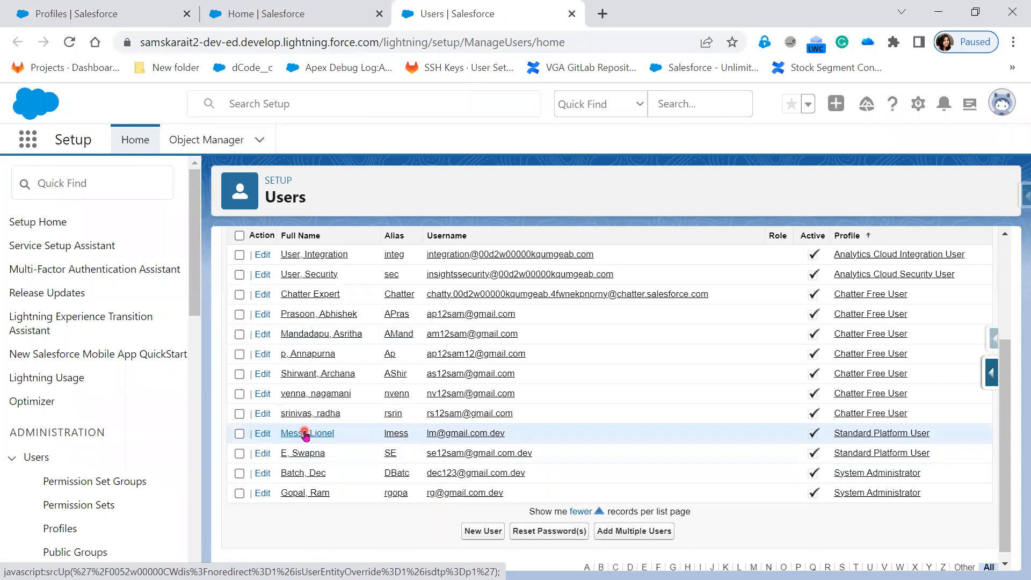
{"action": "left_click", "coordinate": [263, 434]}
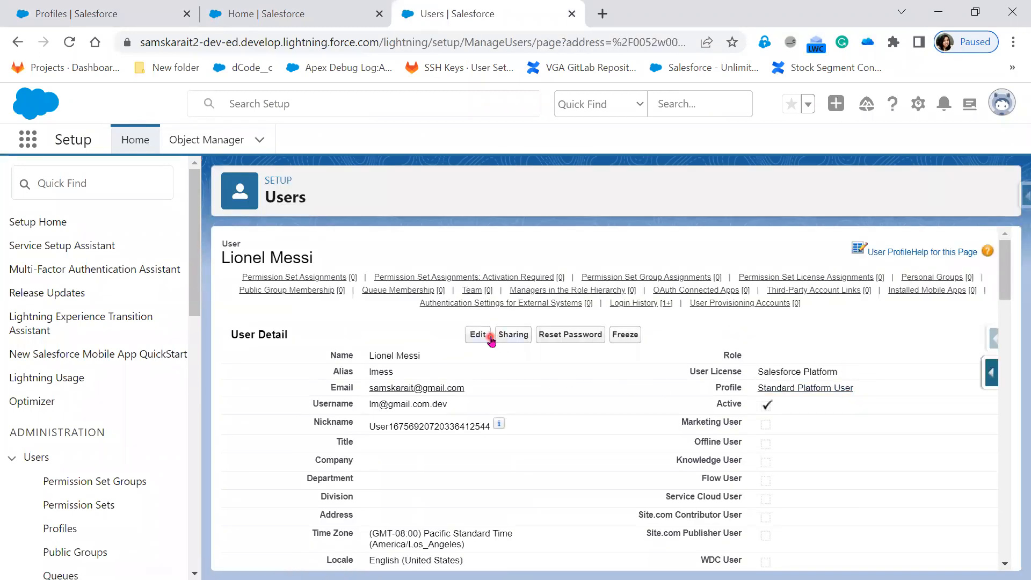
{"action": "left_click", "coordinate": [475, 340]}
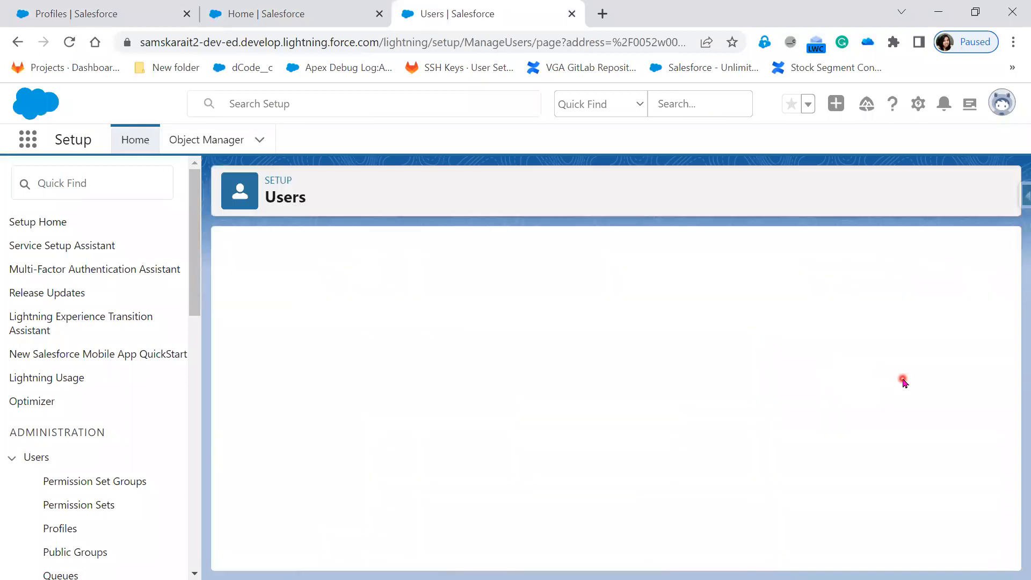
Check the Profile and User License choices available for the test user.
{"action": "left_click", "coordinate": [782, 386]}
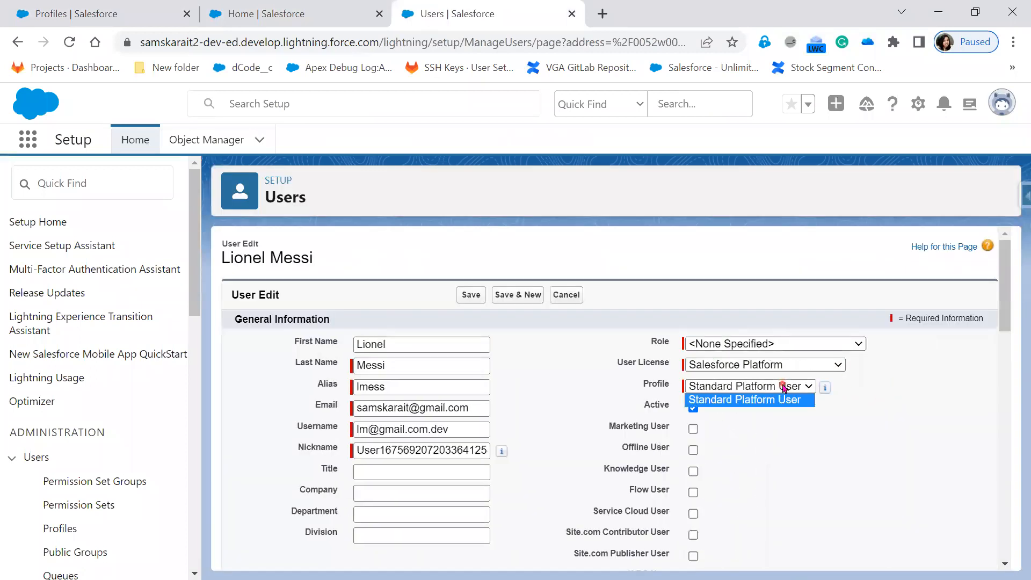
{"action": "left_click", "coordinate": [776, 364]}
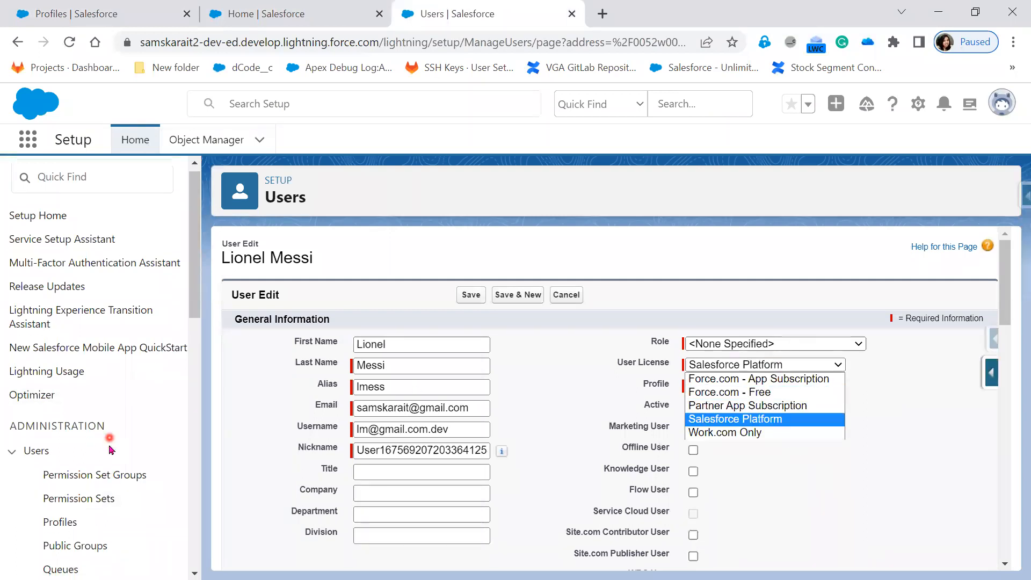
{"action": "scroll", "coordinate": [69, 395], "scroll_direction": "down", "scroll_amount": 4}
Open the Users setup page in a fourth browser tab and switch to it.
{"action": "right_click", "coordinate": [51, 410]}
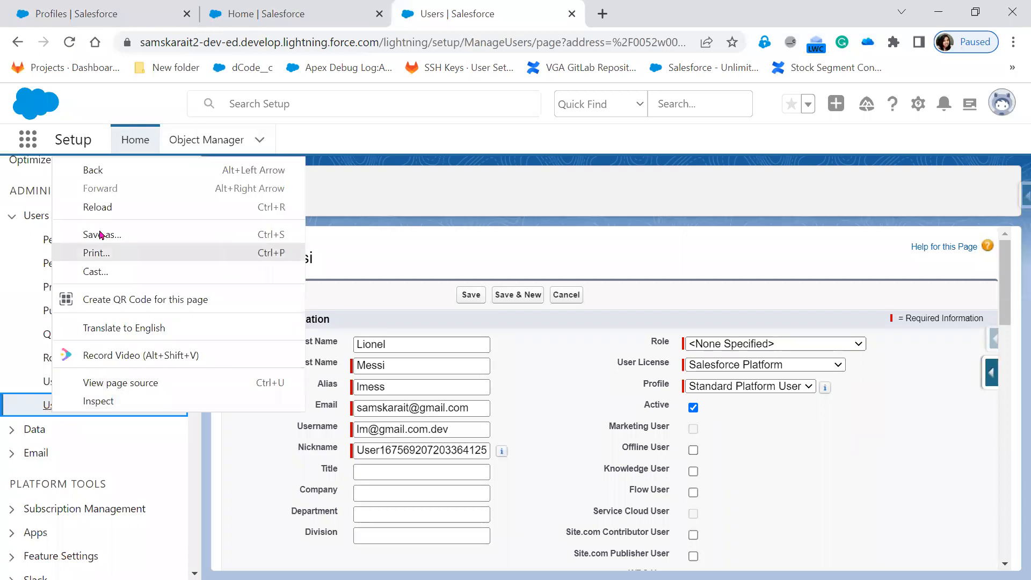
{"action": "left_click", "coordinate": [65, 408]}
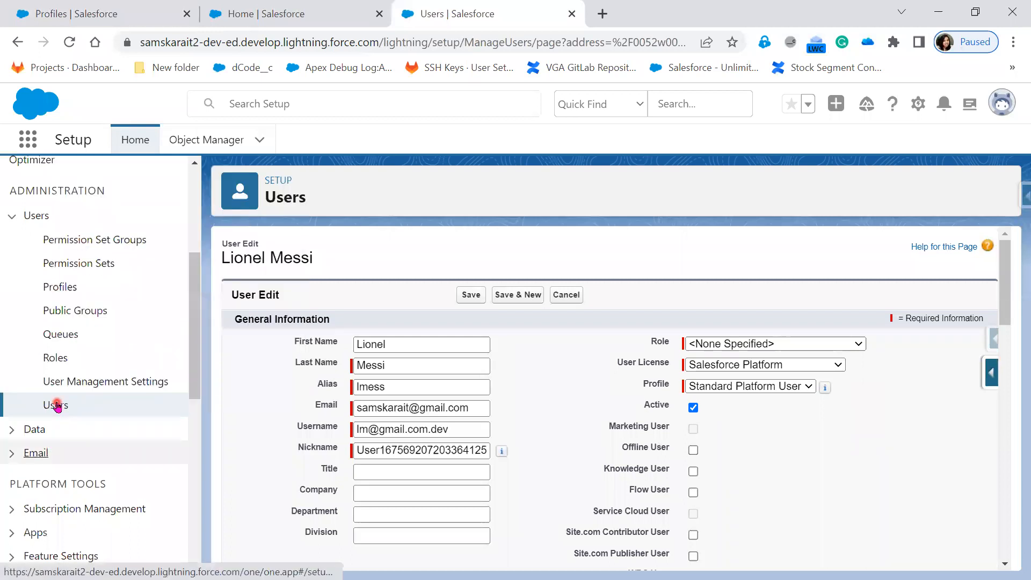
{"action": "right_click", "coordinate": [59, 404]}
{"action": "left_click", "coordinate": [104, 424]}
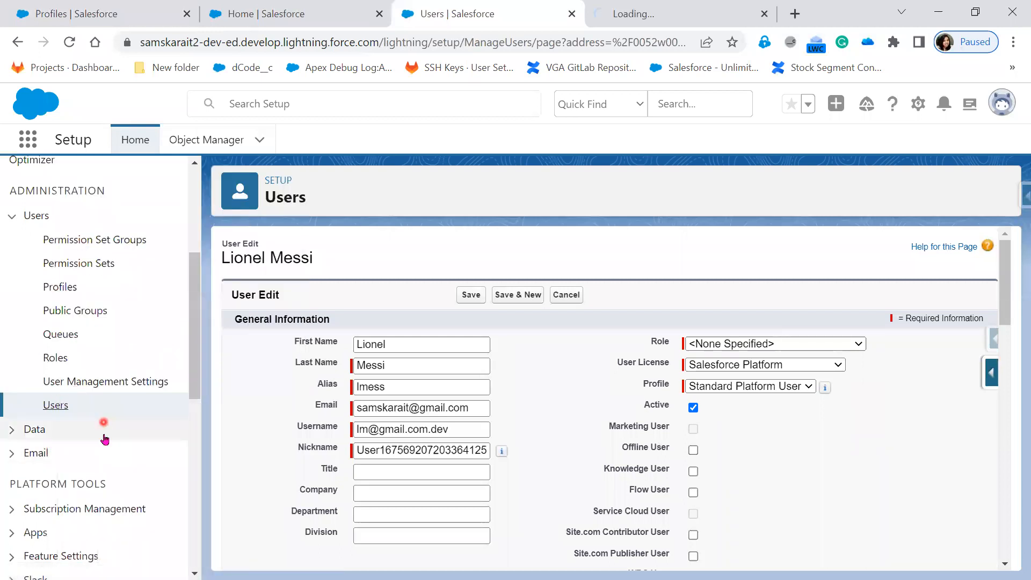
{"action": "left_click", "coordinate": [649, 13]}
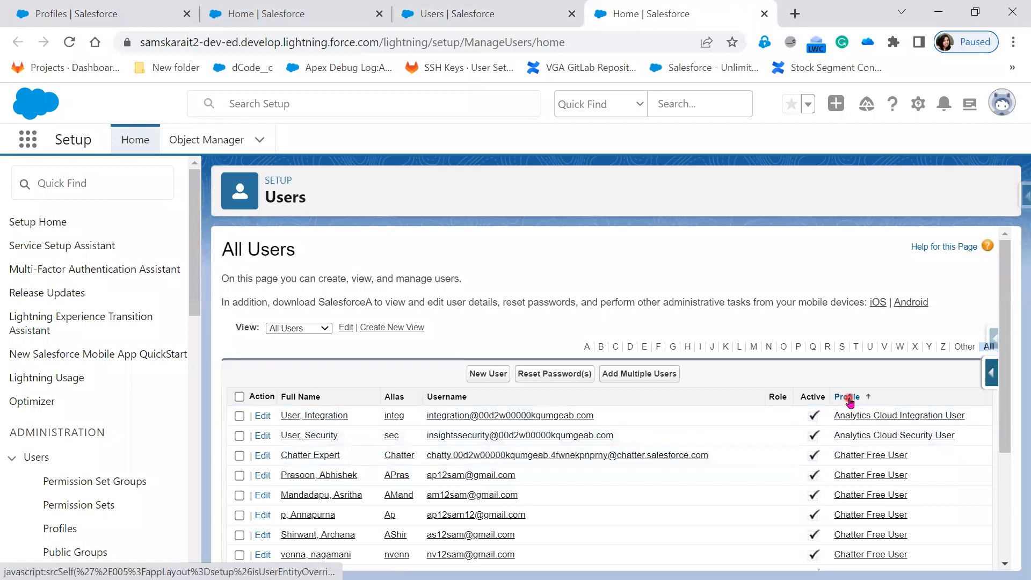
Sort users by profile and save the other System Administrator user as inactive.
{"action": "scroll", "coordinate": [860, 486], "scroll_direction": "down", "scroll_amount": 1}
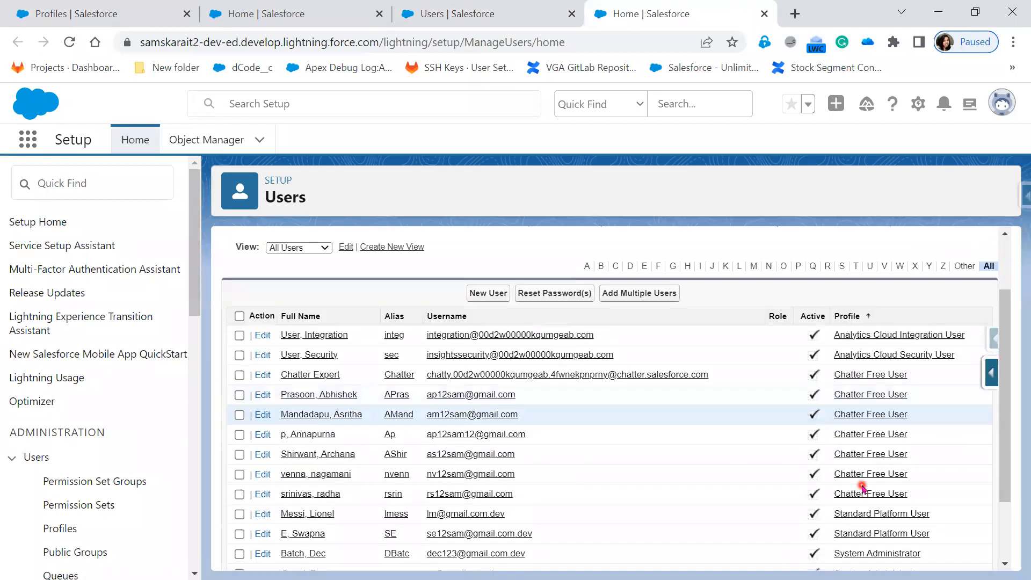
{"action": "left_click", "coordinate": [849, 556]}
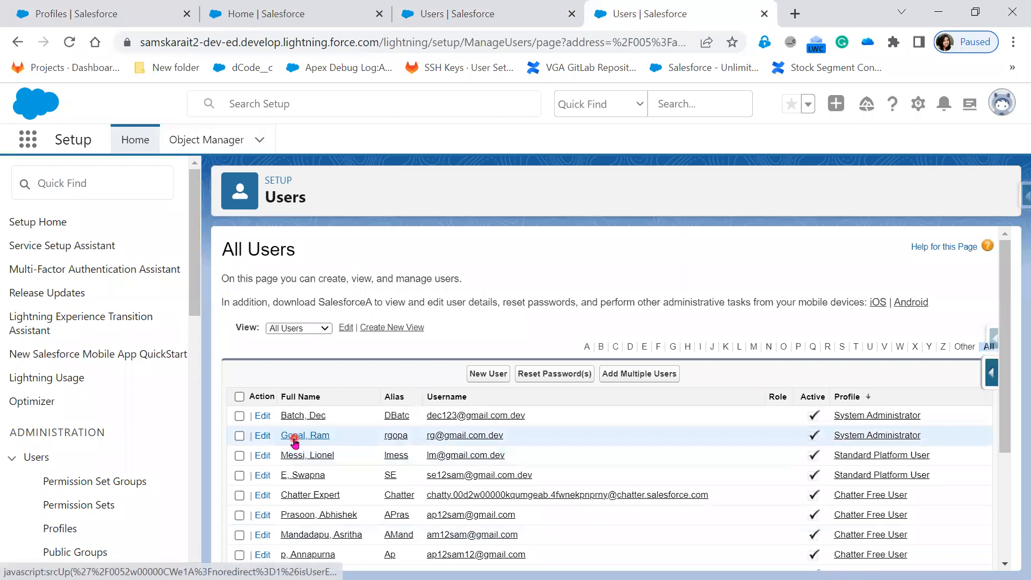
{"action": "left_click", "coordinate": [262, 438]}
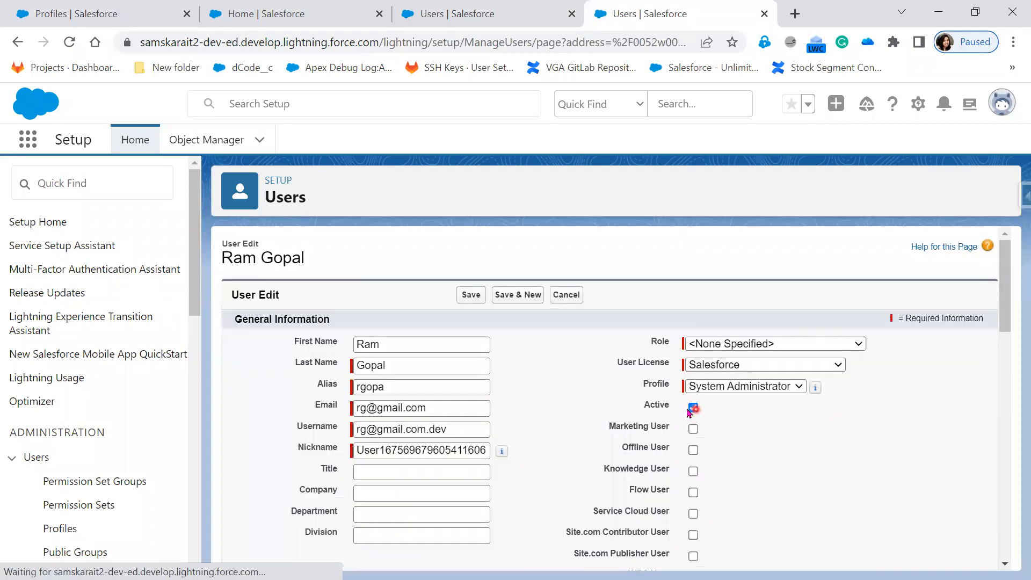
{"action": "left_click", "coordinate": [693, 408]}
{"action": "left_click", "coordinate": [471, 294]}
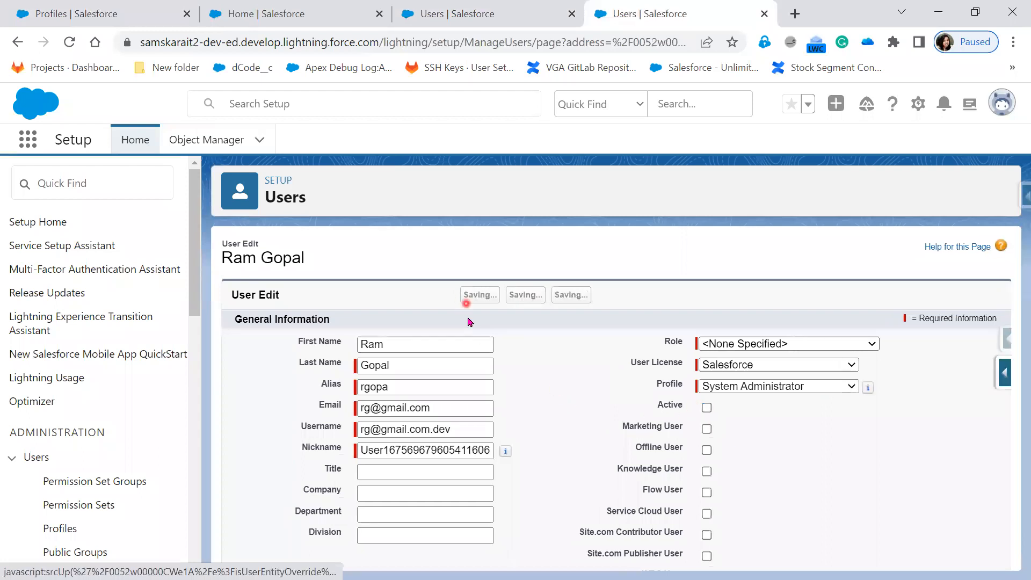
{"action": "left_click", "coordinate": [510, 15]}
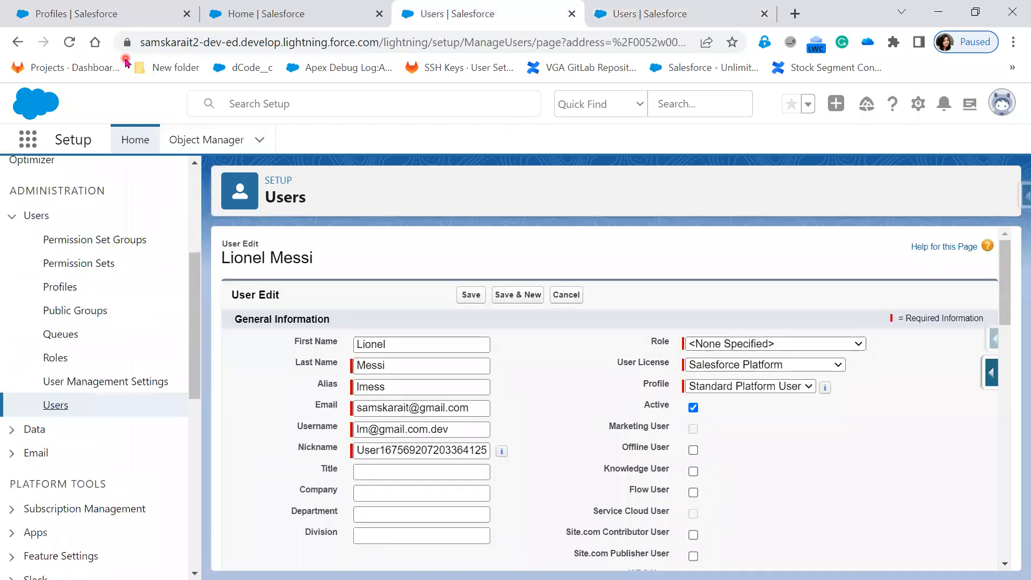
Reload the test user's edit form, set User License to Salesforce and Profile to System Administrator, and save.
{"action": "left_click", "coordinate": [69, 46]}
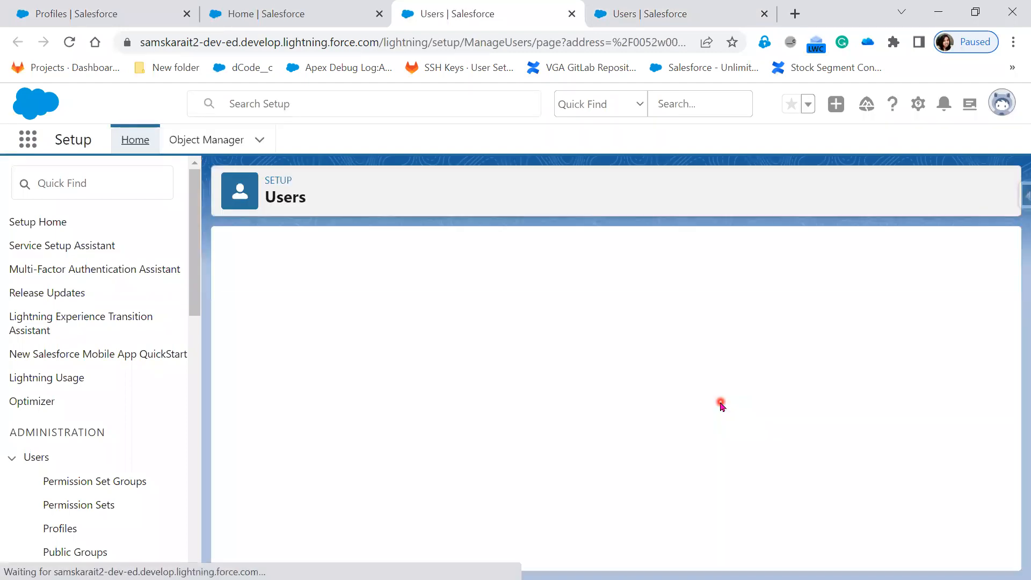
{"action": "left_click", "coordinate": [726, 365]}
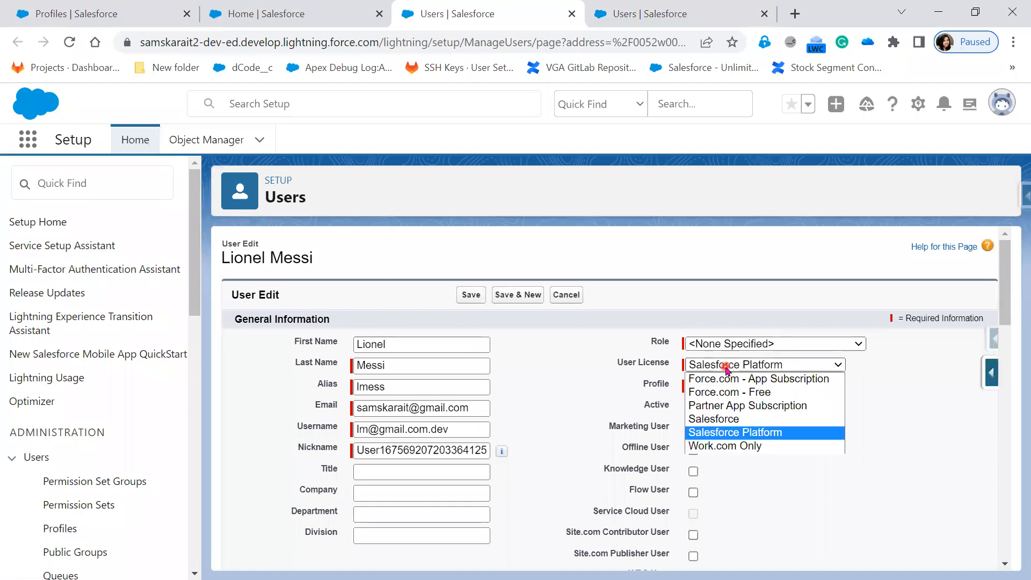
{"action": "left_click", "coordinate": [722, 419]}
{"action": "left_click", "coordinate": [721, 387]}
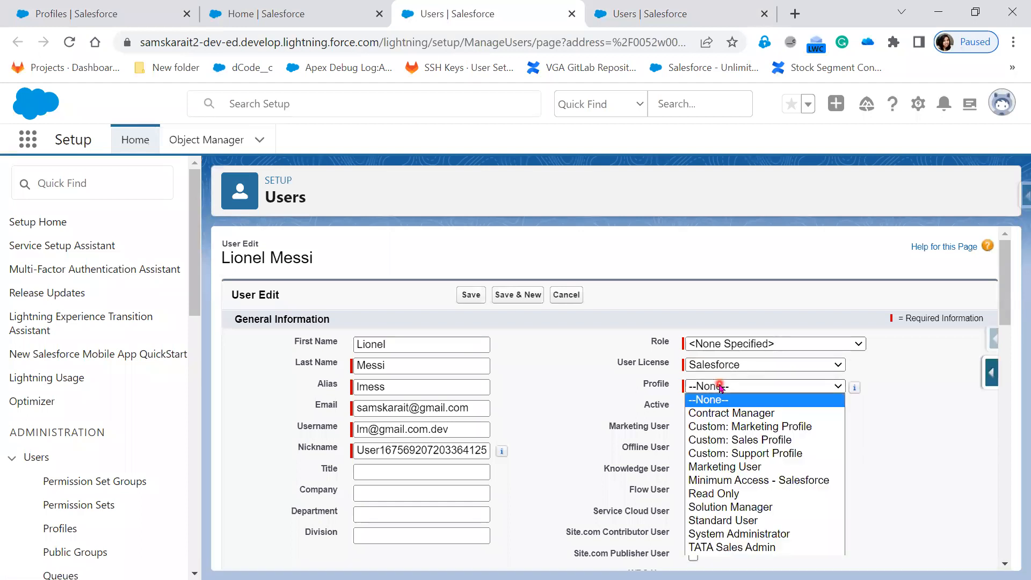
{"action": "left_click", "coordinate": [763, 534]}
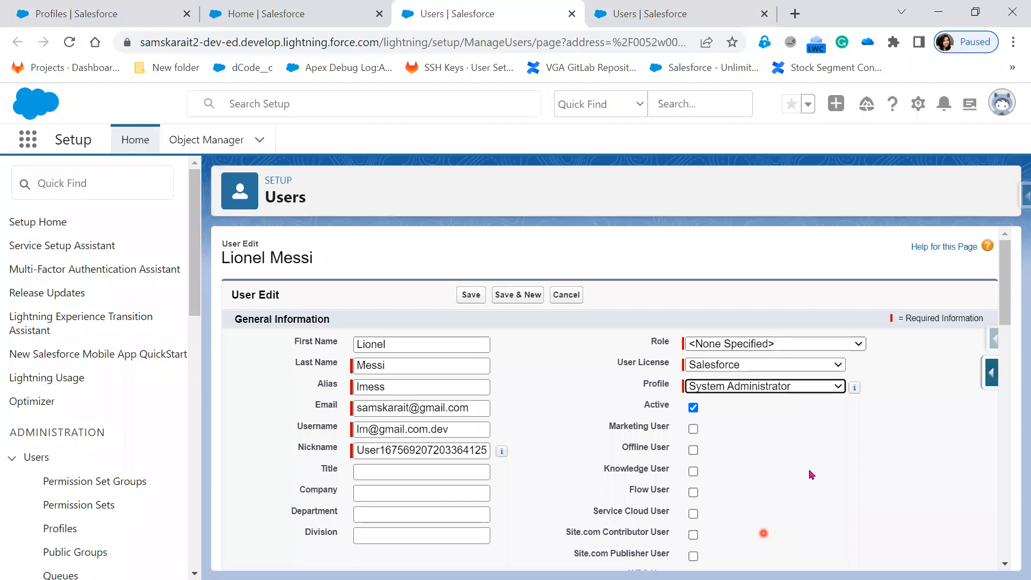
{"action": "left_click", "coordinate": [465, 295]}
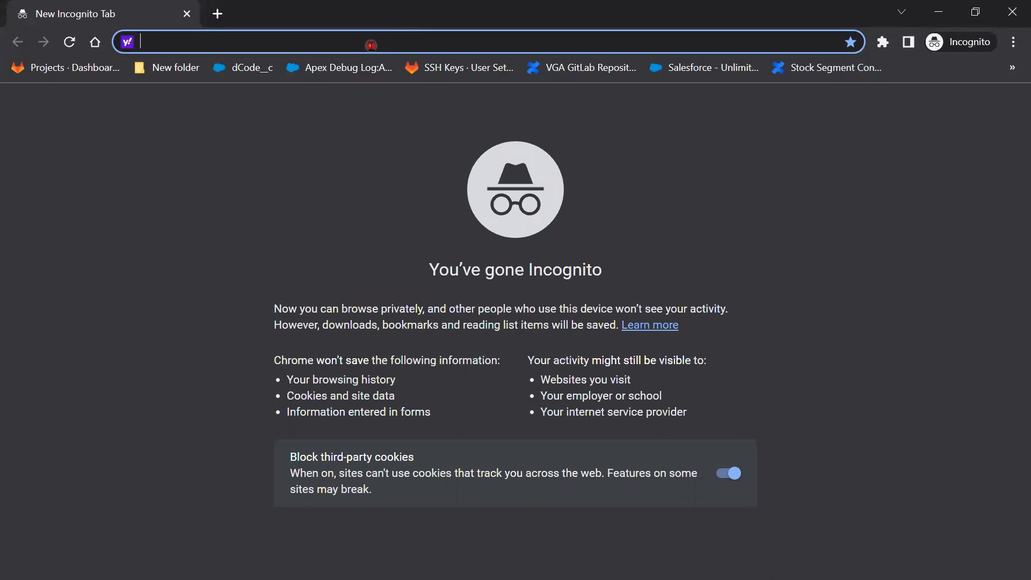
Open the Salesforce login page privately and try logging in with the test user's pasted credentials.
{"action": "type", "text": "login"}
{"action": "key", "text": "Return"}
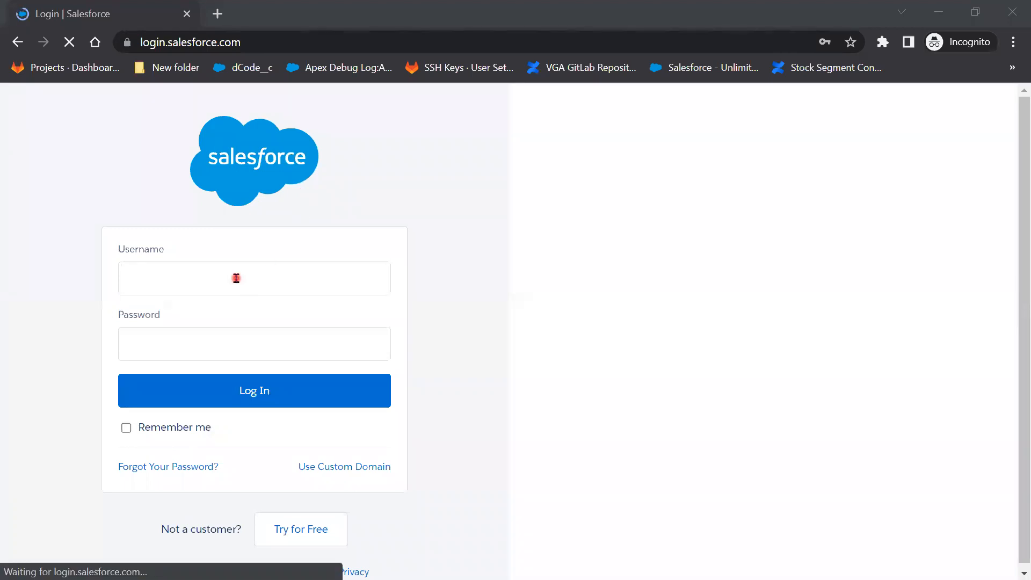
{"action": "left_click", "coordinate": [236, 278]}
{"action": "key", "text": "ctrl+v"}
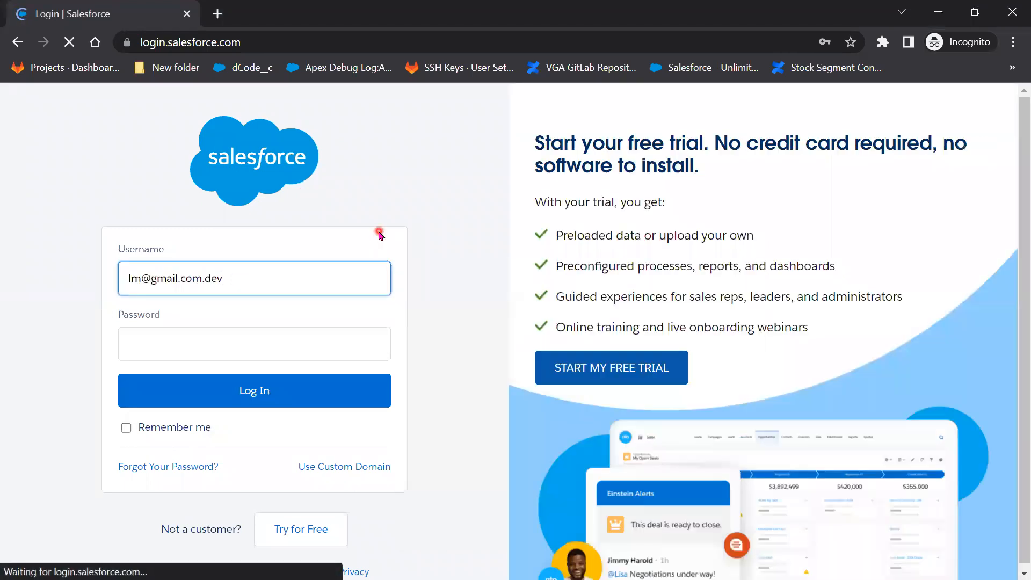
{"action": "key", "text": "alt+Tab"}
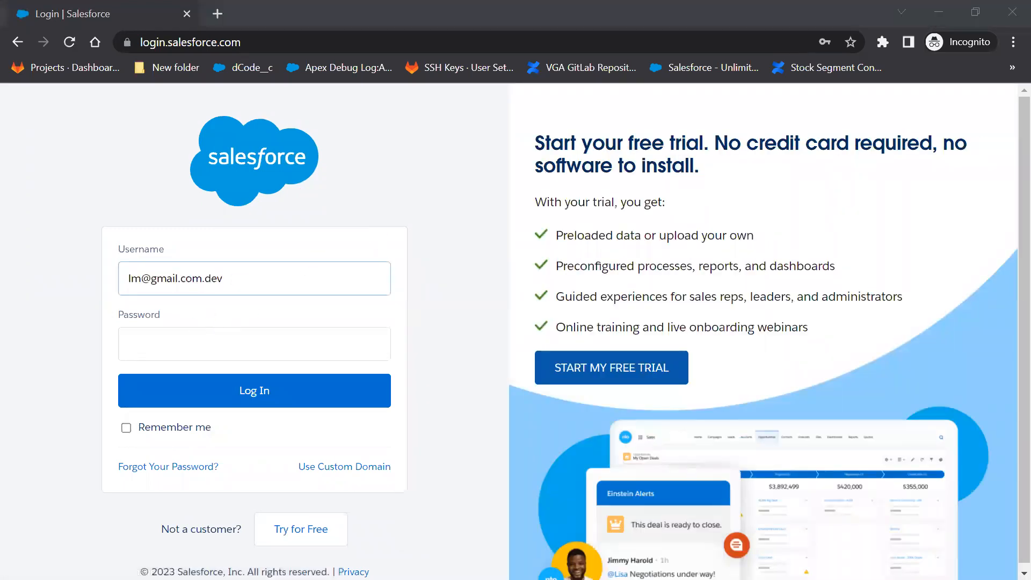
{"action": "left_click", "coordinate": [182, 348]}
{"action": "key", "text": "ctrl+v"}
{"action": "left_click", "coordinate": [267, 397]}
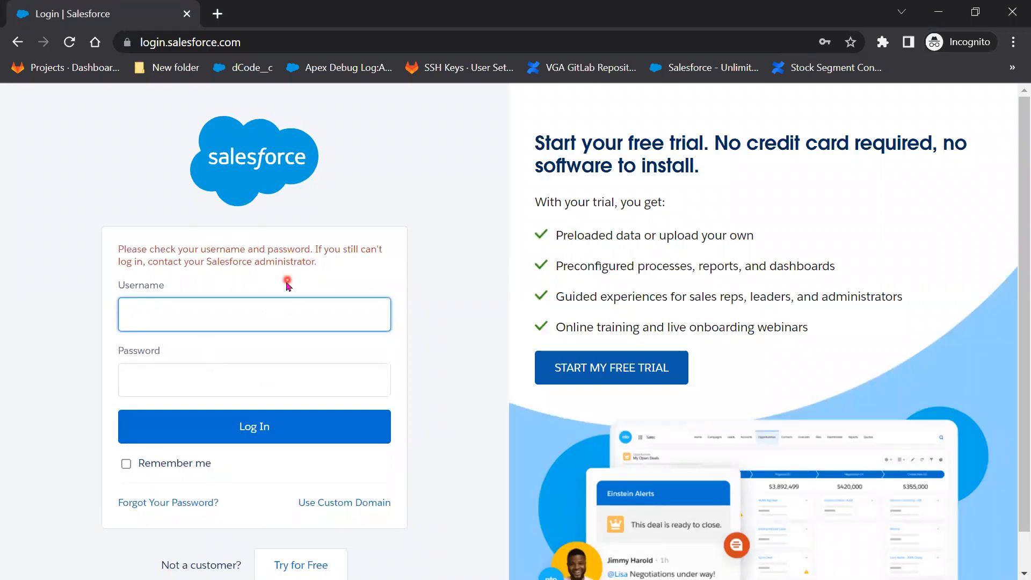
Re-enter the test user's username and password and attempt the login again.
{"action": "left_click", "coordinate": [270, 318]}
{"action": "key", "text": "alt+Tab"}
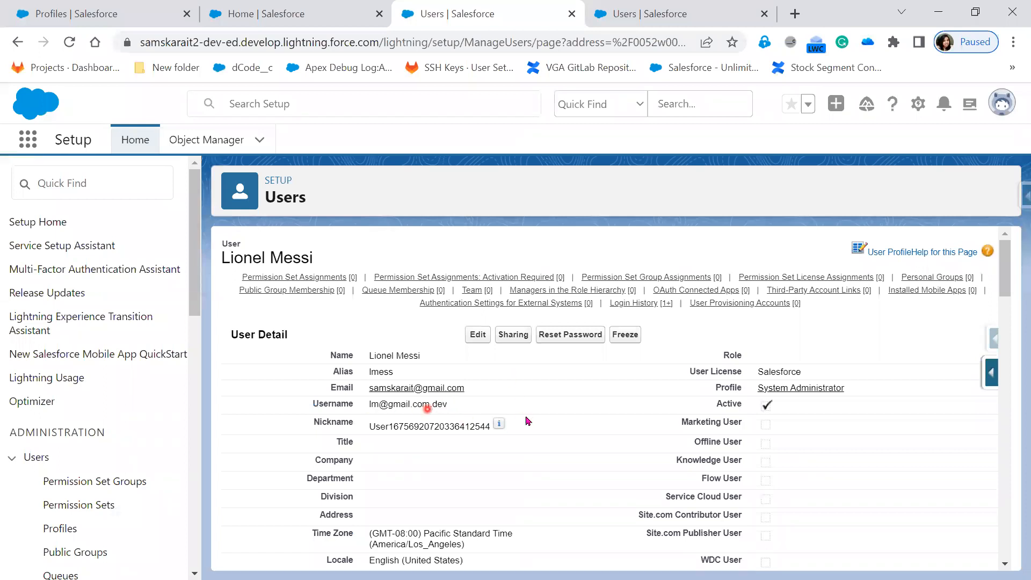
{"action": "key", "text": "alt+Tab"}
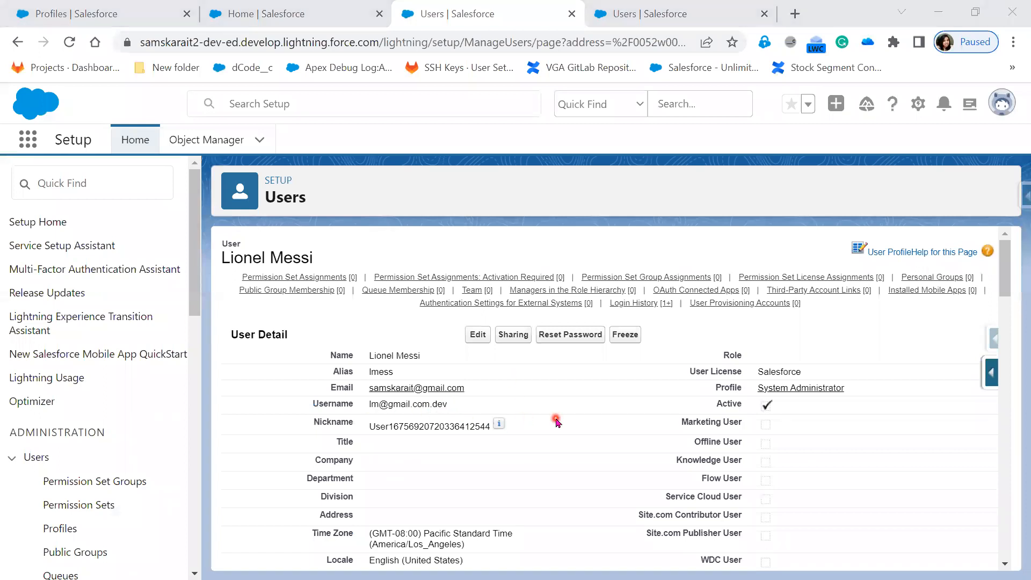
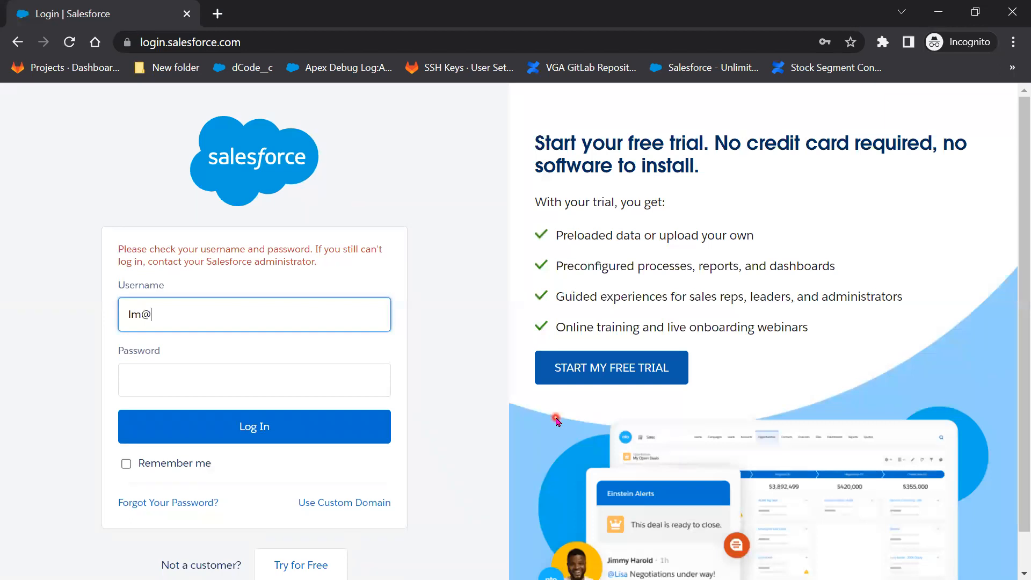
{"action": "key", "text": "Tab"}
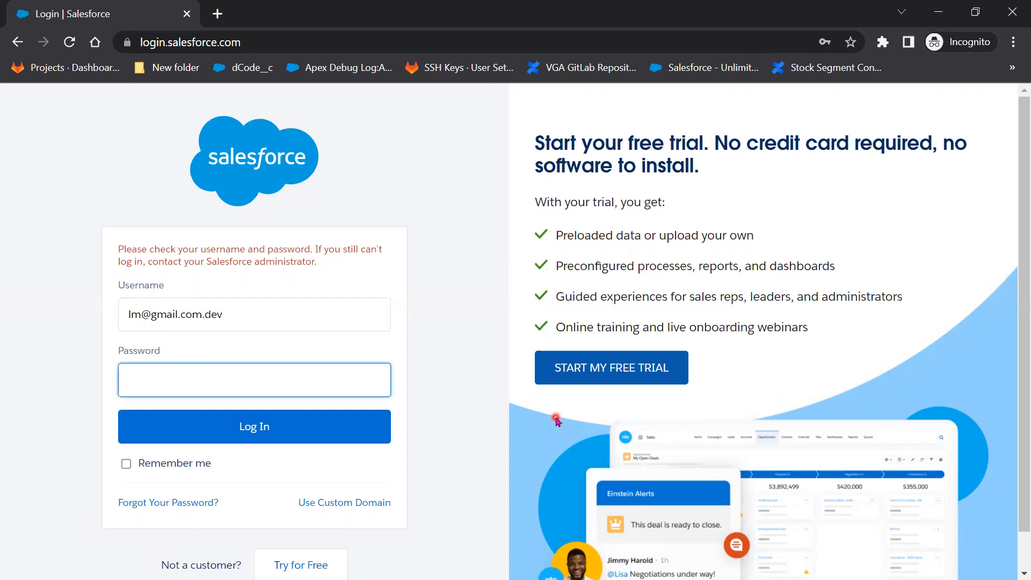
{"action": "type", "text": "••••••••"}
{"action": "left_click", "coordinate": [281, 438]}
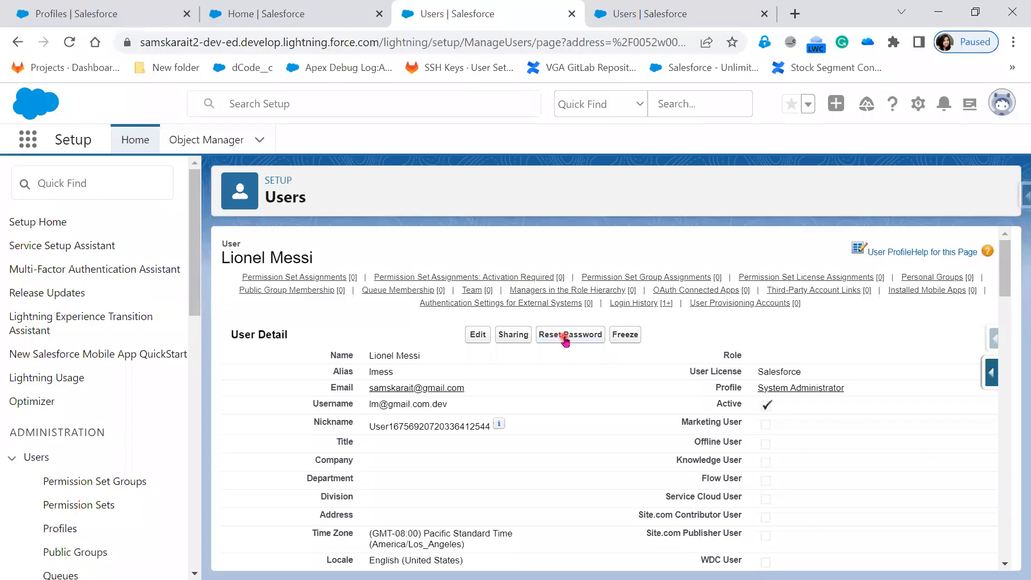
Reset the test user's password, follow the emailed reset link, and grab its web address.
{"action": "left_click", "coordinate": [565, 338]}
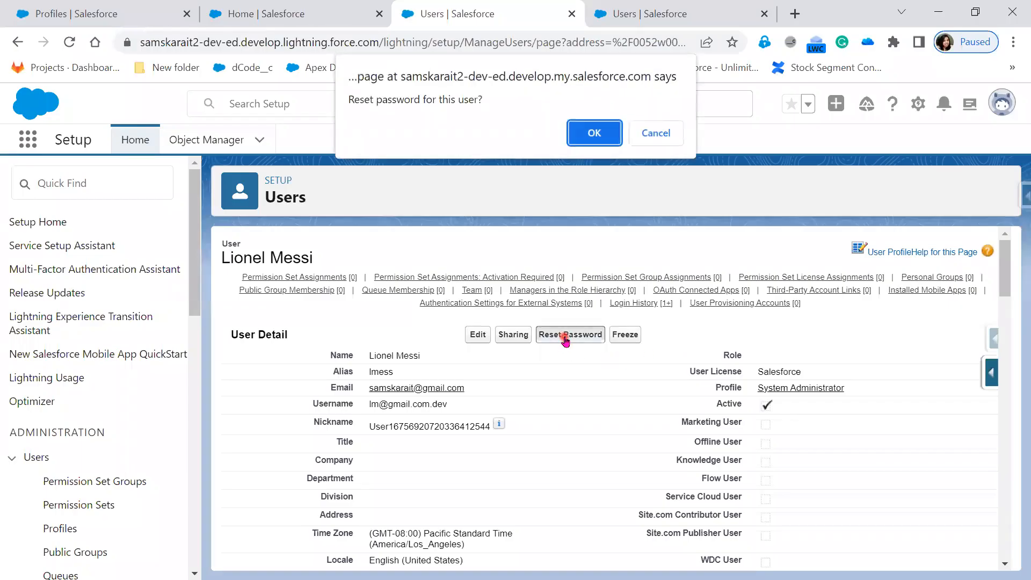
{"action": "left_click", "coordinate": [583, 131]}
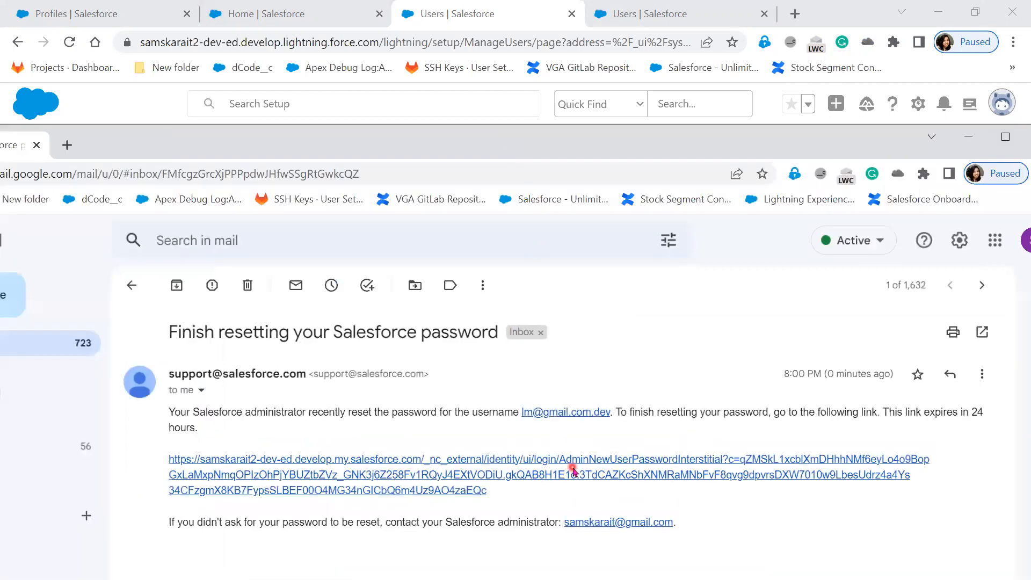
{"action": "left_click", "coordinate": [560, 478]}
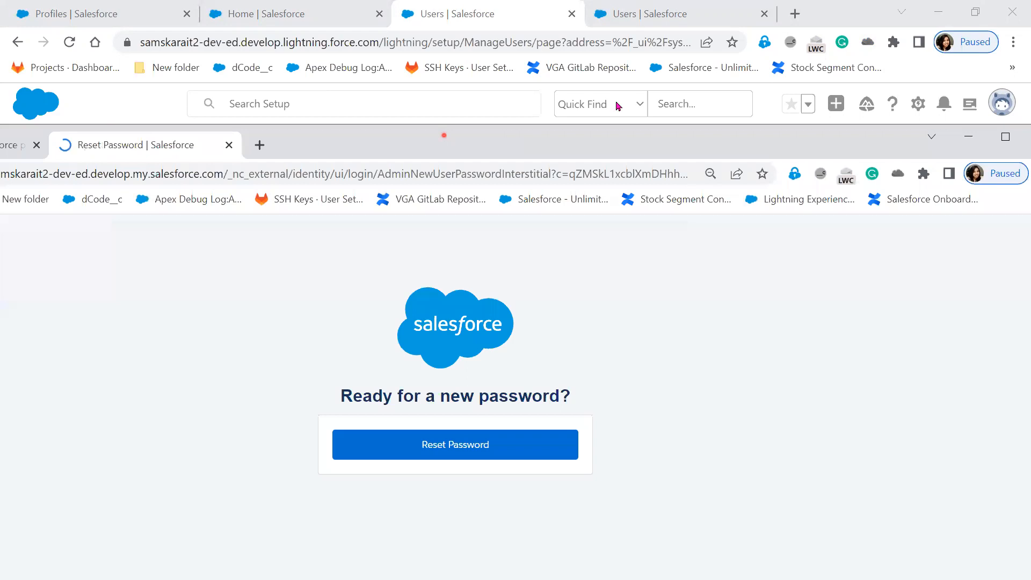
{"action": "left_click", "coordinate": [677, 133]}
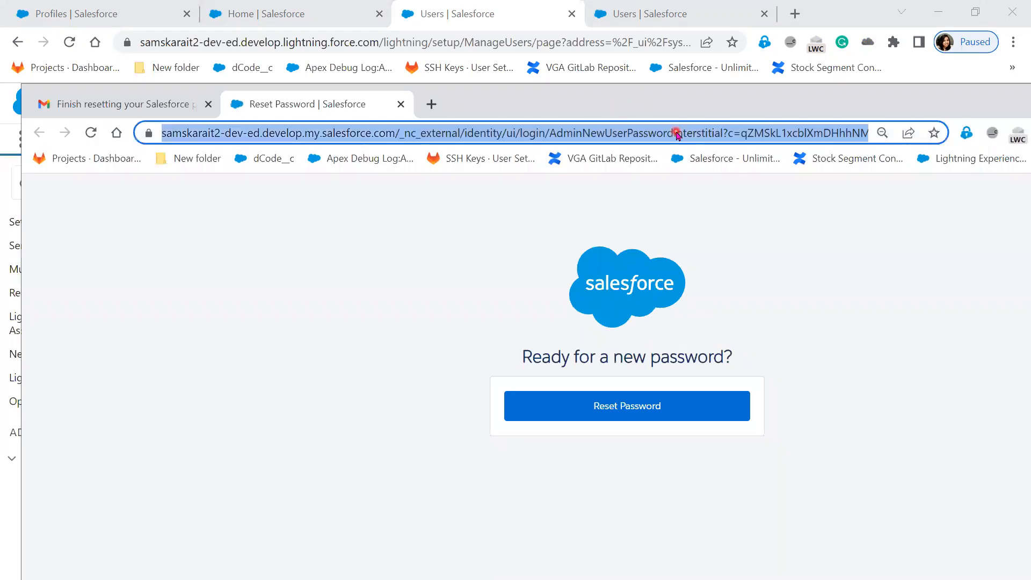
{"action": "key", "text": "ctrl+shift+n"}
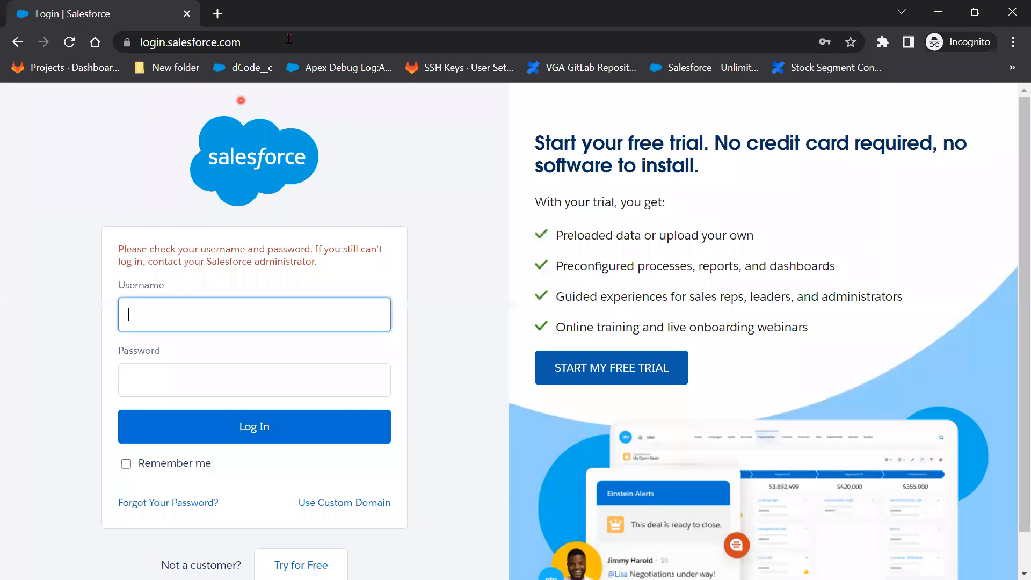
Load the copied reset link in the private window and begin setting a new password.
{"action": "left_click", "coordinate": [289, 34]}
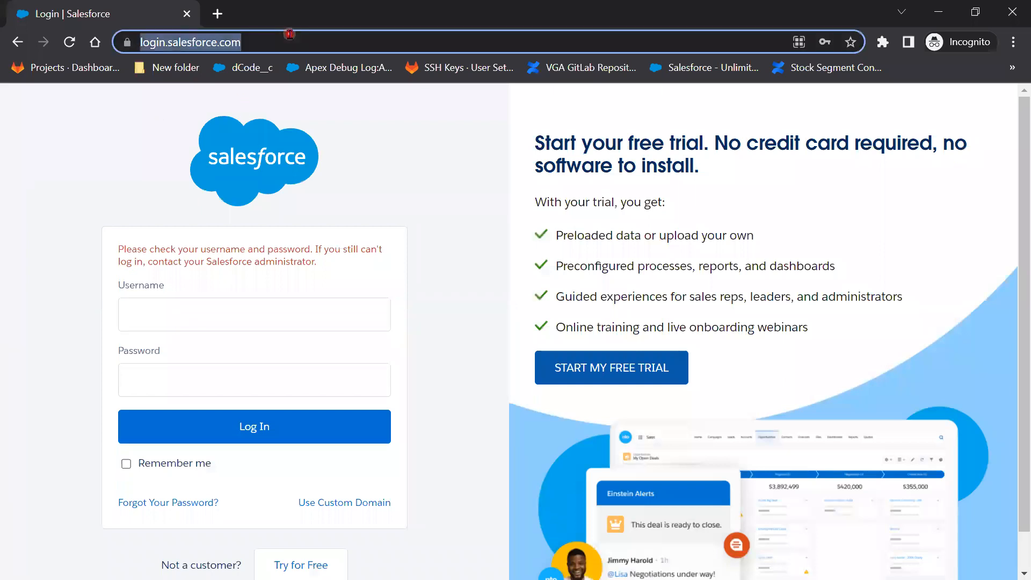
{"action": "key", "text": "ctrl+v"}
{"action": "key", "text": "Return"}
{"action": "left_click", "coordinate": [321, 389]}
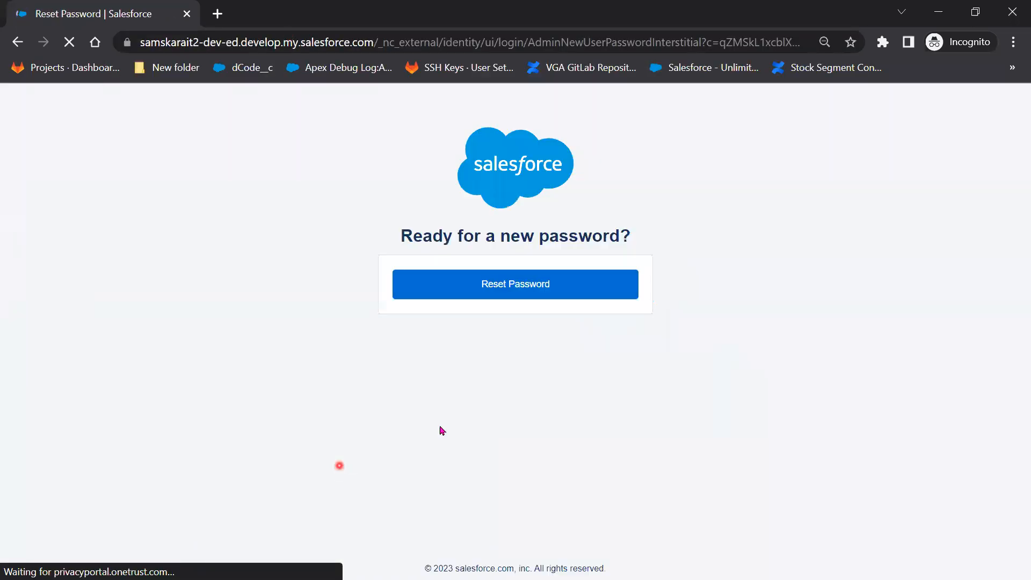
{"action": "left_click", "coordinate": [546, 292]}
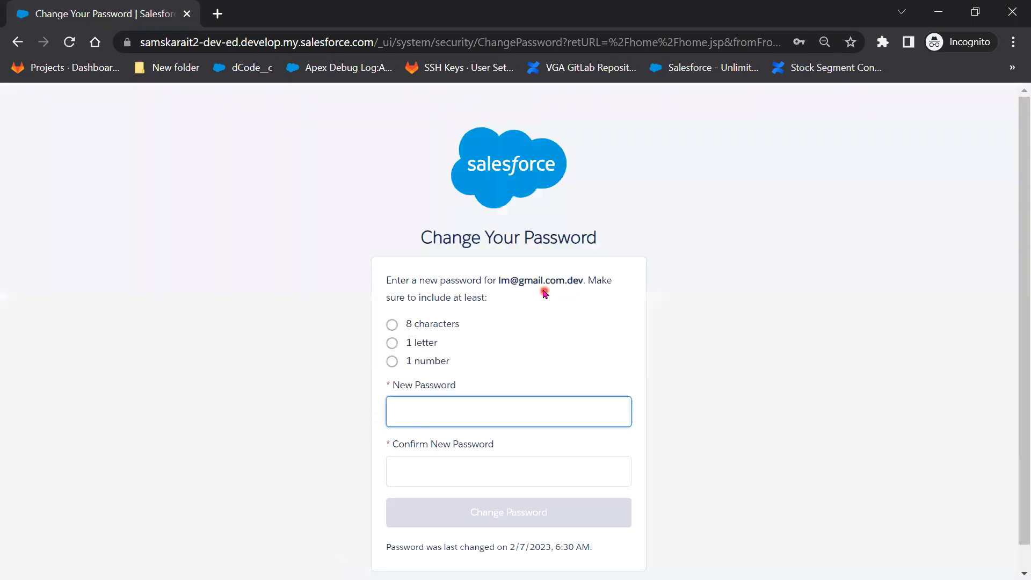
Enter and confirm the test user's new password, then change it to sign in.
{"action": "scroll", "coordinate": [559, 396], "scroll_direction": "down", "scroll_amount": 1}
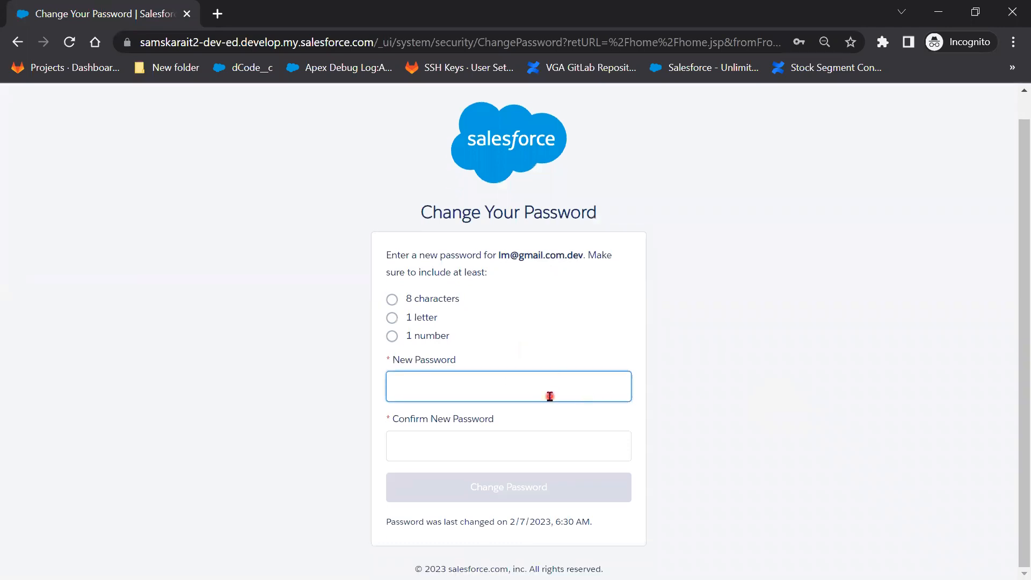
{"action": "left_click", "coordinate": [531, 393]}
{"action": "left_click", "coordinate": [722, 267]}
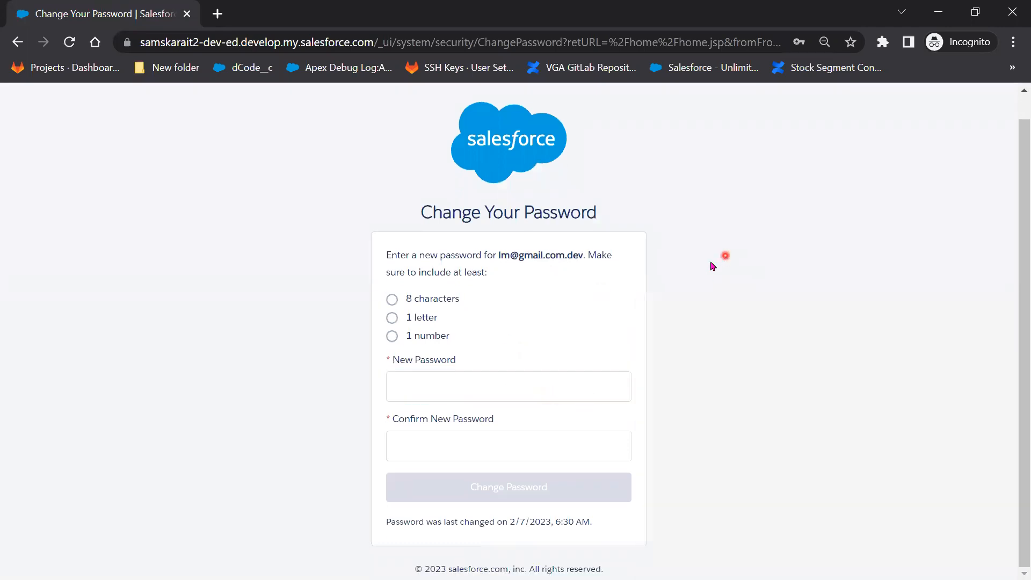
{"action": "key", "text": "alt+Tab"}
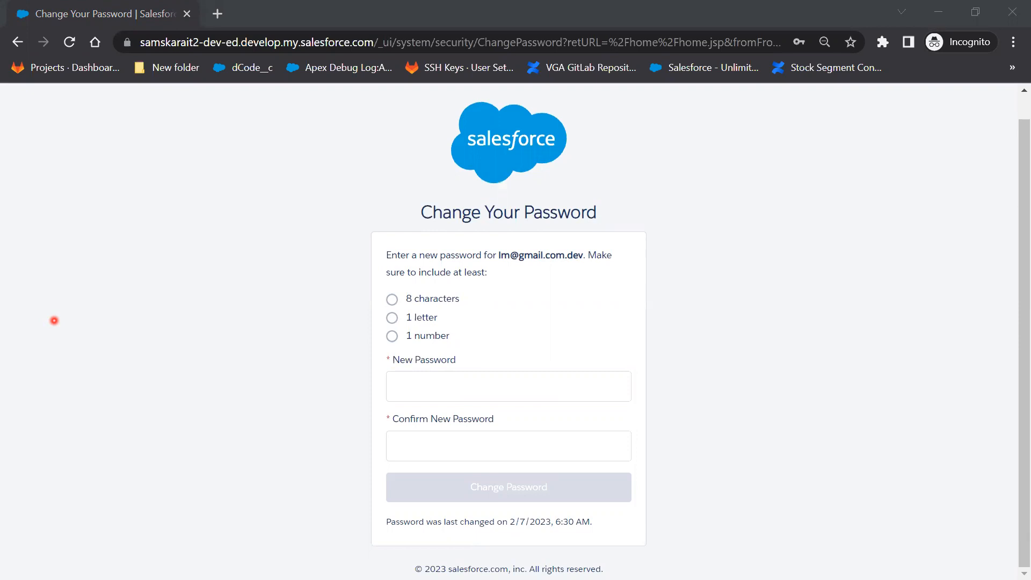
{"action": "left_click", "coordinate": [426, 386]}
{"action": "key", "text": "ctrl+v"}
{"action": "left_click", "coordinate": [412, 444]}
{"action": "key", "text": "ctrl+v"}
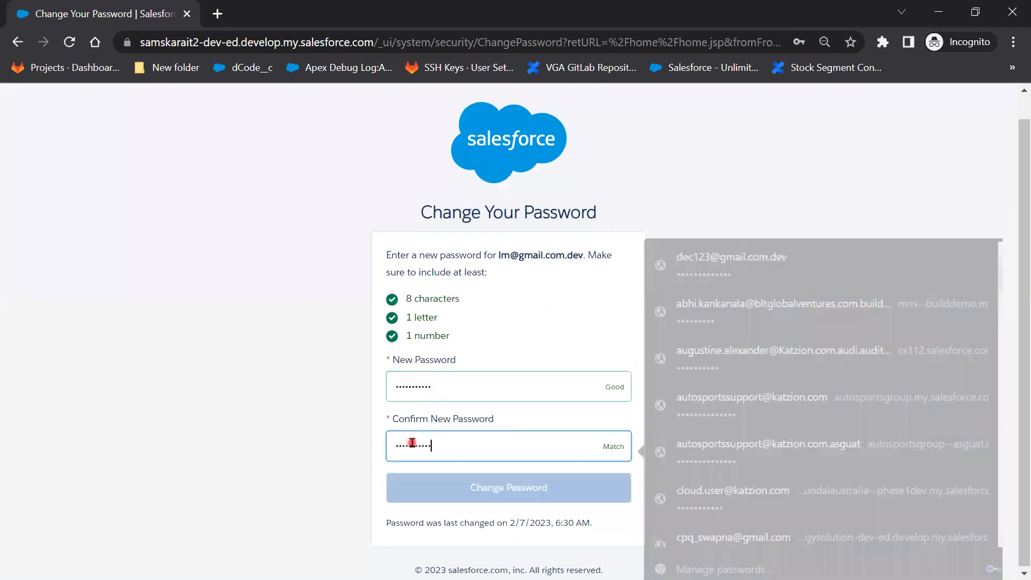
{"action": "left_click", "coordinate": [430, 490]}
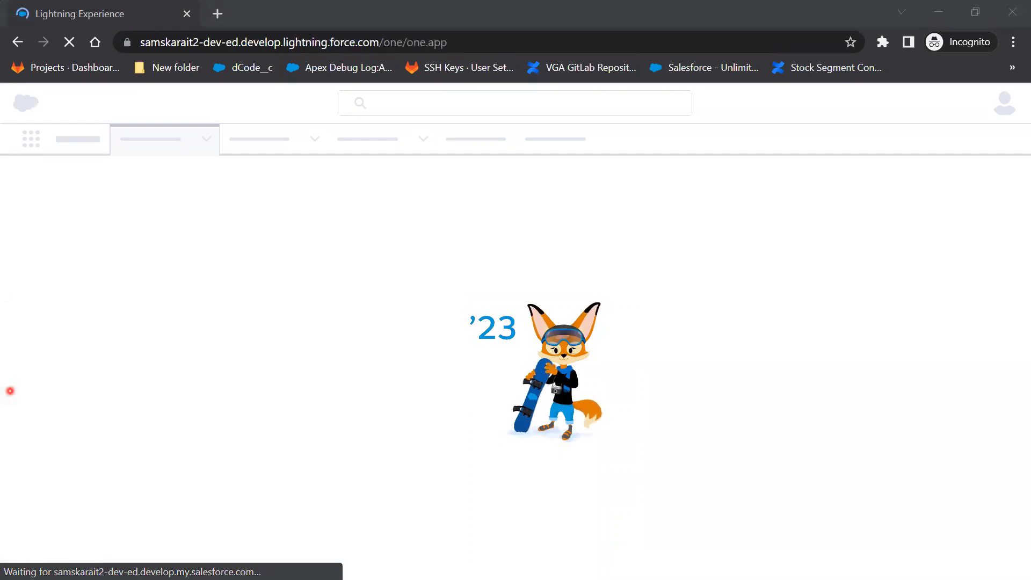
Move aside and close the leftover Reset Password window.
{"action": "key", "text": "alt+Tab"}
{"action": "left_click_drag", "start_coordinate": [911, 97], "coordinate": [697, 109]}
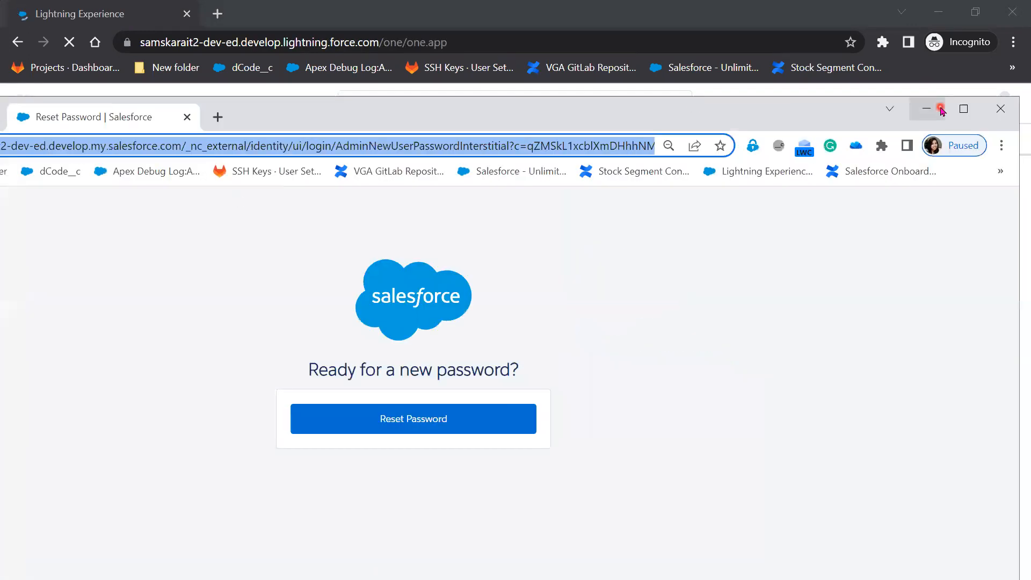
{"action": "key", "text": "alt+Tab"}
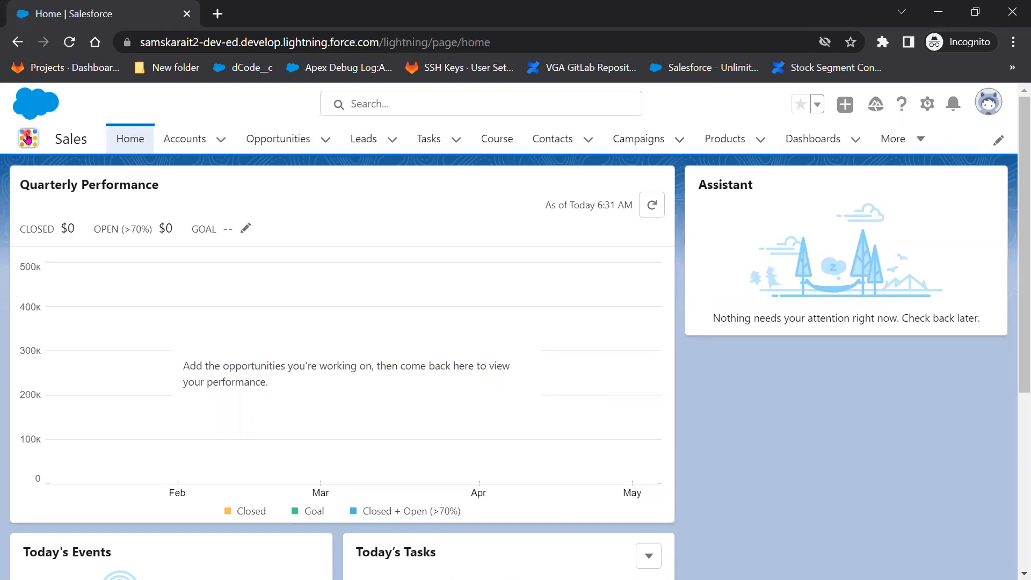
Review all of the test user's apps in the App Launcher, then minimize the private window.
{"action": "left_click", "coordinate": [28, 138]}
{"action": "left_click", "coordinate": [44, 428]}
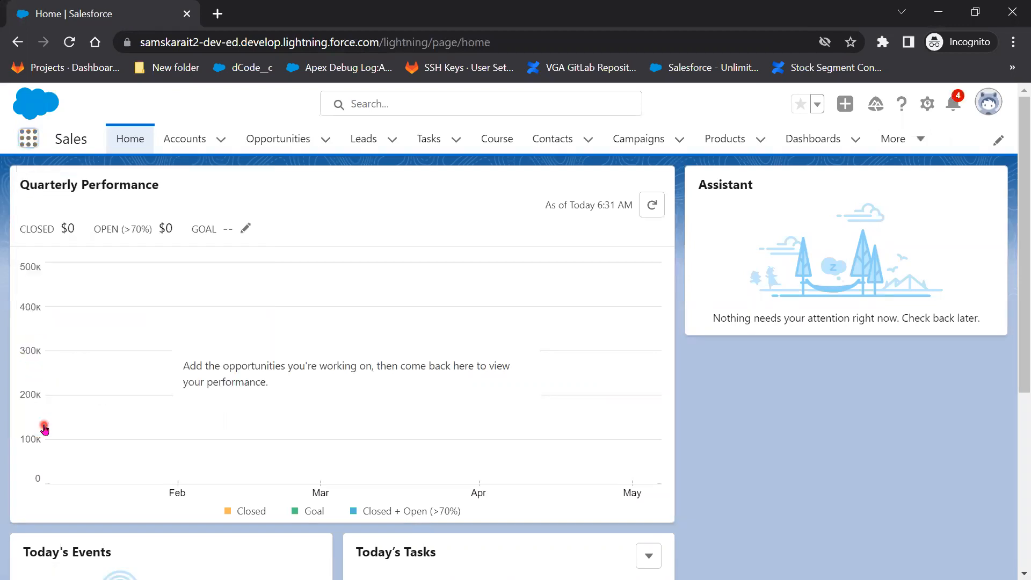
{"action": "scroll", "coordinate": [547, 380], "scroll_direction": "down", "scroll_amount": 3}
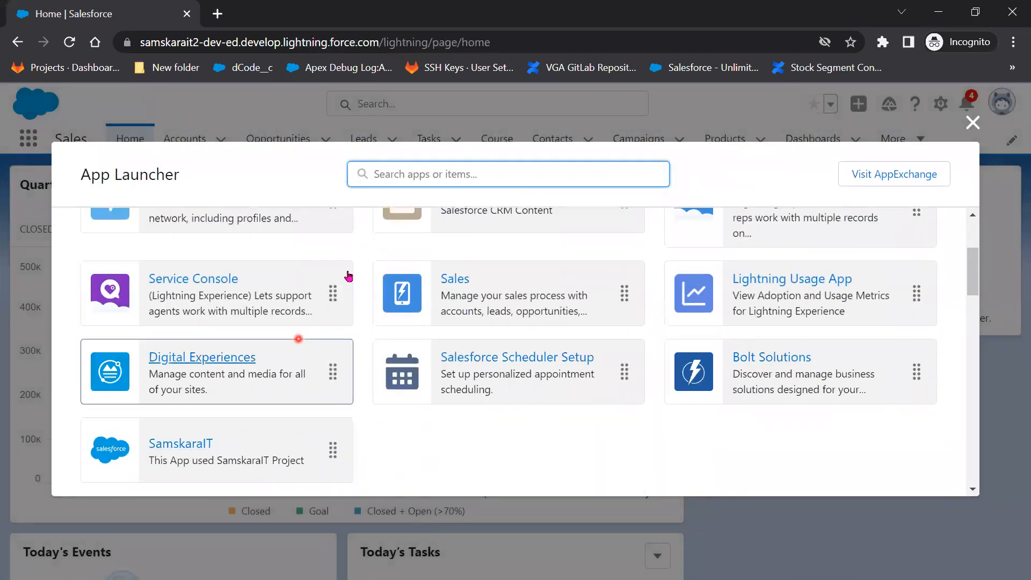
{"action": "scroll", "coordinate": [614, 409], "scroll_direction": "up", "scroll_amount": 3}
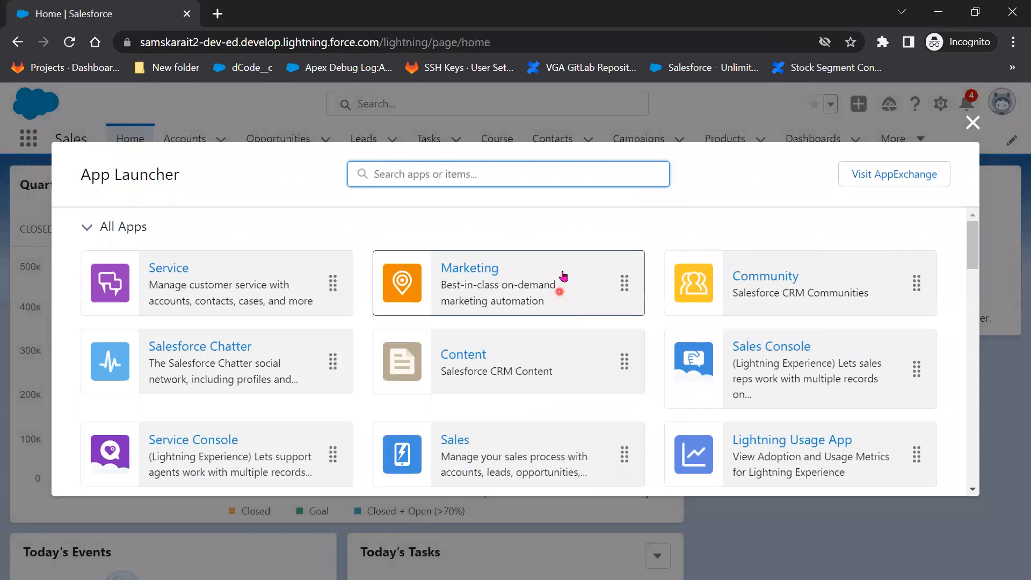
{"action": "left_click", "coordinate": [979, 125]}
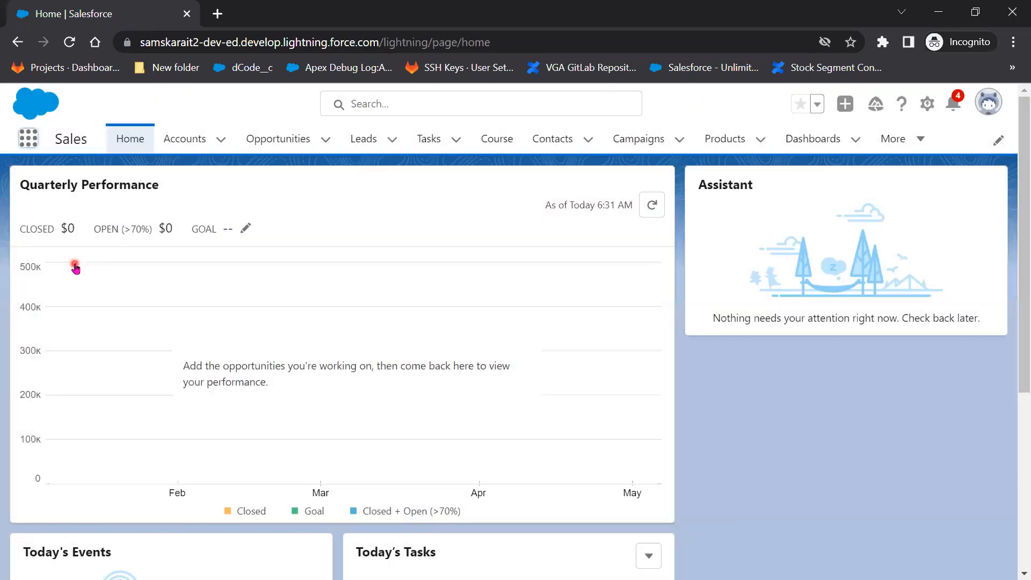
{"action": "left_click", "coordinate": [939, 13]}
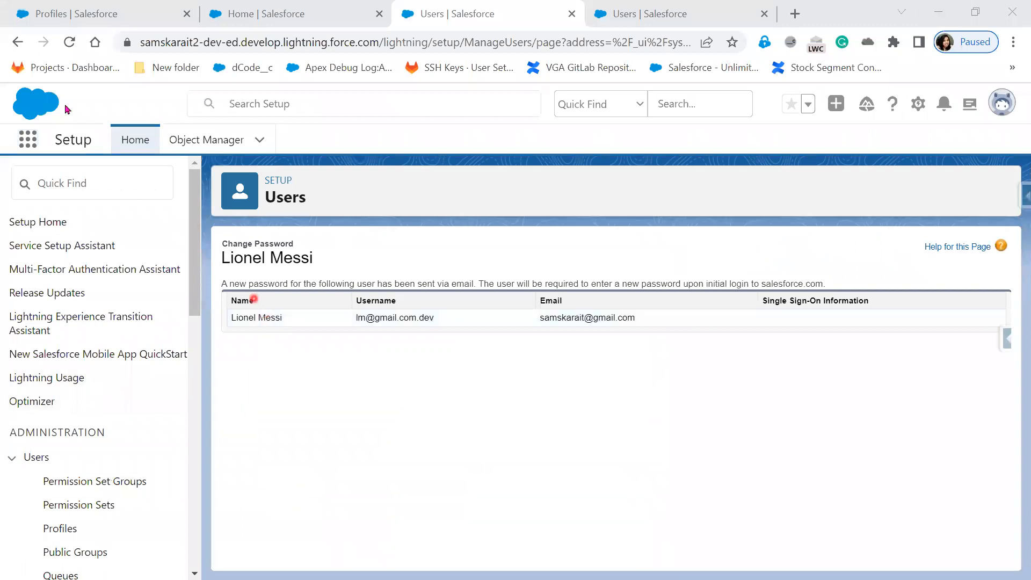
Edit the test user's record, choose the TATA Sales Admin profile, and save.
{"action": "scroll", "coordinate": [187, 414], "scroll_direction": "down", "scroll_amount": 5}
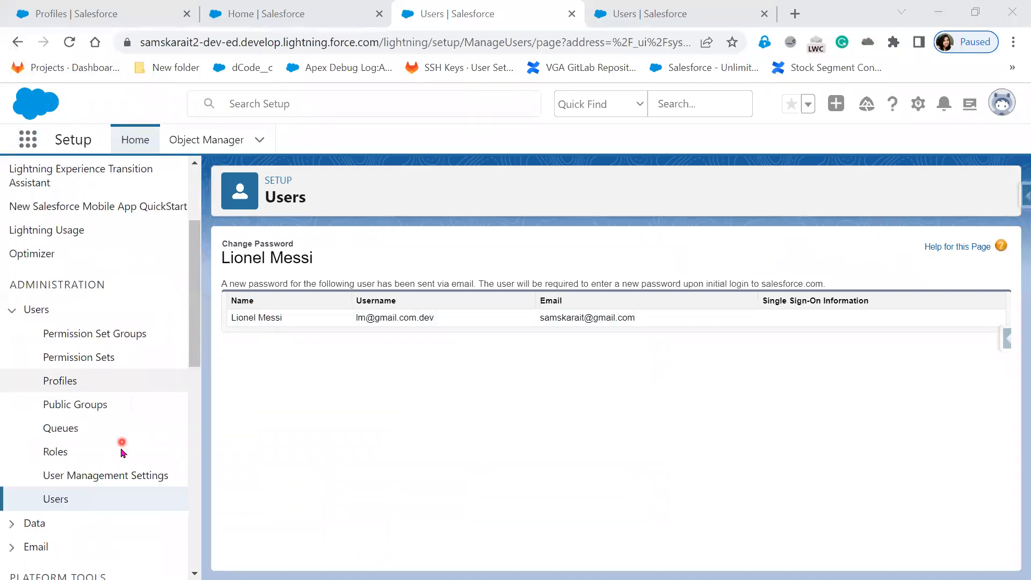
{"action": "left_click", "coordinate": [18, 42]}
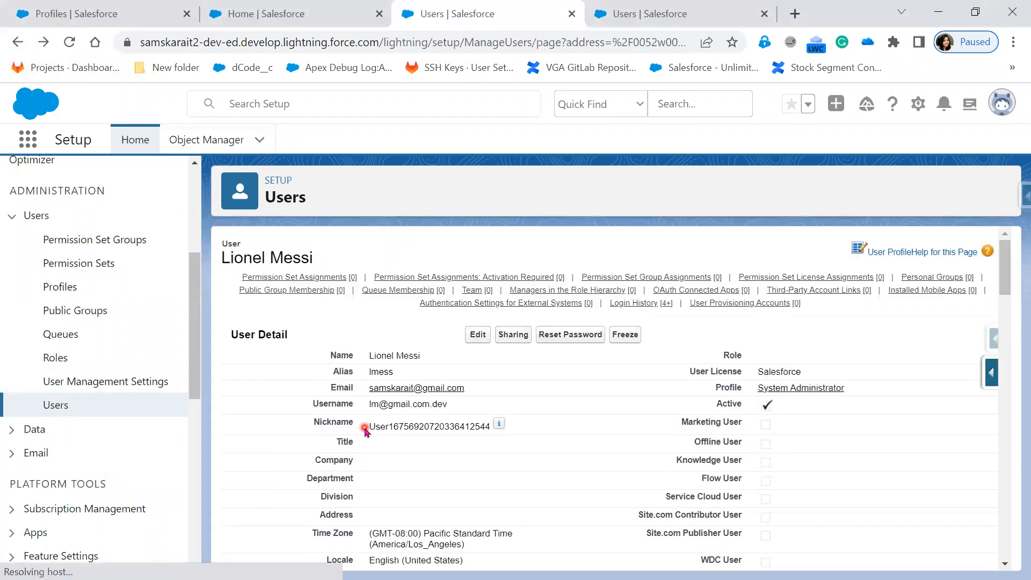
{"action": "left_click", "coordinate": [478, 335]}
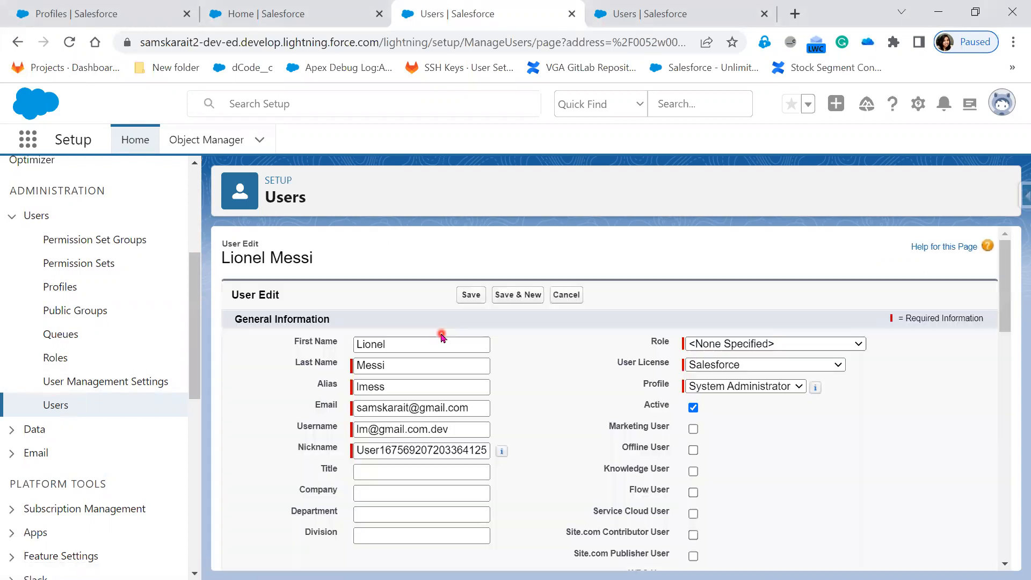
{"action": "left_click", "coordinate": [795, 394]}
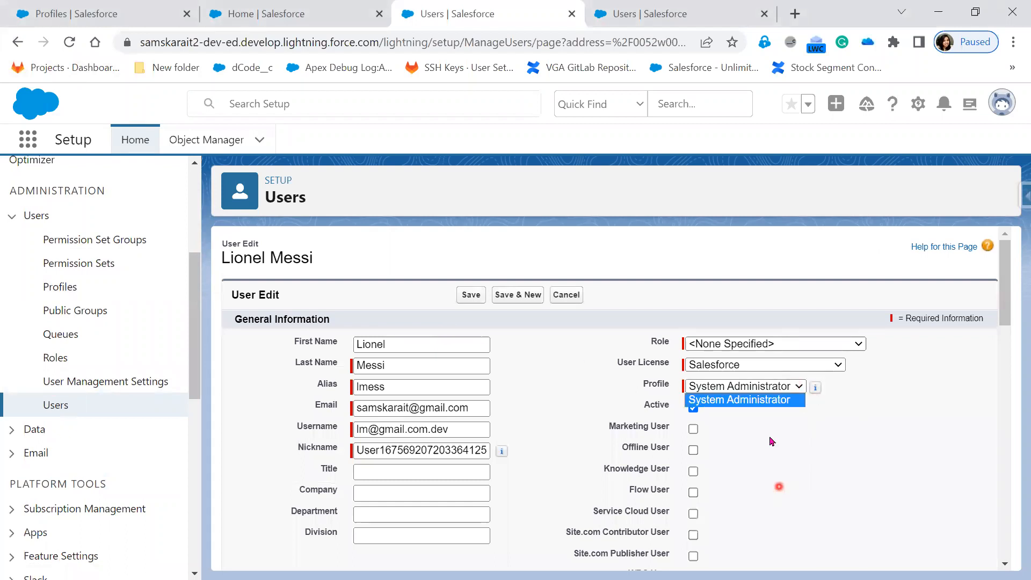
{"action": "left_click", "coordinate": [763, 386]}
{"action": "left_click", "coordinate": [762, 386]}
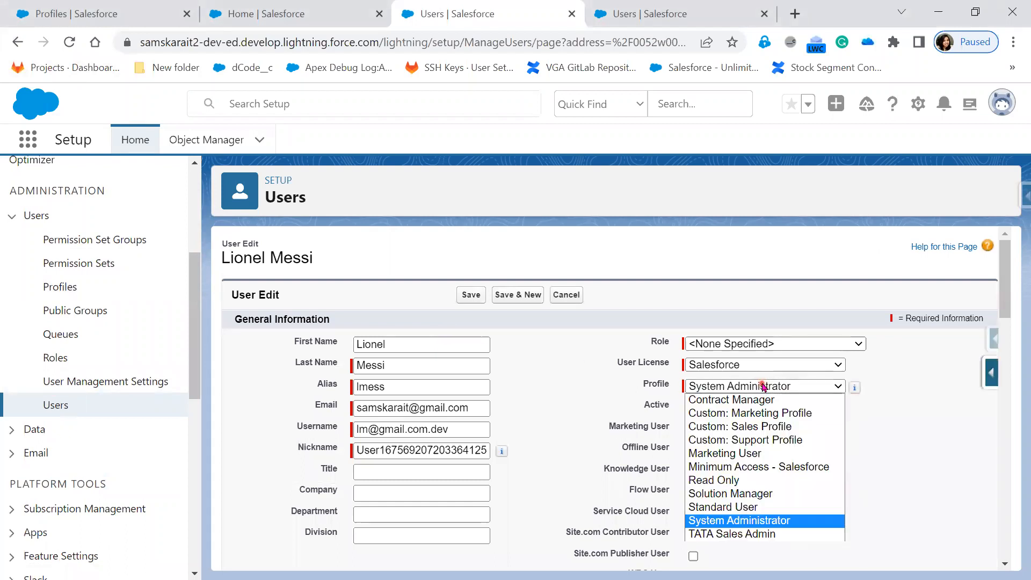
{"action": "left_click", "coordinate": [769, 535]}
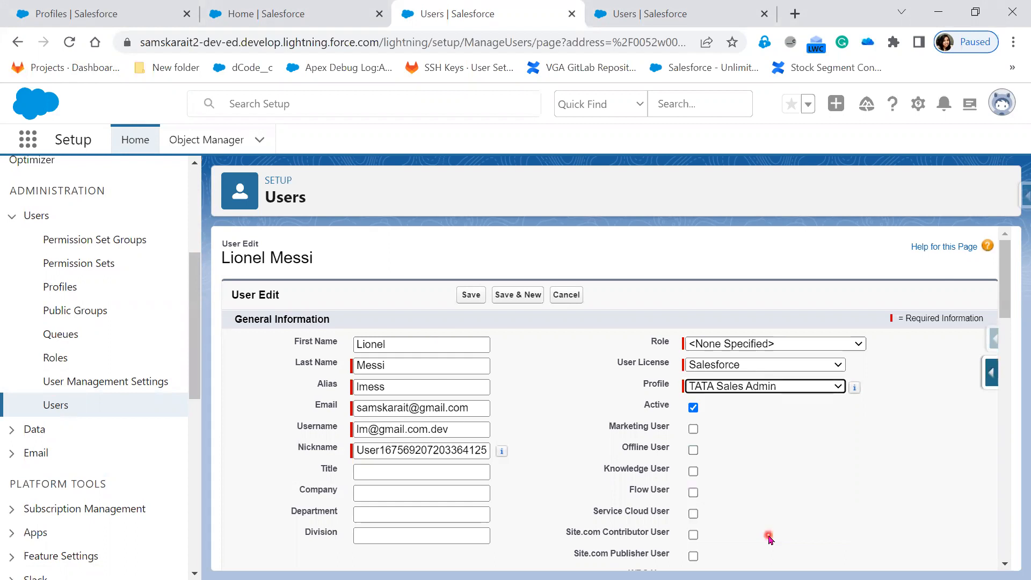
{"action": "left_click", "coordinate": [463, 301]}
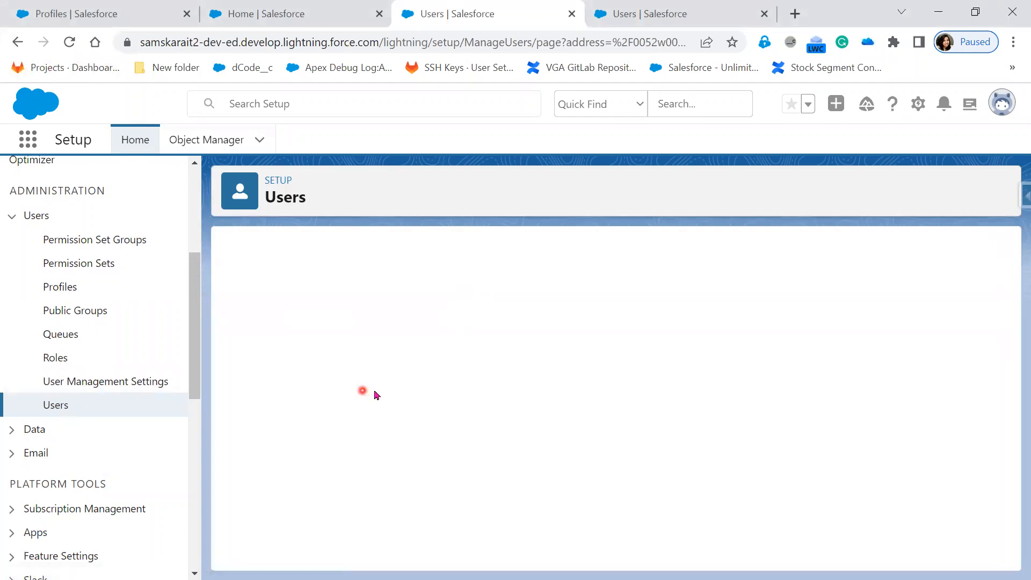
Select the user's name on the detail page and bring up the test user's private window.
{"action": "left_click_drag", "start_coordinate": [429, 361], "coordinate": [325, 356]}
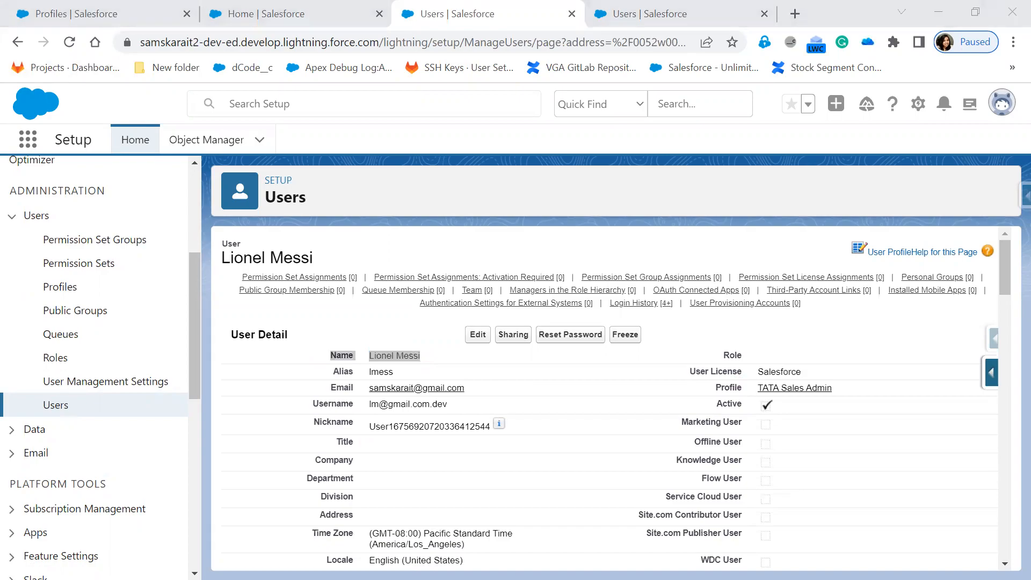
{"action": "key", "text": "alt+Tab"}
{"action": "left_click", "coordinate": [989, 109]}
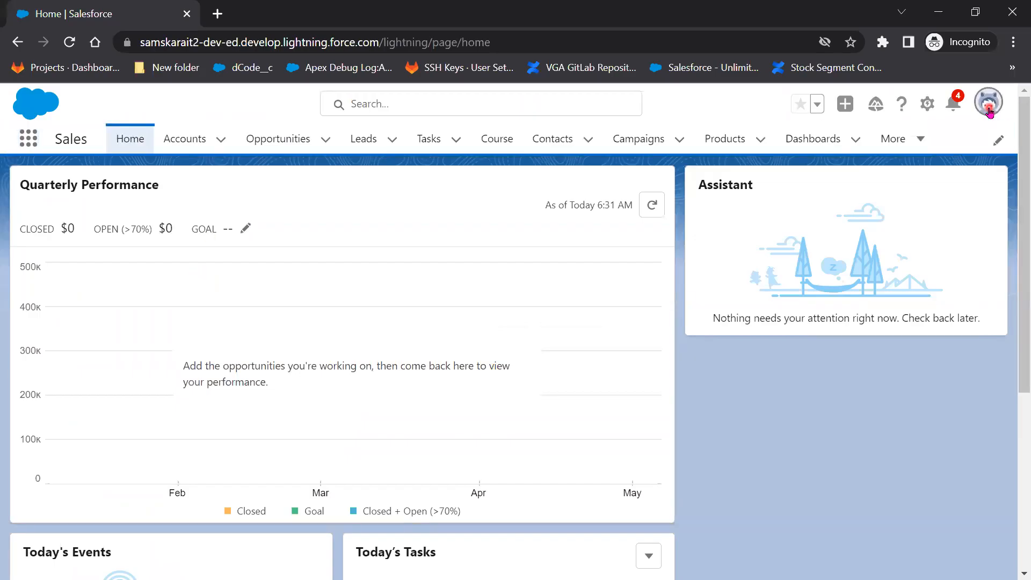
Check the test user's own profile page, then return to and reload their Home page.
{"action": "left_click", "coordinate": [990, 110]}
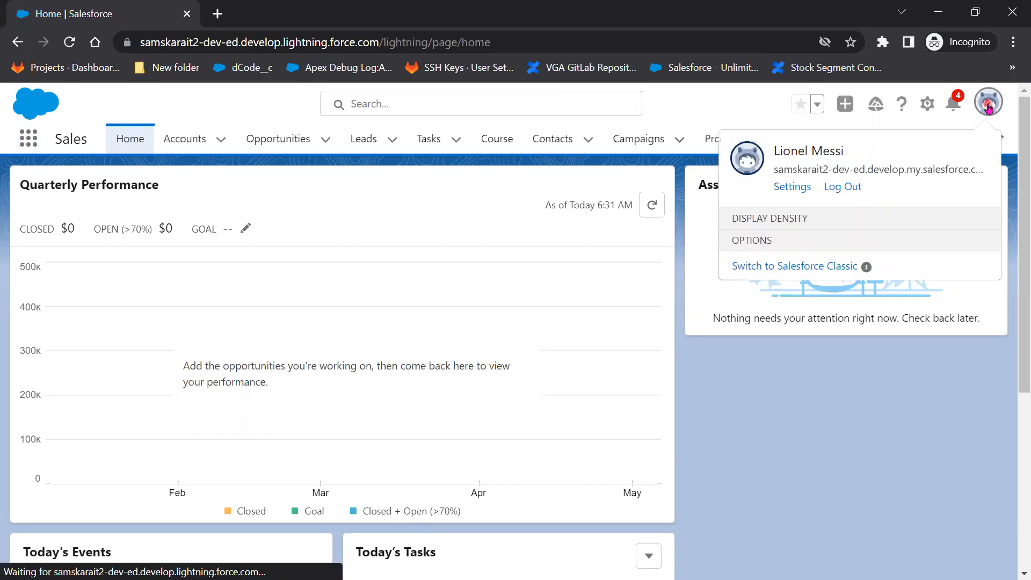
{"action": "left_click", "coordinate": [778, 151]}
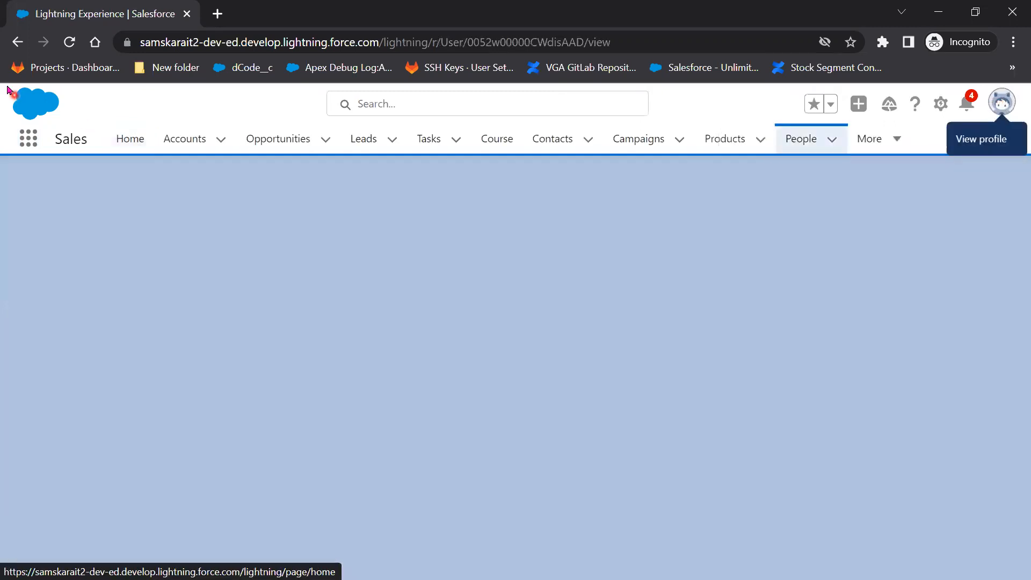
{"action": "left_click", "coordinate": [19, 42]}
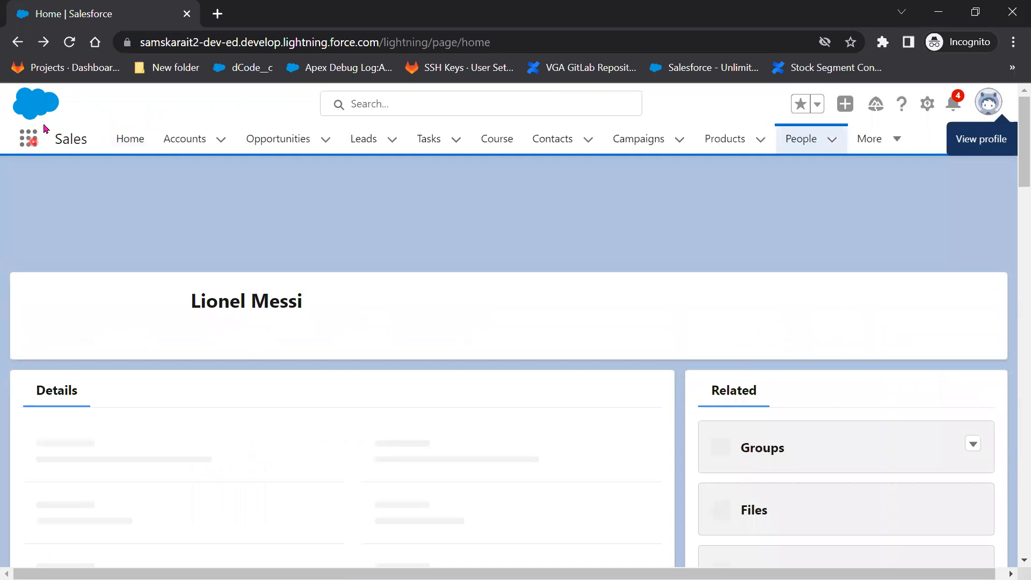
{"action": "left_click", "coordinate": [76, 48]}
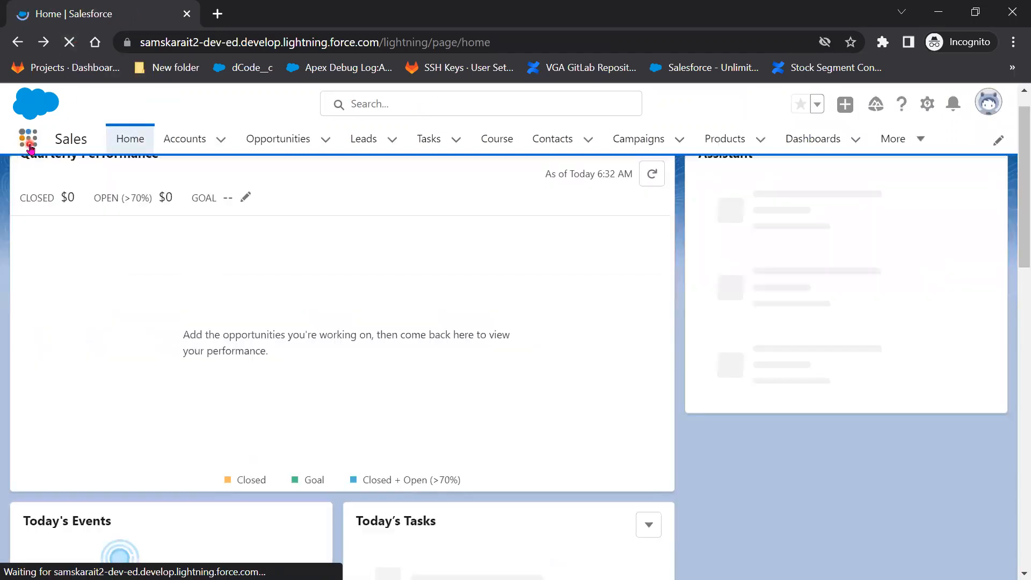
Open the test user's full App Launcher, which lists only Marketing and Sales.
{"action": "left_click", "coordinate": [29, 141]}
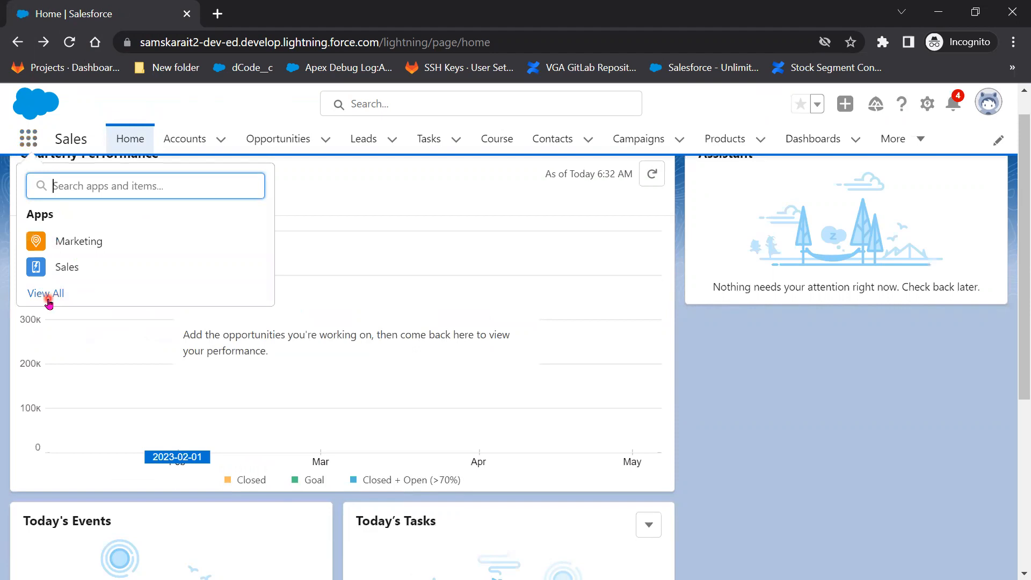
{"action": "left_click", "coordinate": [47, 294]}
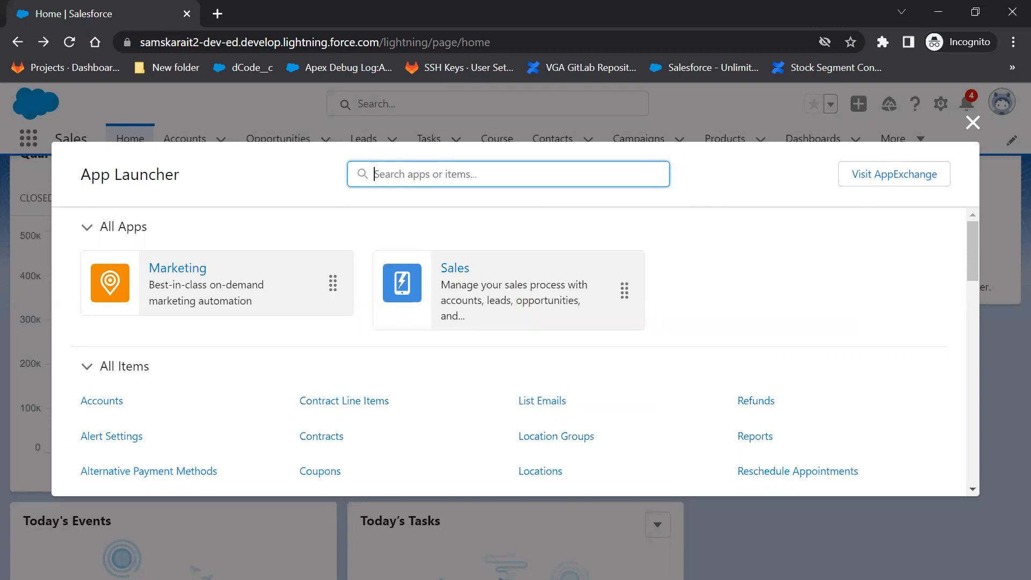
{"action": "key", "text": "alt+Tab"}
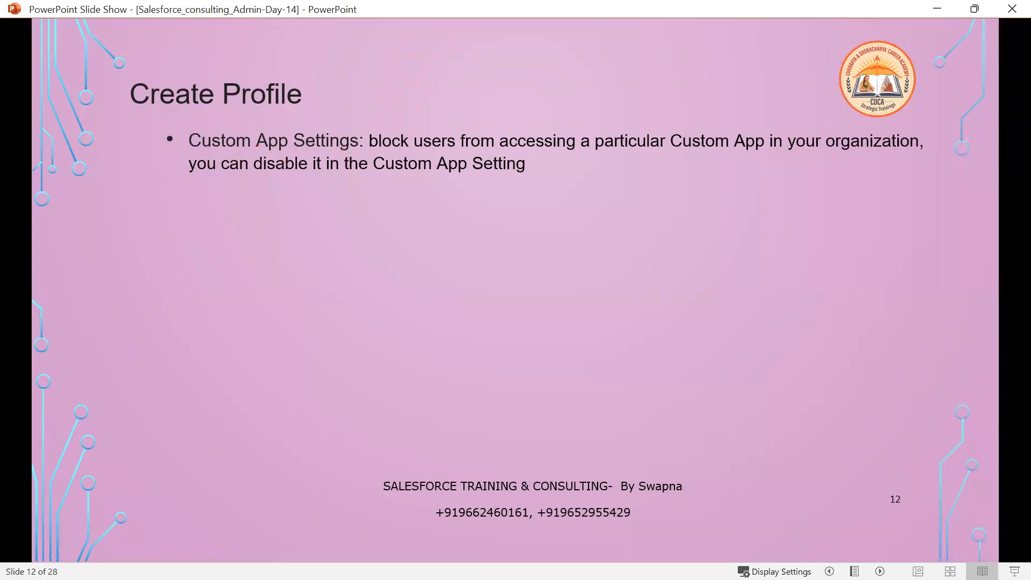
Leave the slides and minimize the test user's private window to reveal the admin's detail page.
{"action": "key", "text": "alt+Tab"}
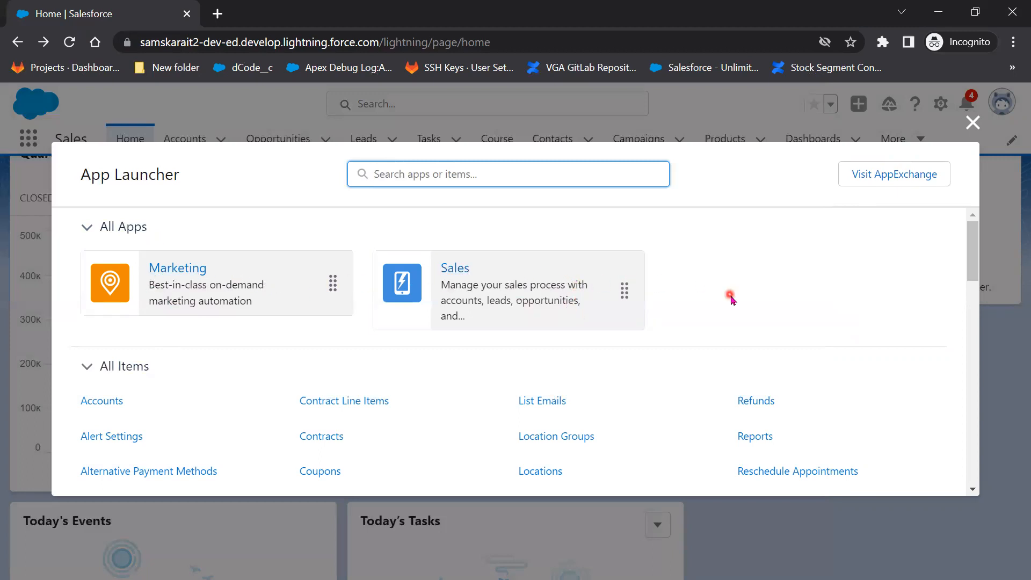
{"action": "left_click", "coordinate": [938, 11]}
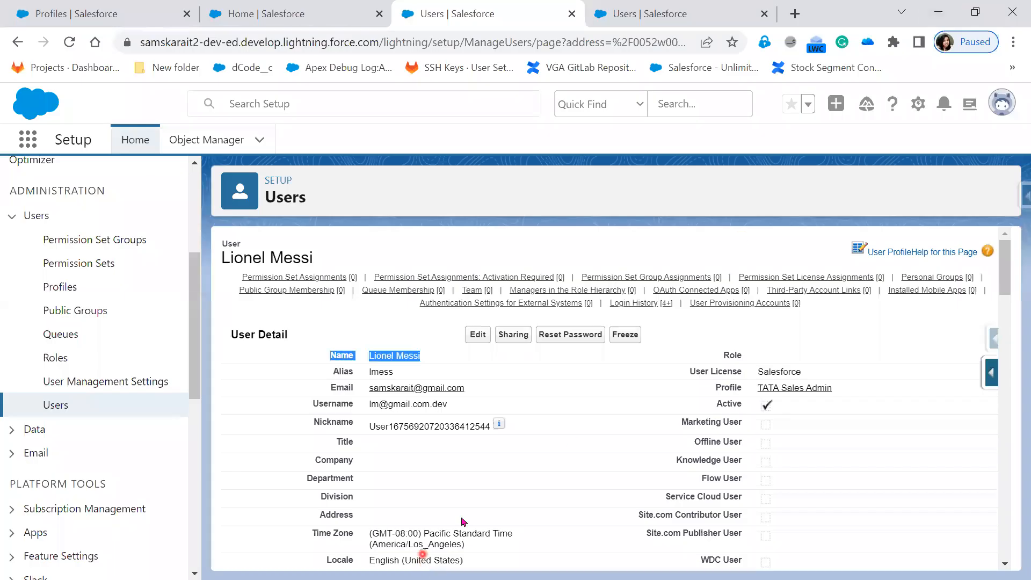
Edit the TATA Sales Admin profile and scroll to its Custom App Settings.
{"action": "left_click", "coordinate": [102, 13]}
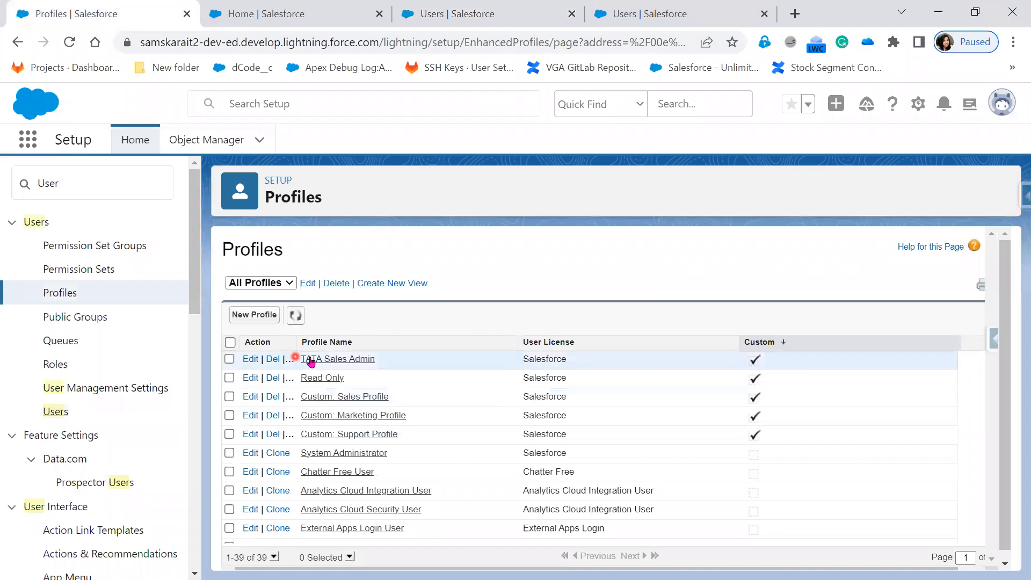
{"action": "left_click", "coordinate": [248, 358]}
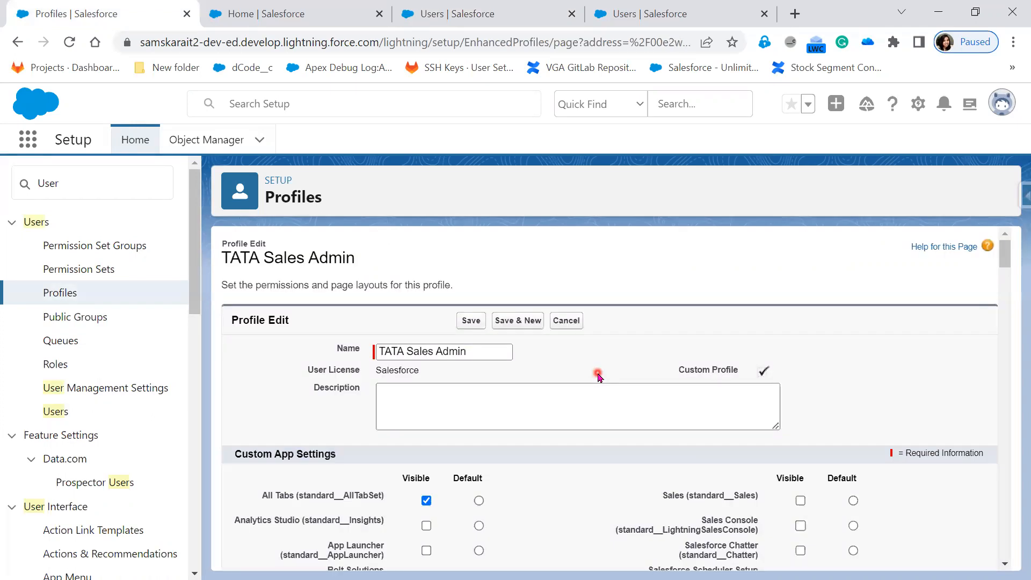
{"action": "scroll", "coordinate": [618, 485], "scroll_direction": "down", "scroll_amount": 6}
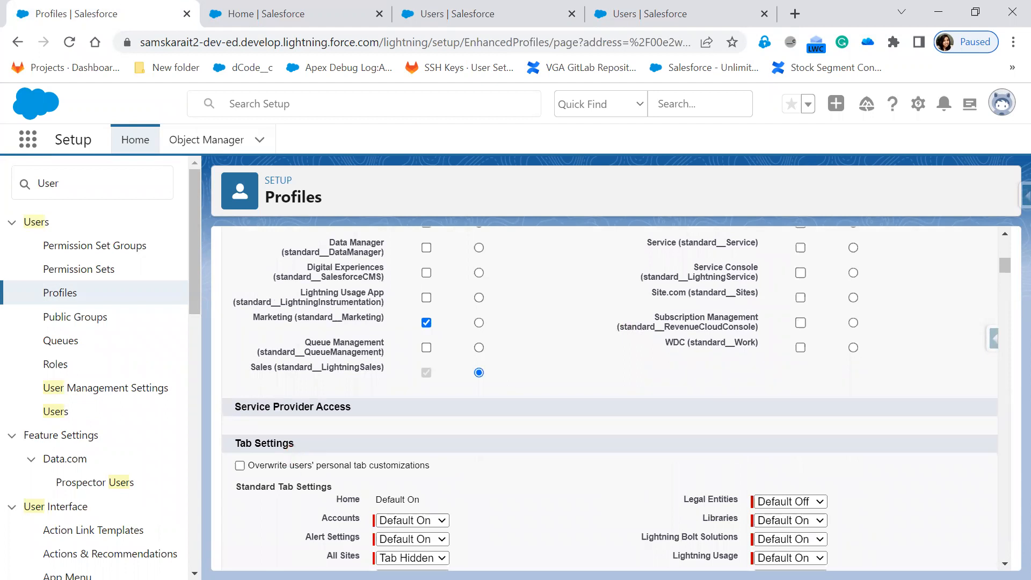
Advance the Create Profile slide to reveal the Visible, Default and Tab Settings bullets.
{"action": "key", "text": "alt+Tab"}
{"action": "left_click", "coordinate": [310, 453]}
{"action": "left_click", "coordinate": [310, 452]}
{"action": "left_click", "coordinate": [310, 452]}
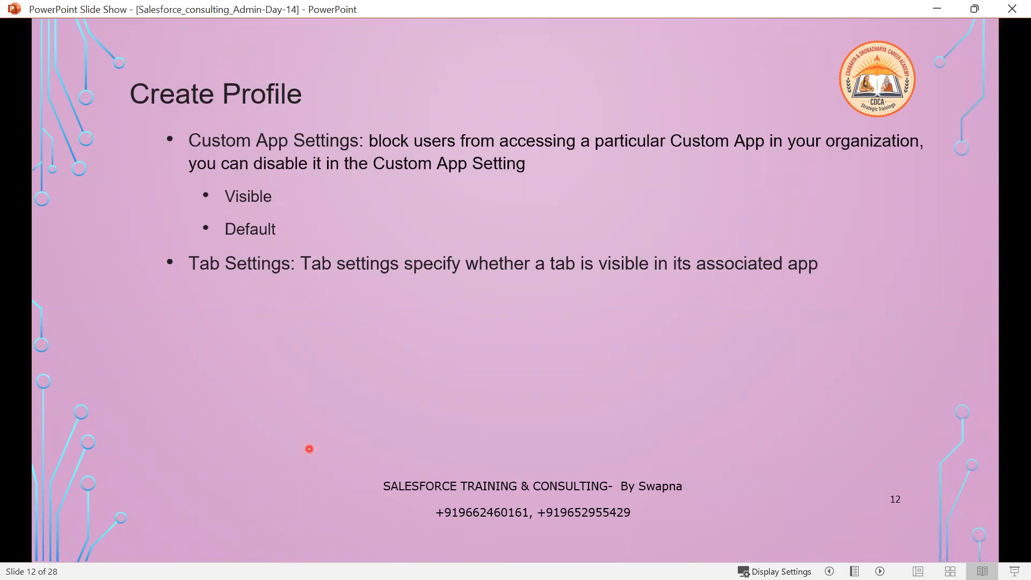
Reveal the 'Default On' Tab Settings sub-bullet, then return to the test user's App Launcher.
{"action": "key", "text": "Right"}
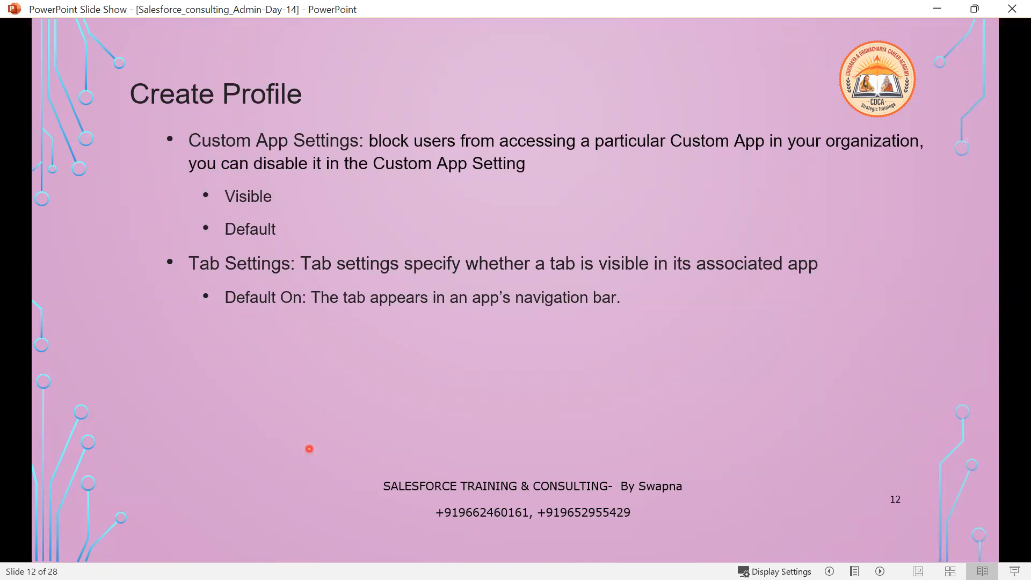
{"action": "key", "text": "alt+Tab"}
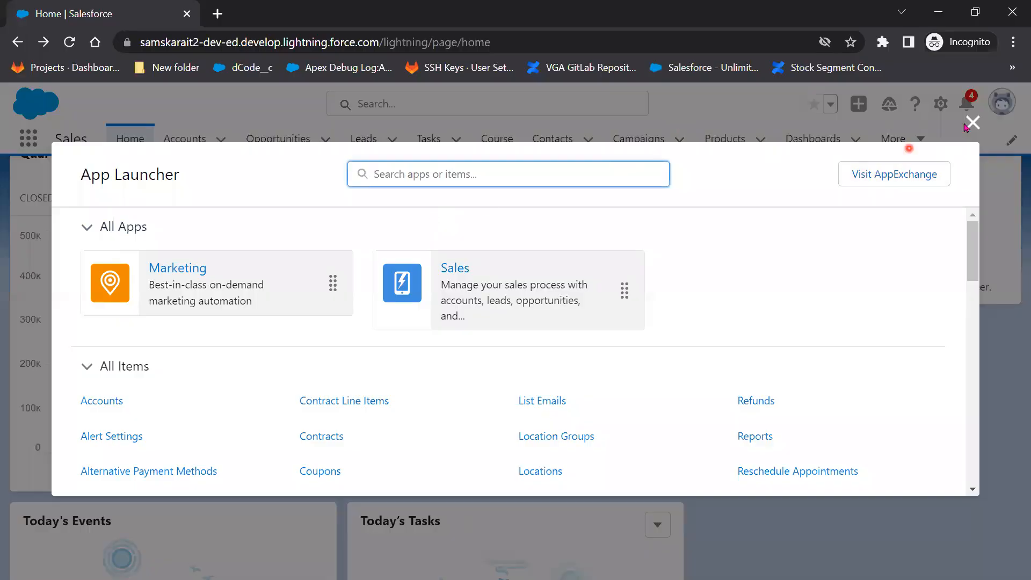
Close the test user's App Launcher, minimize Chrome, and reveal the 'Default Off' sub-bullet.
{"action": "left_click", "coordinate": [972, 121]}
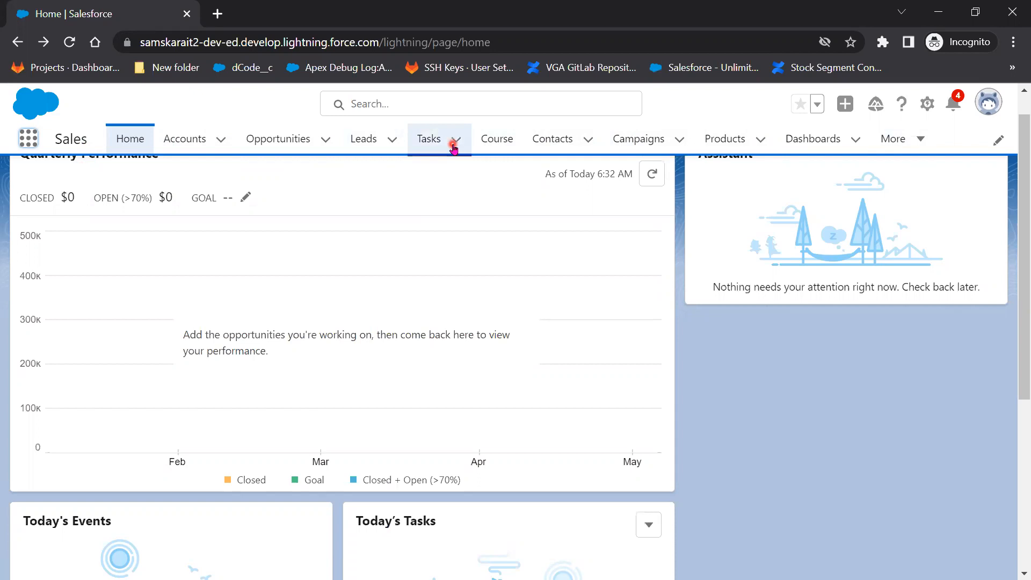
{"action": "left_click", "coordinate": [946, 11]}
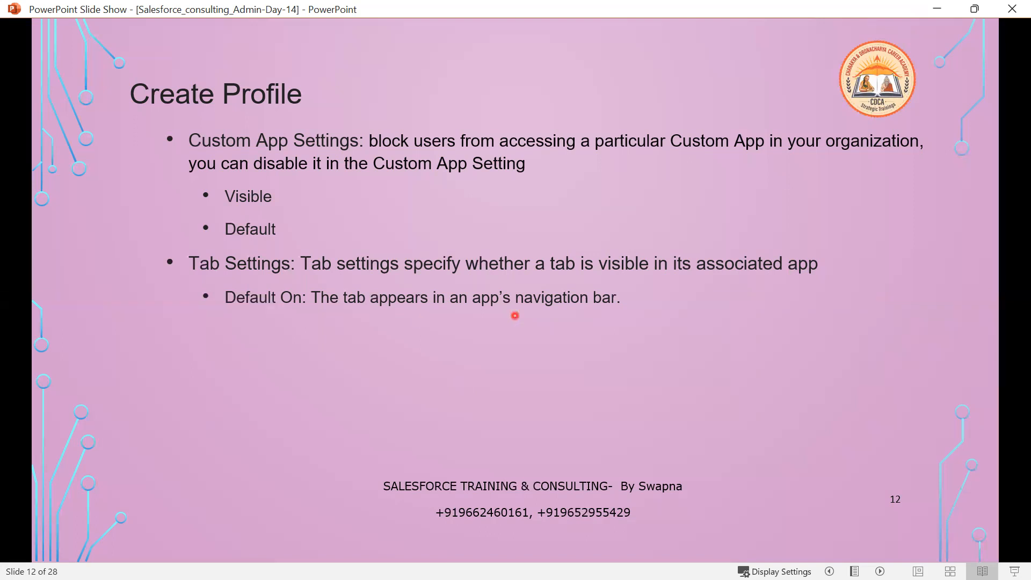
{"action": "left_click", "coordinate": [524, 390]}
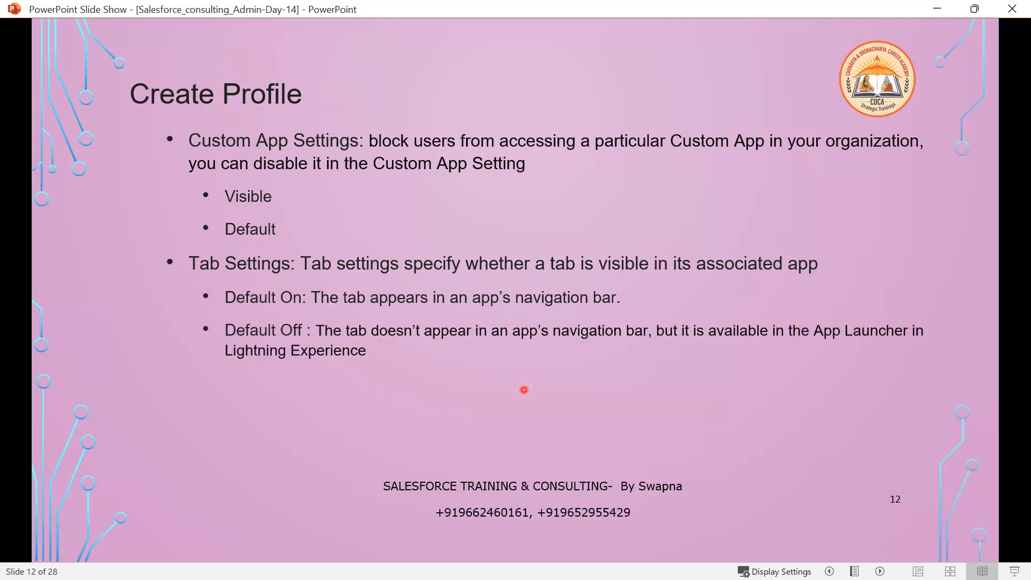
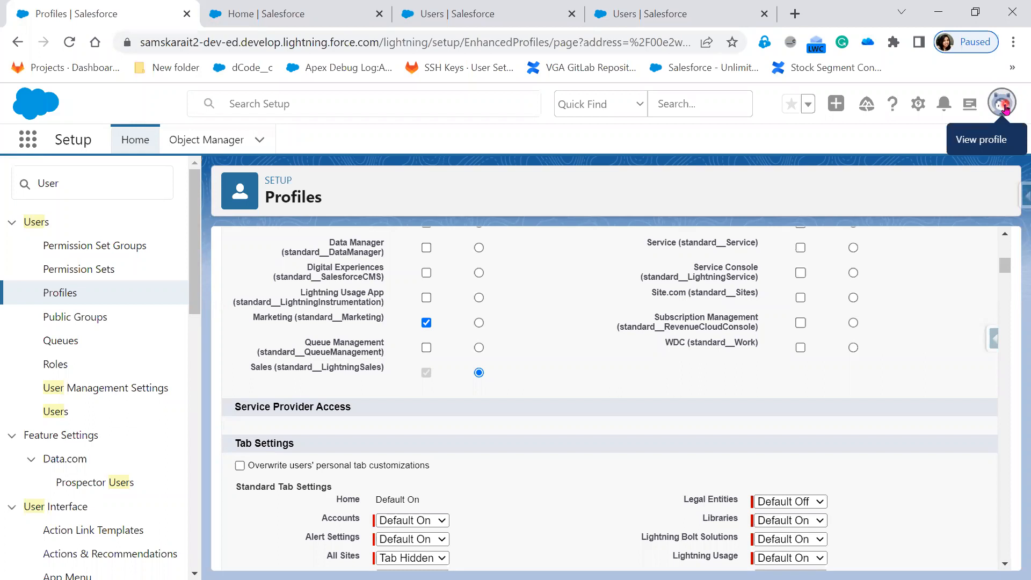
Dismiss the profile menu and scroll the profile edit page down to the Tasks tab setting.
{"action": "left_click", "coordinate": [1006, 108]}
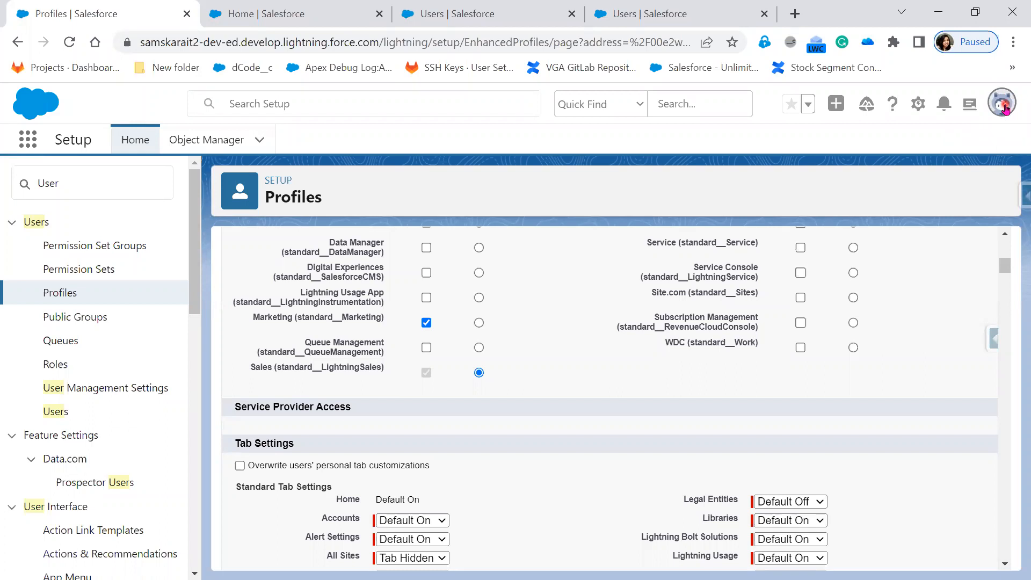
{"action": "left_click", "coordinate": [1004, 110]}
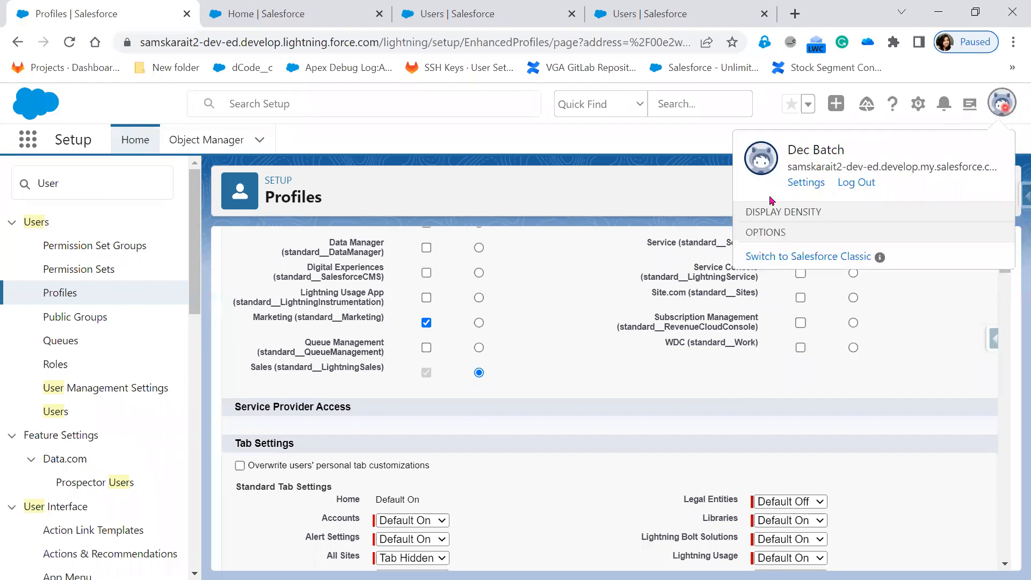
{"action": "left_click", "coordinate": [383, 140]}
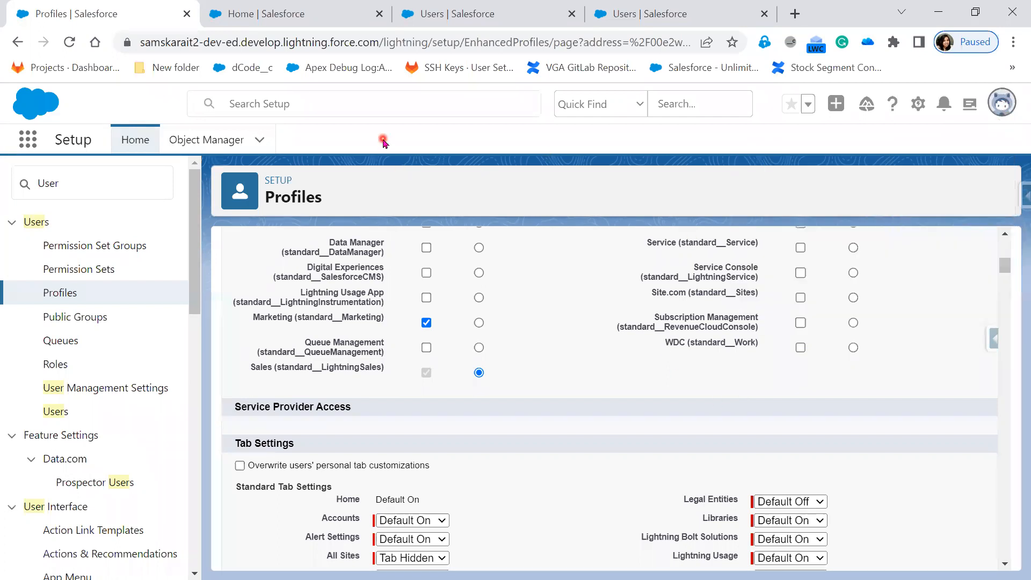
{"action": "scroll", "coordinate": [541, 510], "scroll_direction": "down", "scroll_amount": 3}
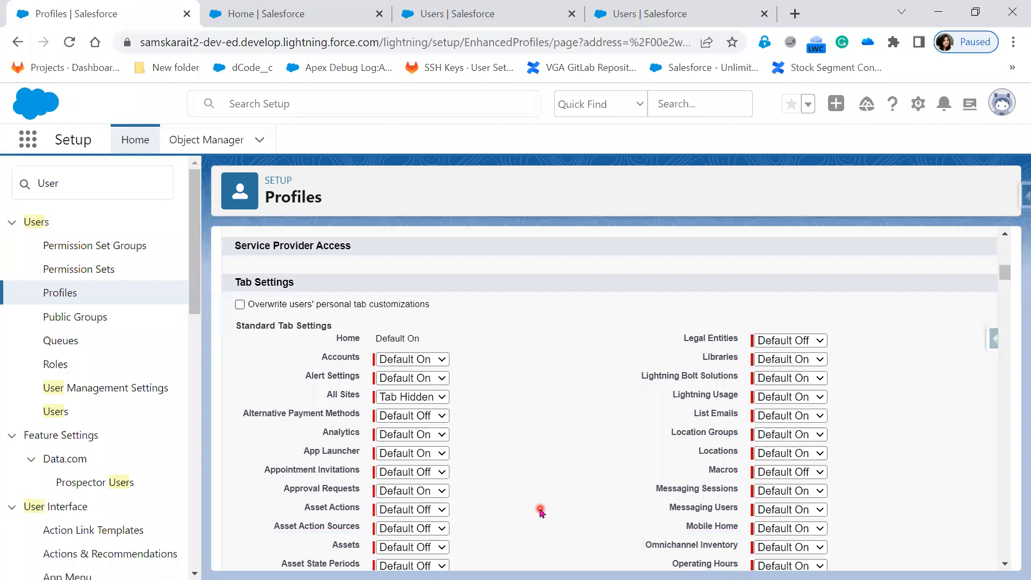
{"action": "scroll", "coordinate": [540, 511], "scroll_direction": "down", "scroll_amount": 3}
{"action": "scroll", "coordinate": [540, 510], "scroll_direction": "down", "scroll_amount": 7}
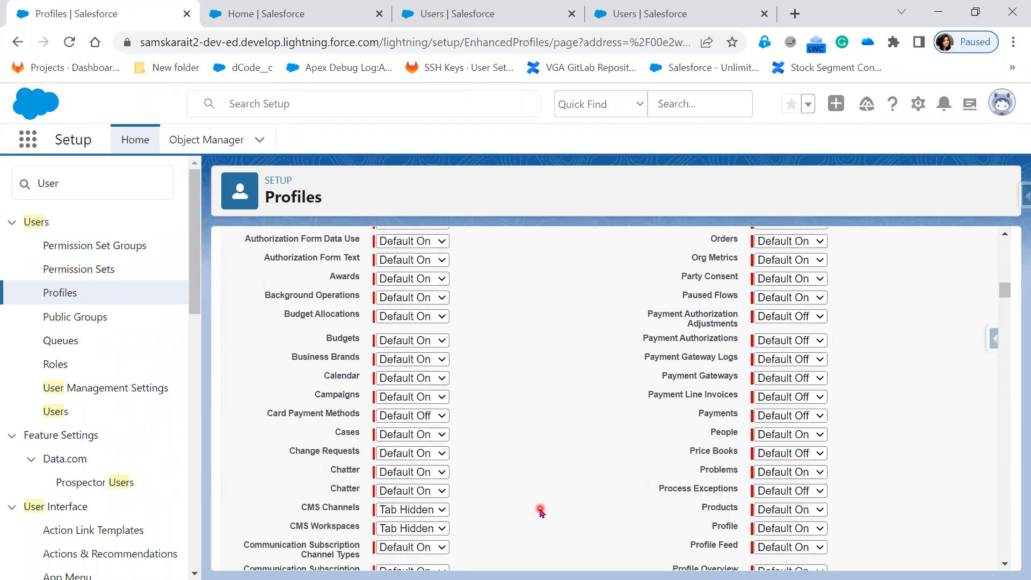
{"action": "scroll", "coordinate": [542, 511], "scroll_direction": "down", "scroll_amount": 8}
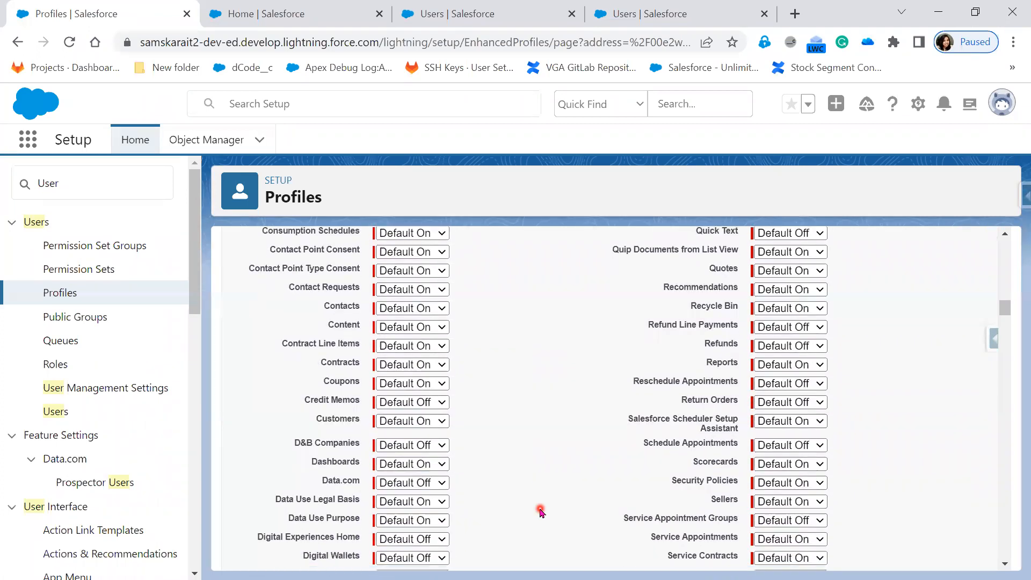
{"action": "scroll", "coordinate": [540, 511], "scroll_direction": "down", "scroll_amount": 1}
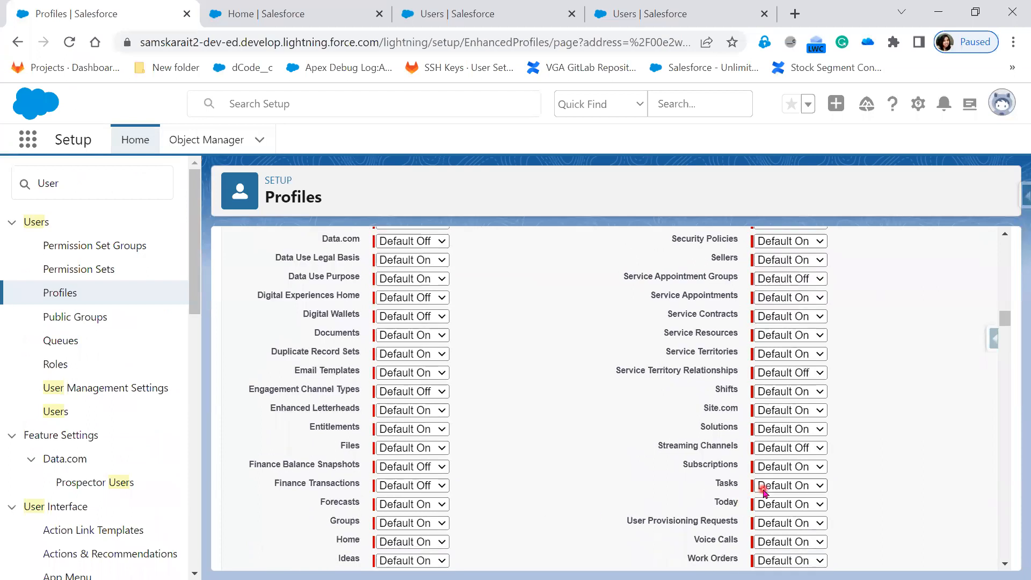
Set the Tasks tab to Default Off and save the TATA Sales Admin profile.
{"action": "left_click", "coordinate": [764, 487]}
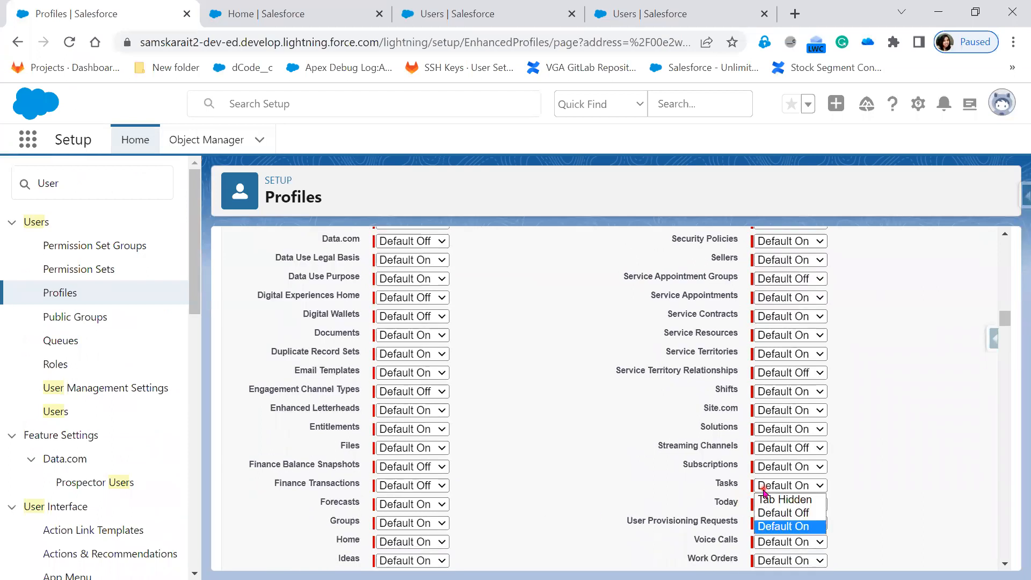
{"action": "left_click", "coordinate": [785, 513]}
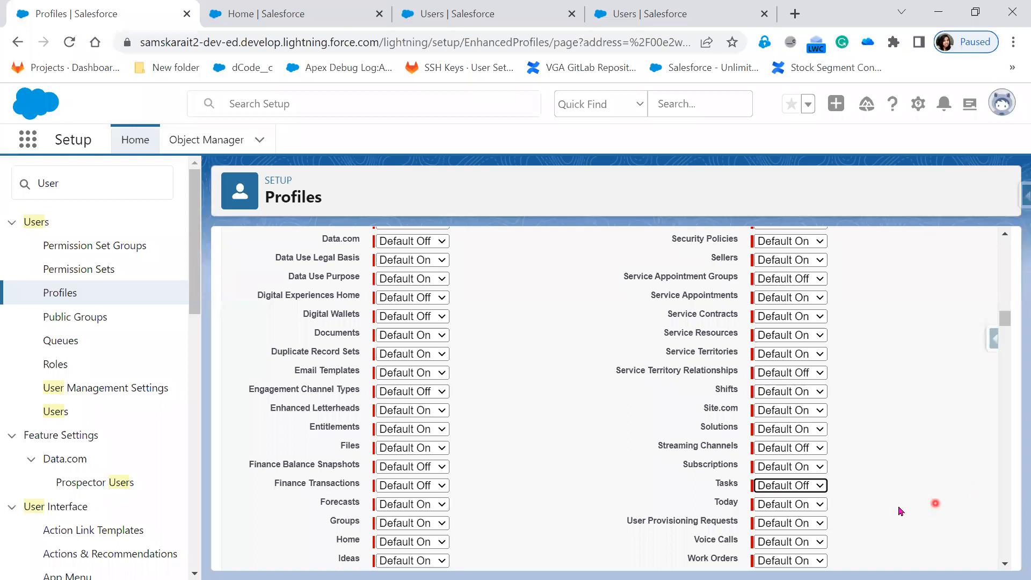
{"action": "left_click", "coordinate": [817, 486]}
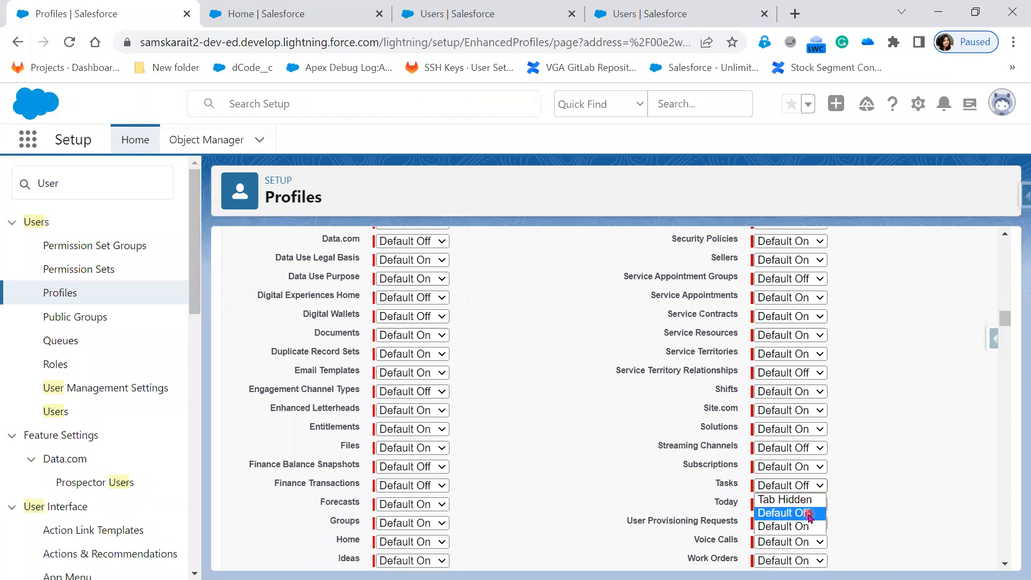
{"action": "left_click", "coordinate": [907, 505]}
{"action": "scroll", "coordinate": [963, 374], "scroll_direction": "up", "scroll_amount": 1}
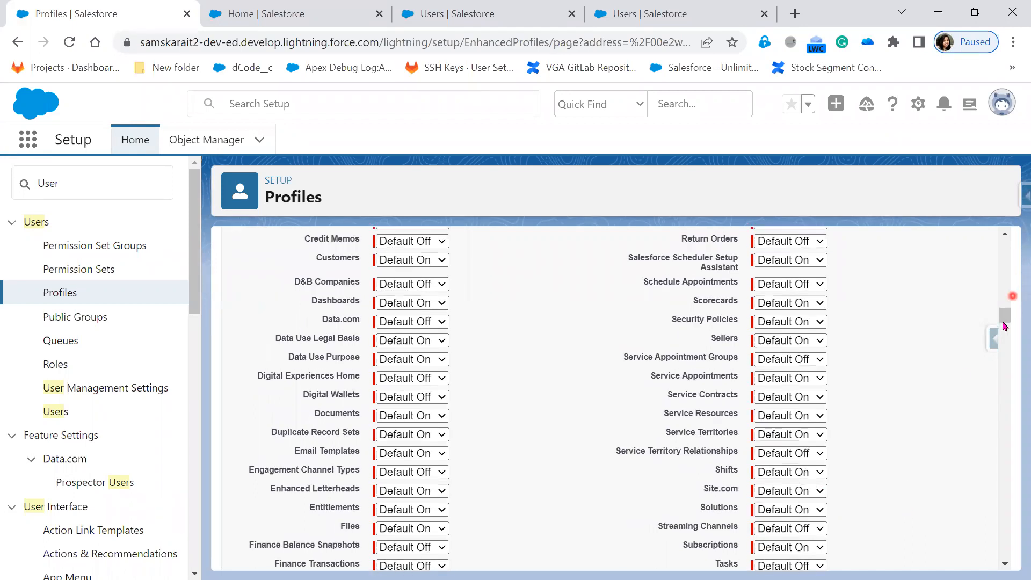
{"action": "left_click_drag", "start_coordinate": [1004, 319], "coordinate": [1004, 238]}
{"action": "left_click", "coordinate": [465, 321]}
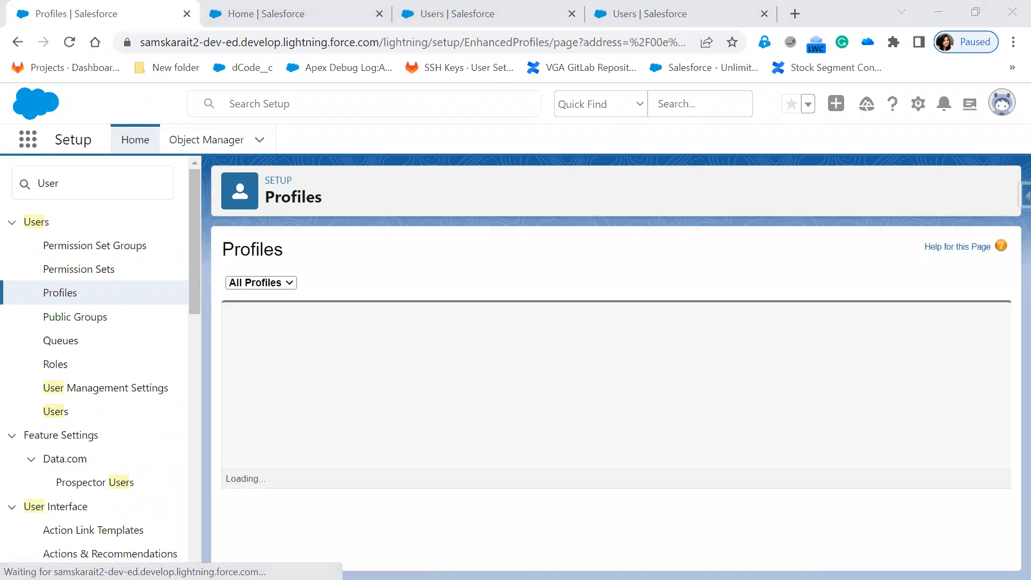
Reload the test user's Sales Home and bring up the App Launcher's View All list.
{"action": "key", "text": "alt+Tab"}
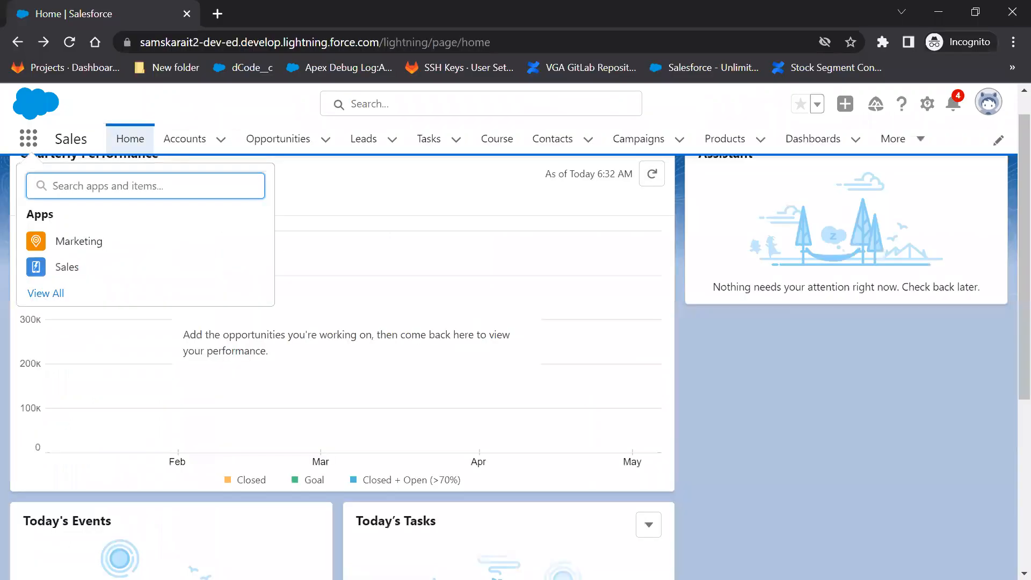
{"action": "left_click", "coordinate": [986, 112]}
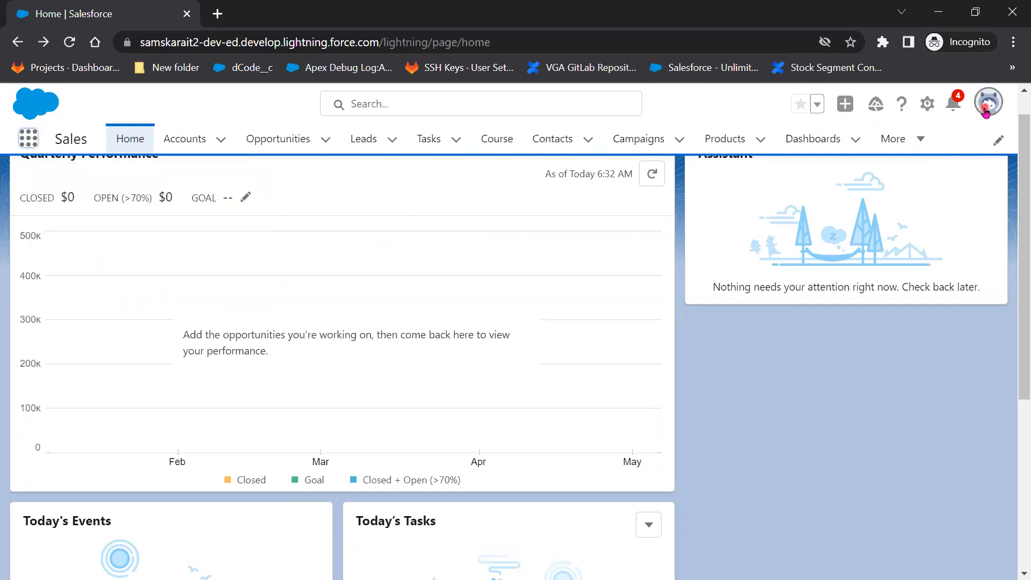
{"action": "left_click", "coordinate": [69, 48]}
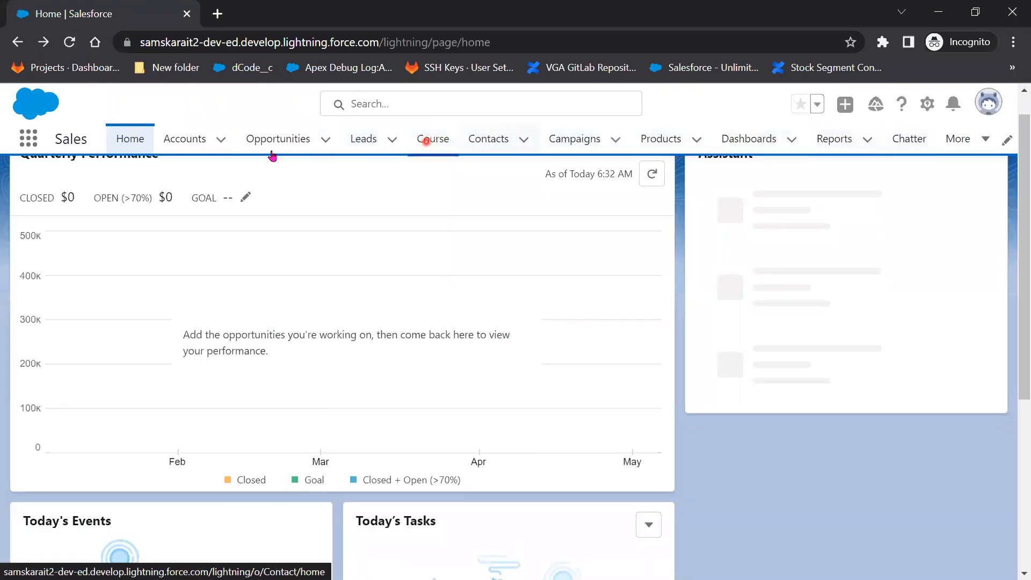
{"action": "left_click", "coordinate": [24, 141]}
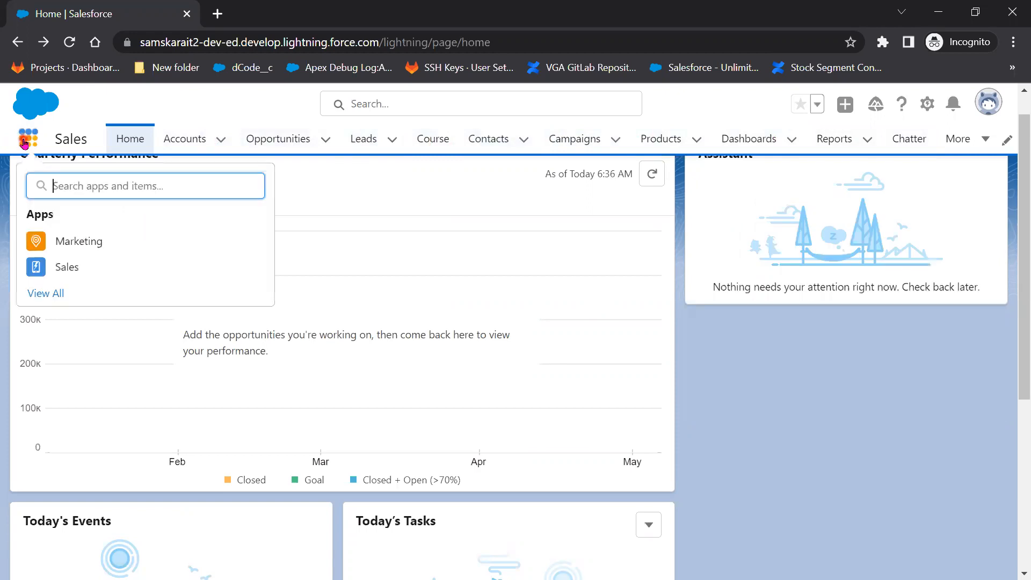
{"action": "left_click", "coordinate": [41, 294]}
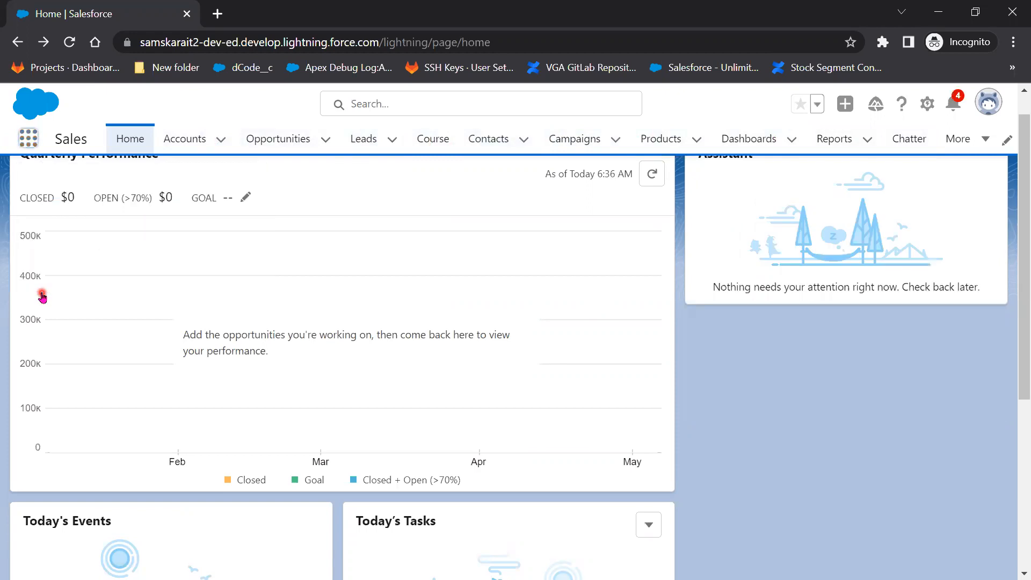
Scroll the full apps list for Tasks, then reopen TATA Sales Admin for editing in the admin window.
{"action": "scroll", "coordinate": [752, 457], "scroll_direction": "down", "scroll_amount": 3}
{"action": "scroll", "coordinate": [752, 456], "scroll_direction": "down", "scroll_amount": 7}
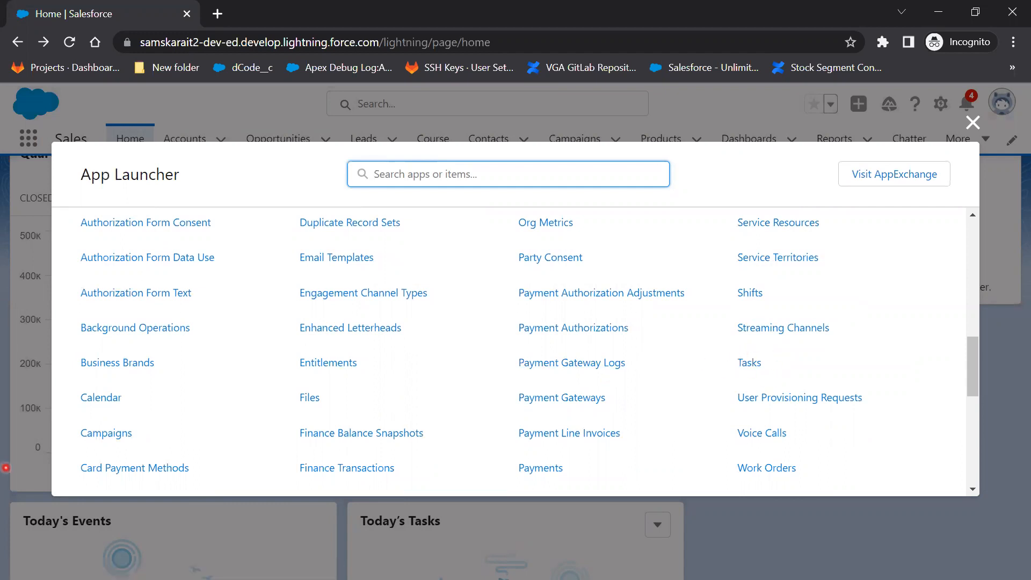
{"action": "left_click", "coordinate": [6, 468]}
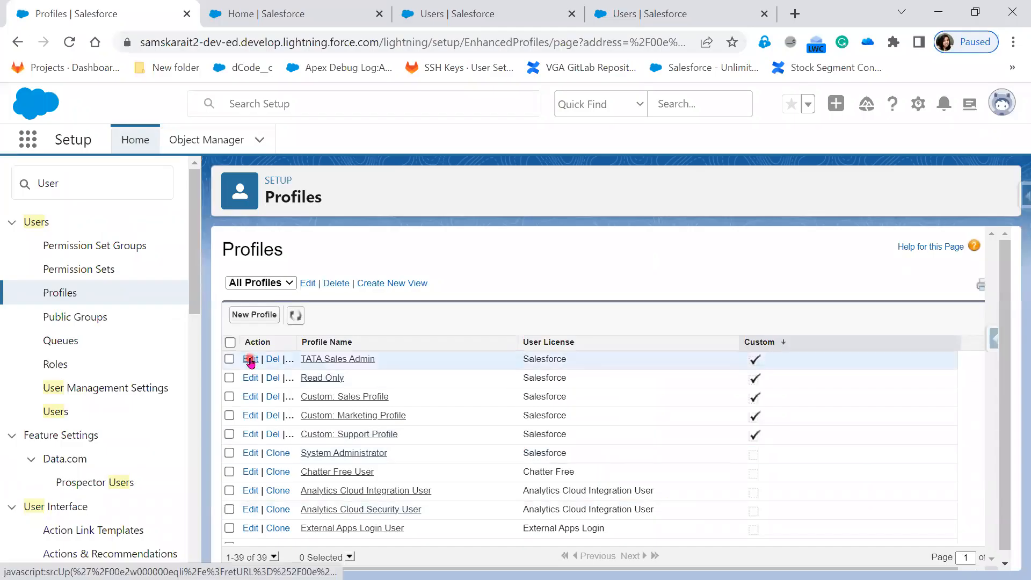
{"action": "left_click", "coordinate": [250, 363]}
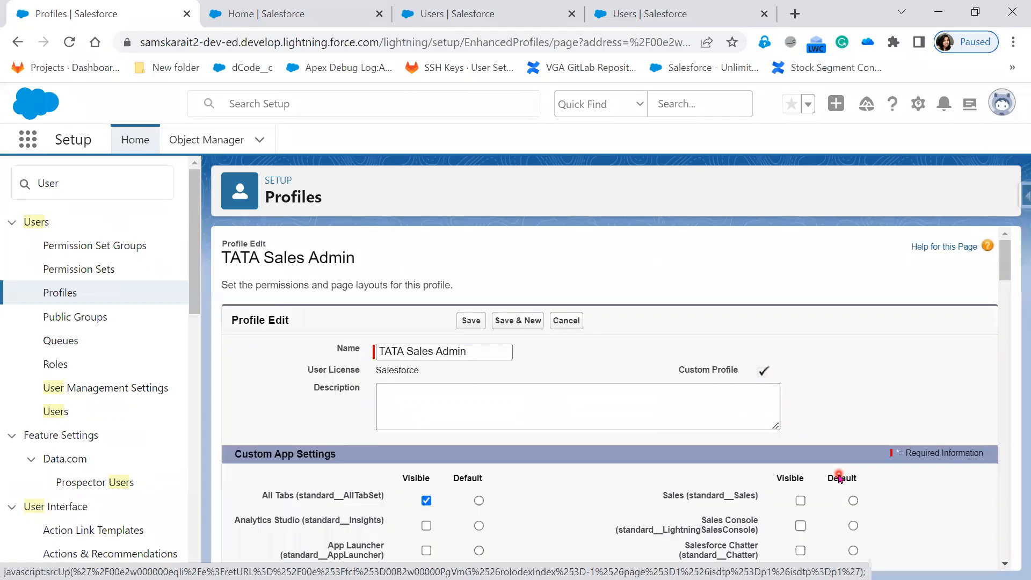
Set the Tasks tab to Tab Hidden and save the TATA Sales Admin profile.
{"action": "scroll", "coordinate": [873, 499], "scroll_direction": "down", "scroll_amount": 5}
{"action": "scroll", "coordinate": [876, 515], "scroll_direction": "down", "scroll_amount": 10}
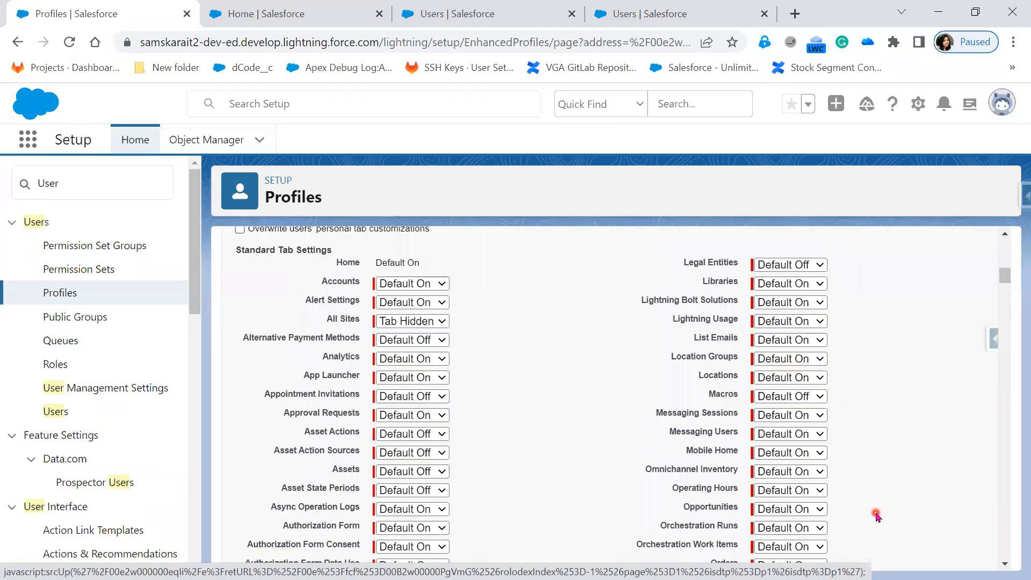
{"action": "scroll", "coordinate": [876, 515], "scroll_direction": "down", "scroll_amount": 10}
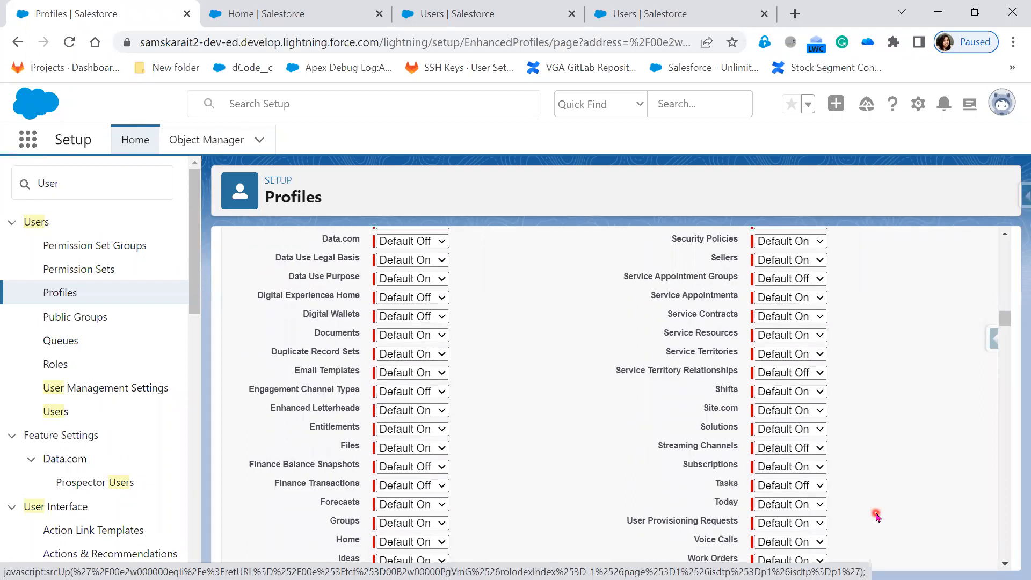
{"action": "left_click", "coordinate": [805, 487]}
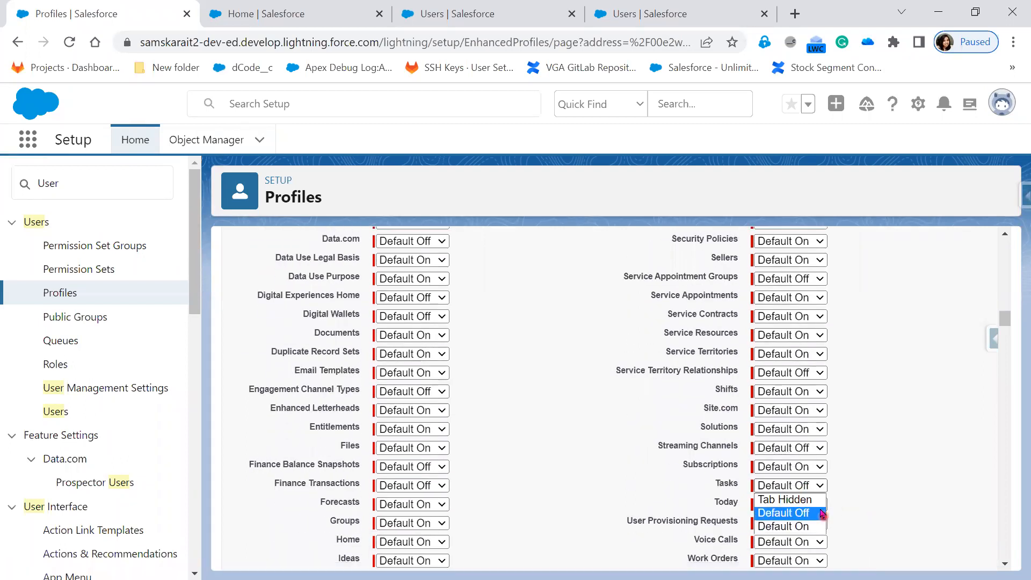
{"action": "left_click", "coordinate": [787, 499]}
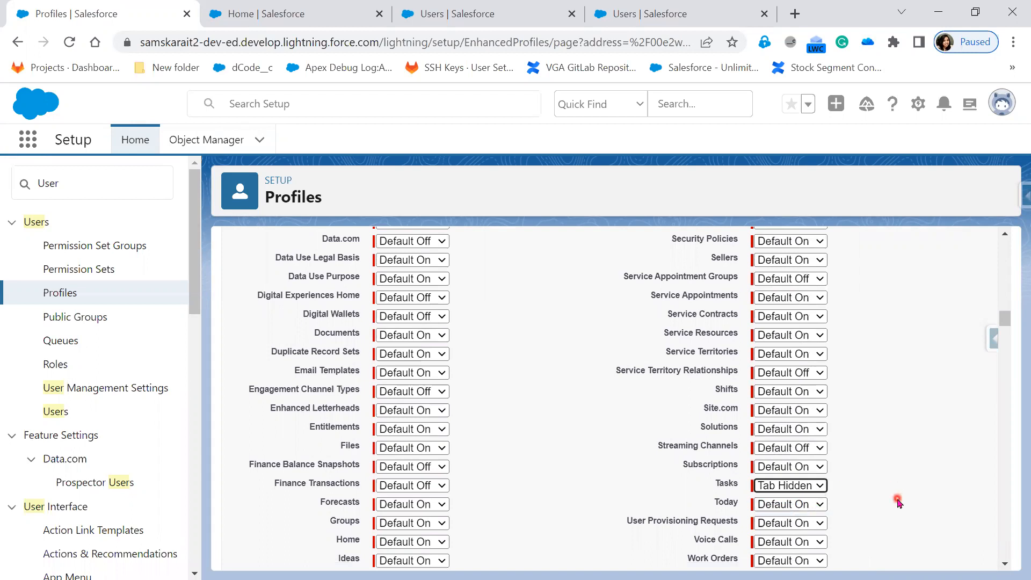
{"action": "scroll", "coordinate": [898, 501], "scroll_direction": "up", "scroll_amount": 9}
{"action": "scroll", "coordinate": [898, 501], "scroll_direction": "down", "scroll_amount": 6}
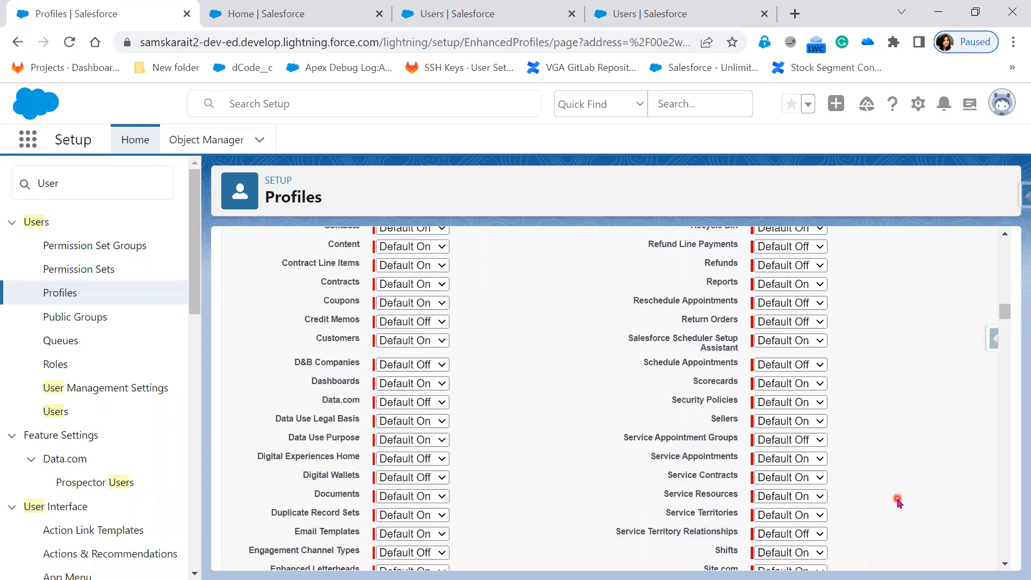
{"action": "scroll", "coordinate": [898, 501], "scroll_direction": "down", "scroll_amount": 3}
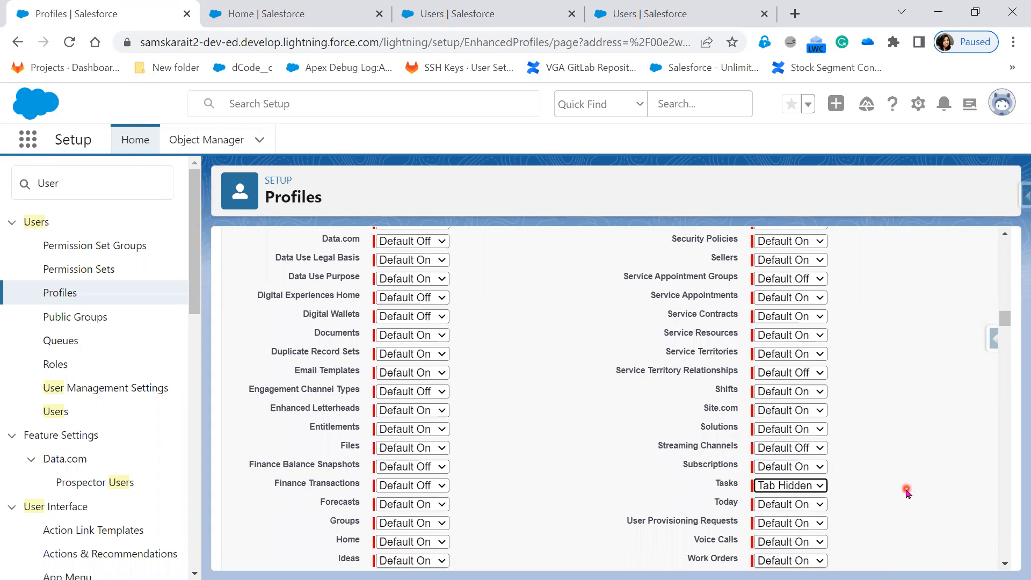
{"action": "scroll", "coordinate": [907, 491], "scroll_direction": "up", "scroll_amount": 20}
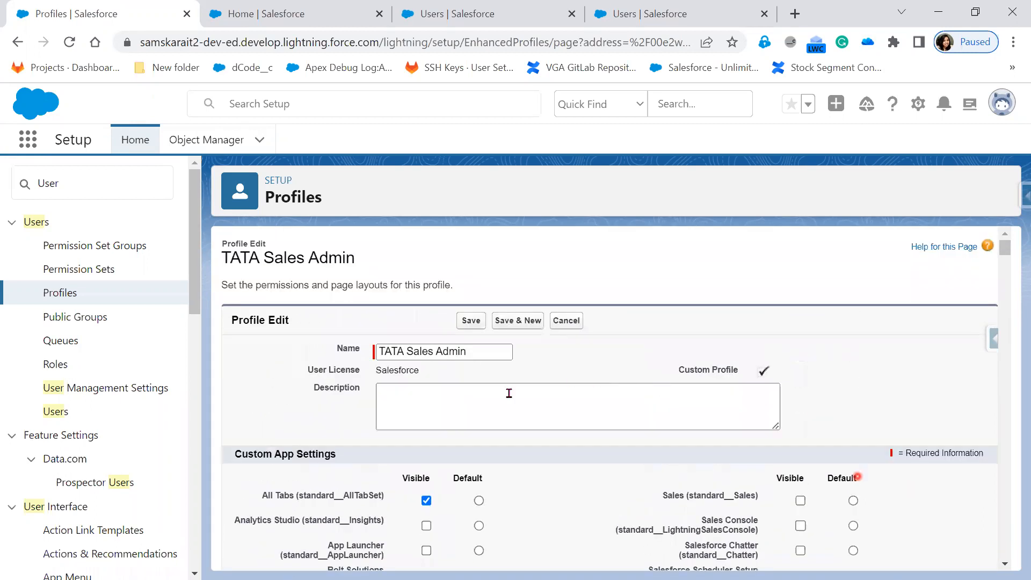
{"action": "left_click", "coordinate": [471, 321]}
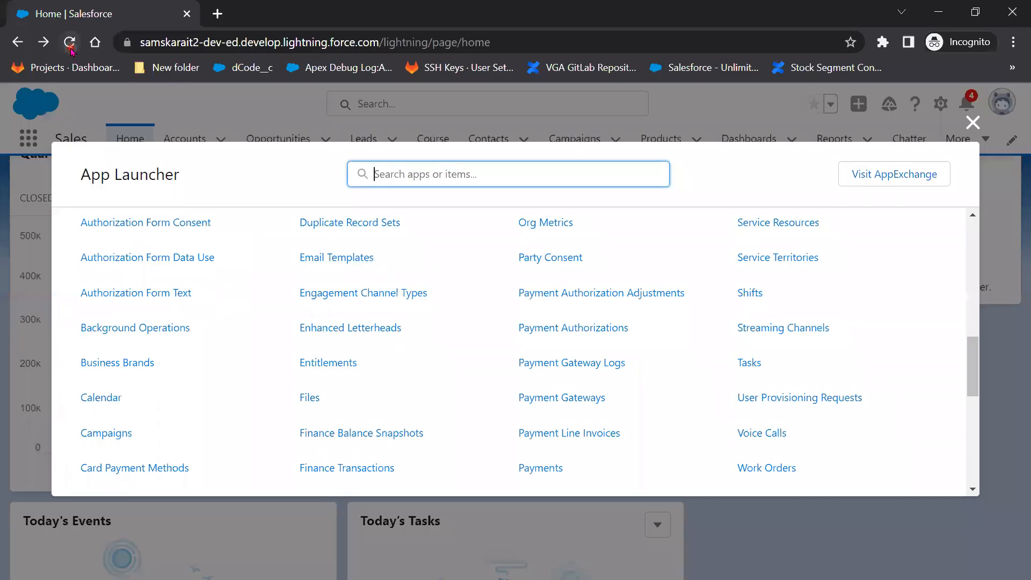
Reload the test user's page and scroll through the App Launcher's View All list.
{"action": "left_click", "coordinate": [70, 43]}
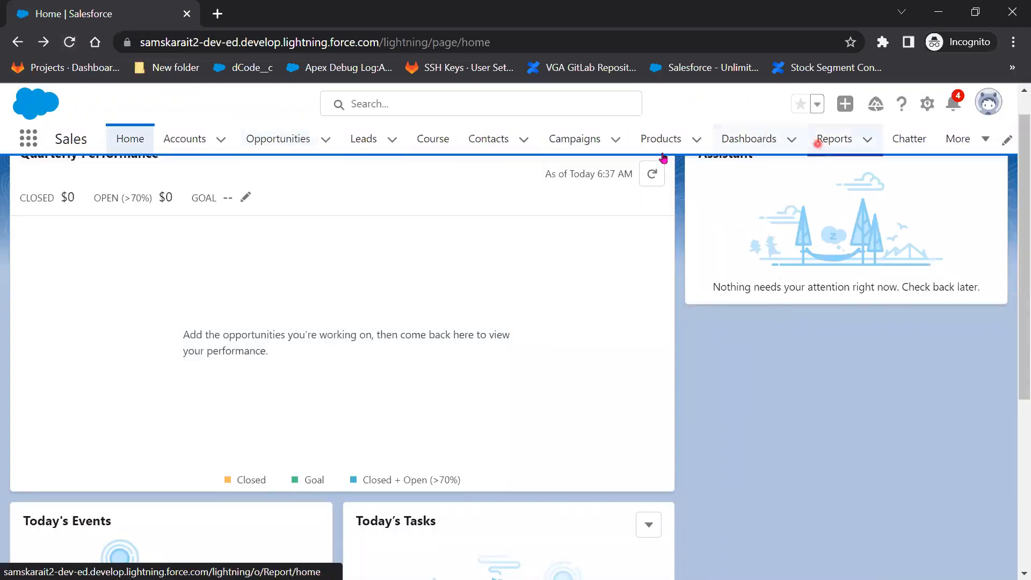
{"action": "left_click", "coordinate": [26, 144]}
{"action": "left_click", "coordinate": [56, 296]}
{"action": "scroll", "coordinate": [717, 430], "scroll_direction": "down", "scroll_amount": 5}
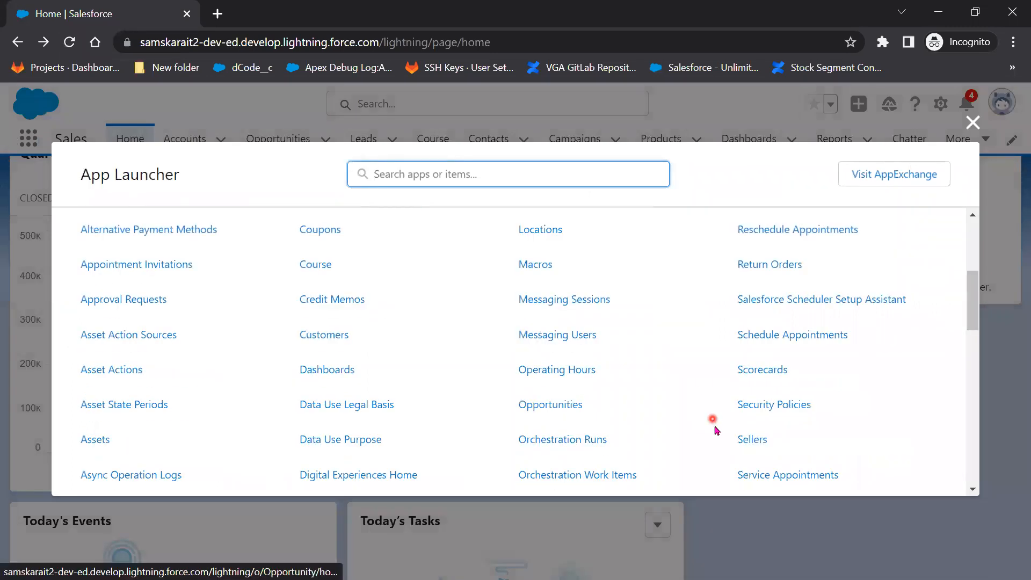
{"action": "scroll", "coordinate": [717, 430], "scroll_direction": "down", "scroll_amount": 5}
Reload again, recheck the full apps and items list, then minimize the test user's window.
{"action": "left_click", "coordinate": [70, 42]}
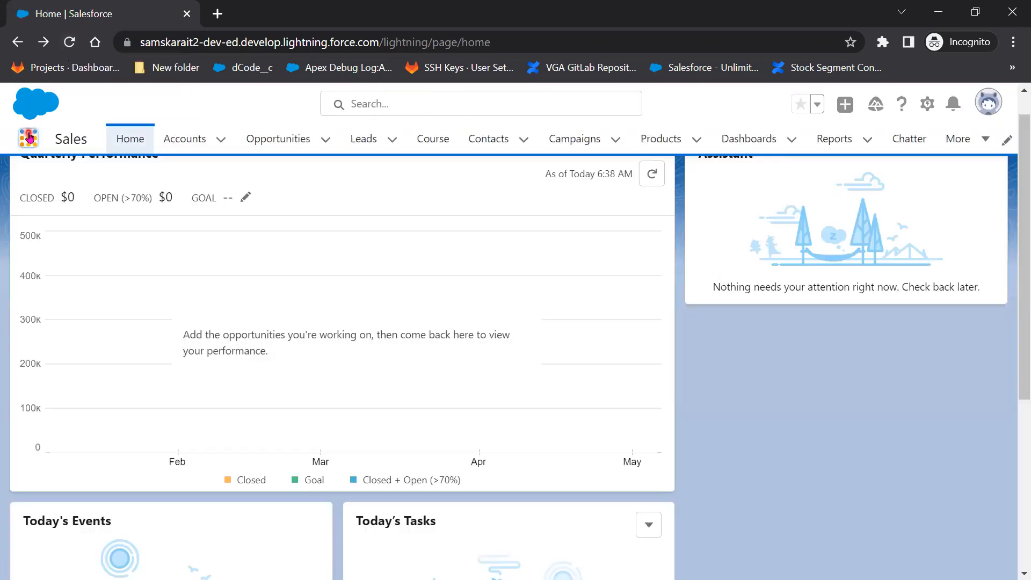
{"action": "left_click", "coordinate": [28, 144]}
{"action": "left_click", "coordinate": [45, 293]}
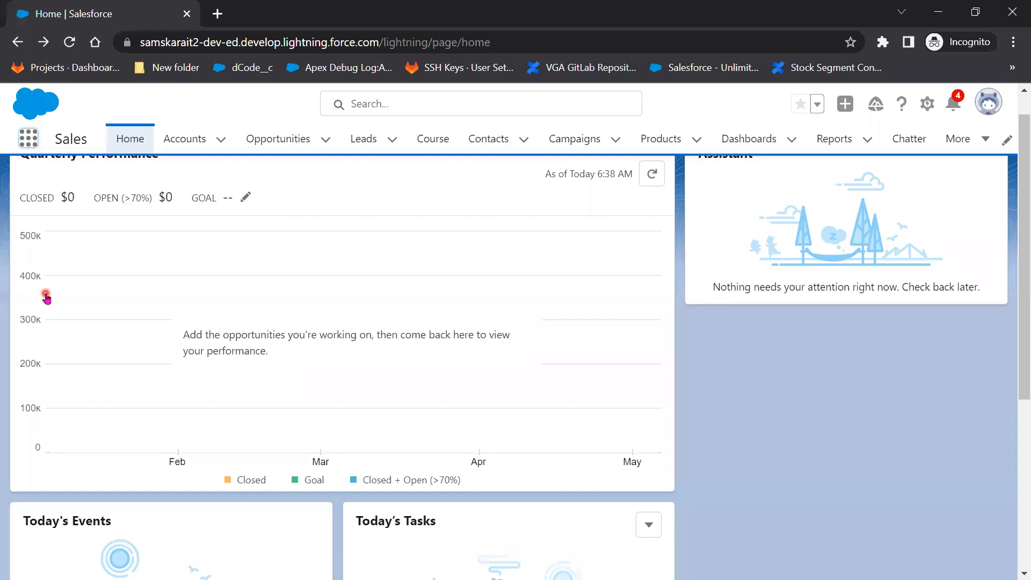
{"action": "scroll", "coordinate": [921, 458], "scroll_direction": "down", "scroll_amount": 10}
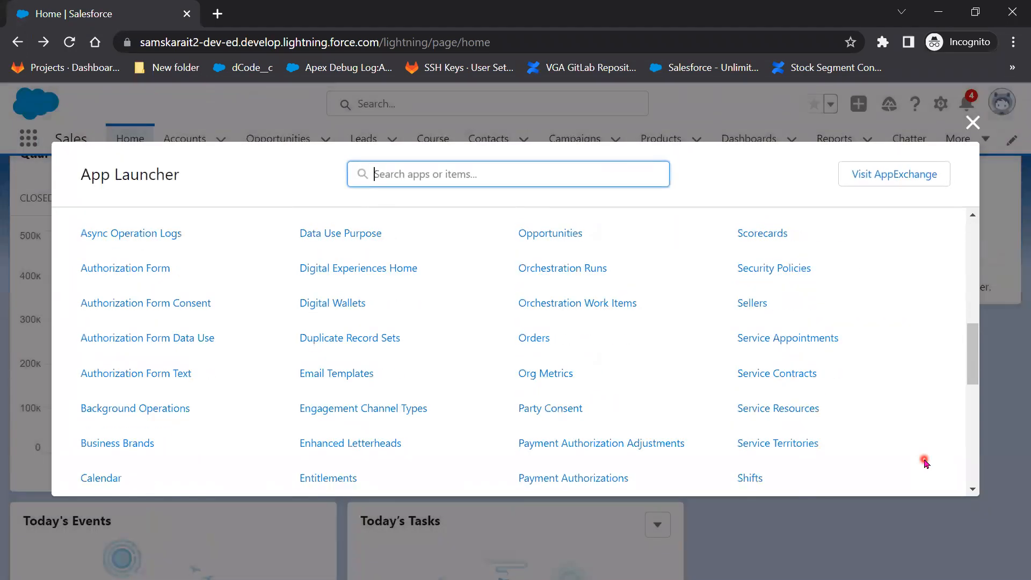
{"action": "scroll", "coordinate": [925, 463], "scroll_direction": "down", "scroll_amount": 6}
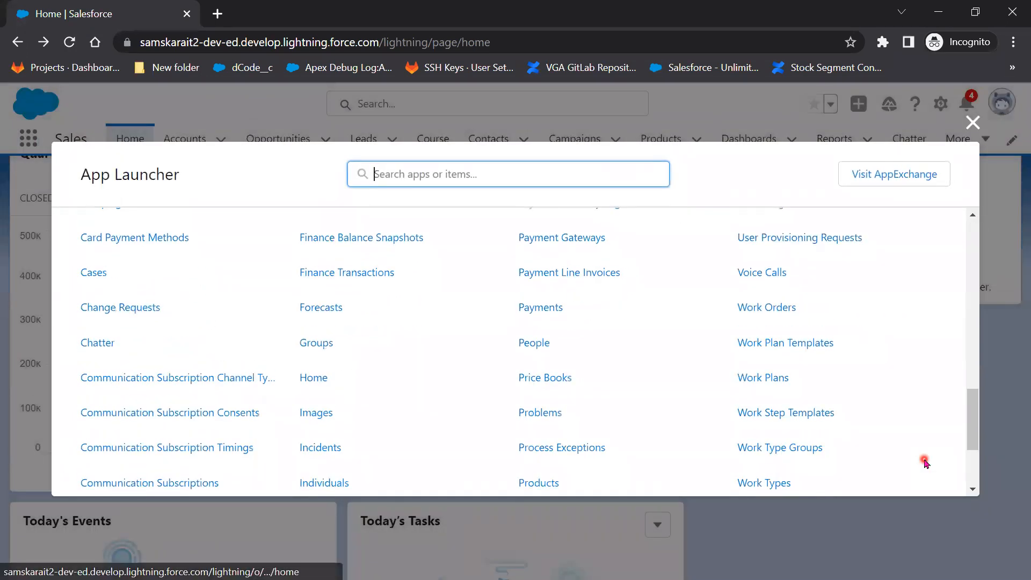
{"action": "scroll", "coordinate": [924, 463], "scroll_direction": "up", "scroll_amount": 4}
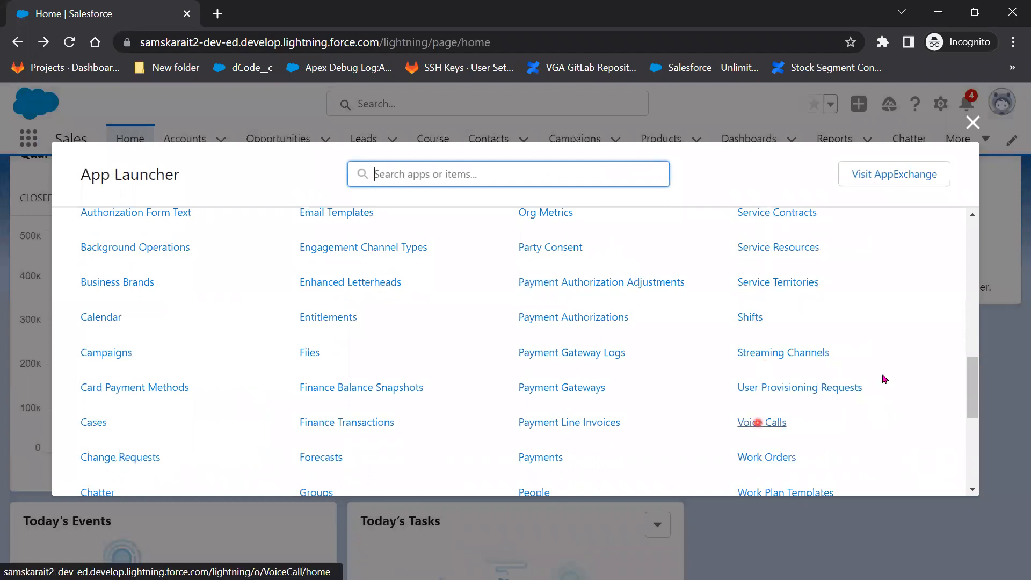
{"action": "scroll", "coordinate": [833, 451], "scroll_direction": "up", "scroll_amount": 2}
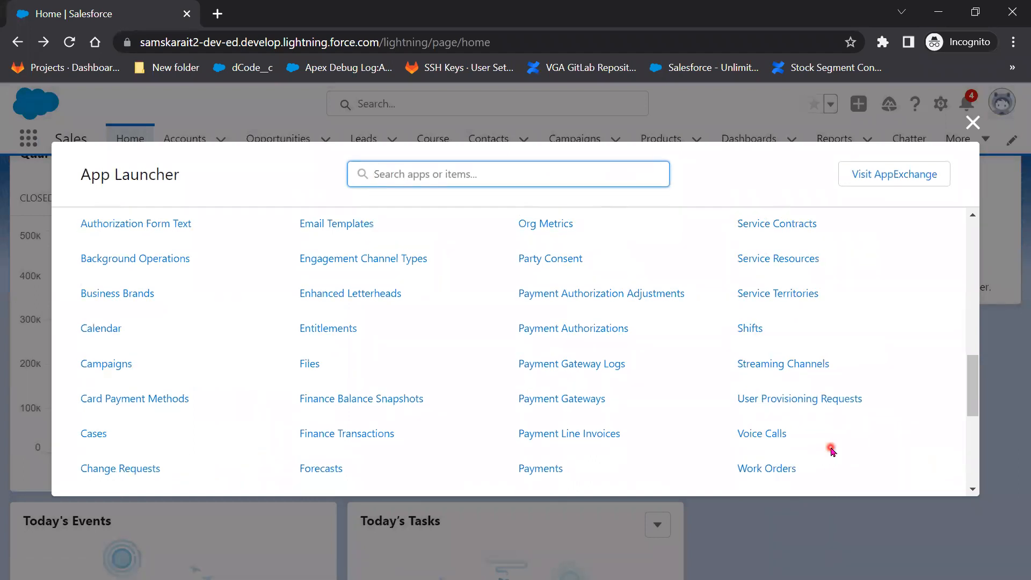
{"action": "scroll", "coordinate": [768, 428], "scroll_direction": "down", "scroll_amount": 3}
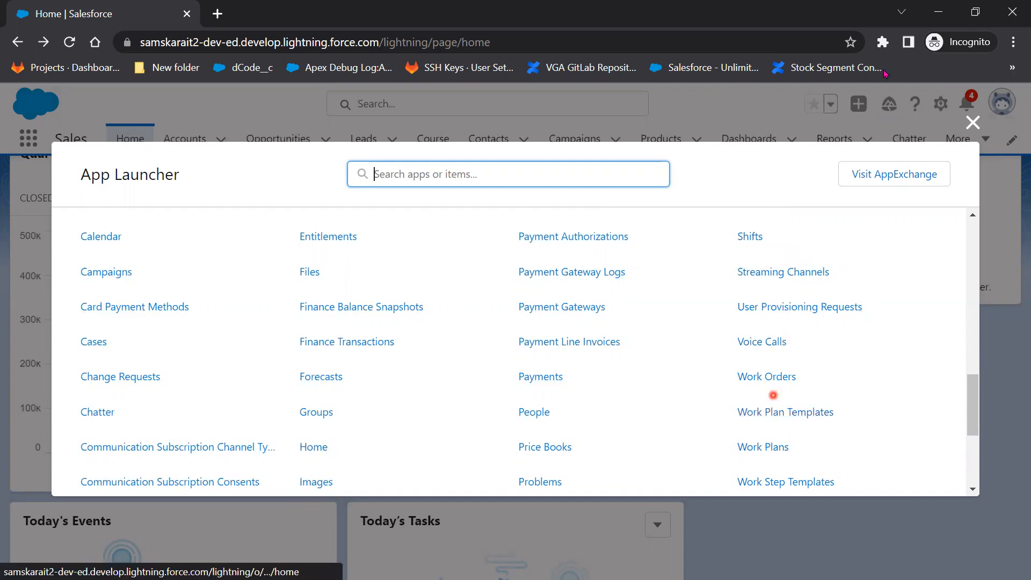
{"action": "left_click", "coordinate": [935, 13]}
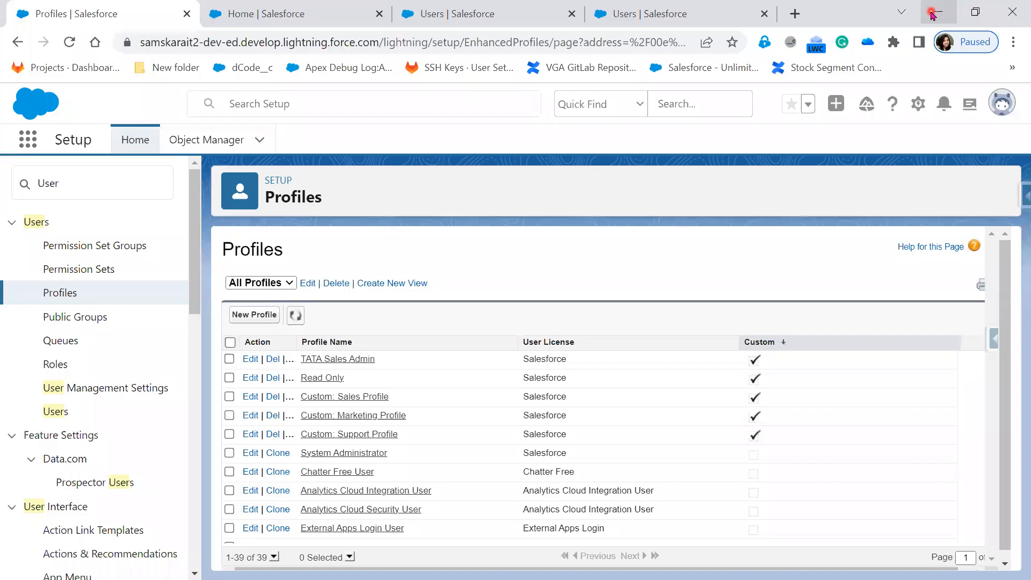
Edit TATA Sales Admin, check its Tasks tab choices, then return to the test user's window.
{"action": "left_click", "coordinate": [245, 358]}
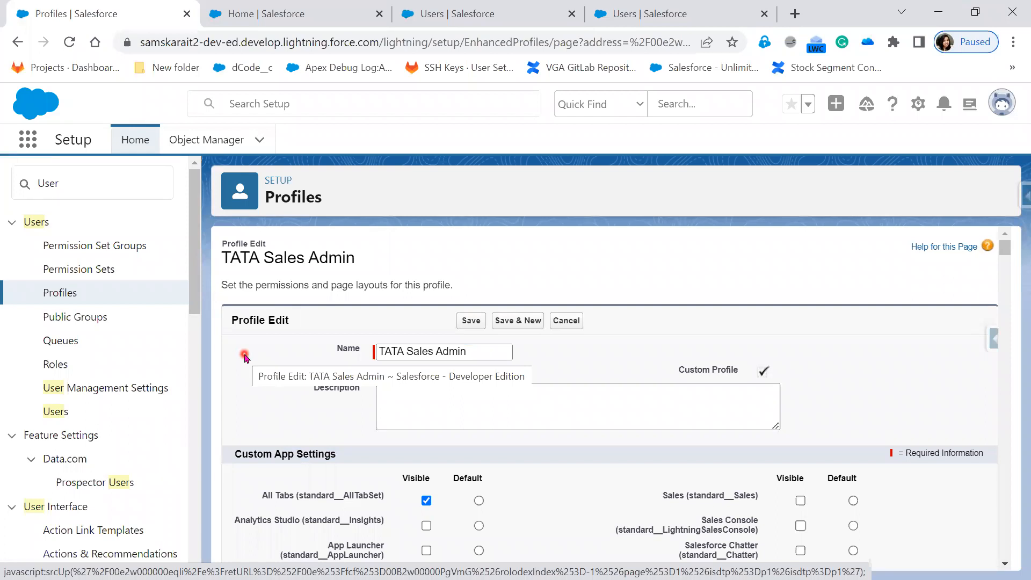
{"action": "scroll", "coordinate": [565, 490], "scroll_direction": "down", "scroll_amount": 15}
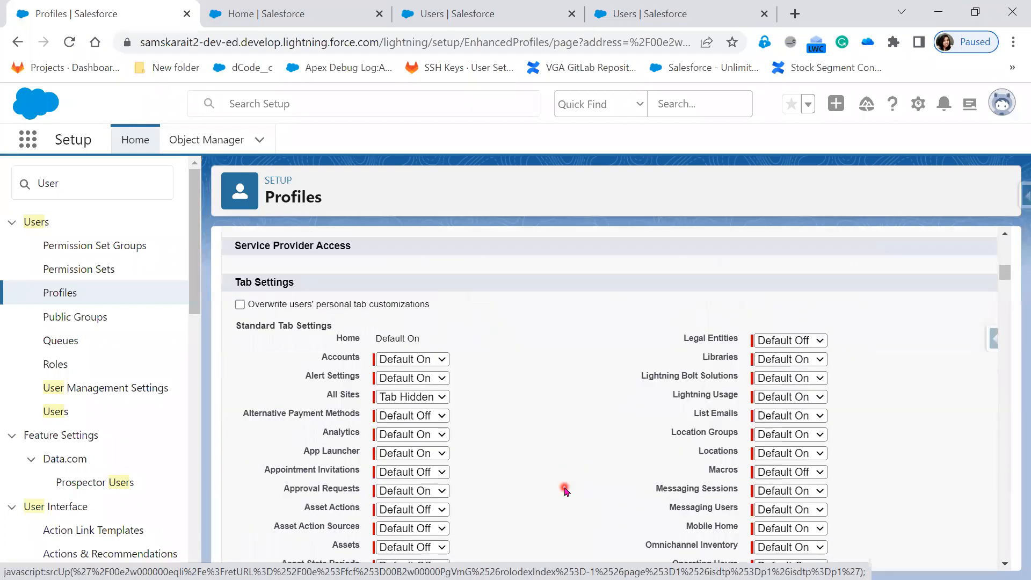
{"action": "scroll", "coordinate": [566, 490], "scroll_direction": "down", "scroll_amount": 8}
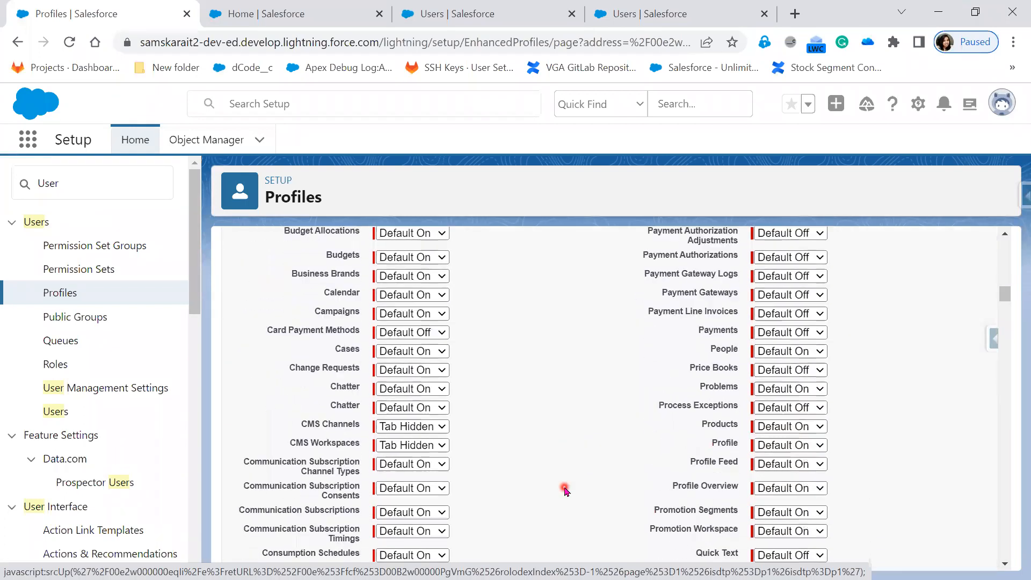
{"action": "scroll", "coordinate": [565, 489], "scroll_direction": "down", "scroll_amount": 8}
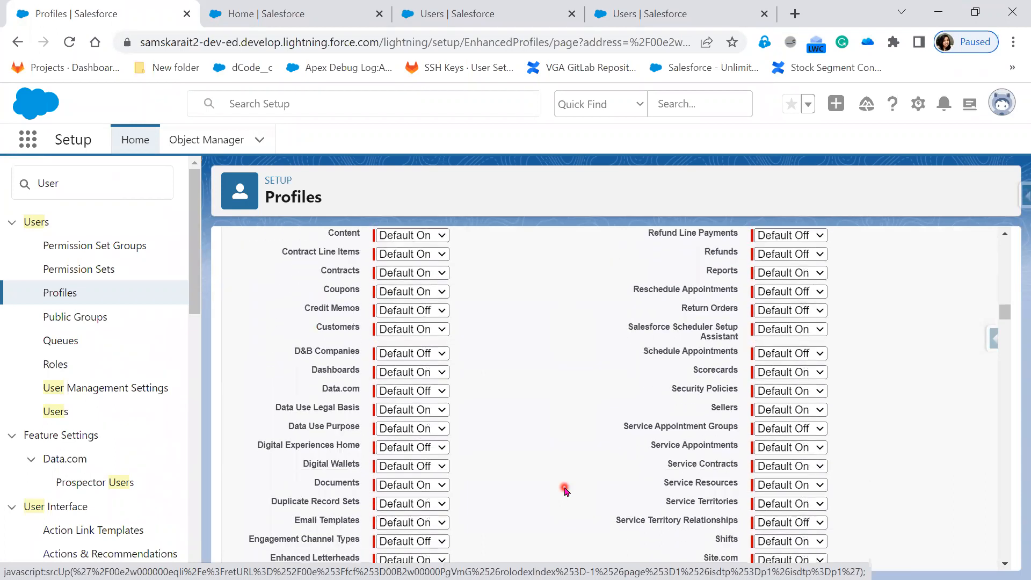
{"action": "left_click", "coordinate": [820, 489]}
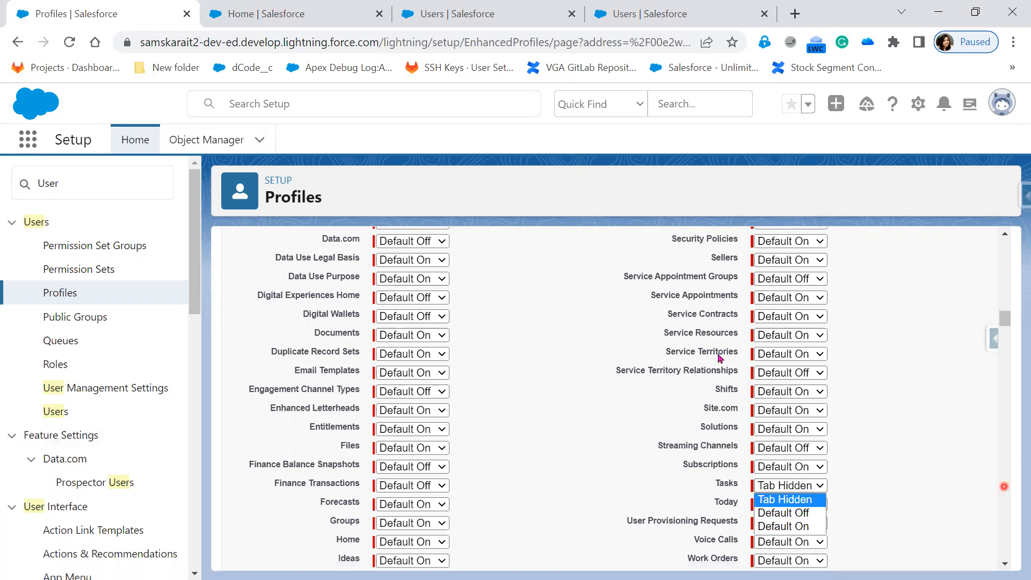
{"action": "key", "text": "alt+Tab"}
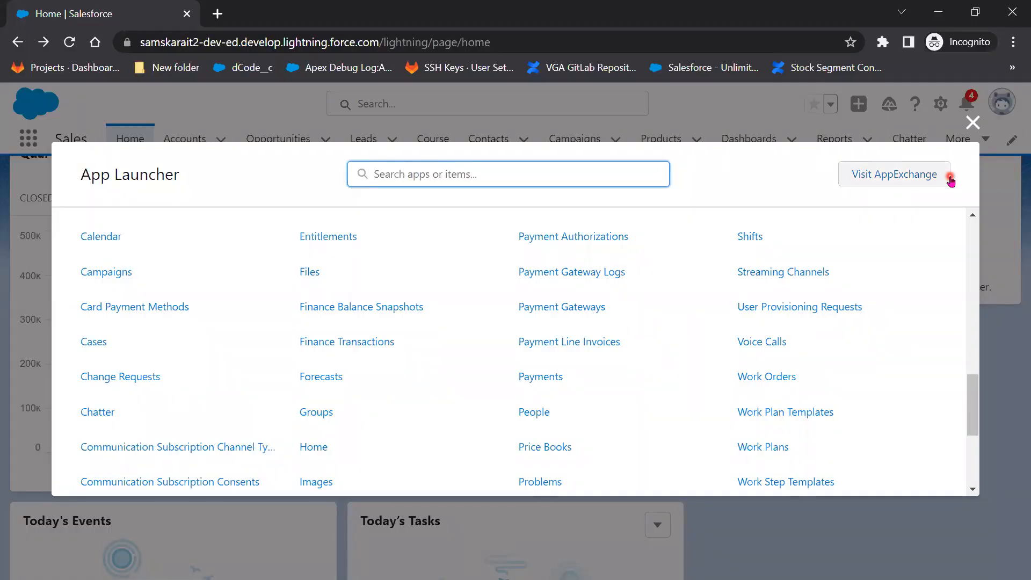
Switch the test user to Salesforce Classic and bring up the All Tabs page.
{"action": "left_click", "coordinate": [973, 122]}
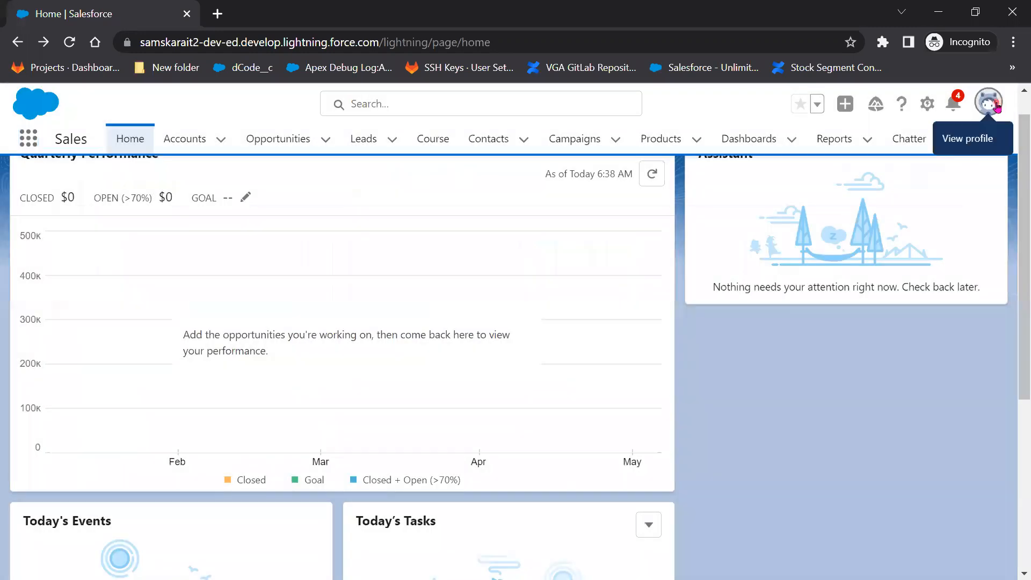
{"action": "left_click", "coordinate": [997, 107]}
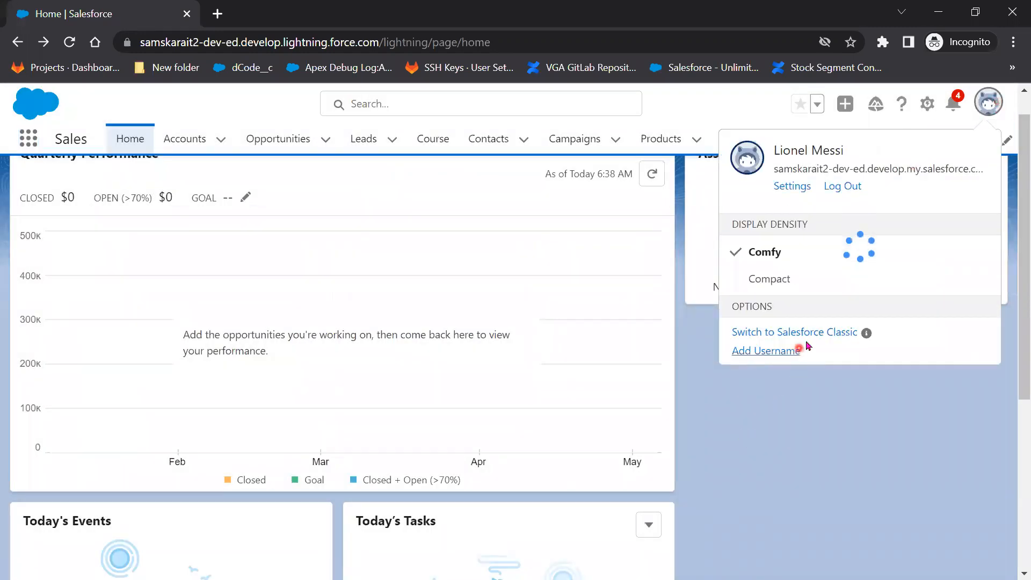
{"action": "left_click", "coordinate": [807, 334]}
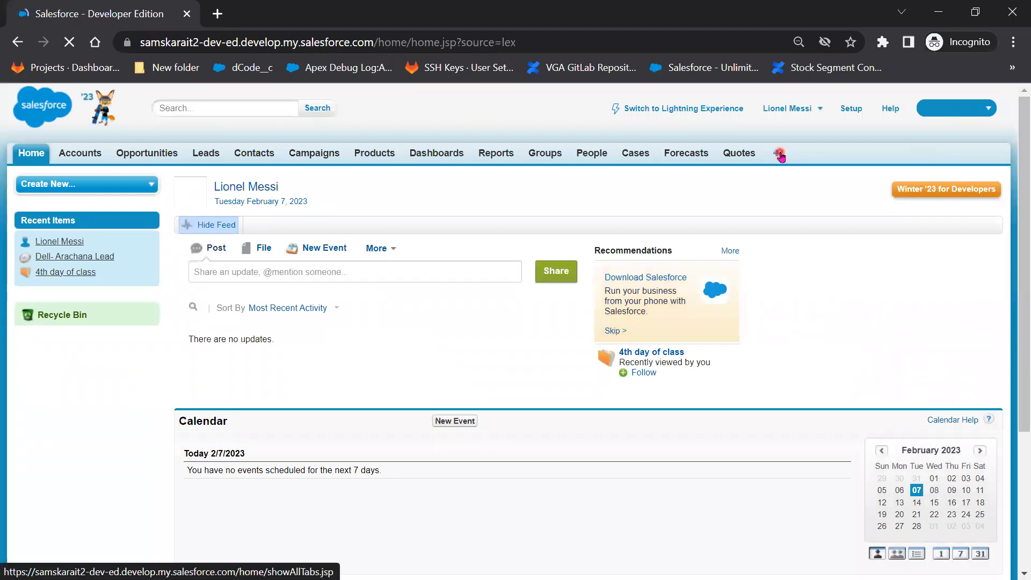
{"action": "left_click", "coordinate": [778, 156]}
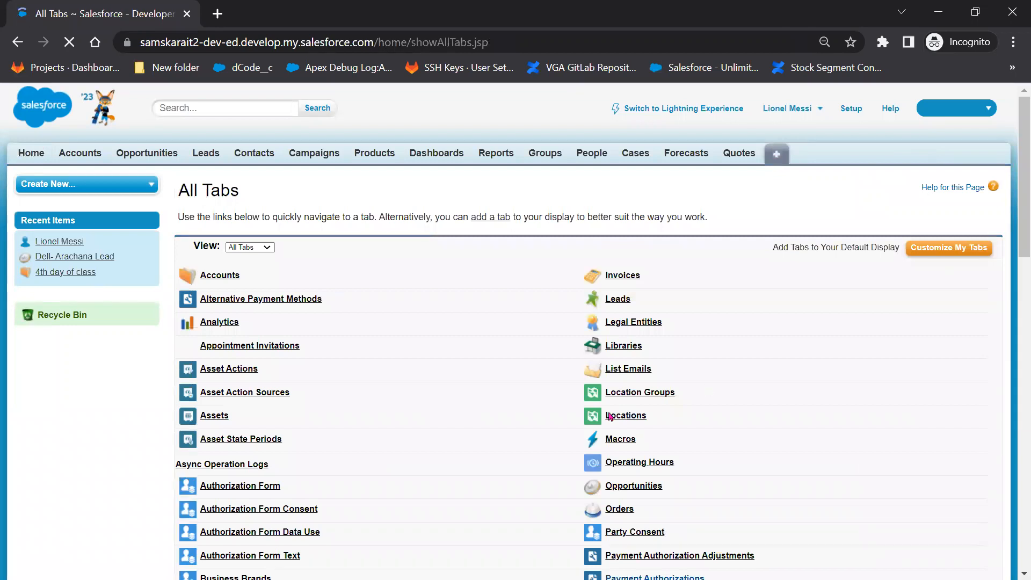
Scroll through the Classic All Tabs list and back to the top.
{"action": "scroll", "coordinate": [482, 385], "scroll_direction": "down", "scroll_amount": 4}
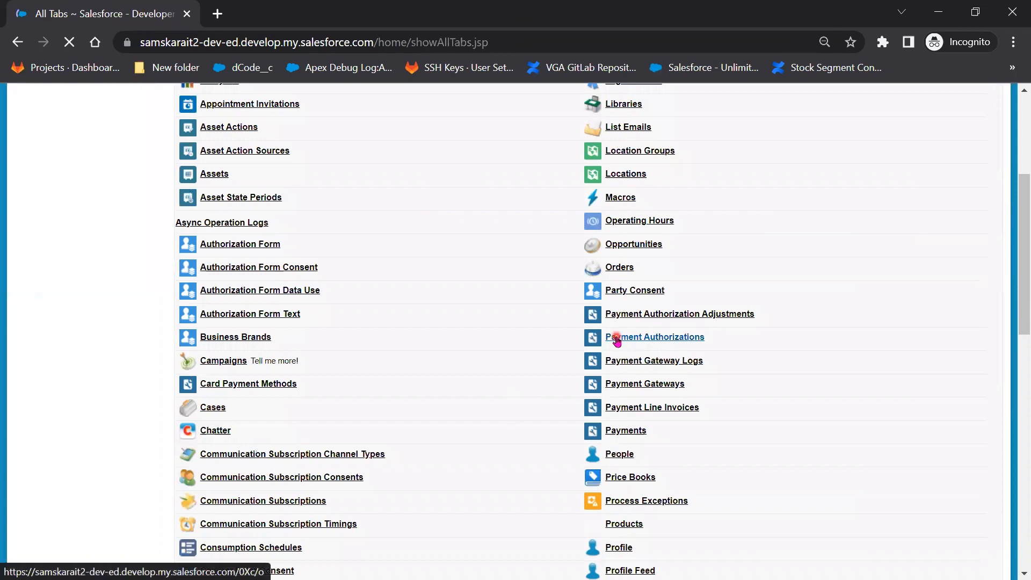
{"action": "scroll", "coordinate": [617, 339], "scroll_direction": "down", "scroll_amount": 6}
{"action": "scroll", "coordinate": [618, 379], "scroll_direction": "up", "scroll_amount": 2}
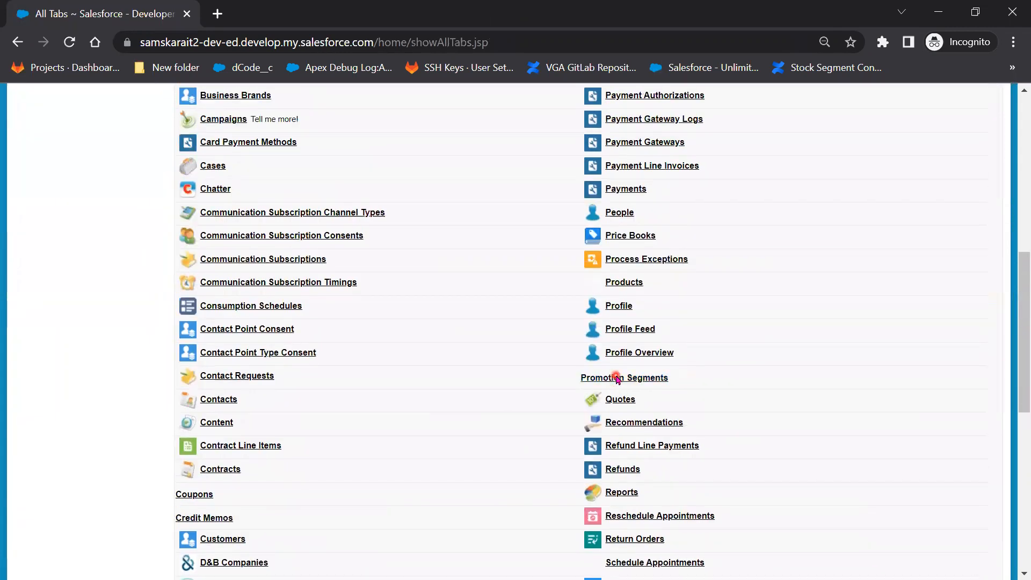
{"action": "scroll", "coordinate": [617, 379], "scroll_direction": "up", "scroll_amount": 8}
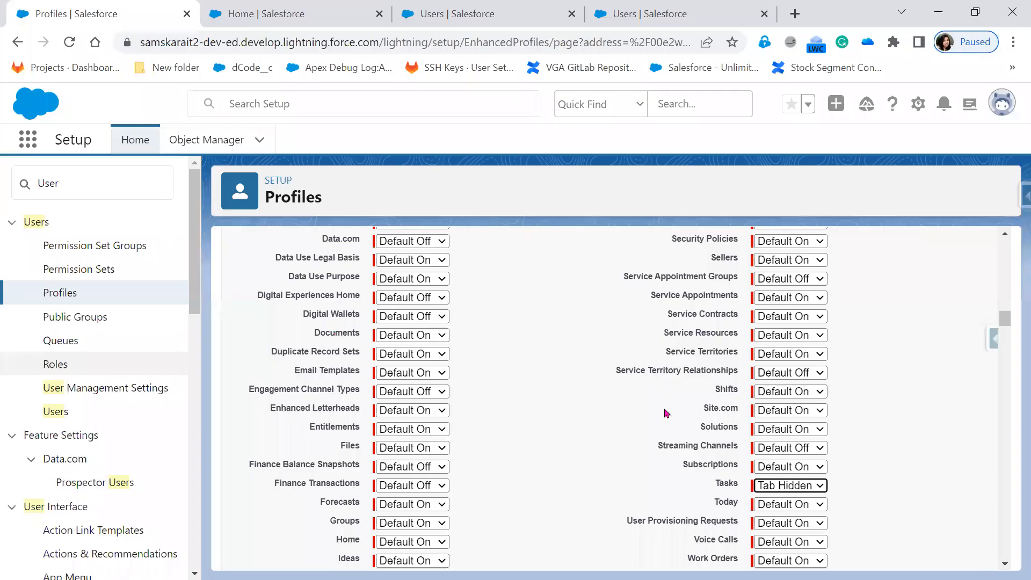
Scroll through the TATA Sales Admin profile's Custom App Settings and Tab Settings sections.
{"action": "scroll", "coordinate": [600, 496], "scroll_direction": "up", "scroll_amount": 15}
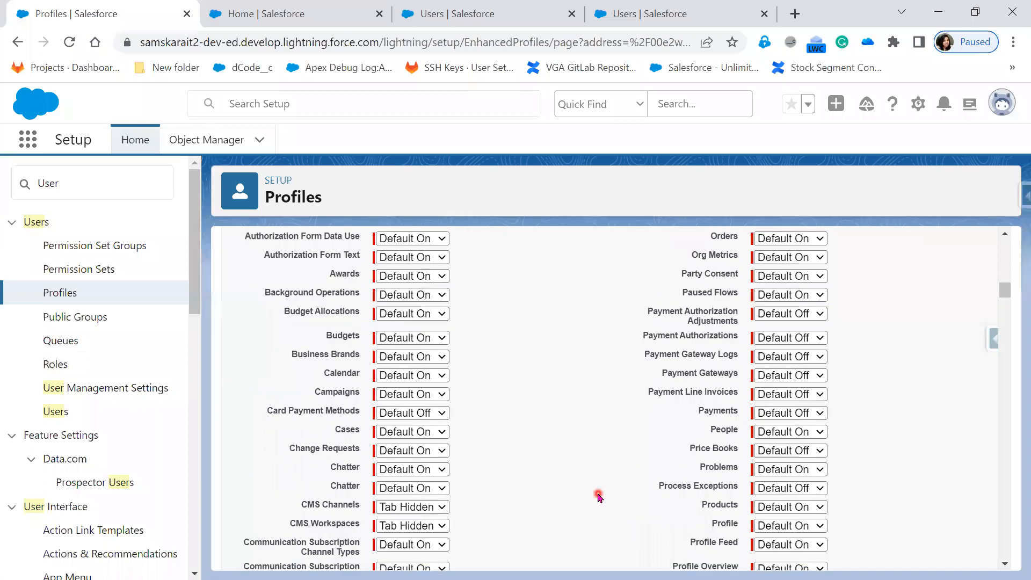
{"action": "scroll", "coordinate": [600, 497], "scroll_direction": "up", "scroll_amount": 6}
{"action": "scroll", "coordinate": [599, 497], "scroll_direction": "down", "scroll_amount": 4}
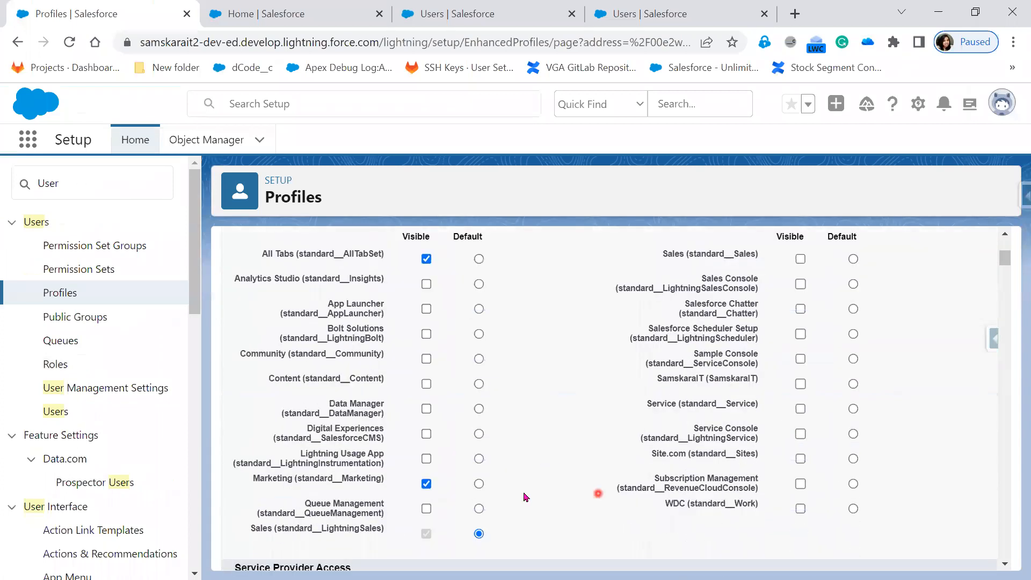
{"action": "scroll", "coordinate": [510, 493], "scroll_direction": "up", "scroll_amount": 3}
{"action": "scroll", "coordinate": [476, 494], "scroll_direction": "down", "scroll_amount": 6}
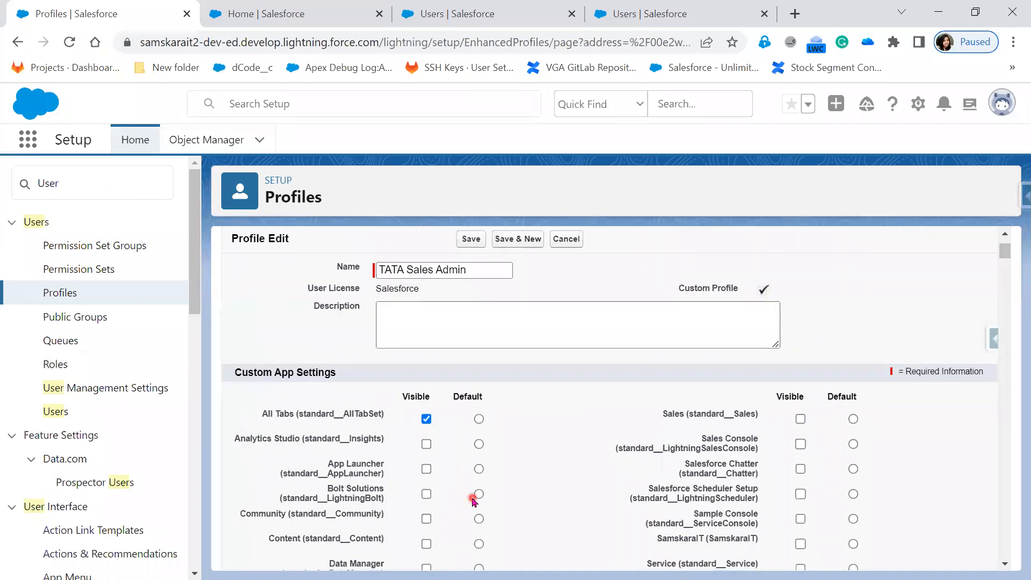
{"action": "scroll", "coordinate": [453, 501], "scroll_direction": "down", "scroll_amount": 3}
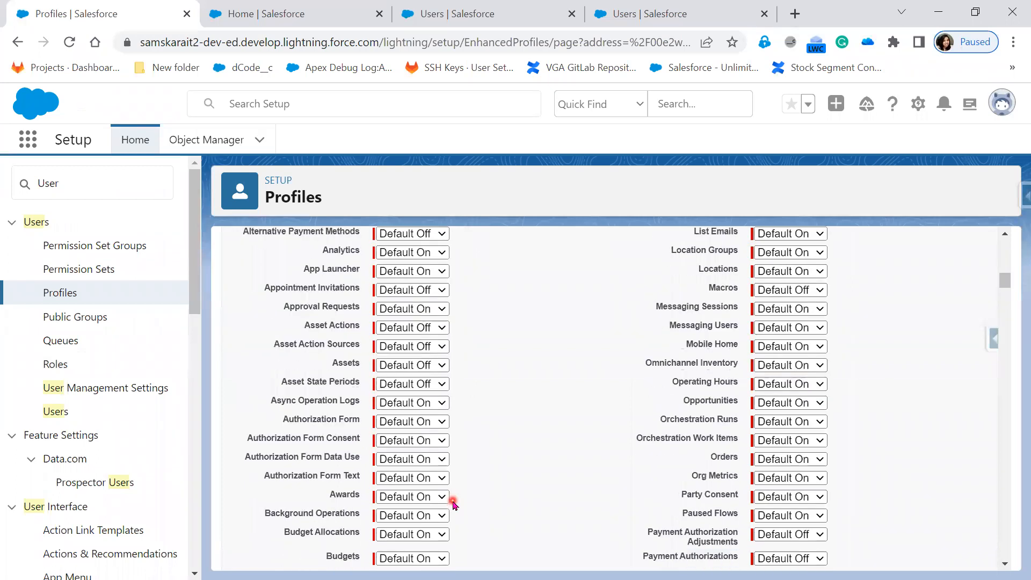
{"action": "scroll", "coordinate": [453, 503], "scroll_direction": "up", "scroll_amount": 6}
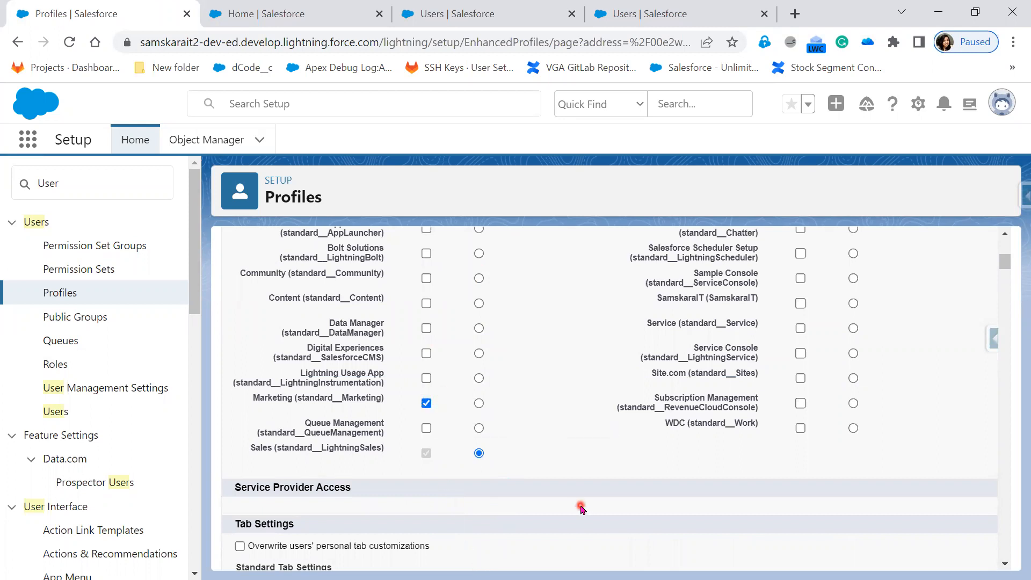
{"action": "scroll", "coordinate": [581, 508], "scroll_direction": "down", "scroll_amount": 5}
{"action": "scroll", "coordinate": [581, 508], "scroll_direction": "down", "scroll_amount": 3}
{"action": "scroll", "coordinate": [581, 508], "scroll_direction": "up", "scroll_amount": 8}
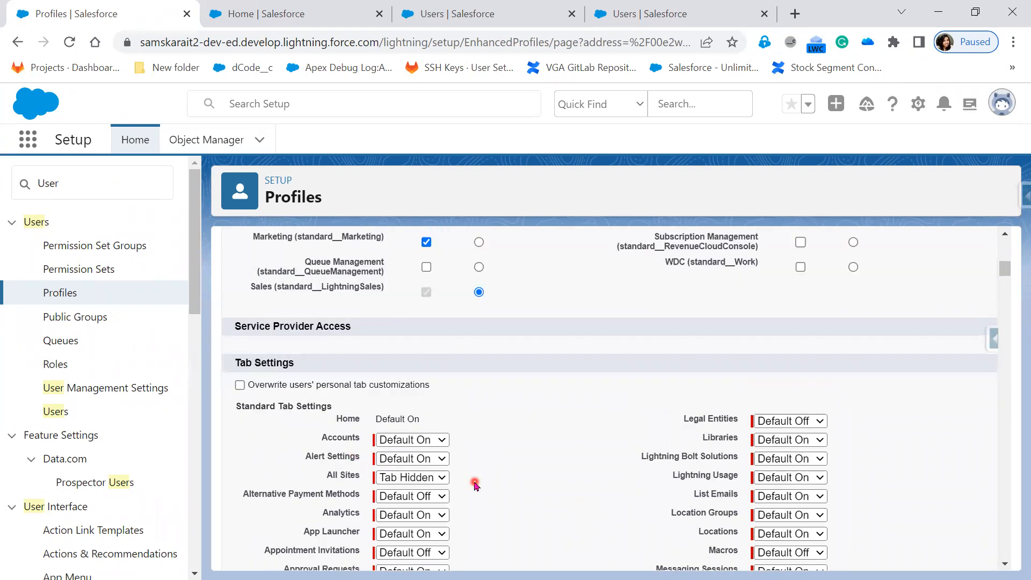
{"action": "scroll", "coordinate": [475, 488], "scroll_direction": "up", "scroll_amount": 6}
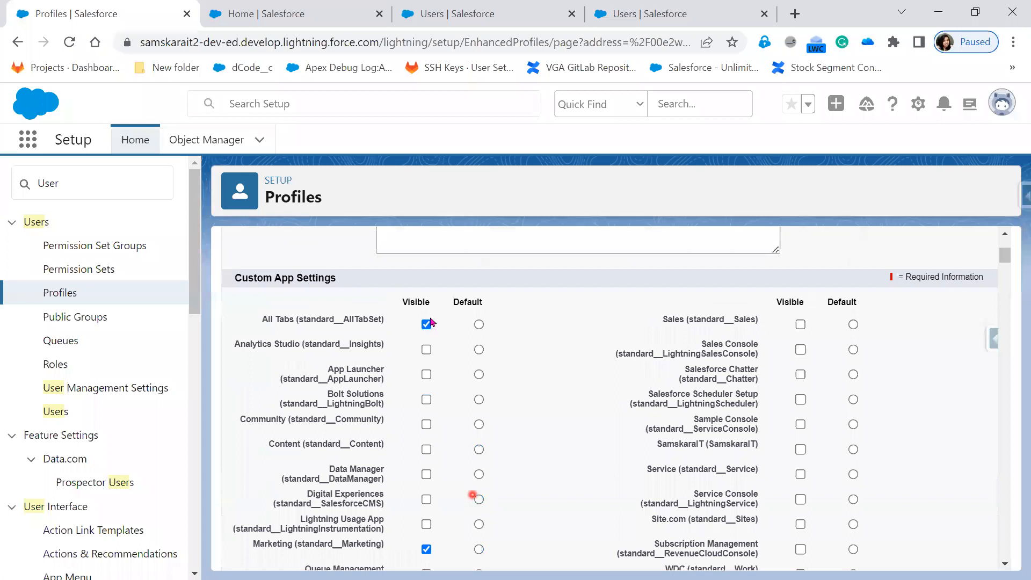
{"action": "scroll", "coordinate": [425, 553], "scroll_direction": "down", "scroll_amount": 3}
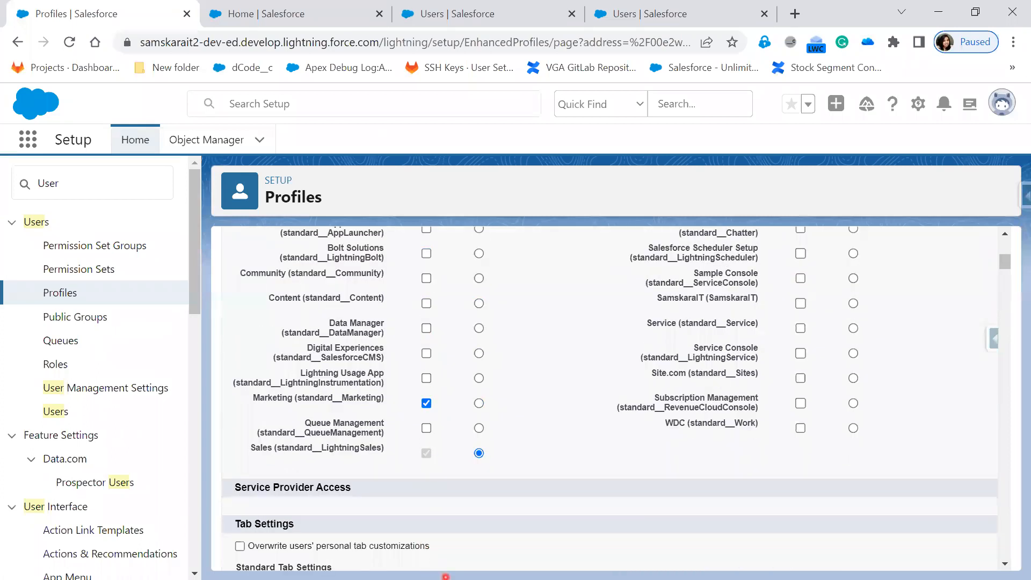
{"action": "scroll", "coordinate": [441, 521], "scroll_direction": "down", "scroll_amount": 1}
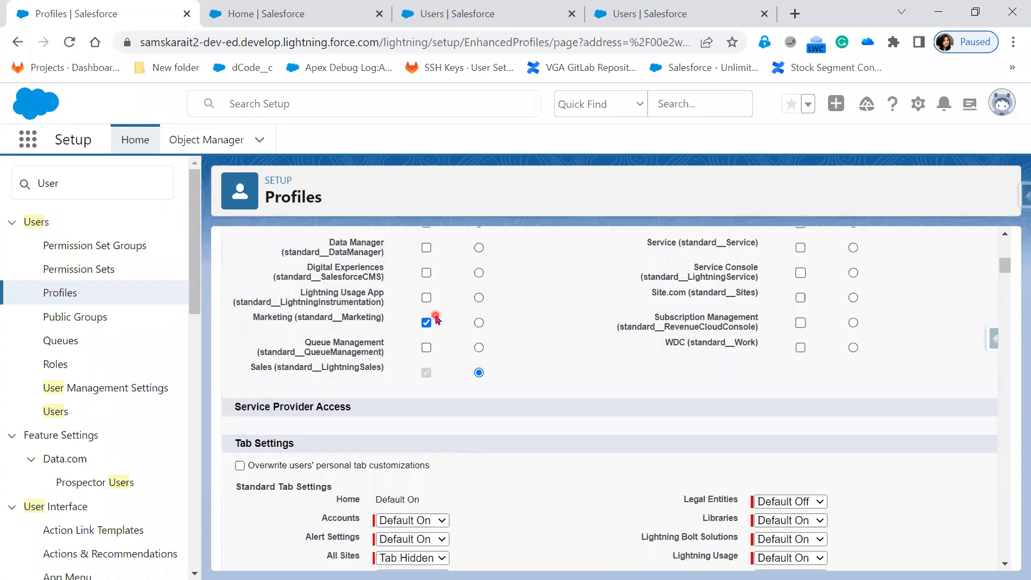
{"action": "scroll", "coordinate": [434, 502], "scroll_direction": "down", "scroll_amount": 3}
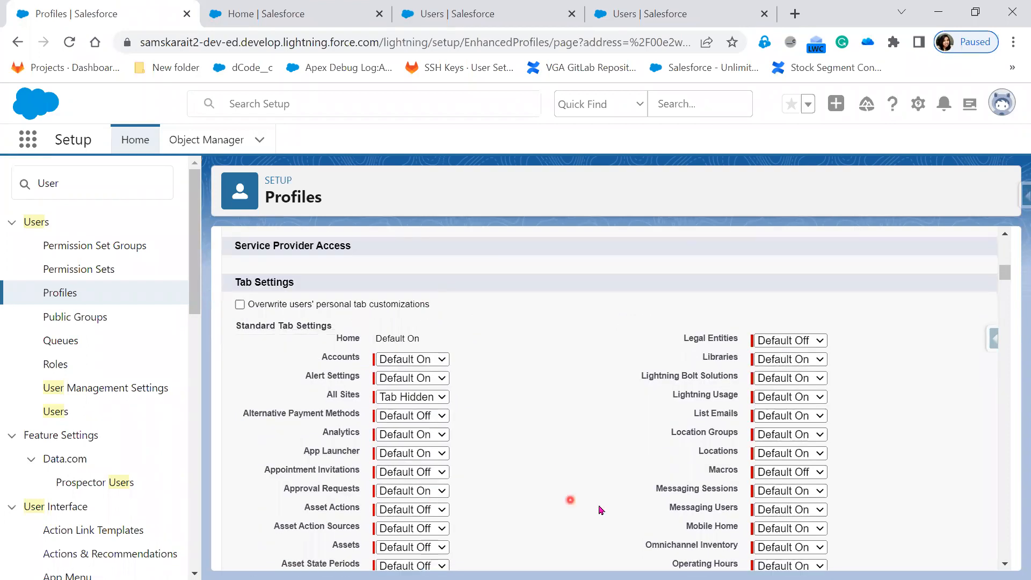
{"action": "scroll", "coordinate": [834, 529], "scroll_direction": "down", "scroll_amount": 2}
{"action": "scroll", "coordinate": [834, 529], "scroll_direction": "down", "scroll_amount": 5}
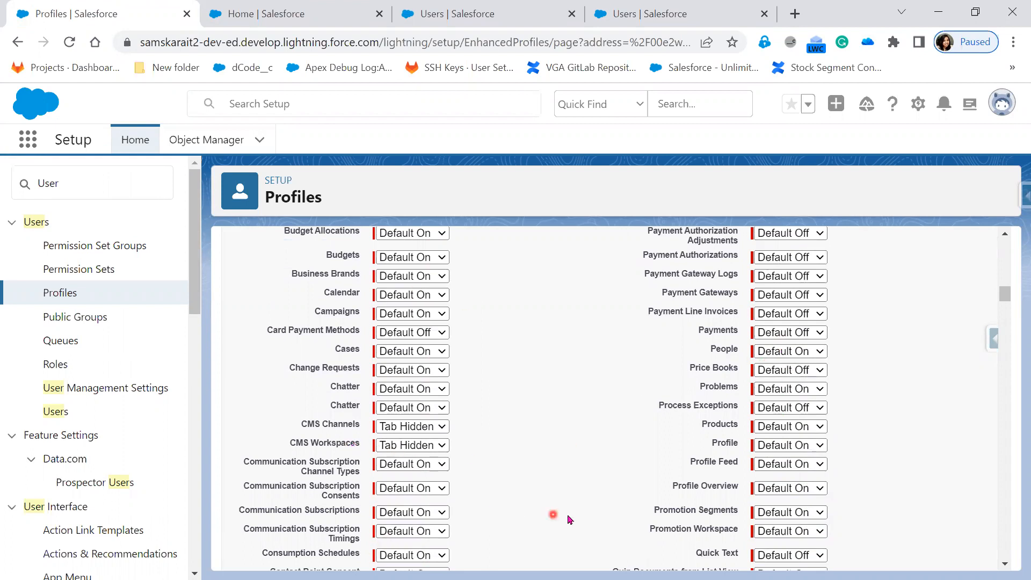
{"action": "scroll", "coordinate": [568, 516], "scroll_direction": "up", "scroll_amount": 7}
{"action": "scroll", "coordinate": [568, 516], "scroll_direction": "up", "scroll_amount": 1}
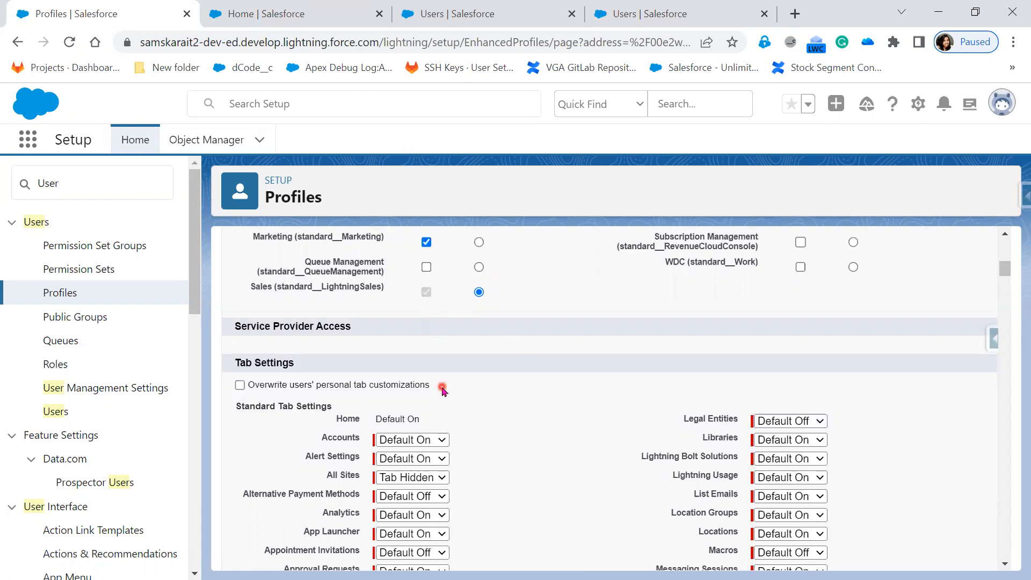
Scroll up to Custom App Settings, then return to the test user's All Tabs page.
{"action": "scroll", "coordinate": [432, 396], "scroll_direction": "up", "scroll_amount": 5}
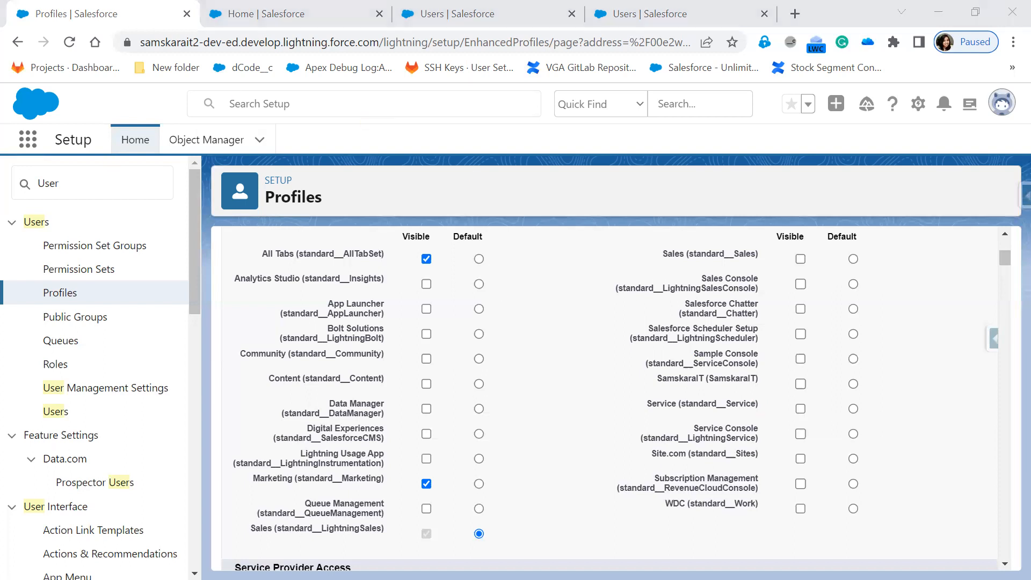
{"action": "key", "text": "alt+Tab"}
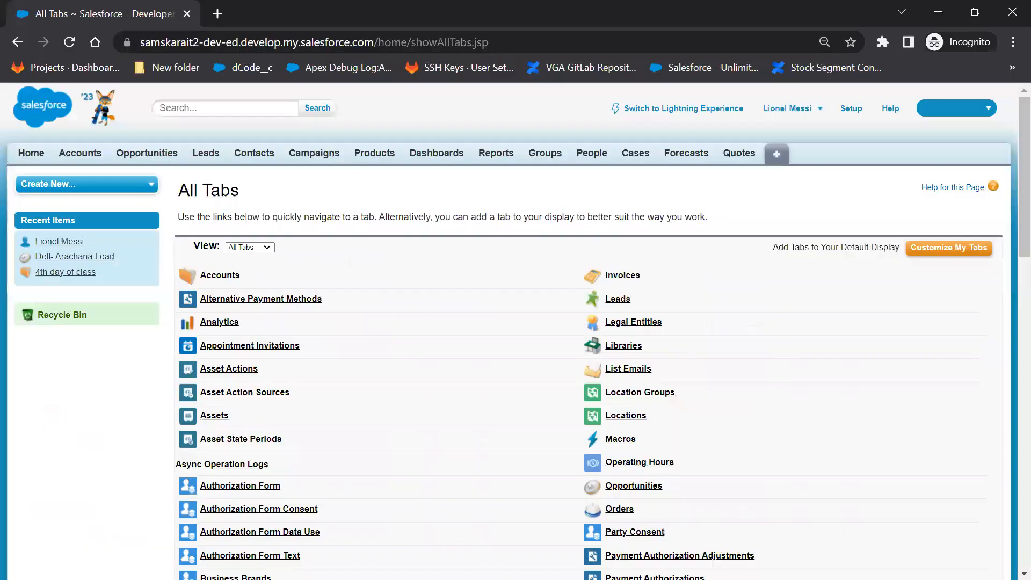
Switch the test user to Lightning Experience and open the Marketing app.
{"action": "scroll", "coordinate": [420, 517], "scroll_direction": "down", "scroll_amount": 2}
{"action": "scroll", "coordinate": [419, 517], "scroll_direction": "up", "scroll_amount": 2}
{"action": "left_click", "coordinate": [705, 109]}
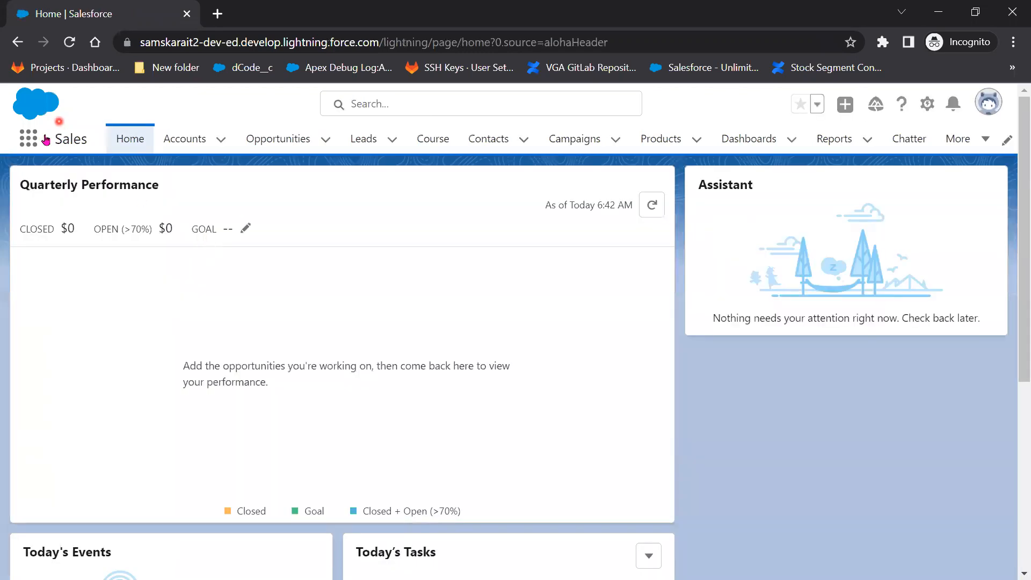
{"action": "left_click", "coordinate": [27, 143]}
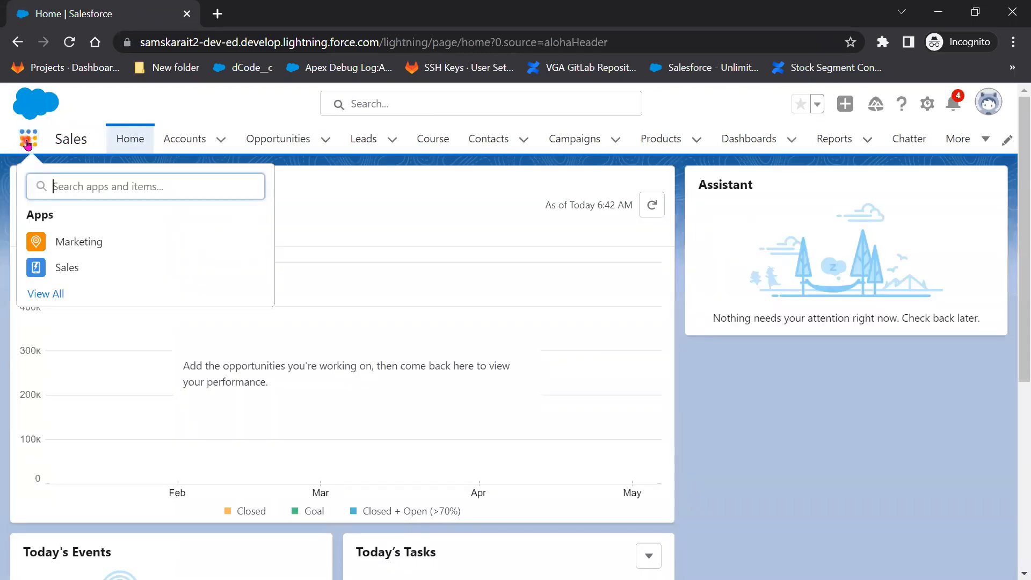
{"action": "left_click", "coordinate": [79, 245]}
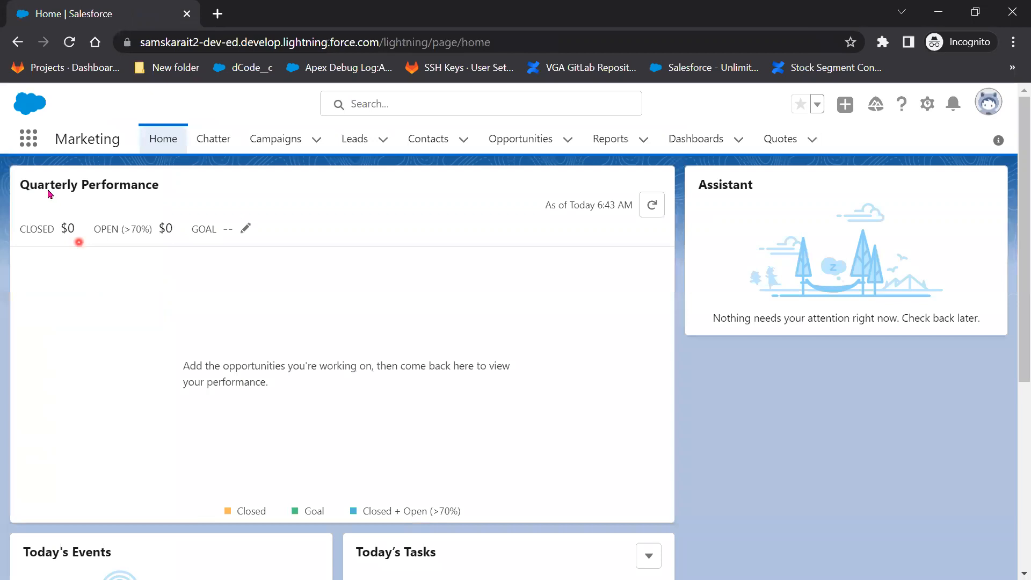
Open Cases from View All and start a new case, then close it without saving.
{"action": "left_click", "coordinate": [27, 141]}
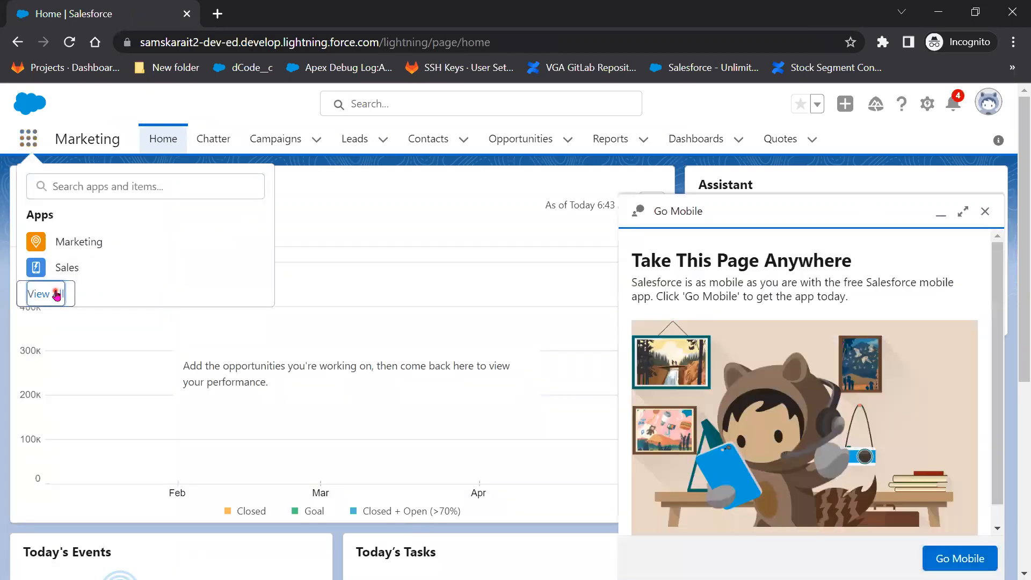
{"action": "left_click", "coordinate": [56, 295]}
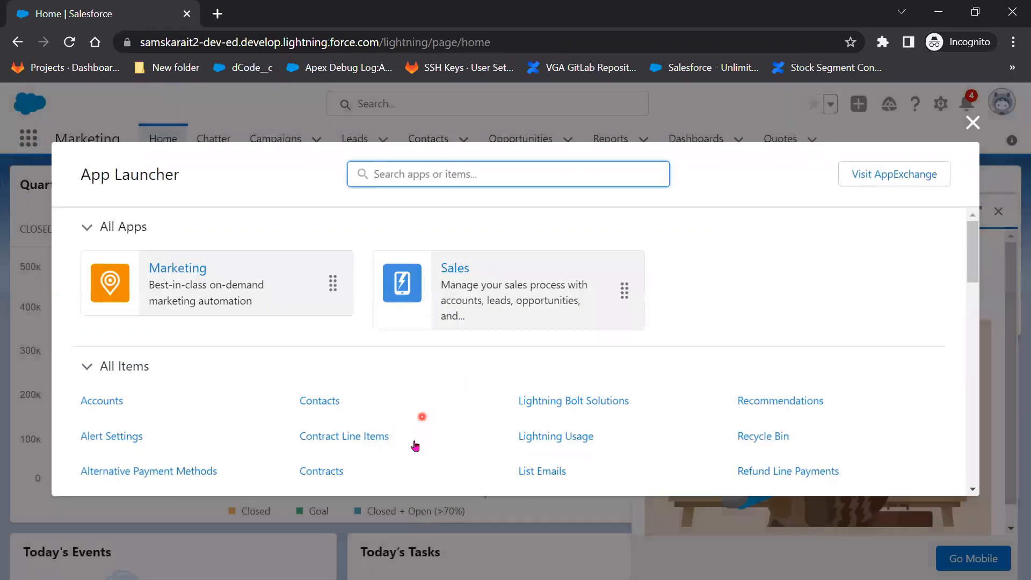
{"action": "scroll", "coordinate": [221, 410], "scroll_direction": "down", "scroll_amount": 10}
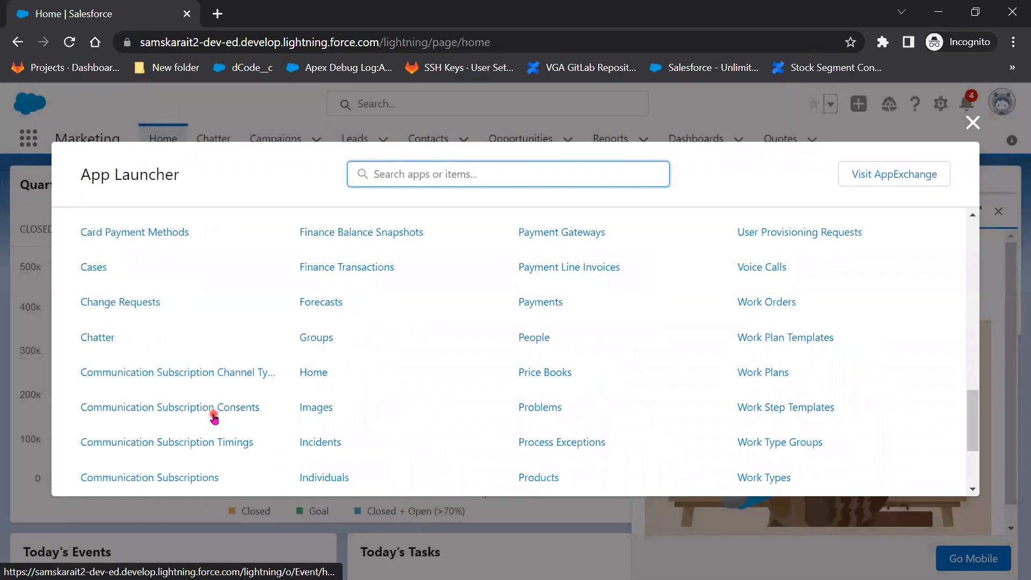
{"action": "left_click", "coordinate": [94, 268]}
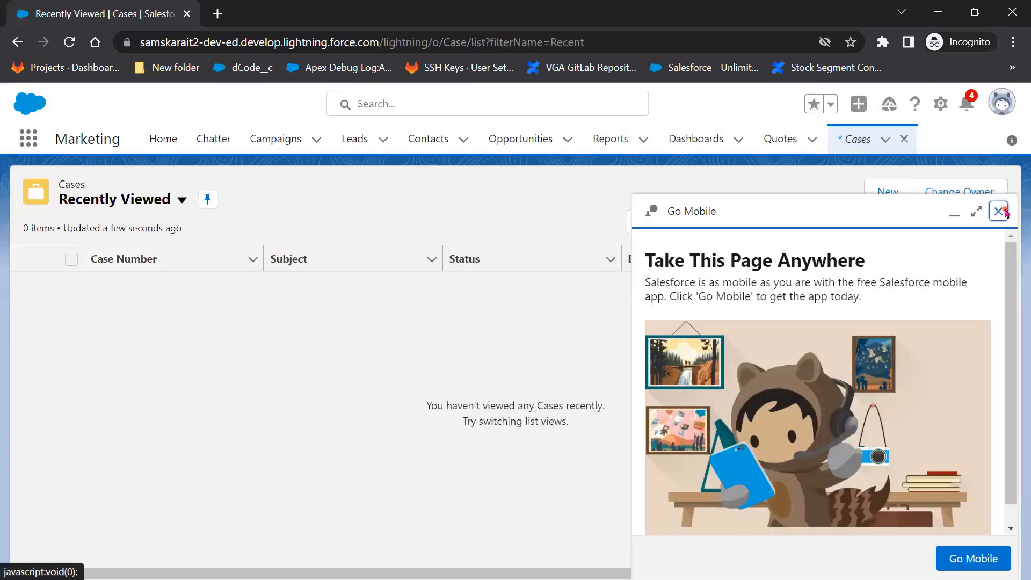
{"action": "left_click", "coordinate": [1004, 212]}
{"action": "left_click", "coordinate": [882, 193]}
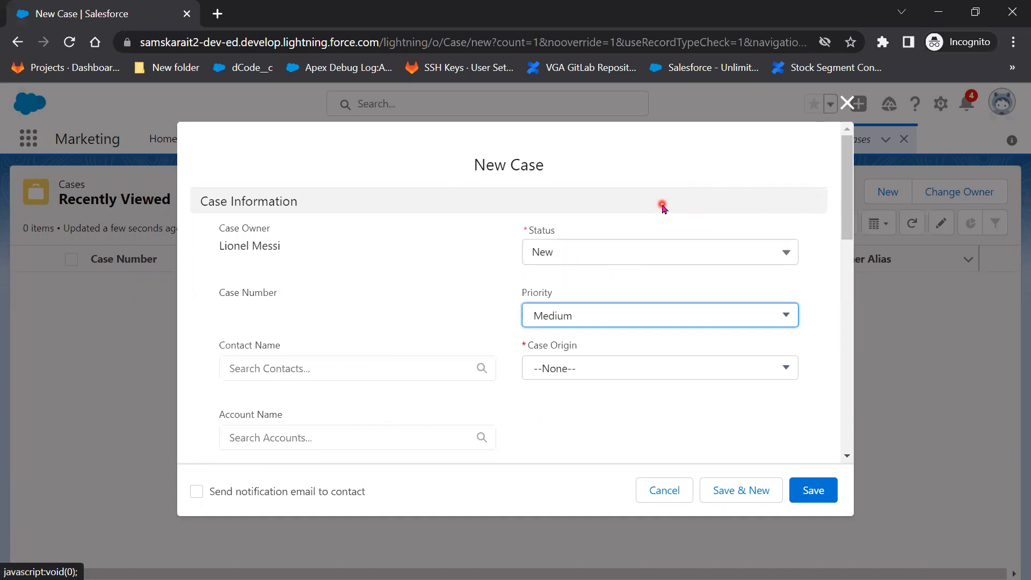
{"action": "left_click", "coordinate": [844, 103]}
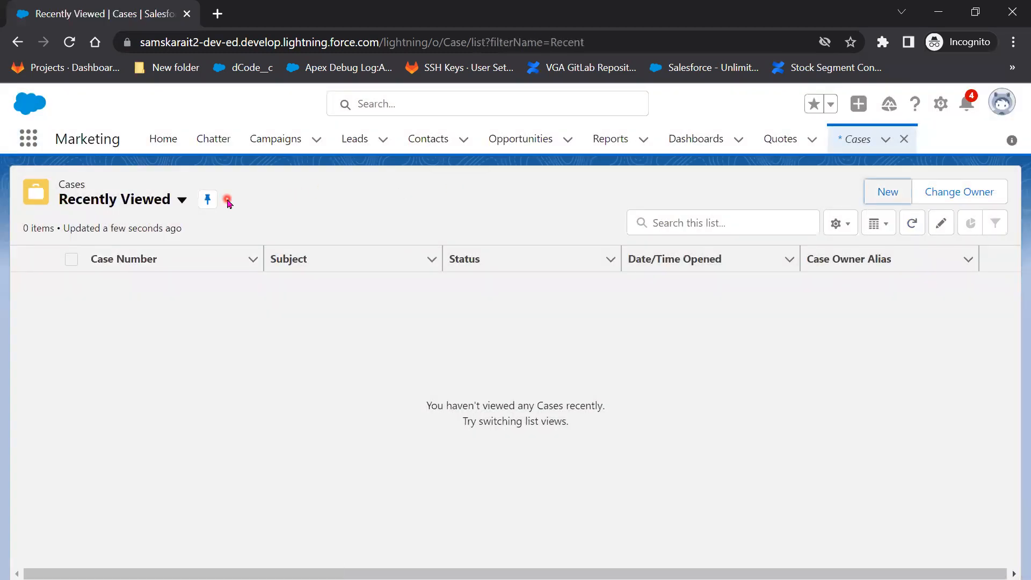
Open the Sales app from the App Launcher's View All list.
{"action": "left_click", "coordinate": [28, 138]}
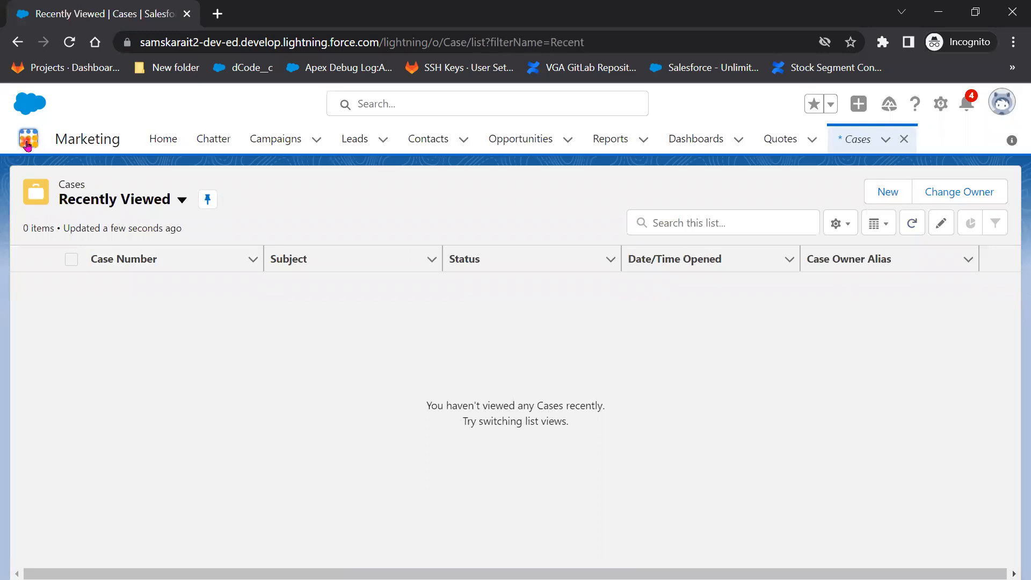
{"action": "left_click", "coordinate": [51, 299]}
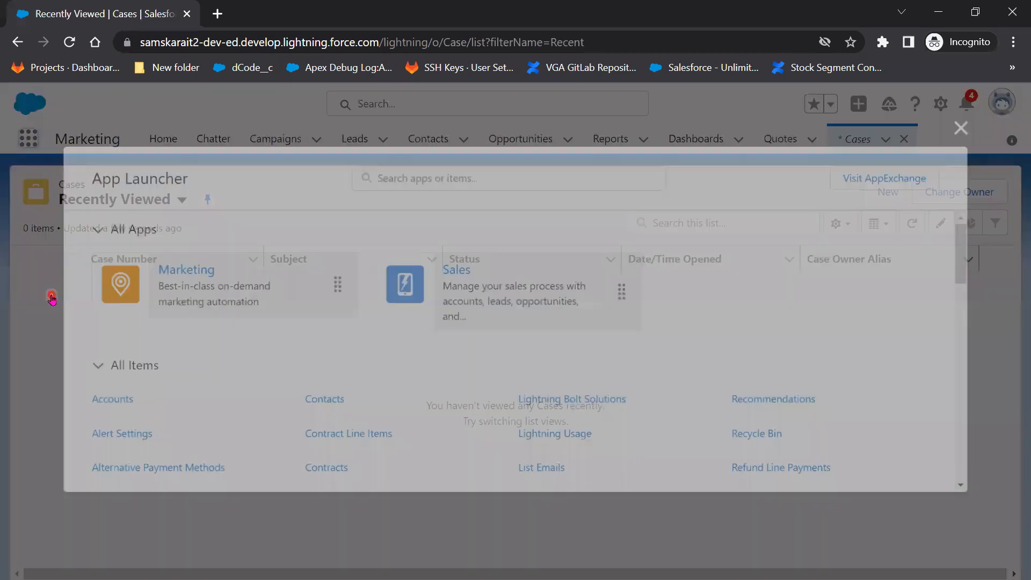
{"action": "left_click", "coordinate": [526, 301]}
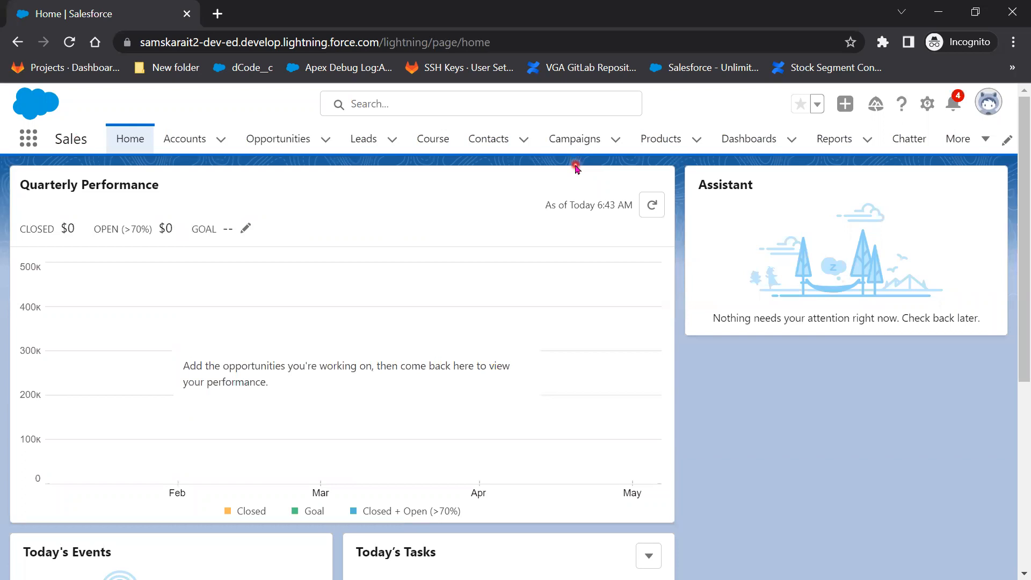
In the profile's Tab Settings, set the Tasks tab to Default Off.
{"action": "left_click", "coordinate": [939, 12]}
{"action": "scroll", "coordinate": [586, 415], "scroll_direction": "down", "scroll_amount": 3}
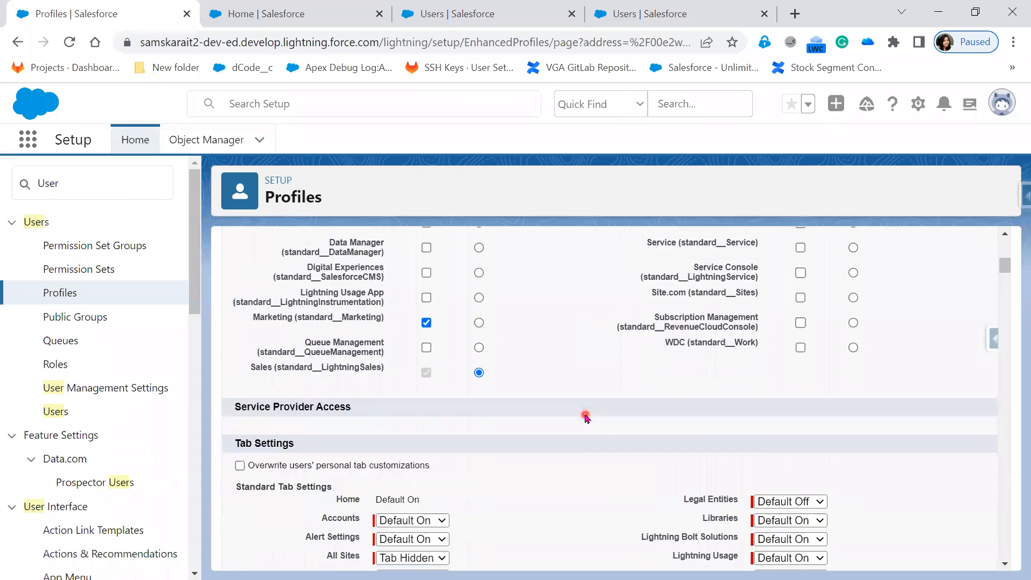
{"action": "scroll", "coordinate": [586, 416], "scroll_direction": "down", "scroll_amount": 12}
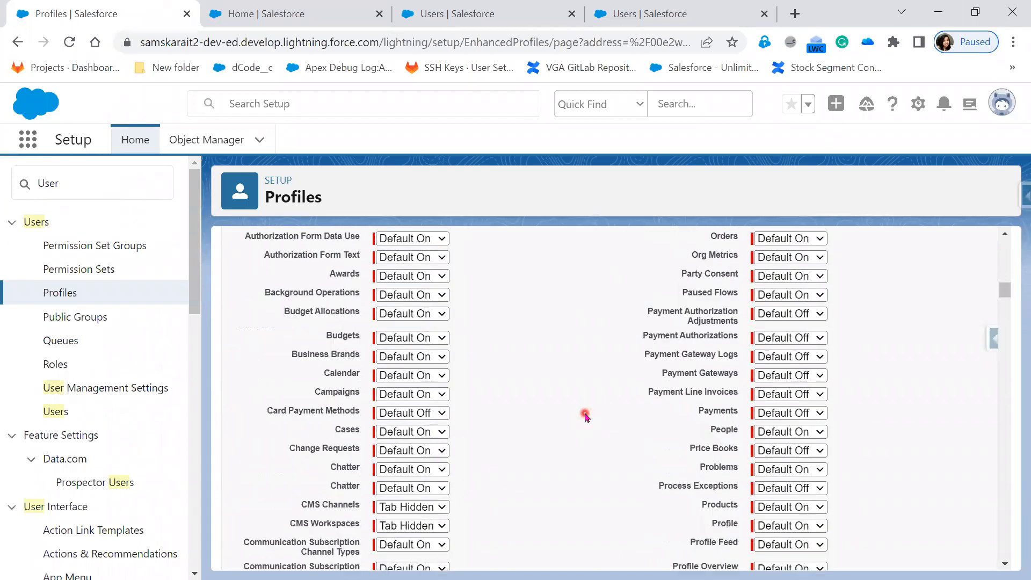
{"action": "scroll", "coordinate": [586, 417], "scroll_direction": "down", "scroll_amount": 5}
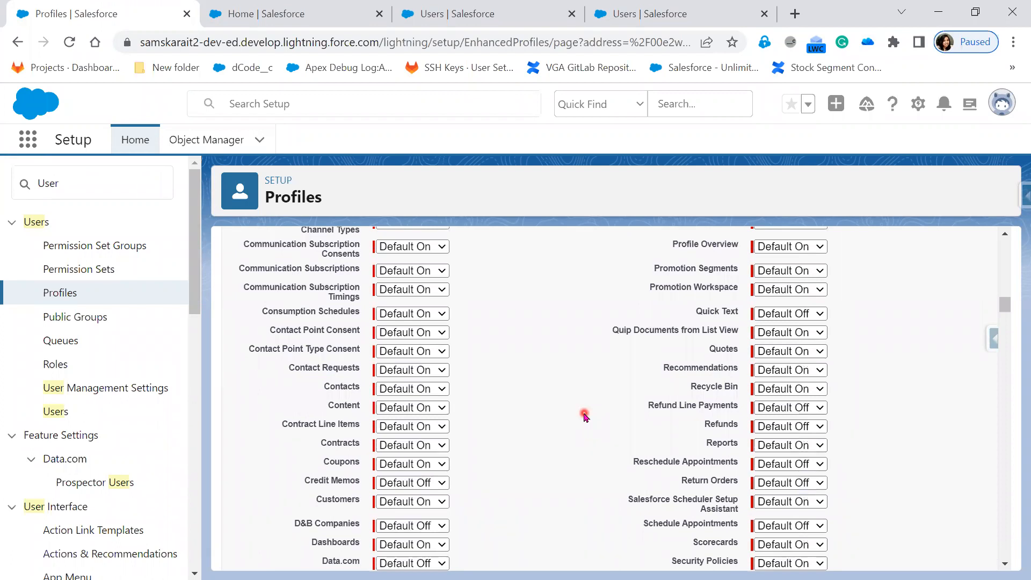
{"action": "scroll", "coordinate": [585, 416], "scroll_direction": "up", "scroll_amount": 15}
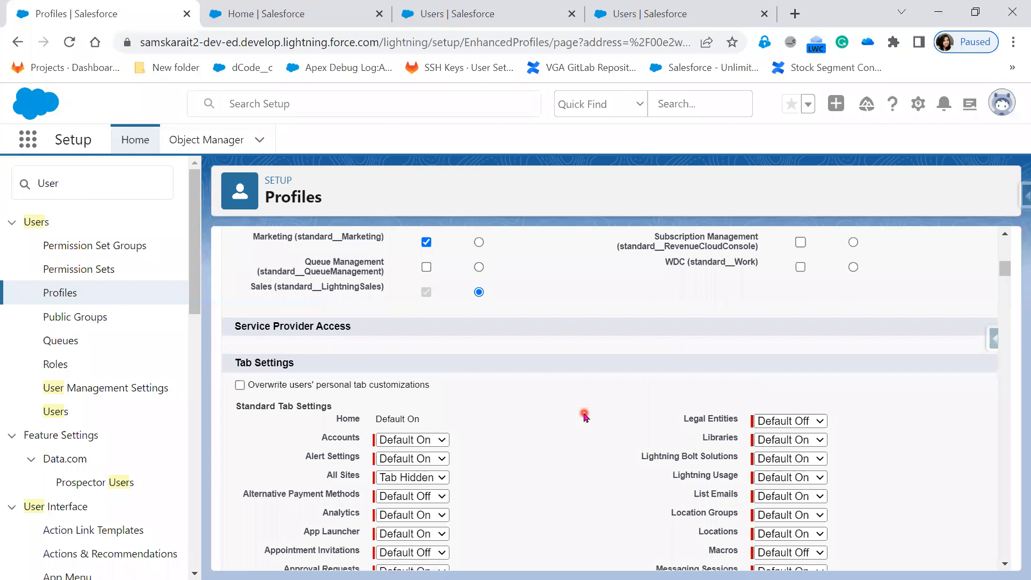
{"action": "scroll", "coordinate": [586, 416], "scroll_direction": "down", "scroll_amount": 12}
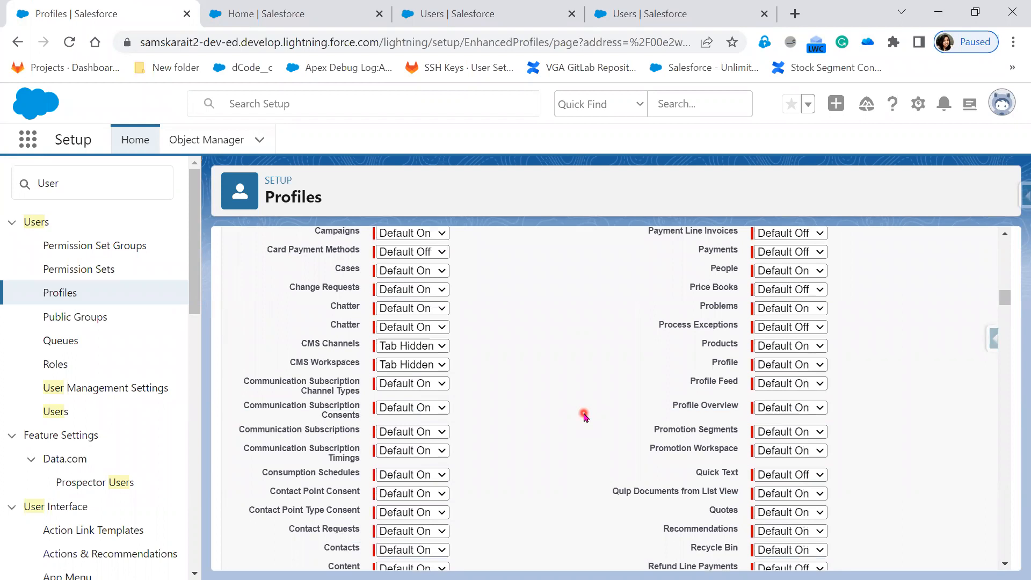
{"action": "scroll", "coordinate": [586, 416], "scroll_direction": "down", "scroll_amount": 3}
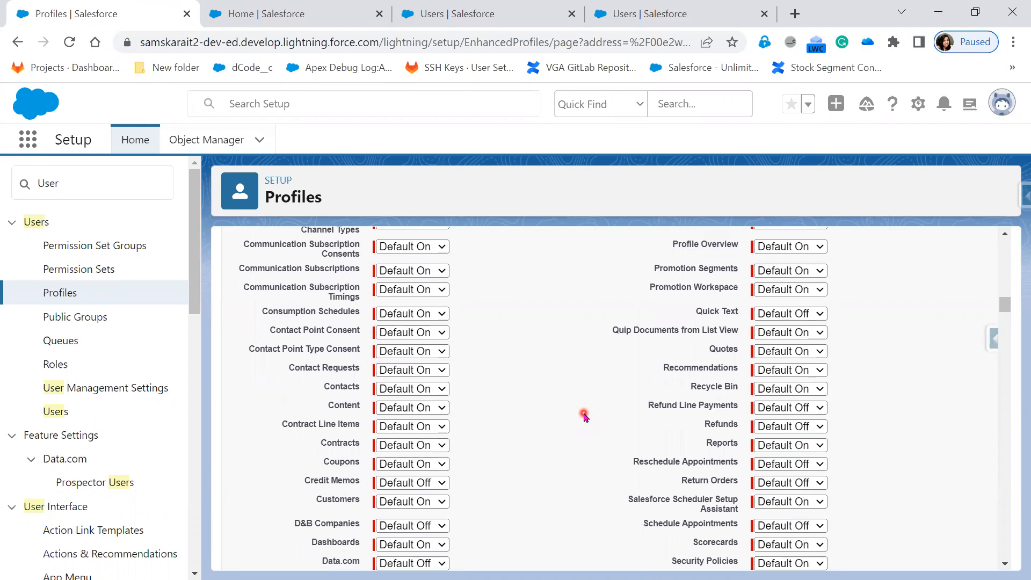
{"action": "scroll", "coordinate": [586, 416], "scroll_direction": "down", "scroll_amount": 3}
{"action": "scroll", "coordinate": [585, 416], "scroll_direction": "down", "scroll_amount": 3}
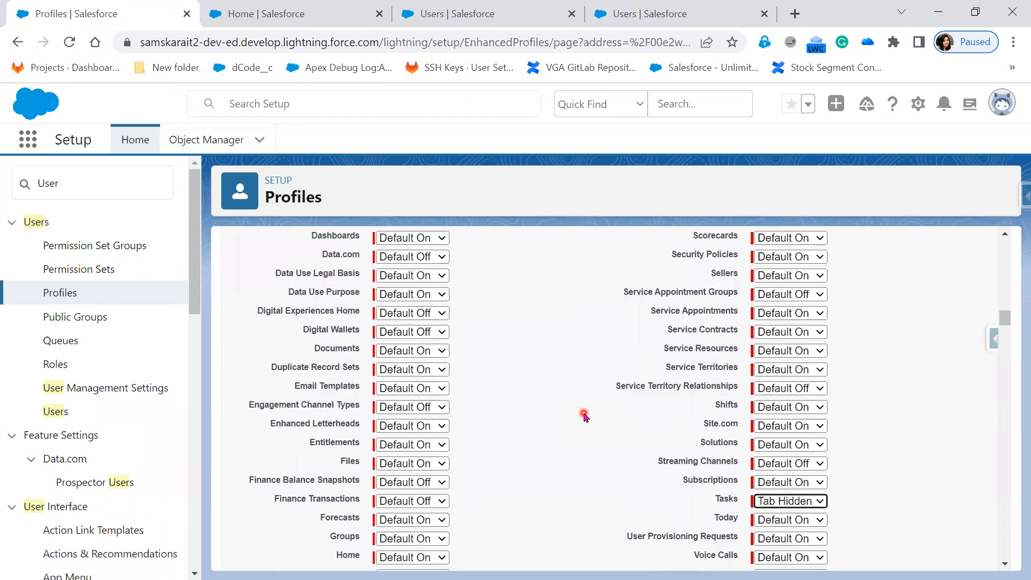
{"action": "left_click", "coordinate": [778, 486]}
{"action": "left_click", "coordinate": [782, 511]}
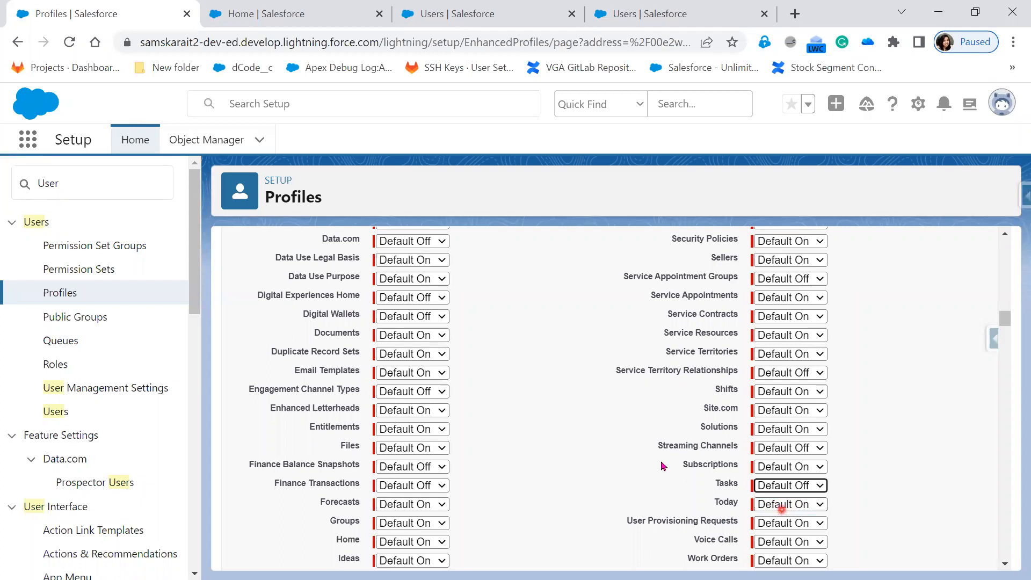
Save the profile's tab changes and return to the test user's browser window.
{"action": "scroll", "coordinate": [661, 459], "scroll_direction": "up", "scroll_amount": 20}
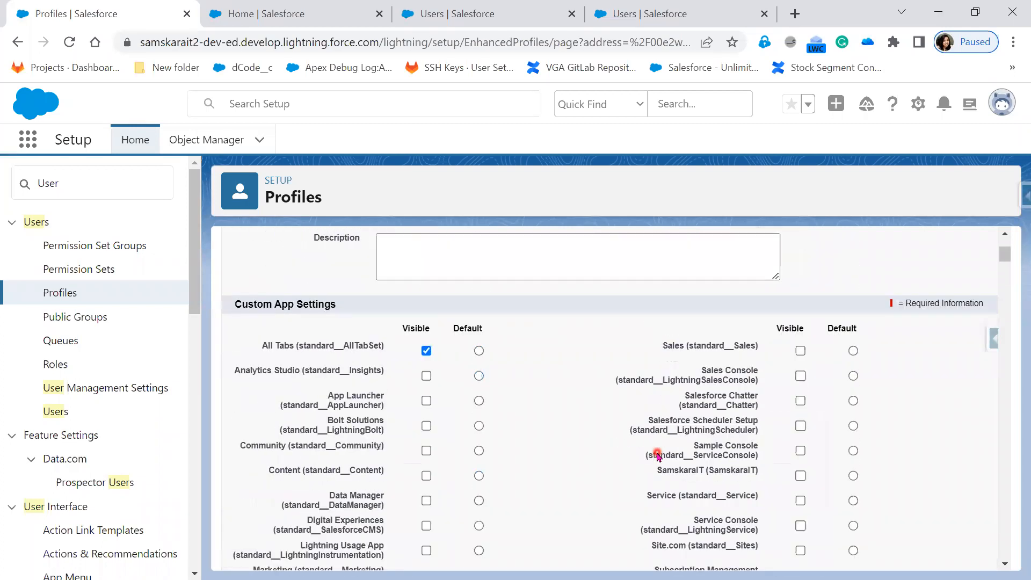
{"action": "scroll", "coordinate": [658, 455], "scroll_direction": "up", "scroll_amount": 3}
{"action": "left_click", "coordinate": [470, 321]}
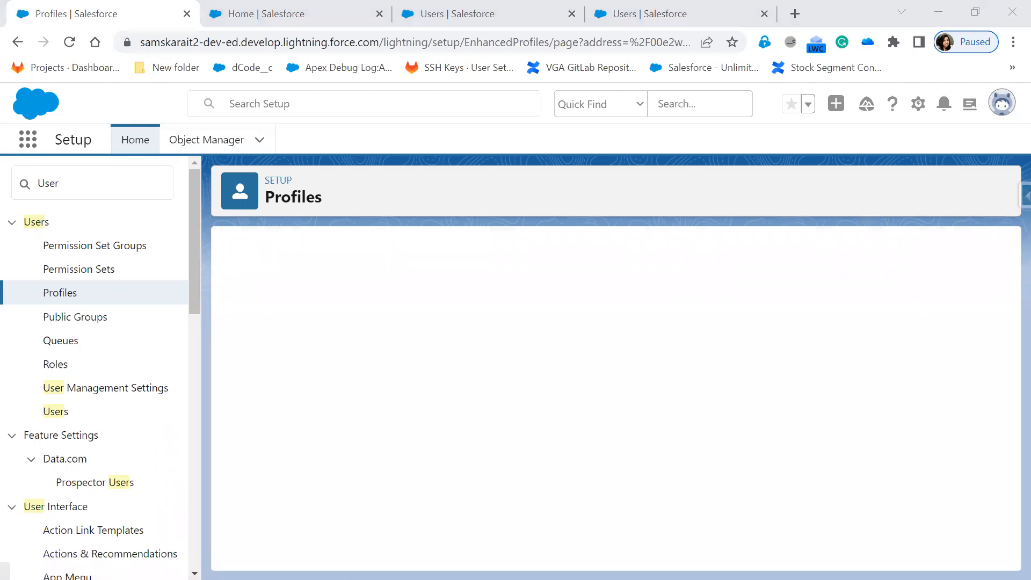
{"action": "key", "text": "alt+Tab"}
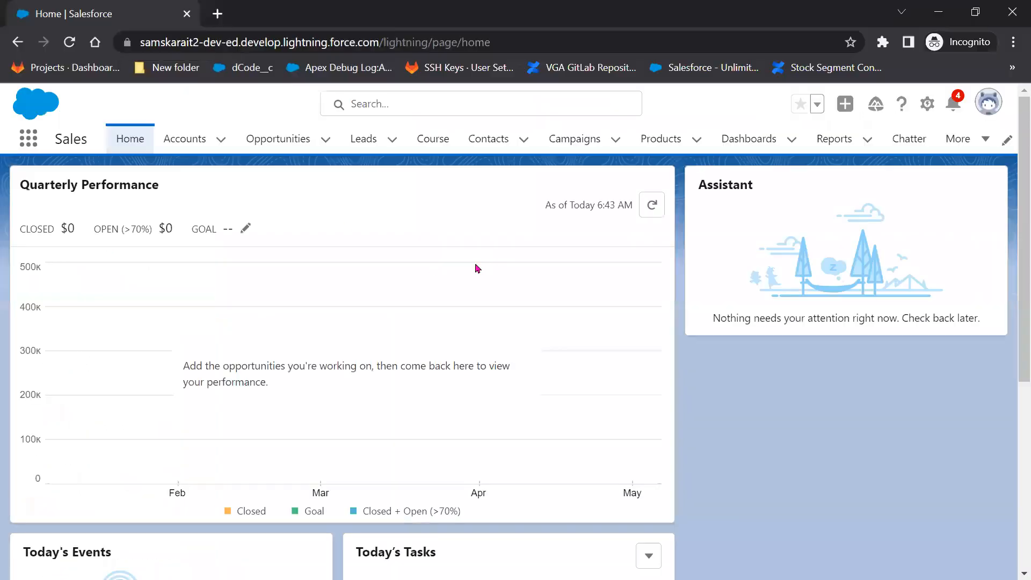
Reload the test user's Home page and open Tasks from the App Launcher's View All.
{"action": "left_click", "coordinate": [64, 43]}
{"action": "left_click", "coordinate": [34, 144]}
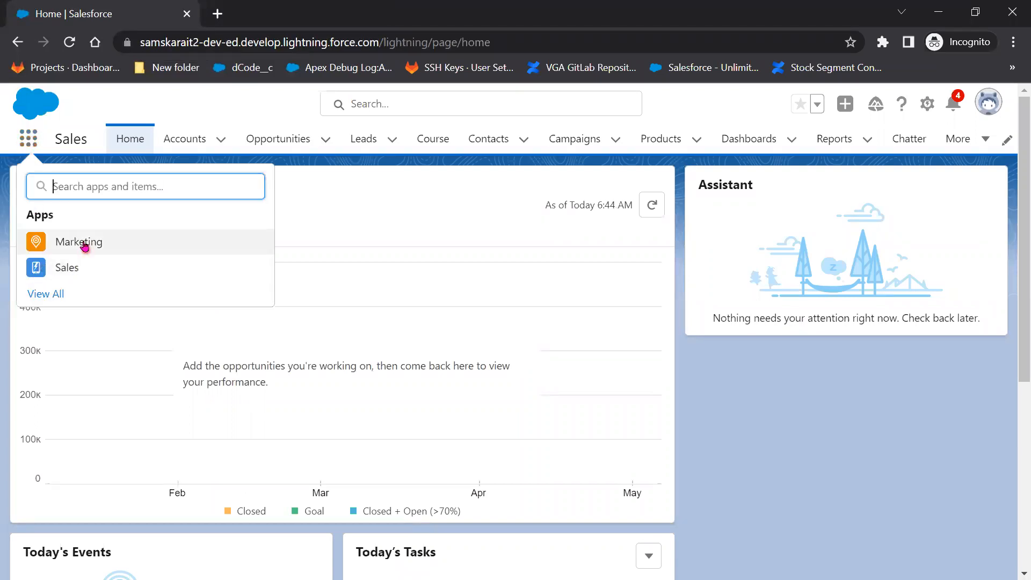
{"action": "left_click", "coordinate": [53, 297]}
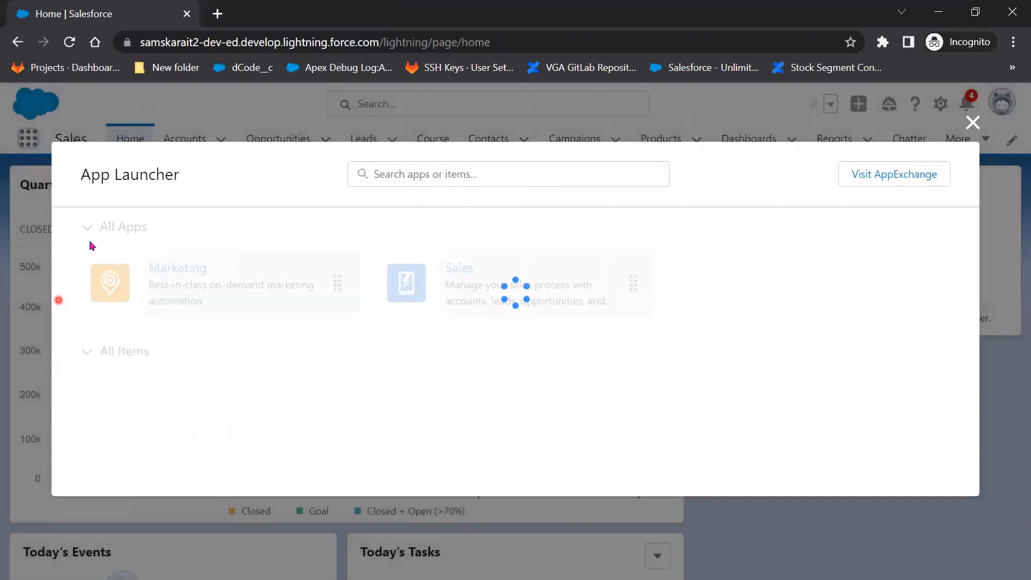
{"action": "scroll", "coordinate": [724, 348], "scroll_direction": "down", "scroll_amount": 12}
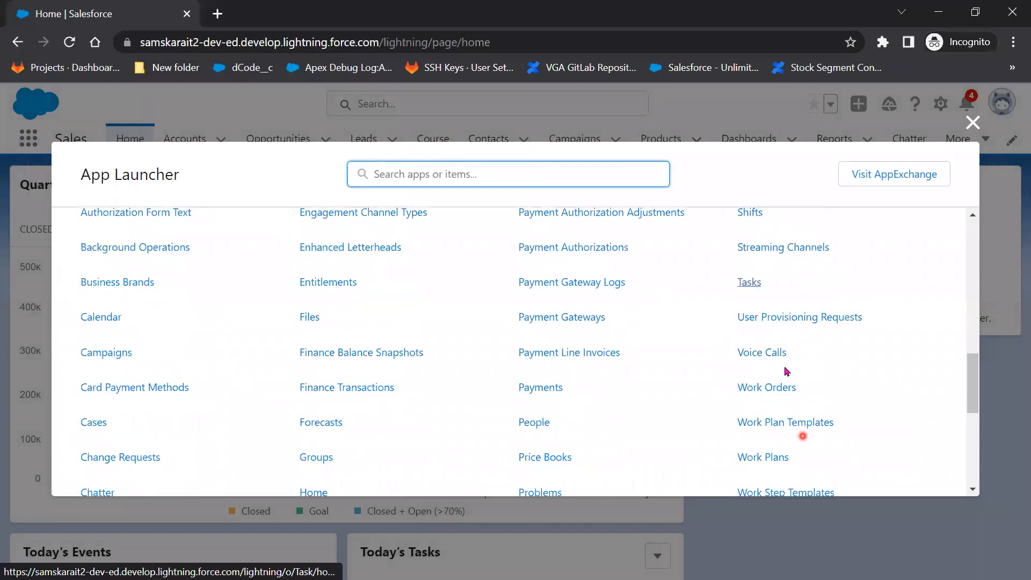
{"action": "left_click", "coordinate": [748, 283]}
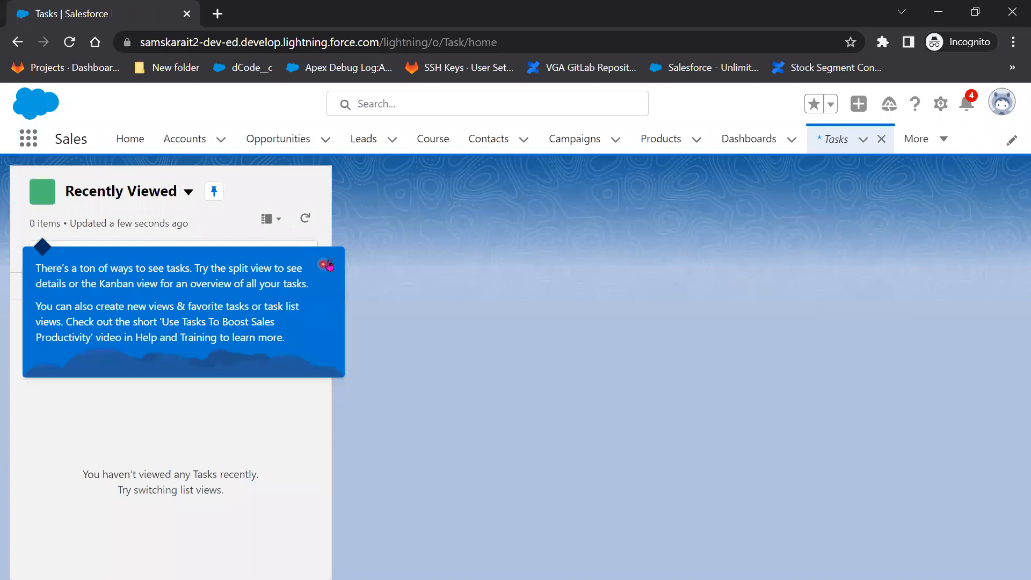
Switch to the Open Tasks list view, start a New Task, then minimize the window.
{"action": "left_click", "coordinate": [338, 264]}
{"action": "left_click", "coordinate": [188, 191]}
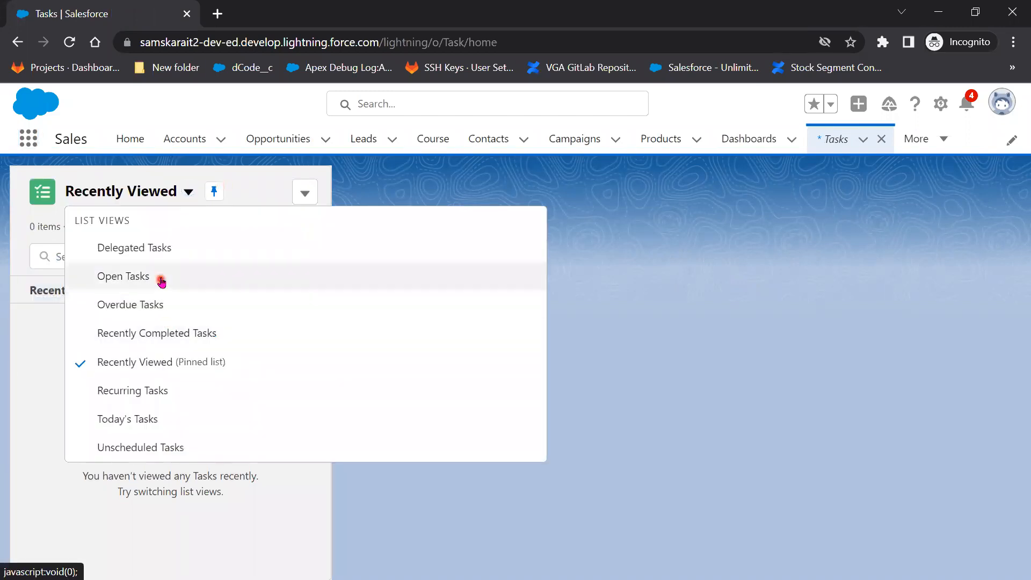
{"action": "left_click", "coordinate": [161, 278]}
{"action": "left_click", "coordinate": [305, 194]}
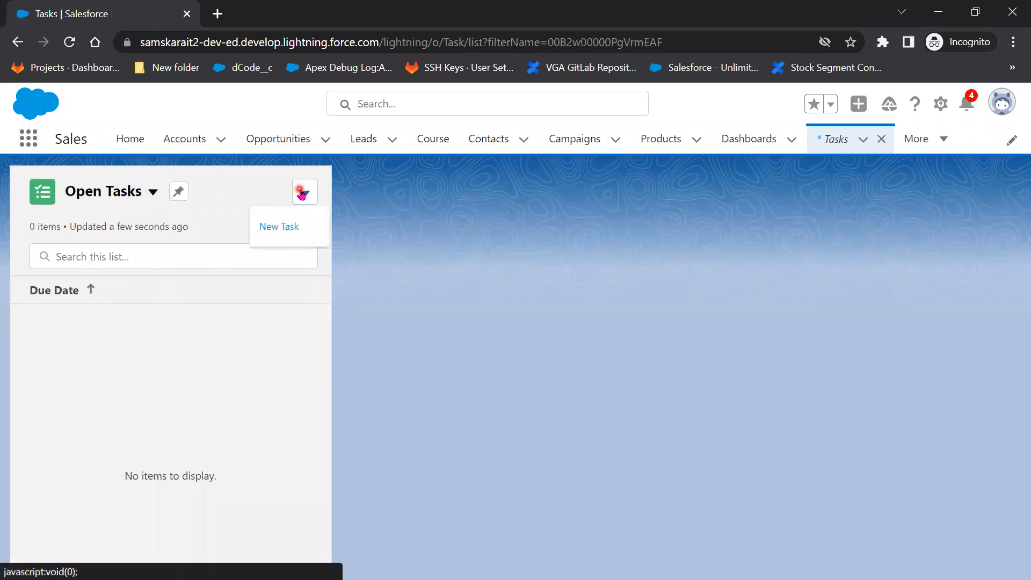
{"action": "left_click", "coordinate": [270, 222]}
{"action": "left_click", "coordinate": [305, 195]}
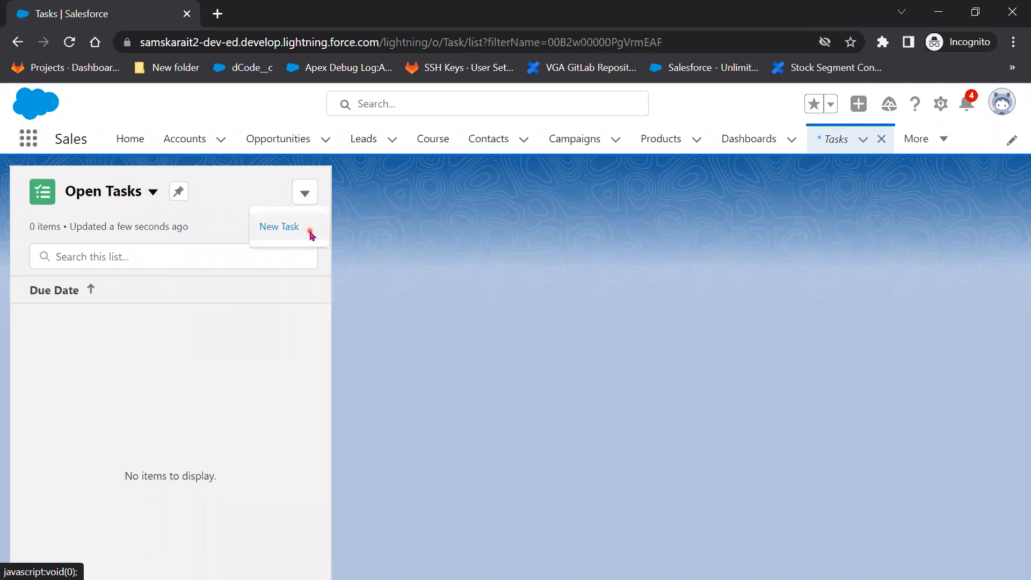
{"action": "left_click", "coordinate": [310, 232]}
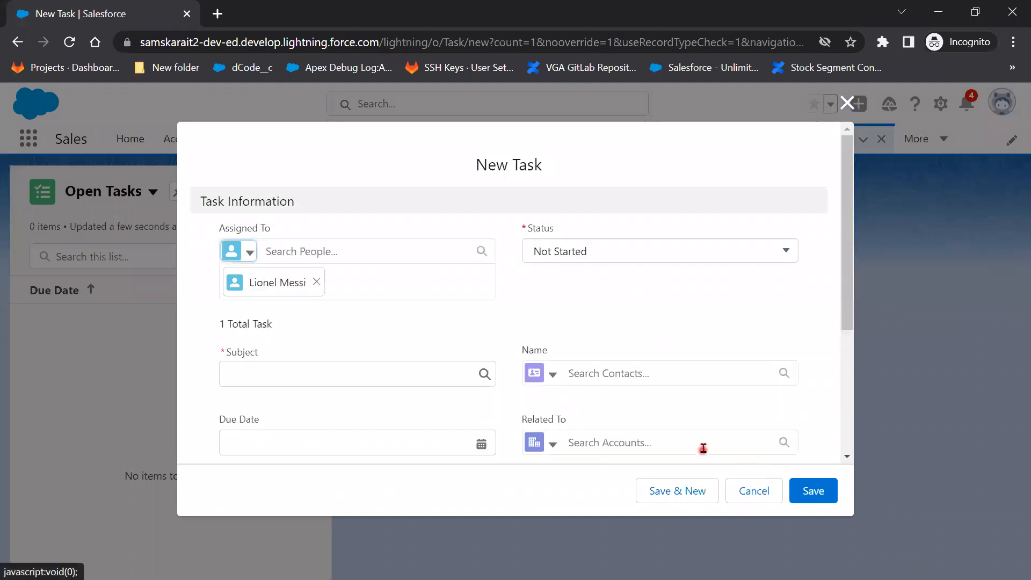
{"action": "scroll", "coordinate": [702, 448], "scroll_direction": "down", "scroll_amount": 2}
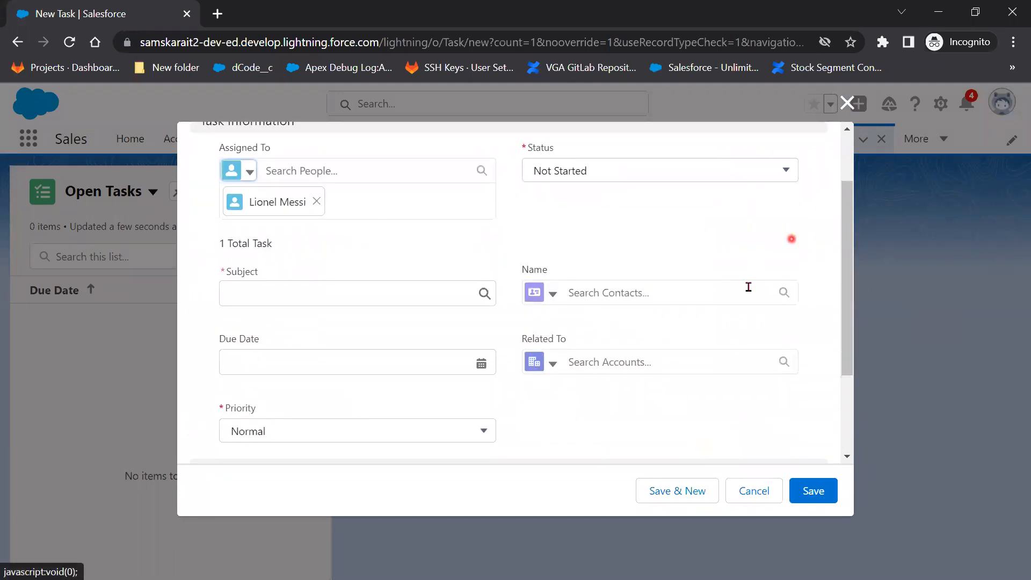
{"action": "left_click", "coordinate": [947, 13]}
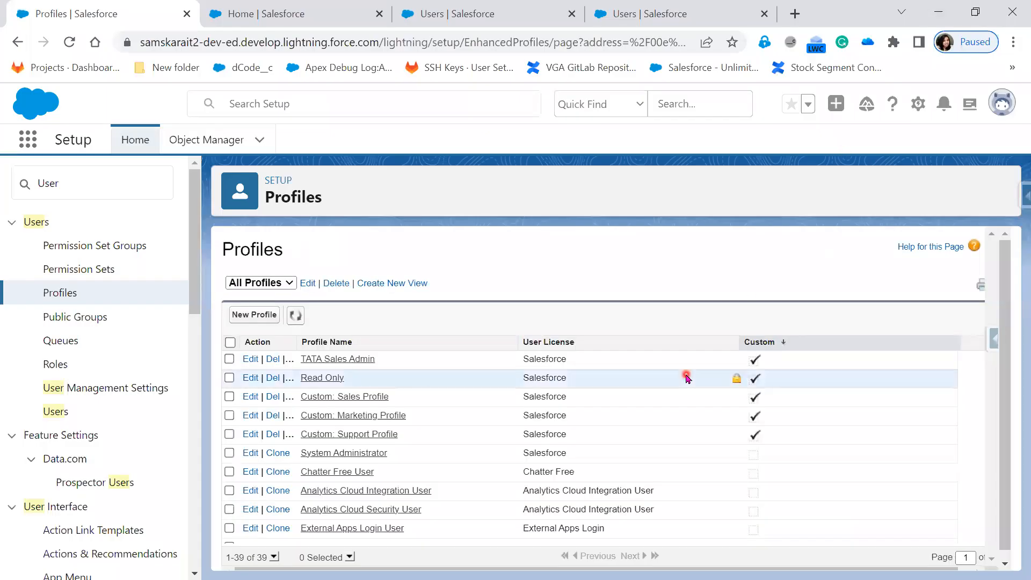
Open the TATA Sales Admin profile for editing and review its Tab Settings.
{"action": "left_click", "coordinate": [250, 358]}
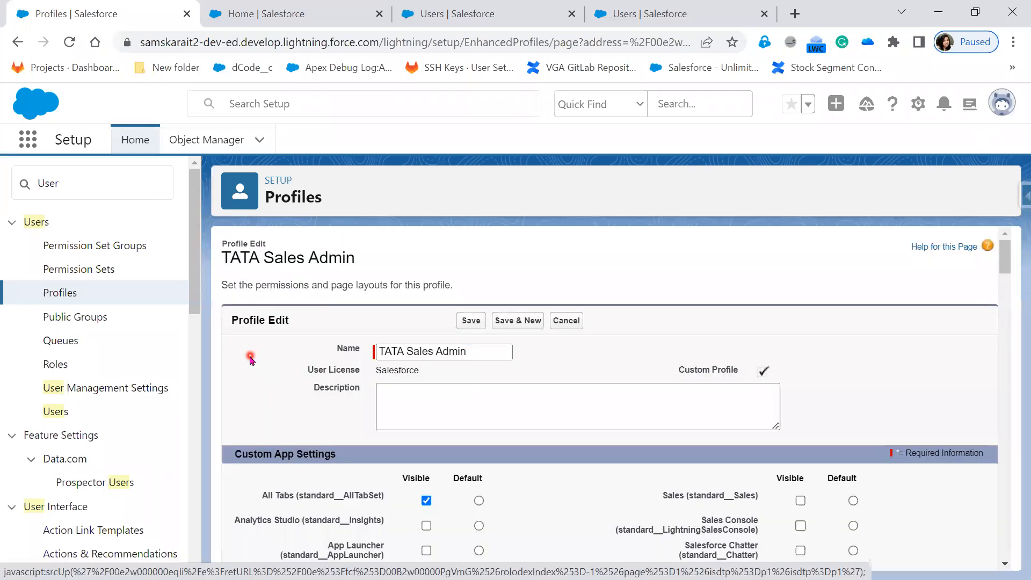
{"action": "scroll", "coordinate": [598, 433], "scroll_direction": "down", "scroll_amount": 1}
{"action": "scroll", "coordinate": [598, 433], "scroll_direction": "down", "scroll_amount": 6}
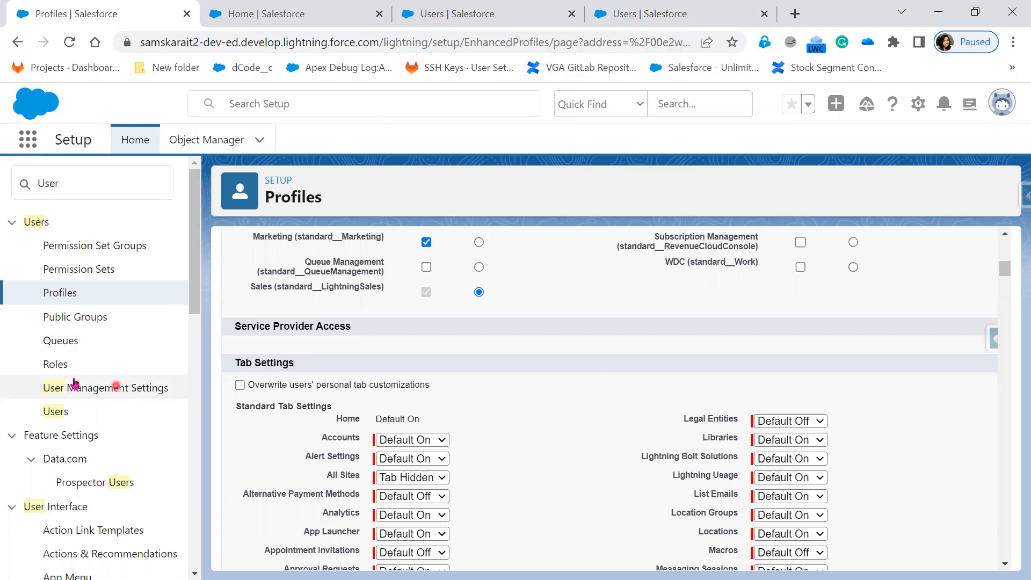
Open Profiles in a new tab, select the custom profile rows, then return to the slides.
{"action": "right_click", "coordinate": [57, 295]}
{"action": "left_click", "coordinate": [90, 311]}
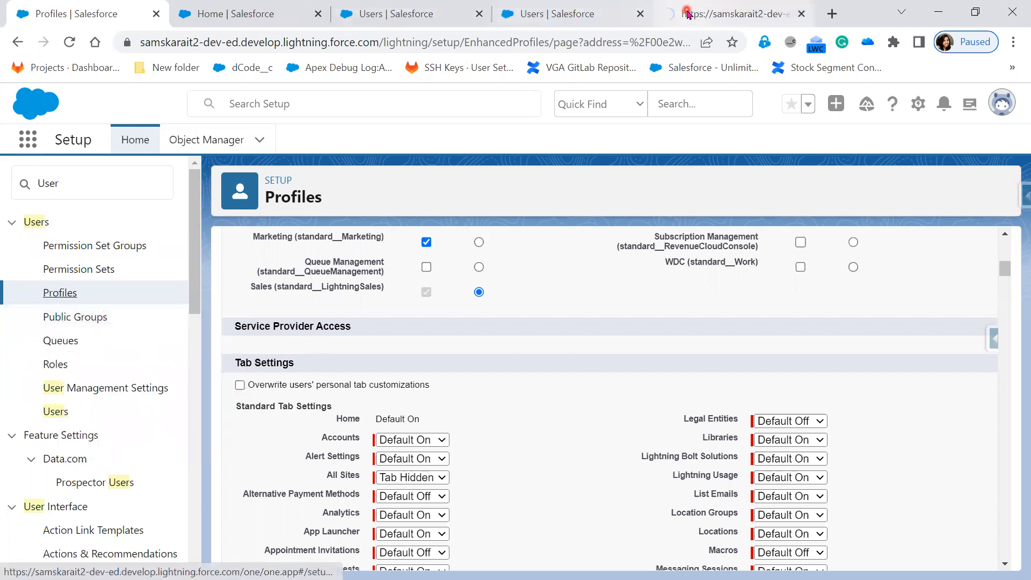
{"action": "left_click", "coordinate": [687, 13]}
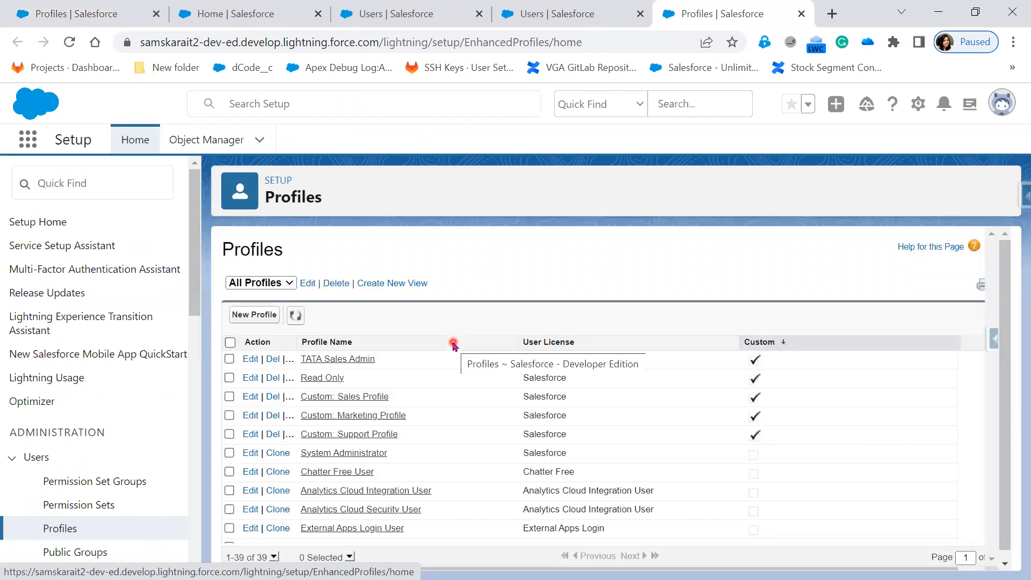
{"action": "left_click_drag", "start_coordinate": [803, 428], "coordinate": [473, 378]}
{"action": "left_click_drag", "start_coordinate": [299, 376], "coordinate": [238, 379]}
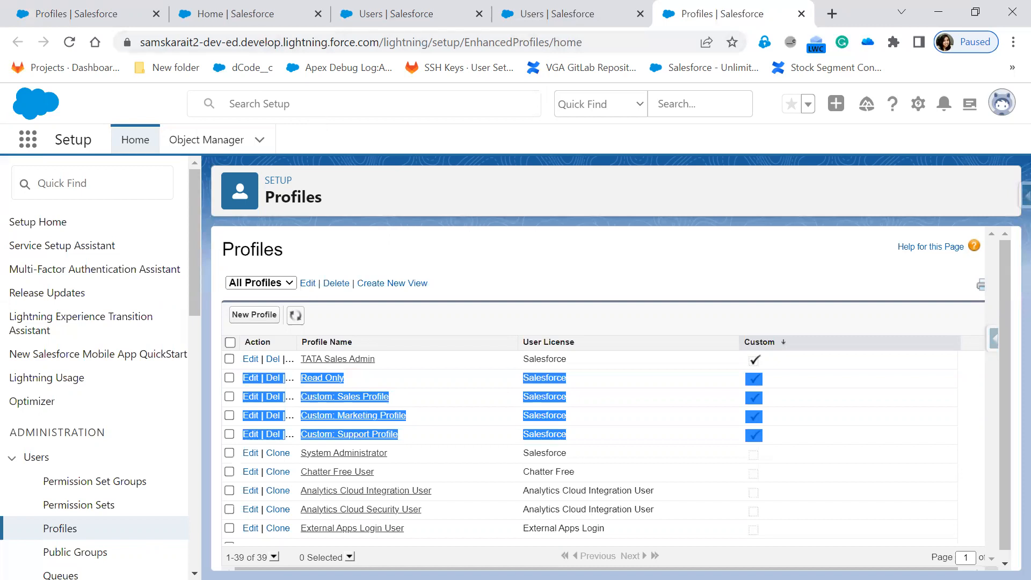
{"action": "key", "text": "alt+Tab"}
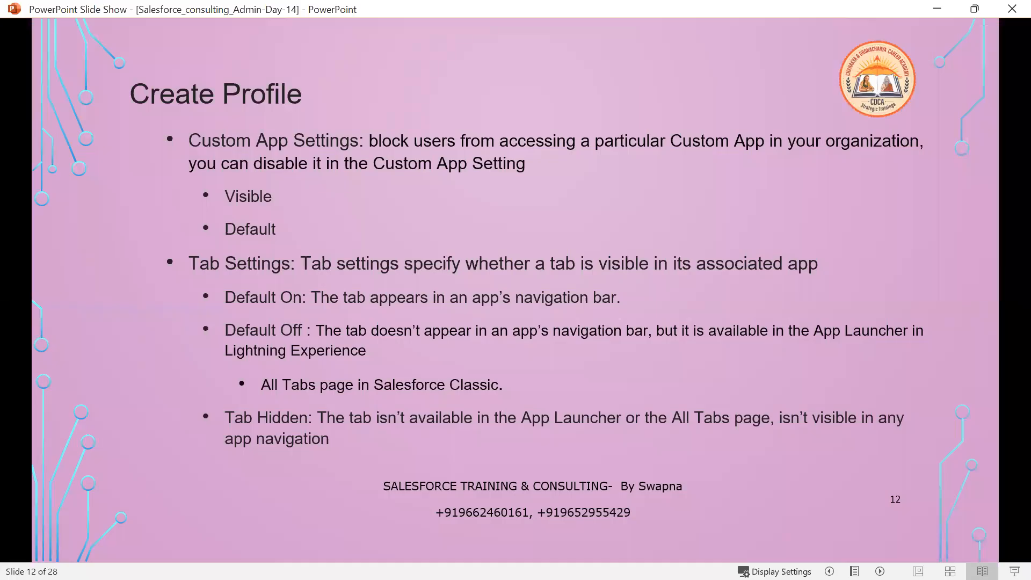
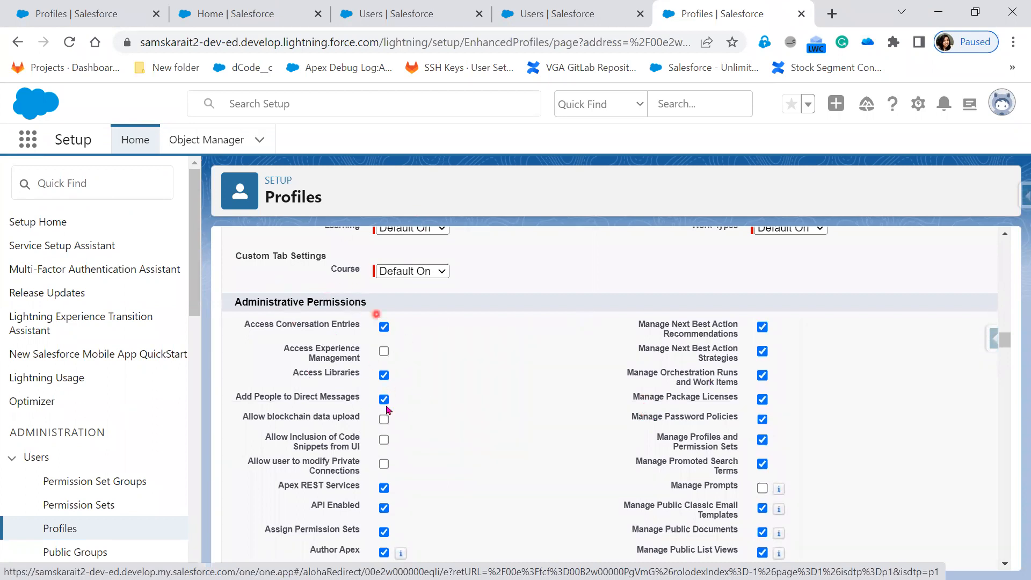
Review the profile's Custom Tab Settings and Administrative Permissions, then return to the slide show.
{"action": "scroll", "coordinate": [511, 484], "scroll_direction": "up", "scroll_amount": 10}
{"action": "scroll", "coordinate": [511, 483], "scroll_direction": "up", "scroll_amount": 15}
{"action": "scroll", "coordinate": [511, 482], "scroll_direction": "down", "scroll_amount": 13}
{"action": "scroll", "coordinate": [511, 482], "scroll_direction": "down", "scroll_amount": 15}
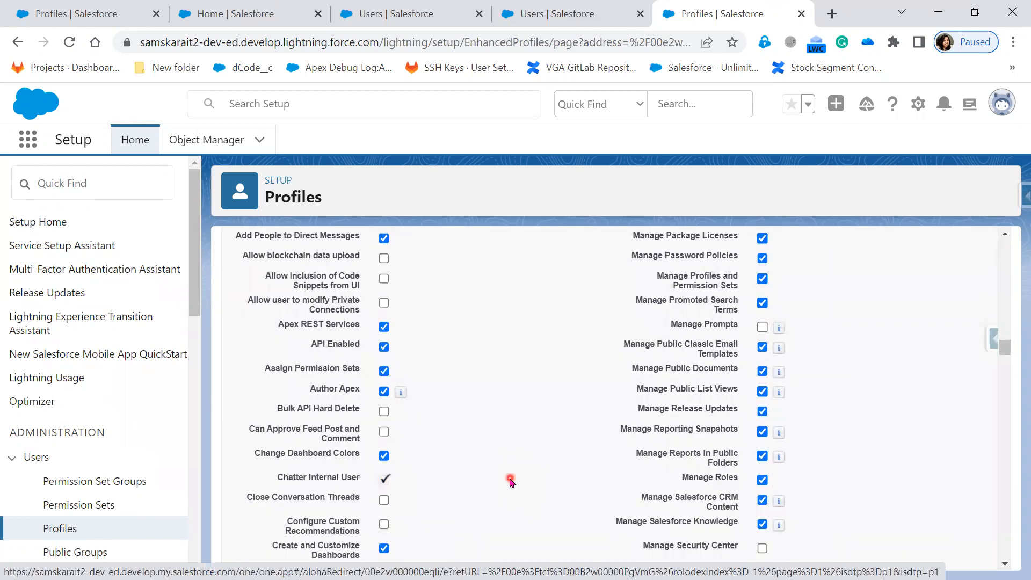
{"action": "scroll", "coordinate": [511, 482], "scroll_direction": "up", "scroll_amount": 3}
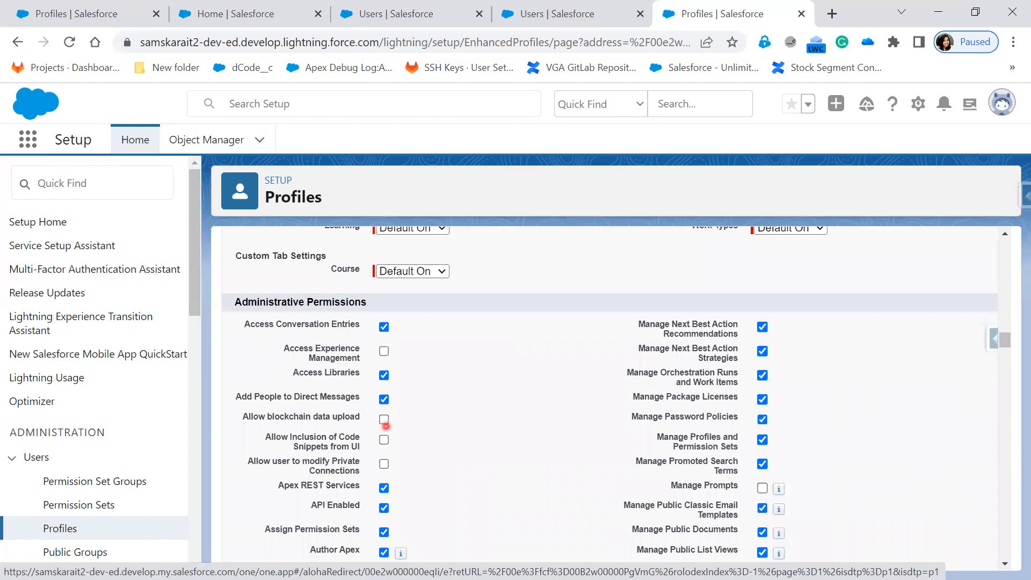
{"action": "key", "text": "alt+Tab"}
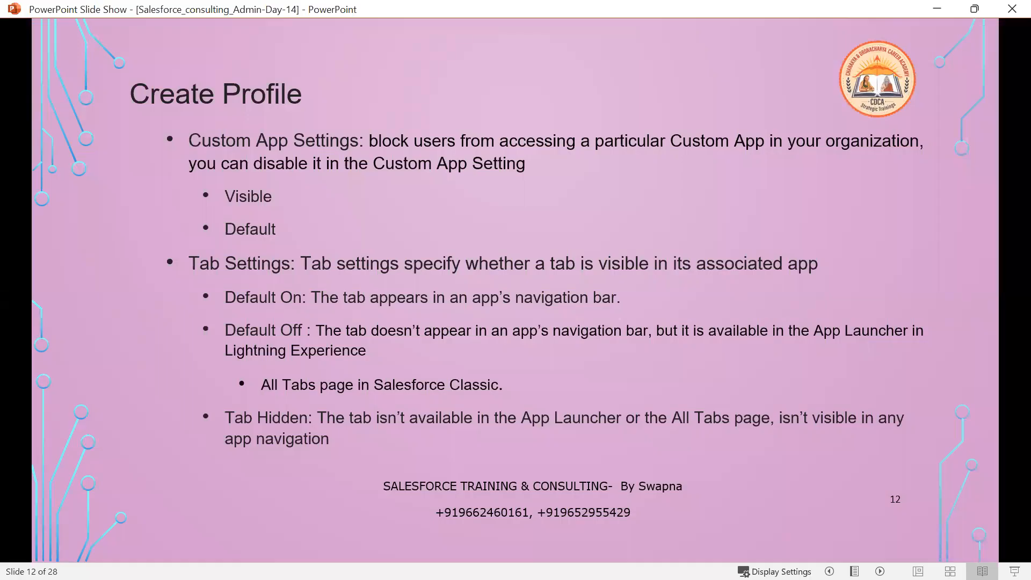
Advance to slide 13 on Administrative Permissions, then go back to Salesforce.
{"action": "left_click", "coordinate": [374, 433]}
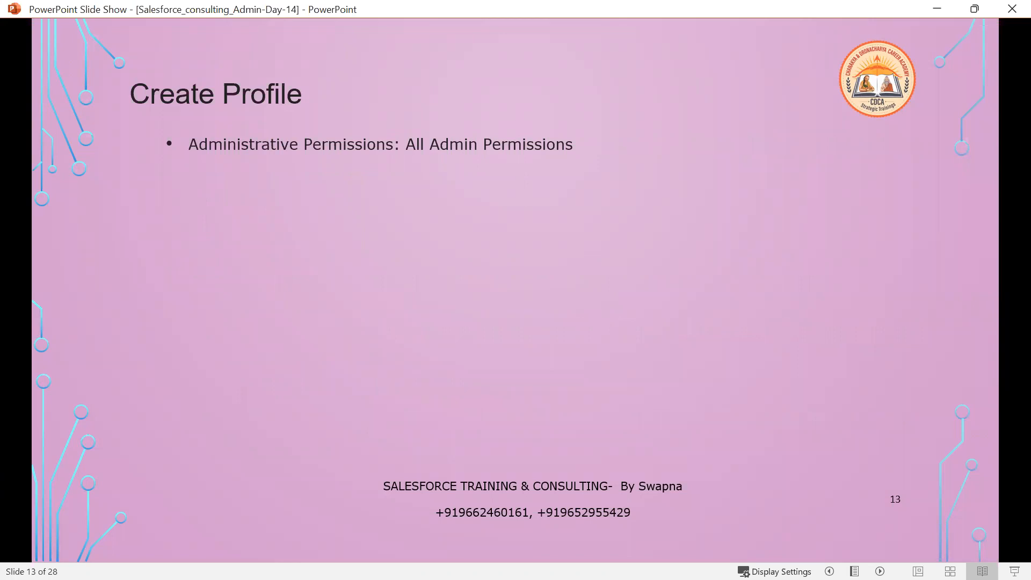
{"action": "key", "text": "alt+Tab"}
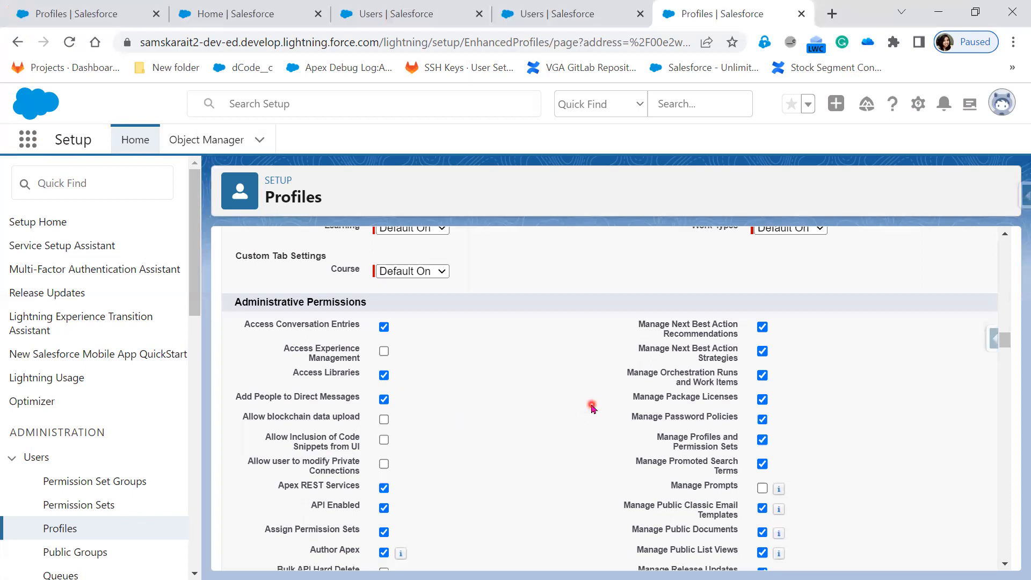
Review the Administrative Permissions, unchecking Modify All Data and then re-enabling it.
{"action": "scroll", "coordinate": [593, 408], "scroll_direction": "down", "scroll_amount": 2}
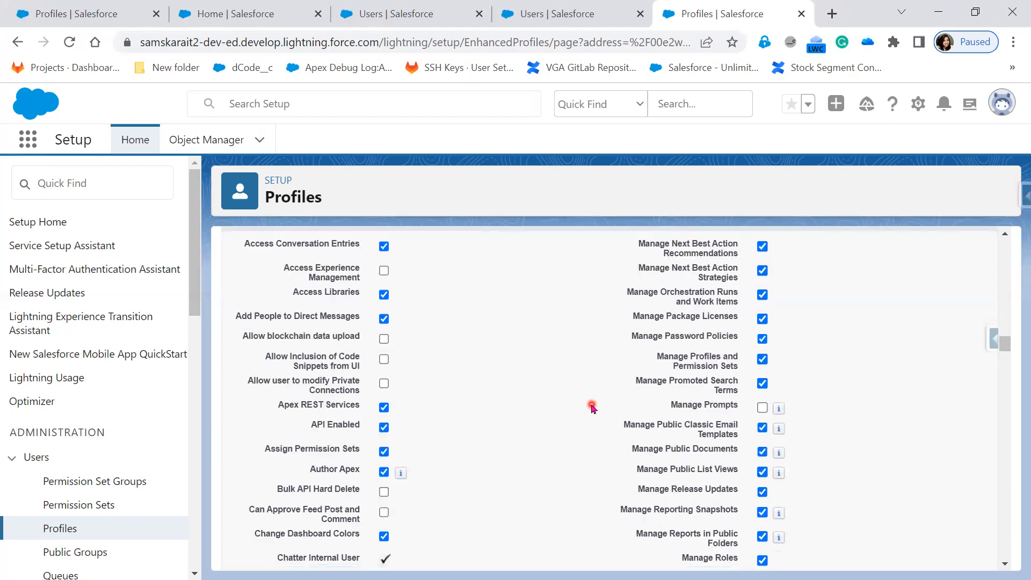
{"action": "scroll", "coordinate": [592, 408], "scroll_direction": "down", "scroll_amount": 4}
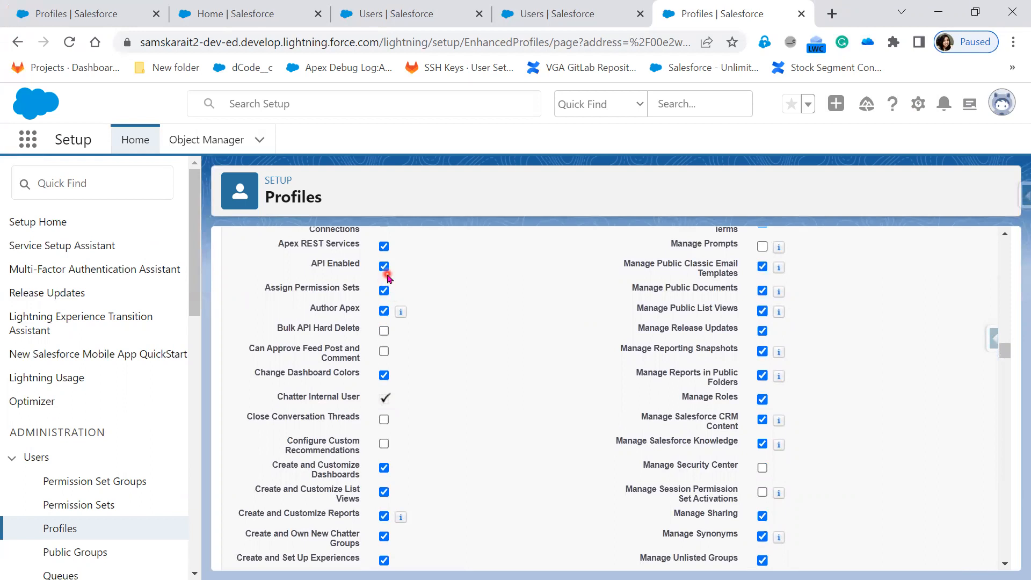
{"action": "scroll", "coordinate": [491, 517], "scroll_direction": "down", "scroll_amount": 5}
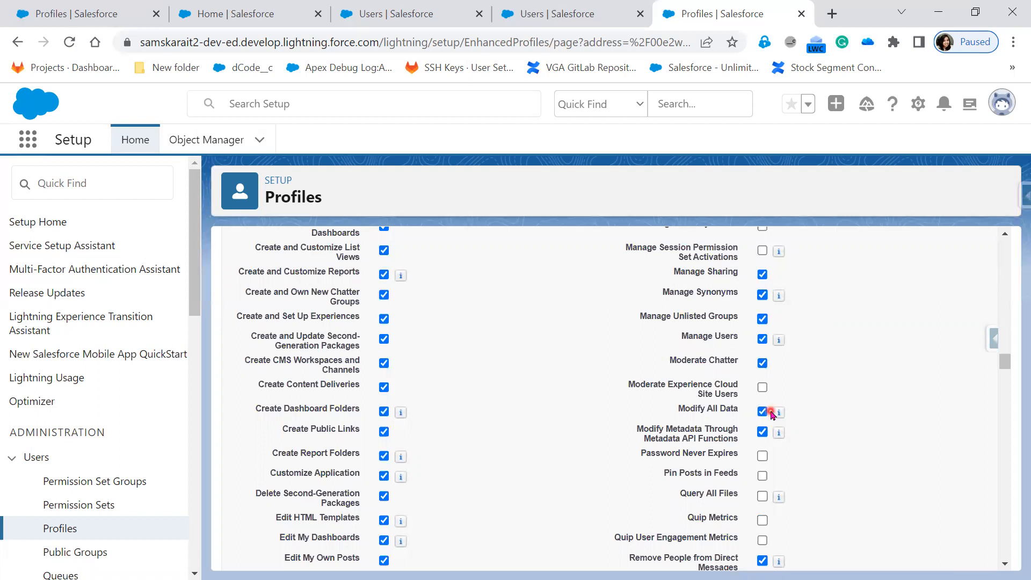
{"action": "mouse_move", "coordinate": [784, 417]}
{"action": "left_click", "coordinate": [761, 413]}
{"action": "left_click", "coordinate": [762, 412]}
{"action": "scroll", "coordinate": [832, 539], "scroll_direction": "down", "scroll_amount": 1}
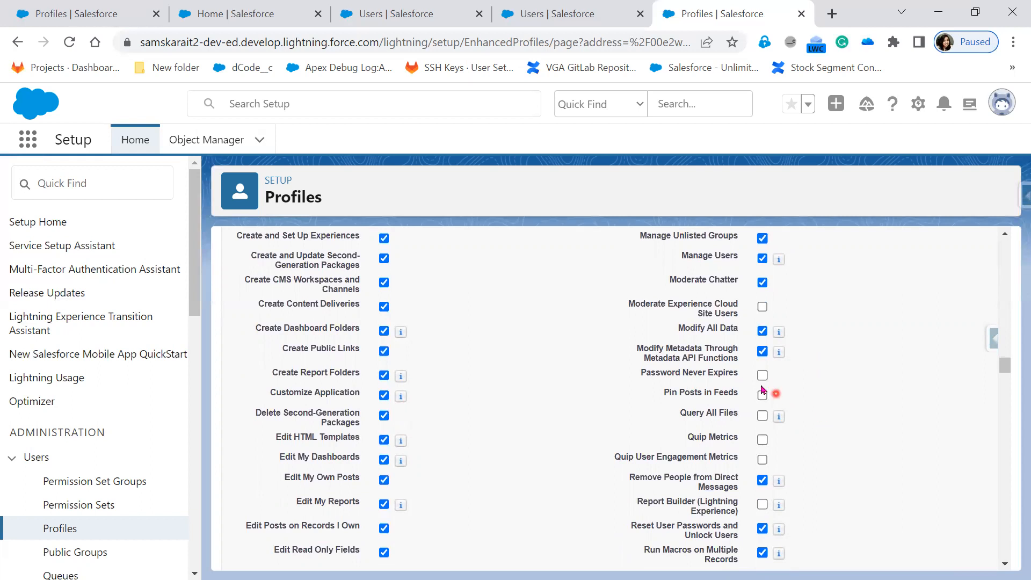
{"action": "scroll", "coordinate": [865, 557], "scroll_direction": "down", "scroll_amount": 8}
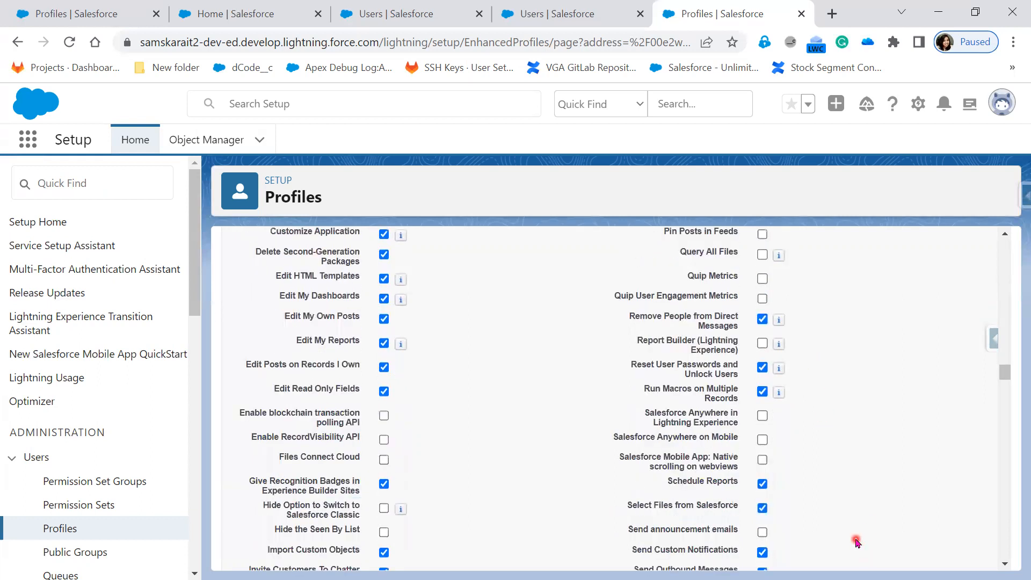
{"action": "scroll", "coordinate": [857, 543], "scroll_direction": "down", "scroll_amount": 2}
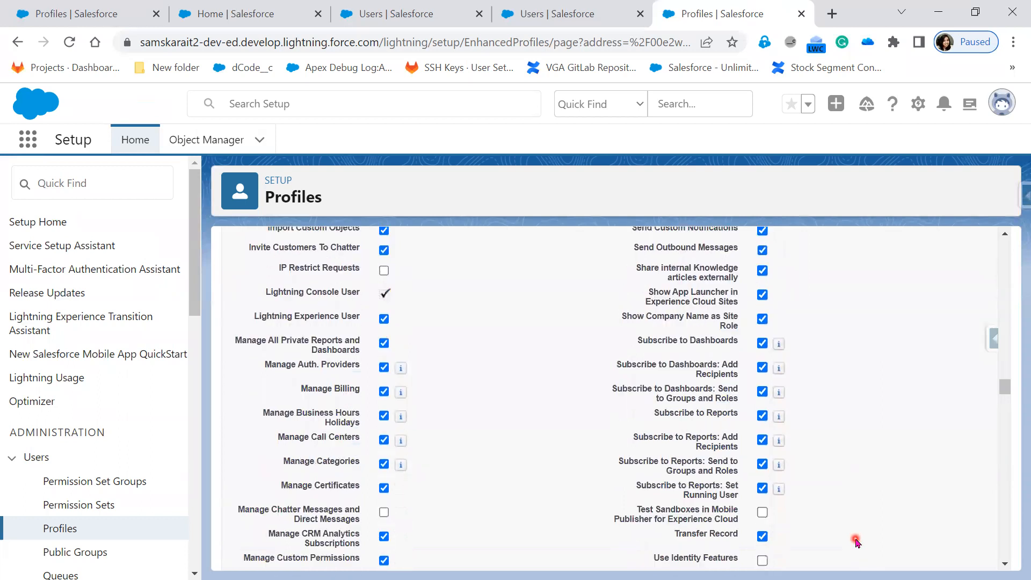
{"action": "scroll", "coordinate": [857, 543], "scroll_direction": "down", "scroll_amount": 5}
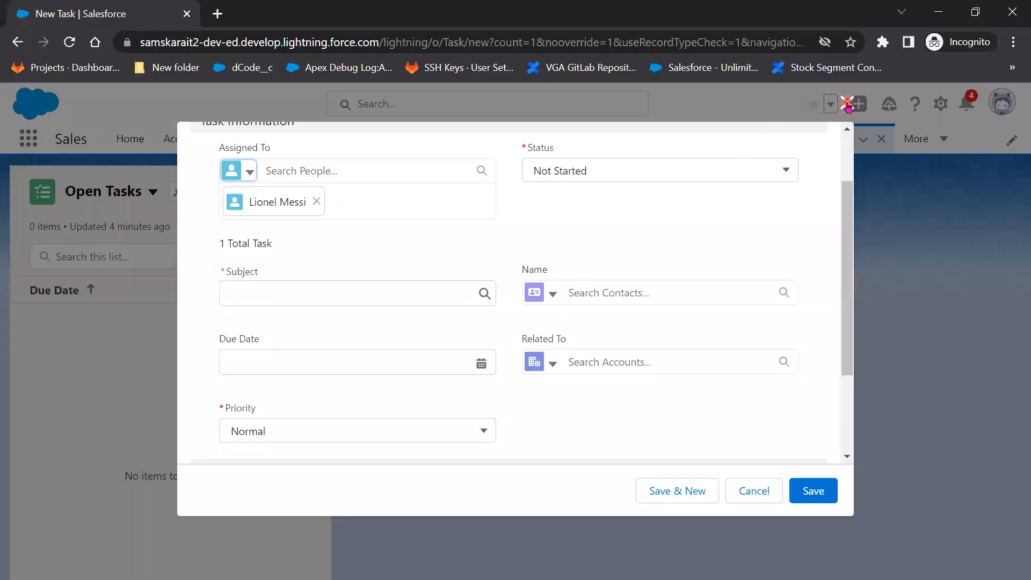
In the test user's incognito session, open Setup Home in a new tab from the gear menu.
{"action": "left_click", "coordinate": [845, 105]}
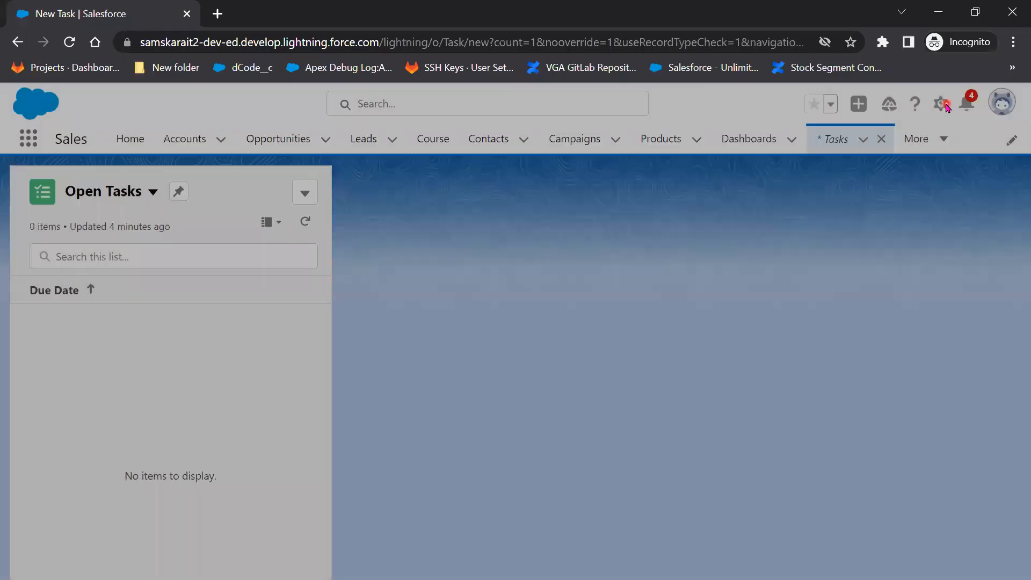
{"action": "left_click", "coordinate": [943, 106]}
{"action": "left_click", "coordinate": [883, 155]}
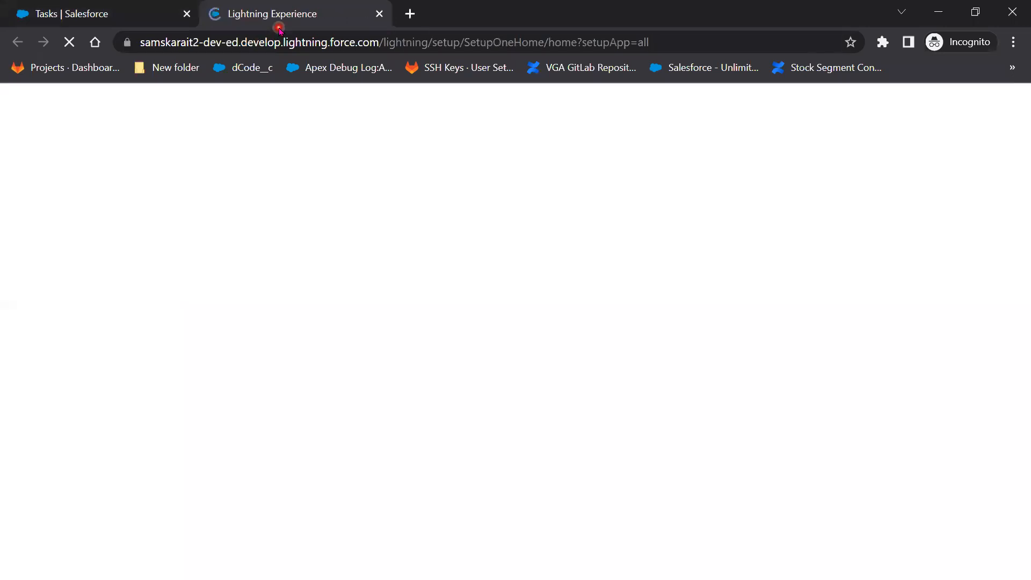
{"action": "left_click", "coordinate": [352, 142]}
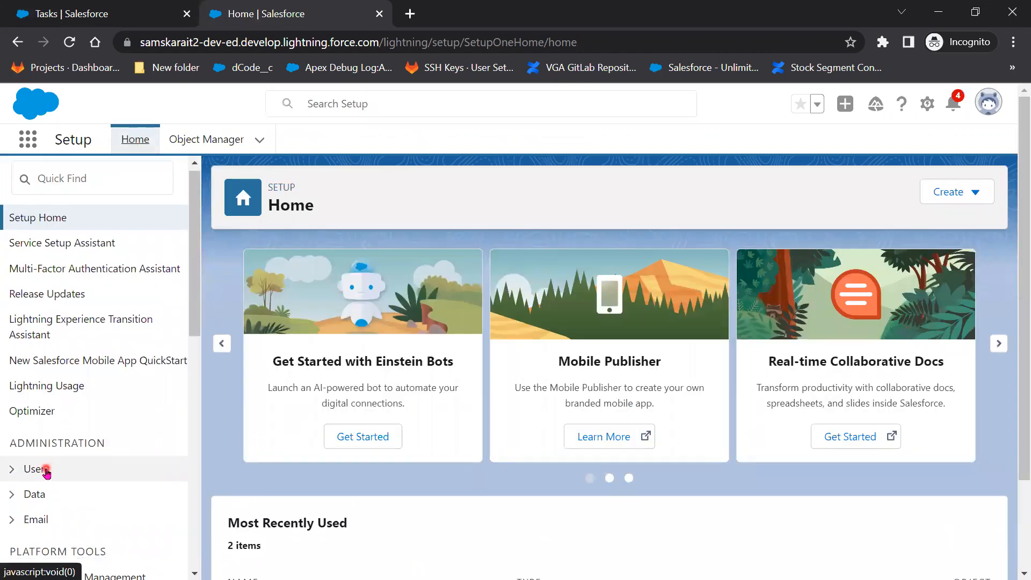
Go to Setup Users, dismiss the Guidance Center, and open All Users in Salesforce Classic.
{"action": "scroll", "coordinate": [13, 234], "scroll_direction": "down", "scroll_amount": 5}
{"action": "left_click", "coordinate": [14, 233]}
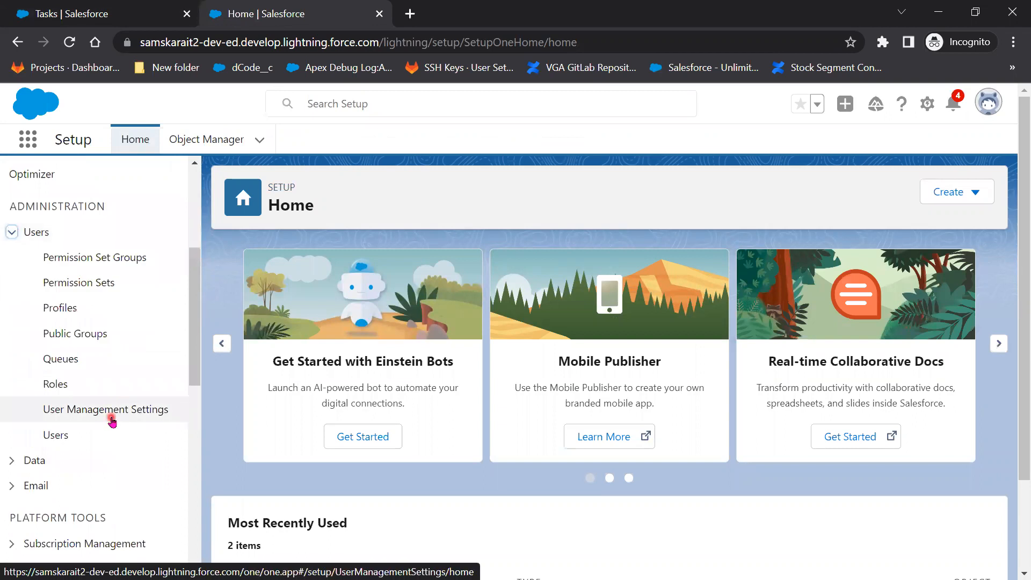
{"action": "left_click", "coordinate": [60, 437]}
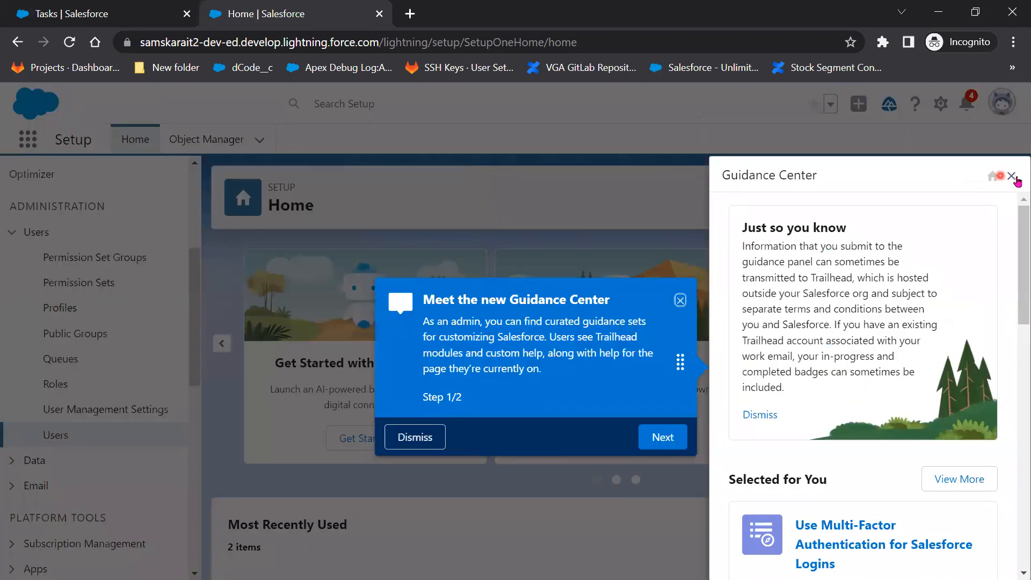
{"action": "left_click", "coordinate": [999, 177]}
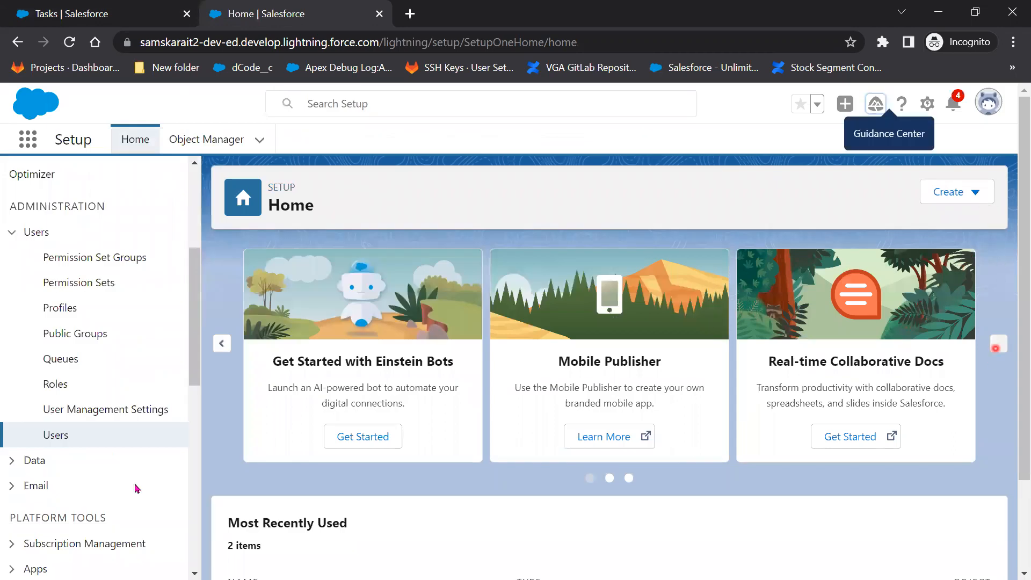
{"action": "left_click", "coordinate": [56, 435]}
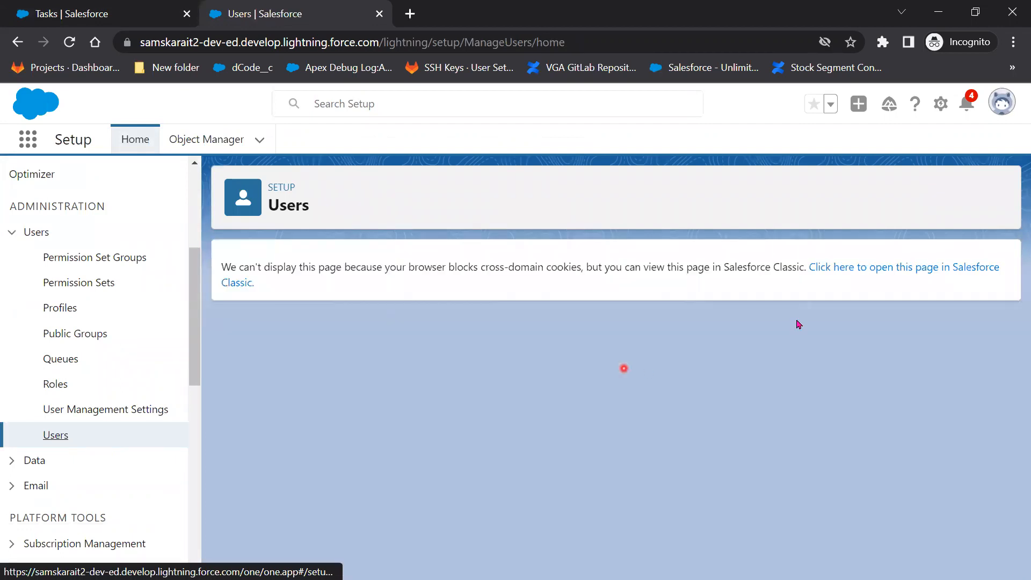
{"action": "left_click", "coordinate": [835, 269]}
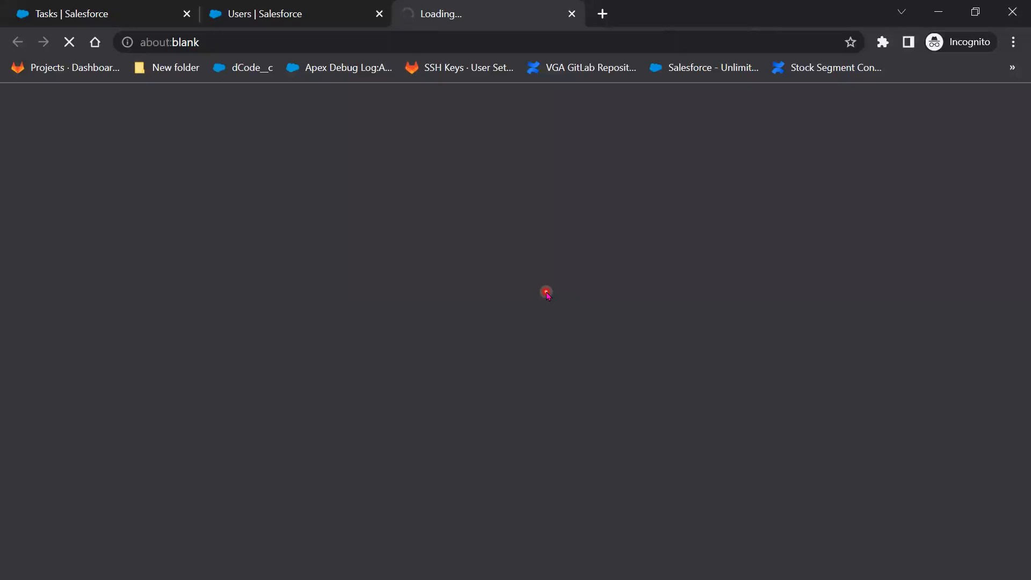
{"action": "scroll", "coordinate": [586, 465], "scroll_direction": "down", "scroll_amount": 1}
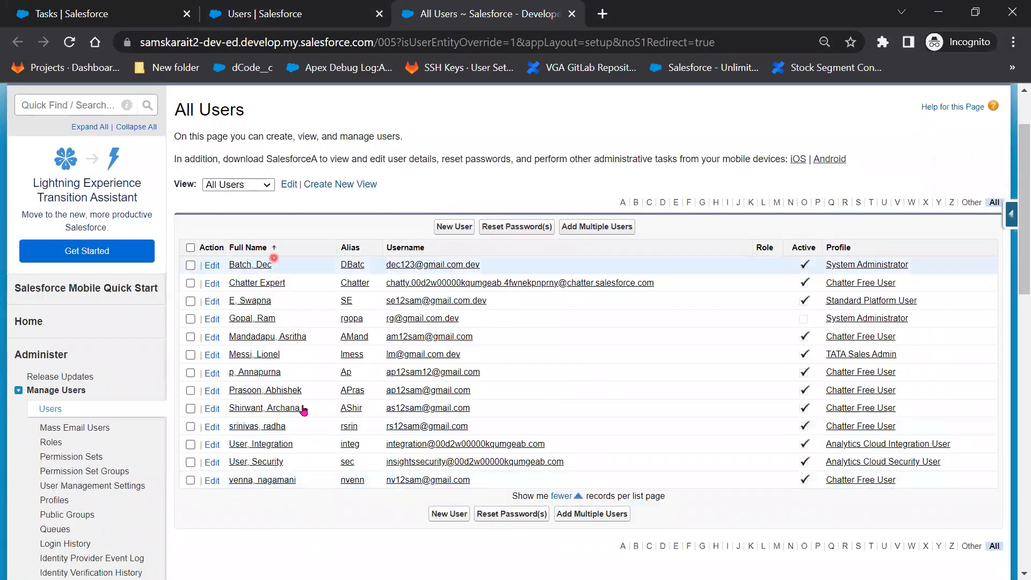
View the test user's Classic Profiles list of 39 profiles, then minimize the incognito window.
{"action": "left_click", "coordinate": [60, 502]}
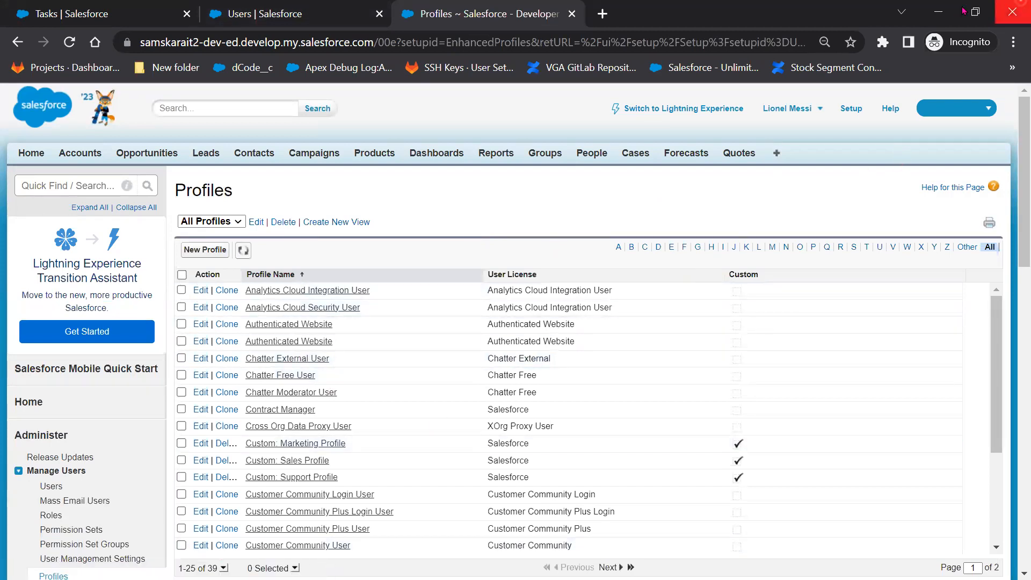
{"action": "left_click", "coordinate": [937, 12]}
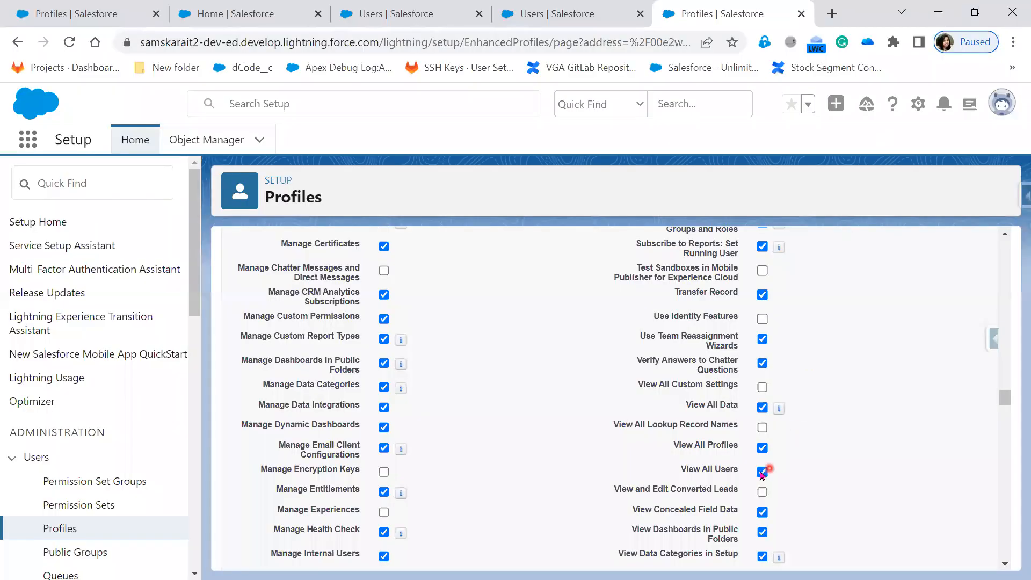
Uncheck View All Profiles and View All Users, then scroll back up the permissions list.
{"action": "left_click", "coordinate": [763, 448]}
{"action": "left_click", "coordinate": [763, 473]}
{"action": "scroll", "coordinate": [810, 493], "scroll_direction": "down", "scroll_amount": 5}
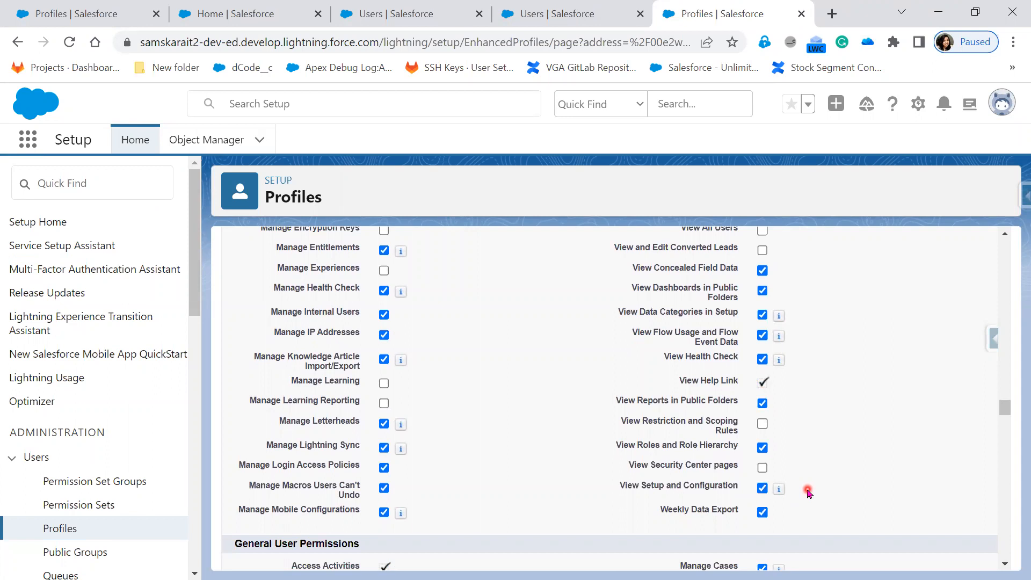
{"action": "scroll", "coordinate": [809, 493], "scroll_direction": "up", "scroll_amount": 4}
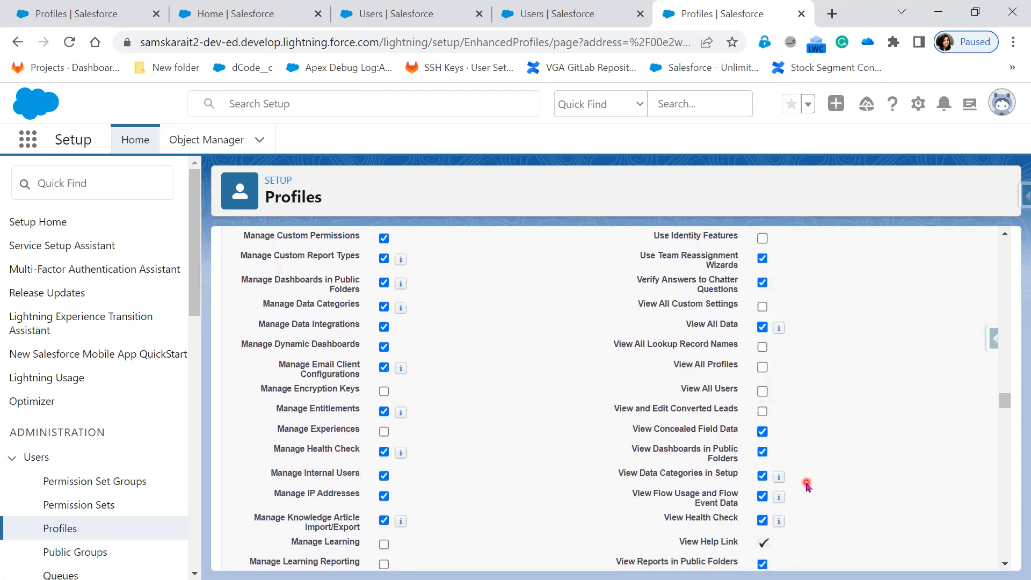
{"action": "scroll", "coordinate": [808, 486], "scroll_direction": "up", "scroll_amount": 9}
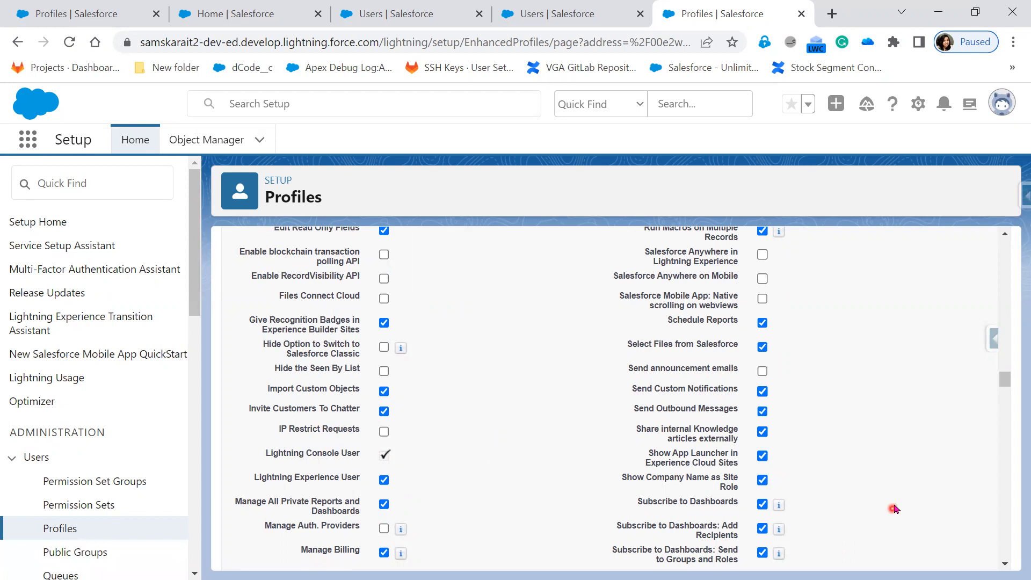
{"action": "scroll", "coordinate": [895, 507], "scroll_direction": "up", "scroll_amount": 3}
{"action": "scroll", "coordinate": [896, 507], "scroll_direction": "up", "scroll_amount": 5}
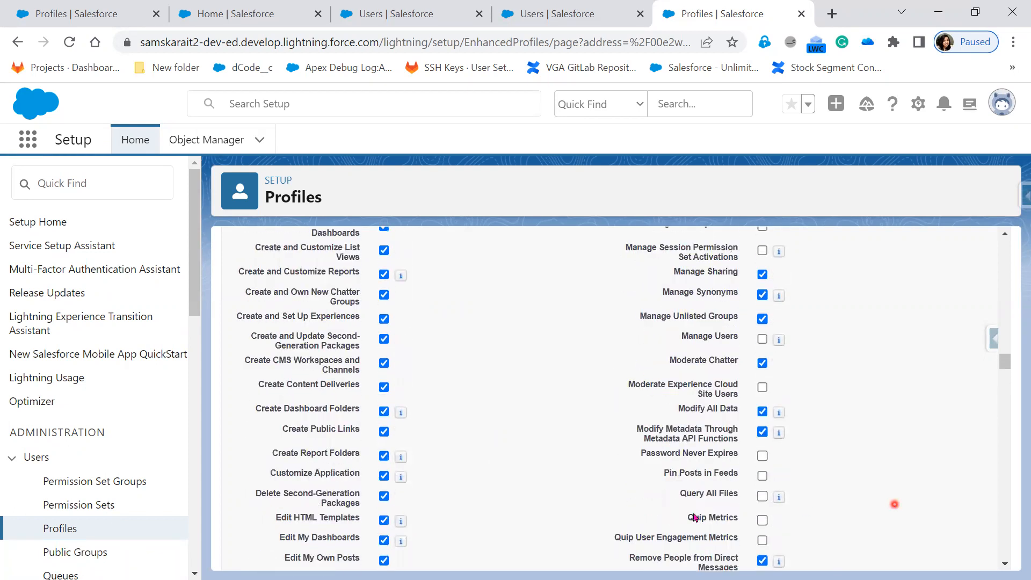
{"action": "scroll", "coordinate": [506, 467], "scroll_direction": "up", "scroll_amount": 2}
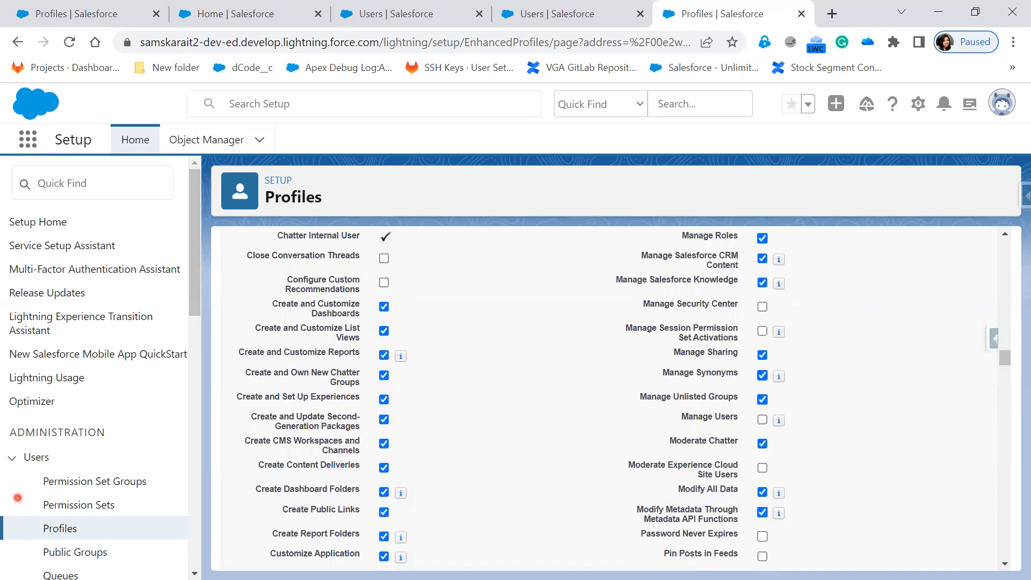
In the Paint diagram, tick Minimum Access and mark lines on the account/lead note box.
{"action": "key", "text": "alt+Tab"}
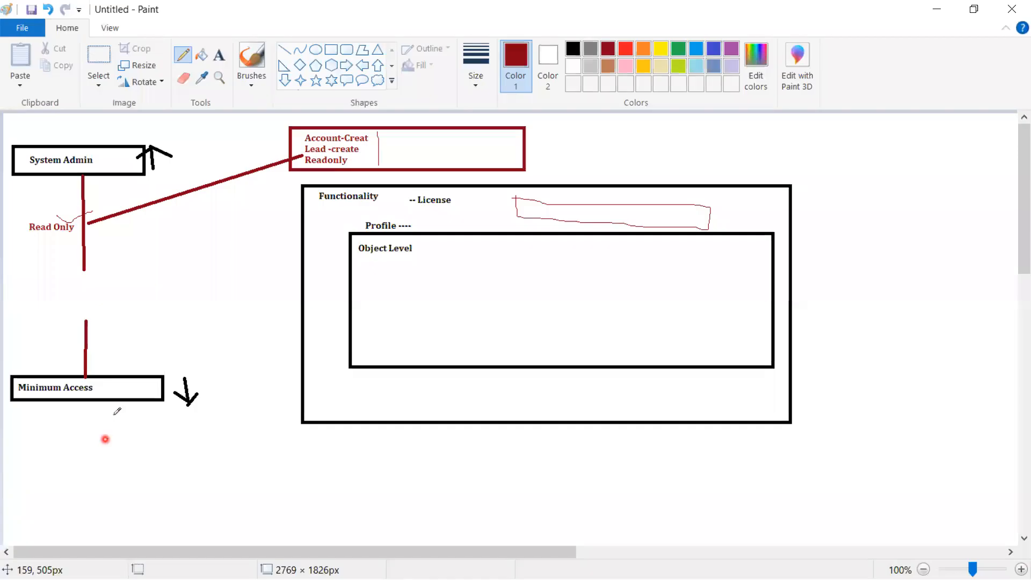
{"action": "mouse_move", "coordinate": [118, 384]}
{"action": "left_mouse_down"}
{"action": "mouse_move", "coordinate": [120, 398]}
{"action": "mouse_move", "coordinate": [153, 382]}
{"action": "left_mouse_up"}
{"action": "left_click_drag", "start_coordinate": [379, 133], "coordinate": [382, 167]}
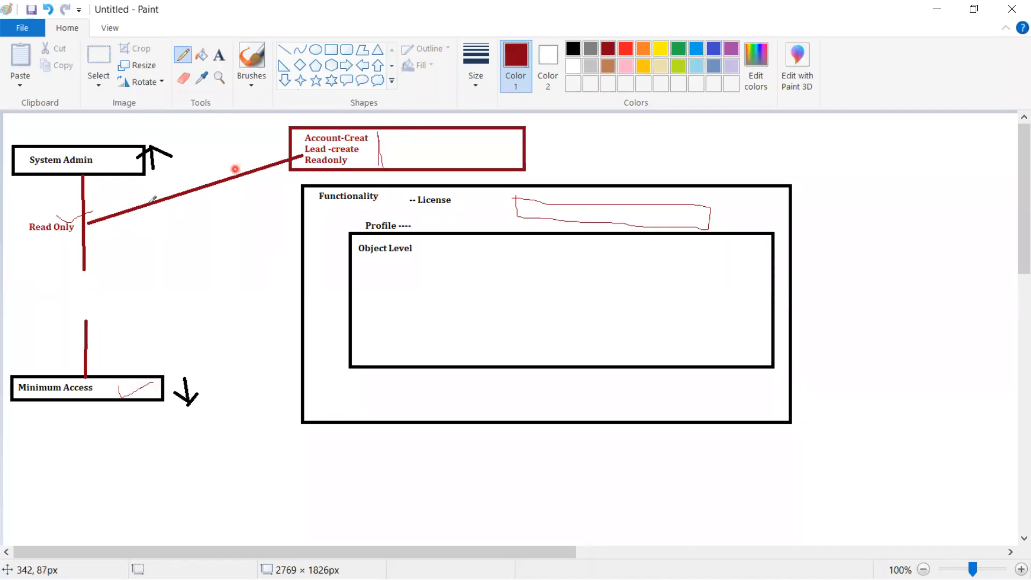
{"action": "mouse_move", "coordinate": [287, 126]}
{"action": "left_mouse_down"}
{"action": "mouse_move", "coordinate": [288, 168]}
{"action": "mouse_move", "coordinate": [315, 169]}
{"action": "left_mouse_up"}
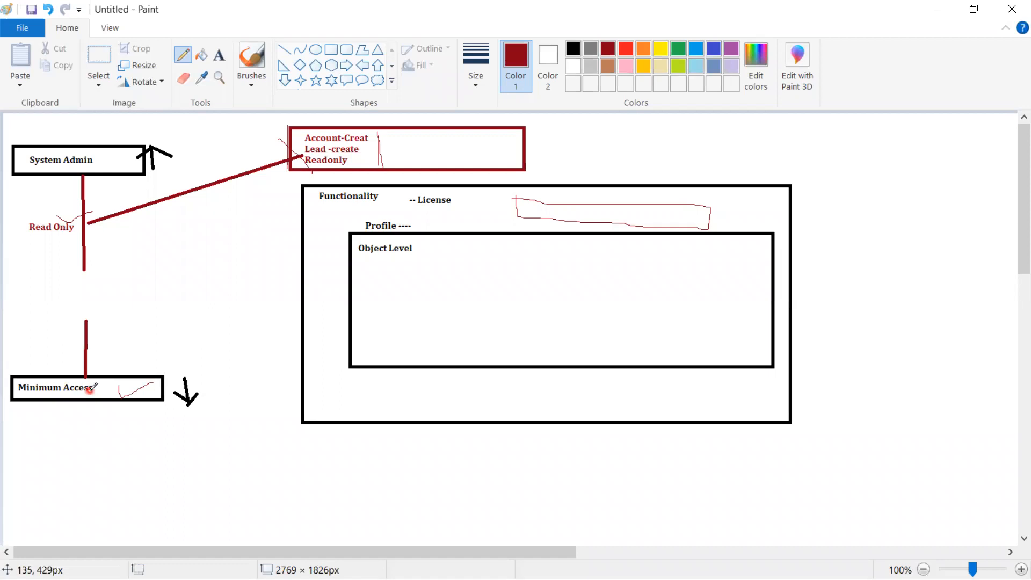
Draw a red line from Minimum Access to the Functionality box, then minimize Paint.
{"action": "mouse_move", "coordinate": [89, 390]}
{"action": "left_mouse_down"}
{"action": "mouse_move", "coordinate": [116, 407]}
{"action": "mouse_move", "coordinate": [268, 310]}
{"action": "mouse_move", "coordinate": [329, 168]}
{"action": "left_mouse_up"}
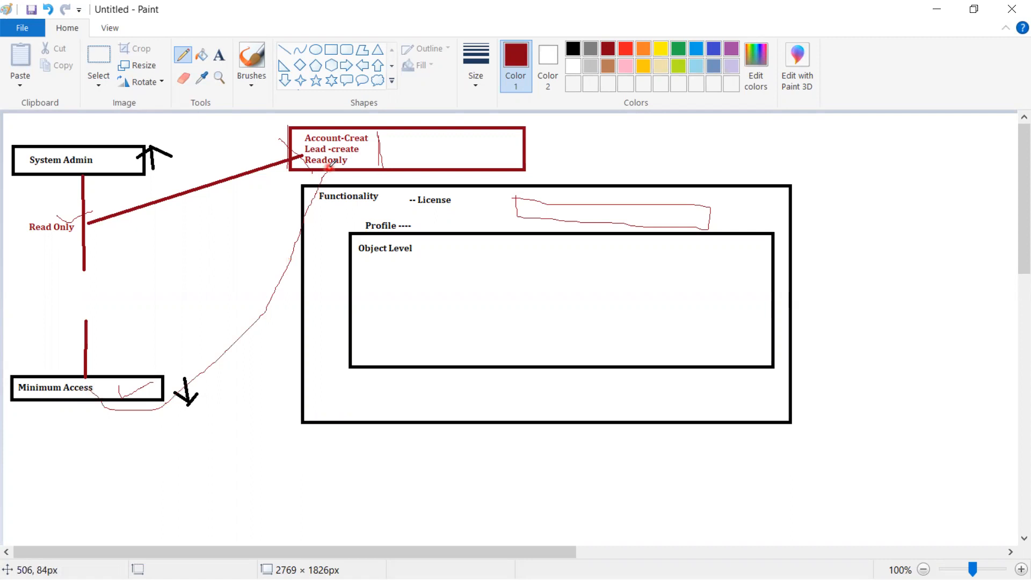
{"action": "left_click_drag", "start_coordinate": [209, 238], "coordinate": [202, 267]}
{"action": "left_click", "coordinate": [937, 9]}
{"action": "scroll", "coordinate": [573, 381], "scroll_direction": "up", "scroll_amount": 8}
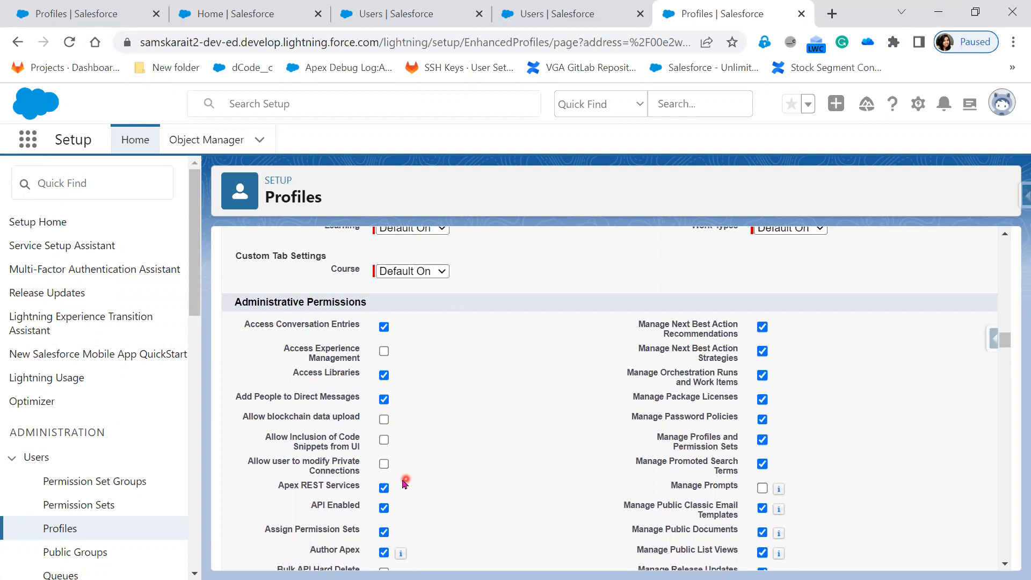
Toggle Manage Password Policies, then scroll through the administrative permissions back toward the top.
{"action": "left_click", "coordinate": [762, 420]}
{"action": "scroll", "coordinate": [513, 466], "scroll_direction": "down", "scroll_amount": 3}
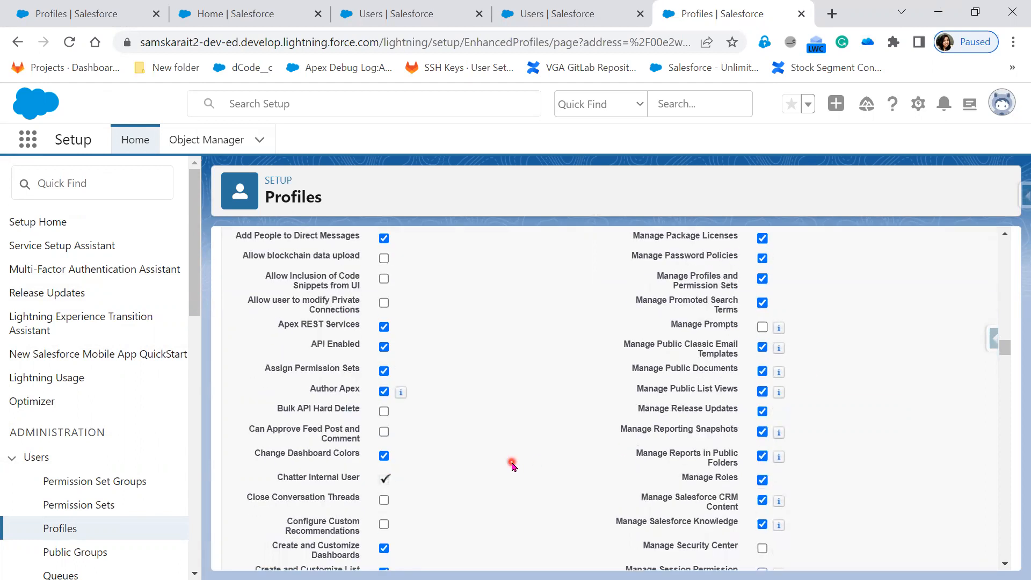
{"action": "scroll", "coordinate": [513, 467], "scroll_direction": "down", "scroll_amount": 4}
{"action": "scroll", "coordinate": [512, 467], "scroll_direction": "down", "scroll_amount": 8}
{"action": "scroll", "coordinate": [513, 466], "scroll_direction": "up", "scroll_amount": 12}
{"action": "scroll", "coordinate": [842, 503], "scroll_direction": "down", "scroll_amount": 4}
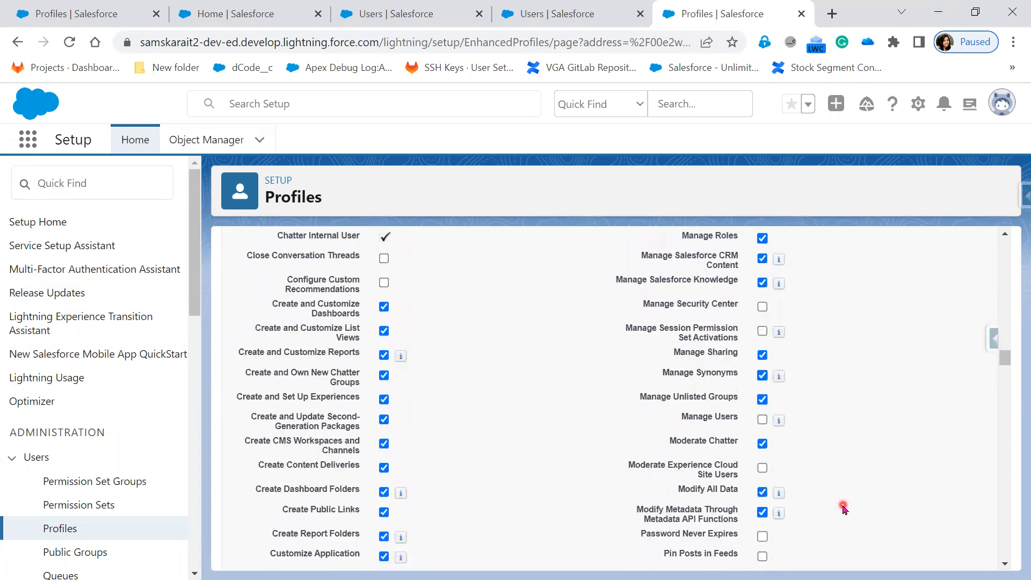
{"action": "scroll", "coordinate": [771, 510], "scroll_direction": "down", "scroll_amount": 3}
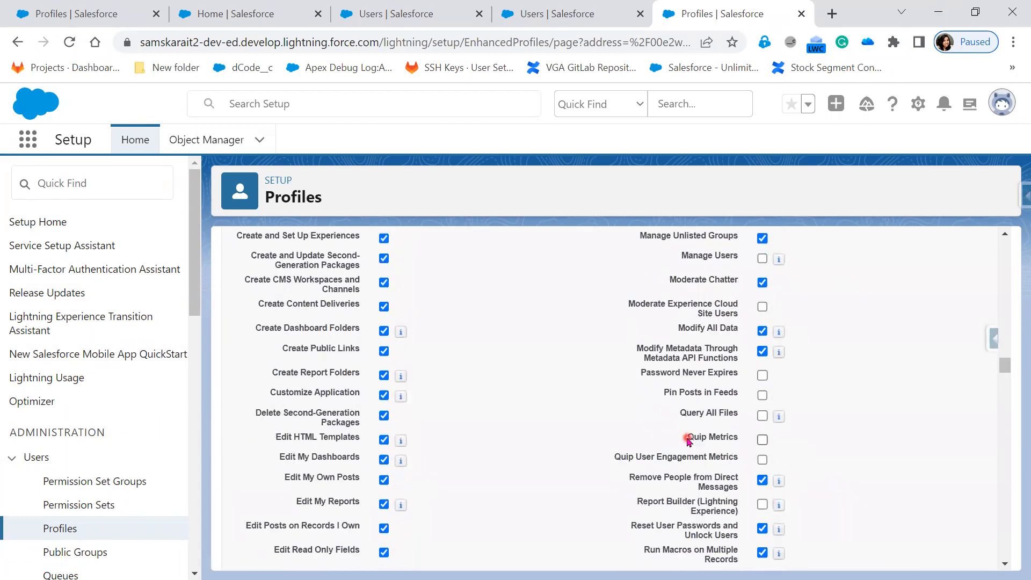
{"action": "scroll", "coordinate": [823, 446], "scroll_direction": "down", "scroll_amount": 4}
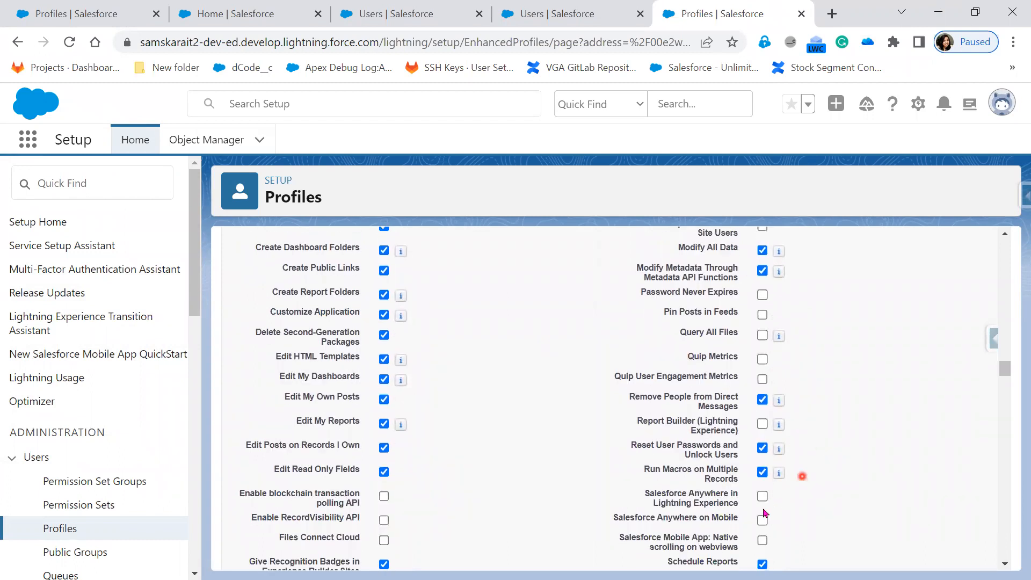
{"action": "scroll", "coordinate": [792, 535], "scroll_direction": "down", "scroll_amount": 7}
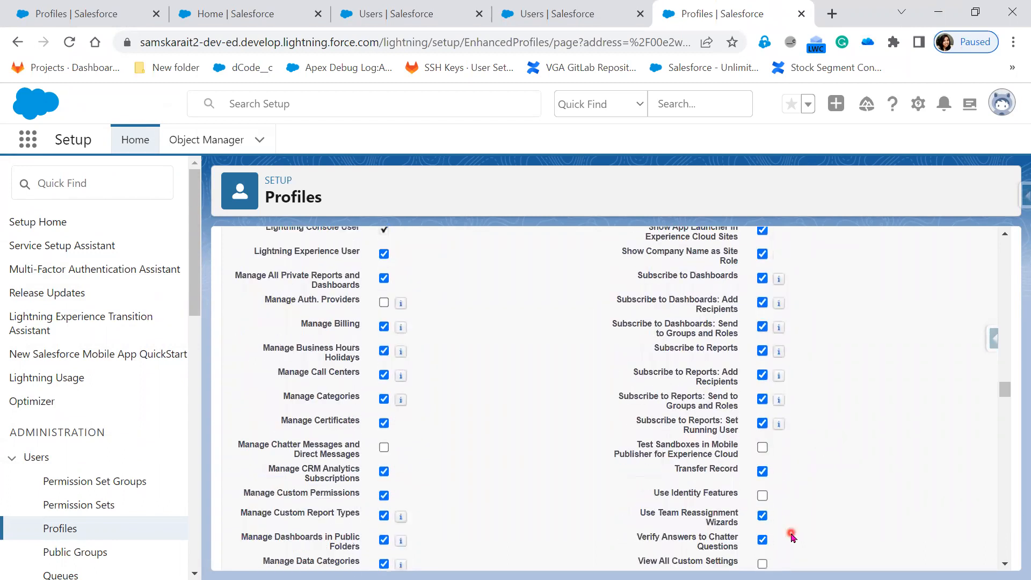
{"action": "scroll", "coordinate": [792, 535], "scroll_direction": "down", "scroll_amount": 1}
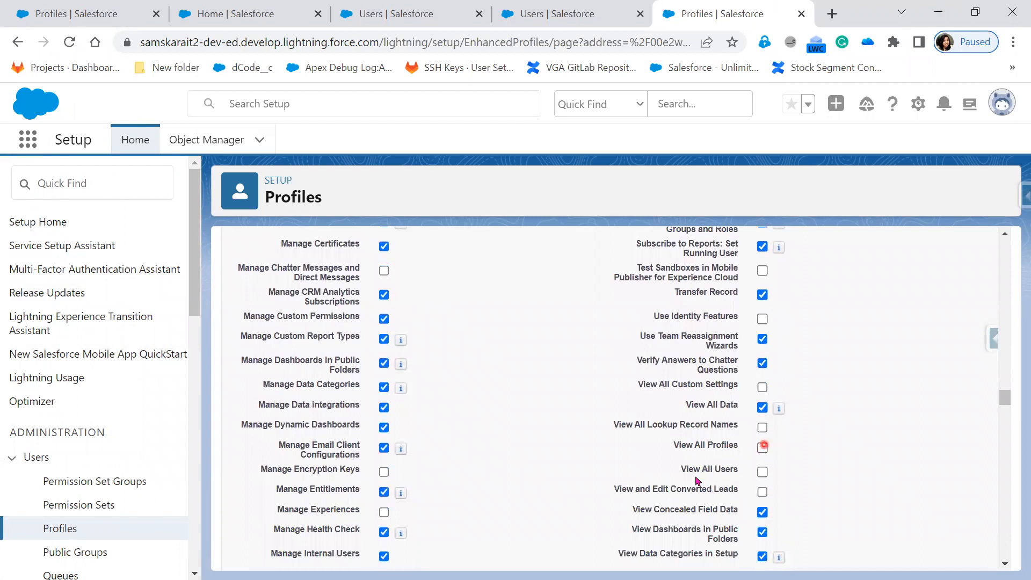
{"action": "scroll", "coordinate": [798, 483], "scroll_direction": "up", "scroll_amount": 20}
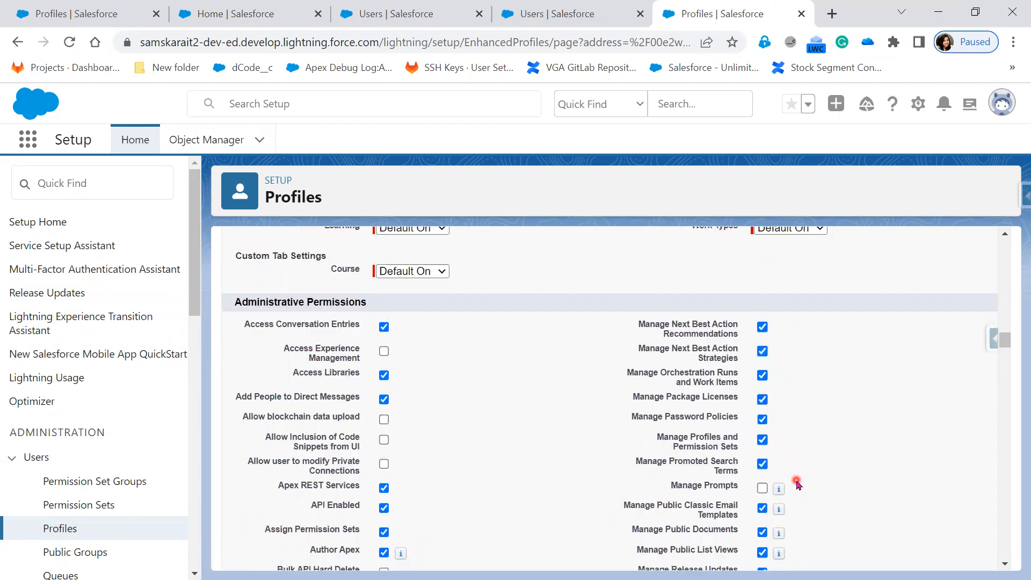
{"action": "scroll", "coordinate": [798, 480], "scroll_direction": "up", "scroll_amount": 10}
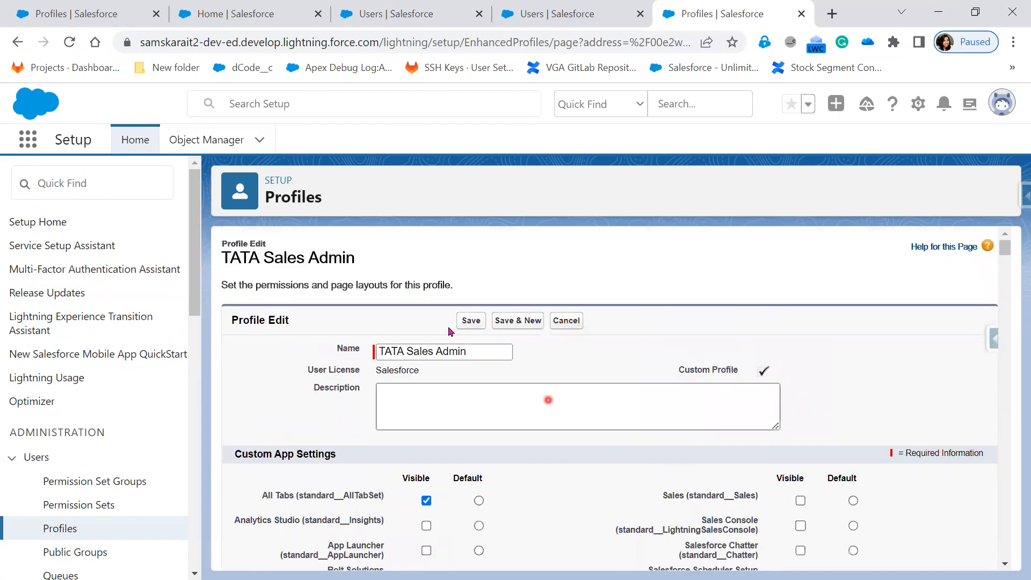
Save the TATA Sales Admin profile, then reload the test user's Profiles list.
{"action": "left_click", "coordinate": [472, 320]}
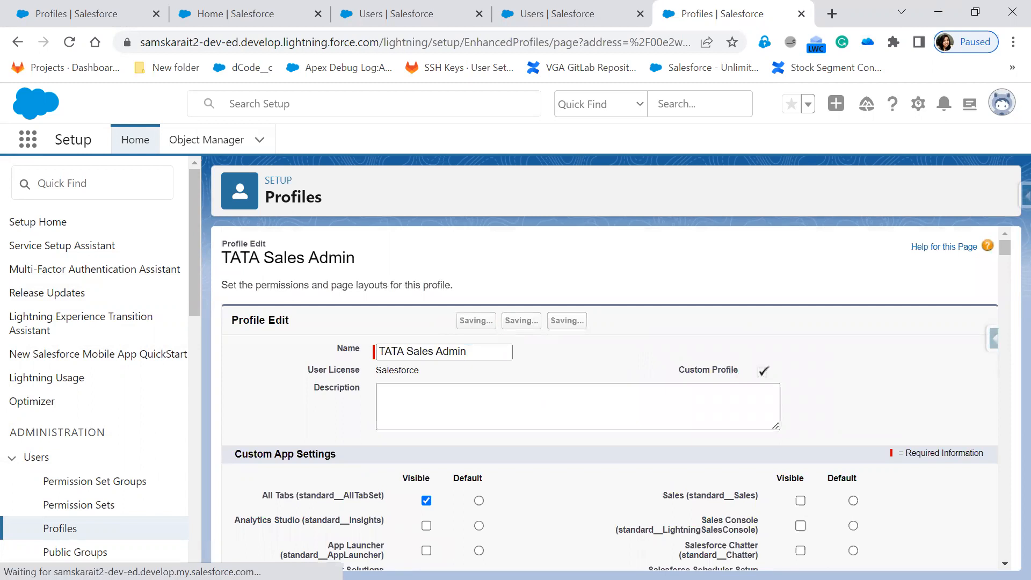
{"action": "key", "text": "alt+Tab"}
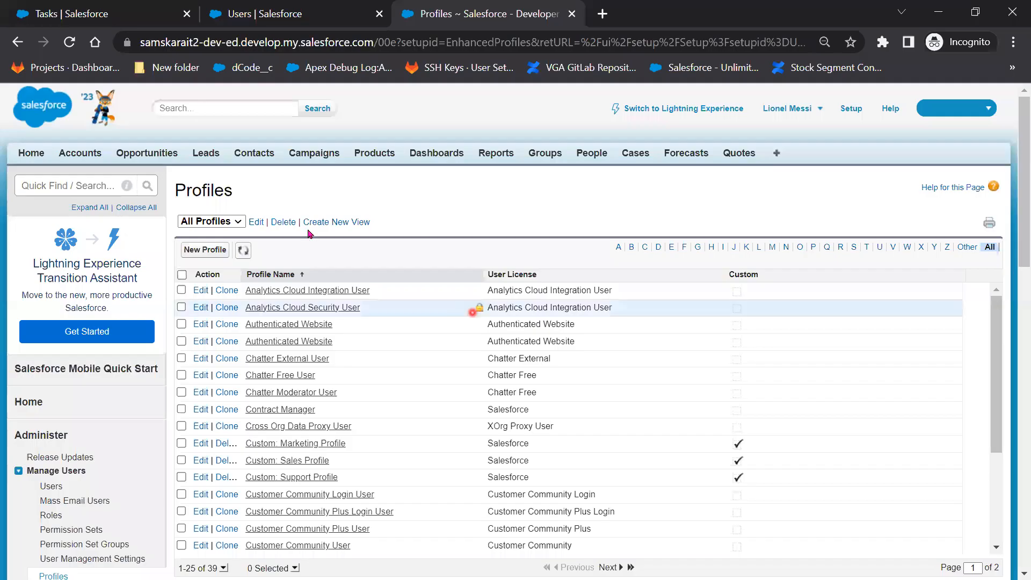
{"action": "left_click", "coordinate": [65, 43]}
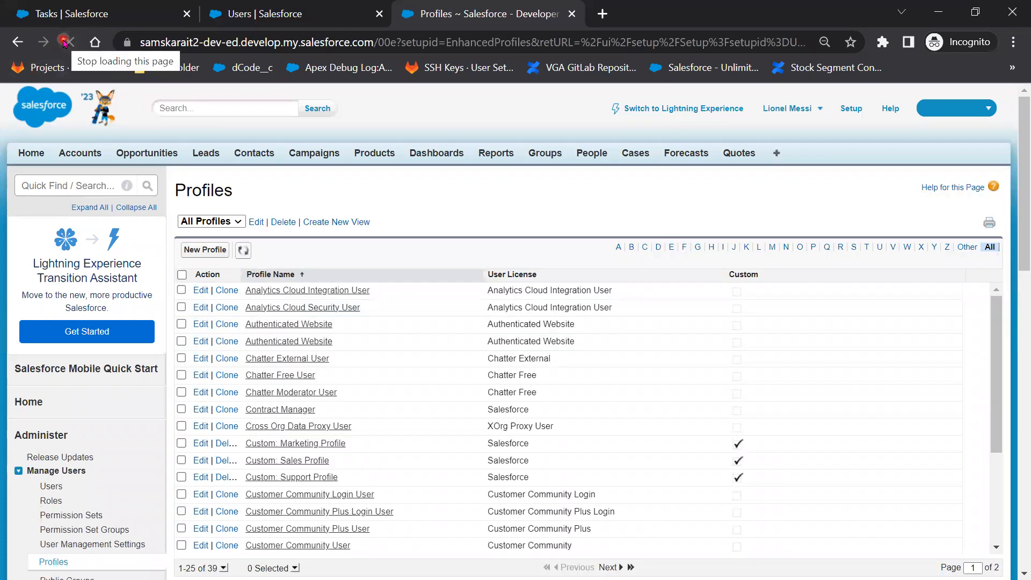
{"action": "left_click", "coordinate": [68, 43]}
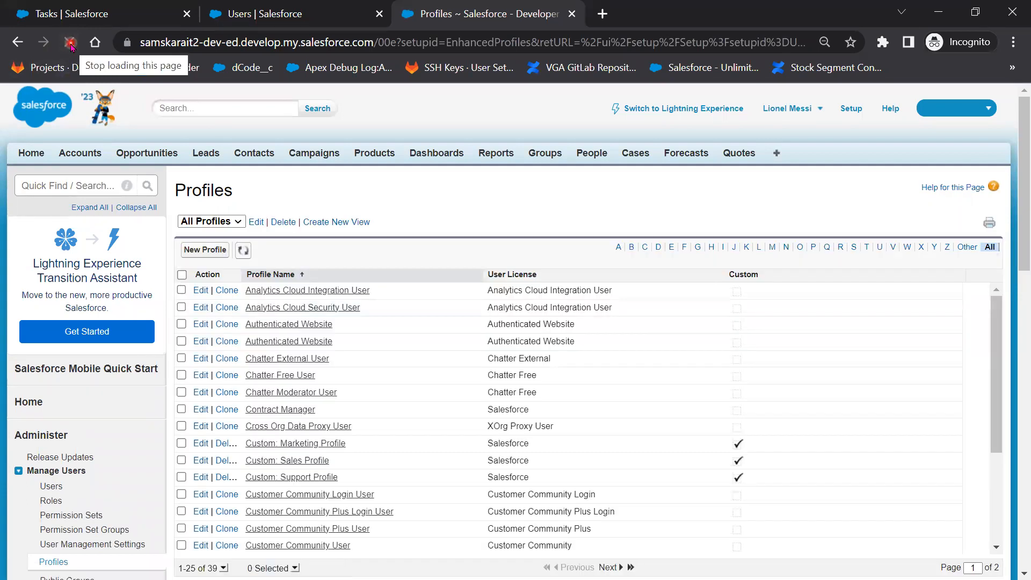
{"action": "left_click", "coordinate": [70, 44]}
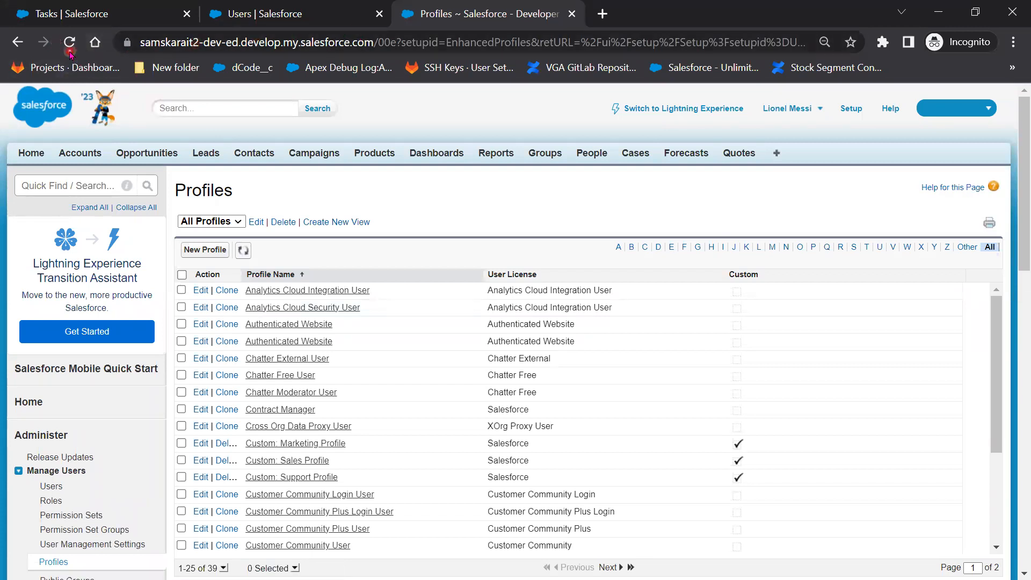
{"action": "left_click", "coordinate": [70, 52]}
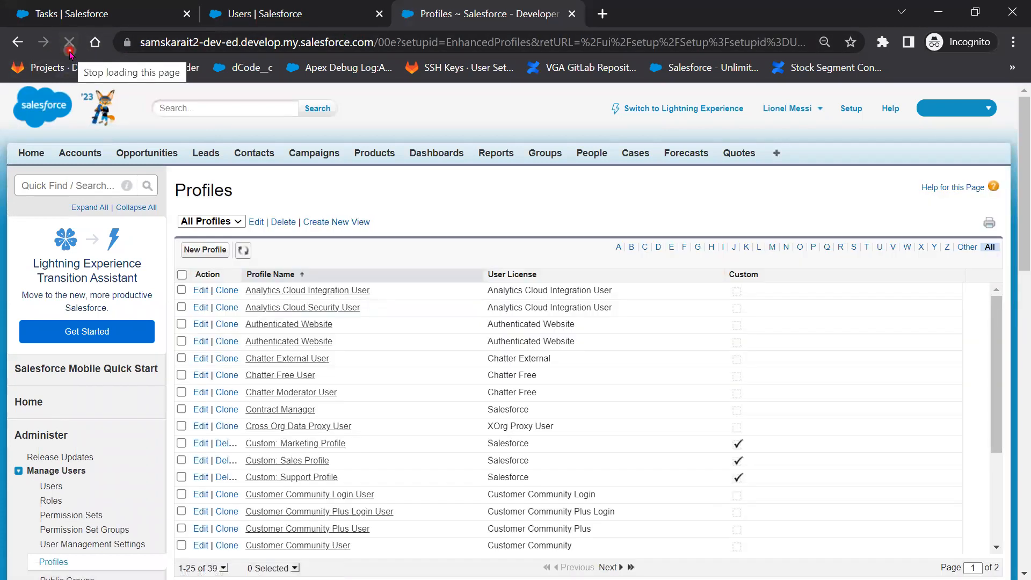
Reload the test user's Users page, then minimize the incognito window.
{"action": "left_click", "coordinate": [324, 16]}
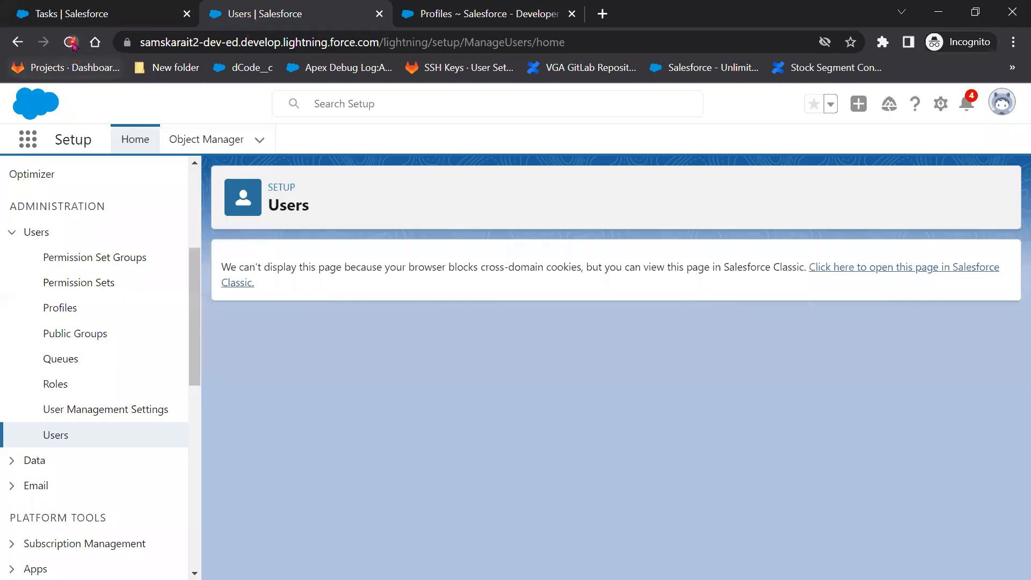
{"action": "left_click", "coordinate": [74, 45]}
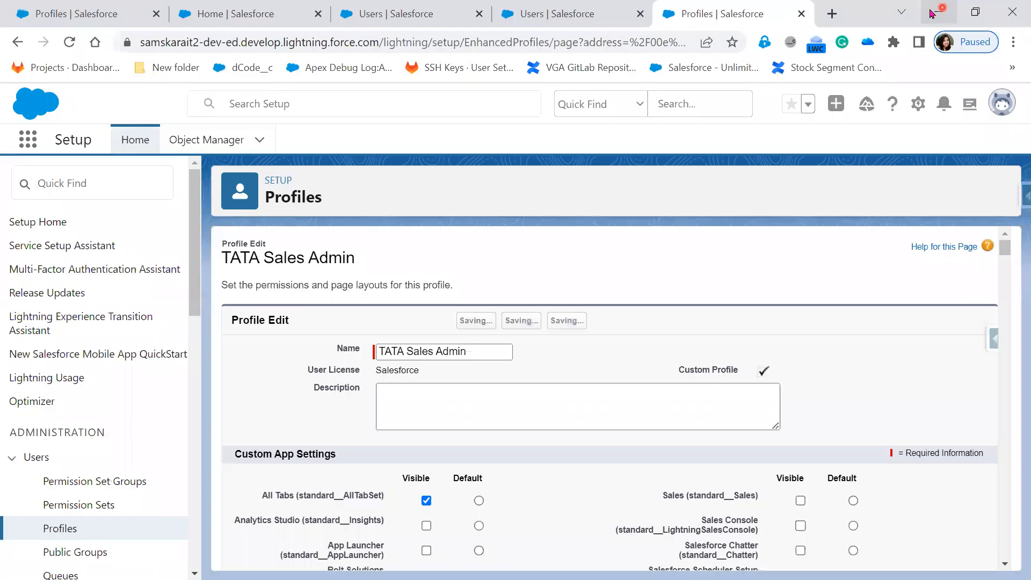
{"action": "left_click", "coordinate": [944, 11]}
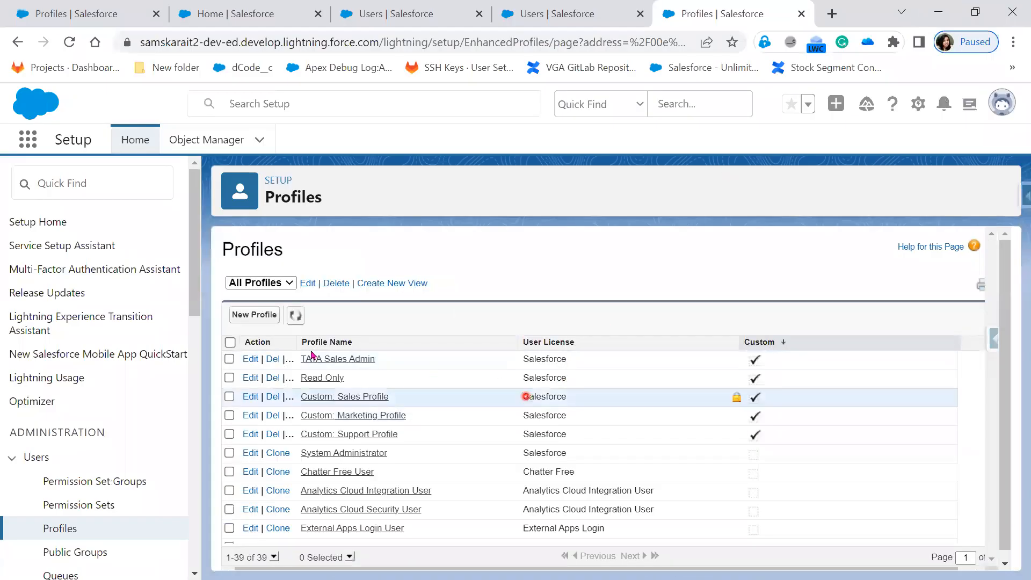
Open the TATA Sales Admin profile for editing and review its permissions, such as Manage Flow.
{"action": "left_click", "coordinate": [251, 360]}
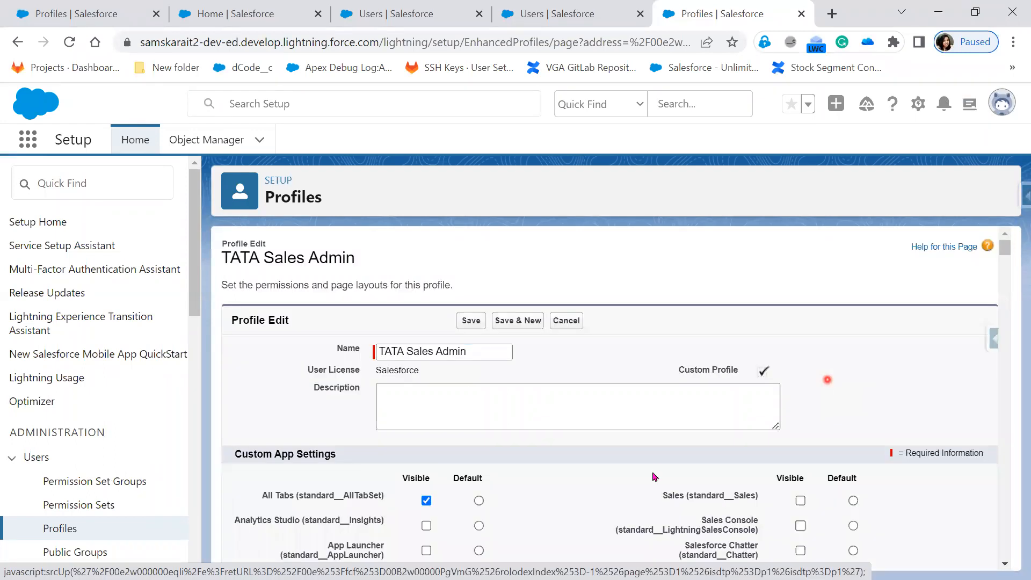
{"action": "scroll", "coordinate": [654, 473], "scroll_direction": "down", "scroll_amount": 12}
{"action": "scroll", "coordinate": [654, 475], "scroll_direction": "down", "scroll_amount": 15}
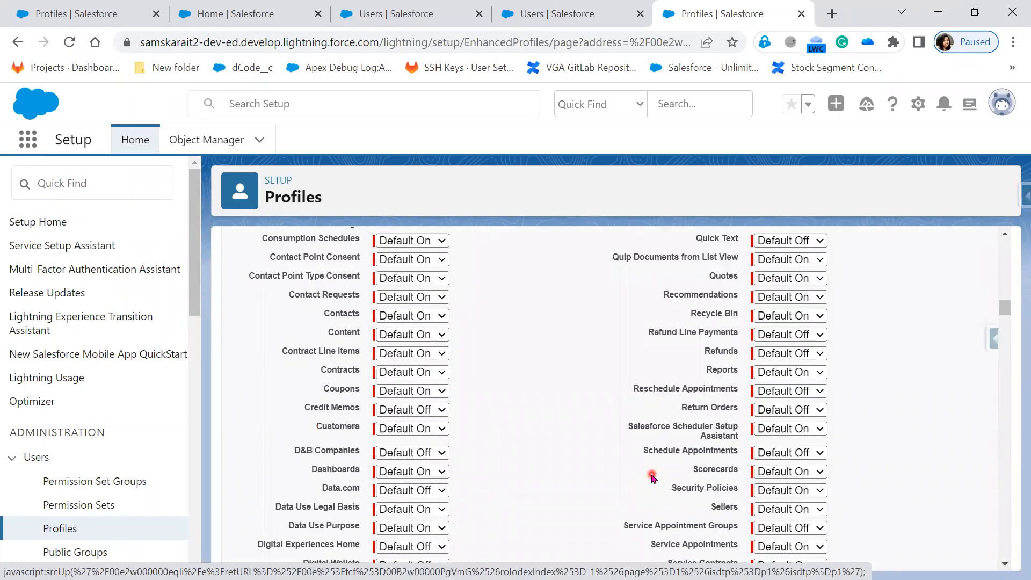
{"action": "scroll", "coordinate": [653, 483], "scroll_direction": "up", "scroll_amount": 1}
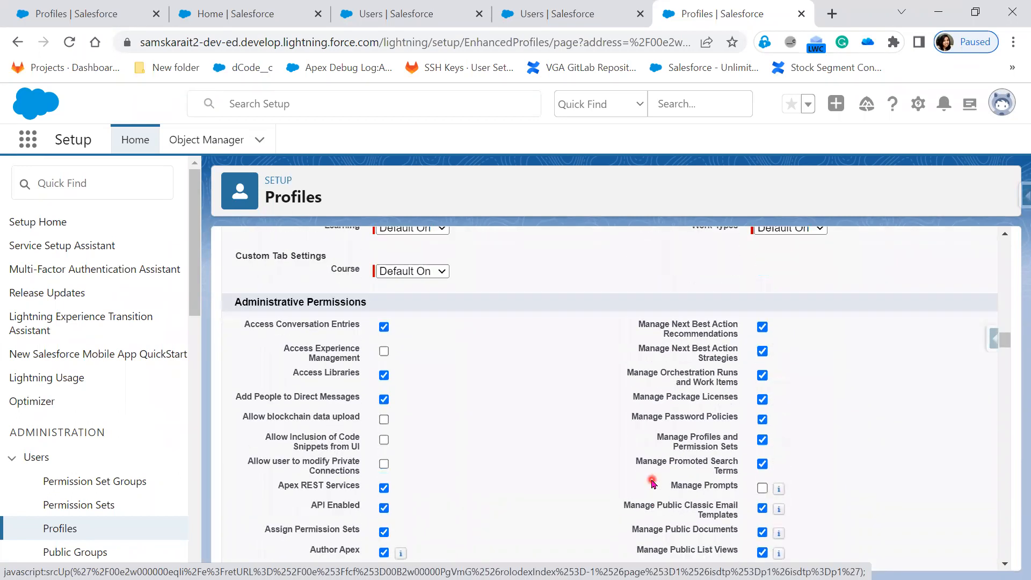
{"action": "scroll", "coordinate": [653, 483], "scroll_direction": "down", "scroll_amount": 20}
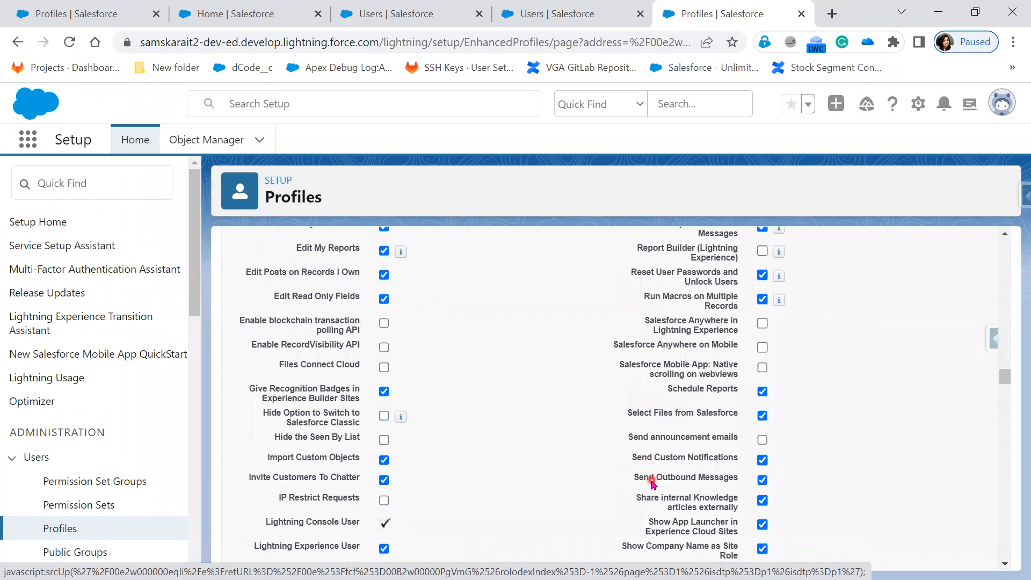
{"action": "scroll", "coordinate": [653, 484], "scroll_direction": "down", "scroll_amount": 12}
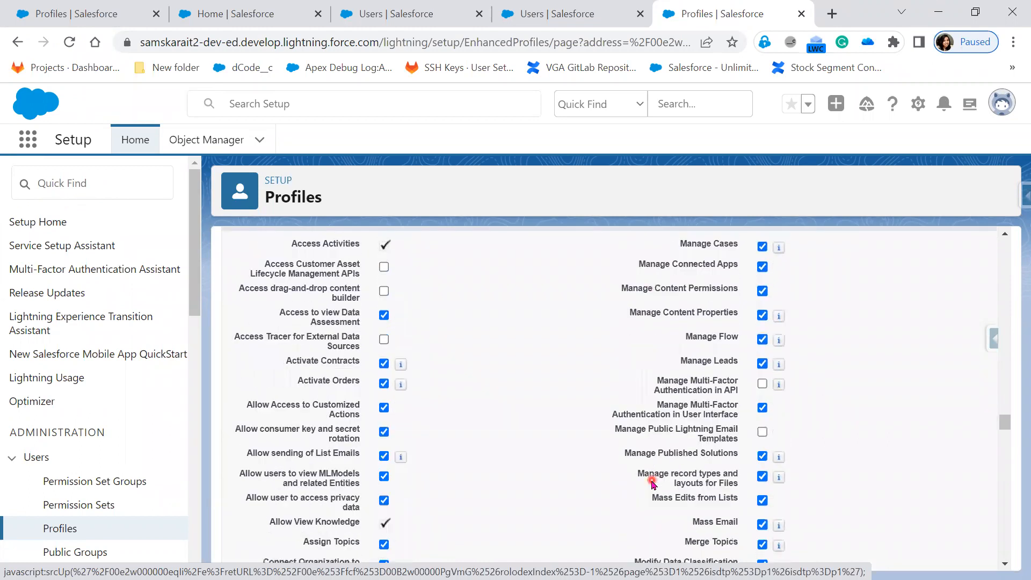
{"action": "scroll", "coordinate": [532, 467], "scroll_direction": "up", "scroll_amount": 2}
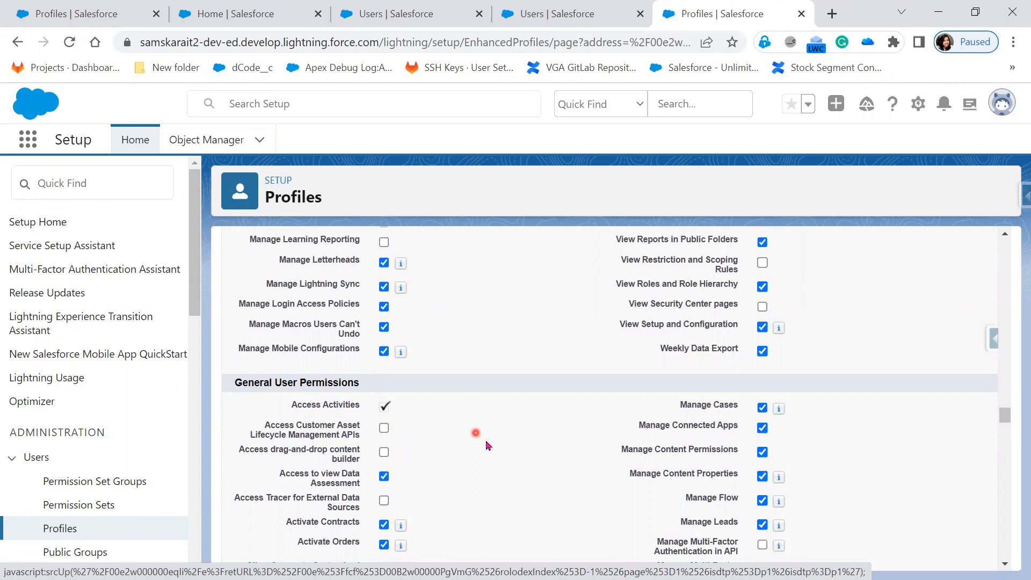
Uncheck Convert Leads under General User Permissions, then switch to the test user's incognito window.
{"action": "scroll", "coordinate": [488, 445], "scroll_direction": "down", "scroll_amount": 5}
{"action": "scroll", "coordinate": [561, 458], "scroll_direction": "down", "scroll_amount": 3}
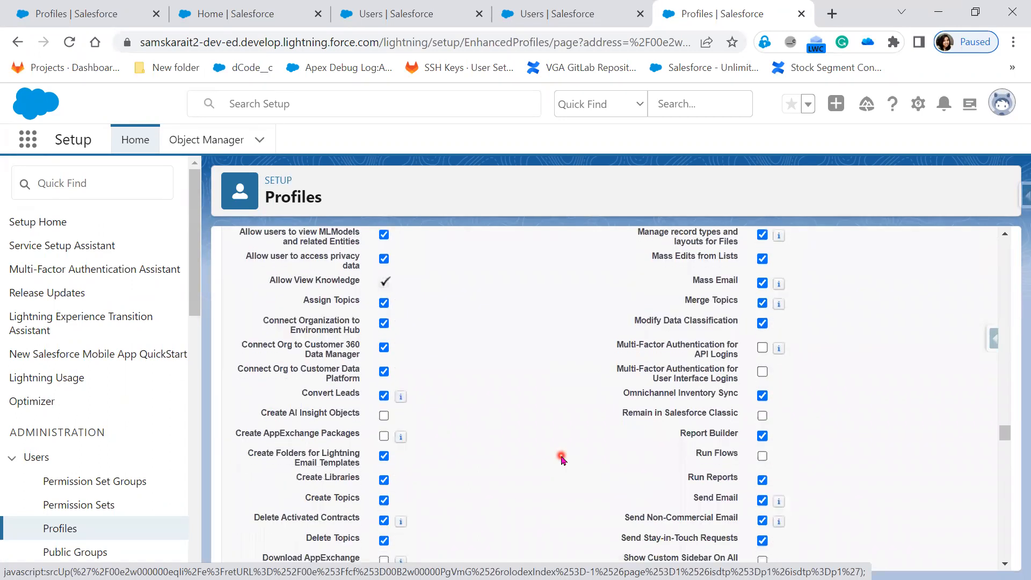
{"action": "scroll", "coordinate": [561, 457], "scroll_direction": "down", "scroll_amount": 5}
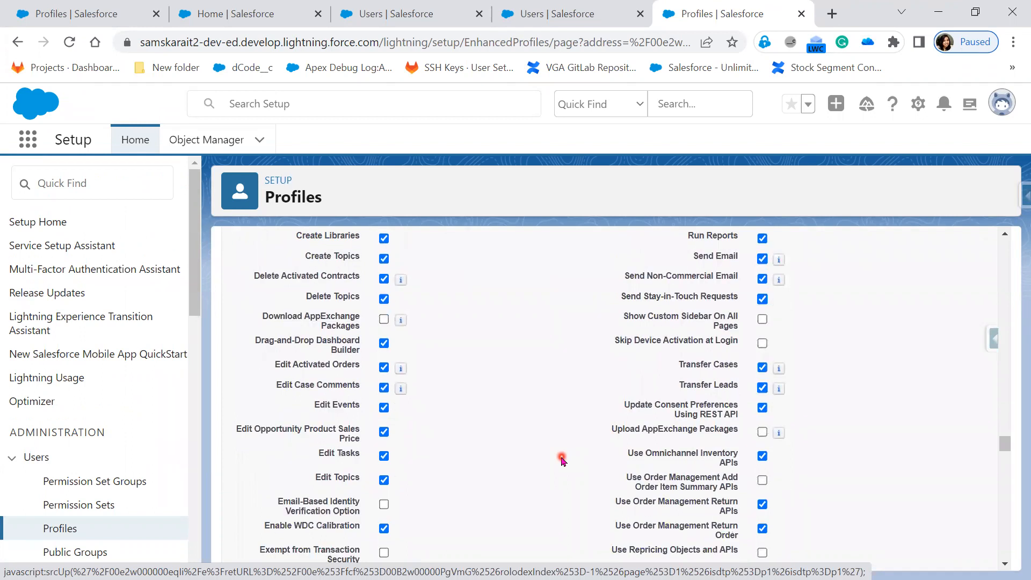
{"action": "scroll", "coordinate": [561, 459], "scroll_direction": "down", "scroll_amount": 3}
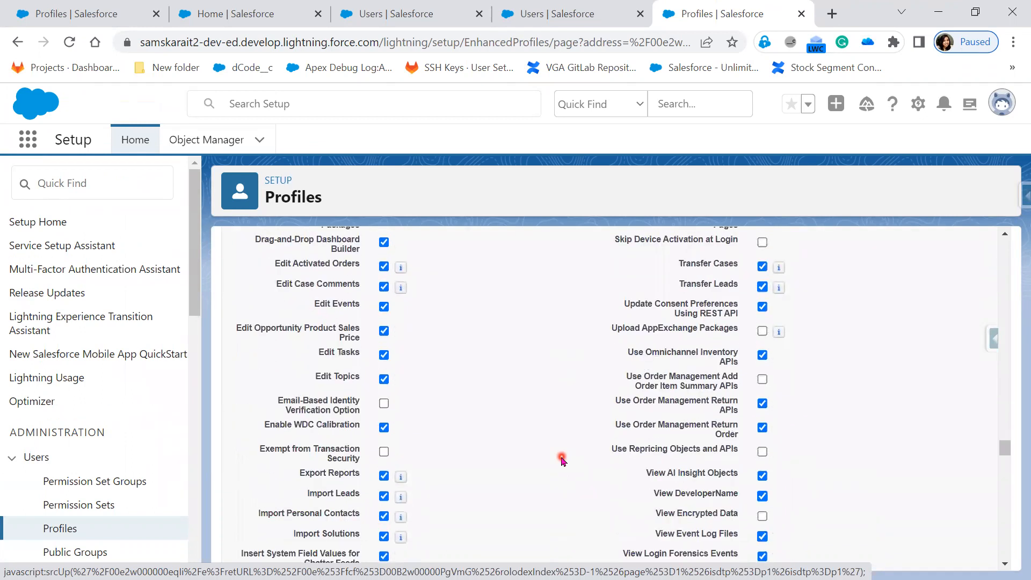
{"action": "scroll", "coordinate": [561, 459], "scroll_direction": "down", "scroll_amount": 5}
{"action": "scroll", "coordinate": [561, 459], "scroll_direction": "up", "scroll_amount": 3}
{"action": "scroll", "coordinate": [562, 460], "scroll_direction": "up", "scroll_amount": 5}
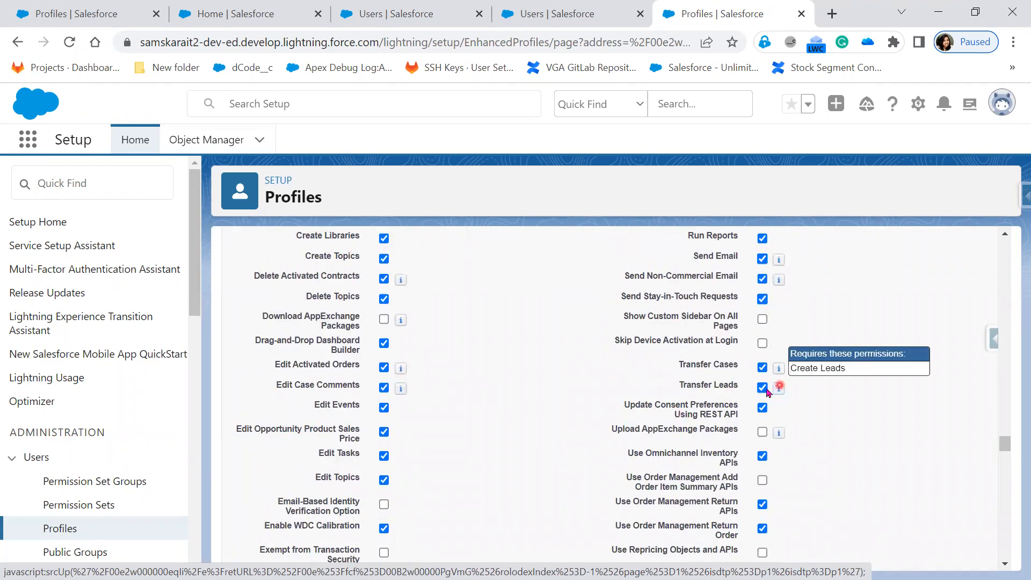
{"action": "scroll", "coordinate": [854, 440], "scroll_direction": "up", "scroll_amount": 2}
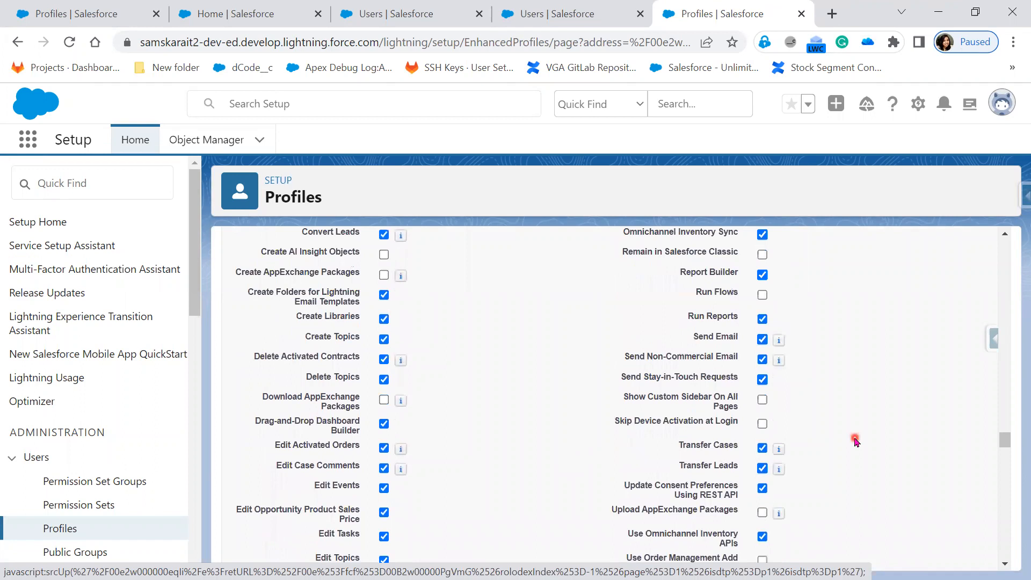
{"action": "scroll", "coordinate": [855, 441], "scroll_direction": "down", "scroll_amount": 3}
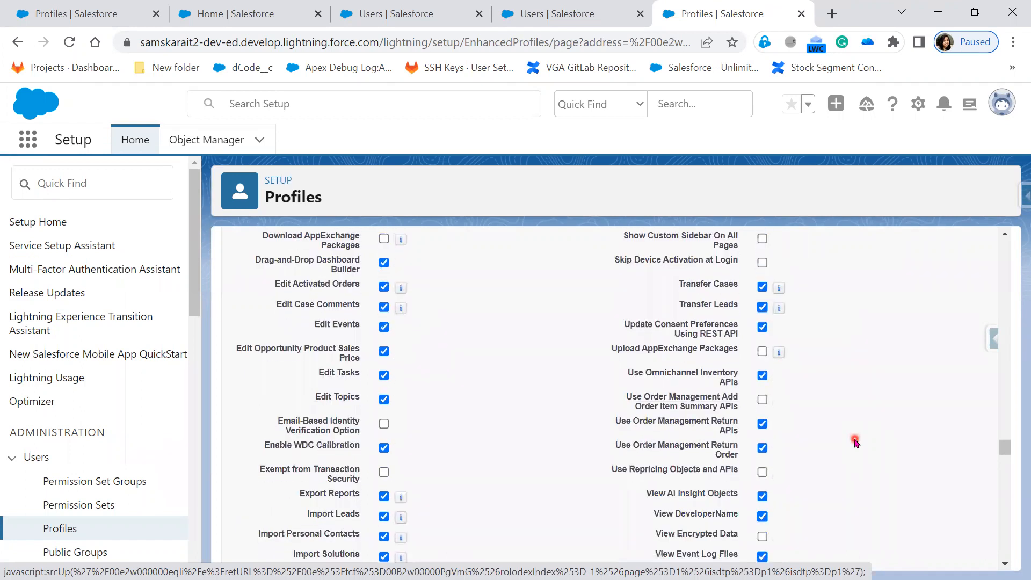
{"action": "scroll", "coordinate": [855, 441], "scroll_direction": "up", "scroll_amount": 6}
{"action": "mouse_move", "coordinate": [398, 401]}
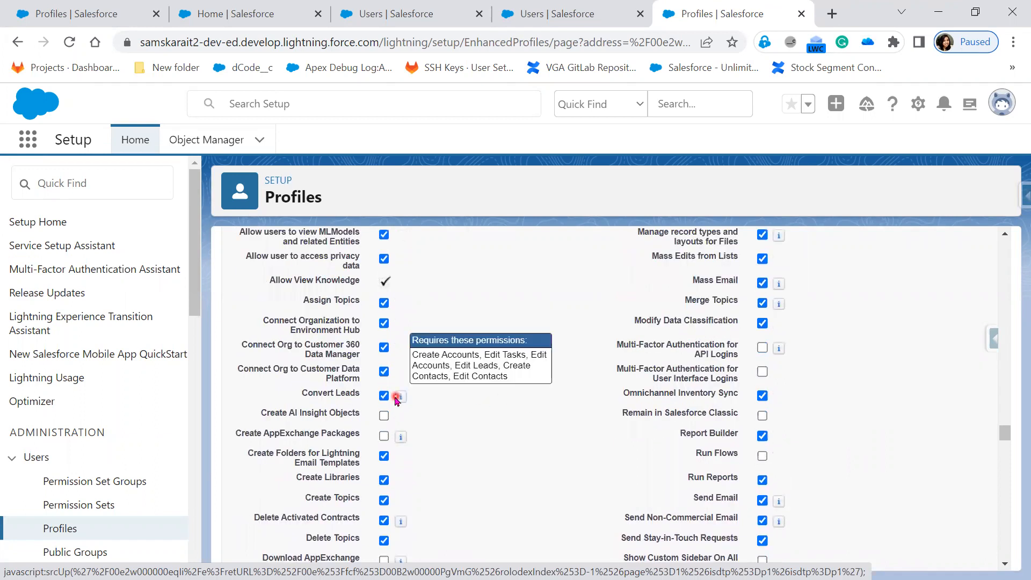
{"action": "left_click", "coordinate": [384, 398]}
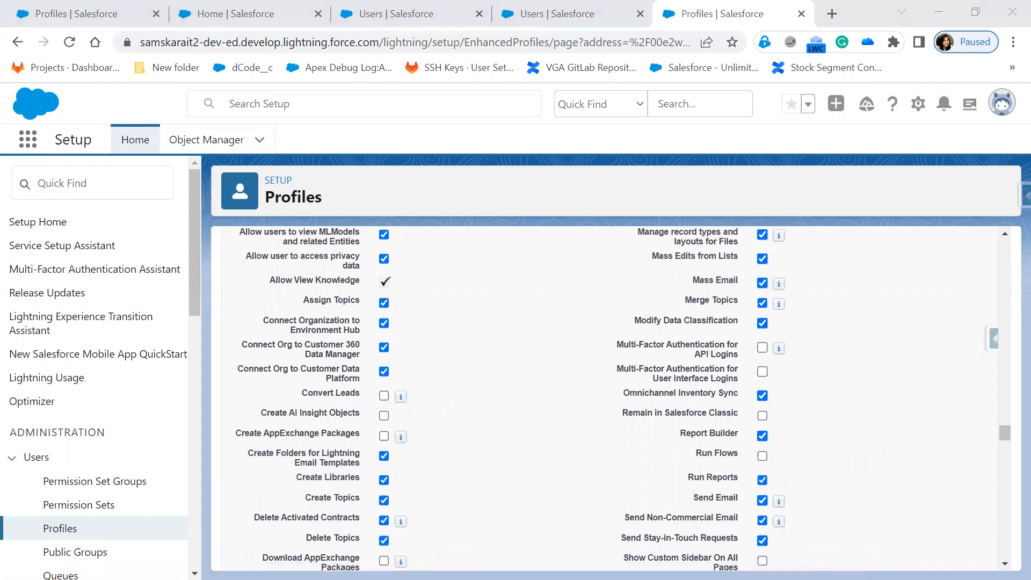
{"action": "key", "text": "alt+Tab"}
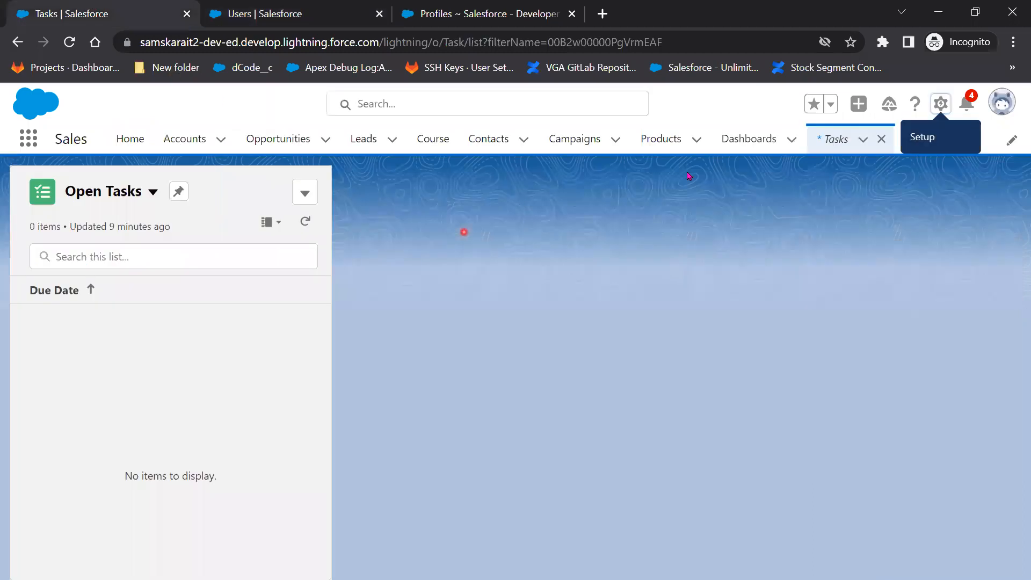
As the test user, show the All Open Leads list view.
{"action": "left_click", "coordinate": [365, 141]}
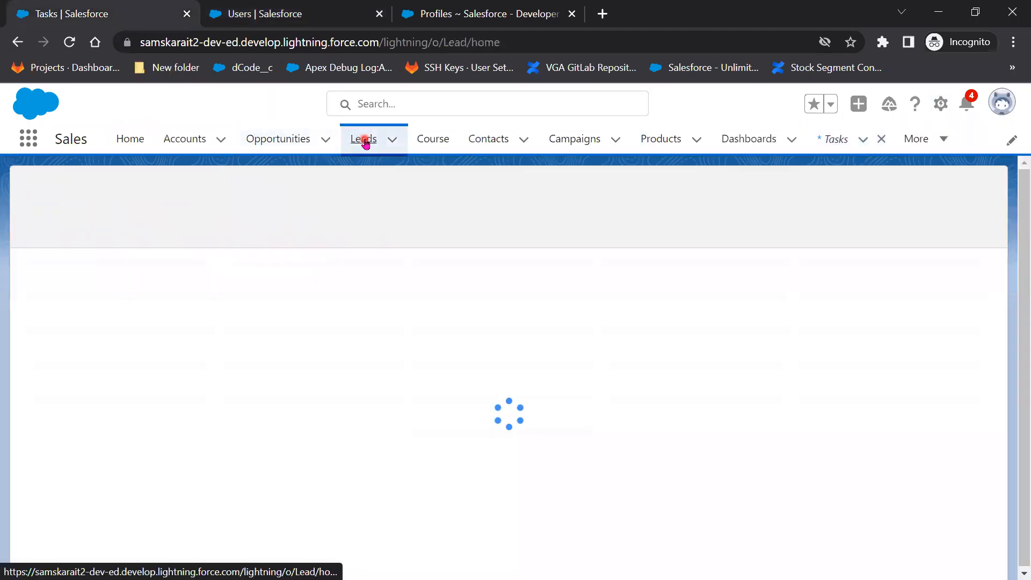
{"action": "left_click", "coordinate": [178, 203]}
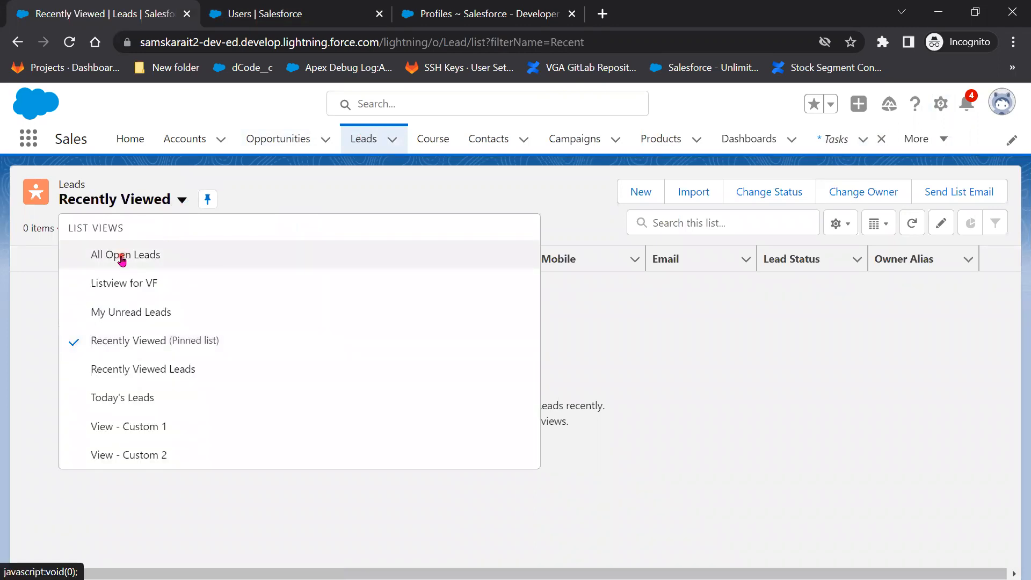
{"action": "left_click", "coordinate": [122, 257]}
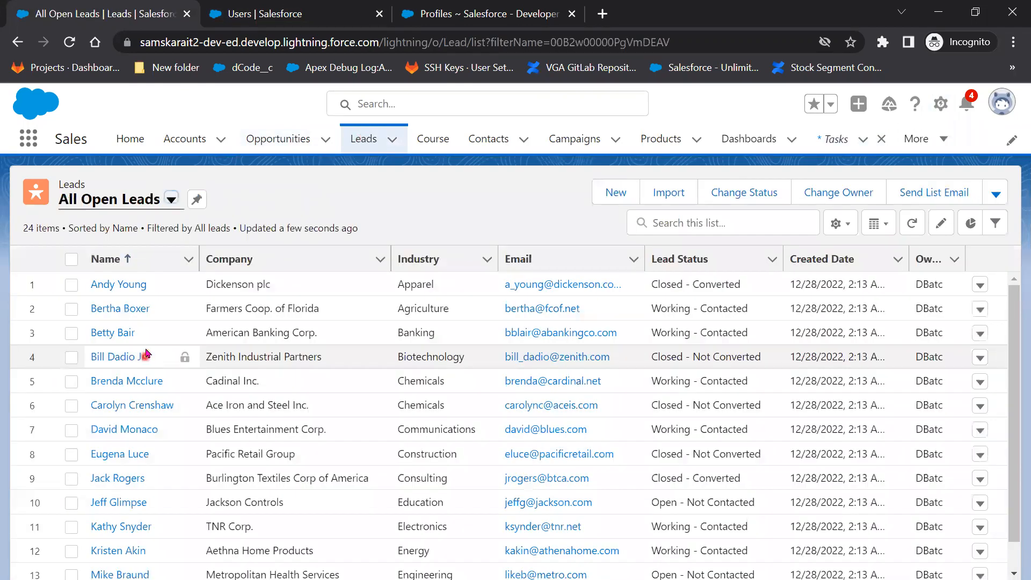
Open the Blues Entertainment Corp. lead and check its available actions menu.
{"action": "left_click", "coordinate": [125, 285]}
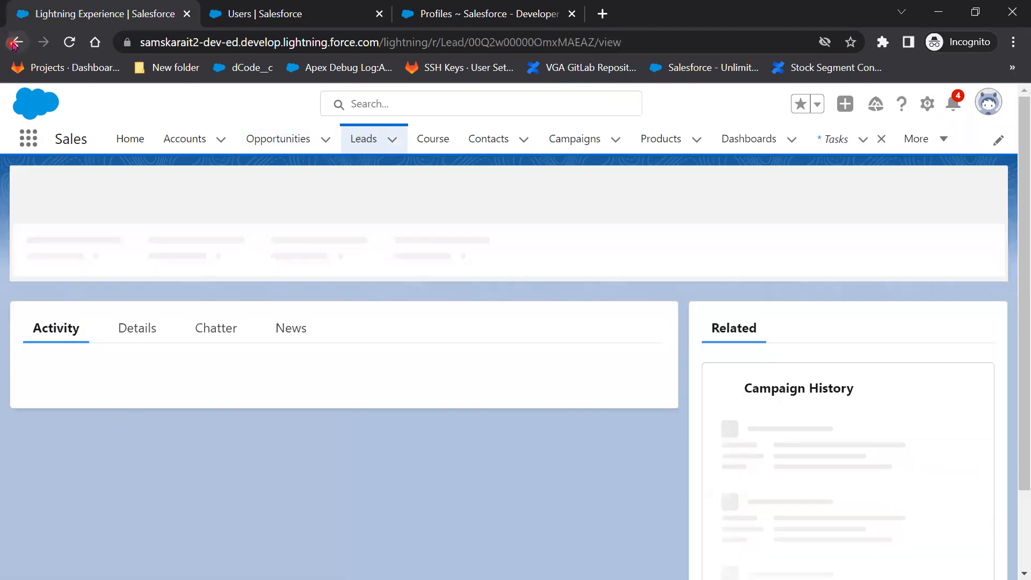
{"action": "left_click", "coordinate": [15, 43]}
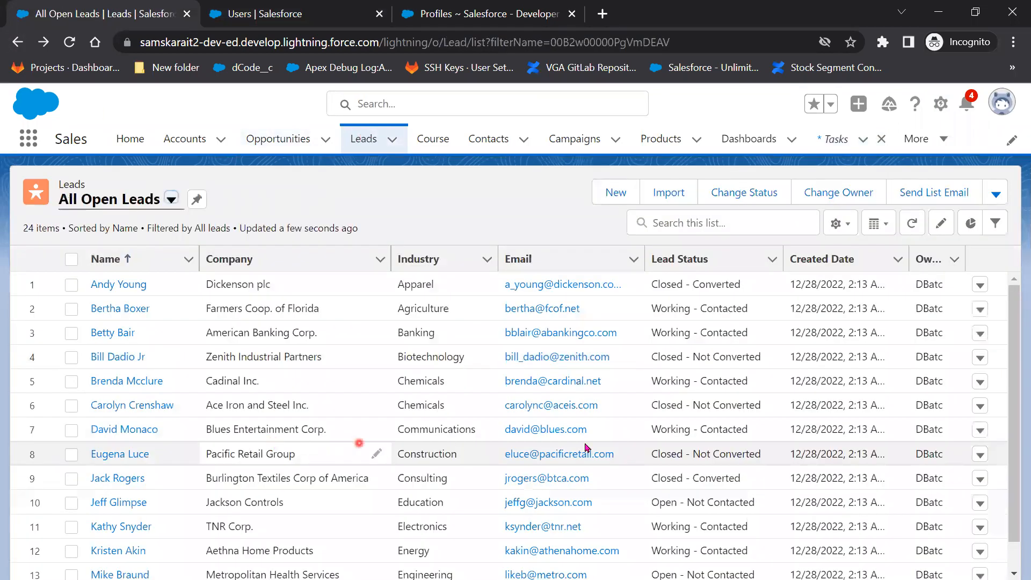
{"action": "left_click", "coordinate": [124, 435]}
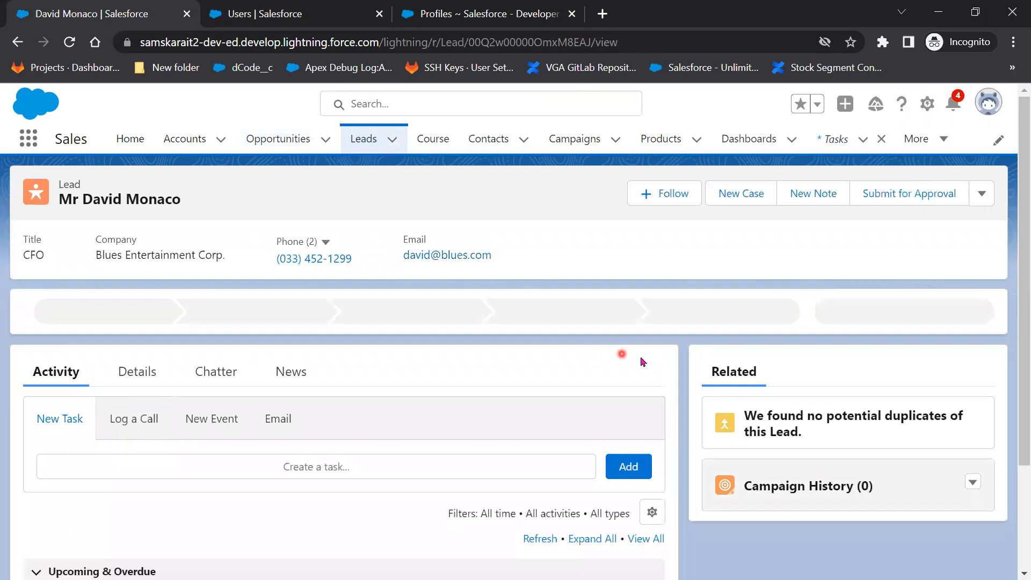
{"action": "left_click", "coordinate": [979, 195]}
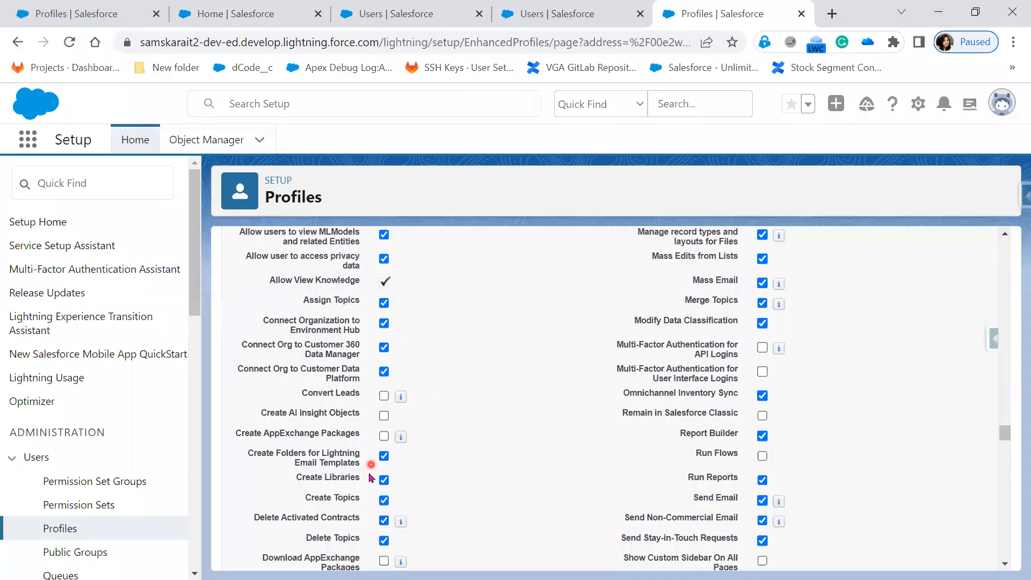
Save the TATA Sales Admin profile without Convert Leads and return to the test user's window.
{"action": "scroll", "coordinate": [537, 546], "scroll_direction": "up", "scroll_amount": 10}
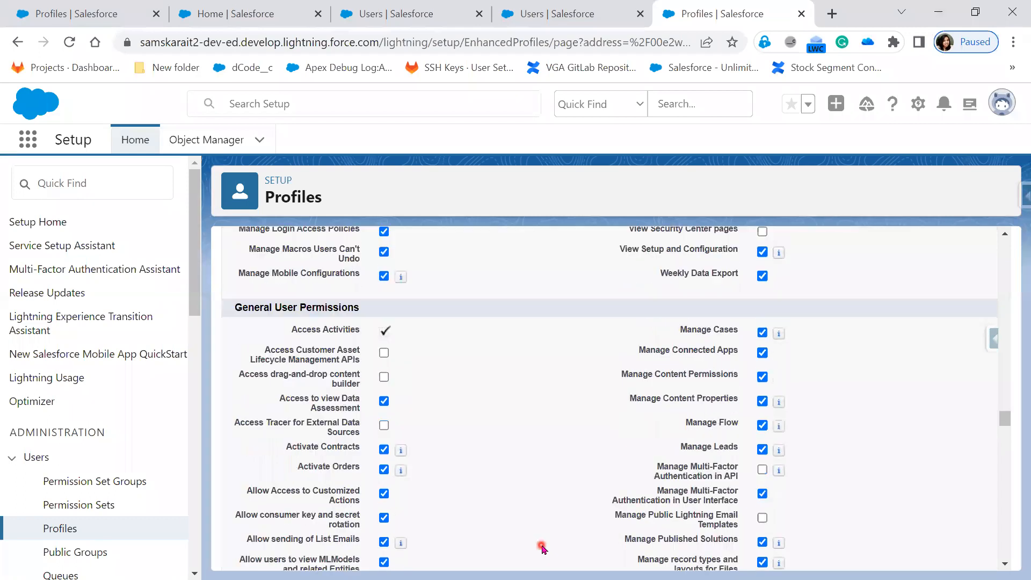
{"action": "scroll", "coordinate": [543, 548], "scroll_direction": "up", "scroll_amount": 15}
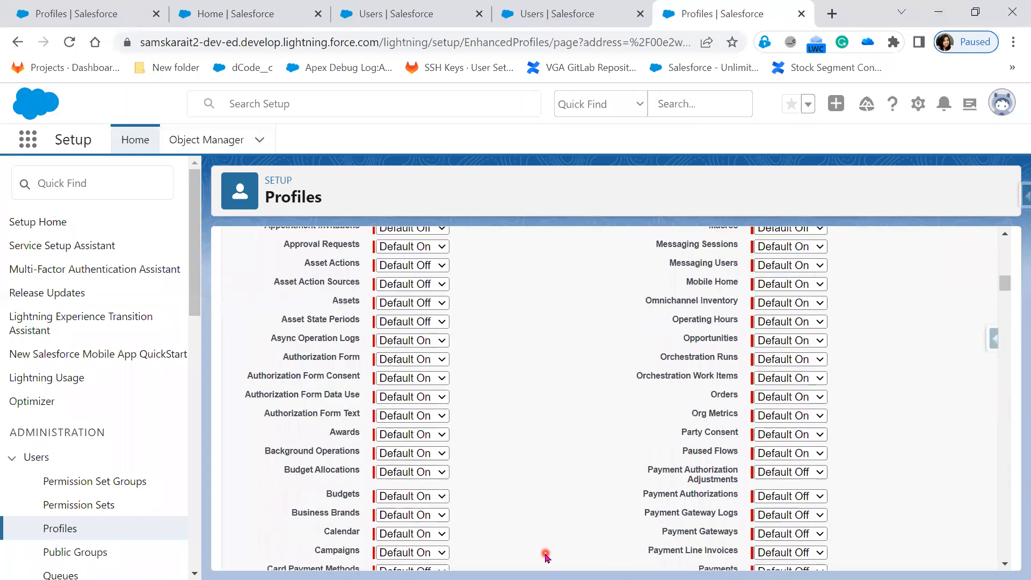
{"action": "left_click", "coordinate": [462, 321]}
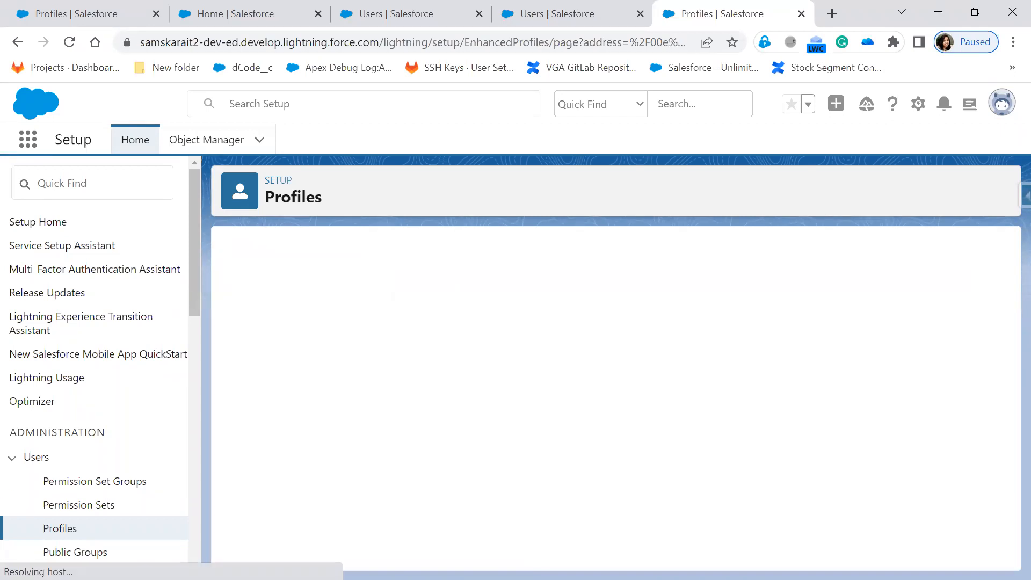
{"action": "key", "text": "alt+Tab"}
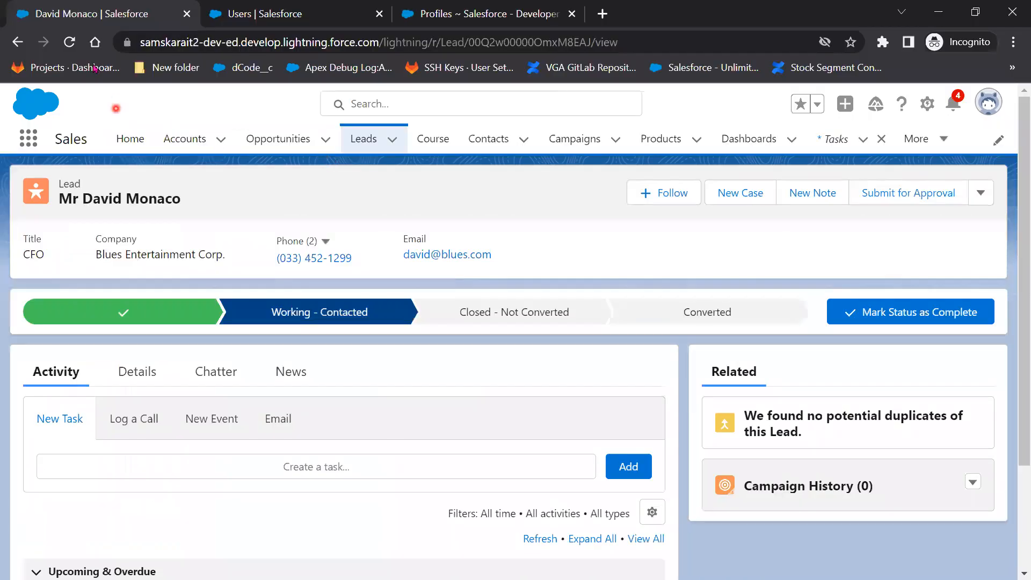
Reload the Blues Entertainment Corp. lead page until the updated actions appear.
{"action": "left_click", "coordinate": [70, 43]}
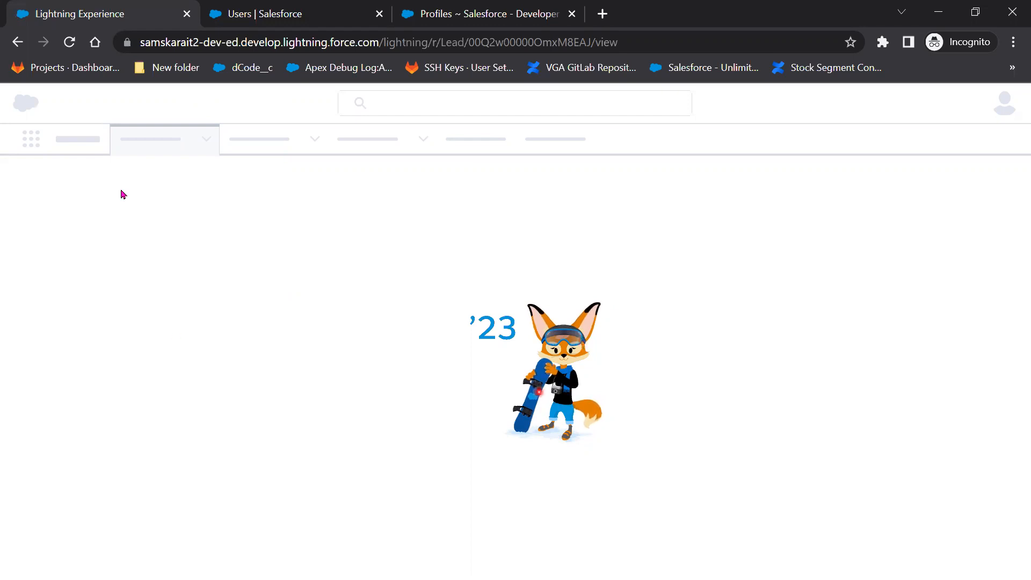
{"action": "left_click", "coordinate": [74, 46]}
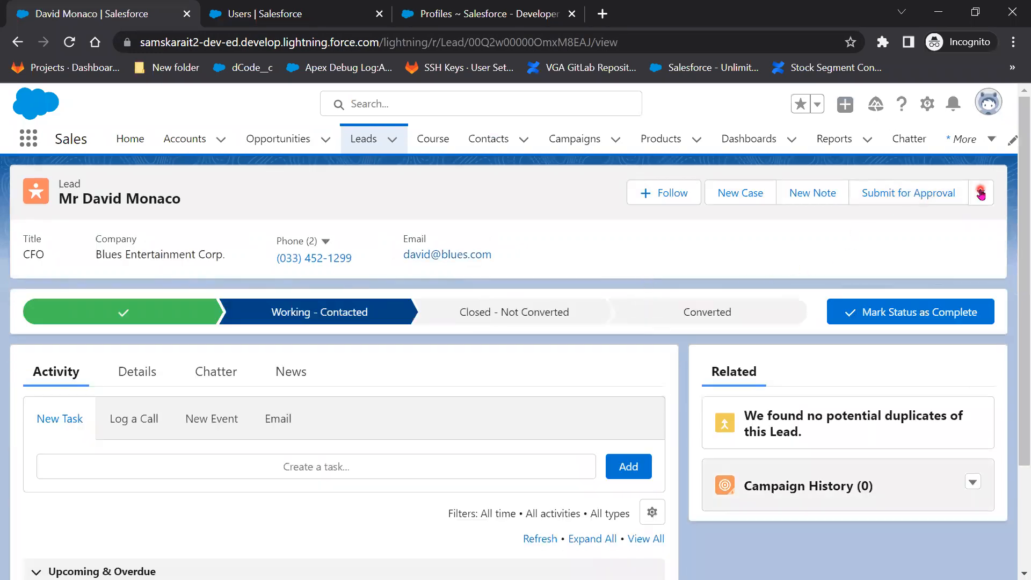
Set the Blues Entertainment Corp. lead's converted status to Closed - Converted and save.
{"action": "left_click", "coordinate": [980, 193]}
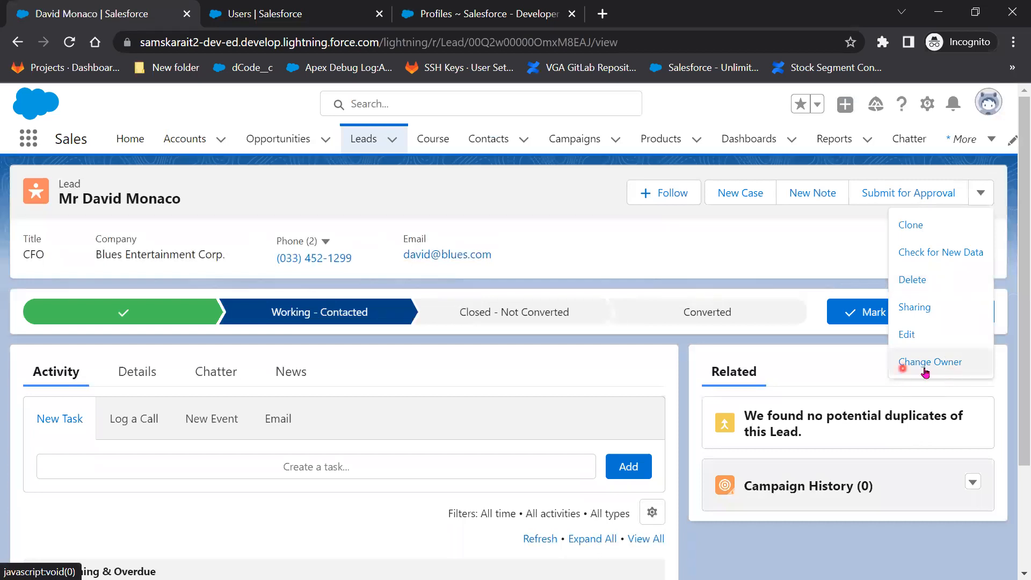
{"action": "left_click", "coordinate": [723, 320]}
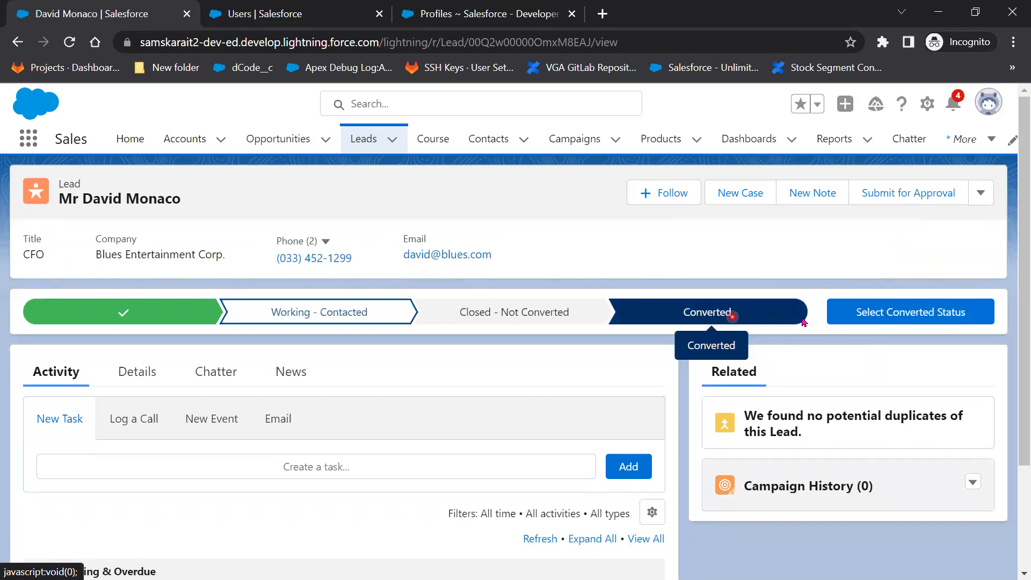
{"action": "left_click", "coordinate": [849, 315]}
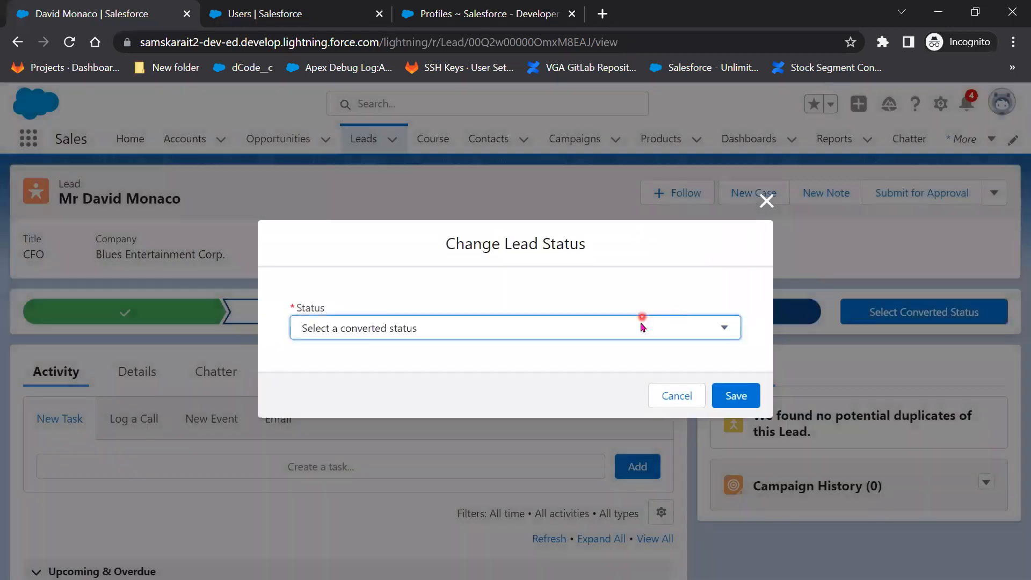
{"action": "left_click", "coordinate": [642, 326]}
{"action": "left_click", "coordinate": [502, 366]}
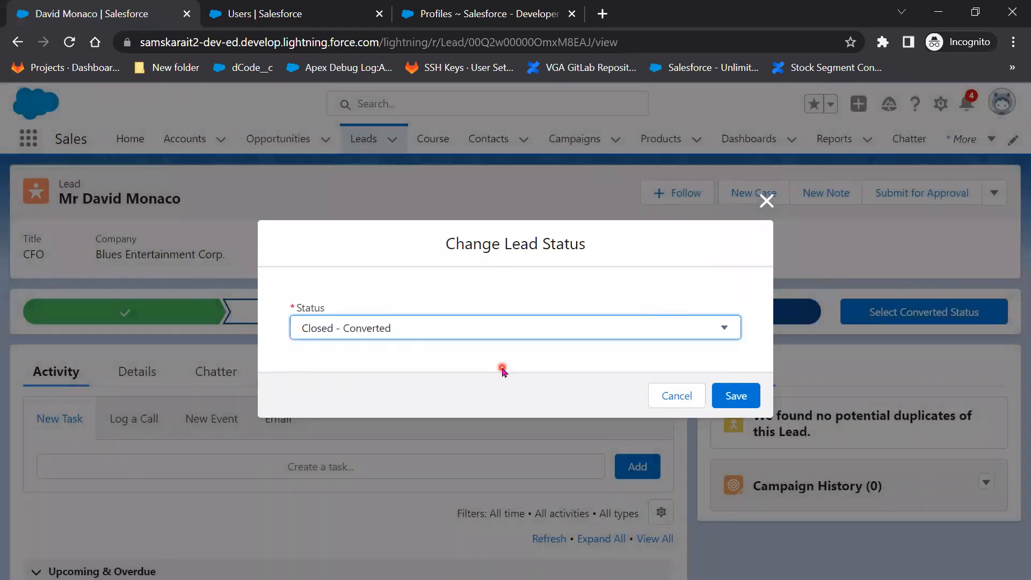
{"action": "left_click", "coordinate": [740, 391]}
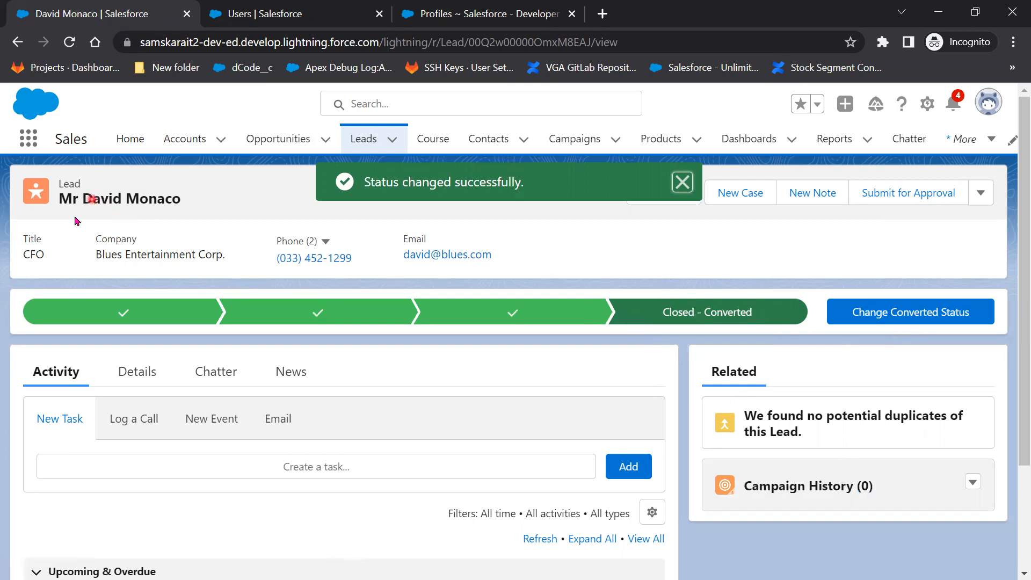
Copy the lead's name from the record header.
{"action": "left_click_drag", "start_coordinate": [87, 198], "coordinate": [185, 197]}
{"action": "right_click", "coordinate": [162, 208]}
{"action": "left_click", "coordinate": [172, 211]}
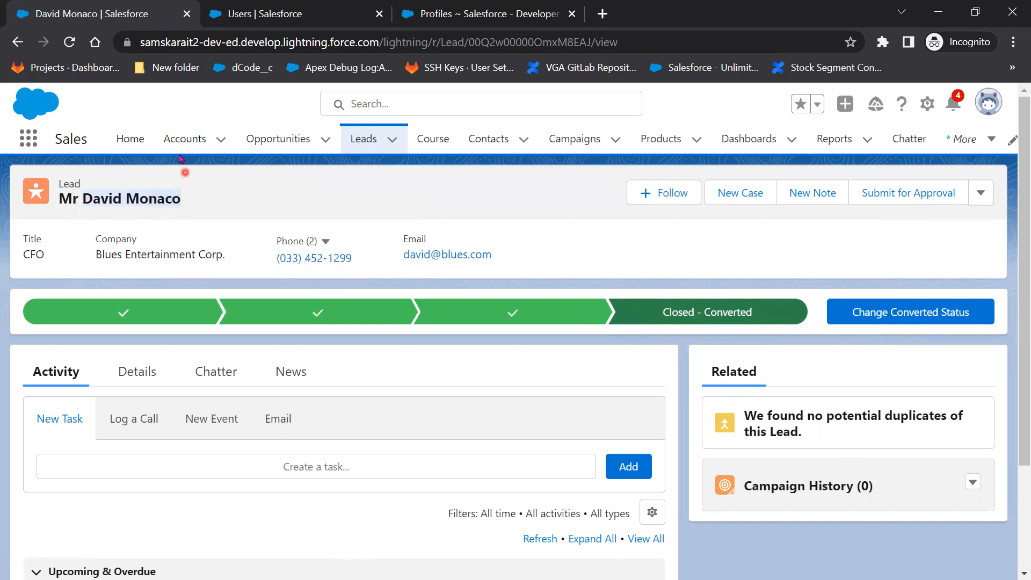
Search All Accounts for the copied lead name, then reopen the Blues Entertainment Corp. lead.
{"action": "left_click", "coordinate": [188, 139]}
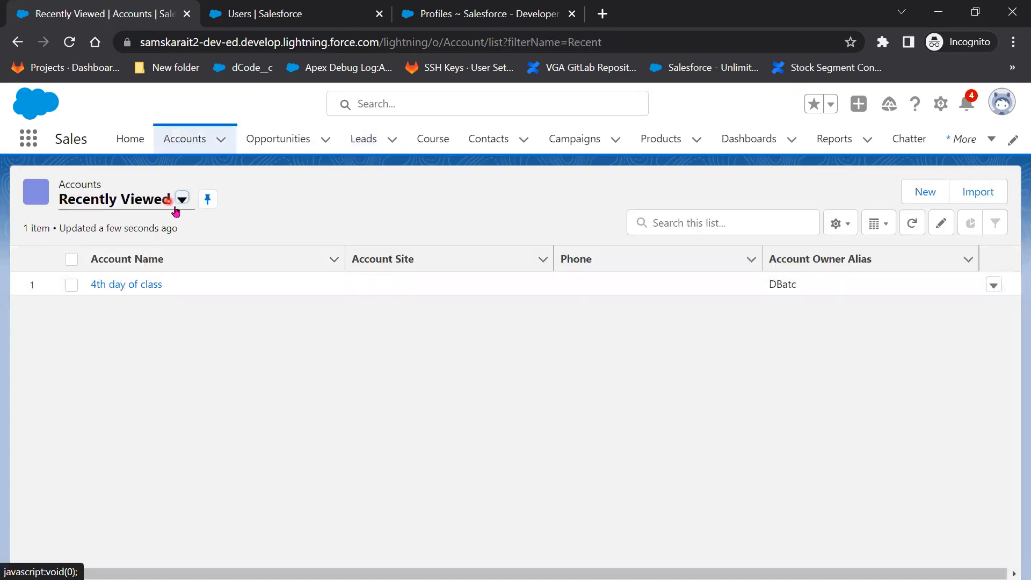
{"action": "left_click", "coordinate": [181, 199]}
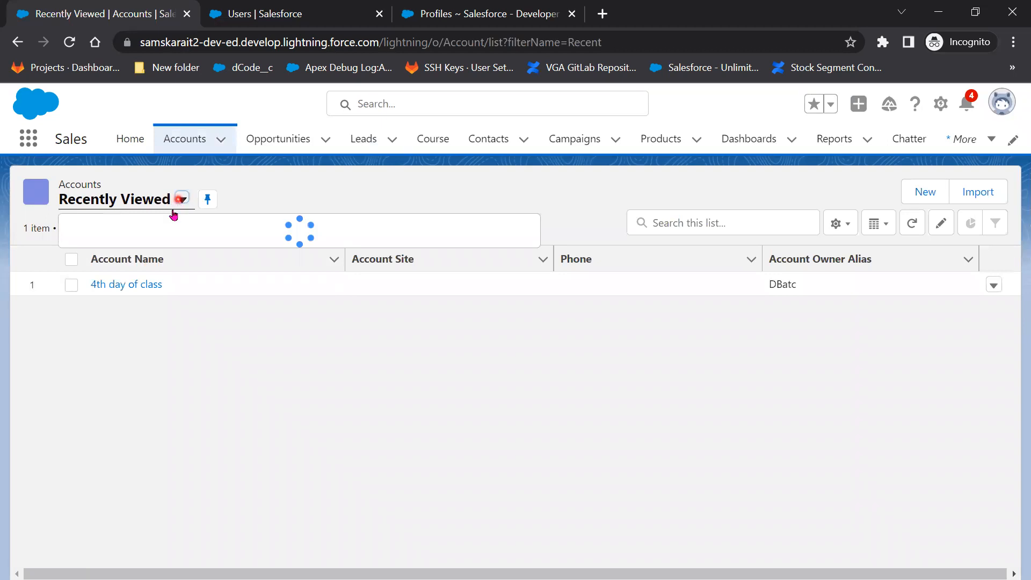
{"action": "left_click", "coordinate": [157, 252]}
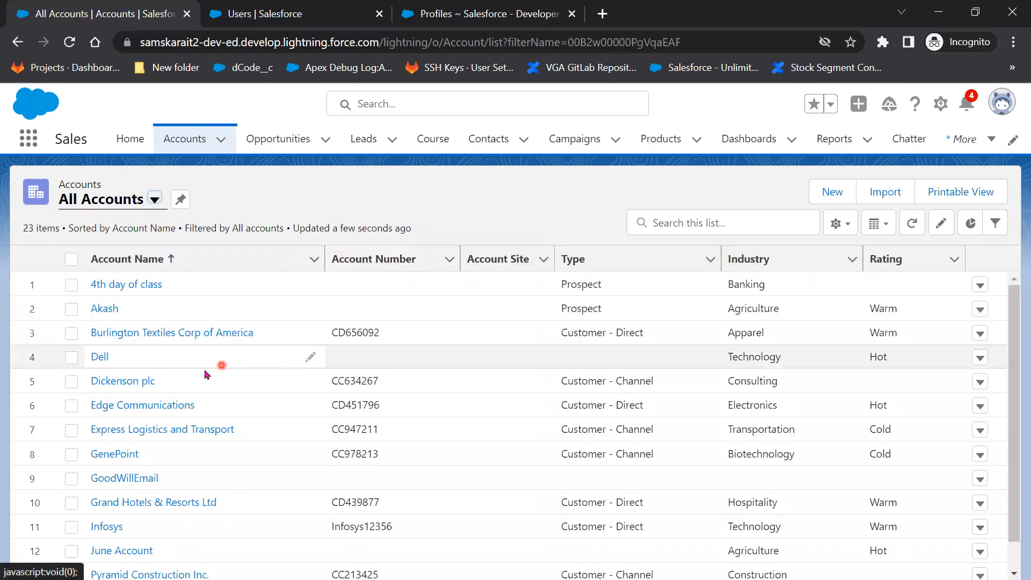
{"action": "key", "text": "ctrl+f"}
{"action": "key", "text": "ctrl+v"}
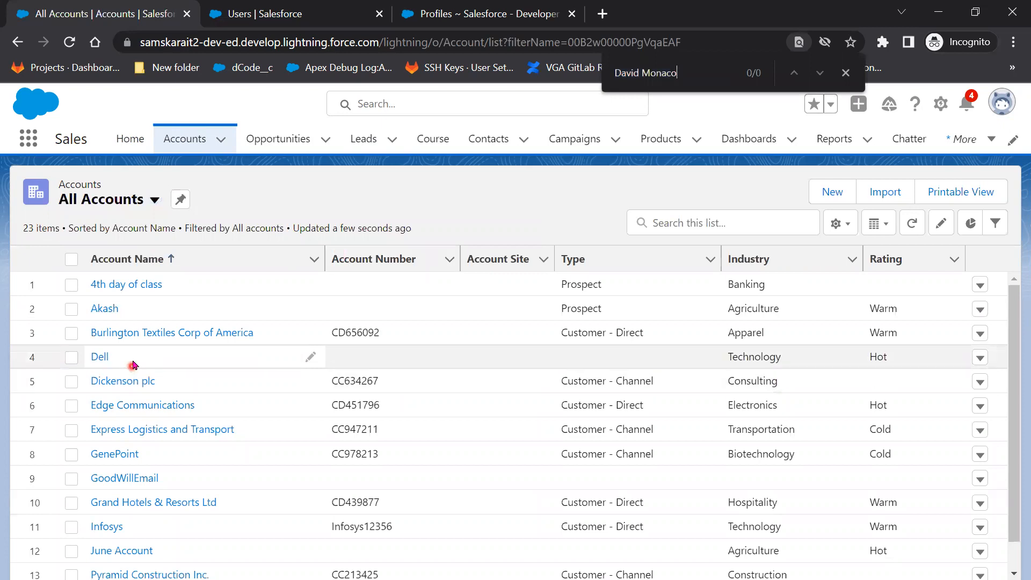
{"action": "left_click", "coordinate": [364, 139]}
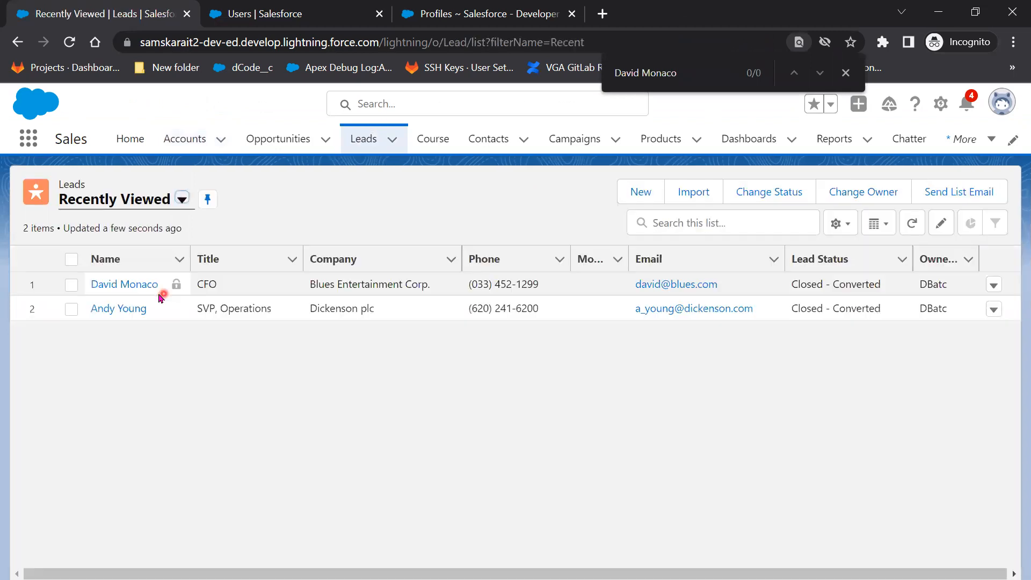
{"action": "left_click", "coordinate": [136, 287]}
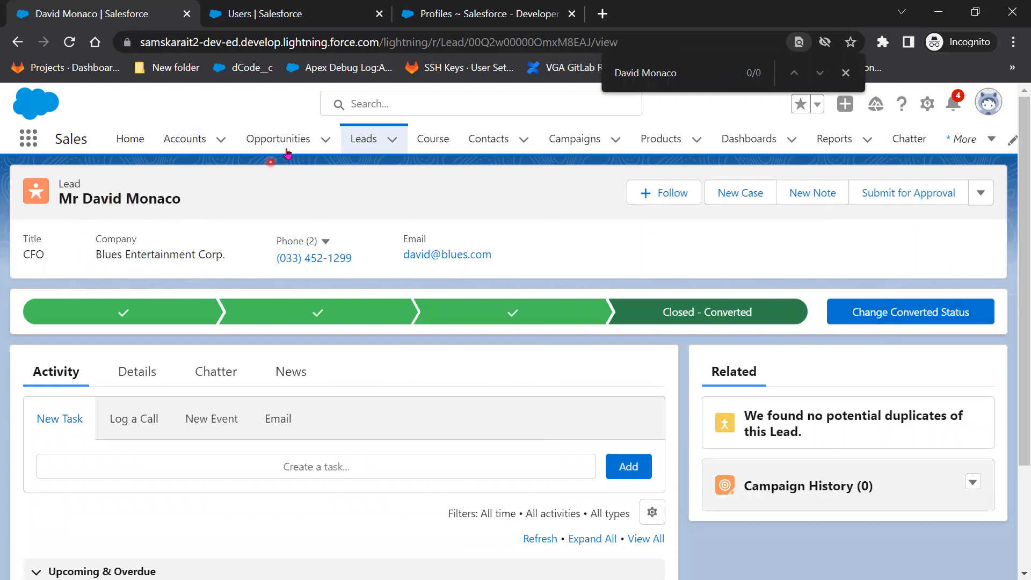
Show the test user's contacts created this week.
{"action": "left_click", "coordinate": [502, 148]}
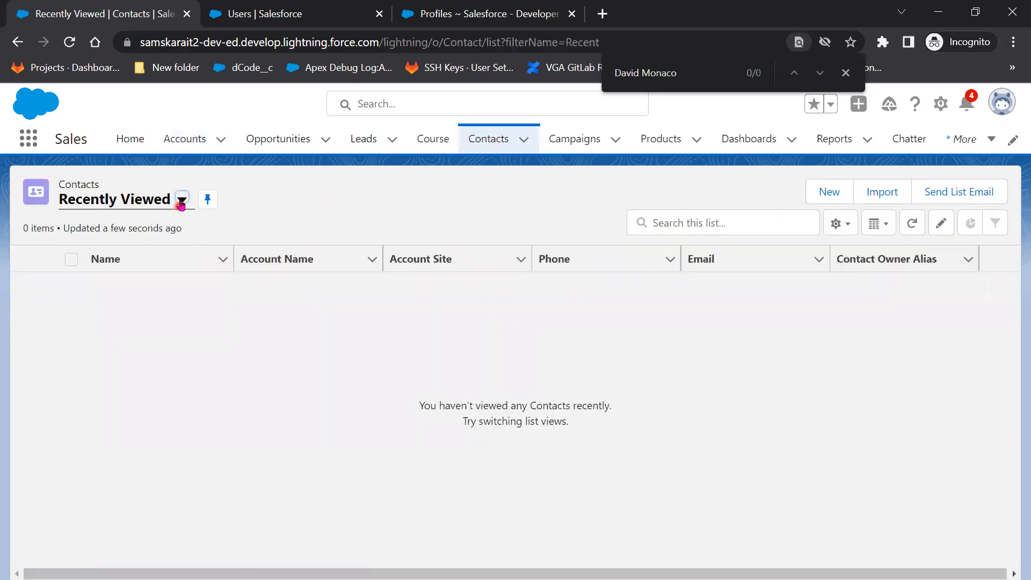
{"action": "left_click", "coordinate": [182, 200]}
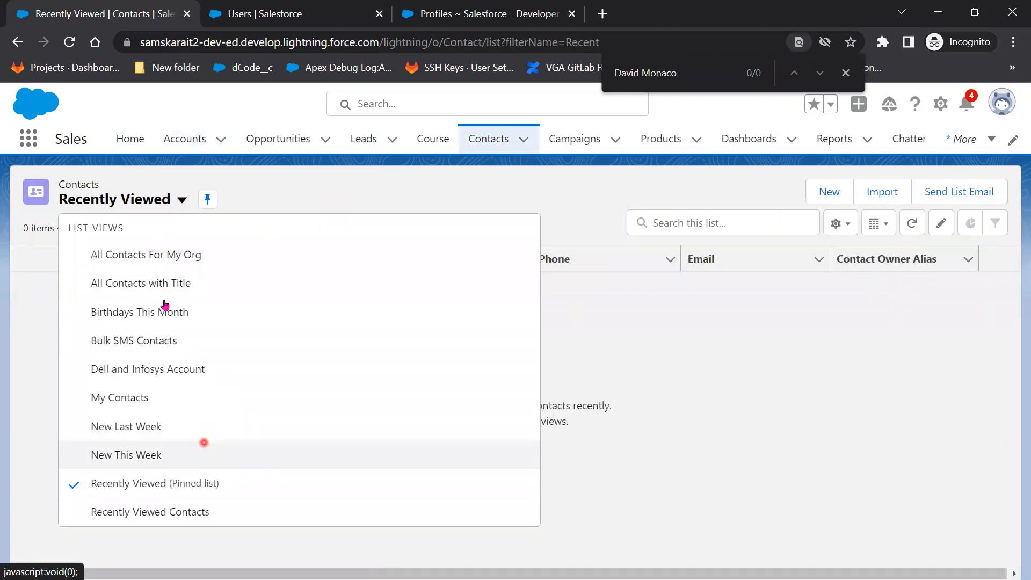
{"action": "left_click", "coordinate": [158, 283]}
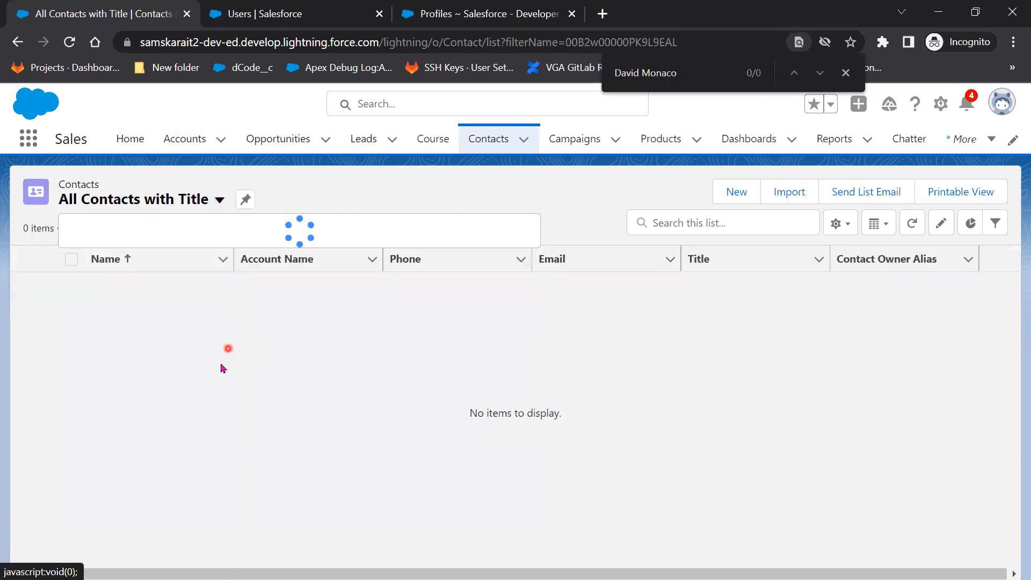
{"action": "left_click", "coordinate": [220, 199]}
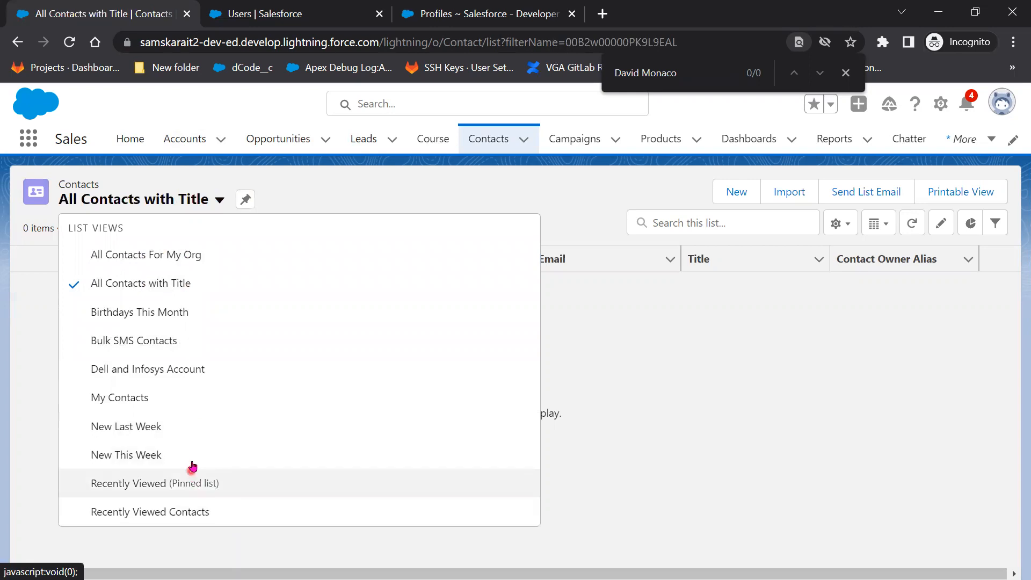
{"action": "left_click", "coordinate": [169, 456]}
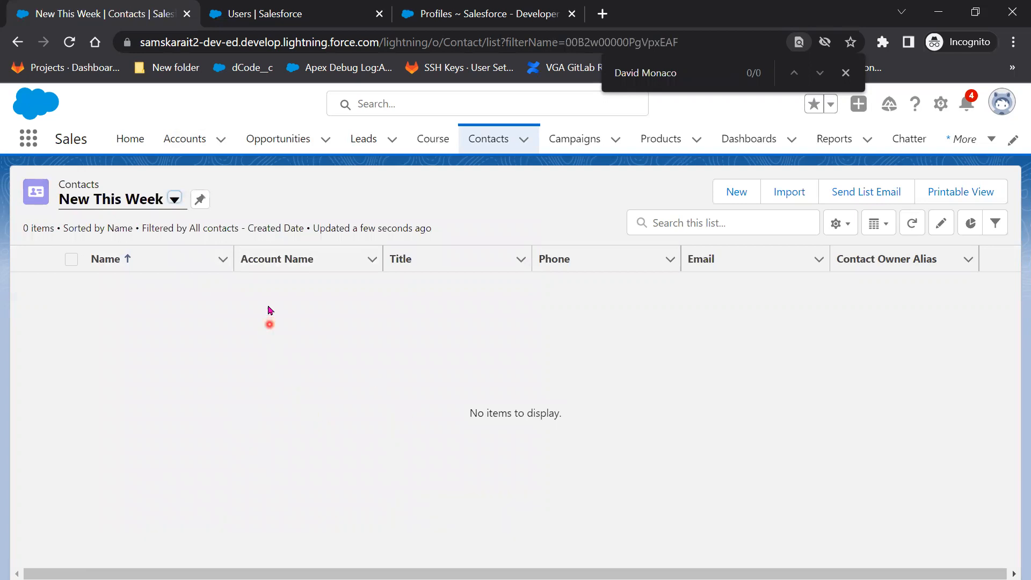
Open the David Monaco lead, then show opportunities created this week.
{"action": "left_click", "coordinate": [364, 139]}
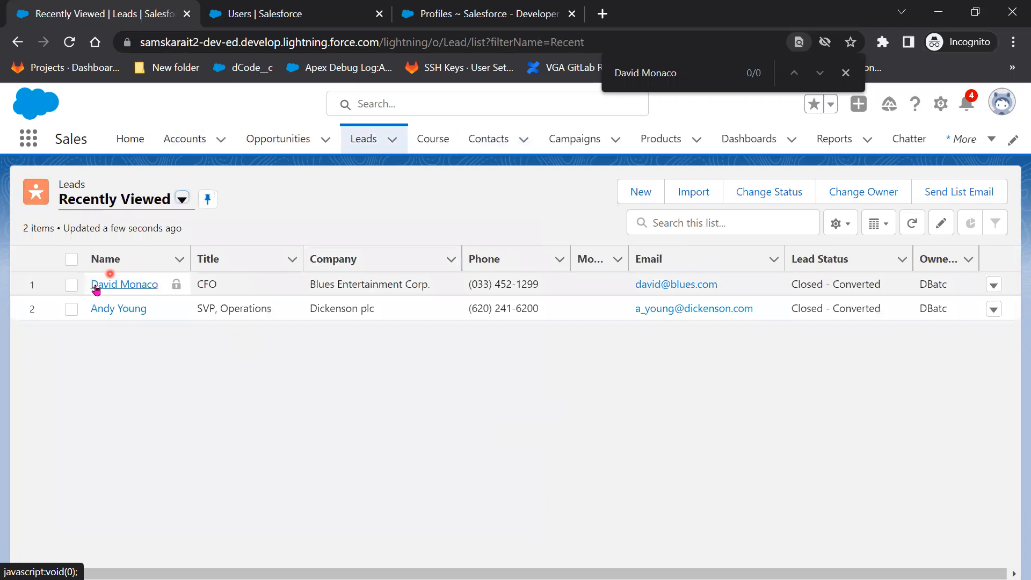
{"action": "left_click", "coordinate": [97, 285]}
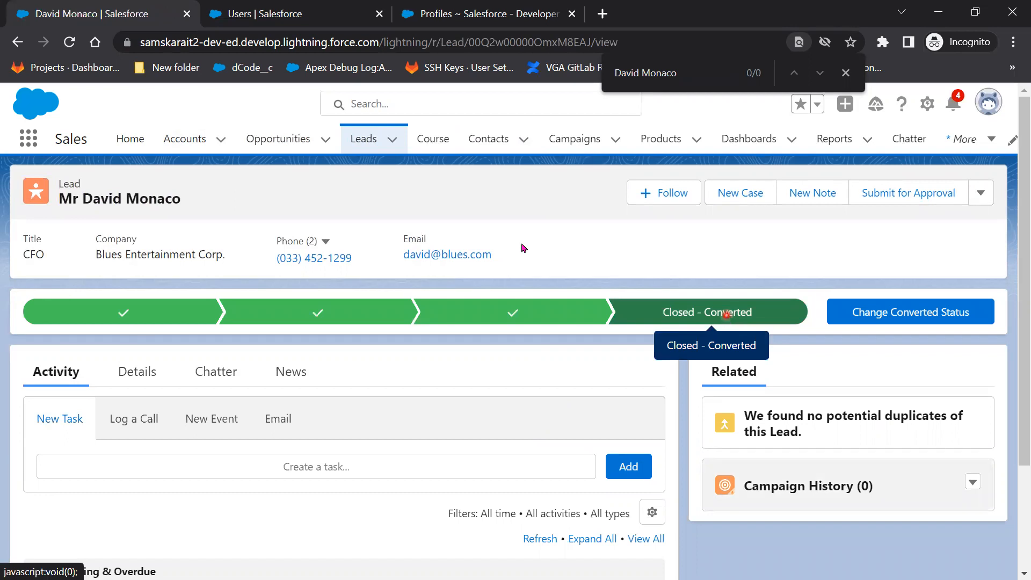
{"action": "left_click", "coordinate": [243, 143]}
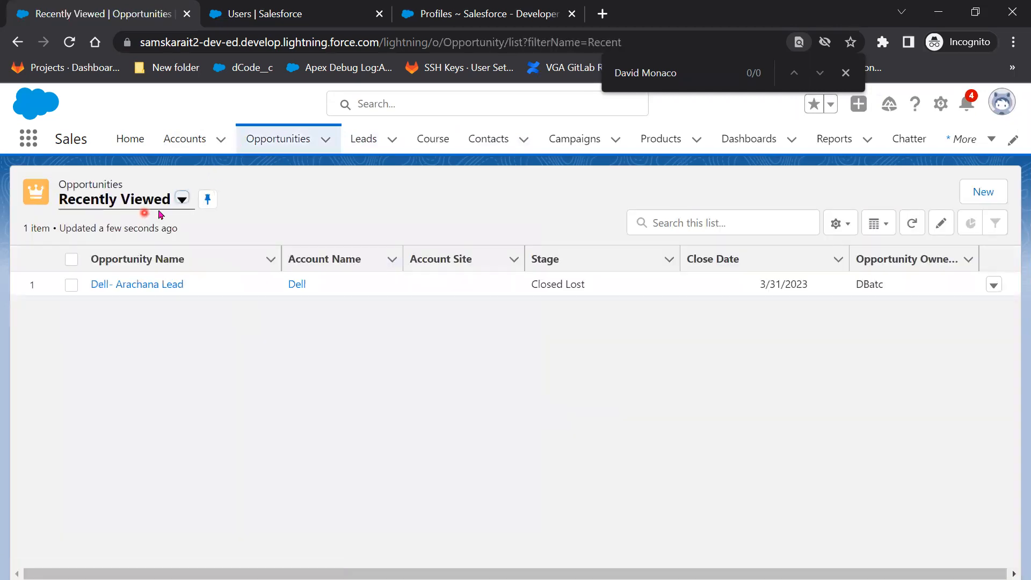
{"action": "left_click", "coordinate": [184, 200]}
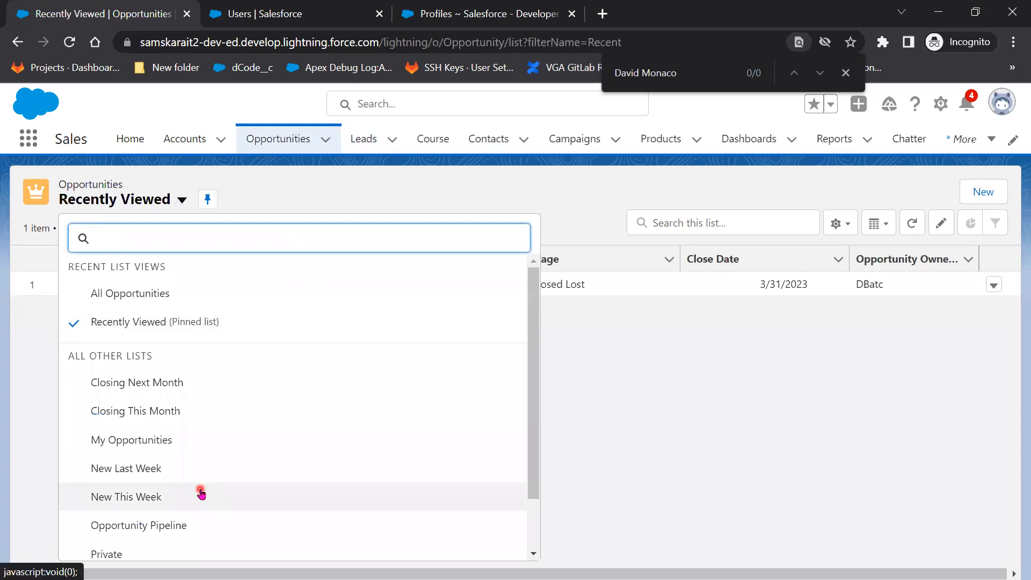
{"action": "left_click", "coordinate": [201, 494]}
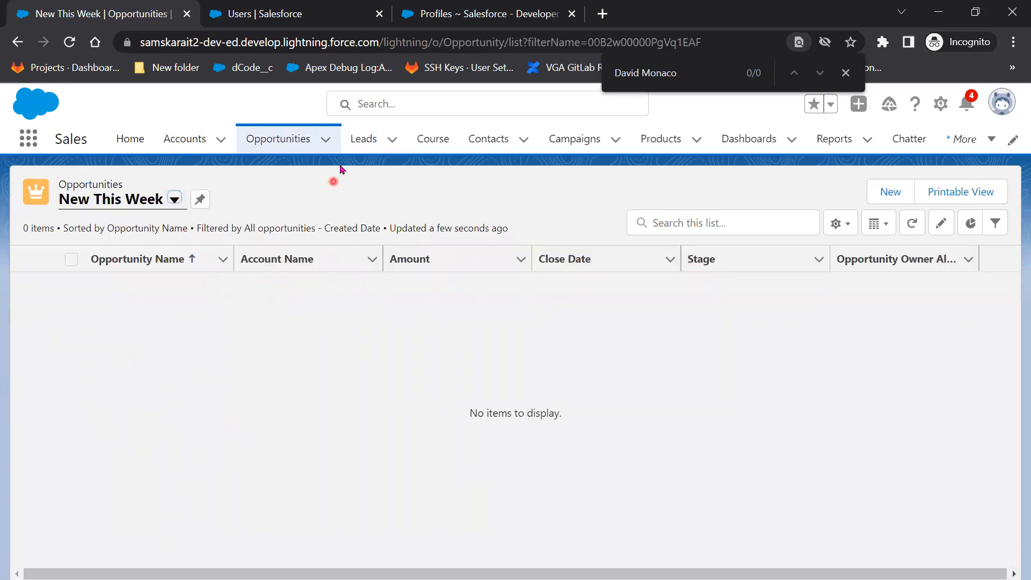
{"action": "left_click", "coordinate": [367, 139]}
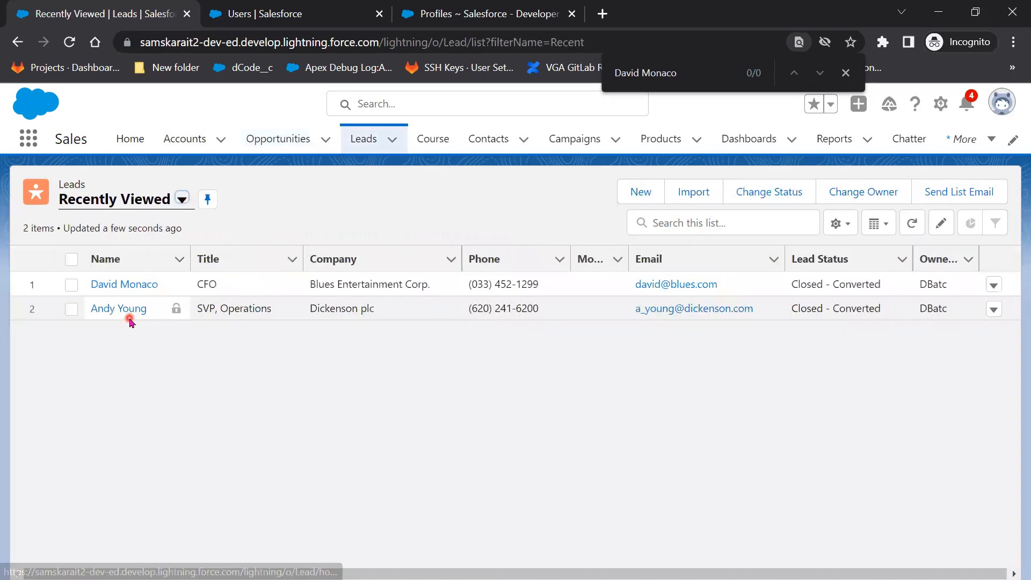
{"action": "left_click", "coordinate": [118, 291]}
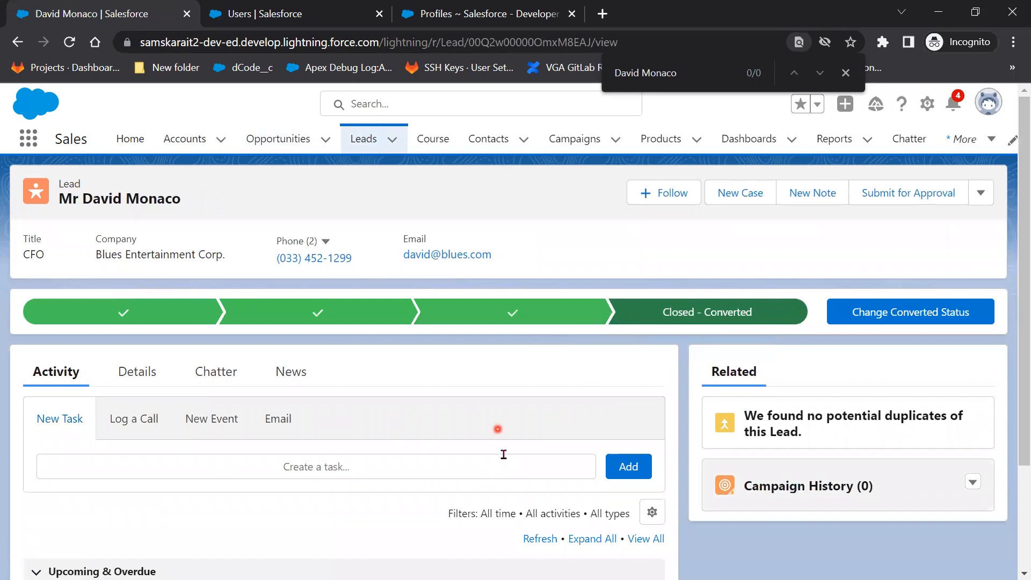
{"action": "scroll", "coordinate": [505, 468], "scroll_direction": "down", "scroll_amount": 3}
{"action": "scroll", "coordinate": [505, 471], "scroll_direction": "up", "scroll_amount": 3}
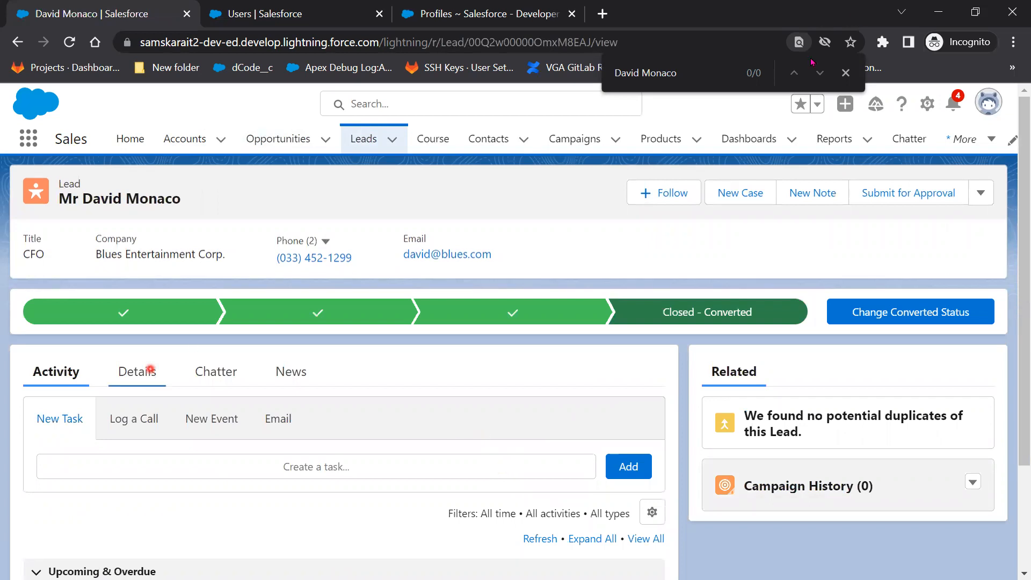
{"action": "left_click", "coordinate": [938, 13]}
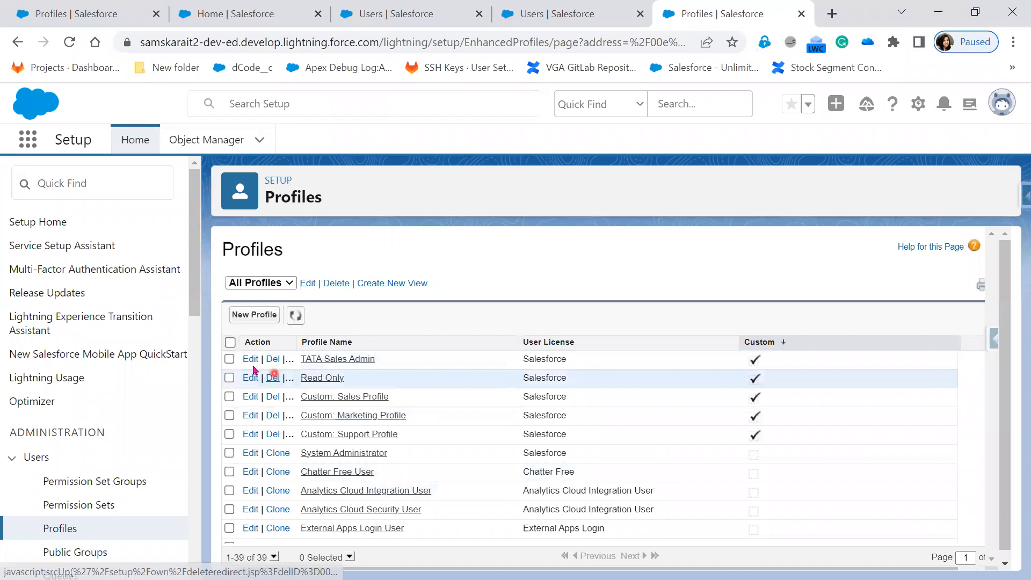
Start editing TATA Sales Admin, present both Create Profile permission points, then return to Salesforce.
{"action": "left_click", "coordinate": [250, 361]}
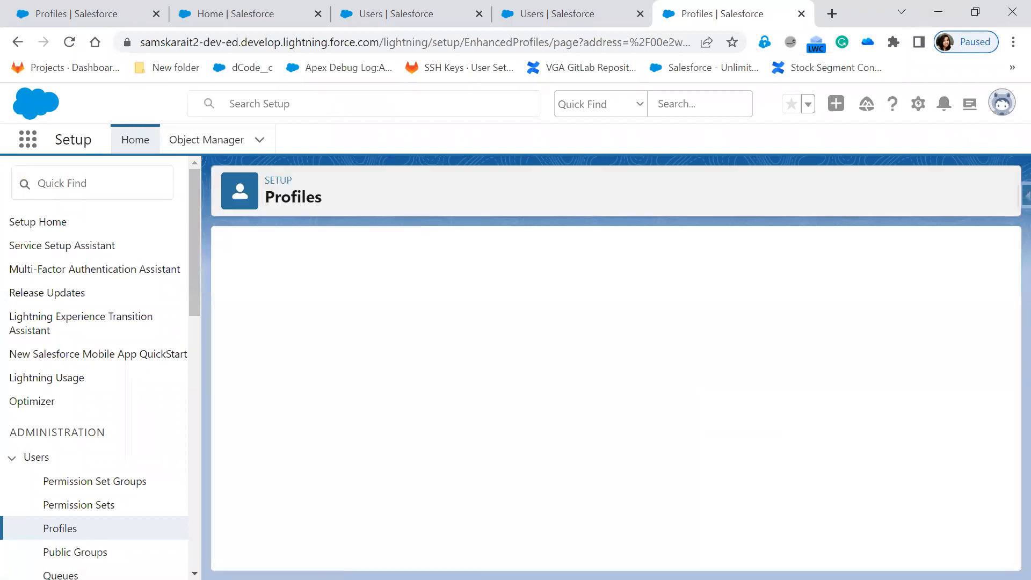
{"action": "key", "text": "alt+Tab"}
{"action": "left_click", "coordinate": [291, 446]}
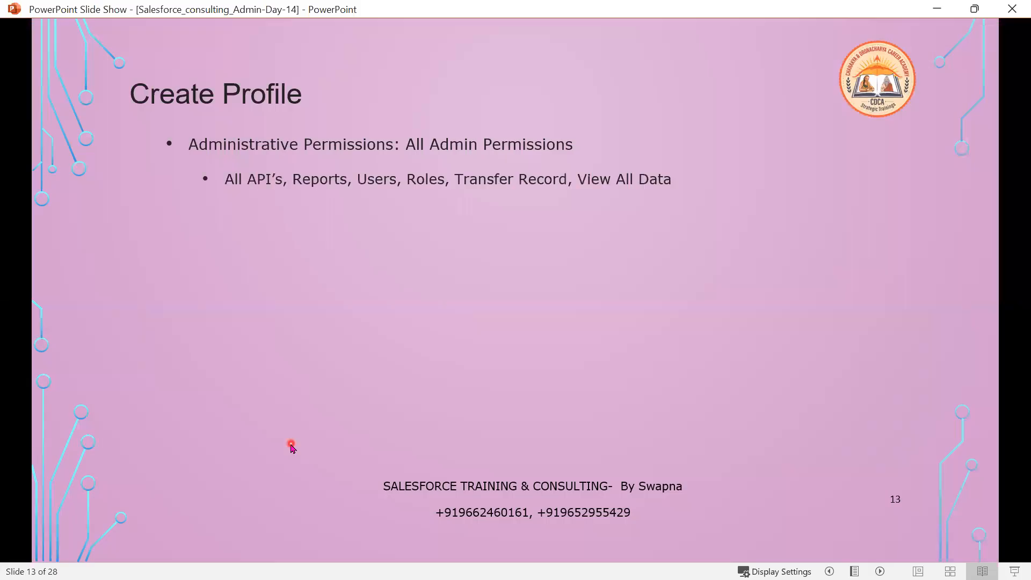
{"action": "left_click", "coordinate": [291, 446]}
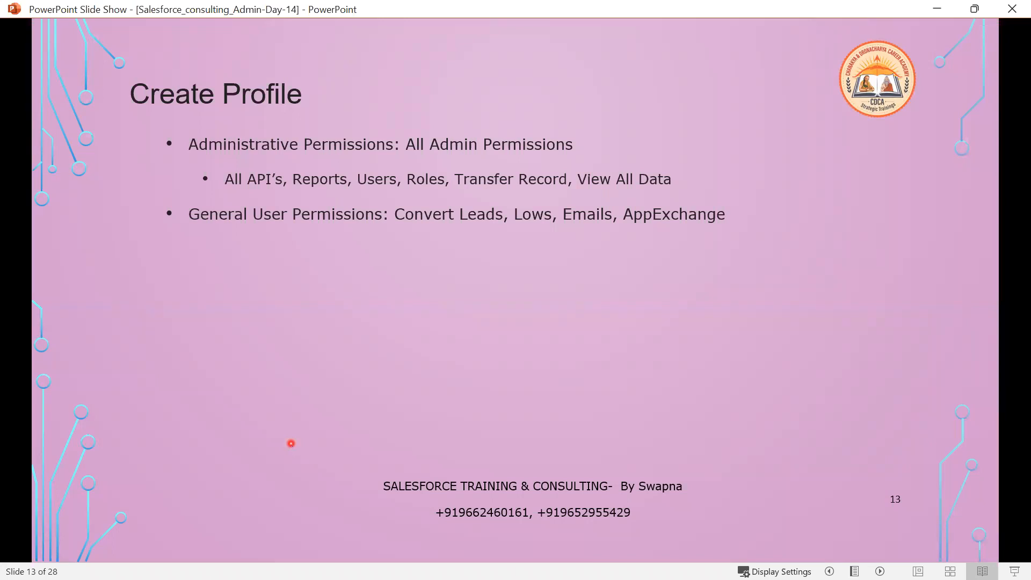
{"action": "left_click", "coordinate": [936, 11]}
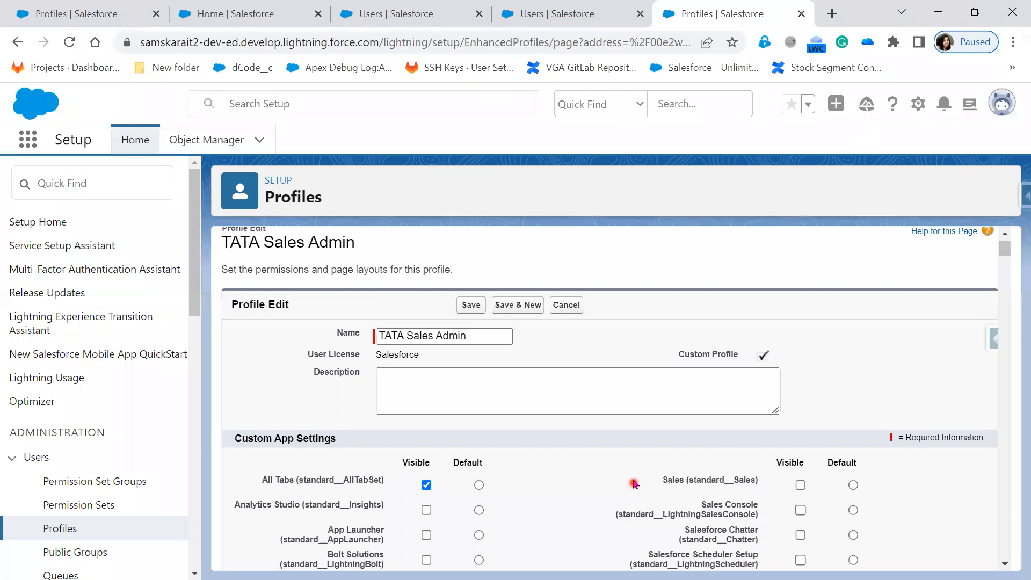
{"action": "scroll", "coordinate": [634, 481], "scroll_direction": "down", "scroll_amount": 10}
{"action": "scroll", "coordinate": [635, 480], "scroll_direction": "down", "scroll_amount": 20}
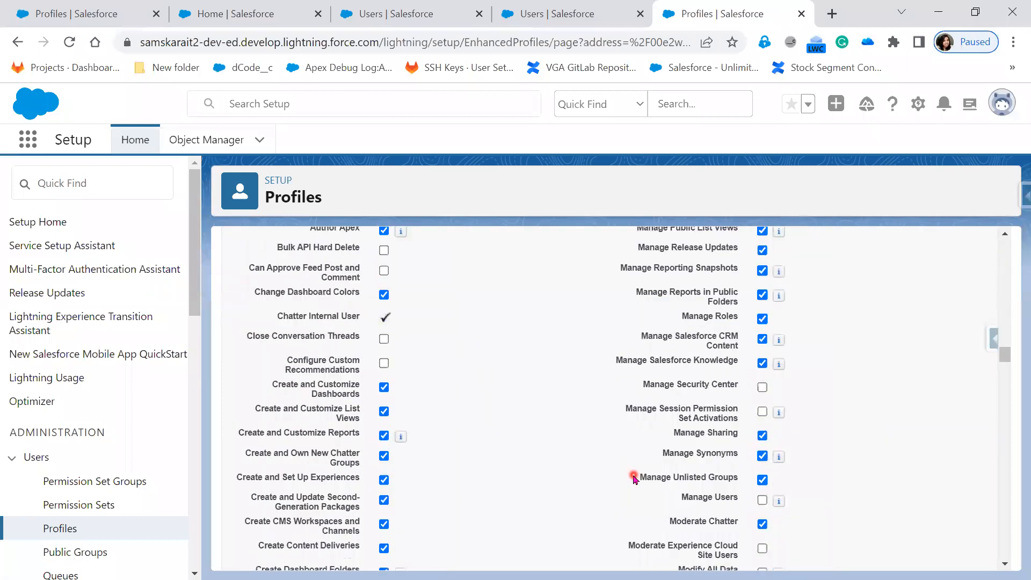
{"action": "scroll", "coordinate": [634, 480], "scroll_direction": "down", "scroll_amount": 15}
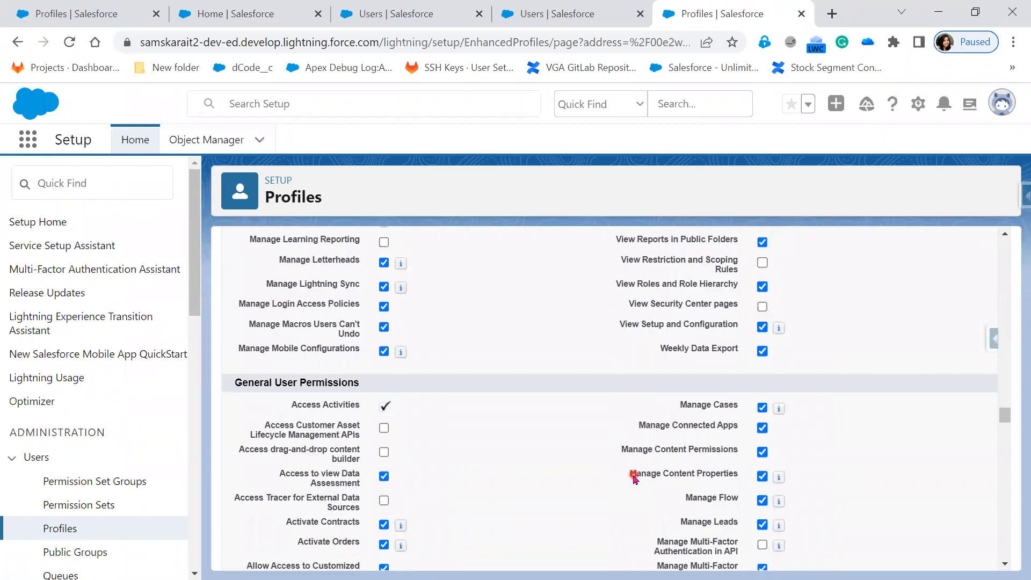
{"action": "scroll", "coordinate": [802, 512], "scroll_direction": "down", "scroll_amount": 3}
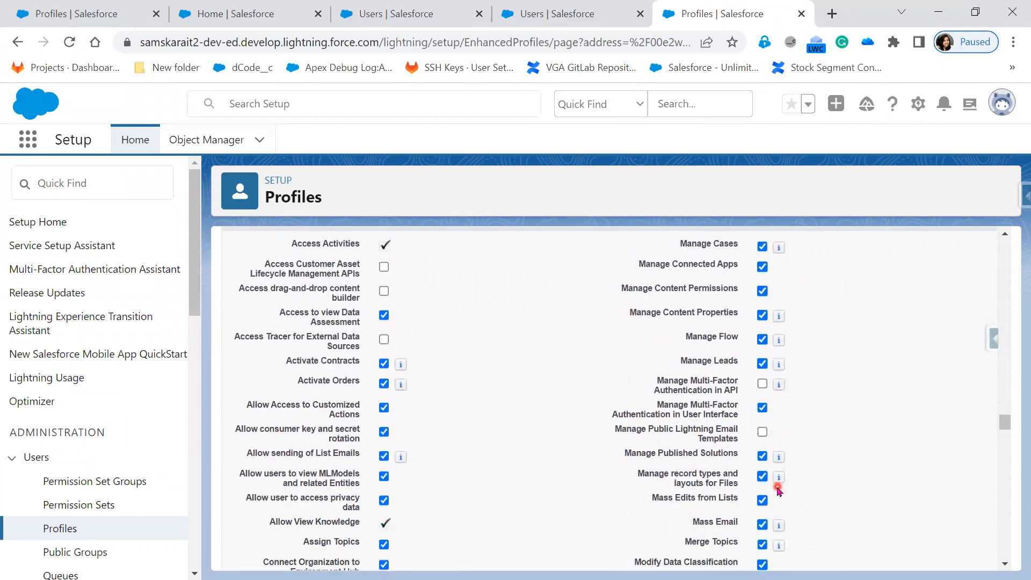
{"action": "scroll", "coordinate": [778, 492], "scroll_direction": "down", "scroll_amount": 2}
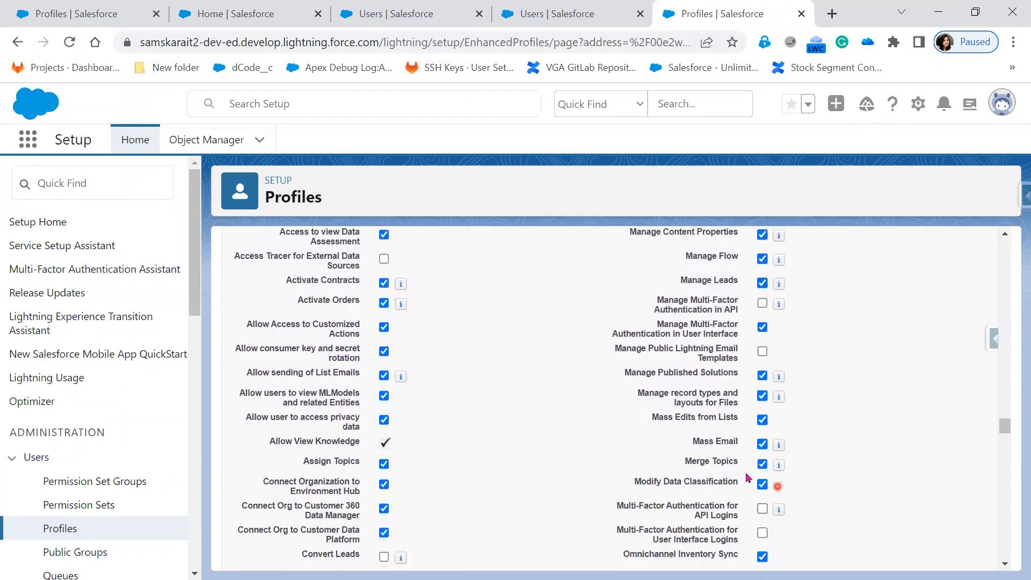
{"action": "scroll", "coordinate": [830, 494], "scroll_direction": "down", "scroll_amount": 2}
{"action": "scroll", "coordinate": [832, 496], "scroll_direction": "down", "scroll_amount": 2}
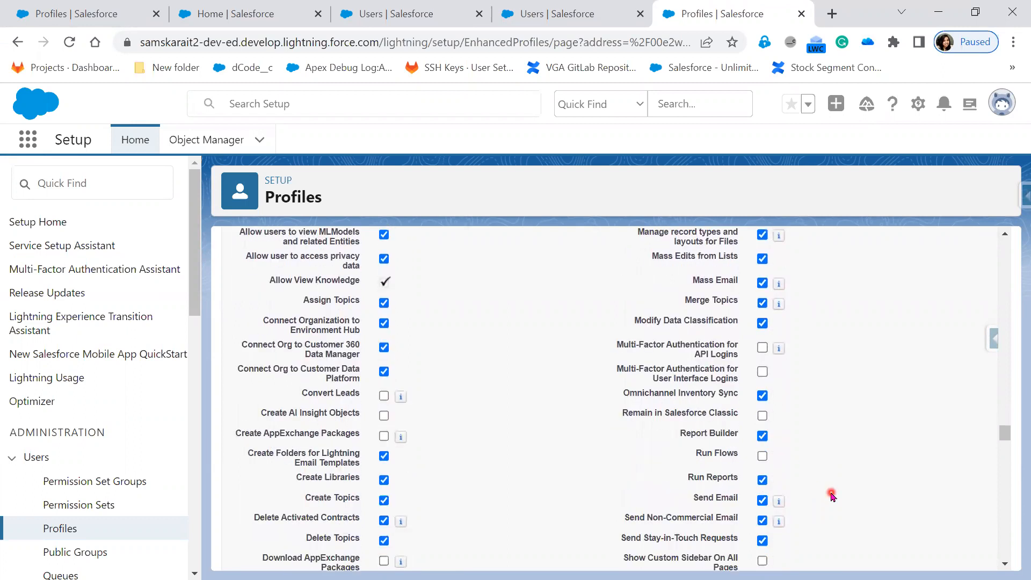
{"action": "left_click", "coordinate": [761, 502]}
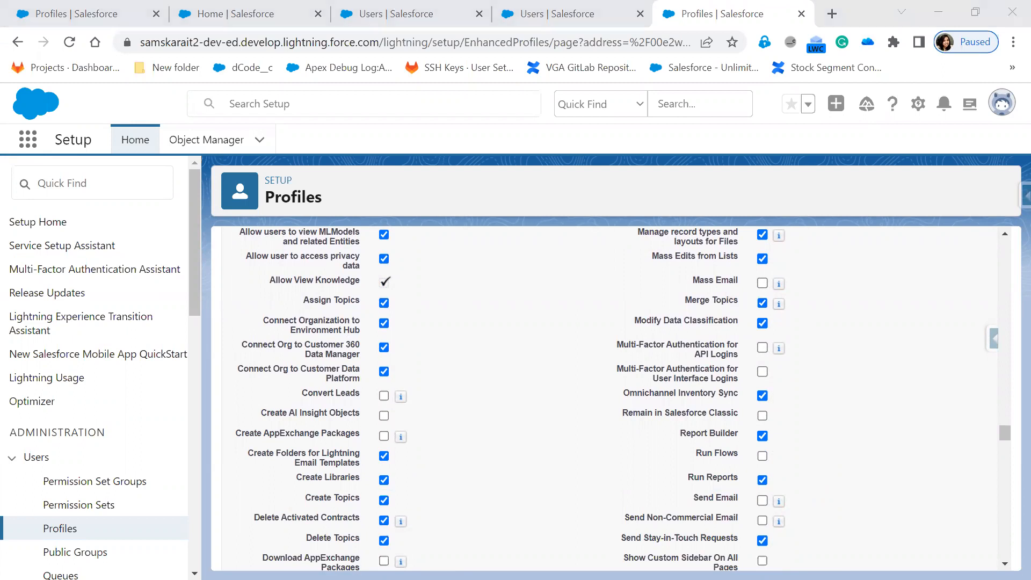
{"action": "key", "text": "alt+Tab"}
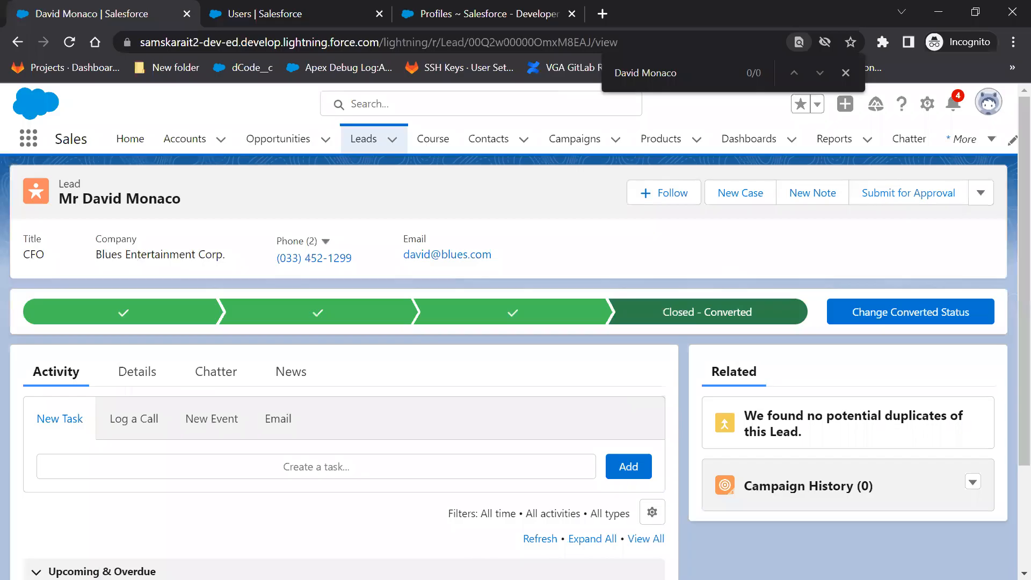
As the test user, open the Dell- Arachana Lead opportunity, then minimize the incognito window.
{"action": "left_click", "coordinate": [314, 145]}
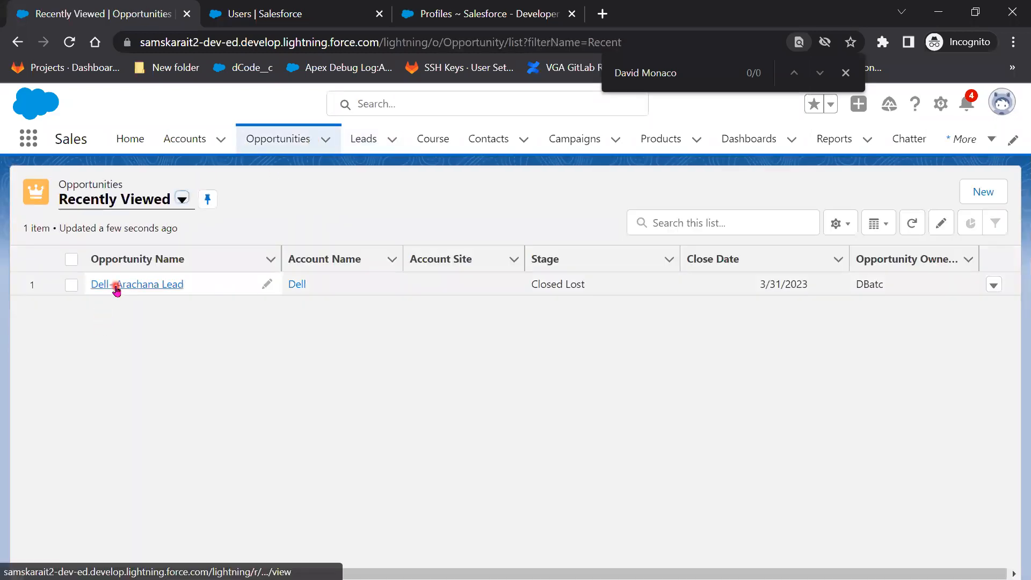
{"action": "left_click", "coordinate": [116, 286]}
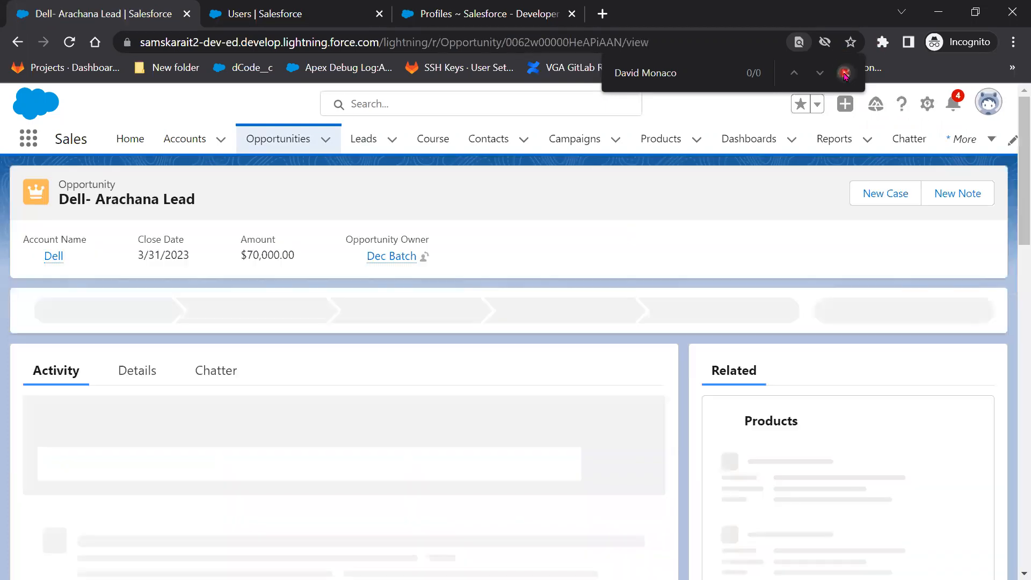
{"action": "left_click", "coordinate": [845, 73]}
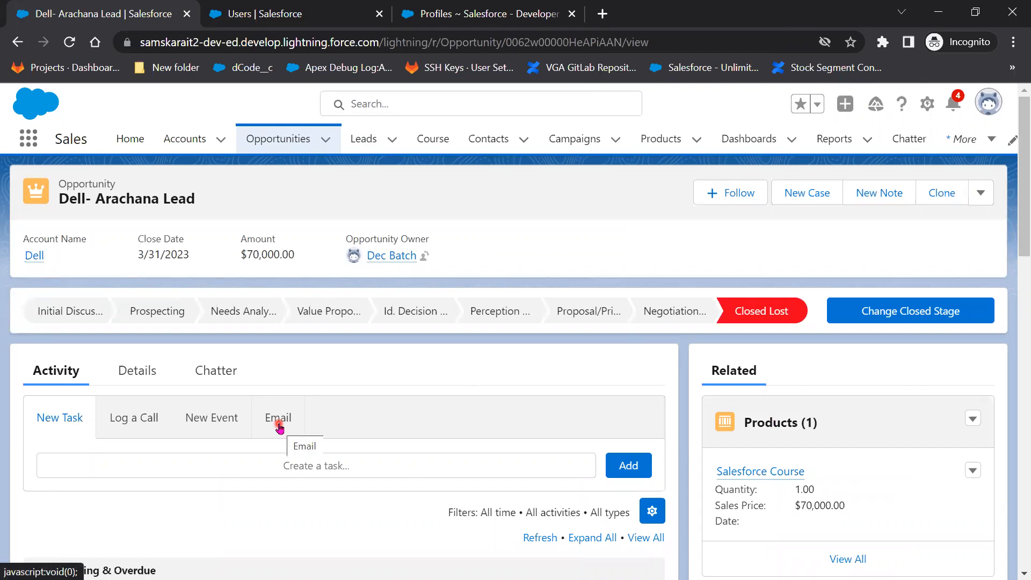
{"action": "left_click", "coordinate": [938, 12]}
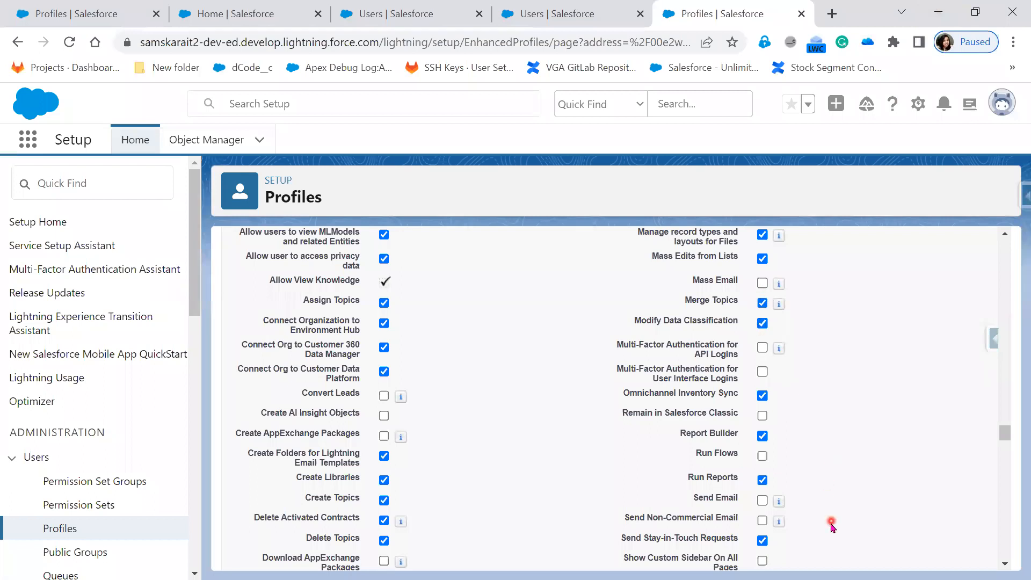
Save the TATA Sales Admin profile with email permissions removed, then switch to the test user's window.
{"action": "scroll", "coordinate": [812, 513], "scroll_direction": "up", "scroll_amount": 15}
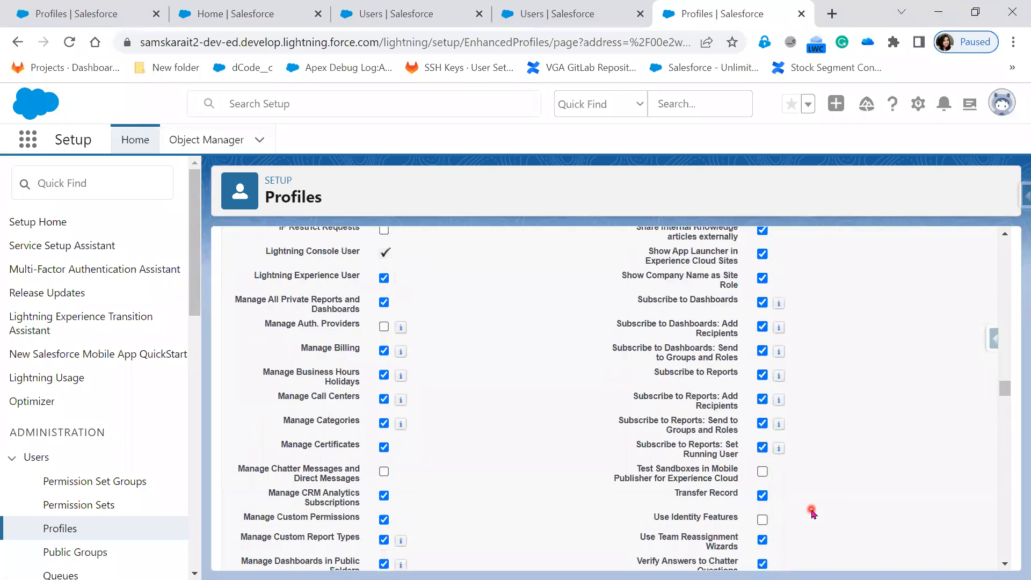
{"action": "scroll", "coordinate": [812, 513], "scroll_direction": "up", "scroll_amount": 20}
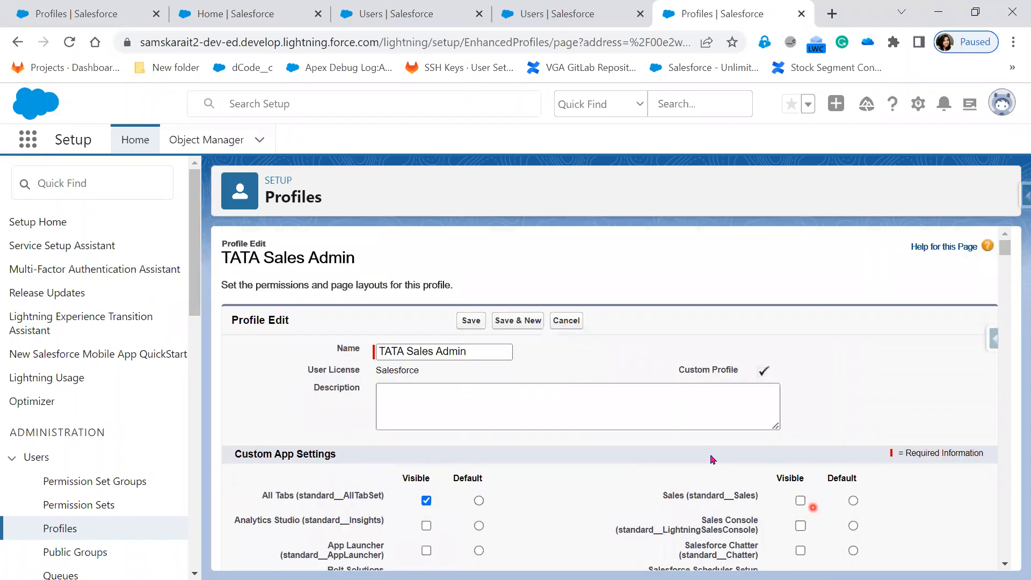
{"action": "left_click", "coordinate": [464, 322]}
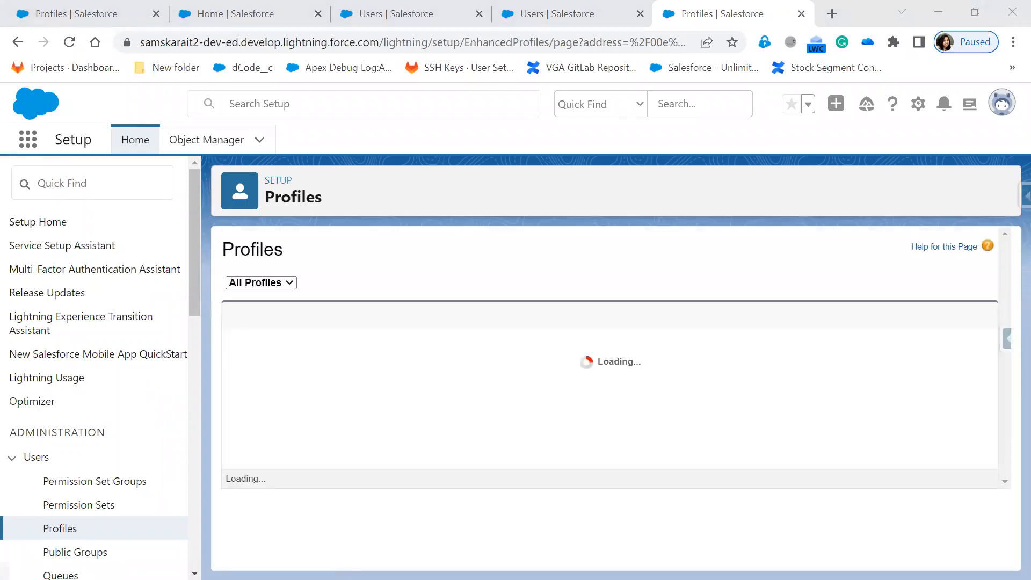
{"action": "key", "text": "alt+Tab"}
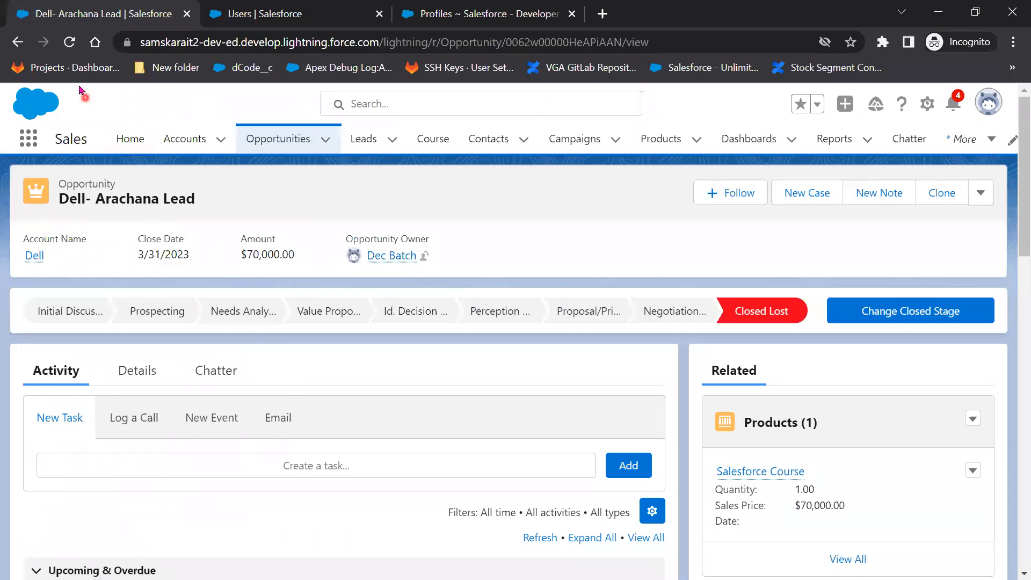
Reload the test user's Dell- Arachana Lead opportunity, then return to the admin's Profiles list.
{"action": "left_click", "coordinate": [70, 44]}
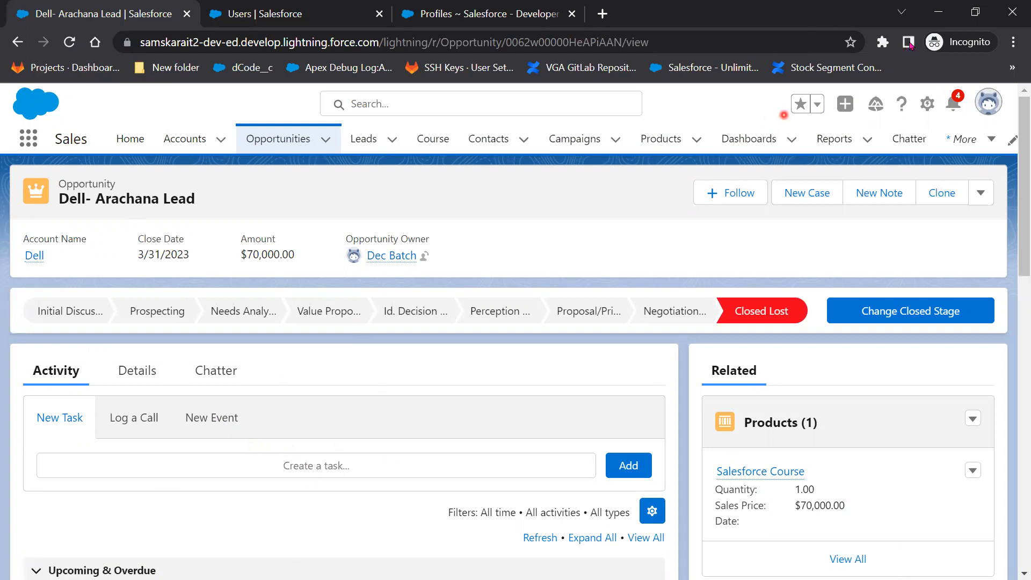
{"action": "left_click", "coordinate": [940, 11]}
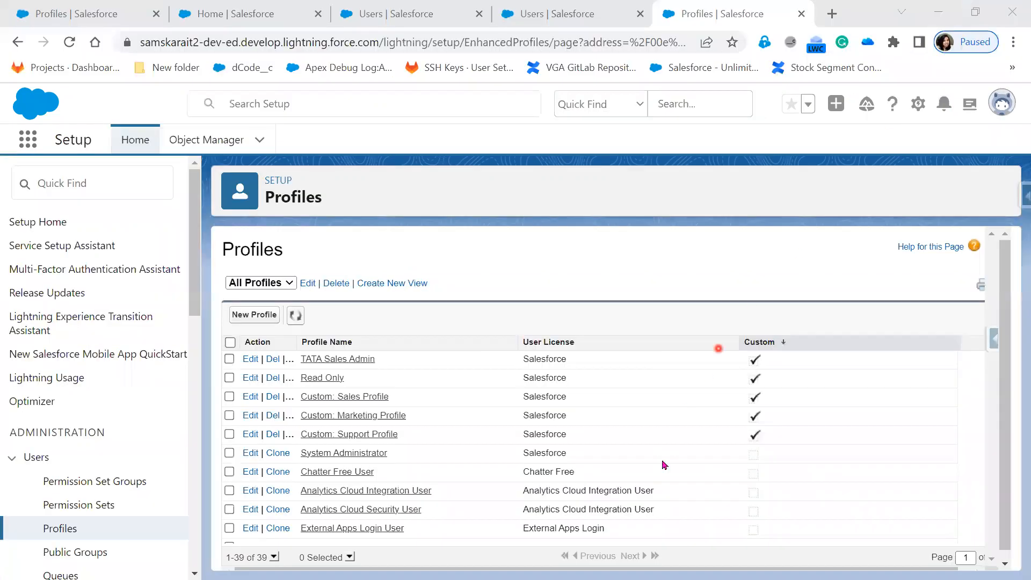
Reopen the TATA Sales Admin profile for editing and review its Administrative Permissions, then bring up the Paint diagram.
{"action": "left_click", "coordinate": [250, 360]}
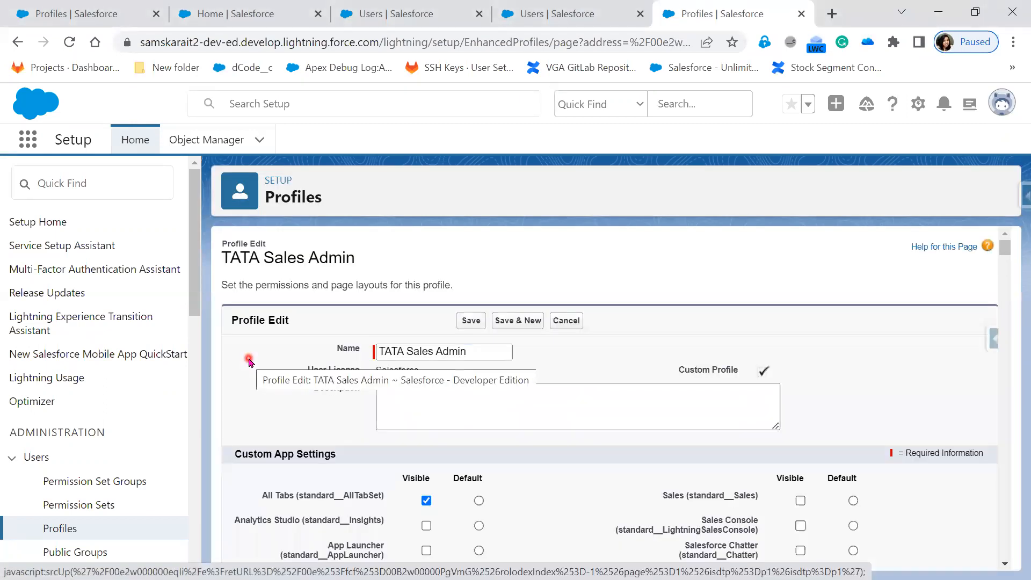
{"action": "scroll", "coordinate": [505, 505], "scroll_direction": "down", "scroll_amount": 12}
{"action": "scroll", "coordinate": [510, 510], "scroll_direction": "down", "scroll_amount": 15}
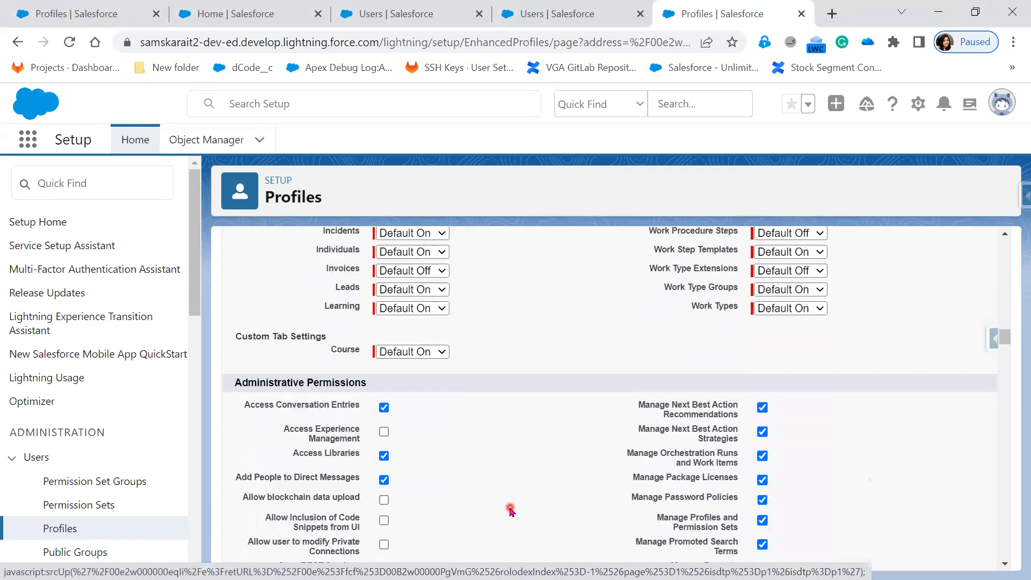
{"action": "scroll", "coordinate": [510, 510], "scroll_direction": "down", "scroll_amount": 2}
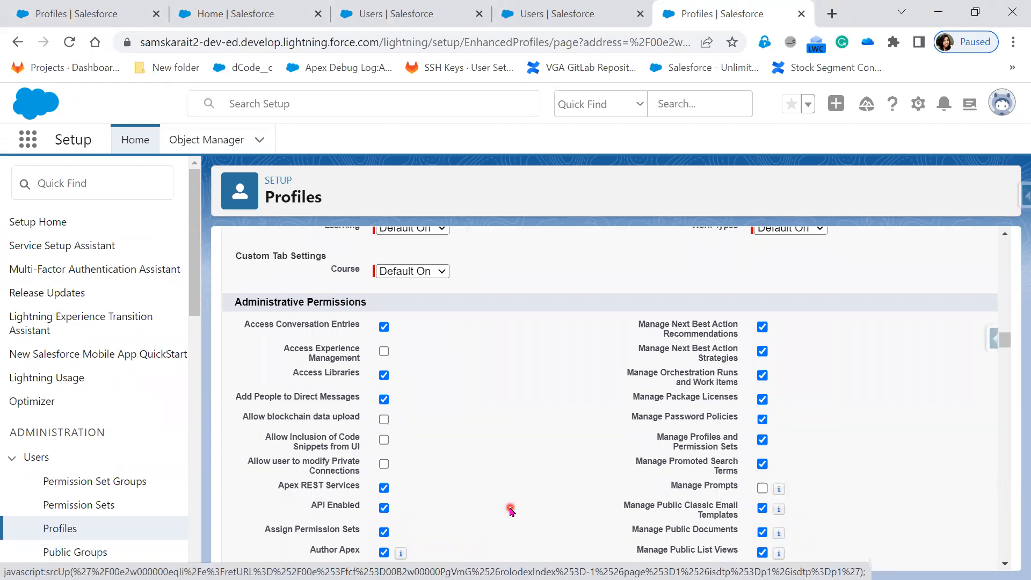
{"action": "scroll", "coordinate": [411, 502], "scroll_direction": "down", "scroll_amount": 5}
{"action": "scroll", "coordinate": [414, 520], "scroll_direction": "down", "scroll_amount": 5}
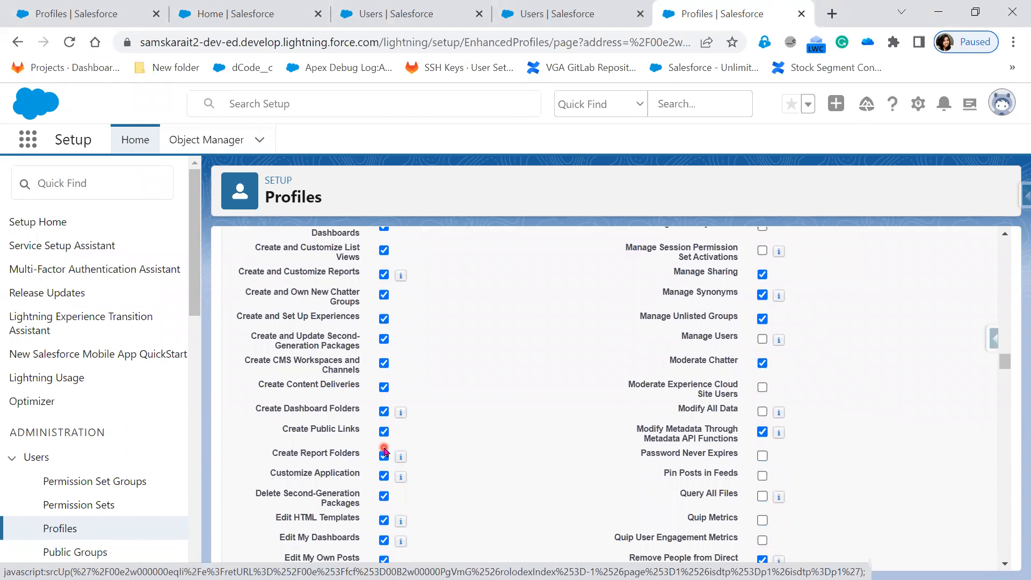
{"action": "scroll", "coordinate": [385, 451], "scroll_direction": "down", "scroll_amount": 7}
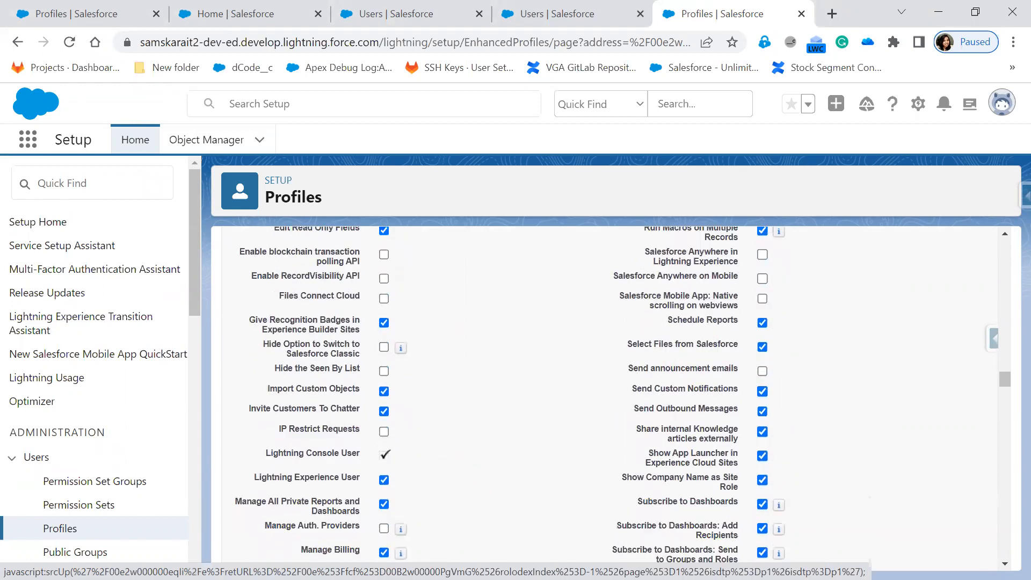
{"action": "key", "text": "alt+Tab"}
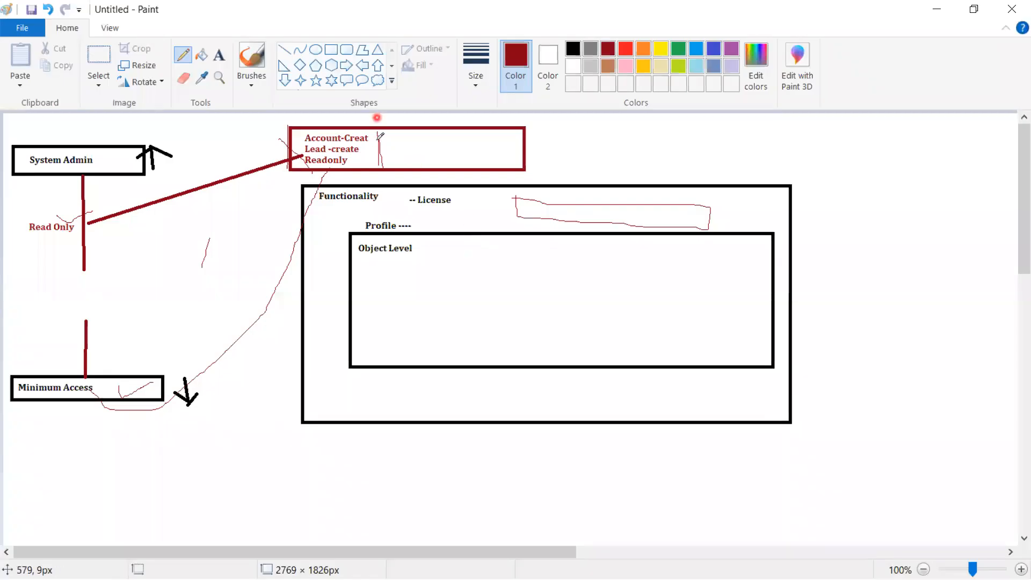
Mark the Paint diagram with a red stroke in the Account box and an A below Read Only.
{"action": "left_click_drag", "start_coordinate": [381, 134], "coordinate": [380, 166]}
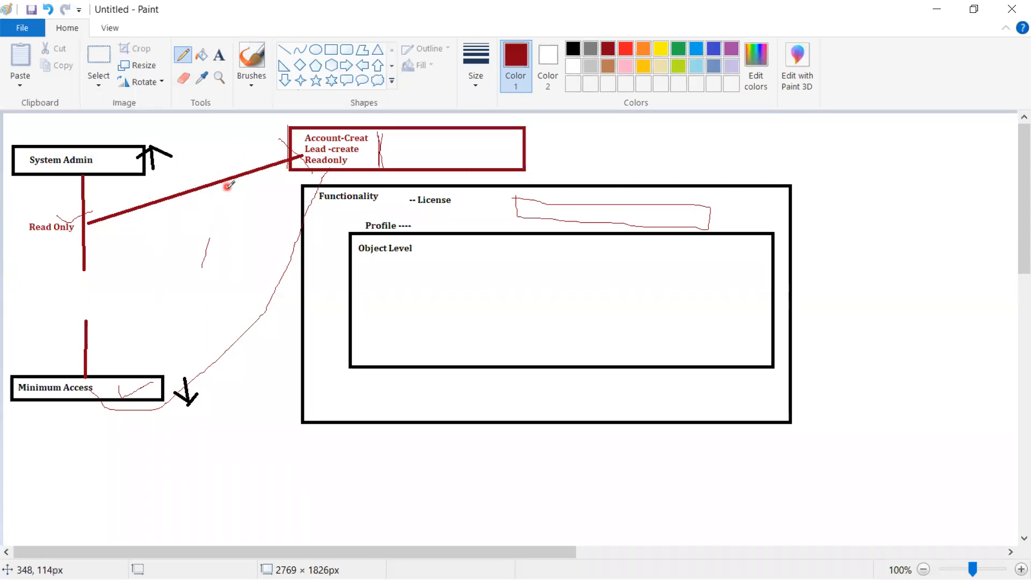
{"action": "mouse_move", "coordinate": [124, 312]}
{"action": "left_mouse_down"}
{"action": "mouse_move", "coordinate": [133, 287]}
{"action": "mouse_move", "coordinate": [143, 313]}
{"action": "mouse_move", "coordinate": [145, 301]}
{"action": "left_mouse_up"}
Return to the profile and show General User Permissions with Manage Cases, Manage Flow and Manage Leads enabled.
{"action": "left_click", "coordinate": [940, 8]}
{"action": "scroll", "coordinate": [473, 518], "scroll_direction": "down", "scroll_amount": 20}
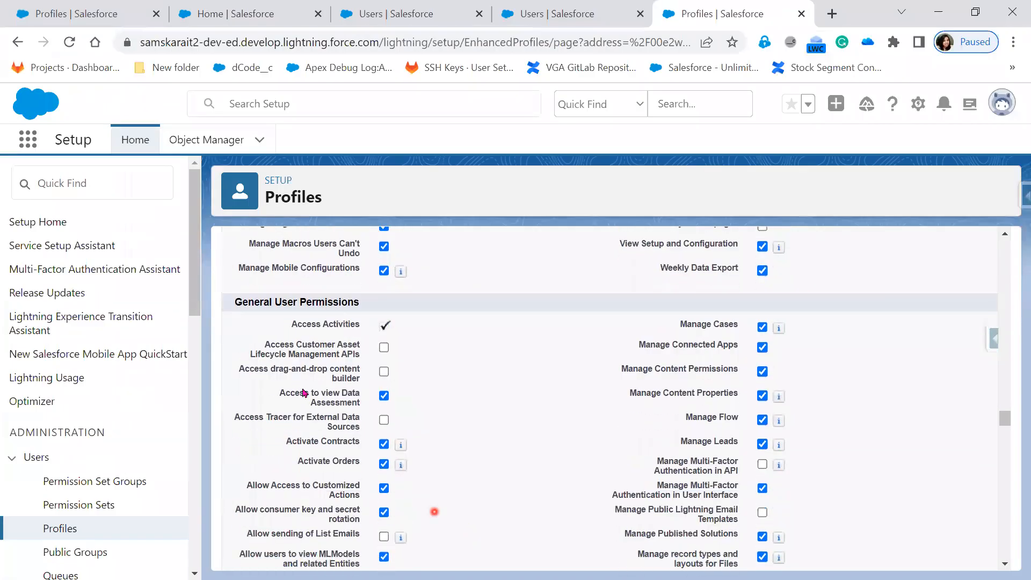
{"action": "scroll", "coordinate": [436, 500], "scroll_direction": "up", "scroll_amount": 10}
{"action": "scroll", "coordinate": [438, 501], "scroll_direction": "down", "scroll_amount": 17}
{"action": "scroll", "coordinate": [438, 499], "scroll_direction": "up", "scroll_amount": 10}
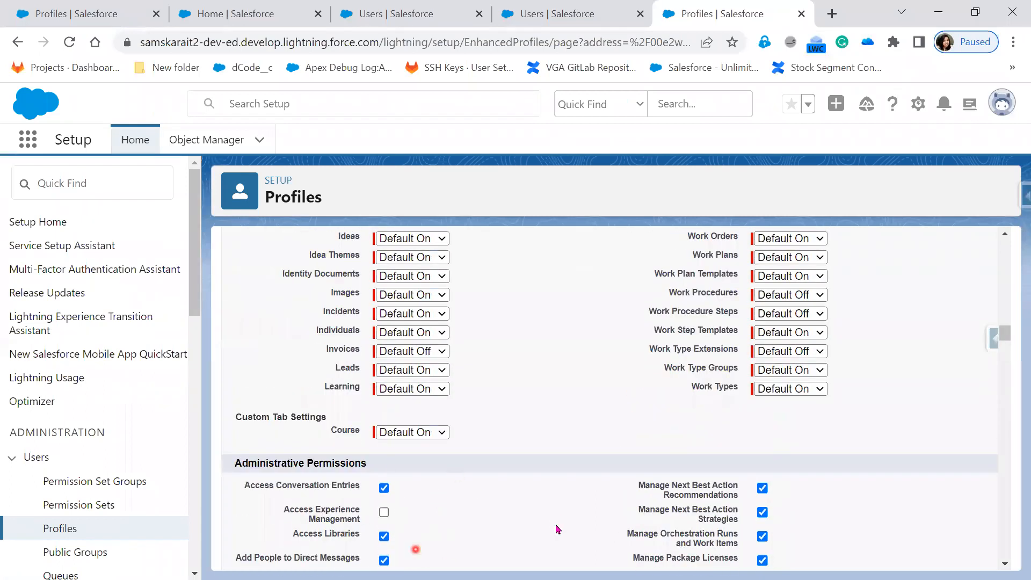
{"action": "scroll", "coordinate": [558, 529], "scroll_direction": "down", "scroll_amount": 15}
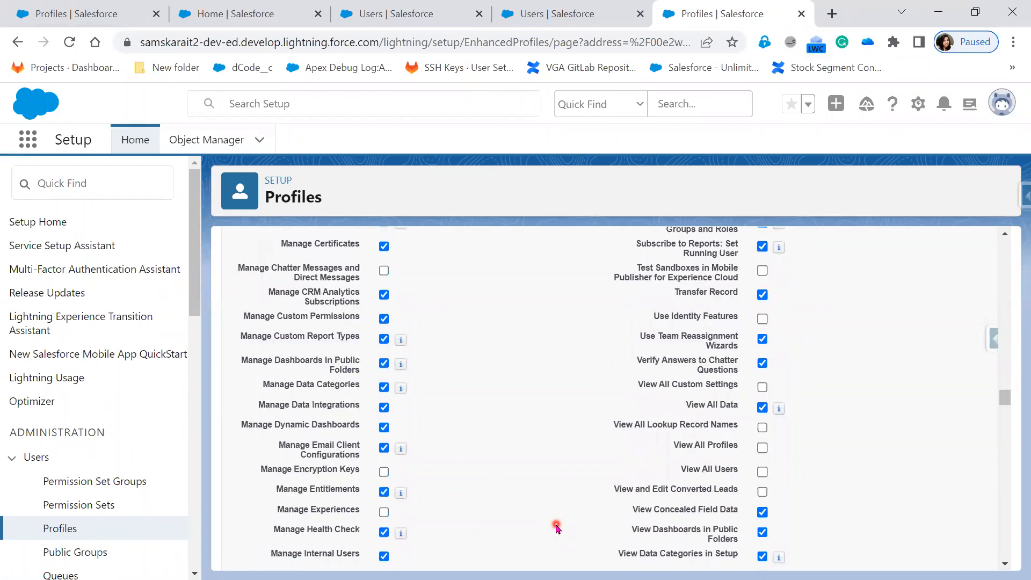
{"action": "scroll", "coordinate": [494, 488], "scroll_direction": "down", "scroll_amount": 8}
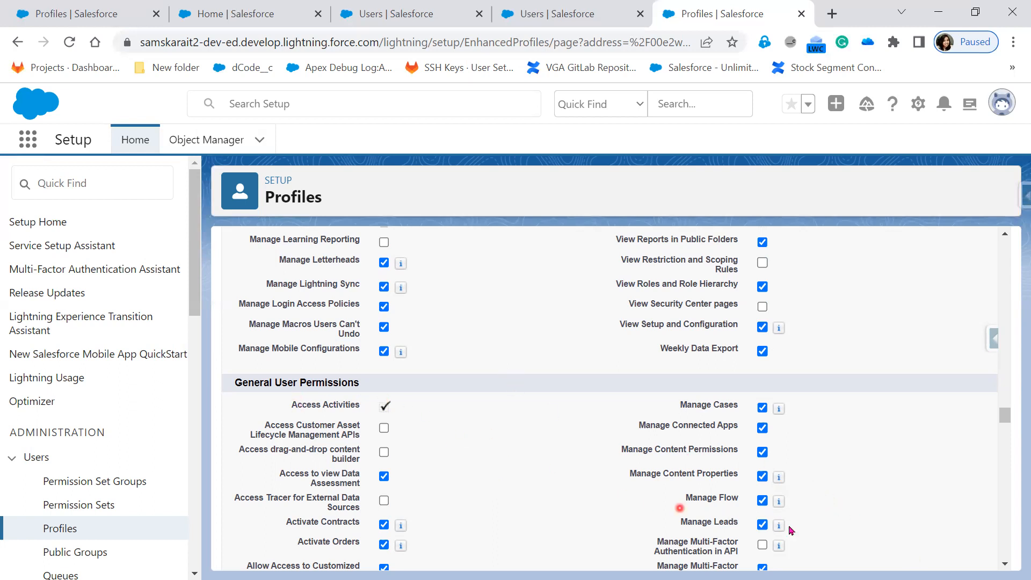
Scroll from General User Permissions down to Standard Object Permissions and back, then bring up the slide show.
{"action": "scroll", "coordinate": [819, 532], "scroll_direction": "down", "scroll_amount": 3}
{"action": "scroll", "coordinate": [820, 533], "scroll_direction": "down", "scroll_amount": 2}
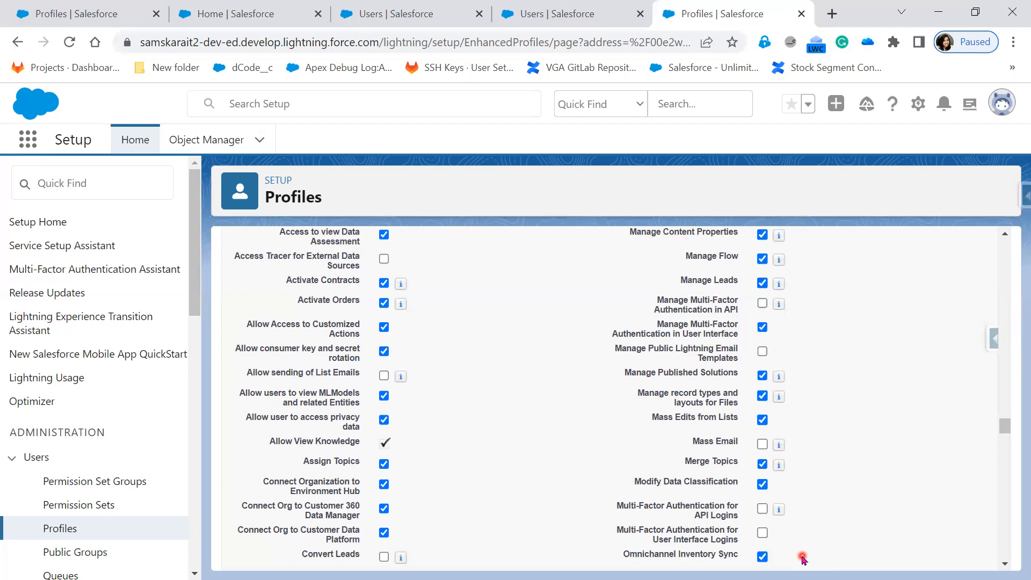
{"action": "scroll", "coordinate": [802, 559], "scroll_direction": "down", "scroll_amount": 10}
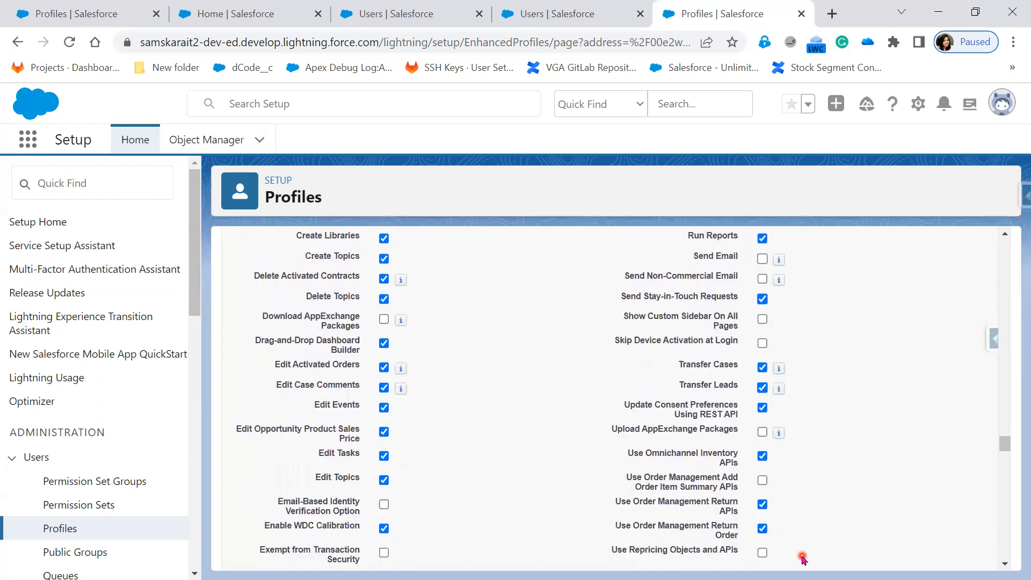
{"action": "scroll", "coordinate": [633, 426], "scroll_direction": "down", "scroll_amount": 3}
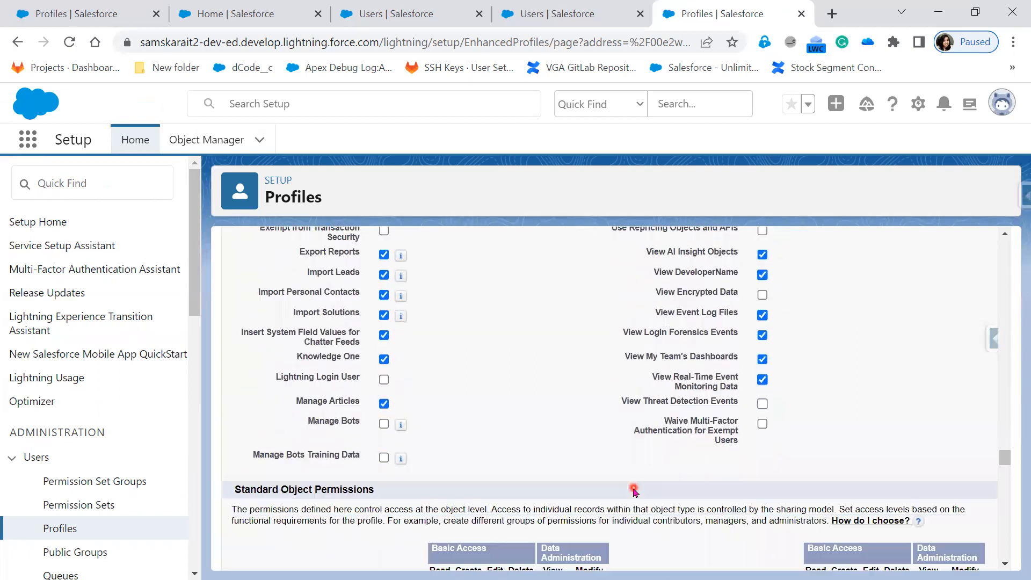
{"action": "scroll", "coordinate": [634, 490], "scroll_direction": "down", "scroll_amount": 2}
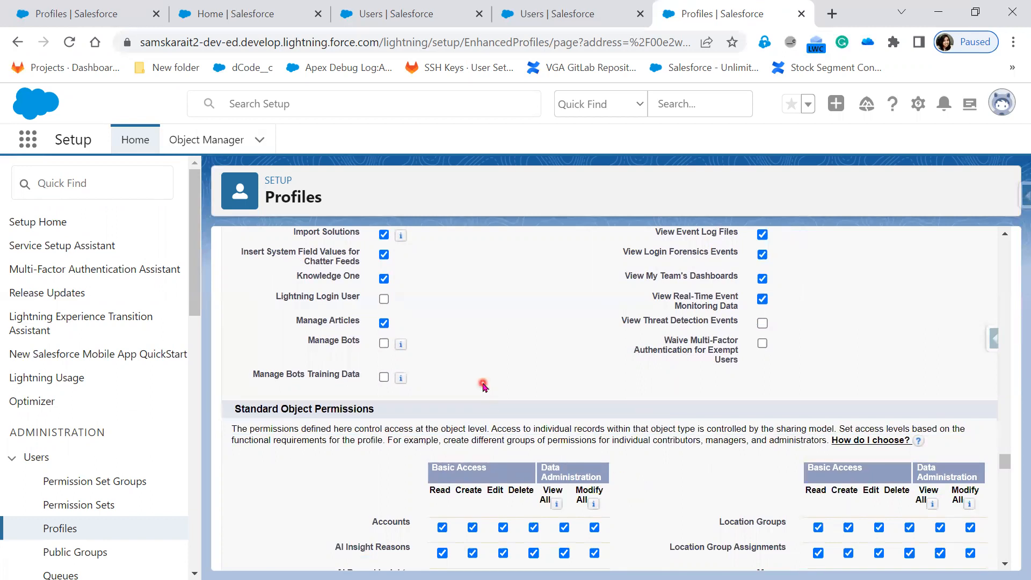
{"action": "scroll", "coordinate": [483, 386], "scroll_direction": "up", "scroll_amount": 5}
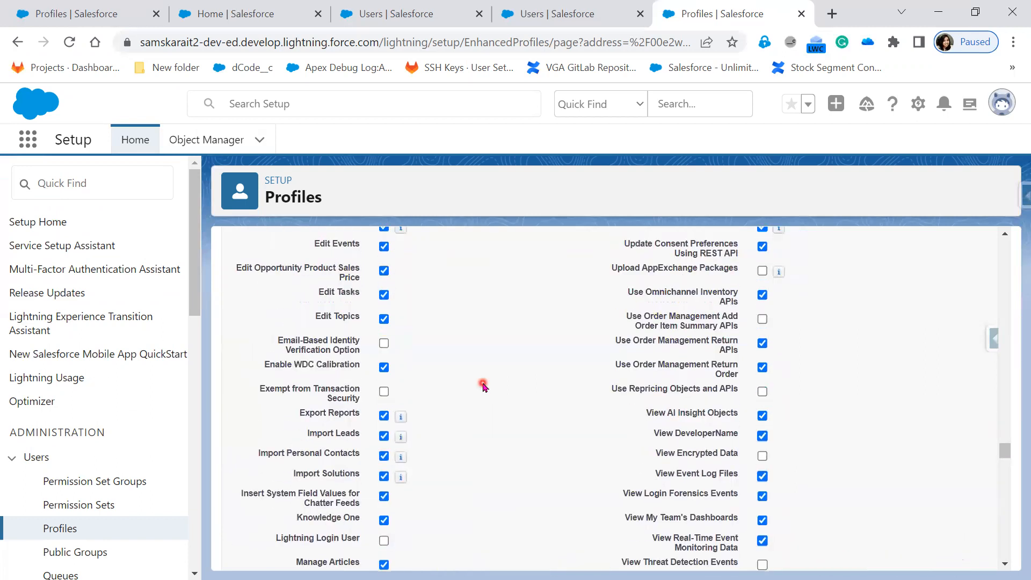
{"action": "scroll", "coordinate": [484, 386], "scroll_direction": "up", "scroll_amount": 5}
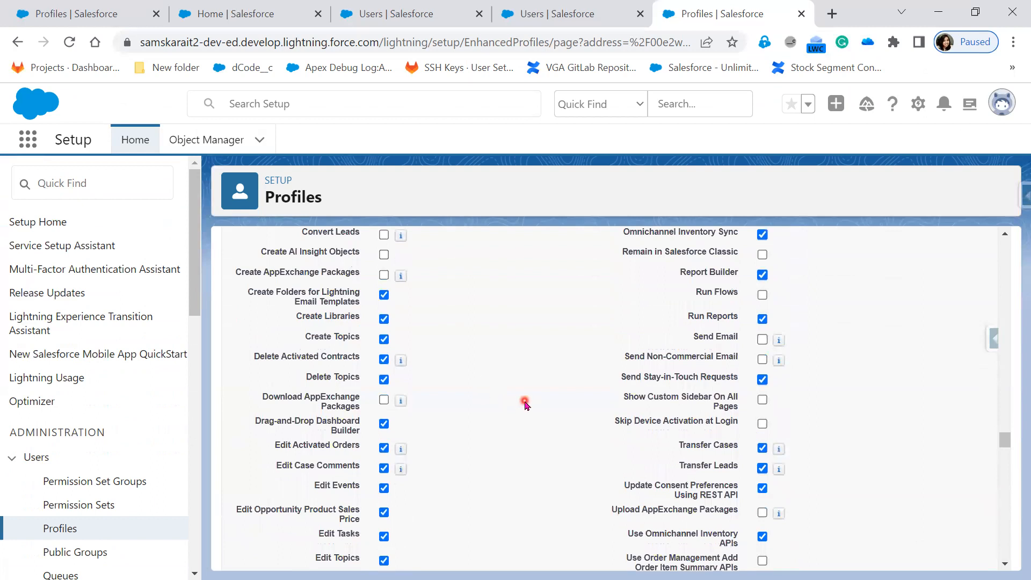
{"action": "scroll", "coordinate": [466, 390], "scroll_direction": "up", "scroll_amount": 5}
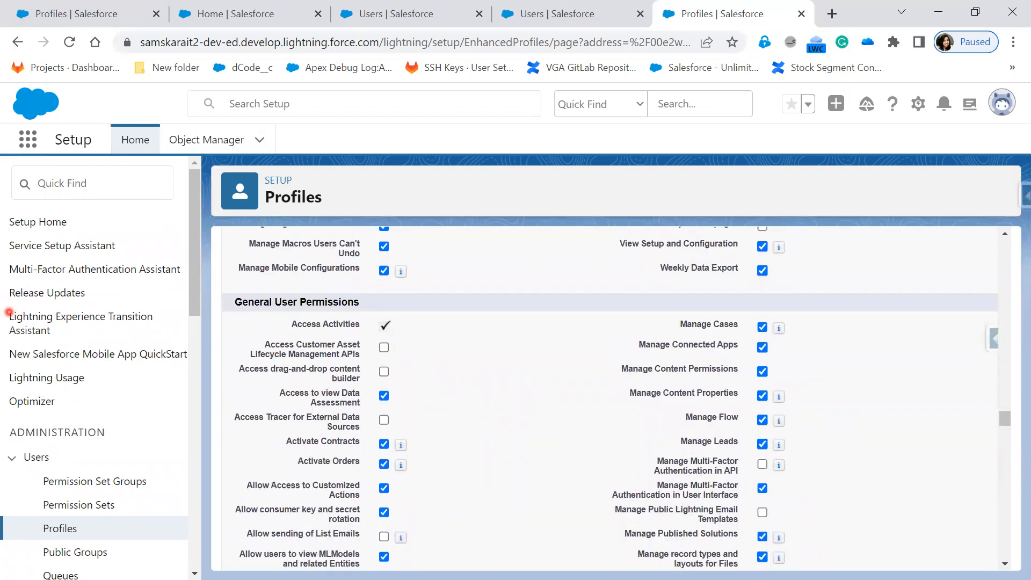
{"action": "key", "text": "alt+Tab"}
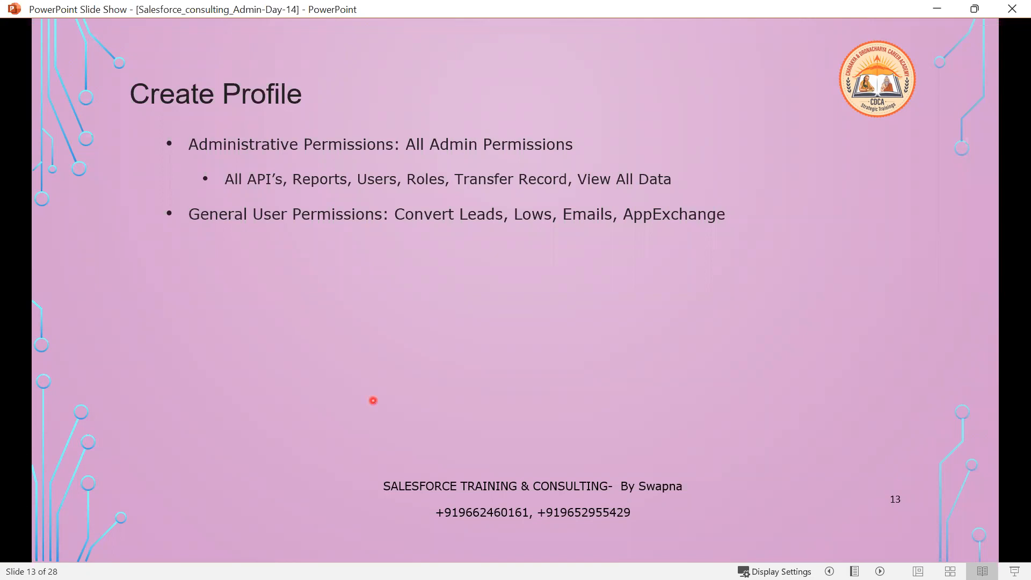
Reveal the Standard Object Permissions bullet on slide 13, then return to the Salesforce profile.
{"action": "key", "text": "Right"}
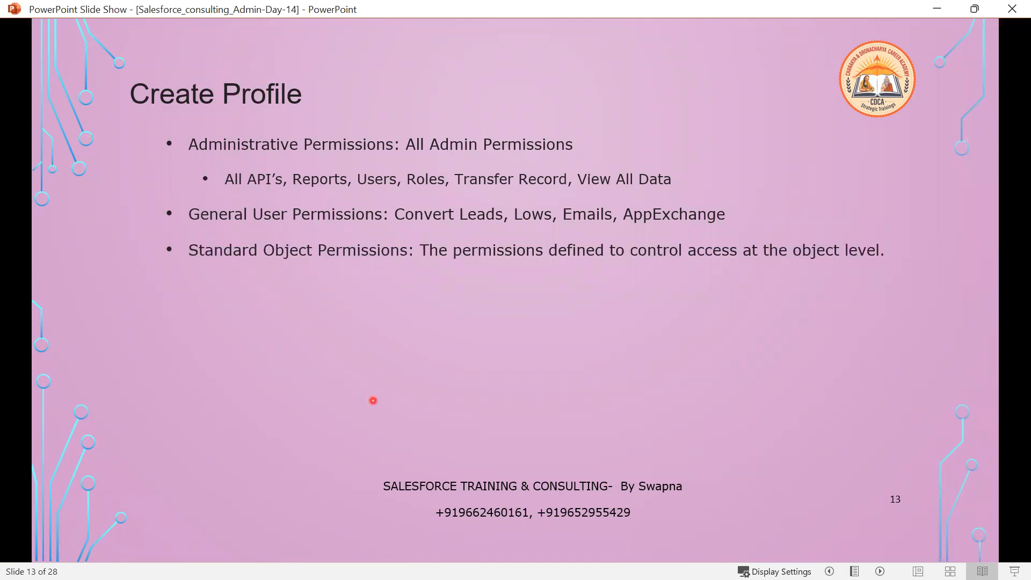
{"action": "key", "text": "Left"}
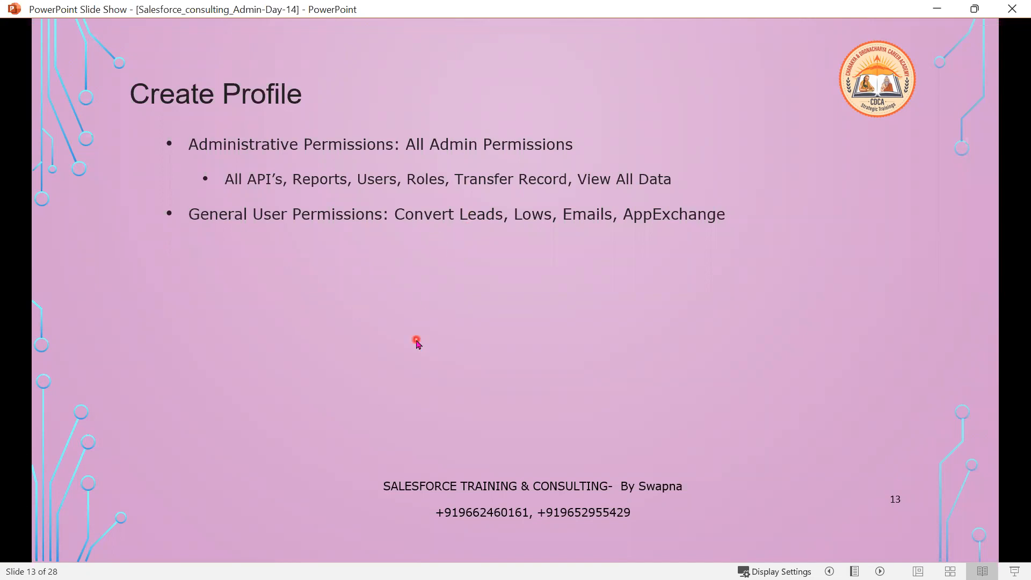
{"action": "key", "text": "Right"}
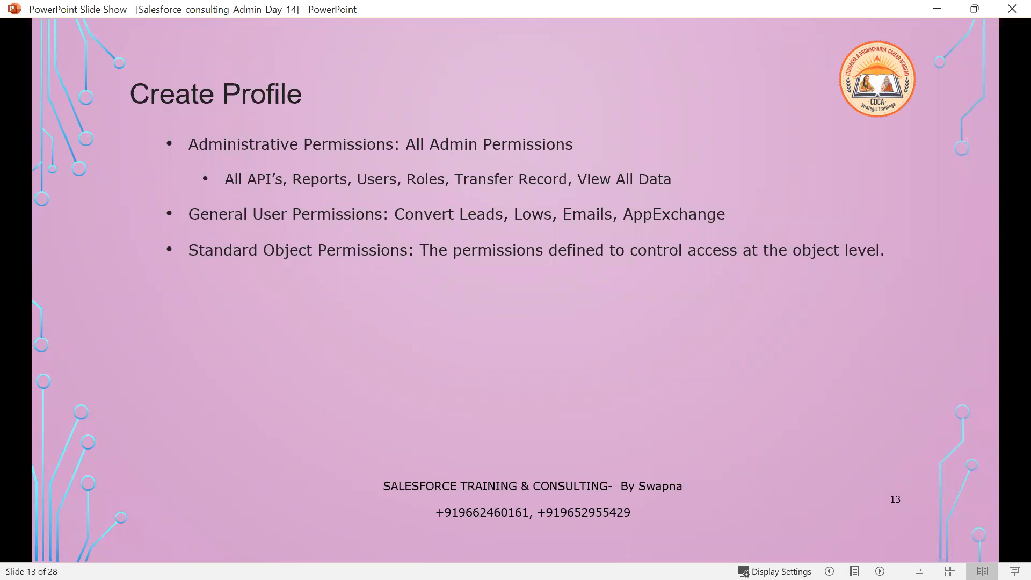
{"action": "key", "text": "alt+Tab"}
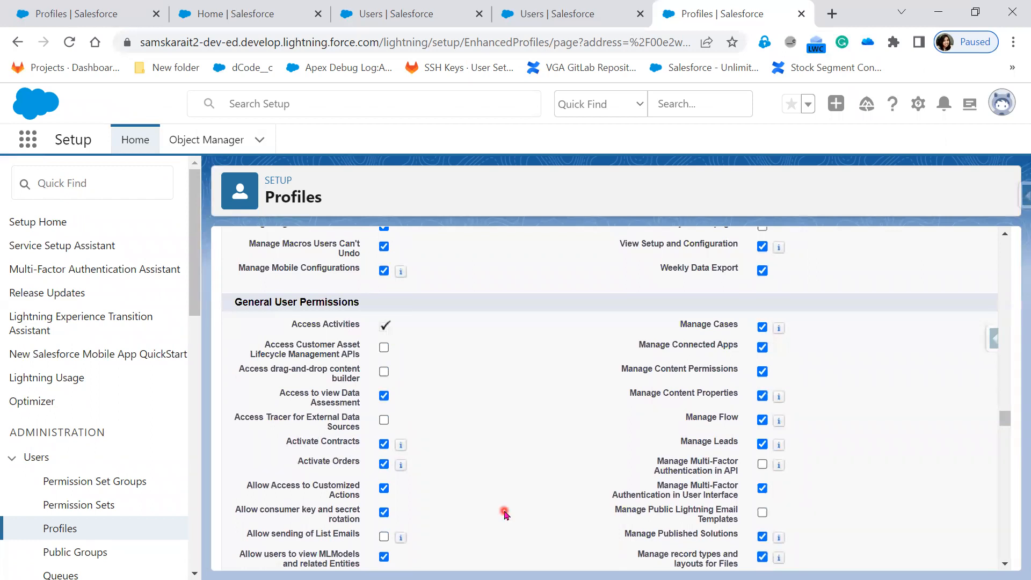
Clear the Convert Leads permission on the TATA Sales Admin profile and highlight its label.
{"action": "scroll", "coordinate": [505, 514], "scroll_direction": "down", "scroll_amount": 2}
{"action": "scroll", "coordinate": [505, 514], "scroll_direction": "down", "scroll_amount": 1}
{"action": "scroll", "coordinate": [505, 514], "scroll_direction": "down", "scroll_amount": 3}
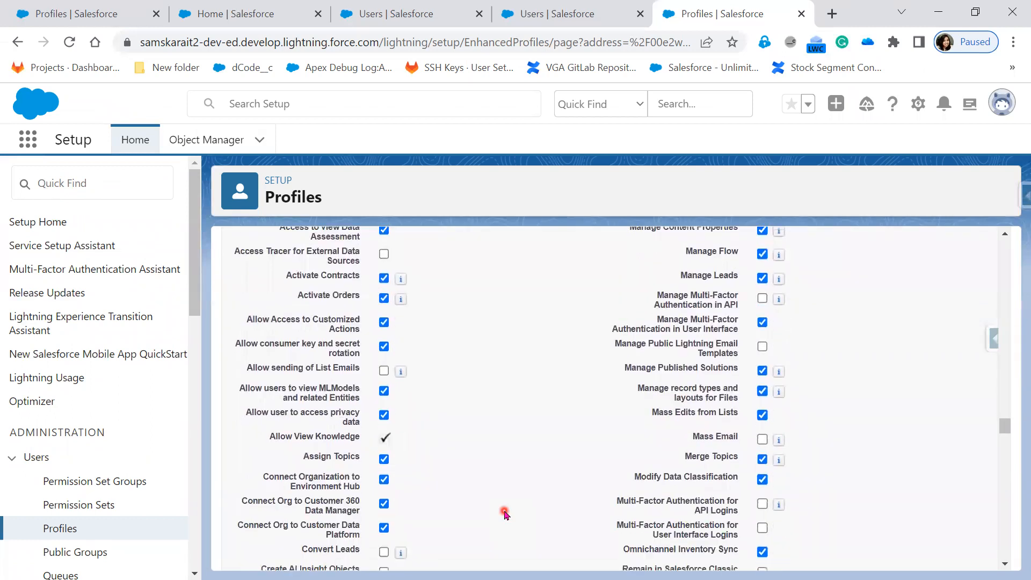
{"action": "scroll", "coordinate": [505, 514], "scroll_direction": "down", "scroll_amount": 1}
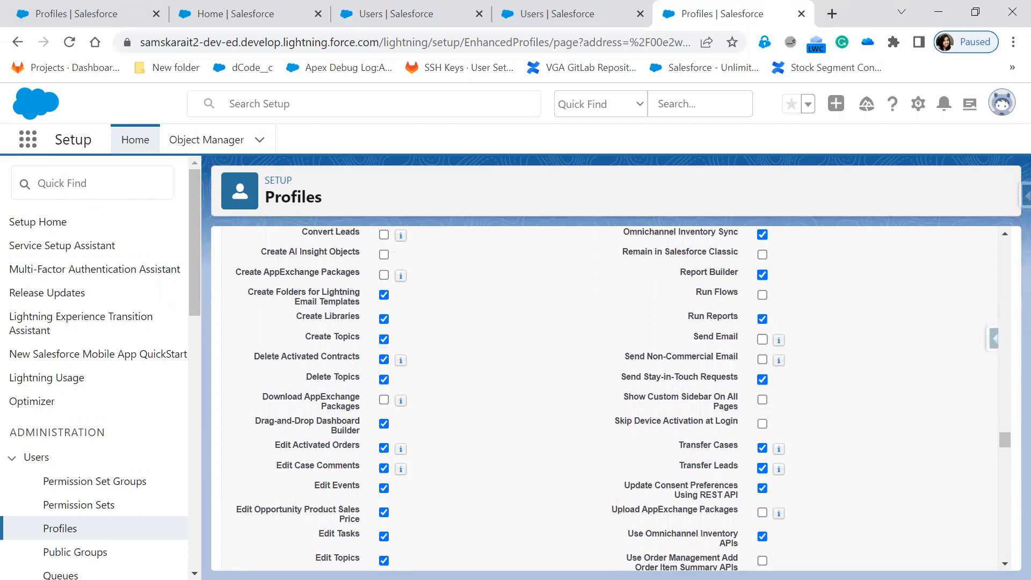
{"action": "scroll", "coordinate": [516, 486], "scroll_direction": "up", "scroll_amount": 1}
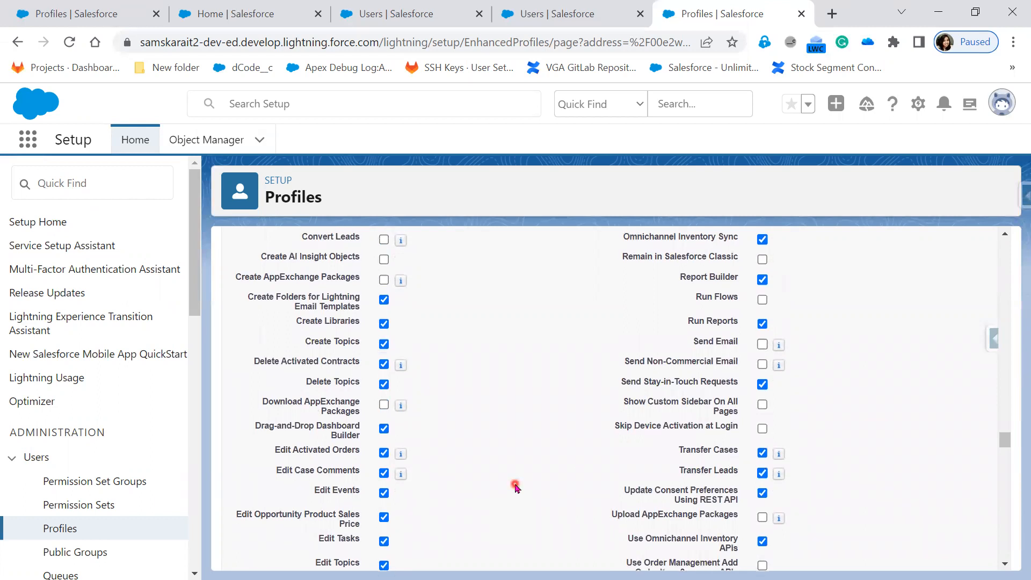
{"action": "scroll", "coordinate": [516, 486], "scroll_direction": "up", "scroll_amount": 2}
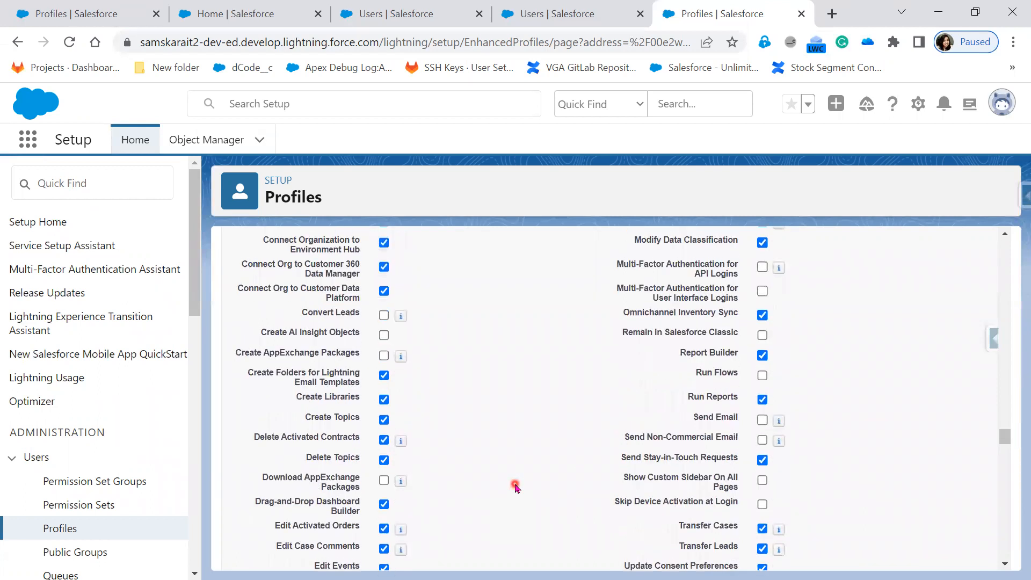
{"action": "left_click", "coordinate": [384, 317]}
{"action": "left_click_drag", "start_coordinate": [301, 313], "coordinate": [363, 318]}
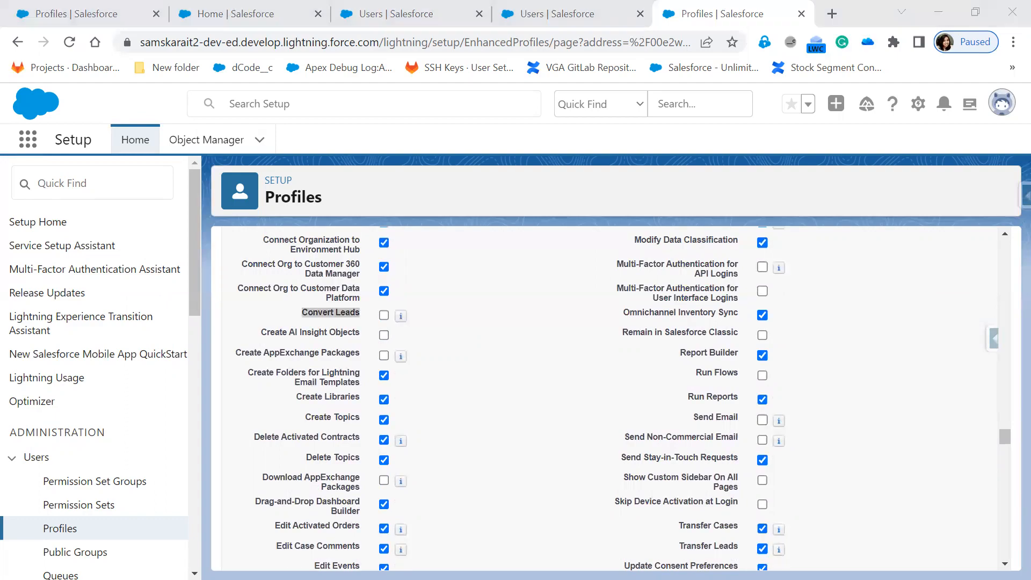
{"action": "key", "text": "alt+Tab"}
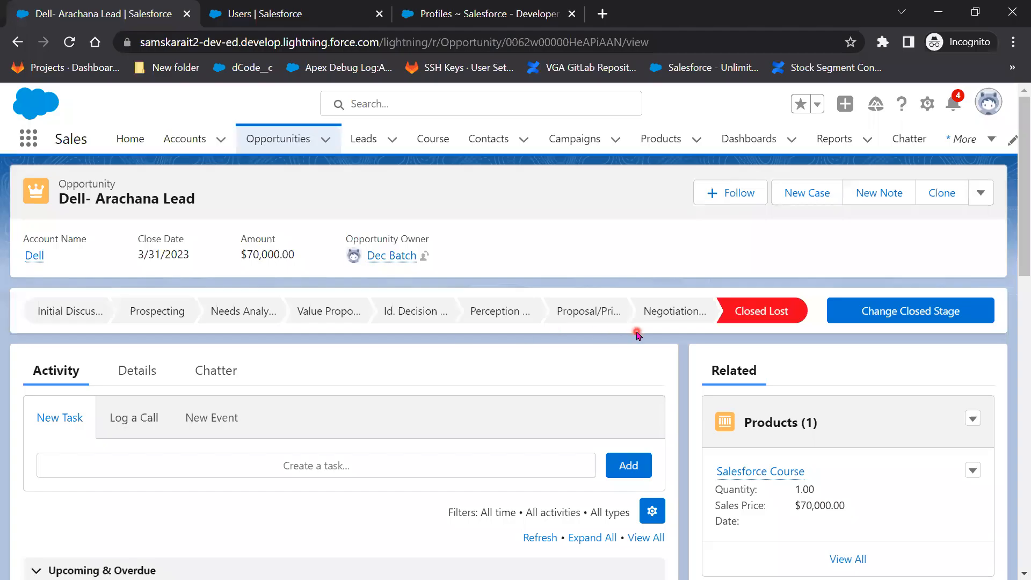
Open a converted lead's record and mark its Closed - Converted status path.
{"action": "left_click", "coordinate": [370, 138]}
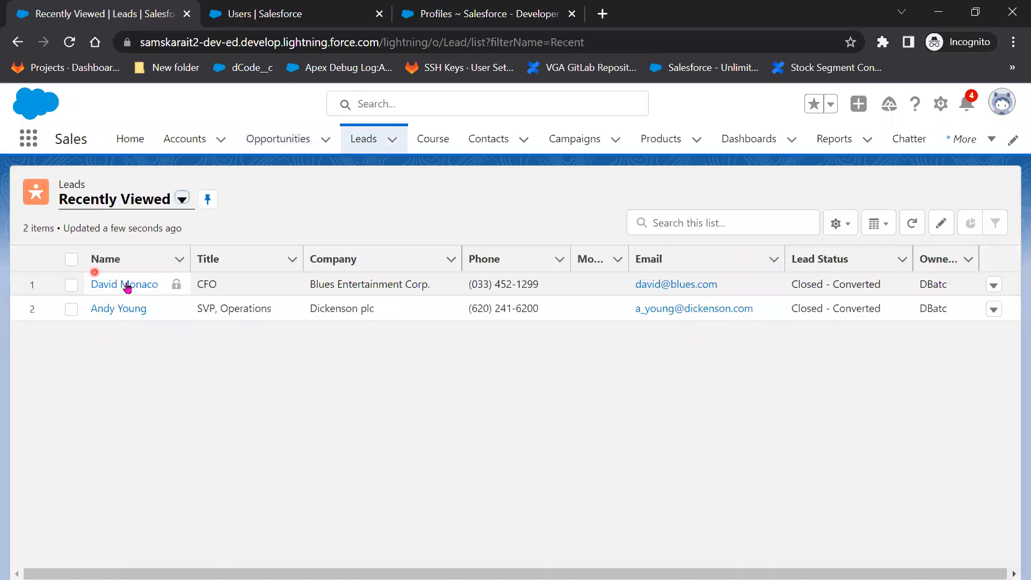
{"action": "left_click", "coordinate": [127, 287]}
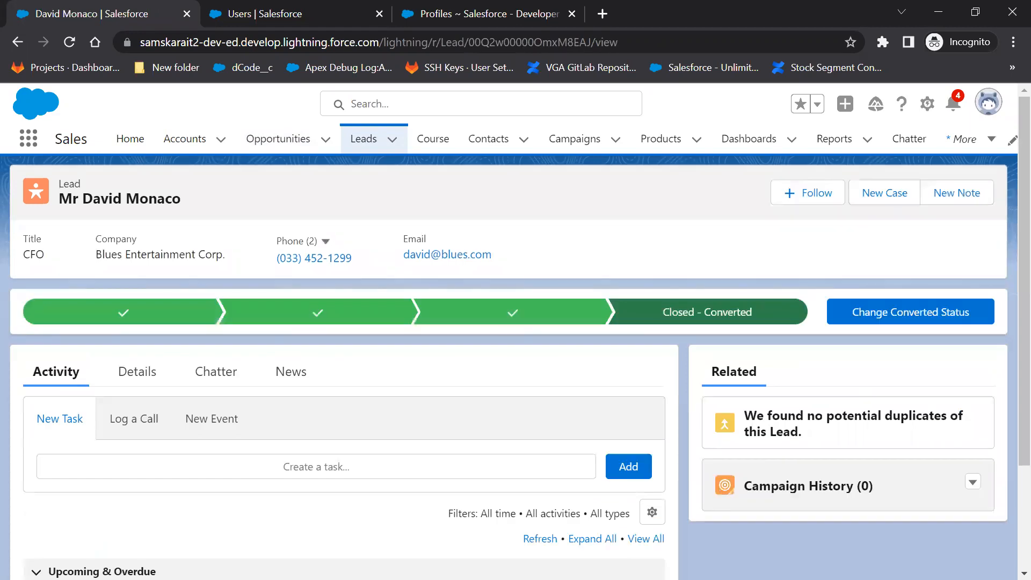
{"action": "mouse_move", "coordinate": [22, 279]}
{"action": "left_mouse_down"}
{"action": "mouse_move", "coordinate": [913, 272]}
{"action": "mouse_move", "coordinate": [1029, 284]}
{"action": "mouse_move", "coordinate": [998, 344]}
{"action": "mouse_move", "coordinate": [277, 352]}
{"action": "mouse_move", "coordinate": [25, 348]}
{"action": "mouse_move", "coordinate": [8, 298]}
{"action": "mouse_move", "coordinate": [37, 279]}
{"action": "left_mouse_up"}
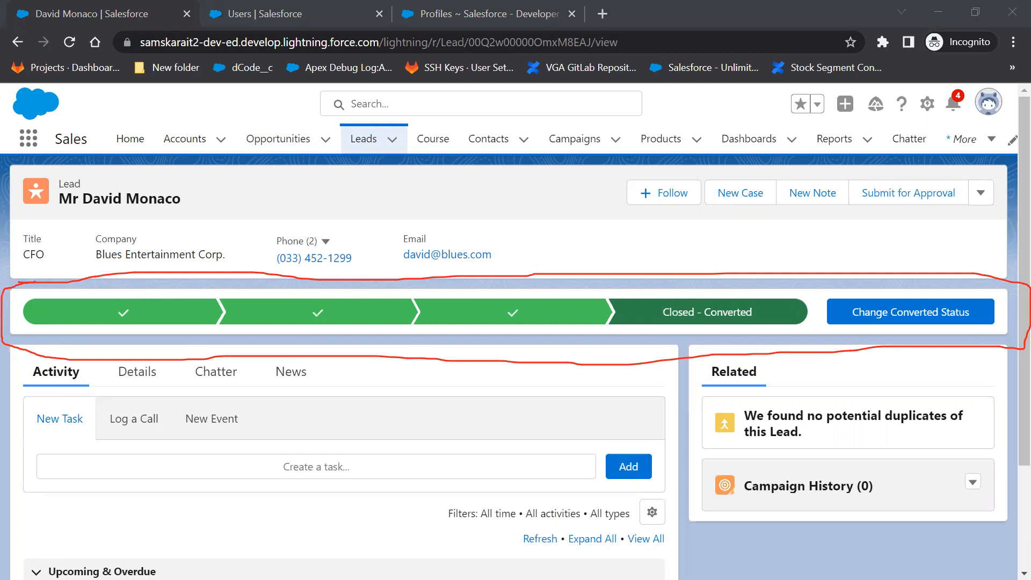
Outline the lead record page, then open it in Lightning App Builder via Edit Page.
{"action": "mouse_move", "coordinate": [20, 84]}
{"action": "left_mouse_down"}
{"action": "mouse_move", "coordinate": [915, 97]}
{"action": "mouse_move", "coordinate": [998, 172]}
{"action": "left_mouse_up"}
{"action": "mouse_move", "coordinate": [1019, 267]}
{"action": "left_mouse_down"}
{"action": "mouse_move", "coordinate": [1019, 555]}
{"action": "mouse_move", "coordinate": [233, 569]}
{"action": "mouse_move", "coordinate": [5, 560]}
{"action": "mouse_move", "coordinate": [8, 382]}
{"action": "mouse_move", "coordinate": [47, 84]}
{"action": "left_mouse_up"}
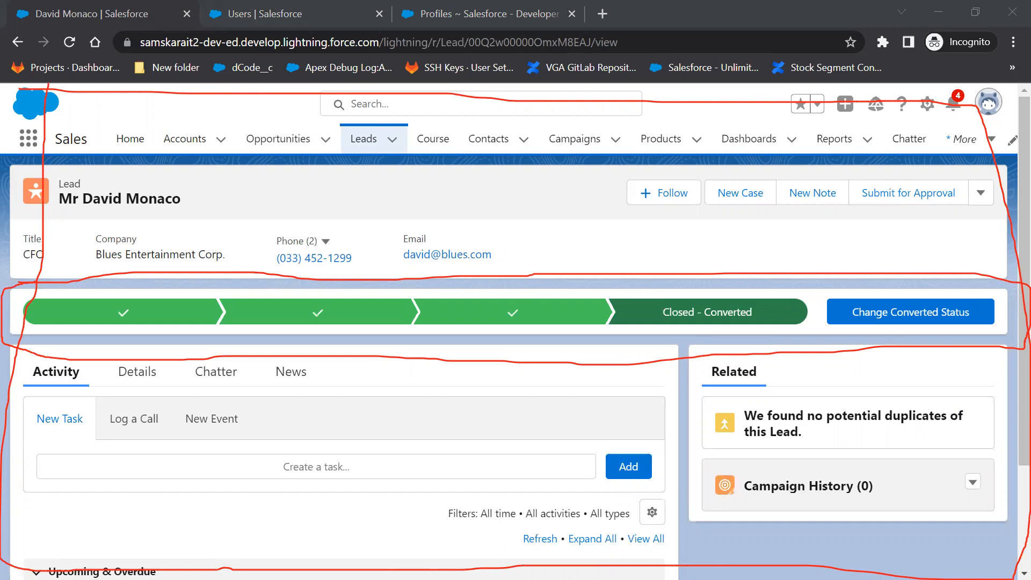
{"action": "left_click", "coordinate": [929, 111]}
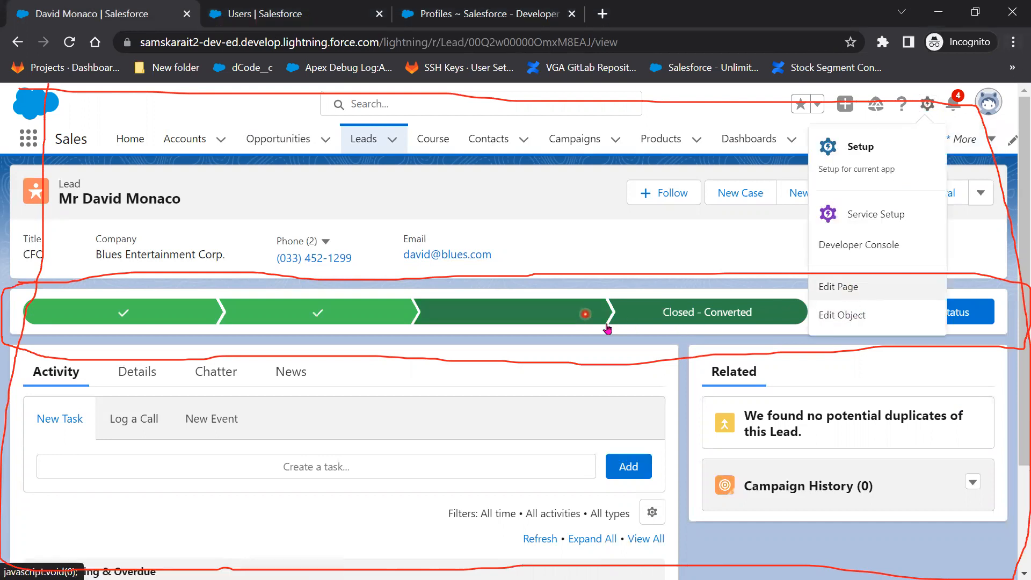
{"action": "left_click", "coordinate": [882, 288]}
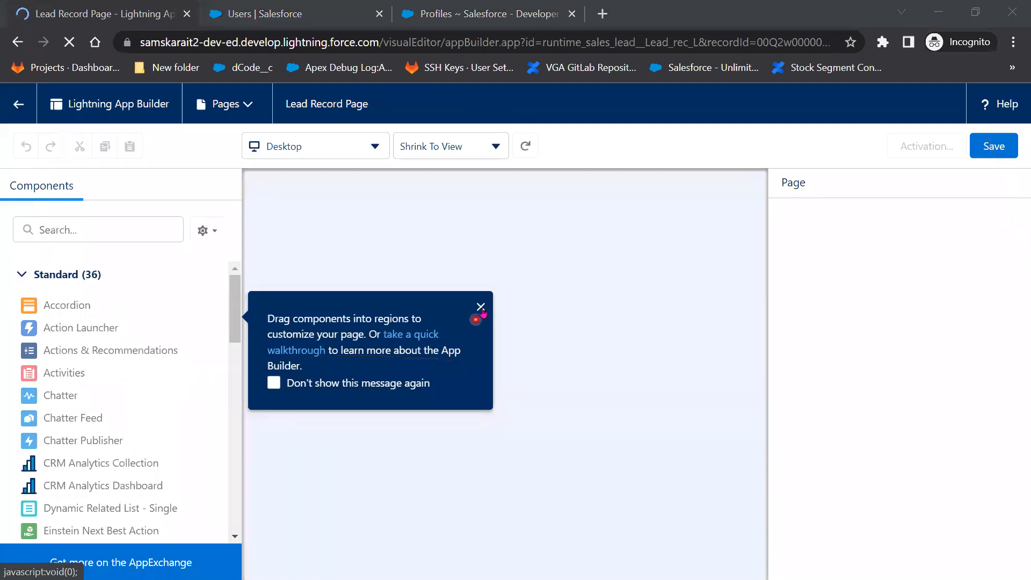
Dismiss the builder's help panels and delete the Path component from the Lead Record Page.
{"action": "left_click", "coordinate": [481, 308]}
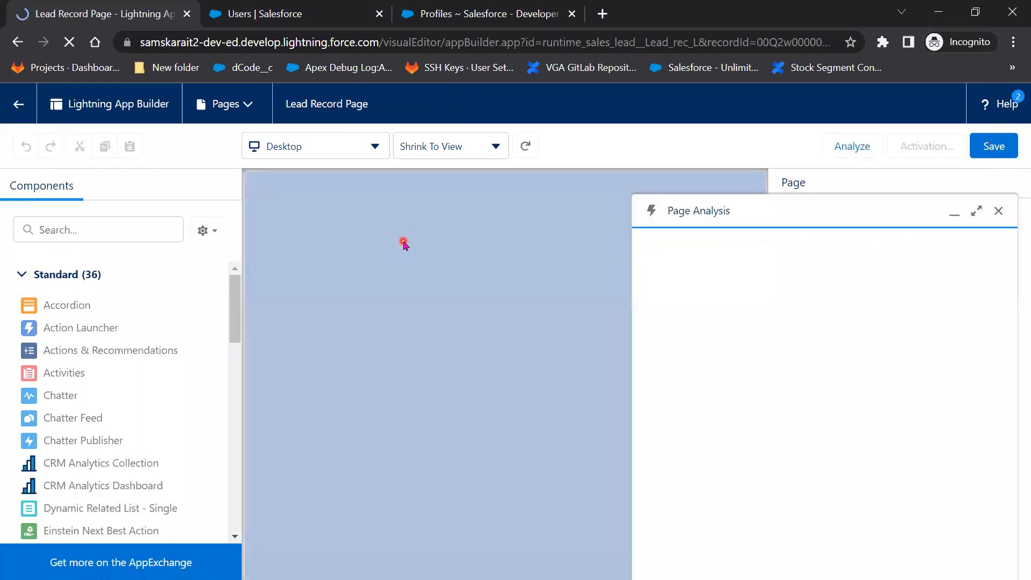
{"action": "left_click", "coordinate": [1004, 445]}
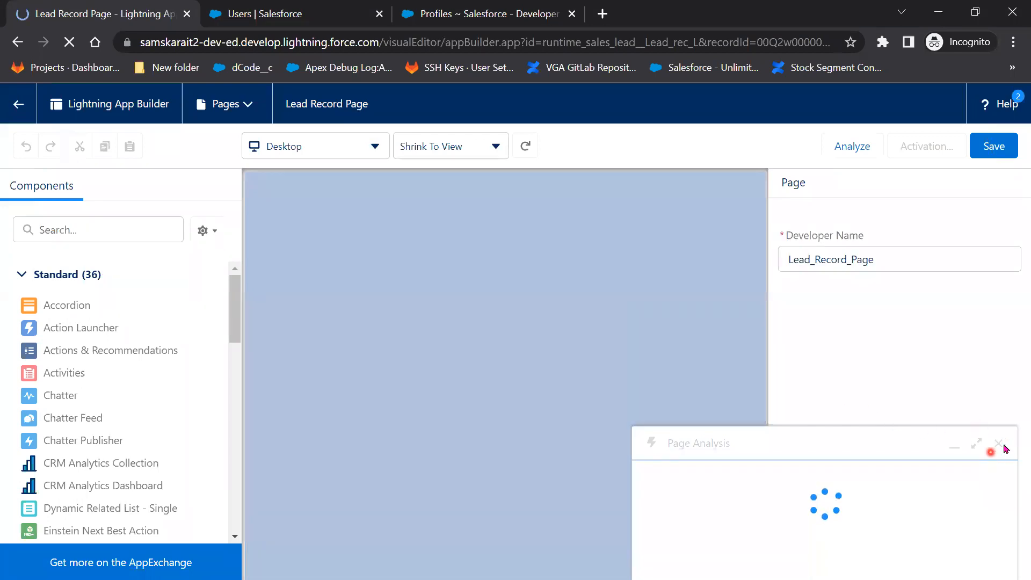
{"action": "left_click", "coordinate": [999, 324]}
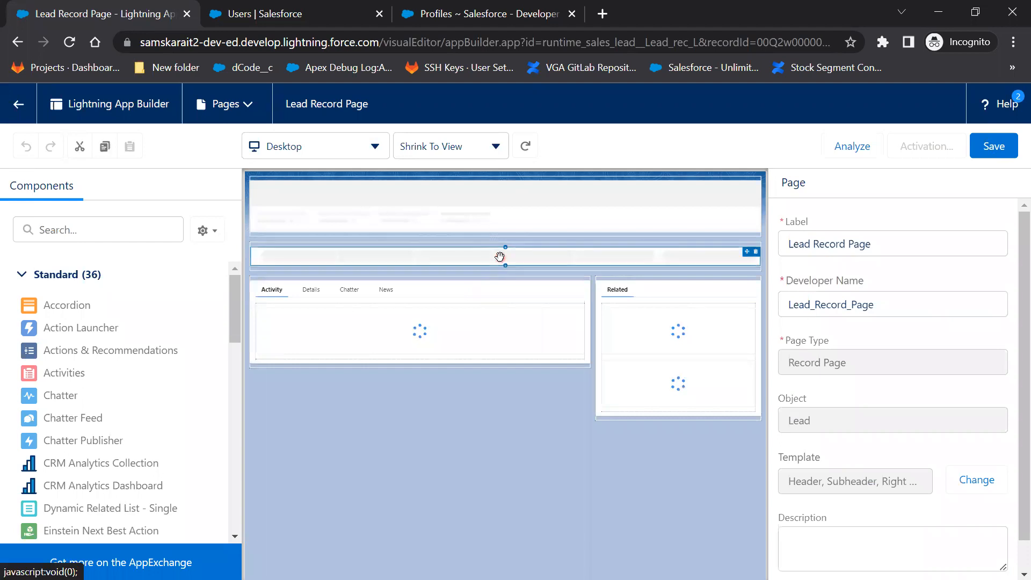
{"action": "left_click", "coordinate": [634, 264]}
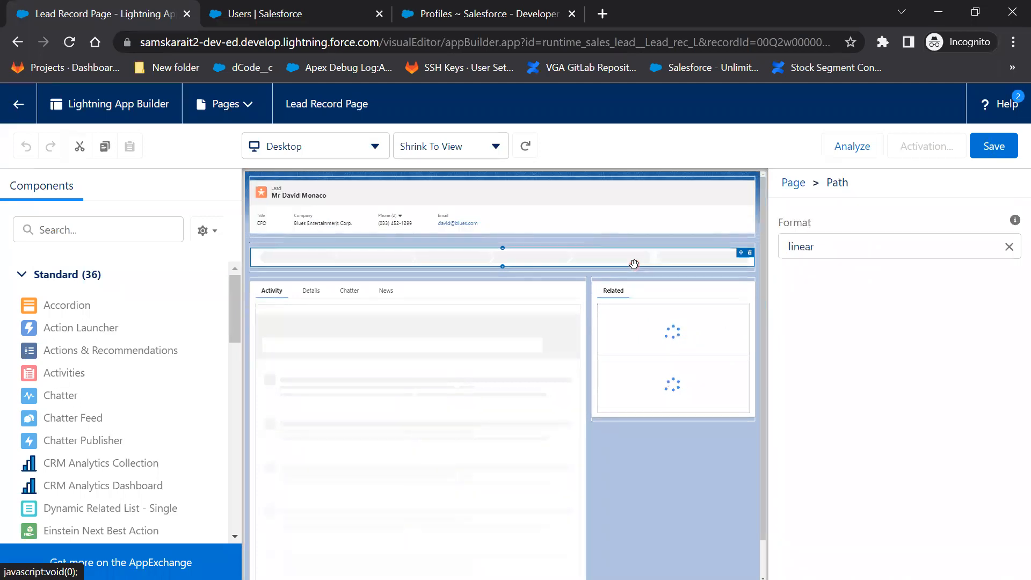
{"action": "left_click", "coordinate": [750, 254]}
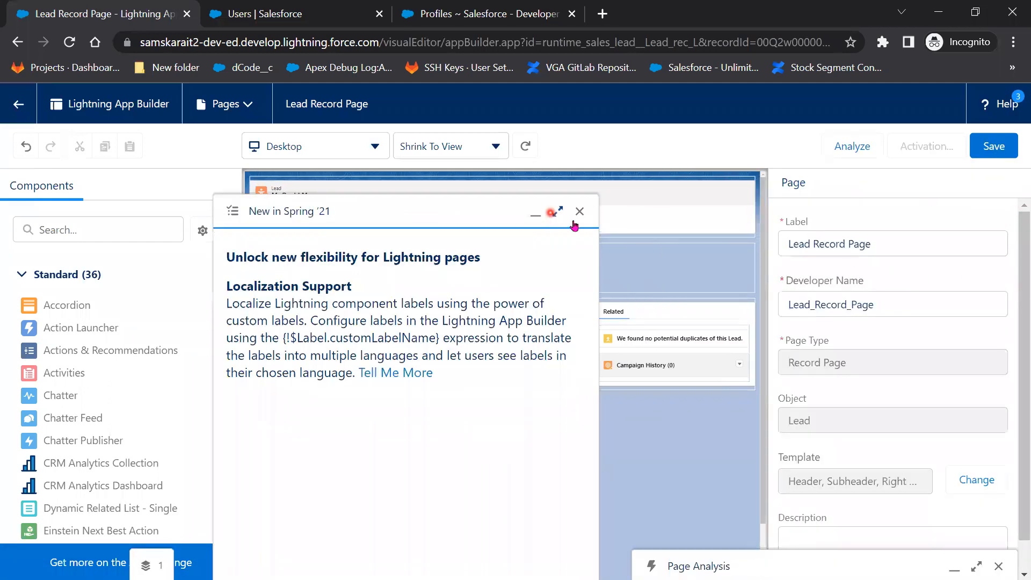
Leave the App Builder without saving, returning to the Blues Entertainment Corp. lead record.
{"action": "left_click", "coordinate": [580, 212]}
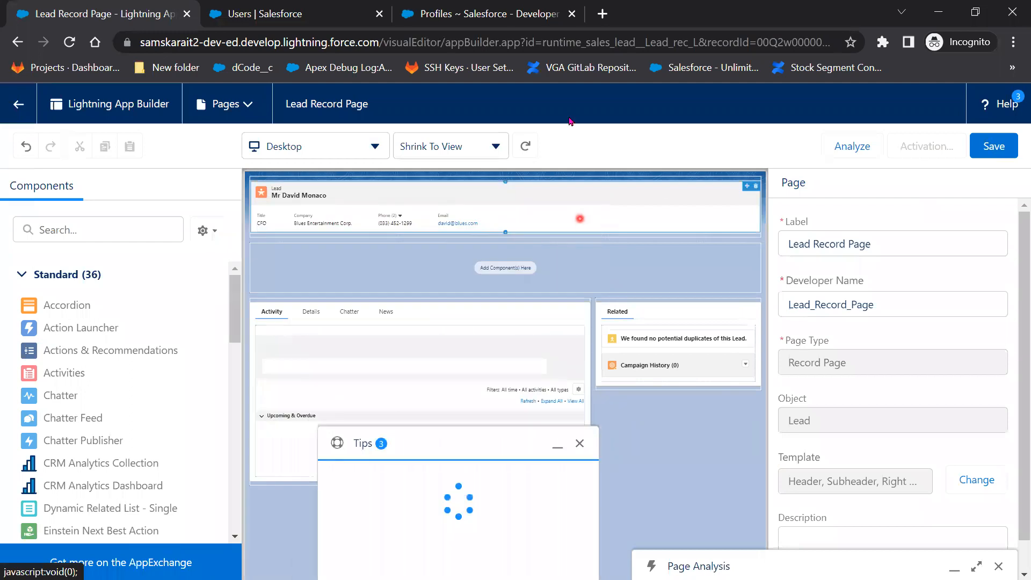
{"action": "left_click", "coordinate": [16, 42]}
{"action": "left_click", "coordinate": [591, 131]}
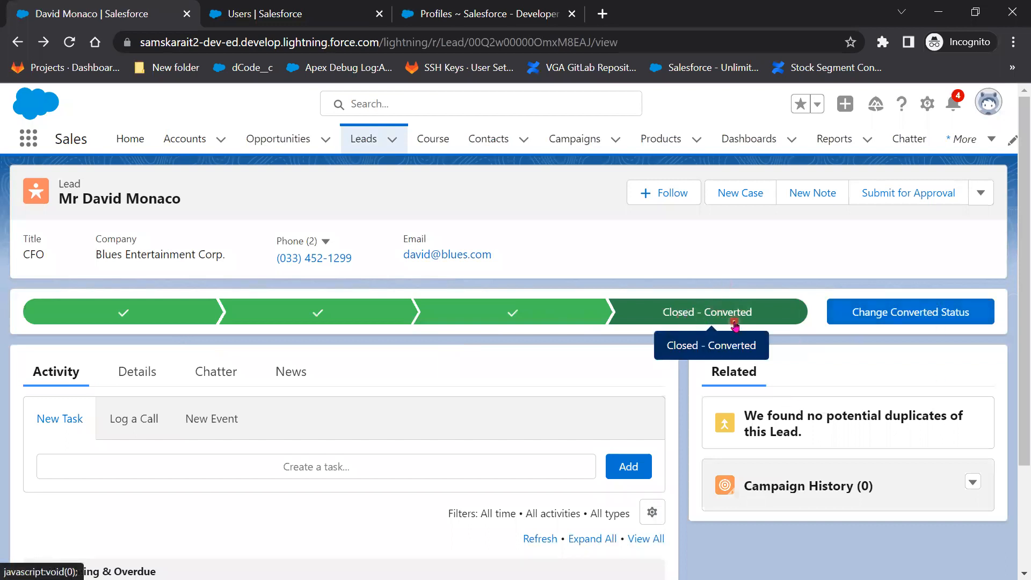
Confirm the lead's Lead Status can be edited inline, then switch back to the admin Profiles window.
{"action": "left_click", "coordinate": [152, 386]}
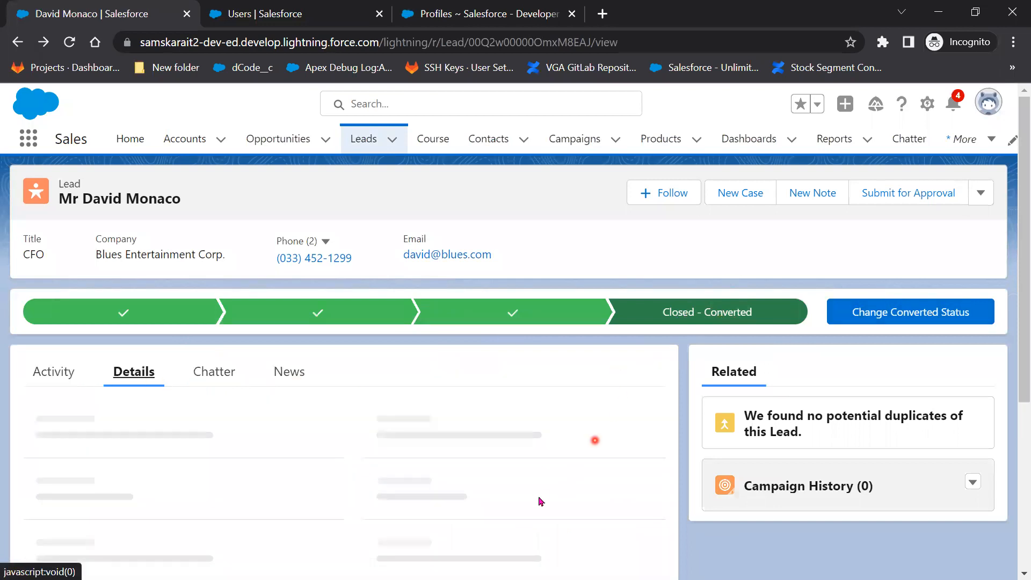
{"action": "scroll", "coordinate": [540, 500], "scroll_direction": "down", "scroll_amount": 3}
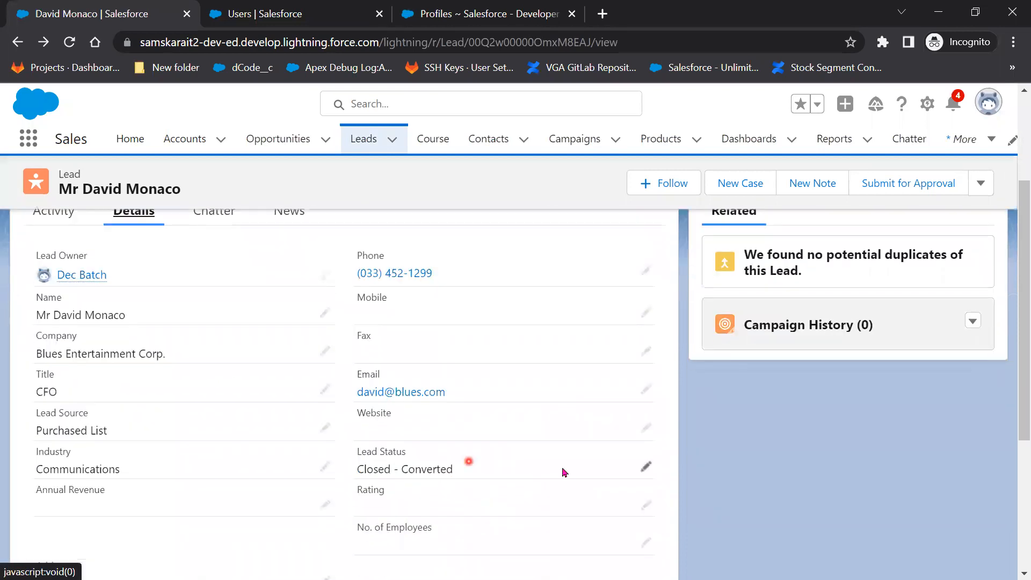
{"action": "left_click", "coordinate": [646, 466]}
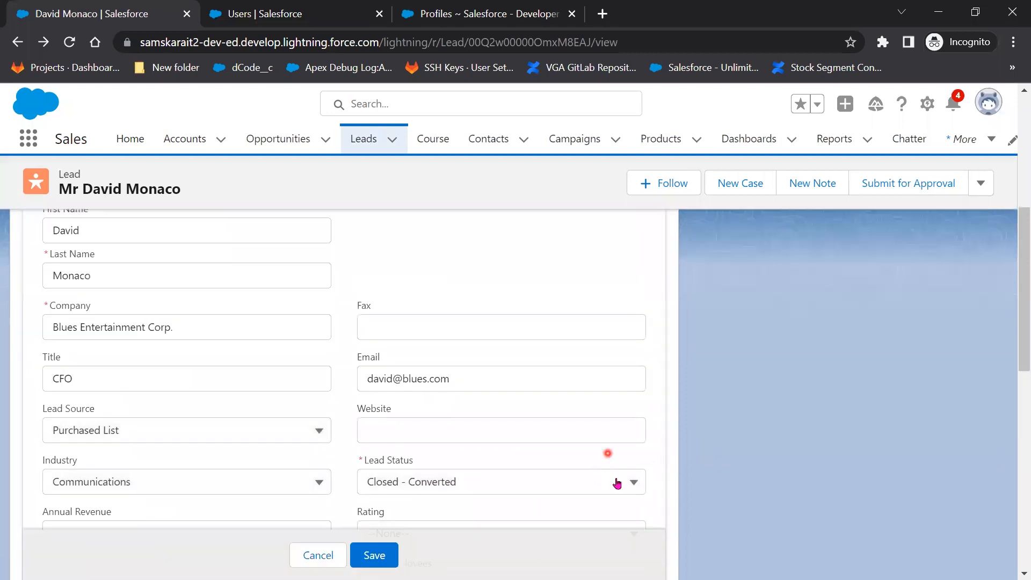
{"action": "scroll", "coordinate": [615, 480], "scroll_direction": "up", "scroll_amount": 3}
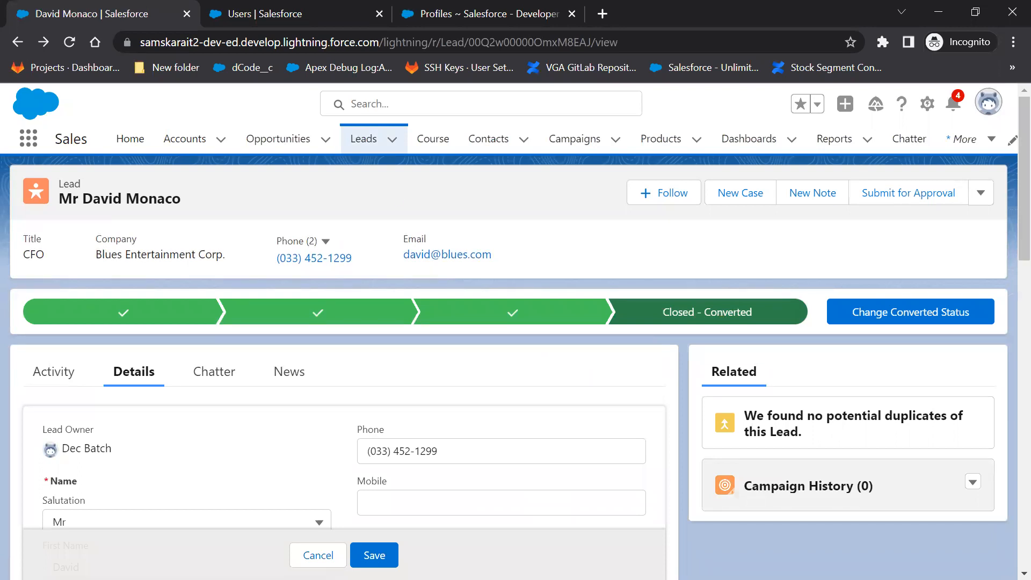
{"action": "left_click", "coordinate": [939, 12]}
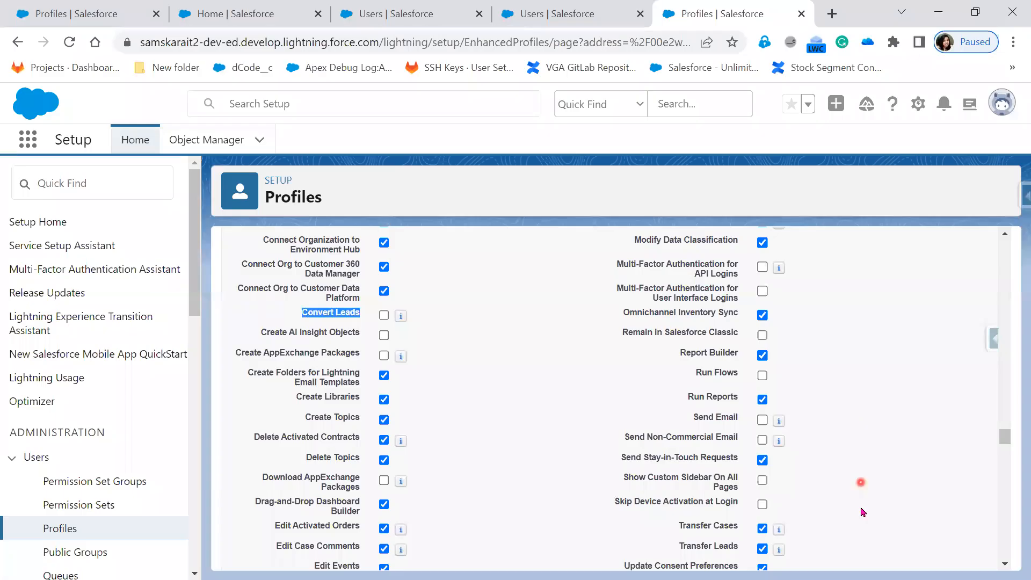
{"action": "scroll", "coordinate": [862, 511], "scroll_direction": "down", "scroll_amount": 9}
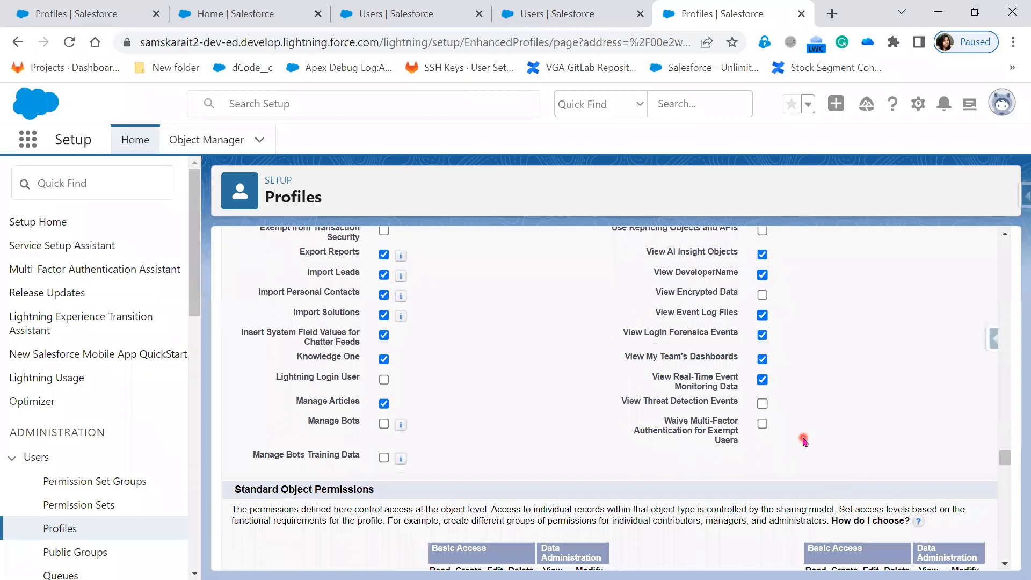
{"action": "scroll", "coordinate": [804, 440], "scroll_direction": "down", "scroll_amount": 3}
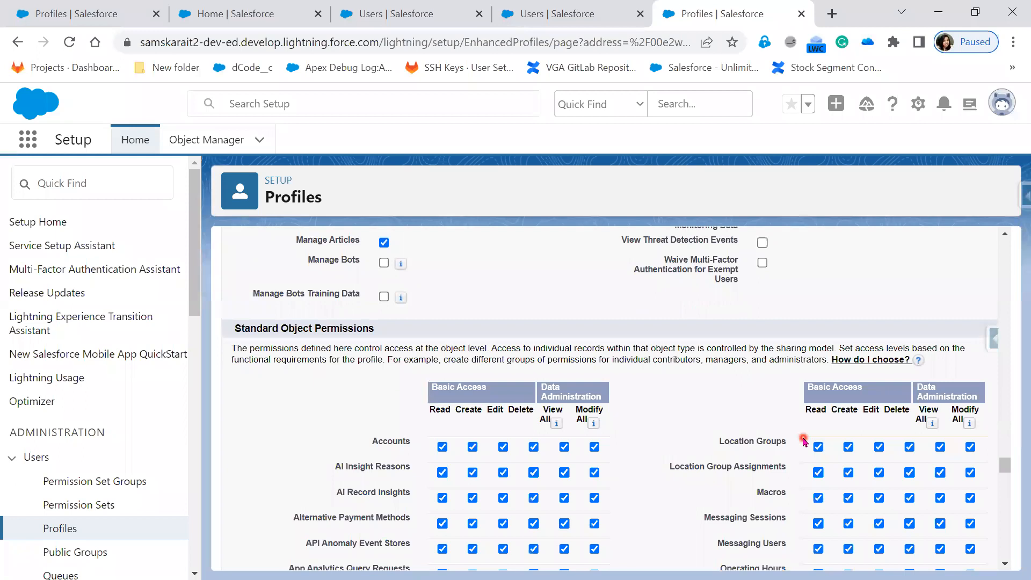
{"action": "scroll", "coordinate": [702, 438], "scroll_direction": "down", "scroll_amount": 2}
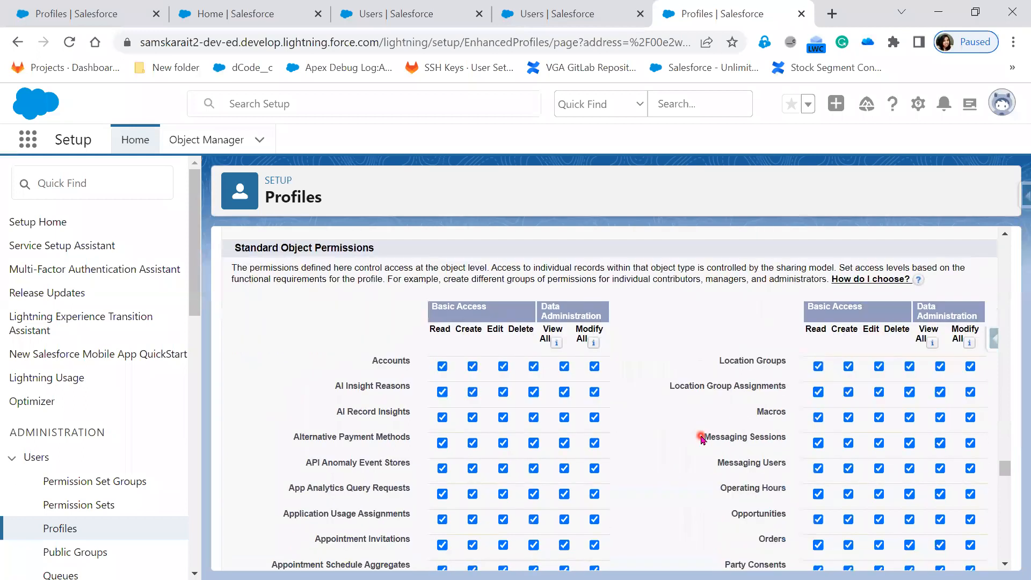
{"action": "scroll", "coordinate": [702, 437], "scroll_direction": "down", "scroll_amount": 2}
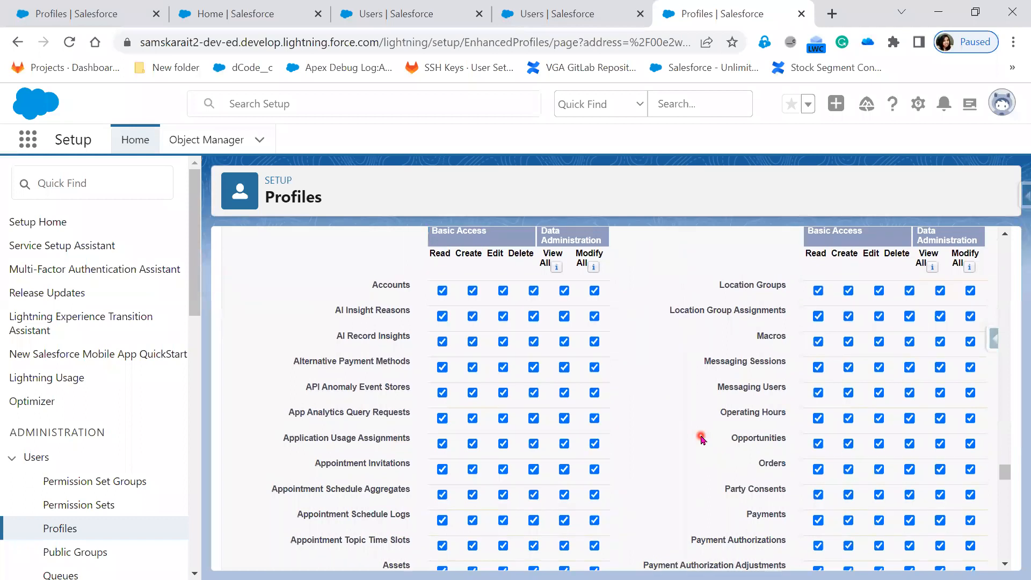
{"action": "scroll", "coordinate": [702, 437], "scroll_direction": "up", "scroll_amount": 2}
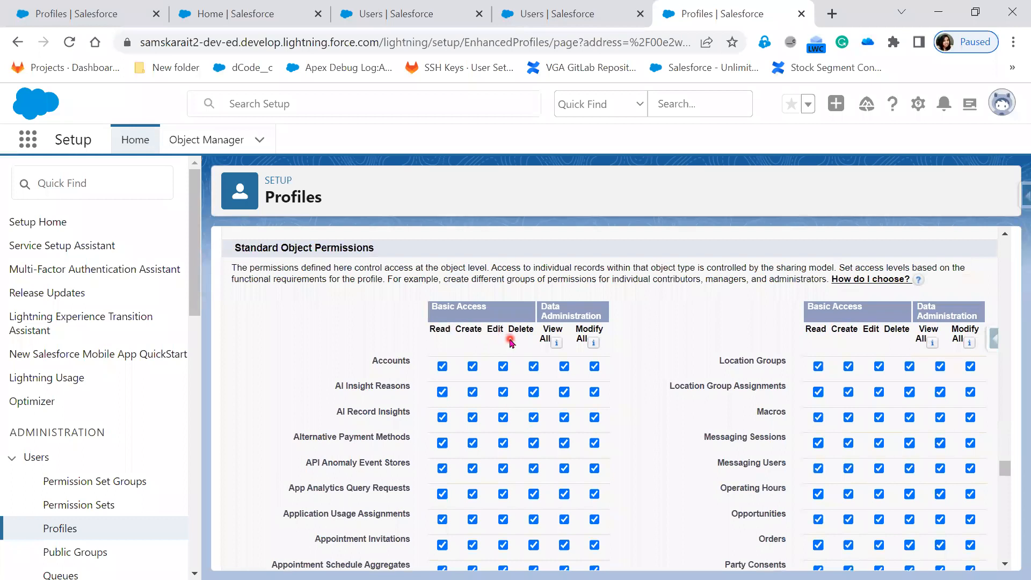
{"action": "mouse_move", "coordinate": [602, 342]}
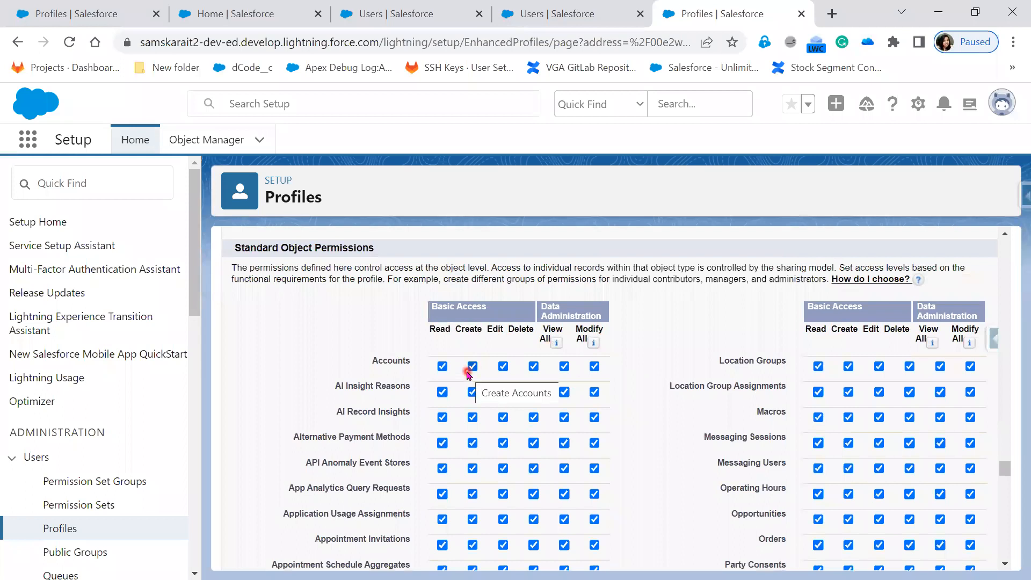
{"action": "left_click", "coordinate": [626, 499]}
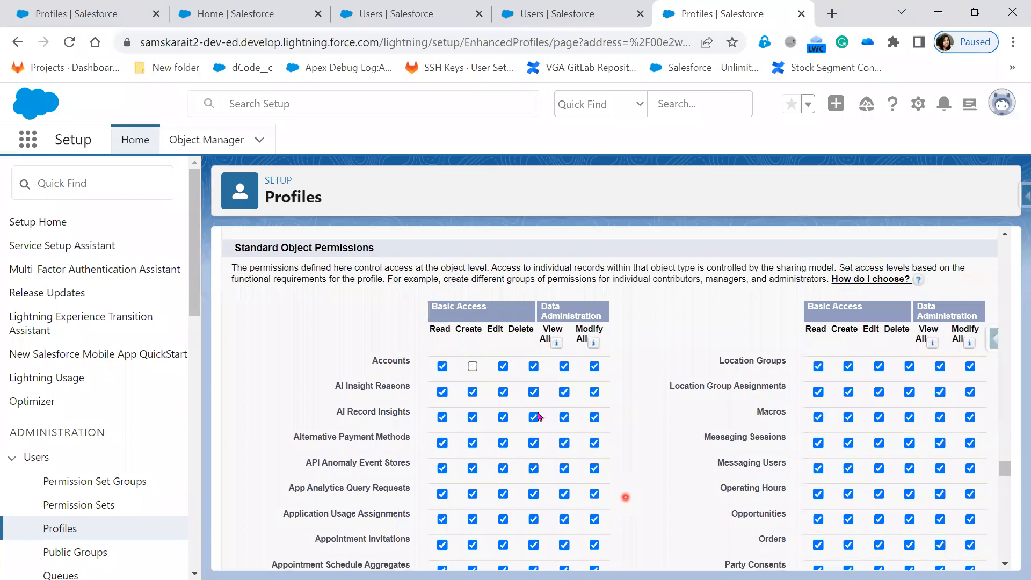
{"action": "left_click", "coordinate": [503, 367]}
{"action": "left_click", "coordinate": [594, 368]}
{"action": "left_click", "coordinate": [473, 368]}
{"action": "left_click", "coordinate": [504, 368]}
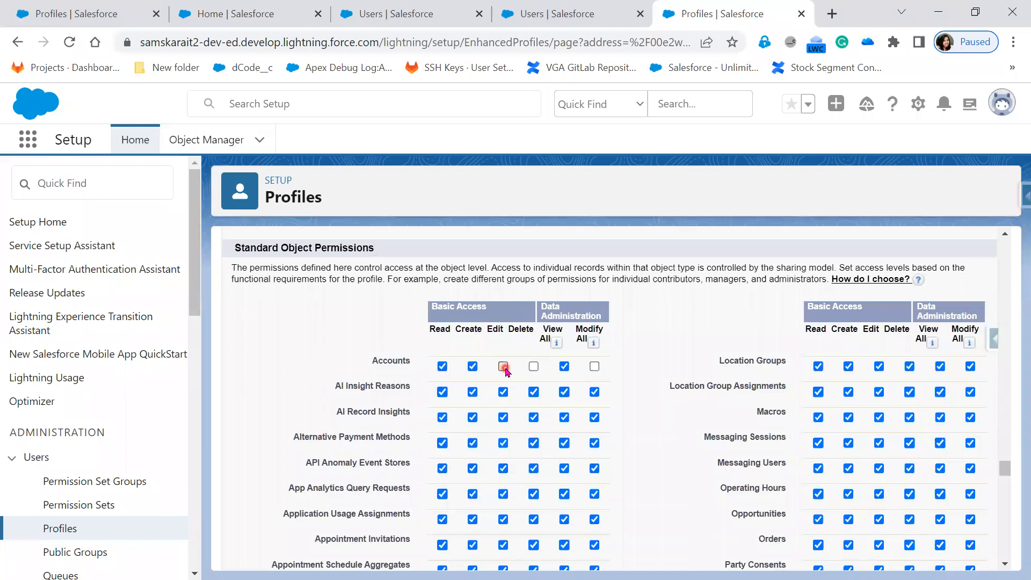
{"action": "left_click", "coordinate": [504, 367]}
{"action": "left_click", "coordinate": [534, 367]}
{"action": "left_click", "coordinate": [595, 367]}
Add an 'isDelete=true' text note at the top right of the Paint diagram, then minimize Paint.
{"action": "key", "text": "alt+Tab"}
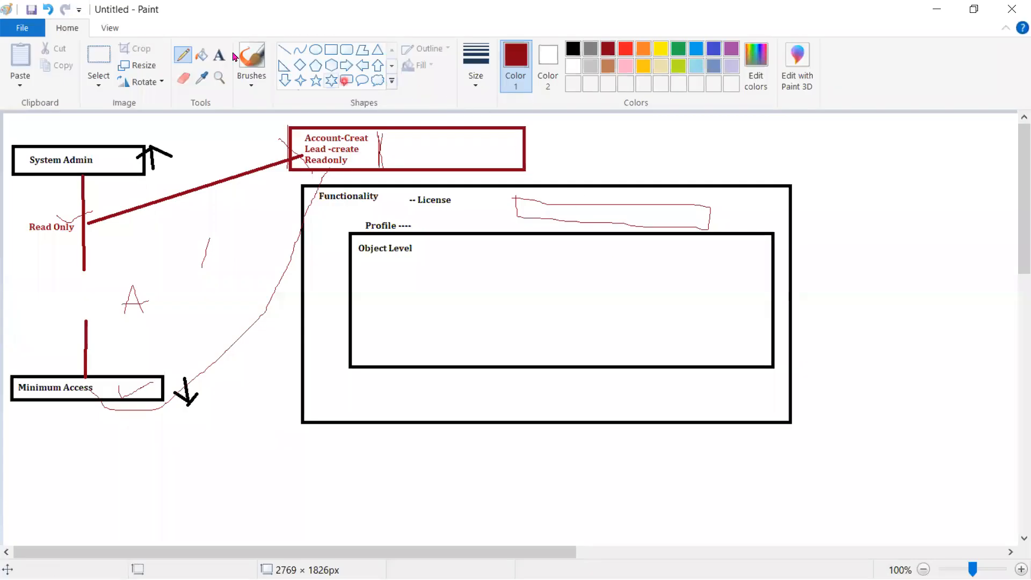
{"action": "left_click", "coordinate": [224, 64]}
{"action": "left_click", "coordinate": [639, 141]}
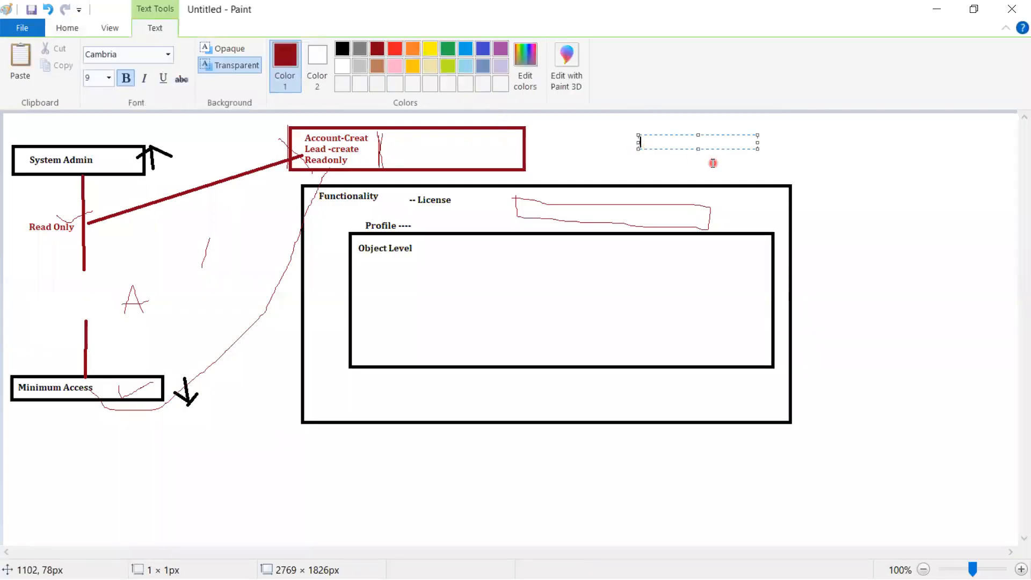
{"action": "type", "text": "isDelete=true"}
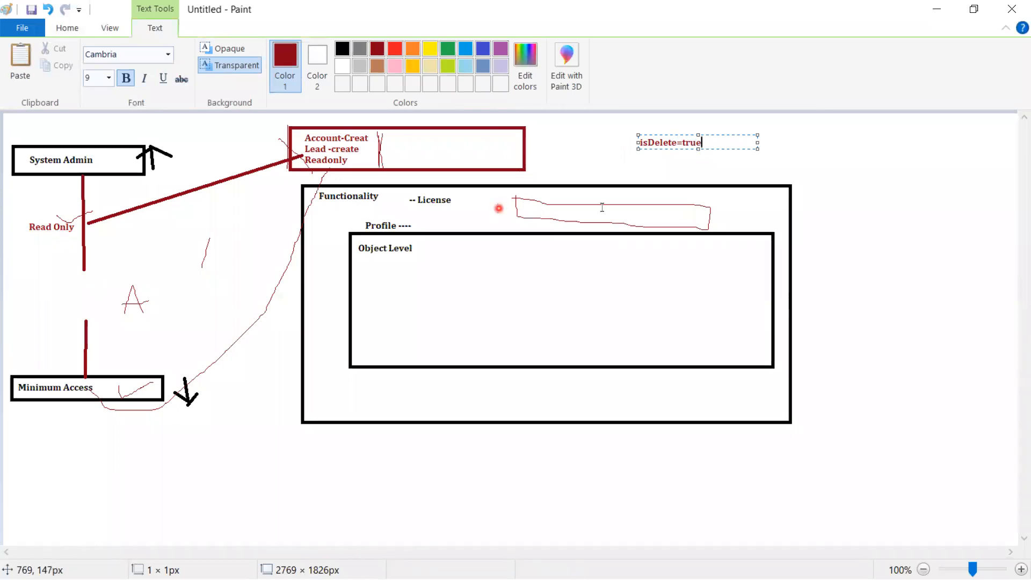
{"action": "left_click", "coordinate": [936, 9]}
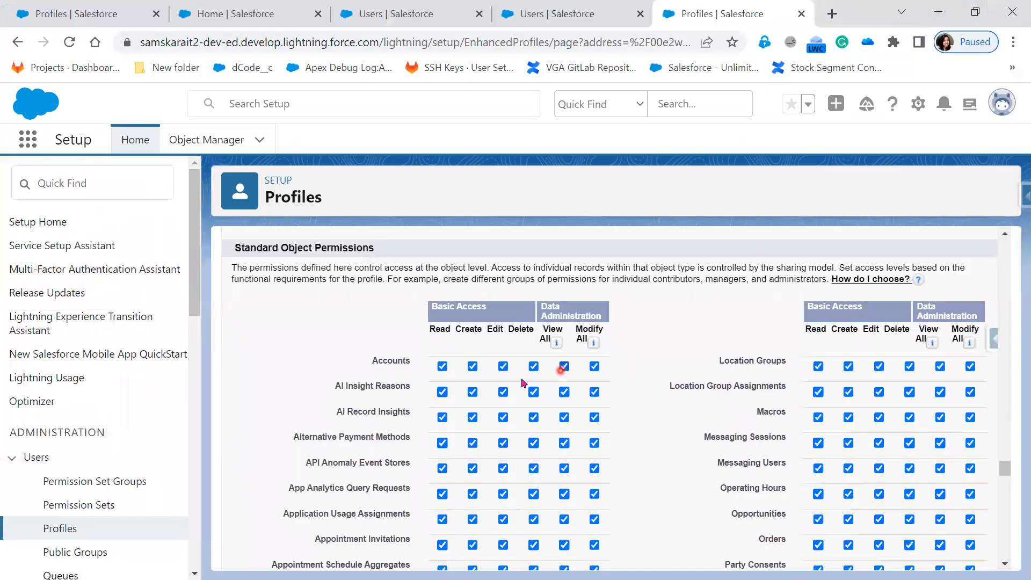
Clear the Edit and Create permissions on Accounts and all permissions on Cases.
{"action": "left_click", "coordinate": [503, 367]}
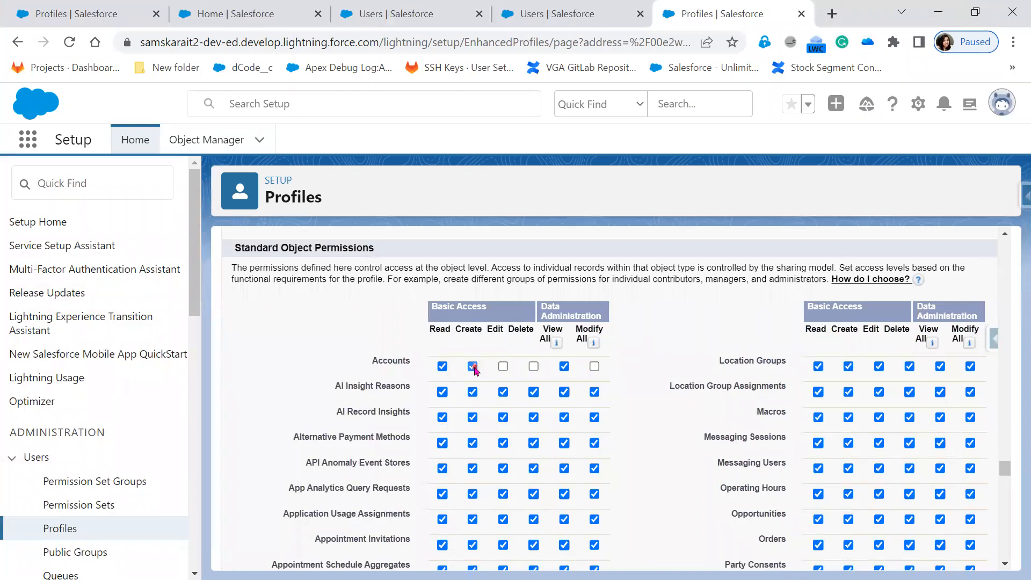
{"action": "left_click", "coordinate": [618, 396]}
{"action": "scroll", "coordinate": [538, 392], "scroll_direction": "down", "scroll_amount": 5}
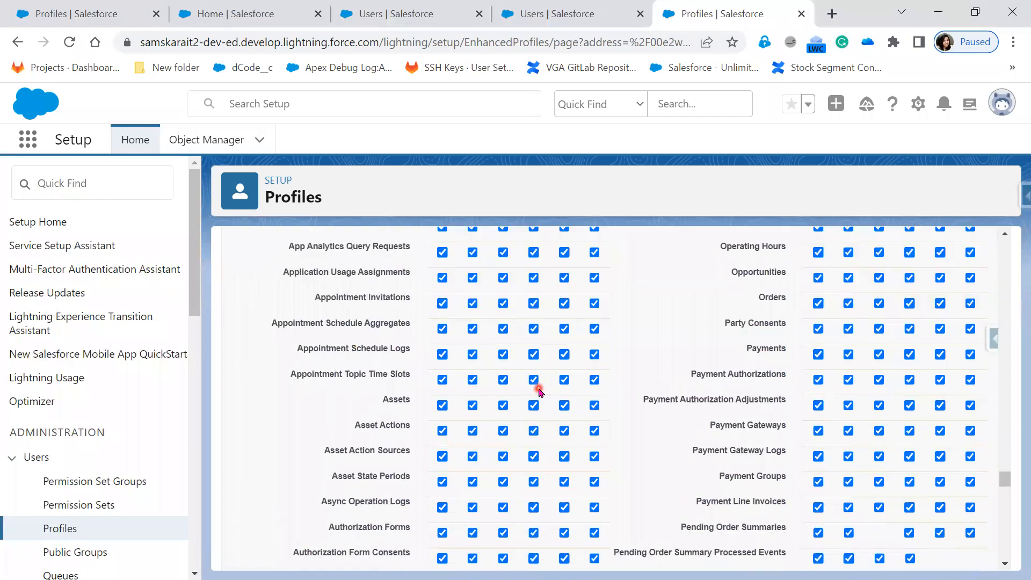
{"action": "scroll", "coordinate": [975, 504], "scroll_direction": "down", "scroll_amount": 5}
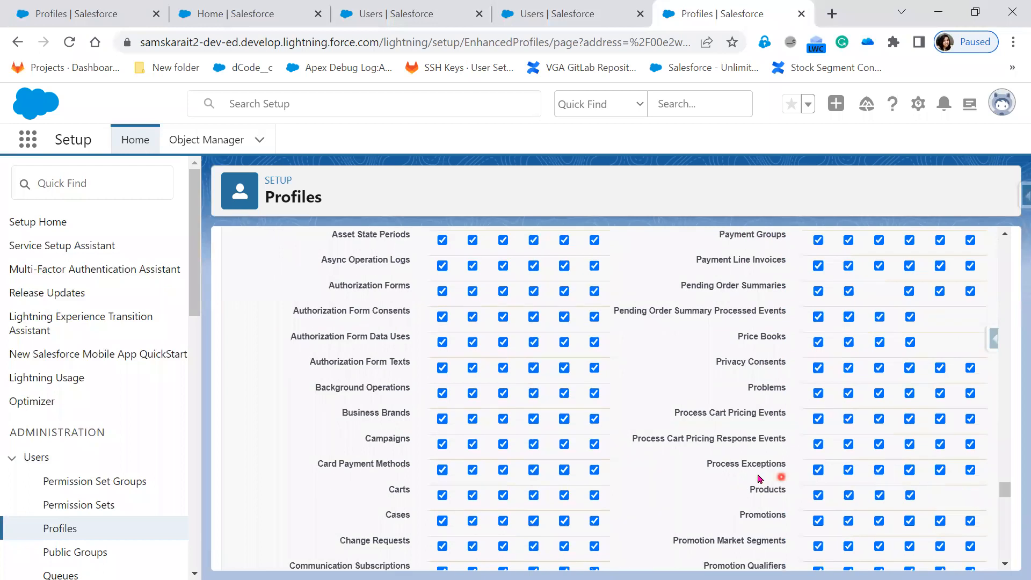
{"action": "left_click", "coordinate": [442, 521]}
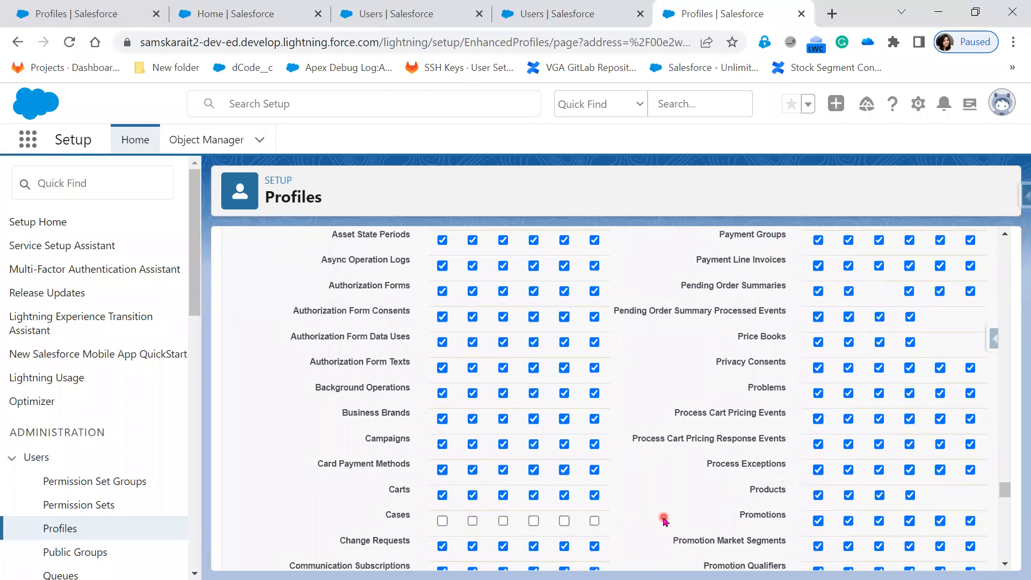
Remove all Queues object permissions and save the TATA Sales Admin profile.
{"action": "scroll", "coordinate": [660, 528], "scroll_direction": "down", "scroll_amount": 3}
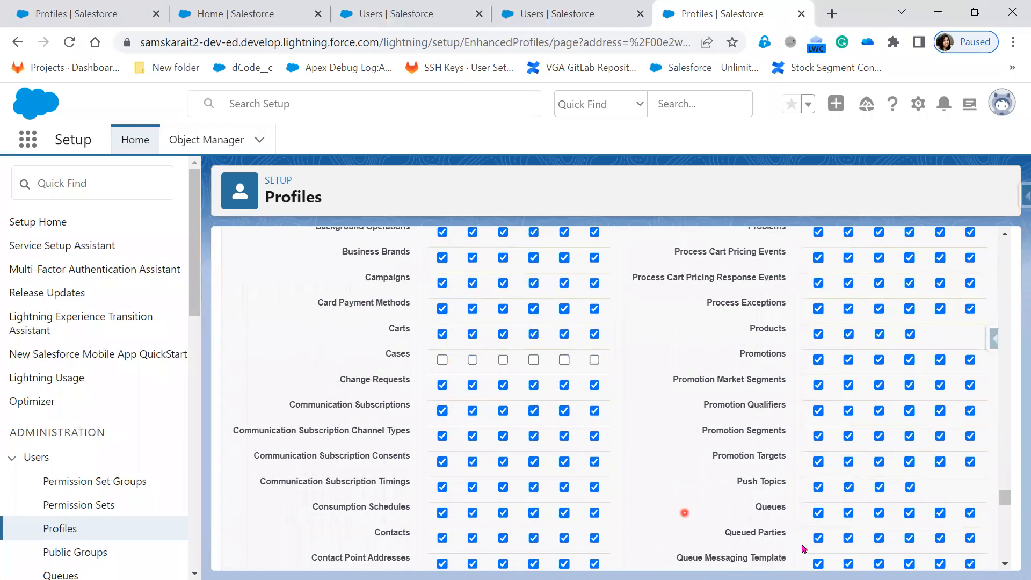
{"action": "left_click", "coordinate": [819, 514]}
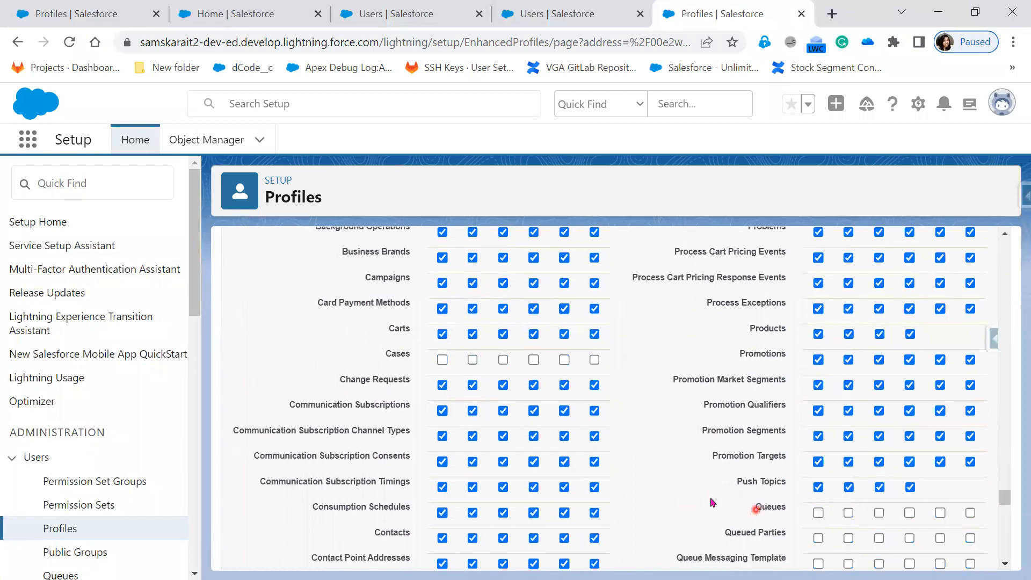
{"action": "scroll", "coordinate": [628, 475], "scroll_direction": "down", "scroll_amount": 3}
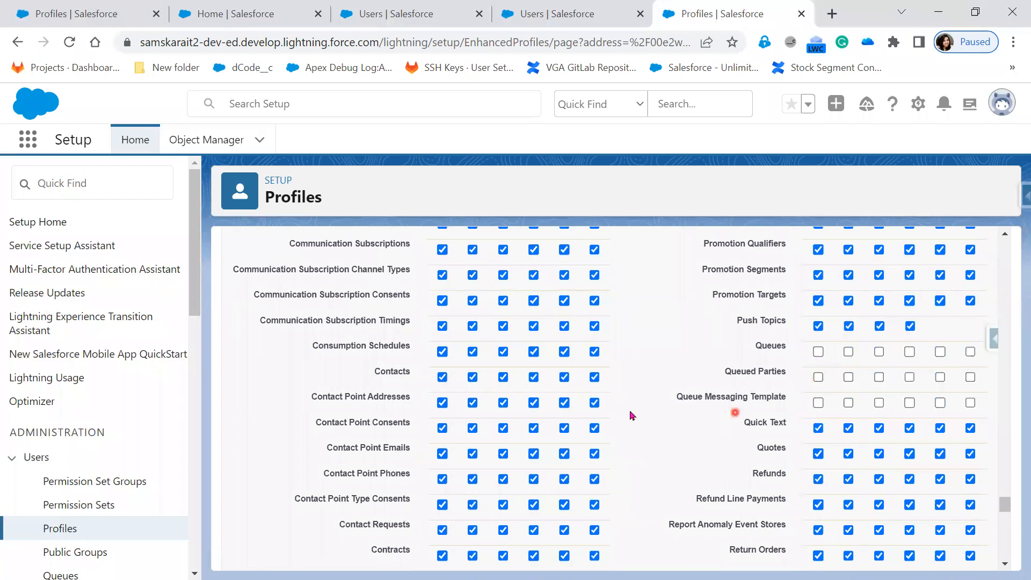
{"action": "scroll", "coordinate": [632, 422], "scroll_direction": "up", "scroll_amount": 20}
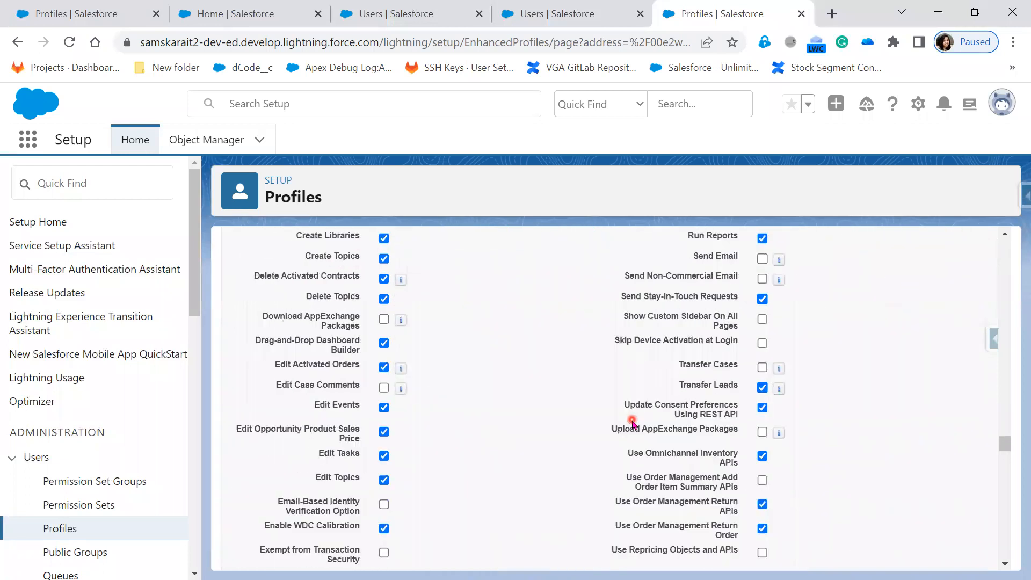
{"action": "scroll", "coordinate": [632, 424], "scroll_direction": "up", "scroll_amount": 20}
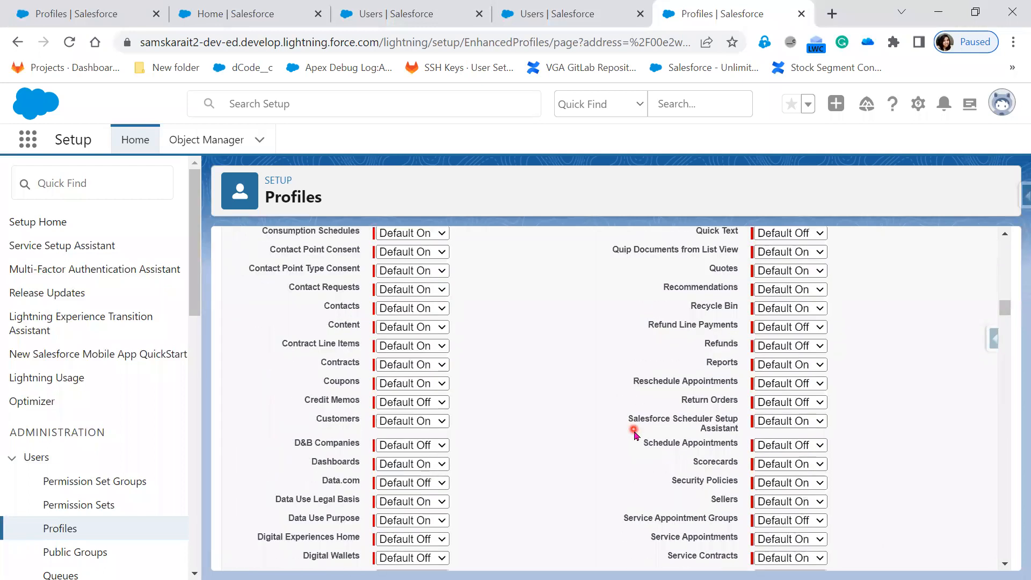
{"action": "scroll", "coordinate": [642, 434], "scroll_direction": "up", "scroll_amount": 4}
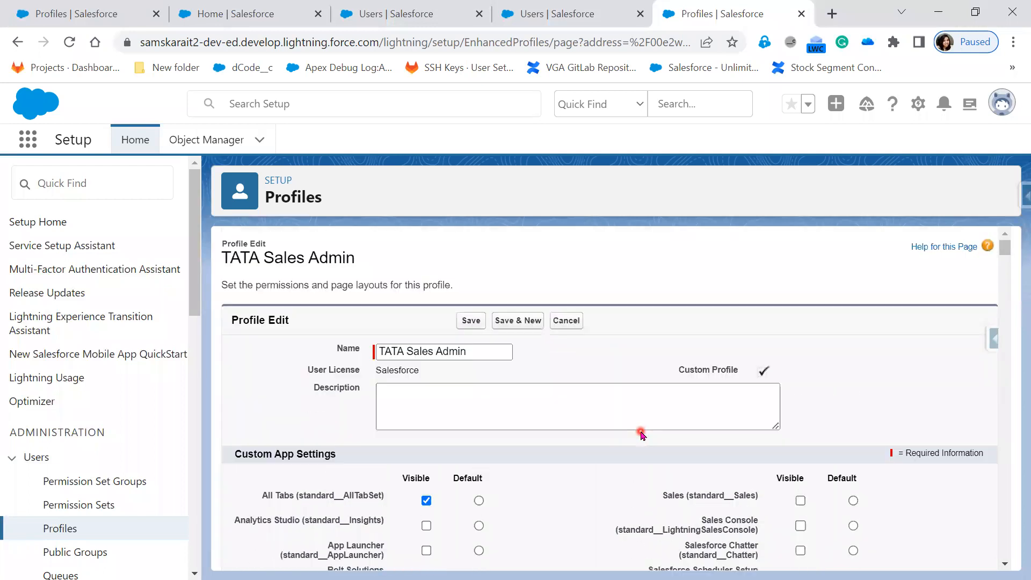
{"action": "left_click", "coordinate": [476, 322]}
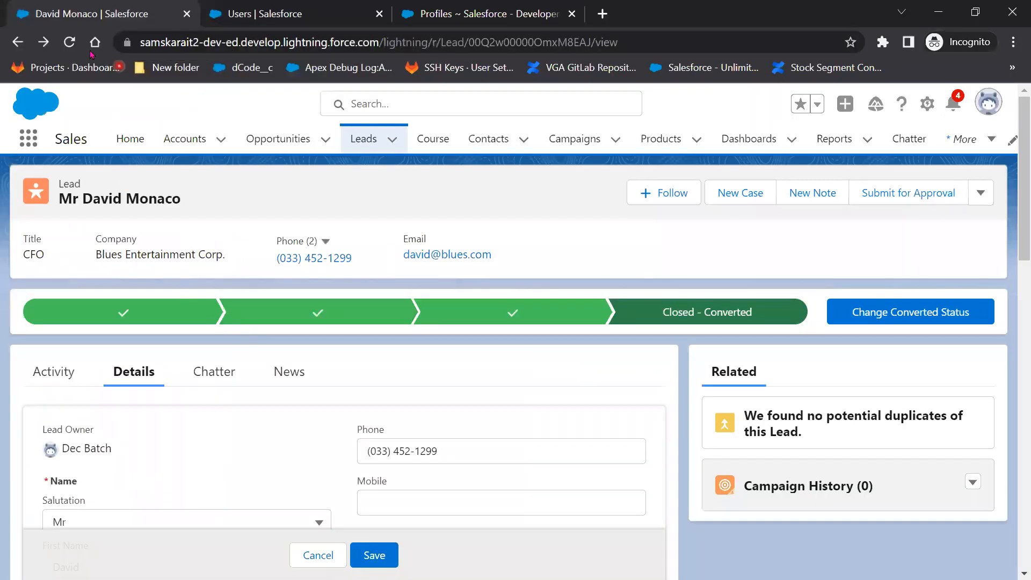
As the test user, reload, open the Accounts list and show all App Launcher items.
{"action": "left_click", "coordinate": [70, 47]}
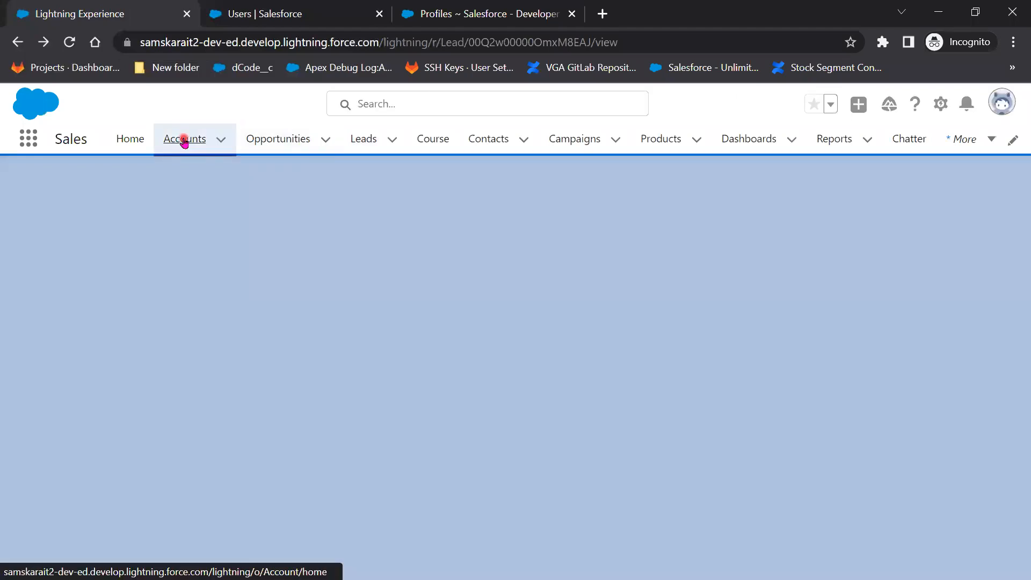
{"action": "left_click", "coordinate": [183, 140]}
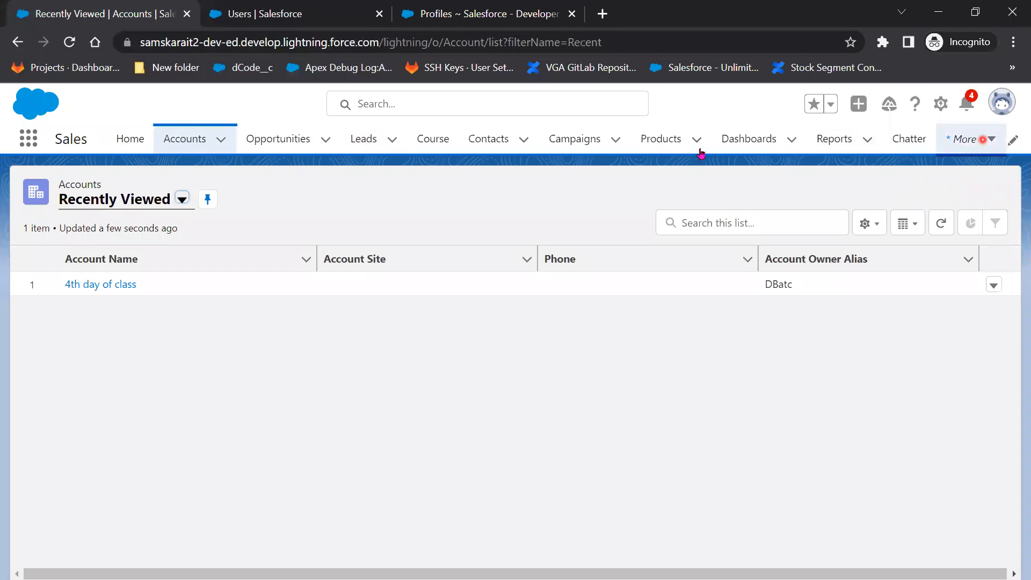
{"action": "left_click", "coordinate": [36, 143]}
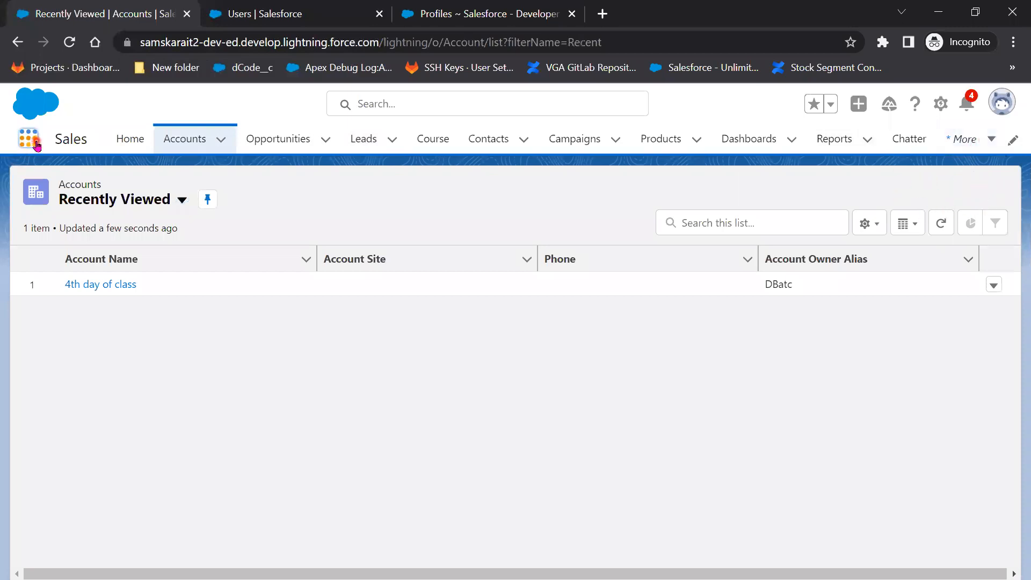
{"action": "left_click", "coordinate": [42, 298]}
Browse the full list of launchable items, then return to the admin Profiles list.
{"action": "scroll", "coordinate": [518, 423], "scroll_direction": "down", "scroll_amount": 4}
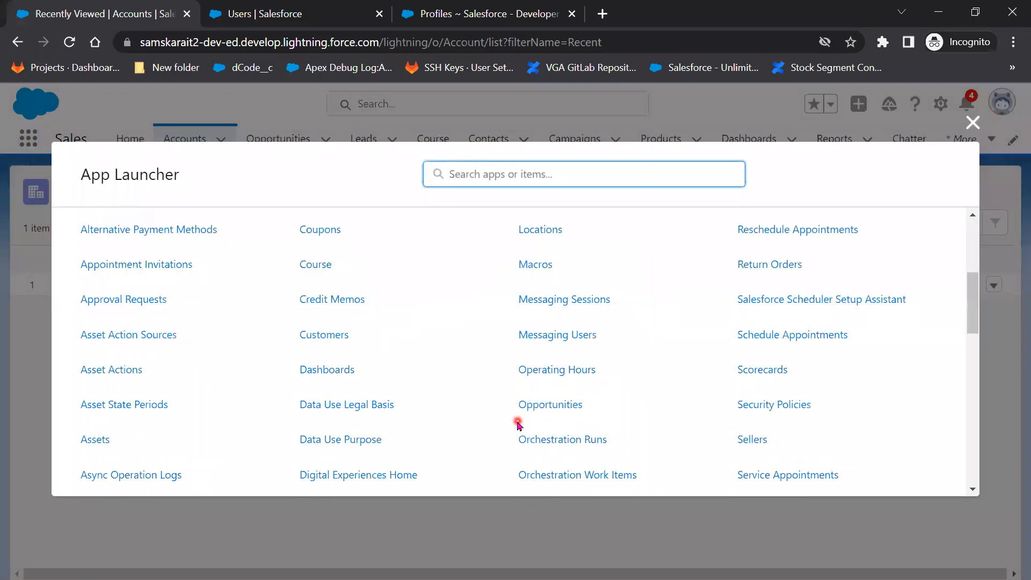
{"action": "scroll", "coordinate": [314, 365], "scroll_direction": "up", "scroll_amount": 5}
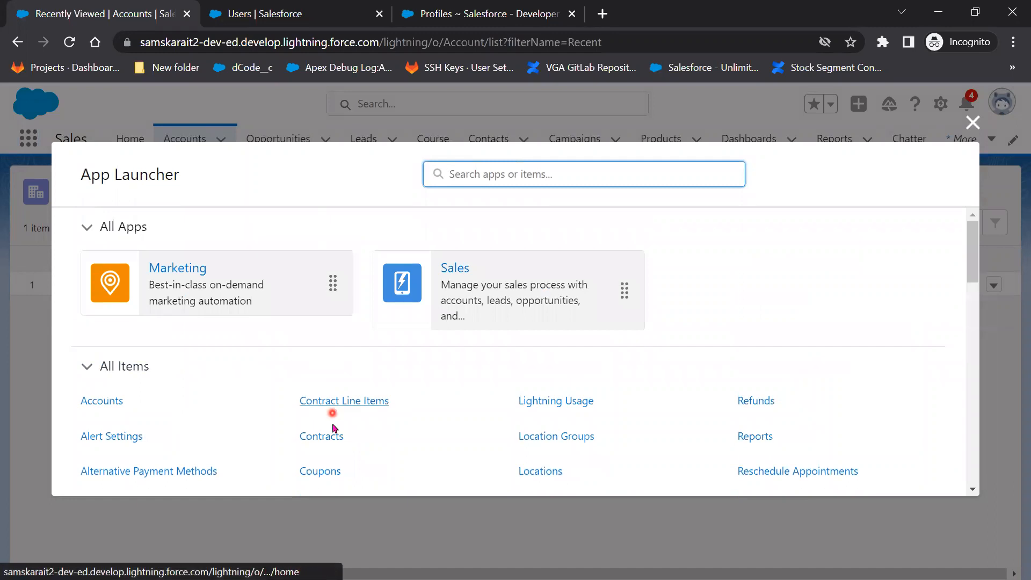
{"action": "scroll", "coordinate": [333, 424], "scroll_direction": "down", "scroll_amount": 13}
{"action": "scroll", "coordinate": [135, 397], "scroll_direction": "up", "scroll_amount": 3}
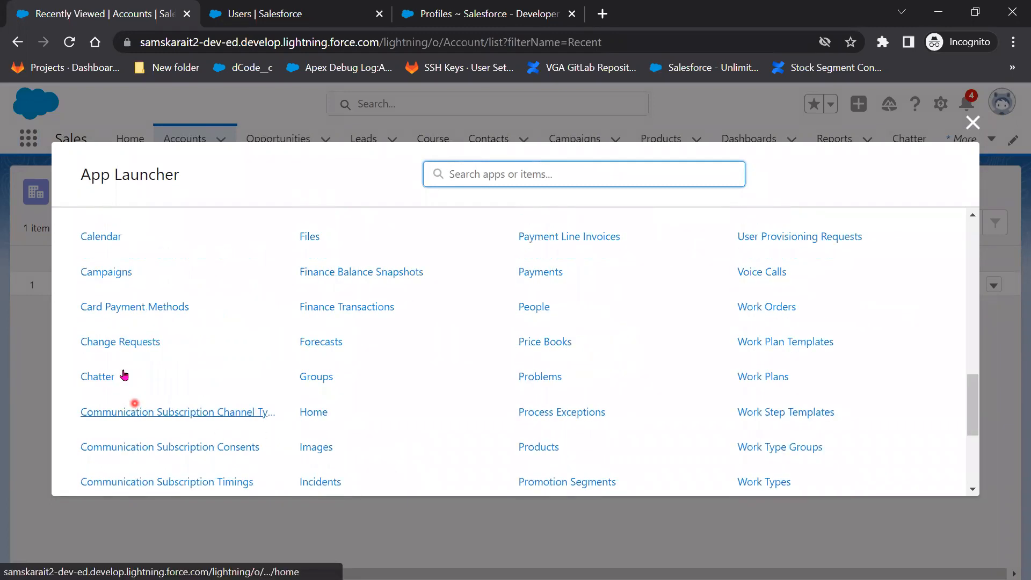
{"action": "scroll", "coordinate": [110, 367], "scroll_direction": "up", "scroll_amount": 2}
{"action": "scroll", "coordinate": [110, 408], "scroll_direction": "up", "scroll_amount": 1}
{"action": "scroll", "coordinate": [114, 432], "scroll_direction": "down", "scroll_amount": 3}
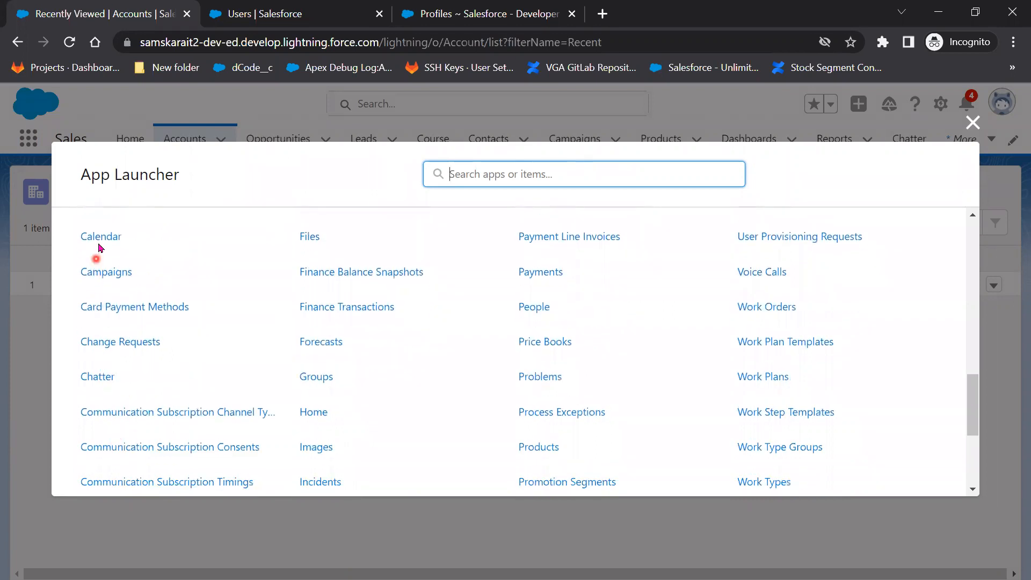
{"action": "left_click", "coordinate": [937, 10]}
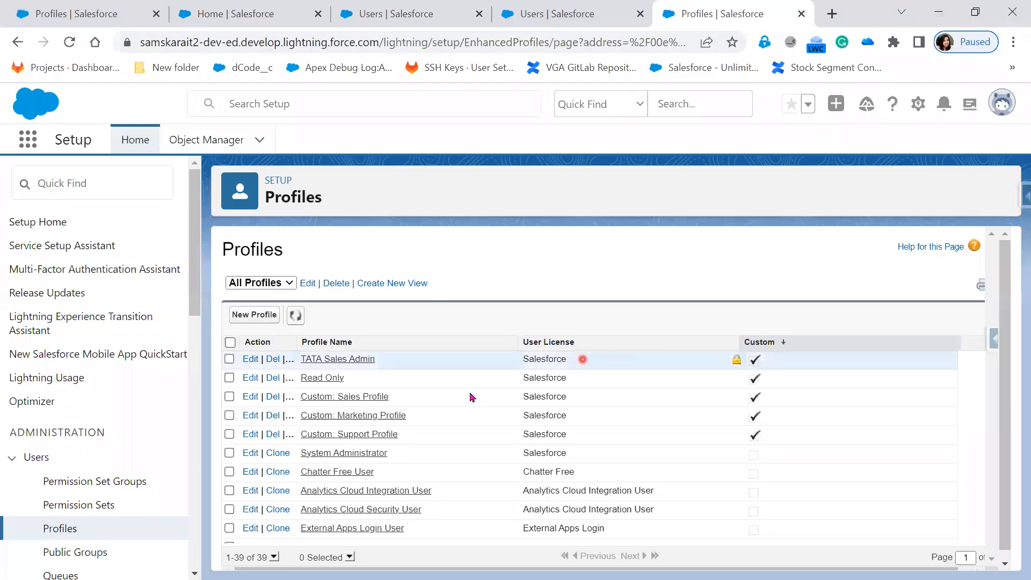
Edit the TATA Sales Admin profile and uncheck Modify All for AI Insight Reasons.
{"action": "left_click", "coordinate": [250, 359]}
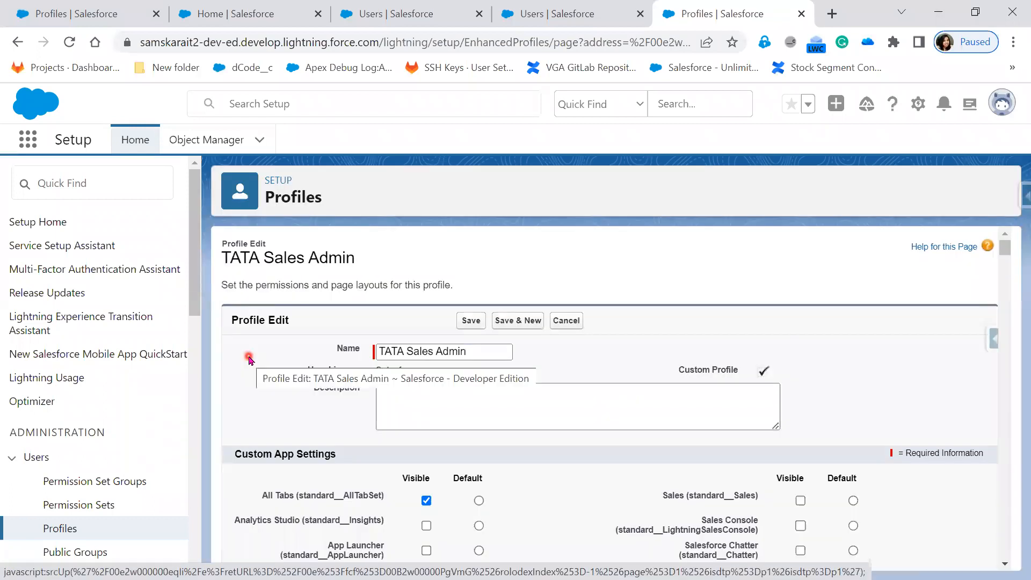
{"action": "scroll", "coordinate": [521, 476], "scroll_direction": "down", "scroll_amount": 10}
{"action": "scroll", "coordinate": [521, 476], "scroll_direction": "down", "scroll_amount": 20}
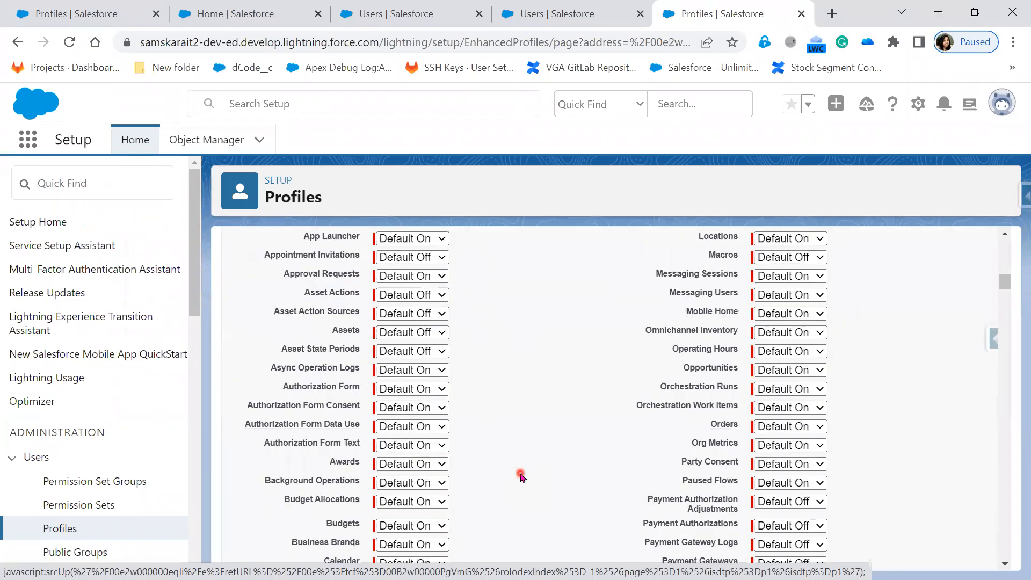
{"action": "scroll", "coordinate": [521, 476], "scroll_direction": "down", "scroll_amount": 20}
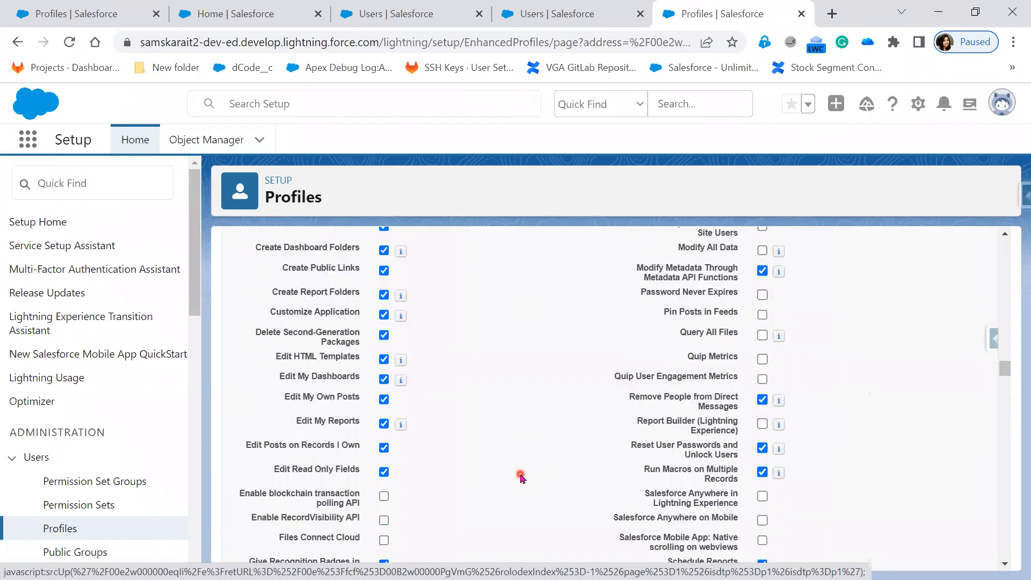
{"action": "scroll", "coordinate": [521, 476], "scroll_direction": "down", "scroll_amount": 15}
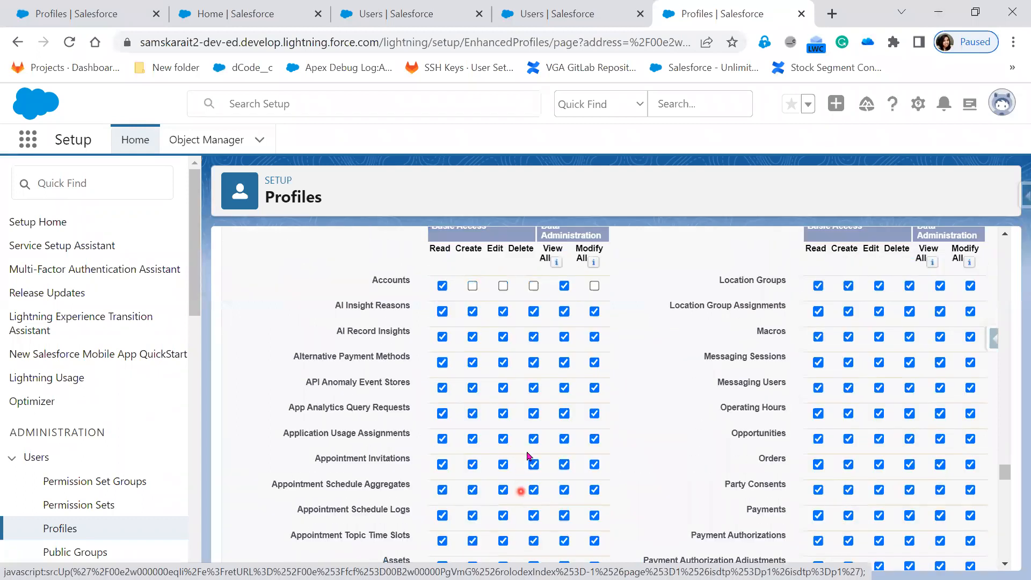
{"action": "left_click", "coordinate": [595, 311]}
{"action": "scroll", "coordinate": [606, 353], "scroll_direction": "down", "scroll_amount": 15}
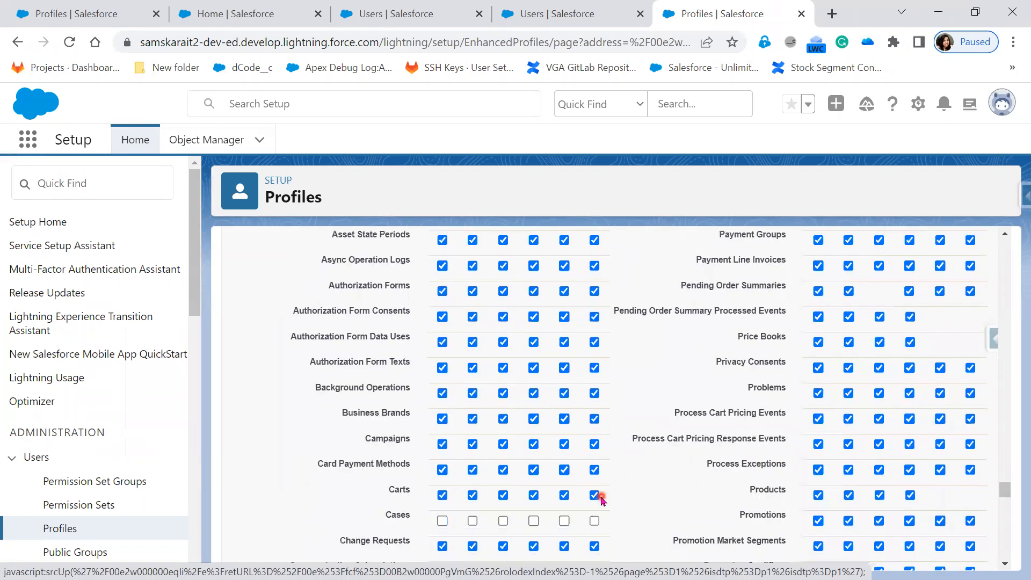
{"action": "scroll", "coordinate": [600, 500], "scroll_direction": "down", "scroll_amount": 9}
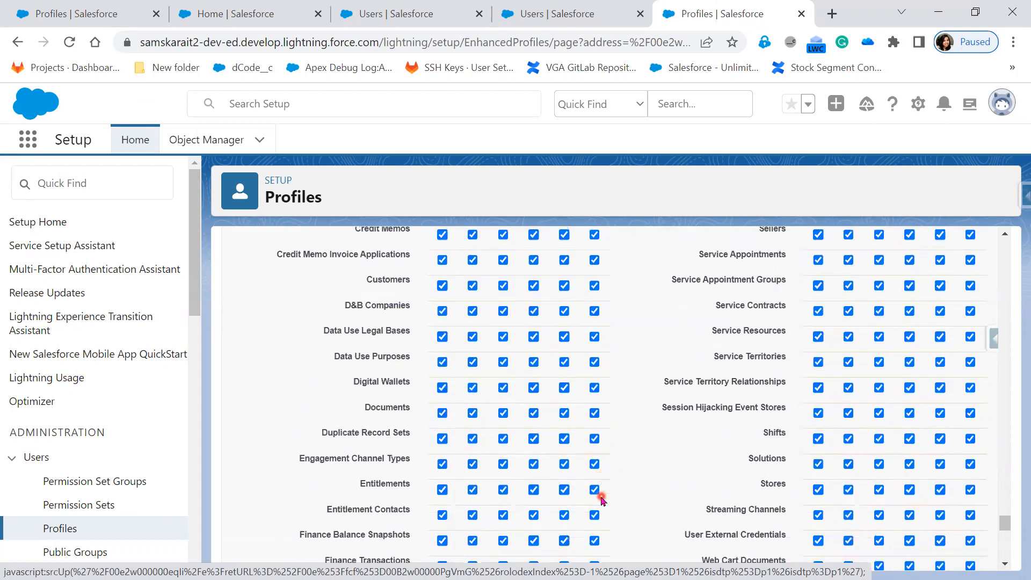
{"action": "scroll", "coordinate": [594, 497], "scroll_direction": "down", "scroll_amount": 3}
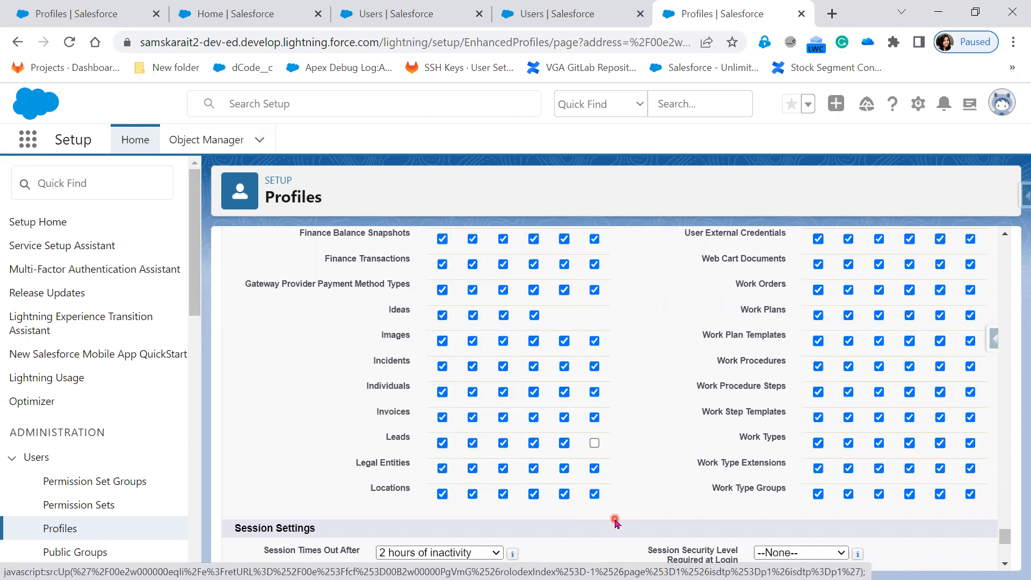
{"action": "scroll", "coordinate": [624, 482], "scroll_direction": "up", "scroll_amount": 20}
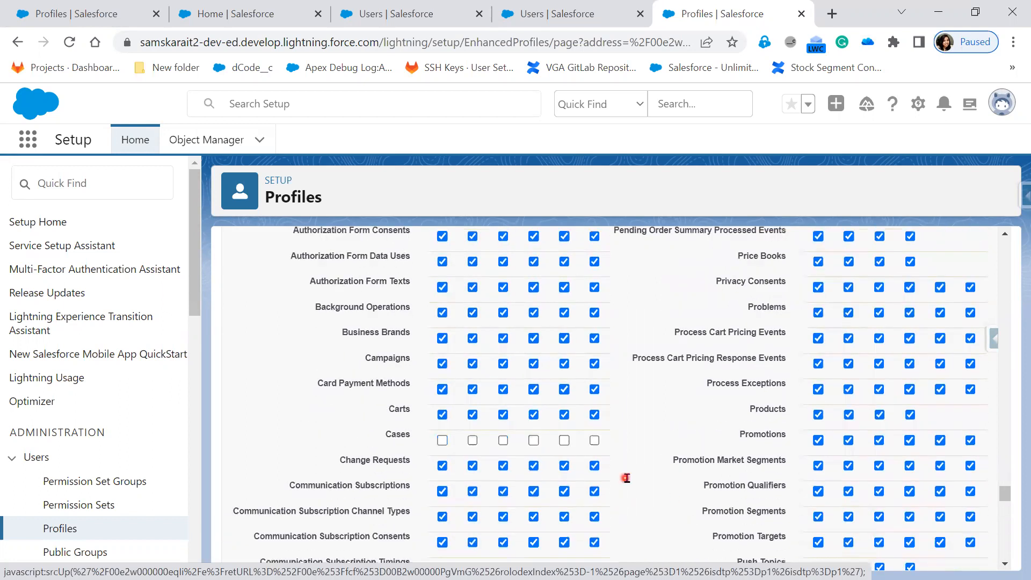
{"action": "left_click_drag", "start_coordinate": [1005, 486], "coordinate": [1005, 245]}
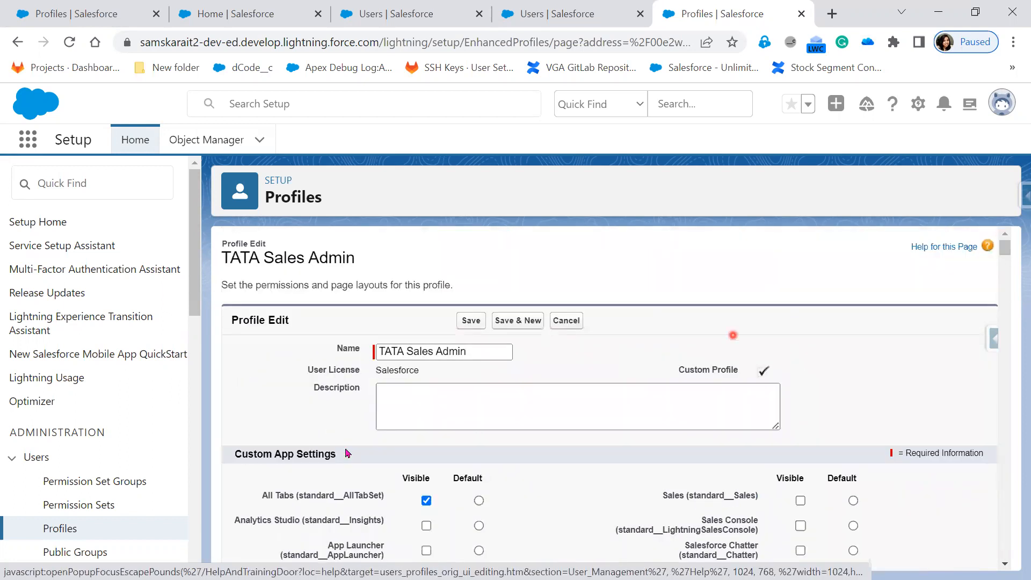
Save the updated TATA Sales Admin profile, then reload and open Leads as the test user.
{"action": "left_click", "coordinate": [471, 321]}
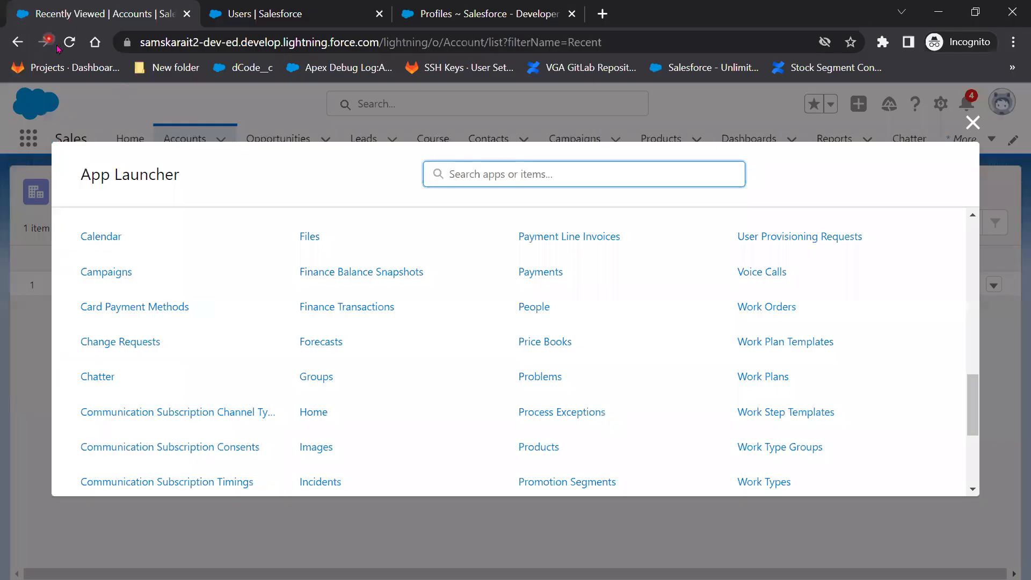
{"action": "left_click", "coordinate": [70, 47]}
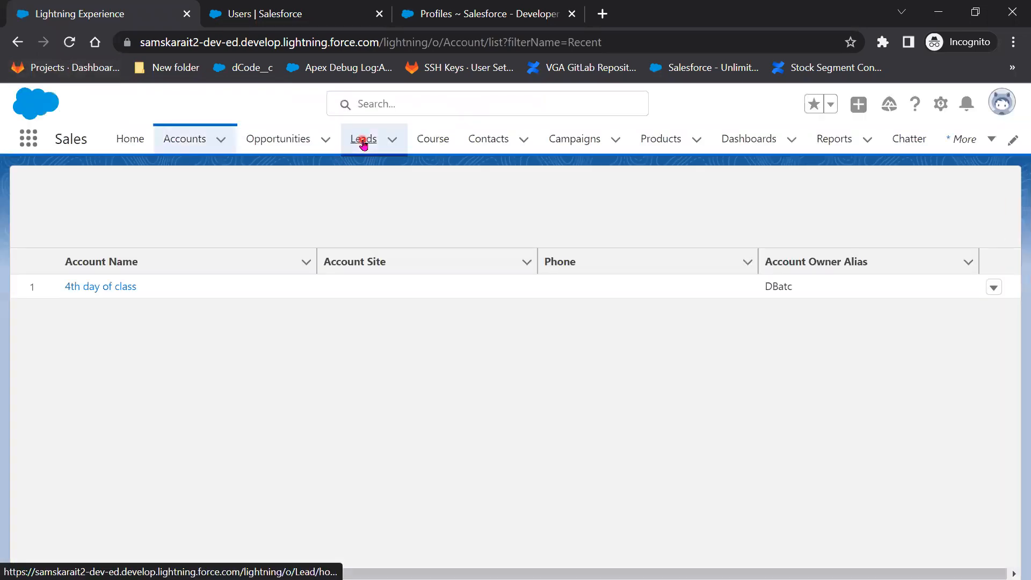
{"action": "left_click", "coordinate": [364, 141]}
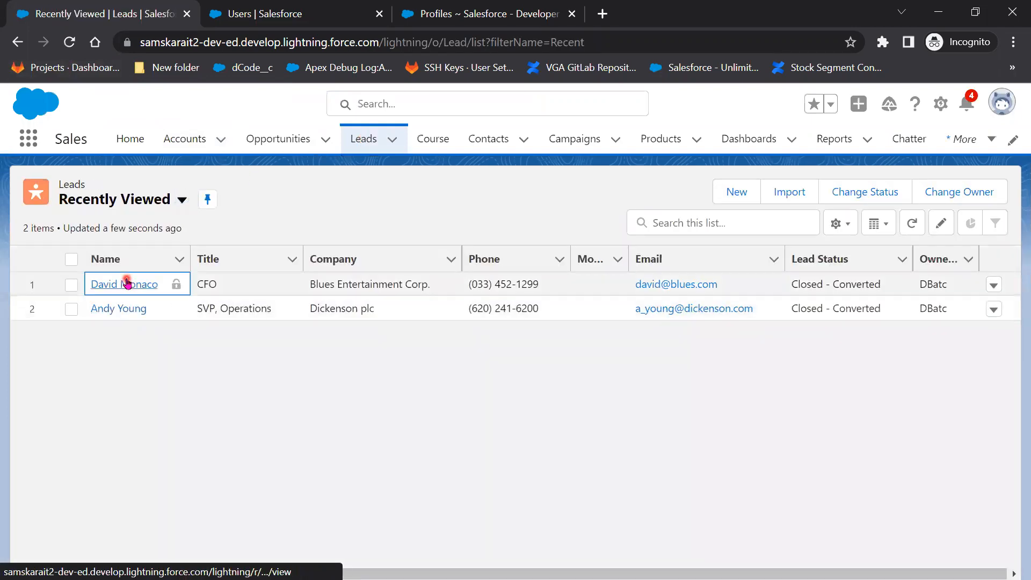
Check the Blues Entertainment CFO lead's record, then return to the Recently Viewed Leads list views.
{"action": "left_click", "coordinate": [126, 283]}
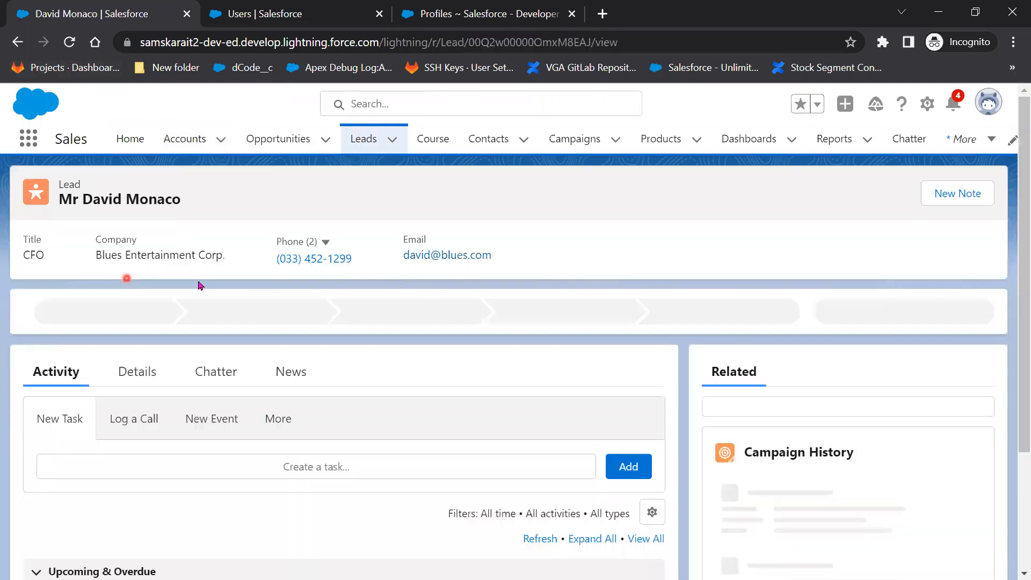
{"action": "left_click", "coordinate": [363, 134]}
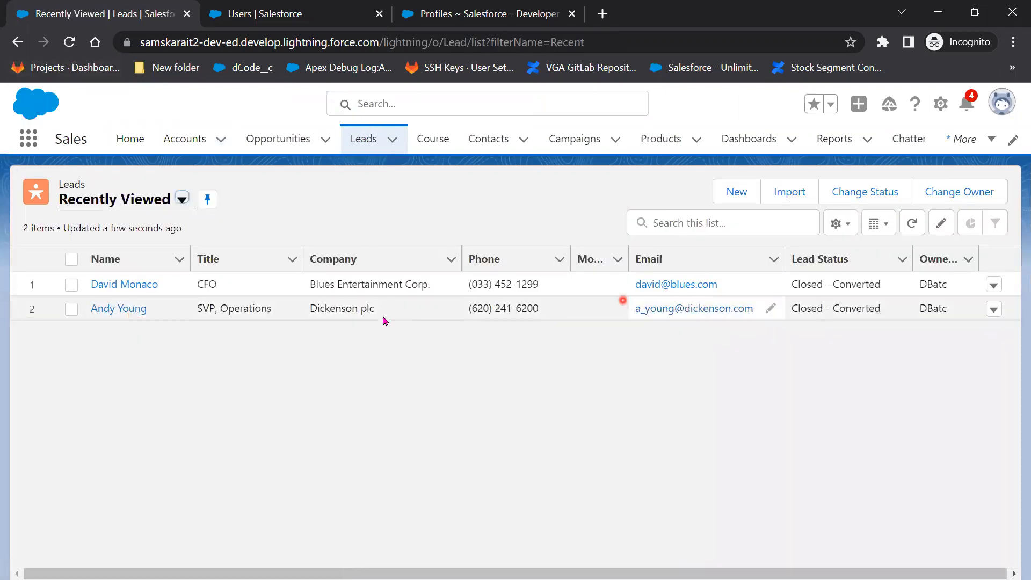
{"action": "left_click", "coordinate": [179, 200]}
Create a lead with salutation Mrs., the contact's first and last name, and company XYZ.
{"action": "left_click", "coordinate": [740, 194]}
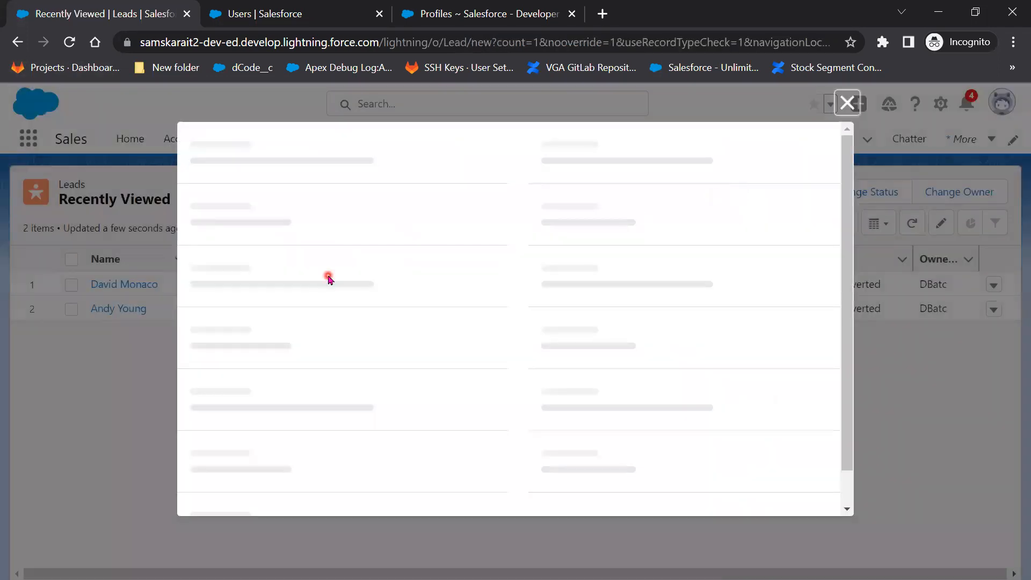
{"action": "left_click", "coordinate": [300, 314]}
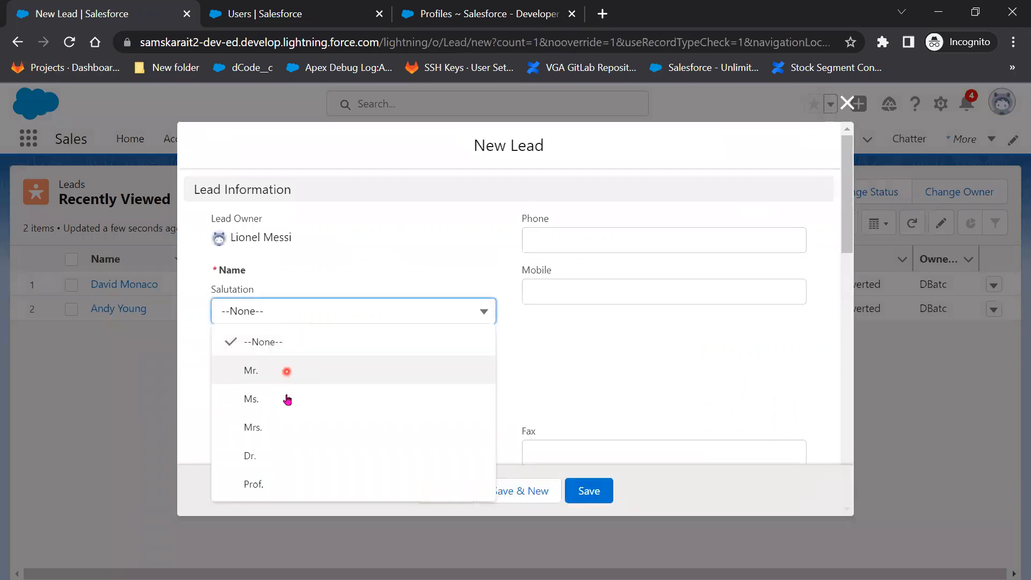
{"action": "left_click", "coordinate": [281, 427]}
{"action": "left_click", "coordinate": [273, 355]}
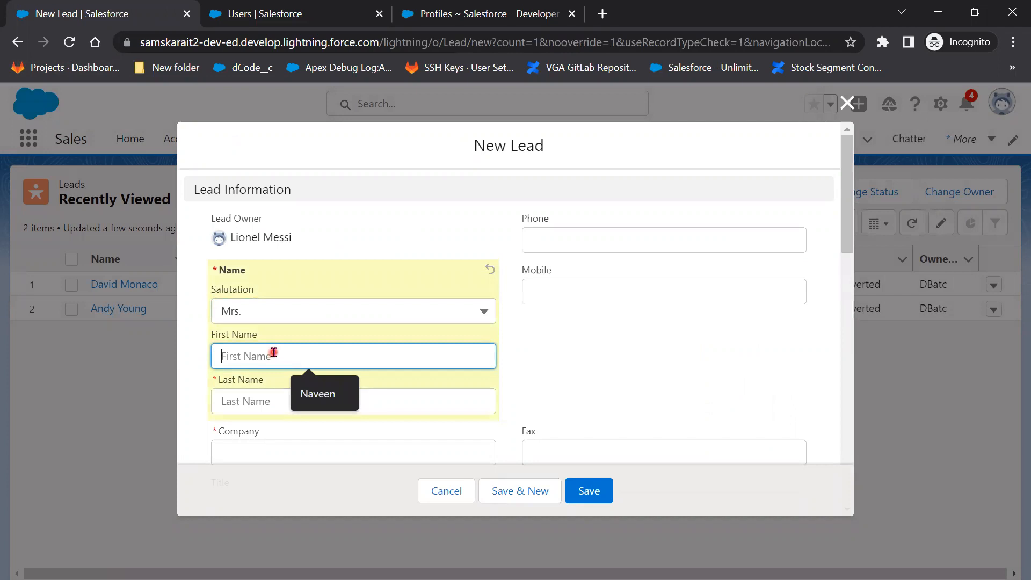
{"action": "left_click", "coordinate": [264, 395]}
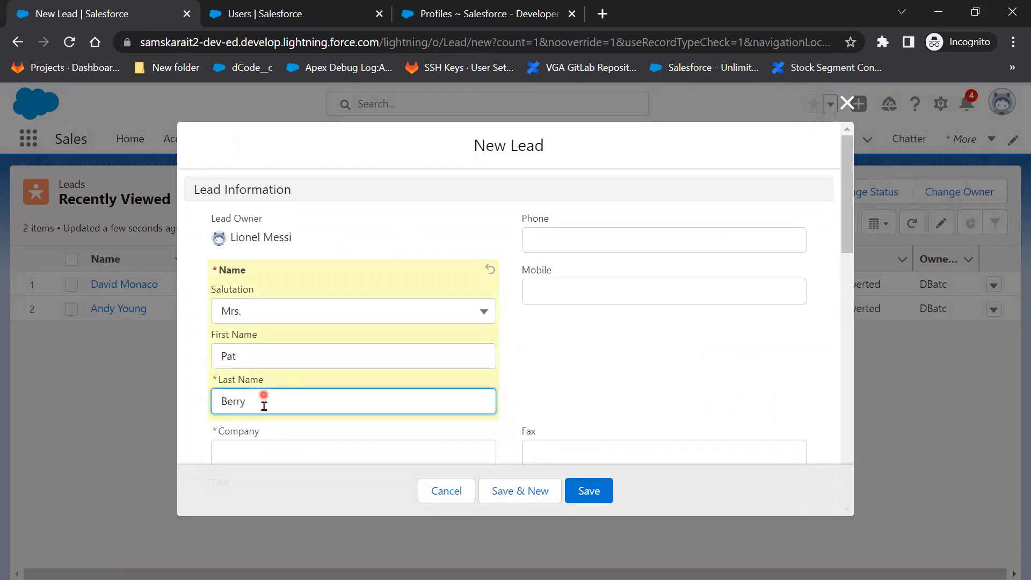
{"action": "scroll", "coordinate": [511, 365], "scroll_direction": "down", "scroll_amount": 2}
{"action": "left_click", "coordinate": [371, 362]}
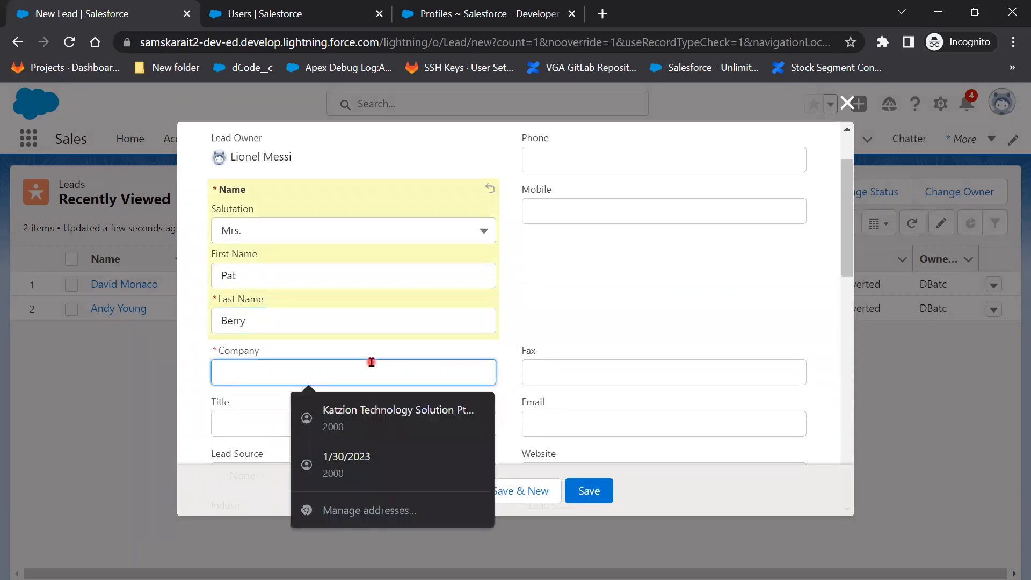
{"action": "type", "text": "XYZ"}
{"action": "left_click", "coordinate": [589, 491]}
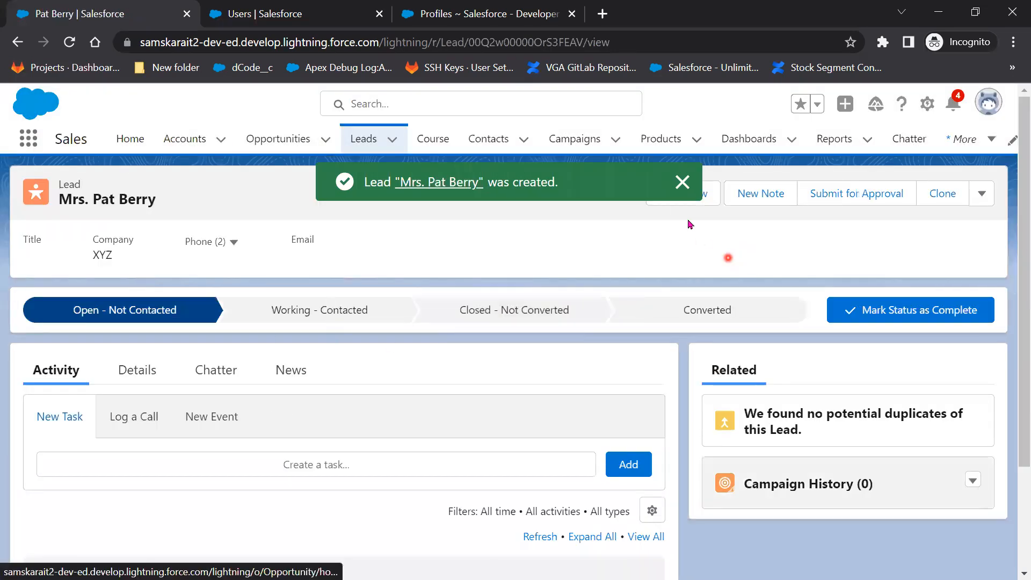
Edit the new lead's company from XYZ to XYZwe and save it.
{"action": "left_click", "coordinate": [682, 183]}
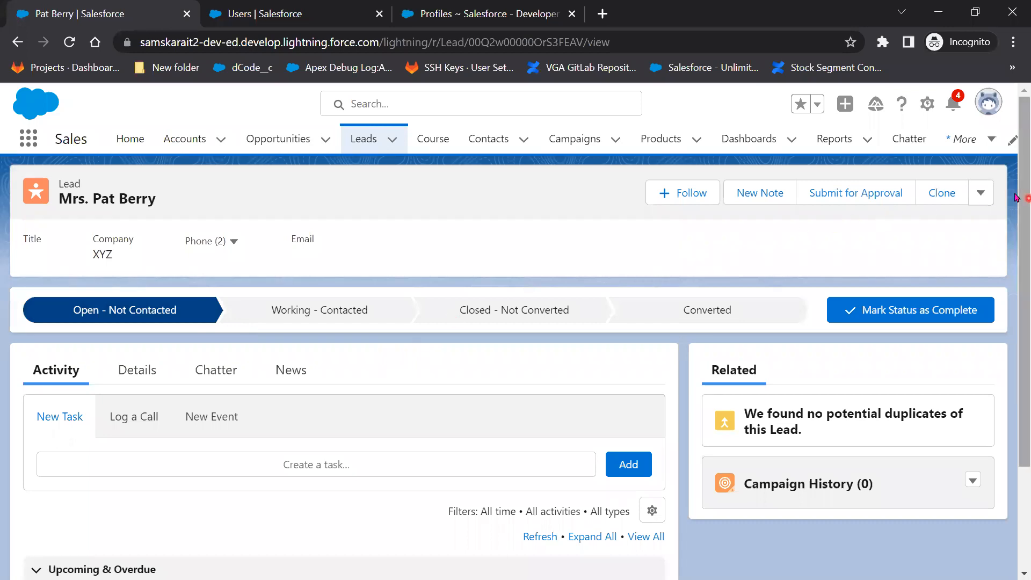
{"action": "left_click", "coordinate": [981, 194]}
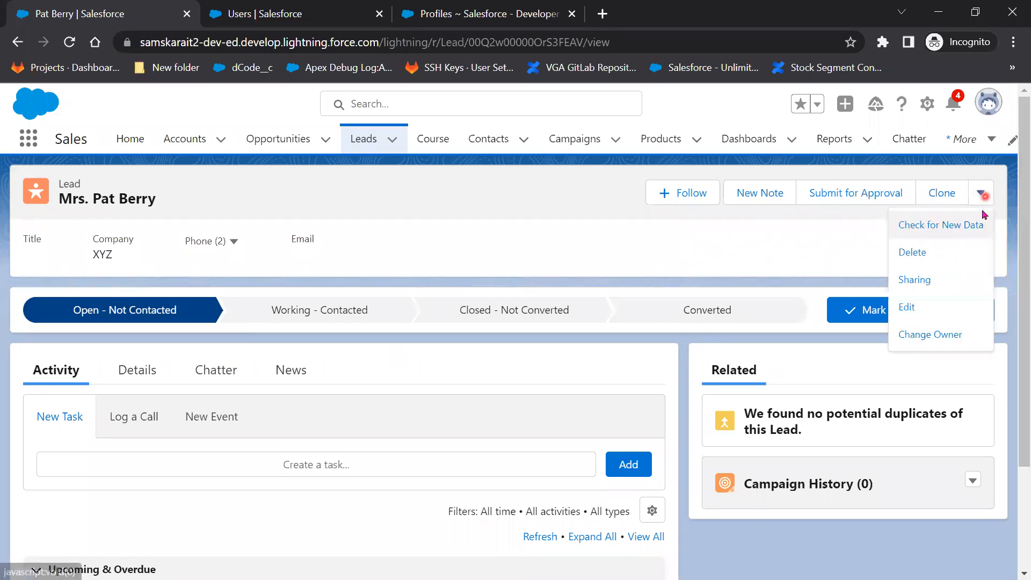
{"action": "left_click", "coordinate": [937, 311]}
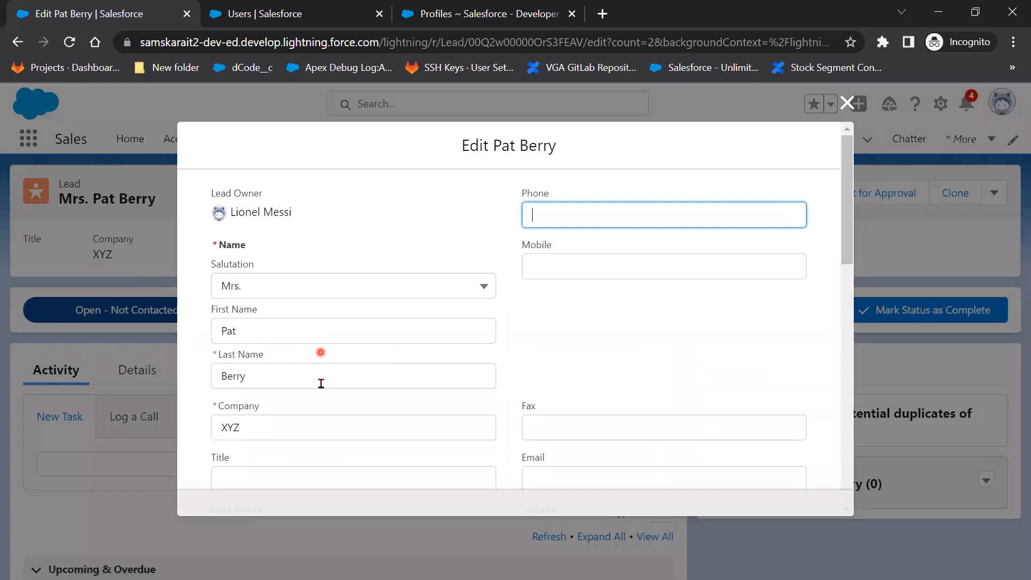
{"action": "scroll", "coordinate": [313, 453], "scroll_direction": "down", "scroll_amount": 3}
{"action": "left_click", "coordinate": [852, 104]}
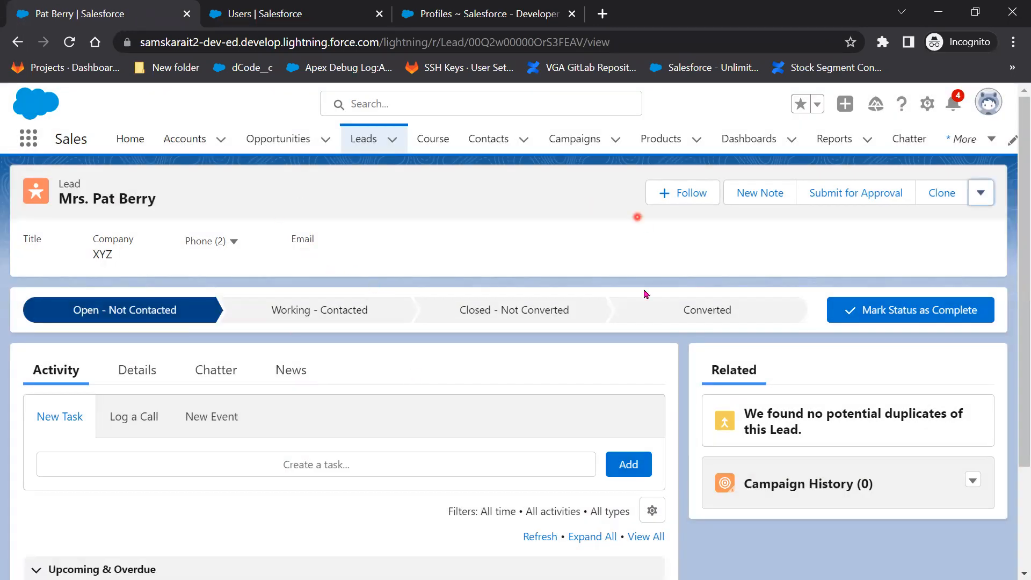
{"action": "left_click", "coordinate": [981, 194]}
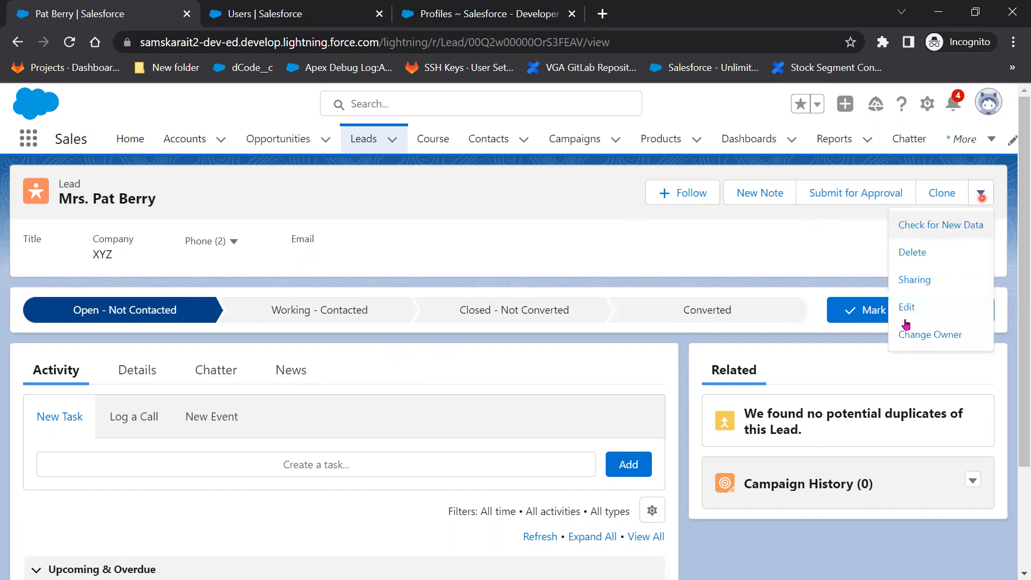
{"action": "left_click", "coordinate": [907, 308]}
{"action": "left_click", "coordinate": [291, 427]}
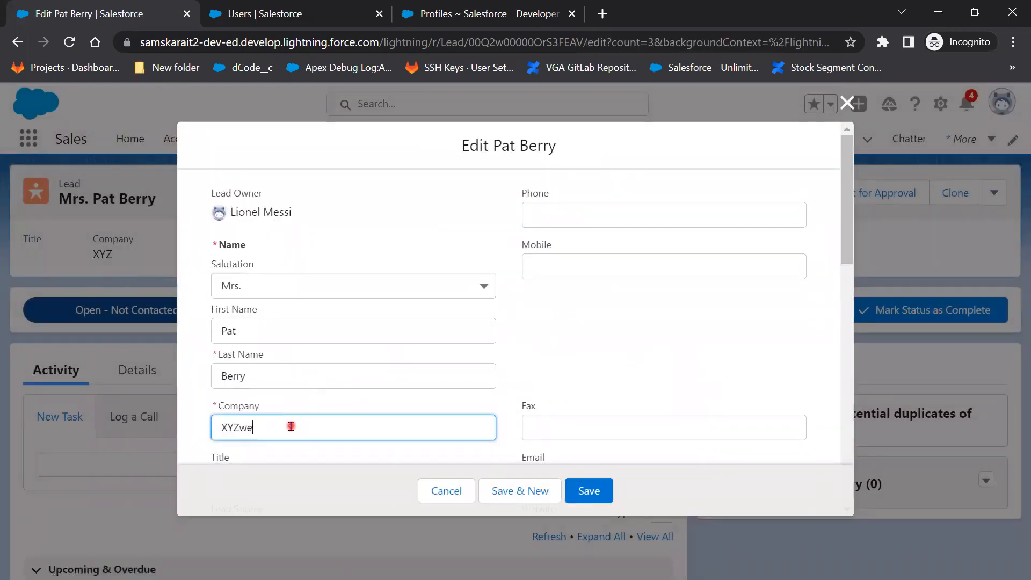
{"action": "left_click", "coordinate": [570, 489]}
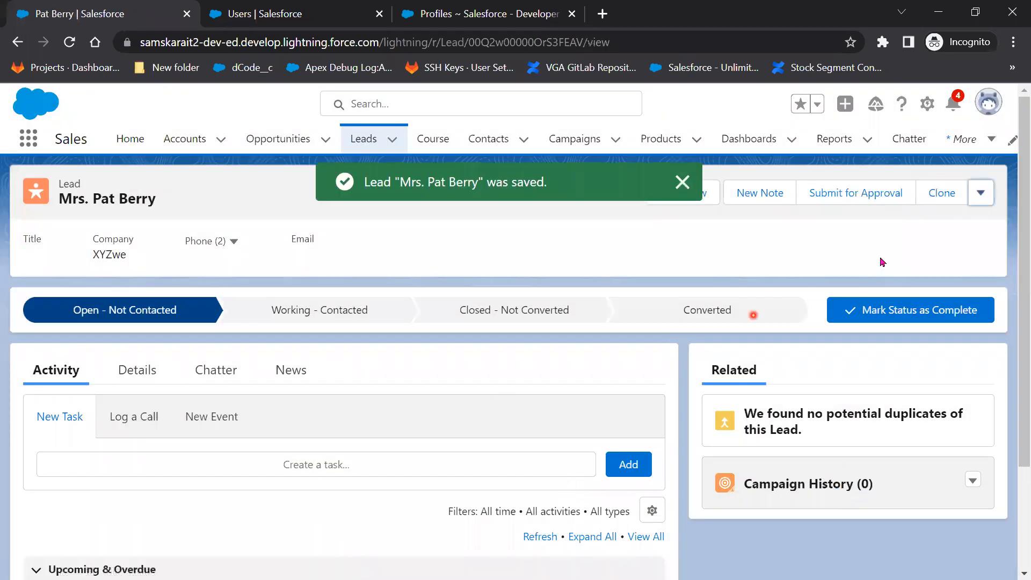
Cancel a Delete attempt on the lead, review its details, and return to the Leads list.
{"action": "left_click", "coordinate": [981, 194]}
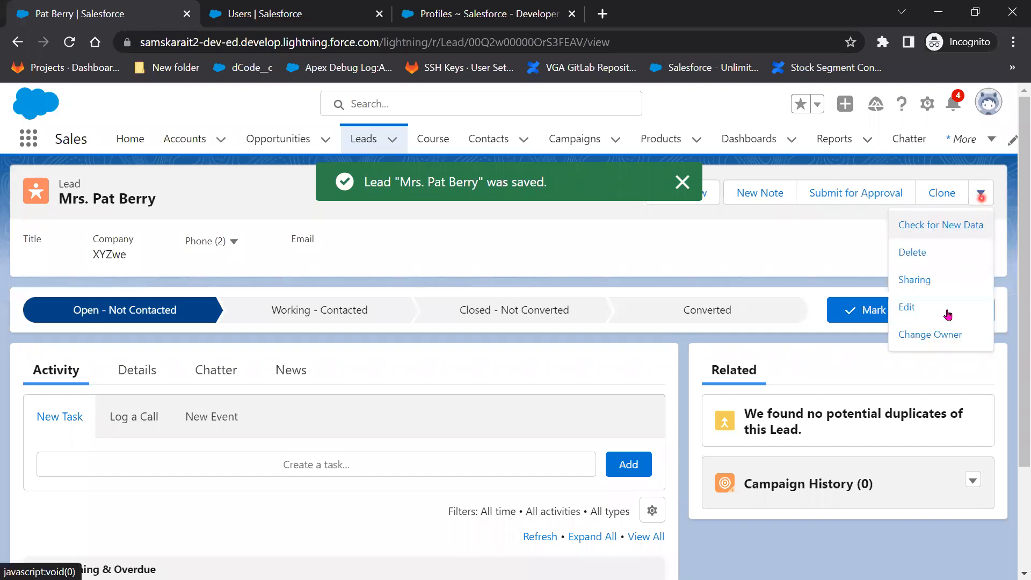
{"action": "left_click", "coordinate": [935, 257]}
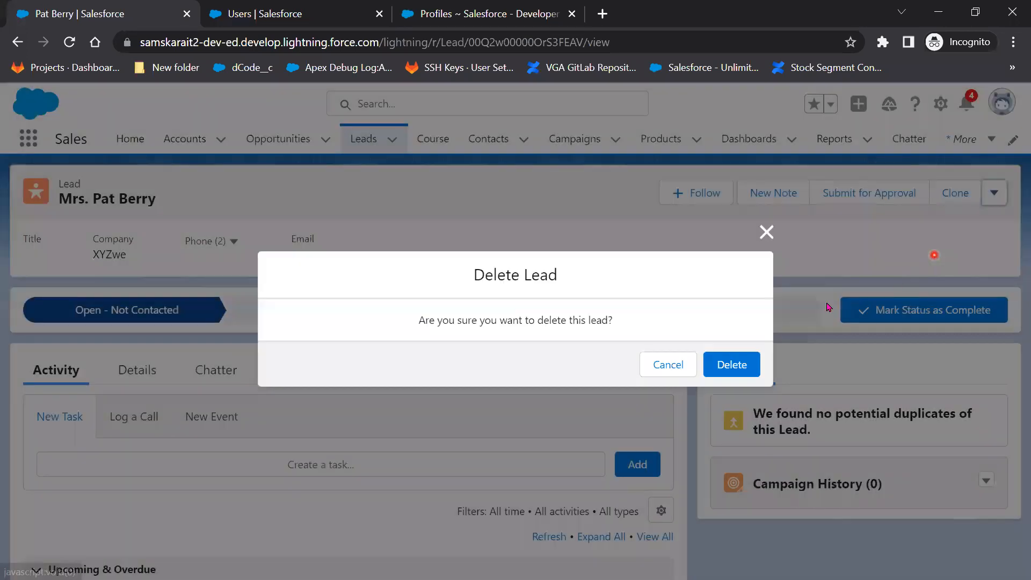
{"action": "left_click", "coordinate": [767, 232]}
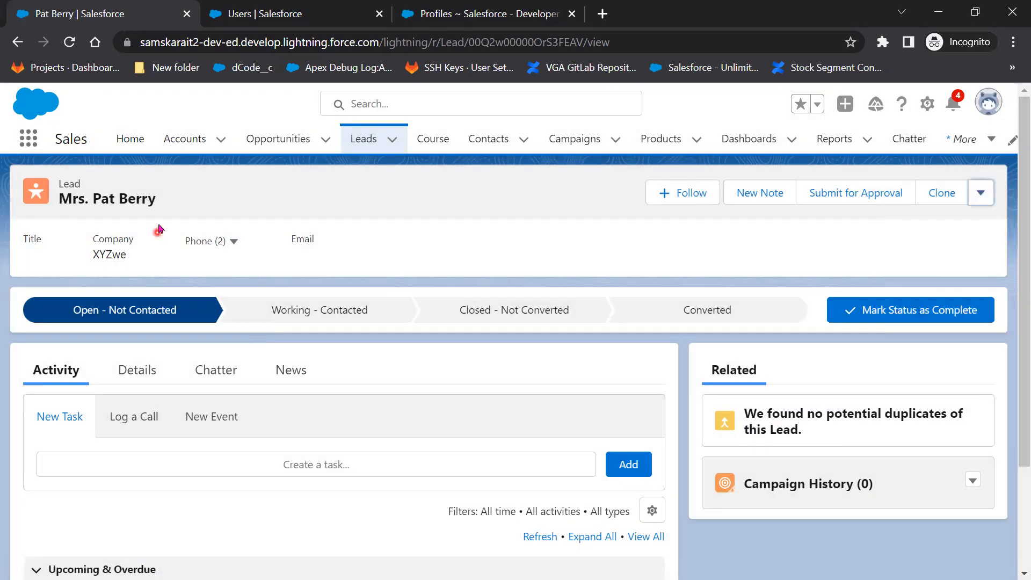
{"action": "left_click", "coordinate": [139, 371]}
{"action": "scroll", "coordinate": [233, 472], "scroll_direction": "down", "scroll_amount": 5}
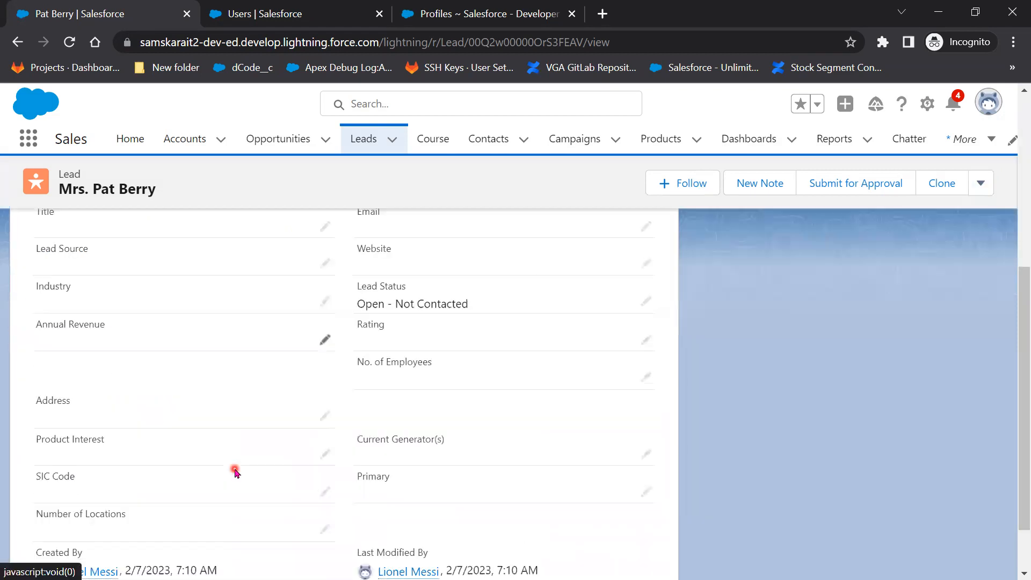
{"action": "scroll", "coordinate": [295, 493], "scroll_direction": "up", "scroll_amount": 5}
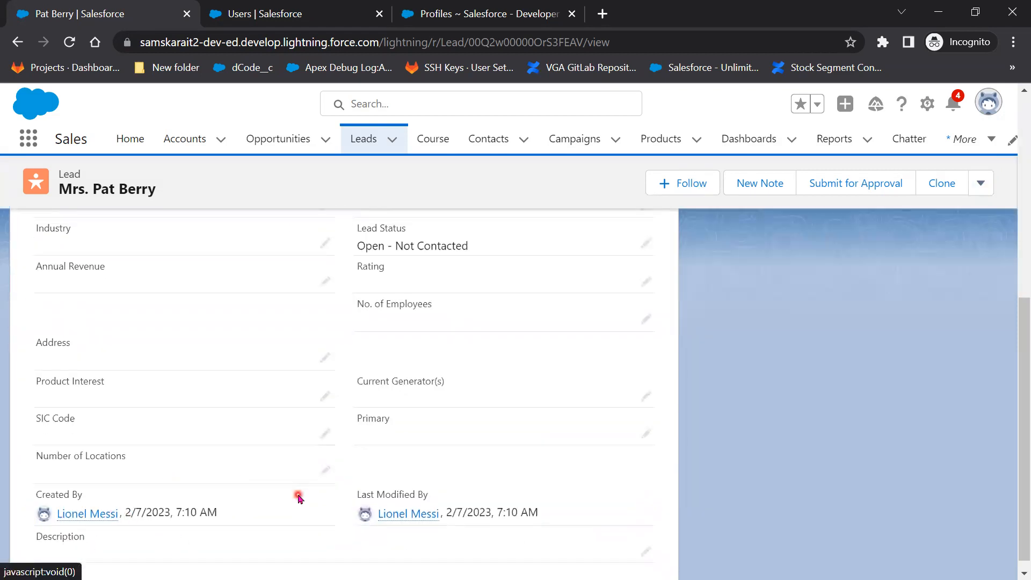
{"action": "left_click", "coordinate": [377, 136]}
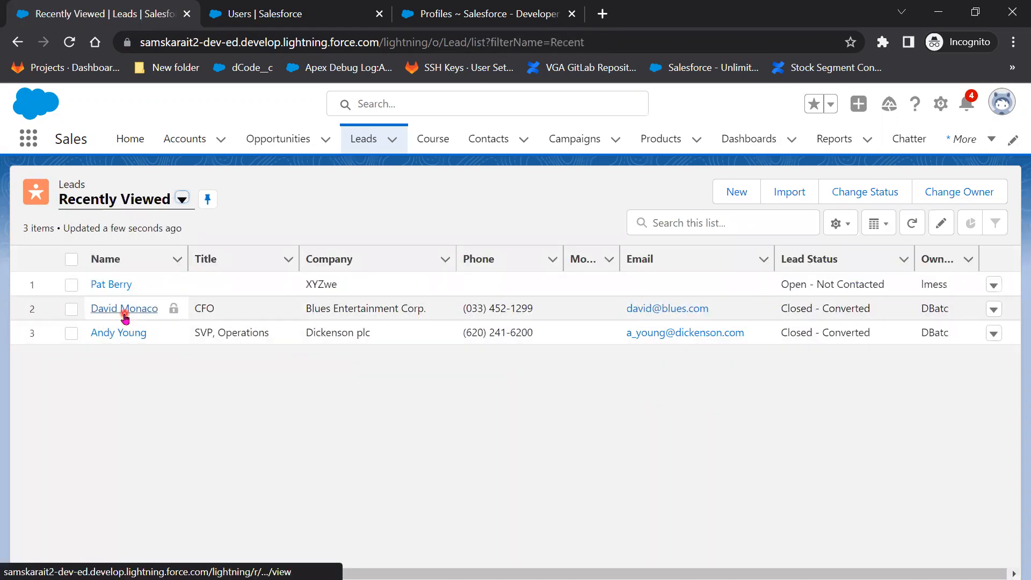
Open the Blues Entertainment Corp. lead and save an edited phone number.
{"action": "left_click", "coordinate": [125, 311]}
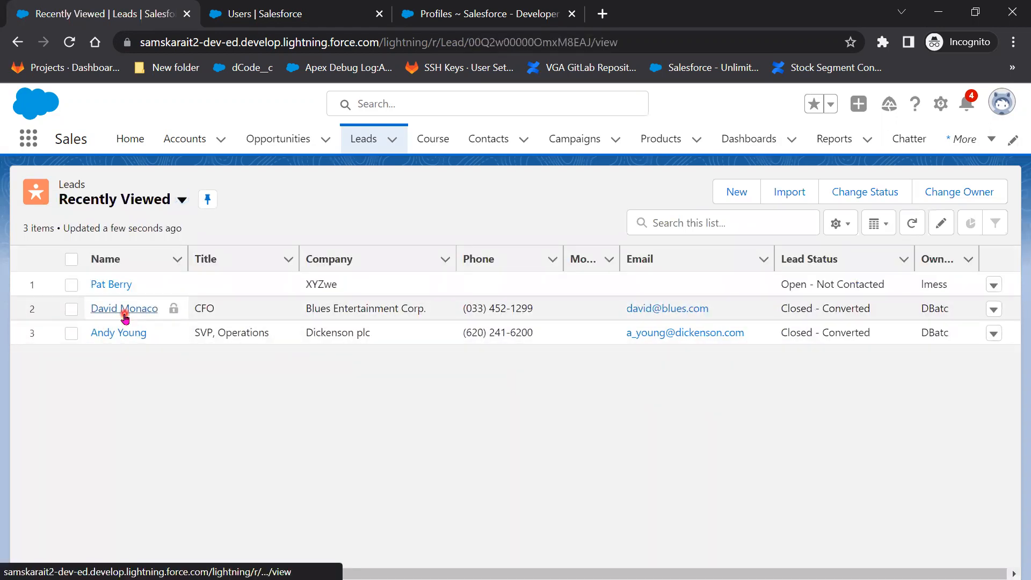
{"action": "left_click", "coordinate": [983, 194]}
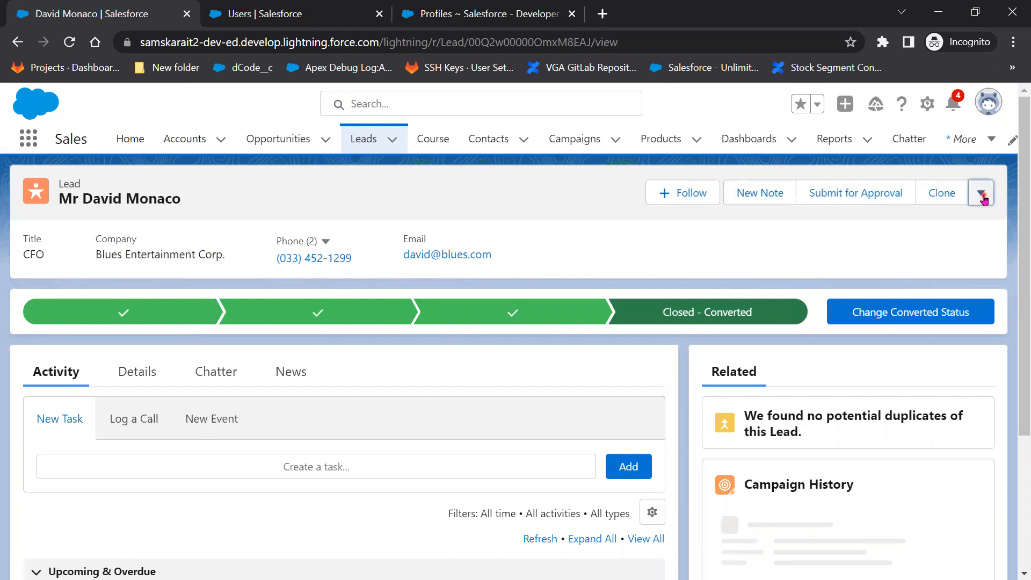
{"action": "left_click", "coordinate": [934, 290]}
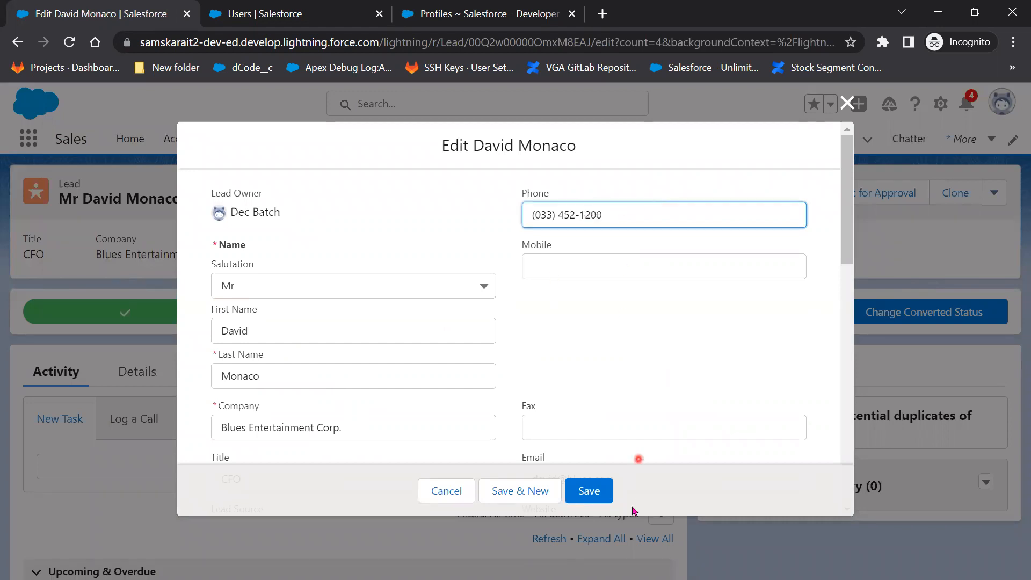
{"action": "left_click", "coordinate": [593, 492]}
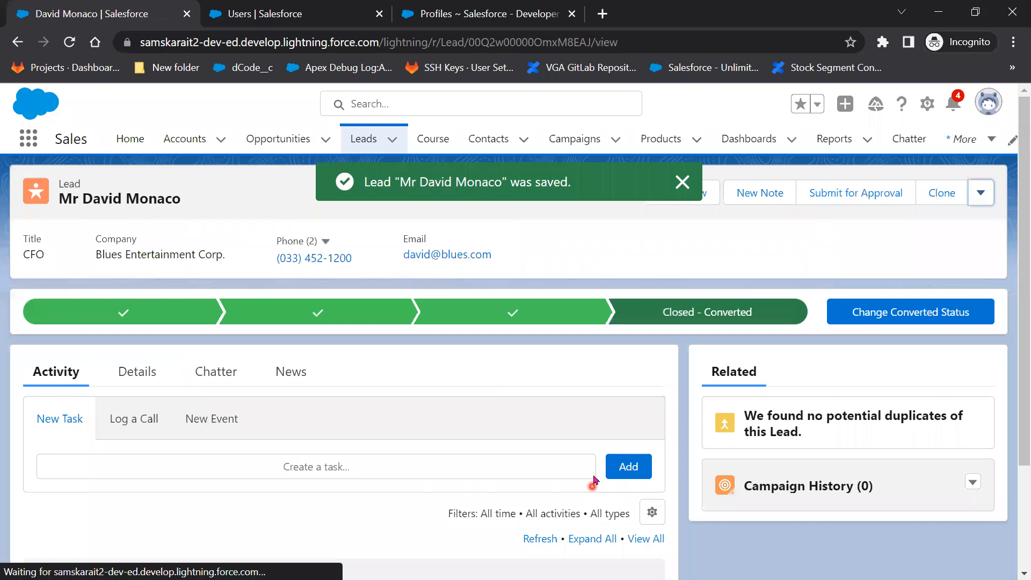
Delete the Blues Entertainment Corp. lead and confirm the deletion.
{"action": "left_click", "coordinate": [980, 194]}
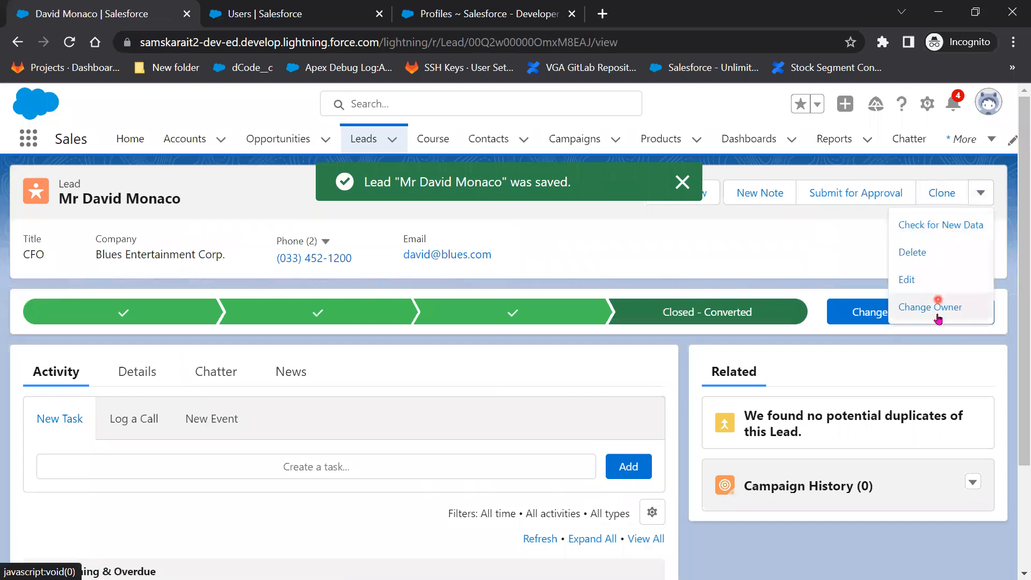
{"action": "left_click", "coordinate": [935, 261]}
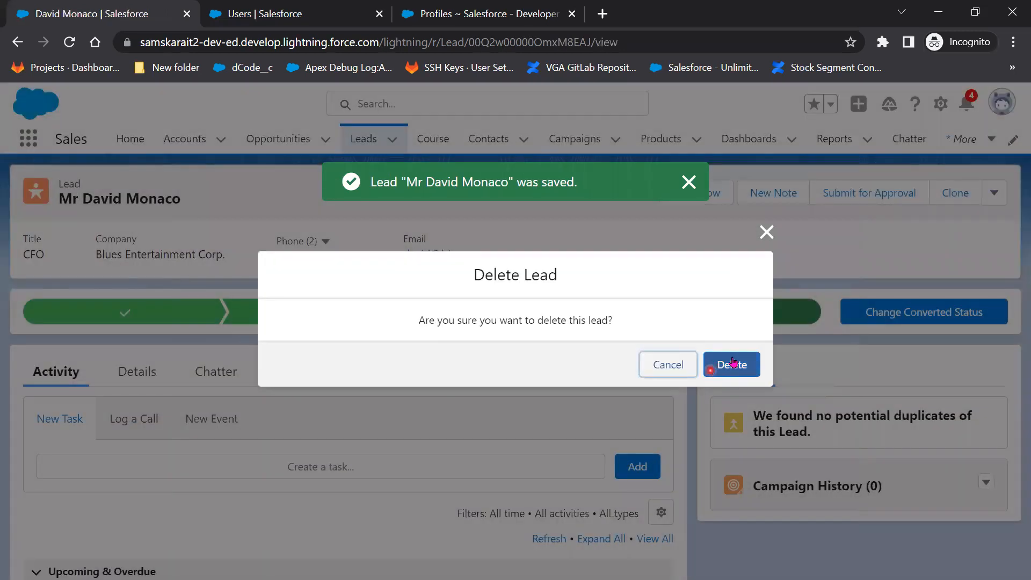
{"action": "left_click", "coordinate": [734, 364]}
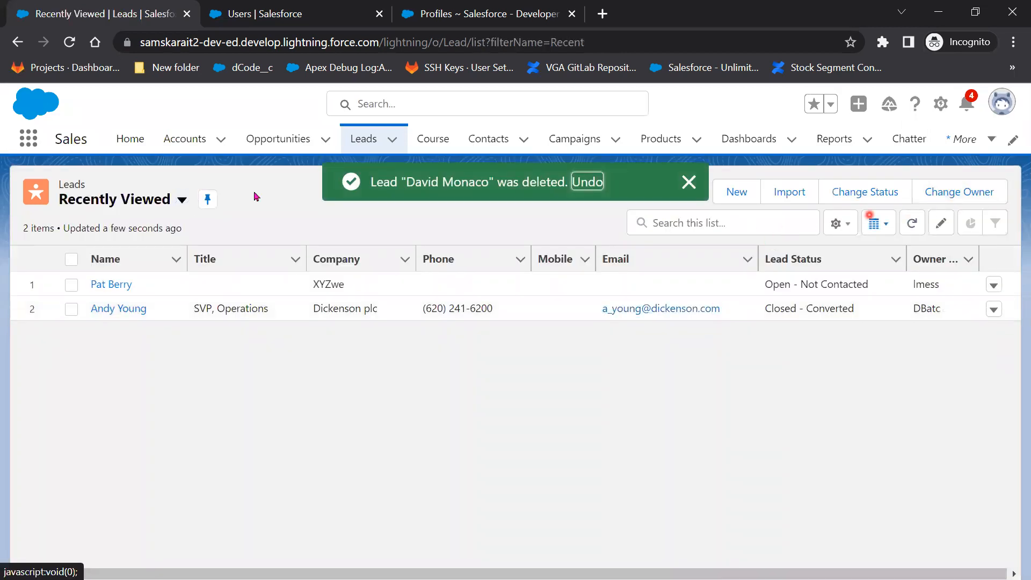
Change the Dickenson plc lead's owner to your own user.
{"action": "left_click", "coordinate": [121, 307]}
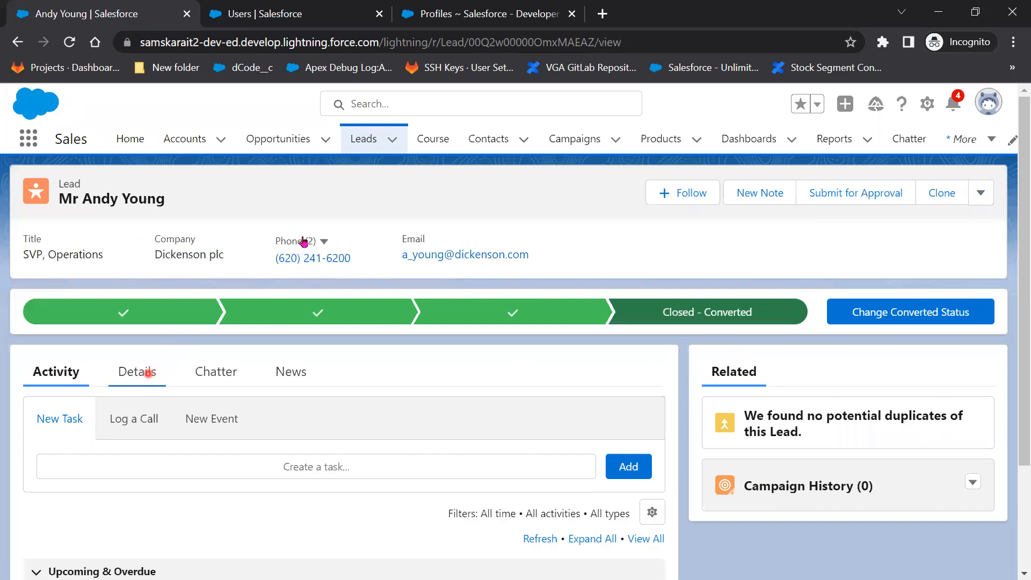
{"action": "left_click", "coordinate": [980, 200]}
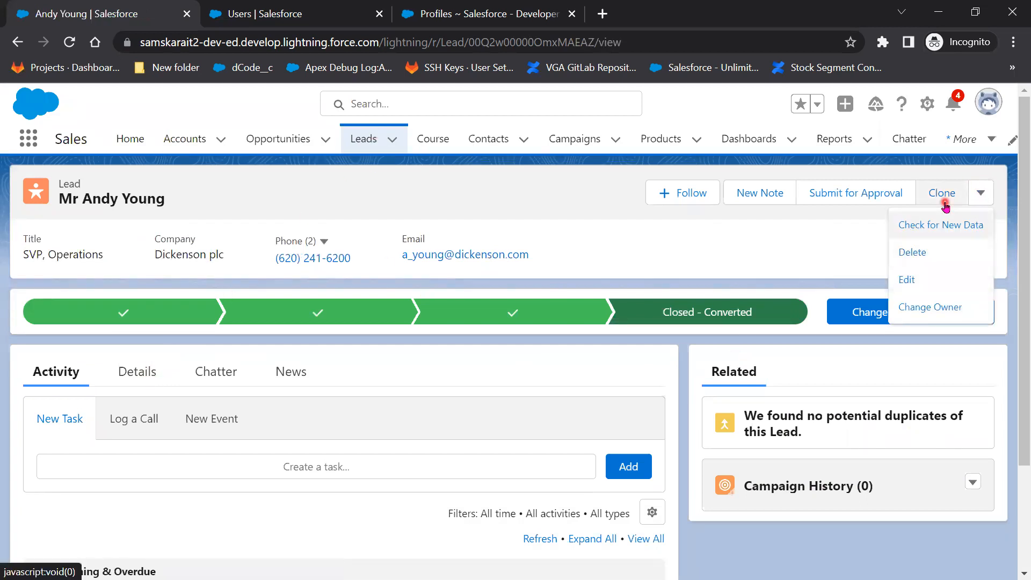
{"action": "left_click", "coordinate": [917, 320]}
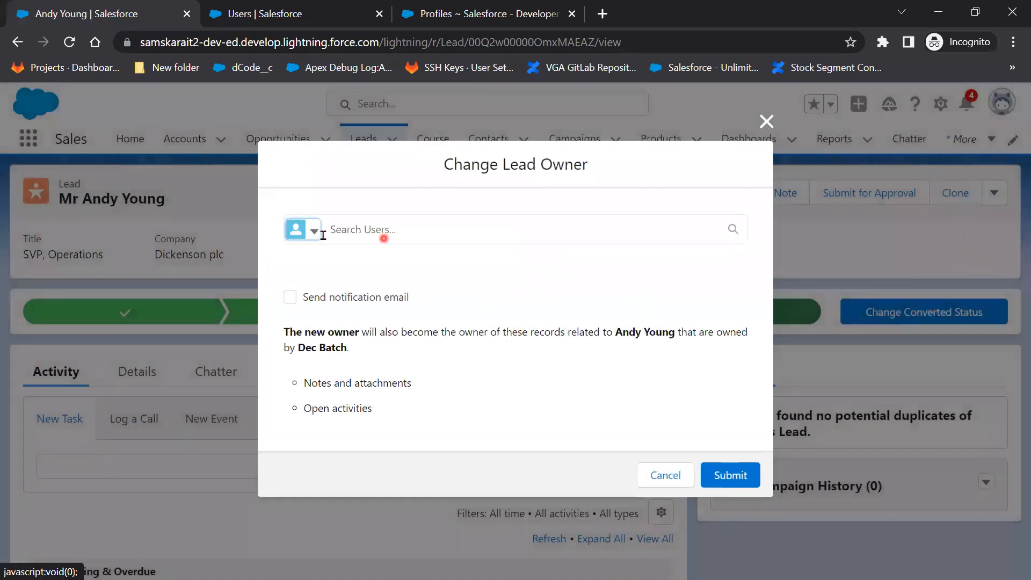
{"action": "left_click", "coordinate": [316, 232]}
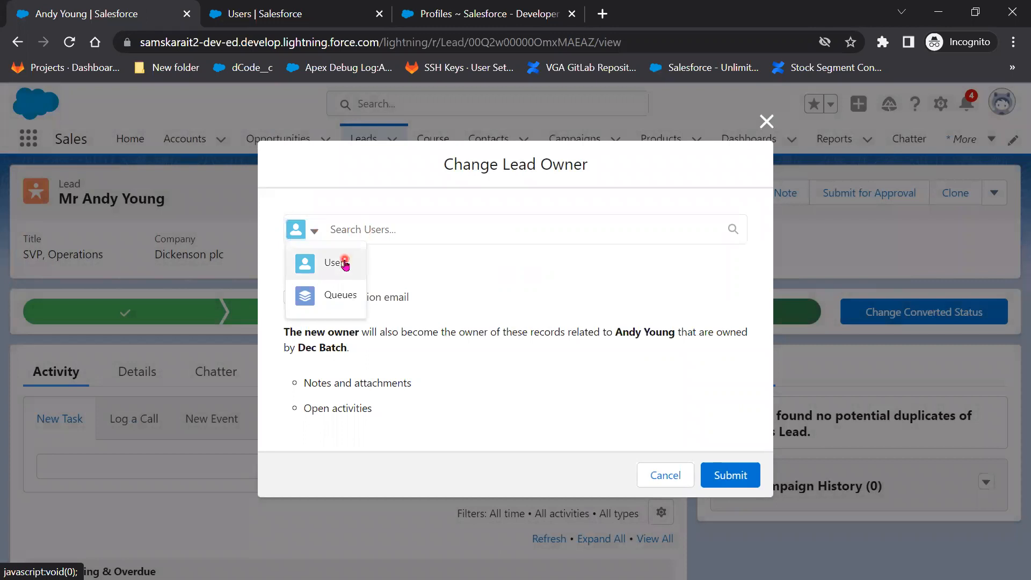
{"action": "left_click", "coordinate": [340, 261]}
{"action": "left_click", "coordinate": [380, 226]}
{"action": "left_click", "coordinate": [383, 271]}
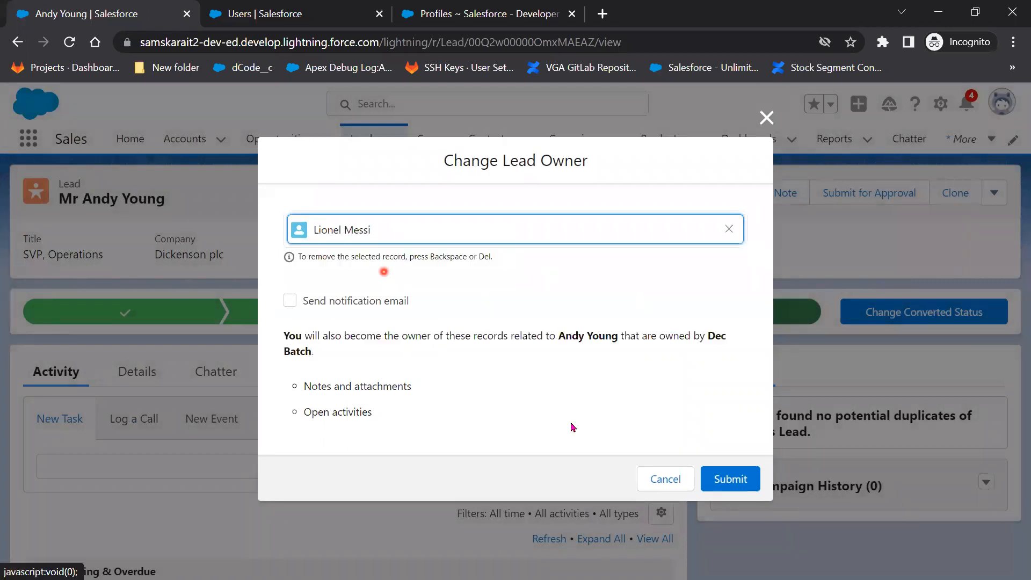
{"action": "left_click", "coordinate": [716, 471]}
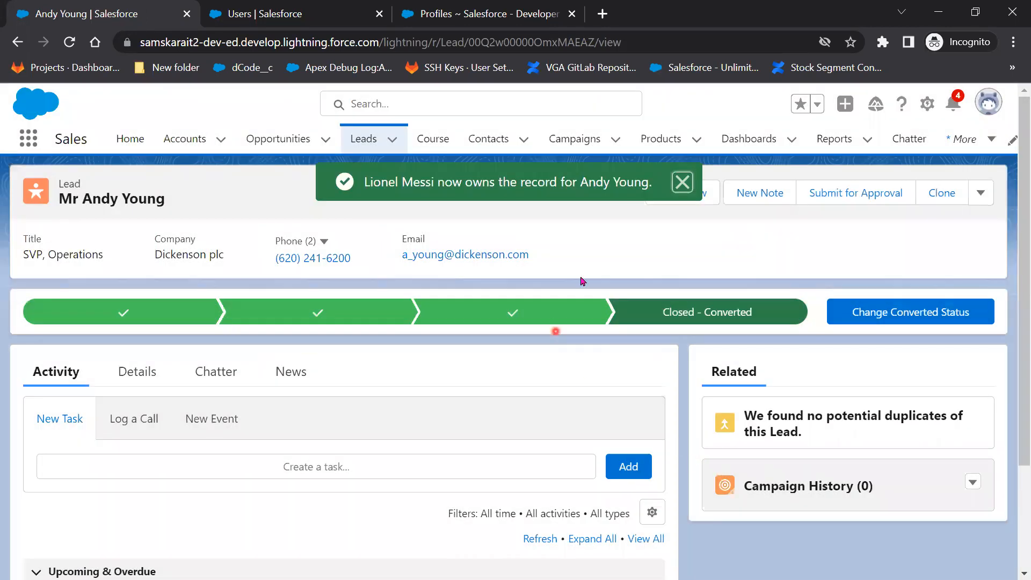
{"action": "left_click", "coordinate": [683, 182]}
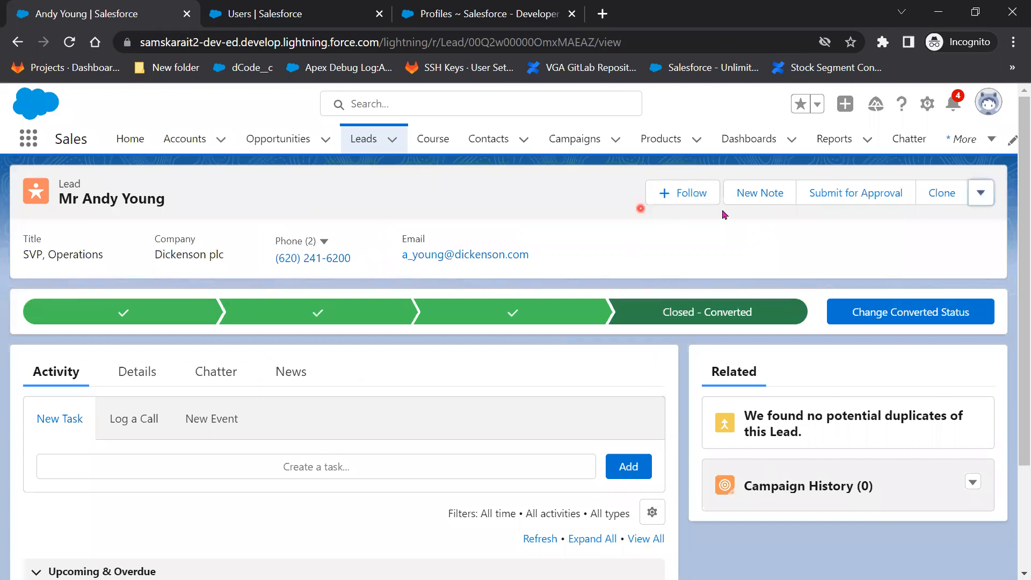
Cancel a Delete attempt on the Dickenson plc lead and return to the Leads list.
{"action": "left_click", "coordinate": [981, 194]}
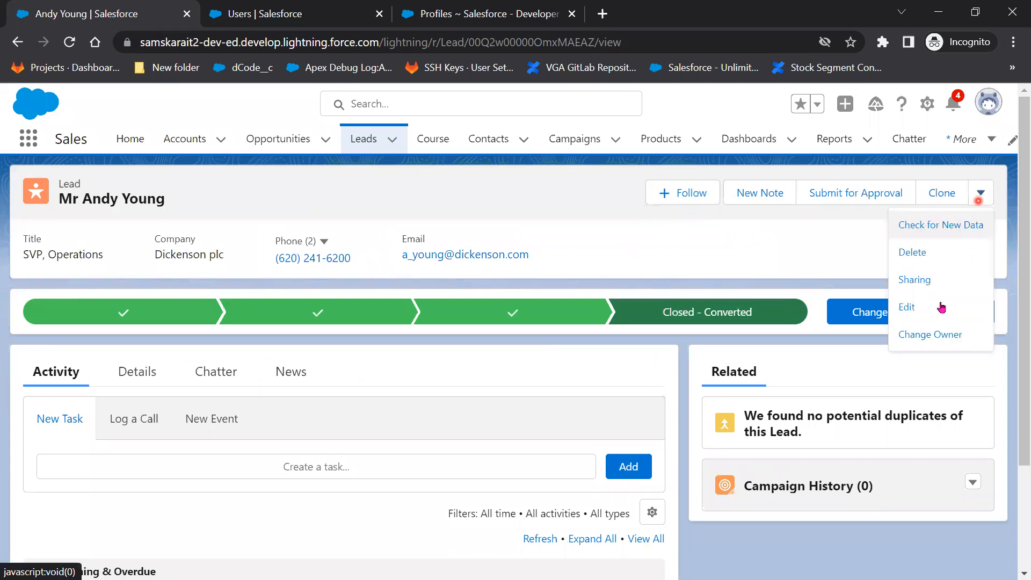
{"action": "left_click", "coordinate": [926, 261]}
{"action": "left_click", "coordinate": [764, 232]}
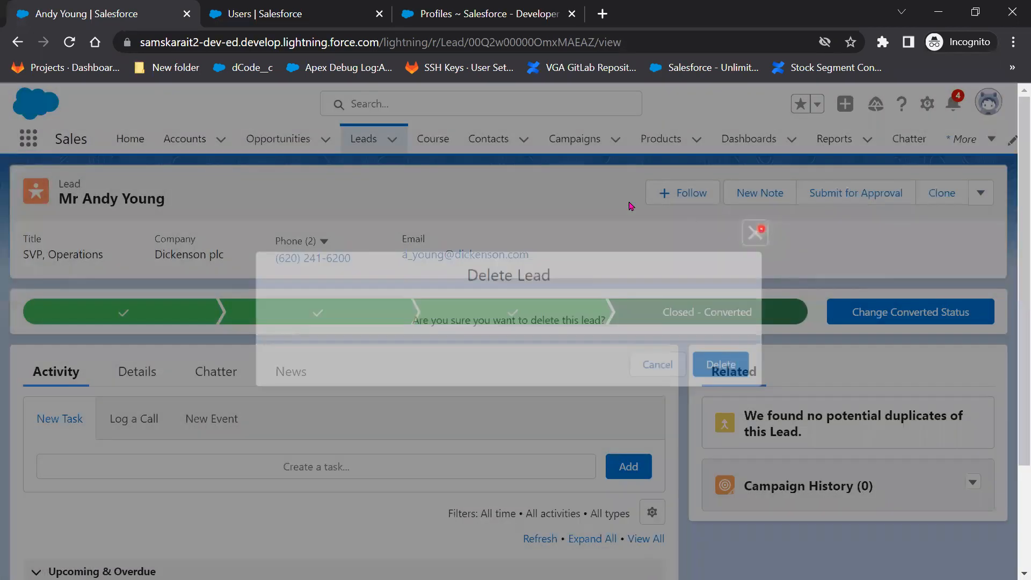
{"action": "left_click", "coordinate": [376, 141]}
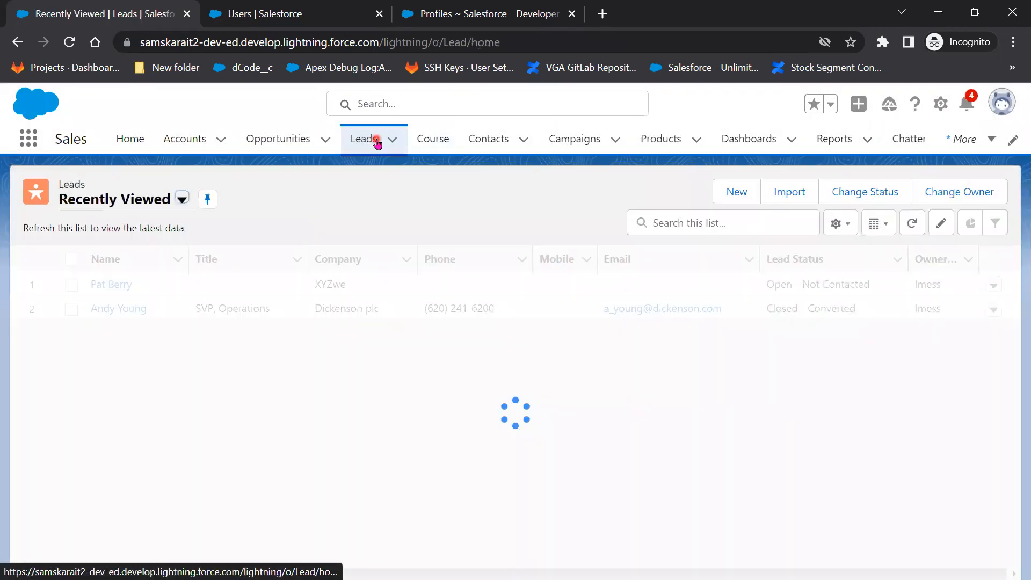
Open the Andy Young lead from All Open Leads and check its available actions.
{"action": "left_click", "coordinate": [182, 200]}
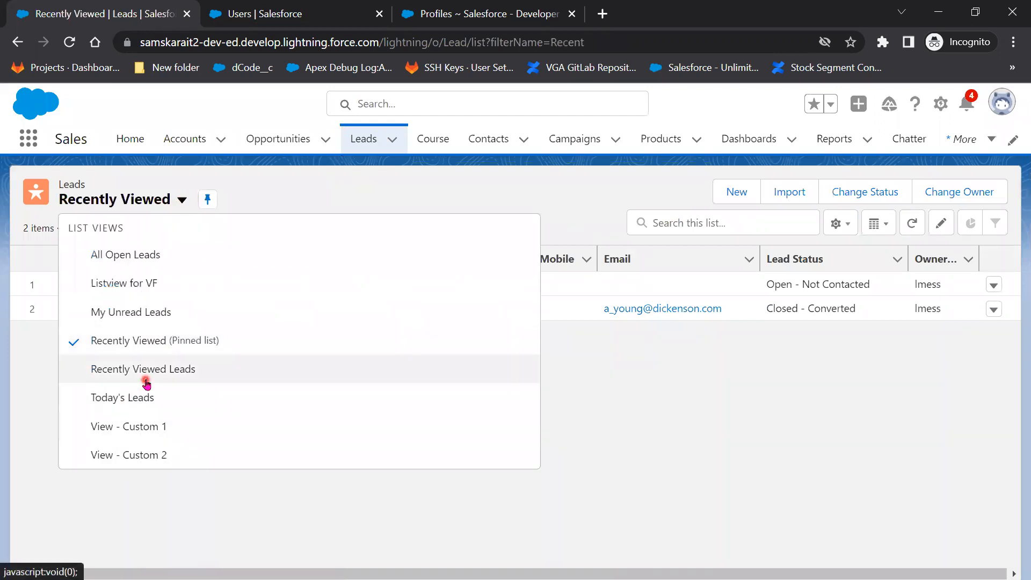
{"action": "left_click", "coordinate": [131, 257]}
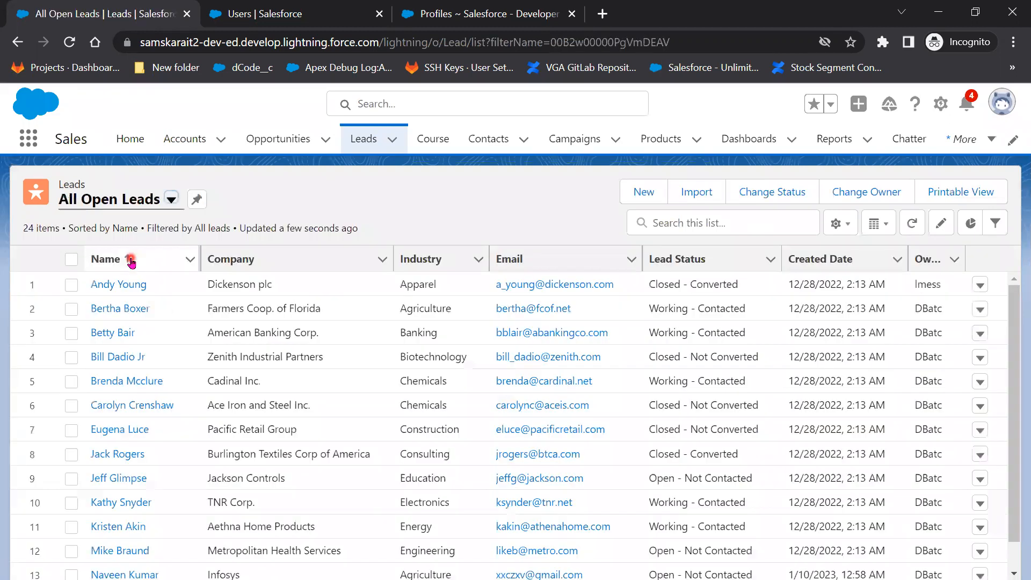
{"action": "left_click", "coordinate": [118, 290]}
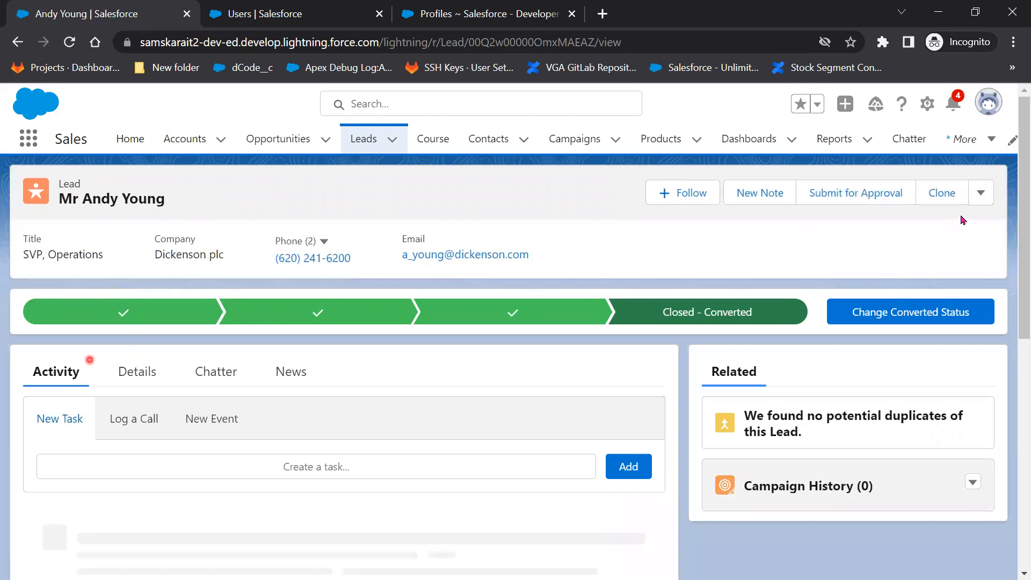
{"action": "left_click", "coordinate": [980, 193]}
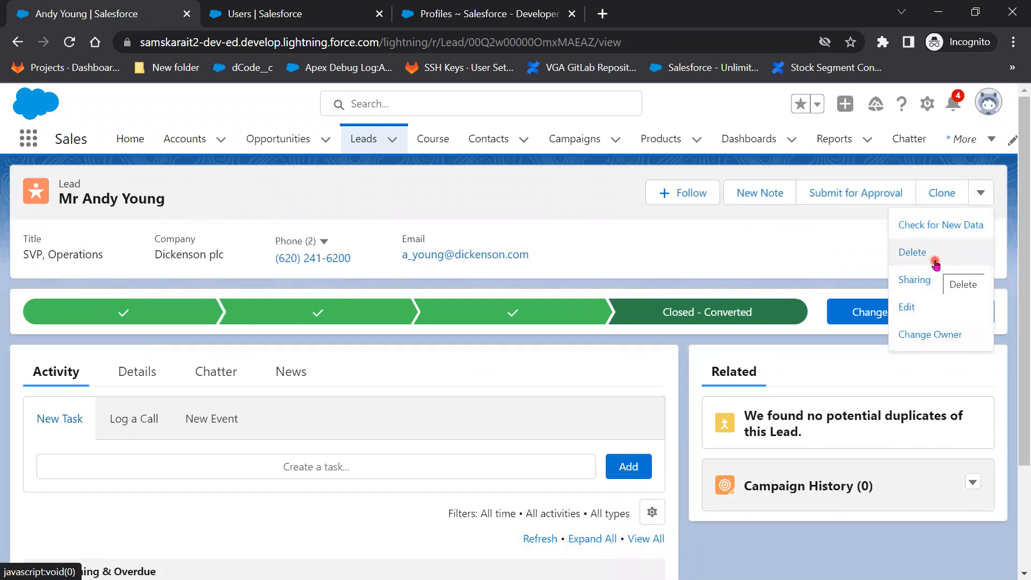
{"action": "left_click", "coordinate": [385, 142]}
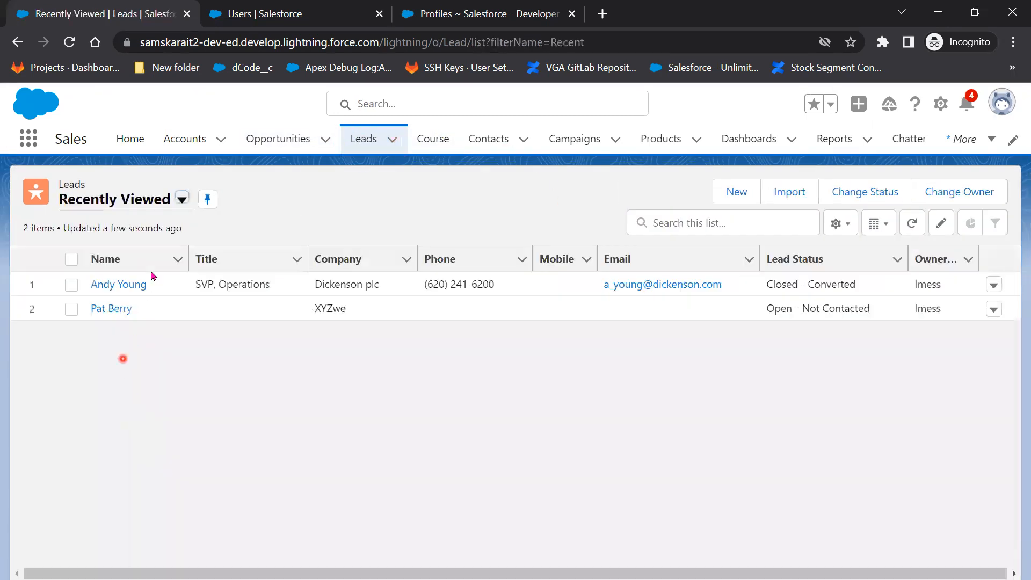
{"action": "left_click", "coordinate": [183, 200]}
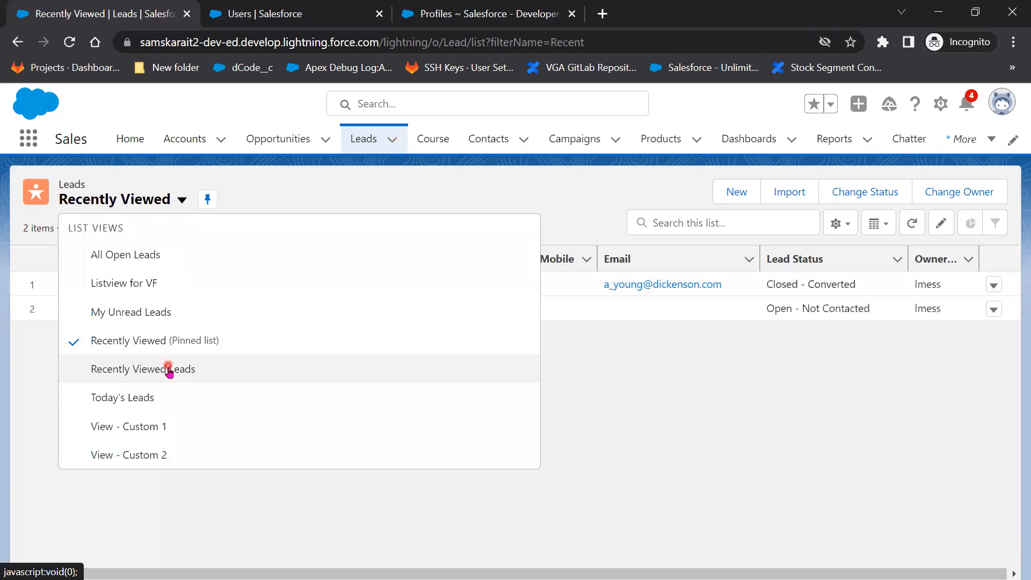
{"action": "left_click", "coordinate": [152, 257]}
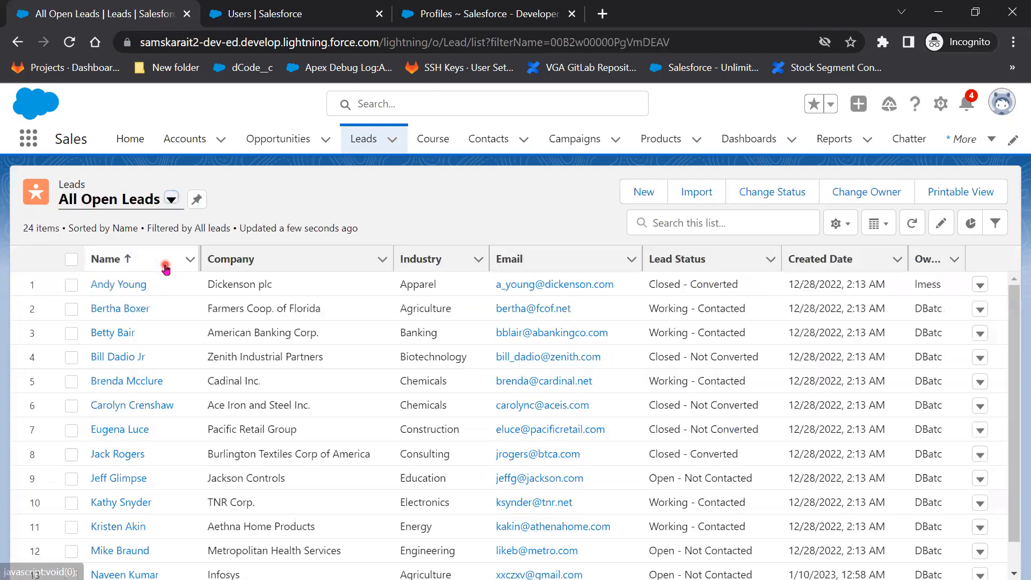
{"action": "left_click", "coordinate": [126, 480]}
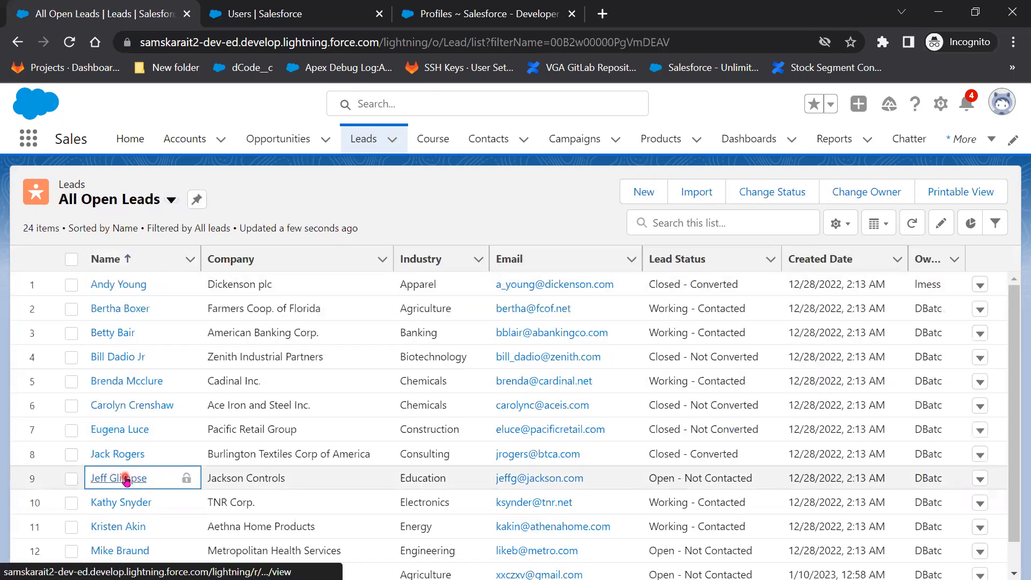
{"action": "left_click", "coordinate": [122, 478]}
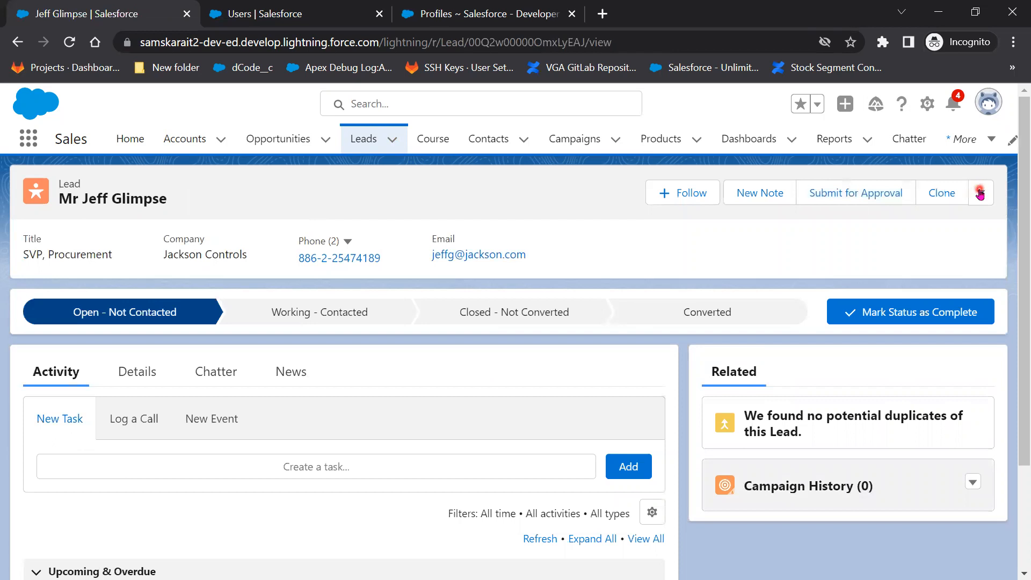
{"action": "left_click", "coordinate": [980, 194]}
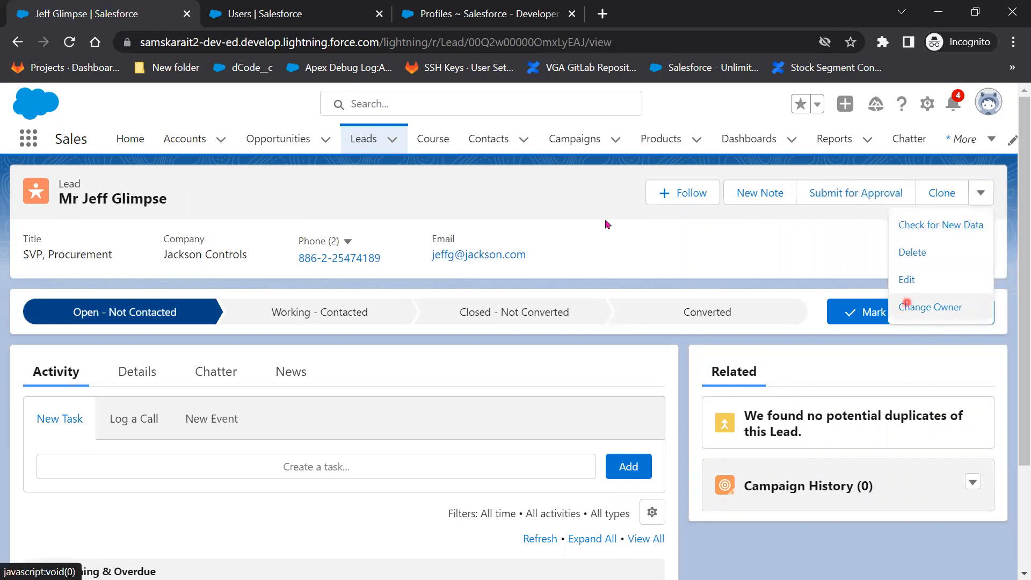
{"action": "left_click", "coordinate": [69, 45]}
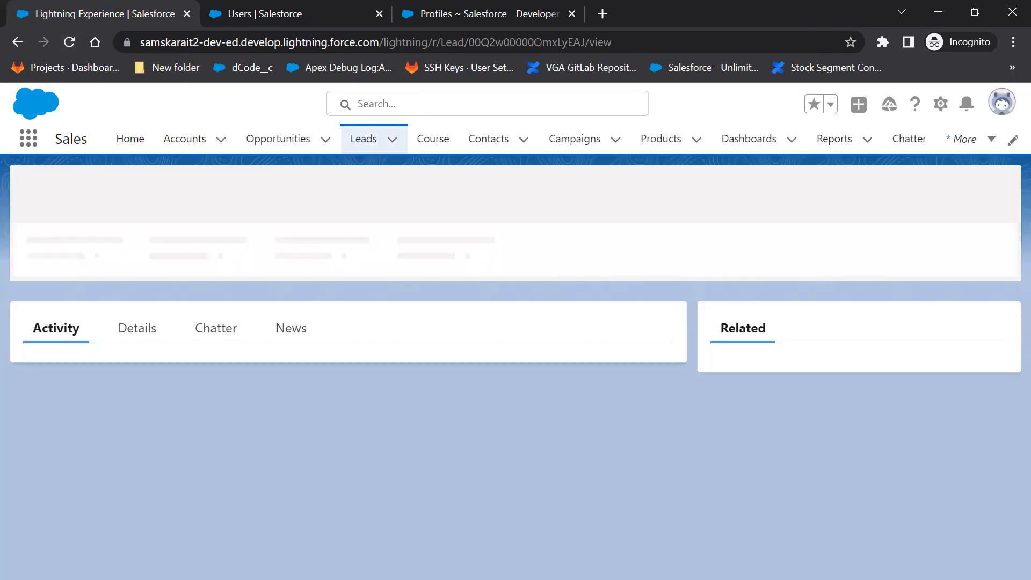
In the admin window, open the TATA Sales Admin profile for editing and scroll through its permissions.
{"action": "key", "text": "alt+Tab"}
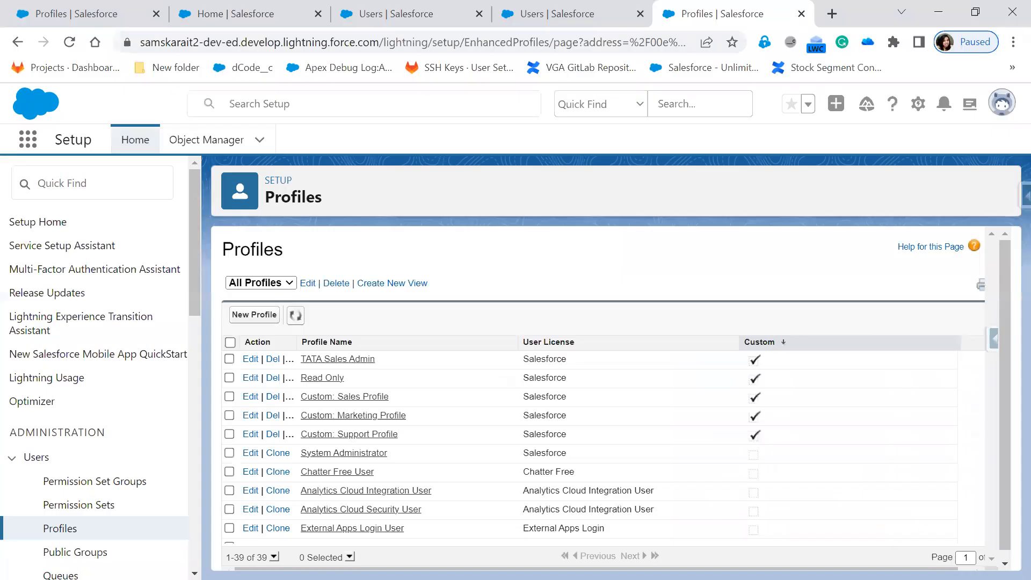
{"action": "left_click", "coordinate": [250, 359]}
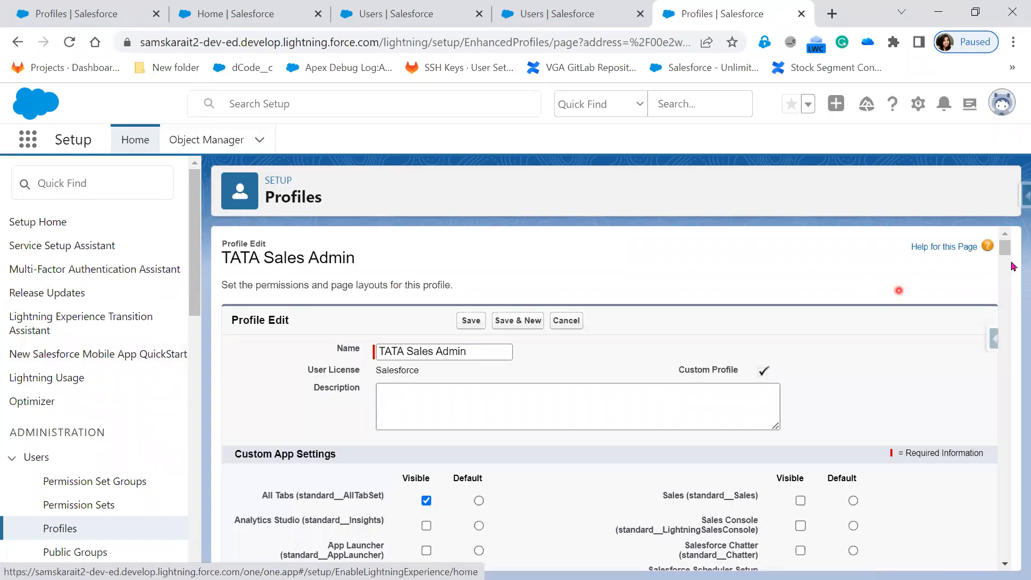
{"action": "left_click_drag", "start_coordinate": [1008, 251], "coordinate": [1017, 551]}
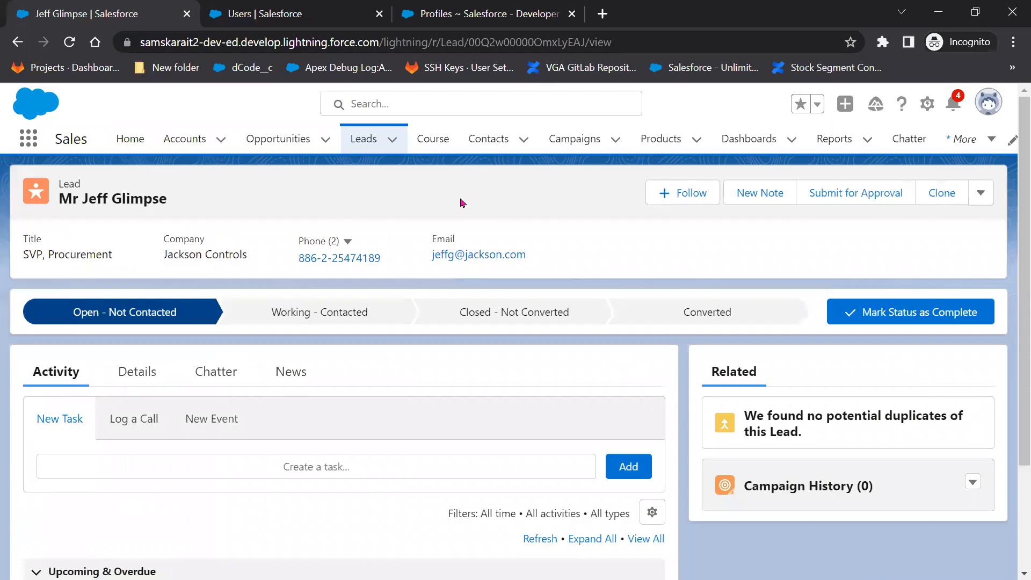
Reload the lead to apply the profile changes and recheck its available actions.
{"action": "left_click", "coordinate": [63, 50]}
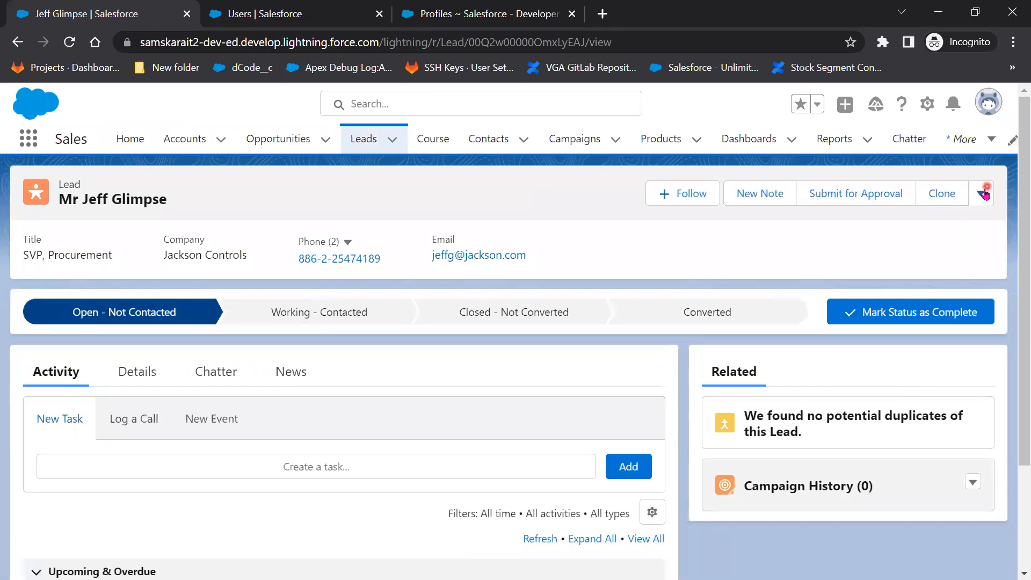
{"action": "left_click", "coordinate": [983, 195]}
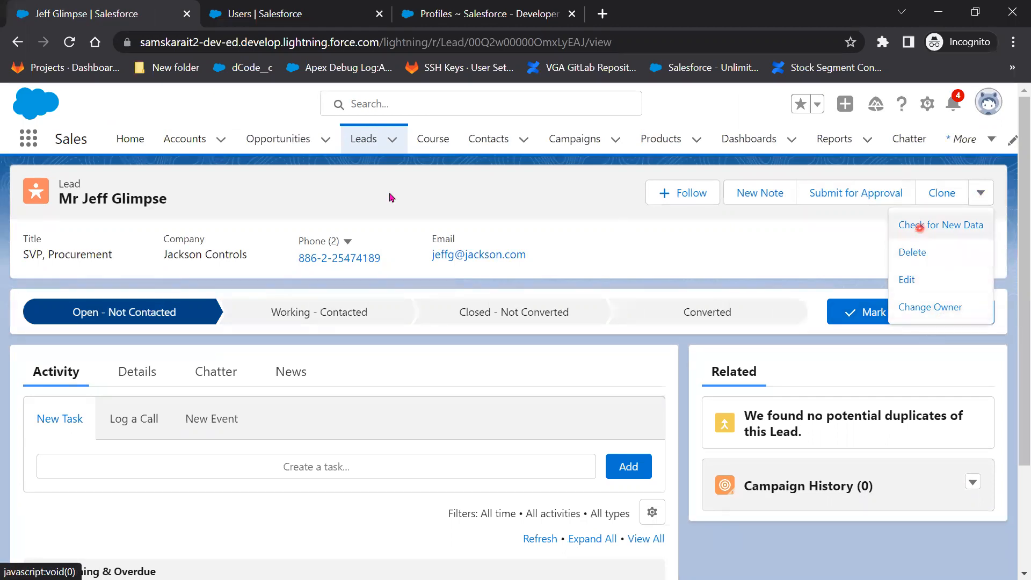
{"action": "left_click", "coordinate": [355, 138]}
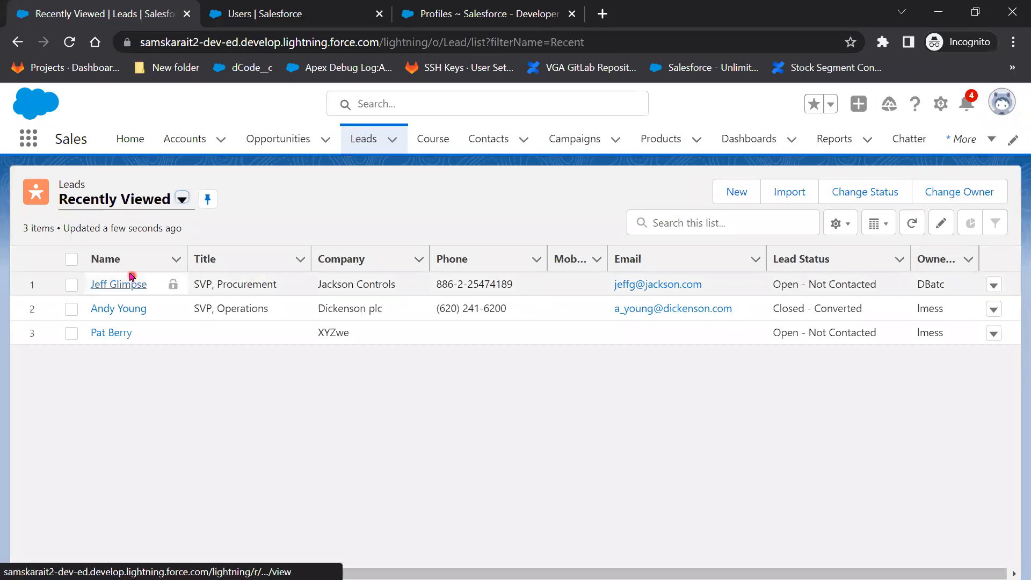
{"action": "left_click", "coordinate": [119, 285]}
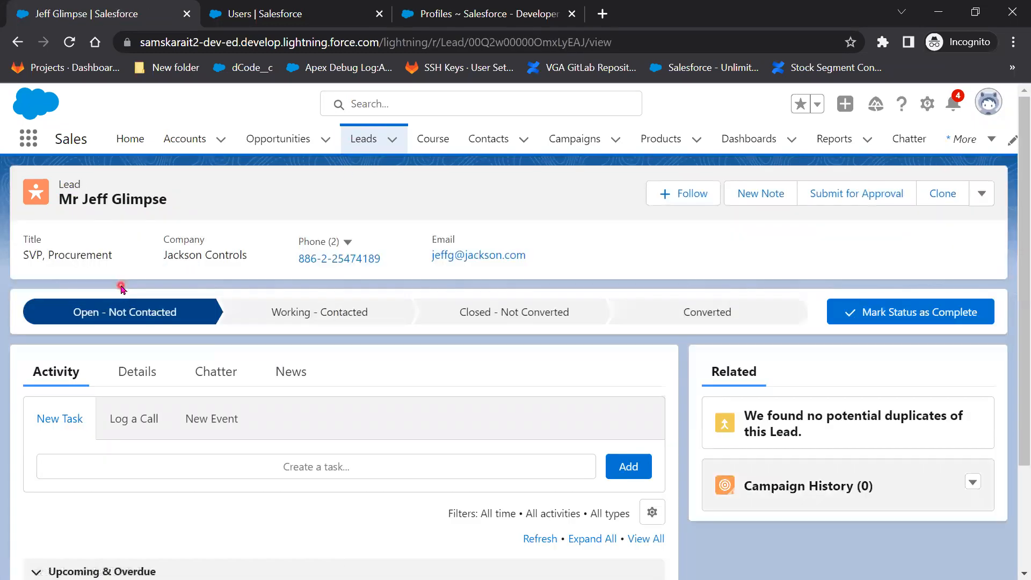
{"action": "left_click", "coordinate": [980, 197]}
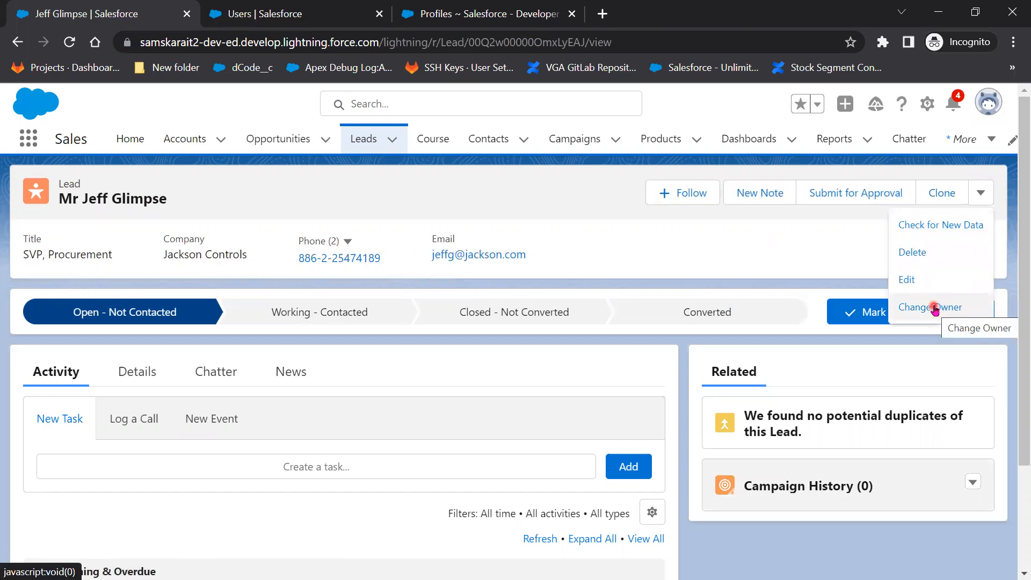
{"action": "left_click", "coordinate": [920, 251]}
{"action": "left_click", "coordinate": [727, 367]}
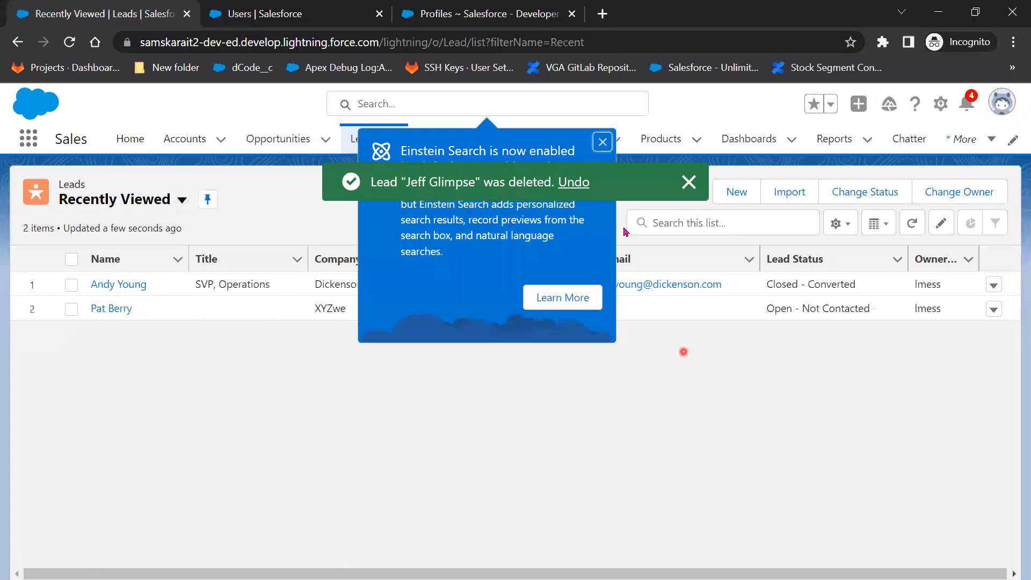
{"action": "left_click", "coordinate": [602, 143]}
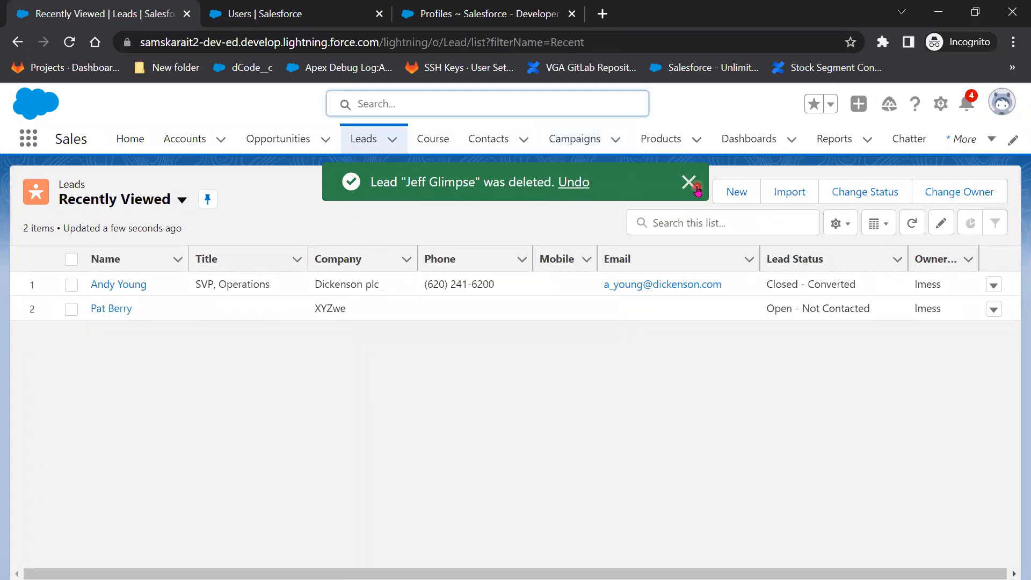
{"action": "left_click", "coordinate": [694, 188]}
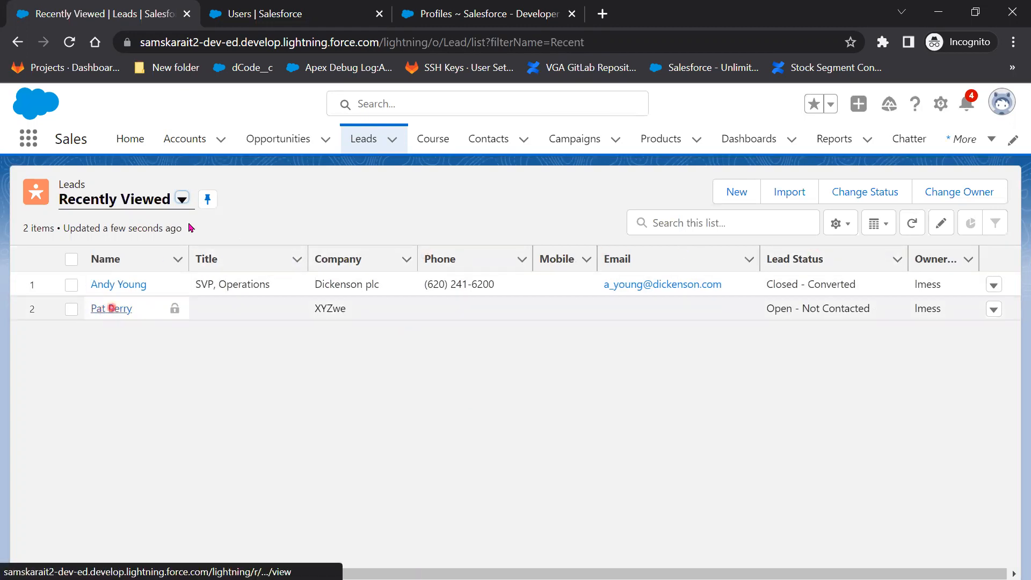
Clone the Eugena Luce lead from All Open Leads, appending 12 to first and last names, and save.
{"action": "left_click", "coordinate": [182, 199]}
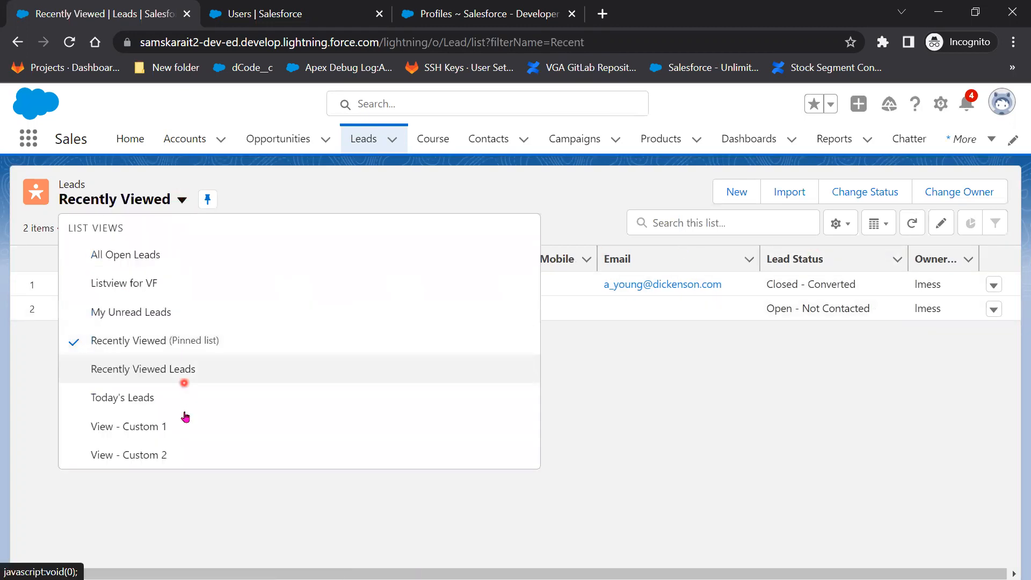
{"action": "left_click", "coordinate": [156, 254]}
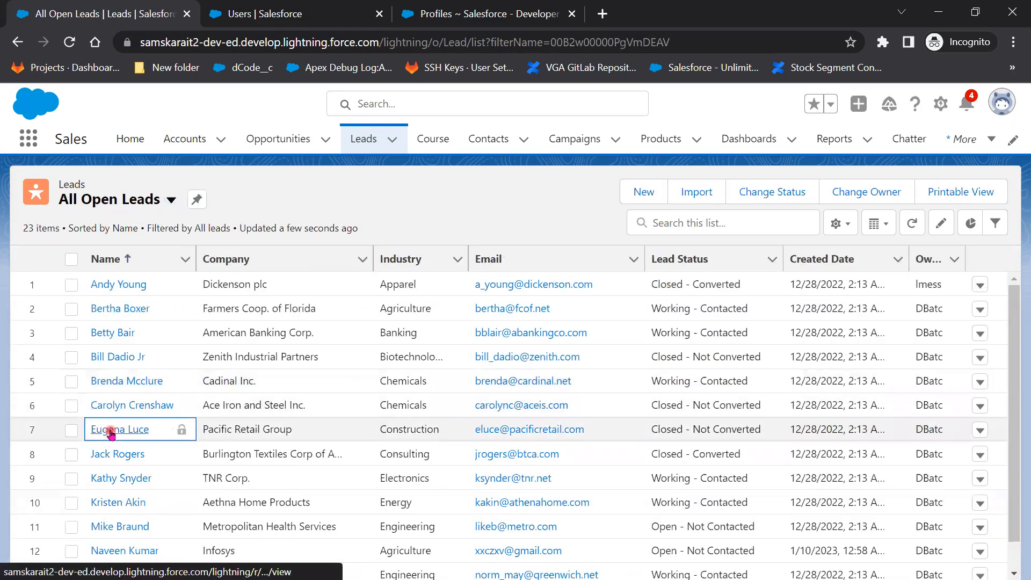
{"action": "left_click", "coordinate": [110, 430]}
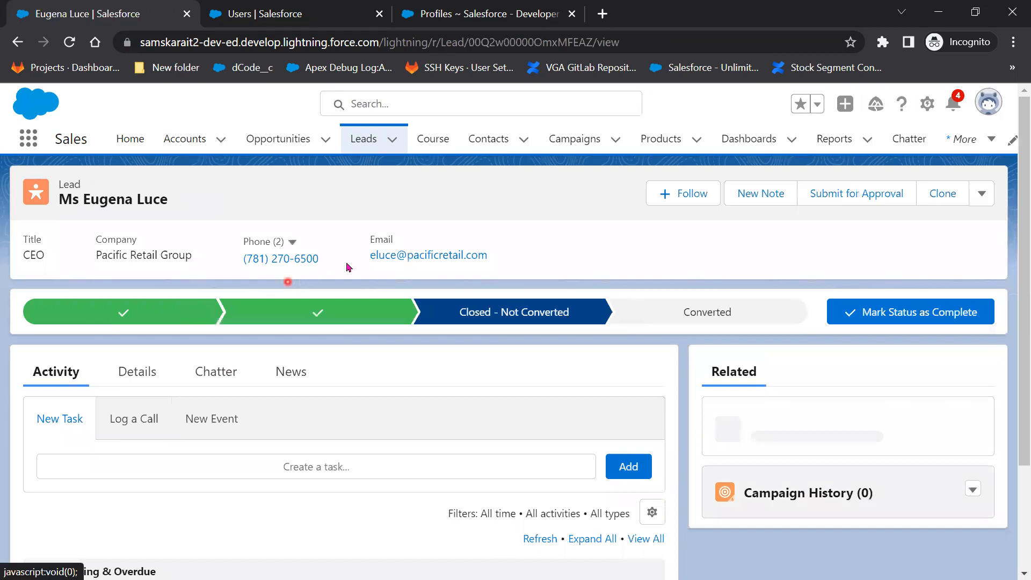
{"action": "left_click", "coordinate": [944, 196]}
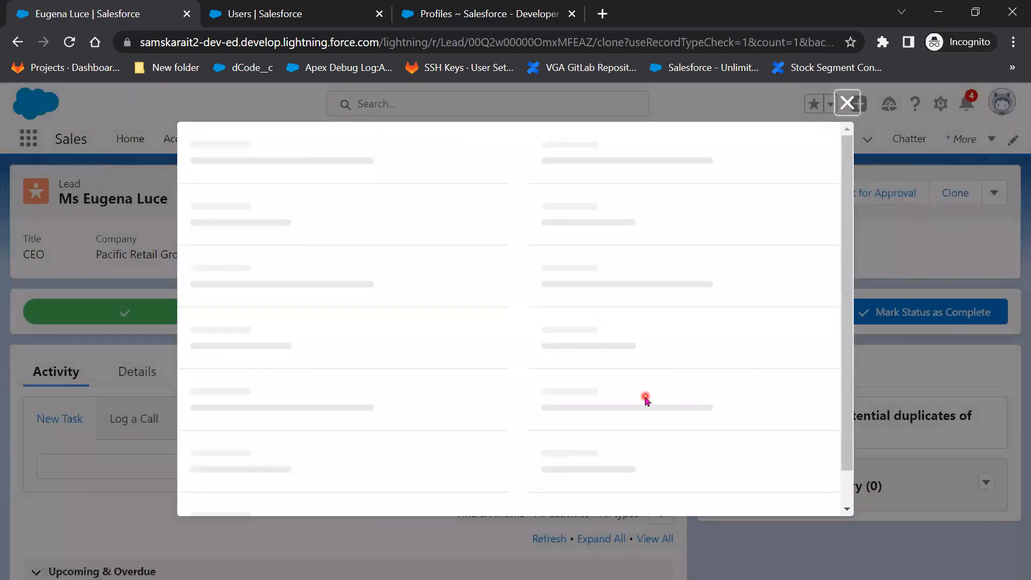
{"action": "left_click", "coordinate": [300, 359]}
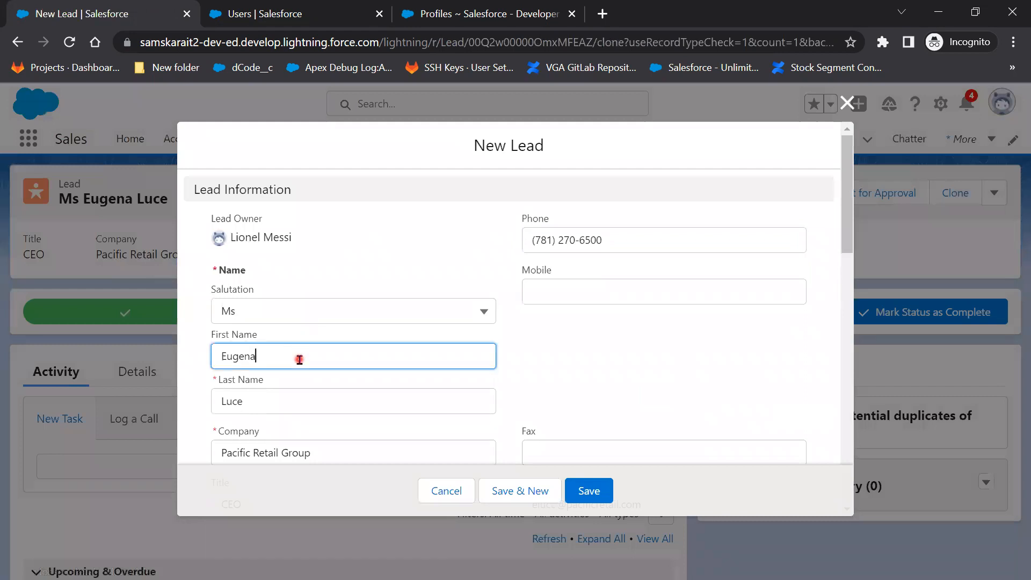
{"action": "type", "text": "12"}
{"action": "left_click", "coordinate": [591, 491]}
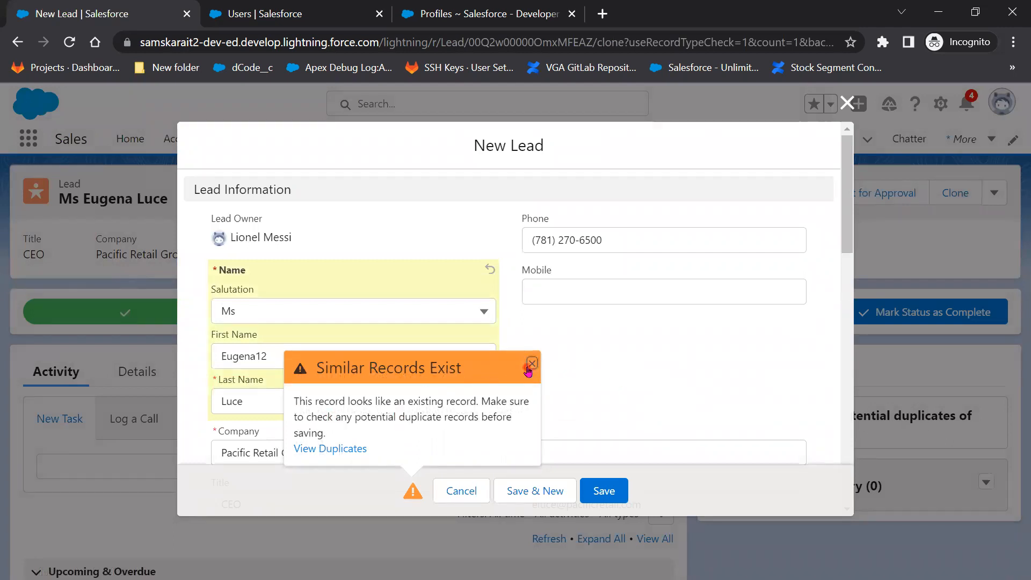
{"action": "left_click", "coordinate": [240, 403]}
{"action": "type", "text": "12"}
{"action": "left_click", "coordinate": [597, 495]}
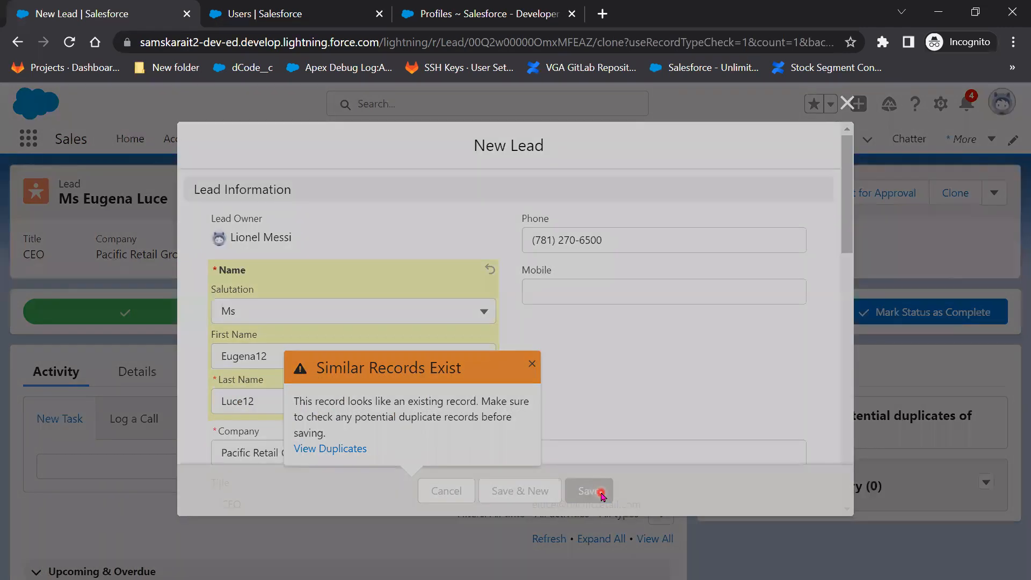
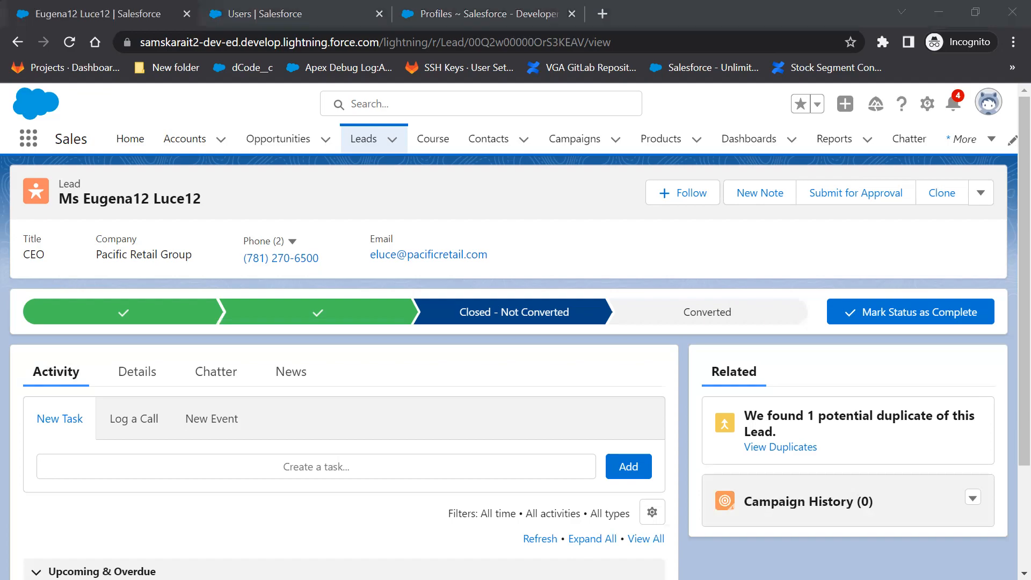
Switch from the incognito lead window to the Chrome window showing Setup > Profiles.
{"action": "key", "text": "alt+Tab"}
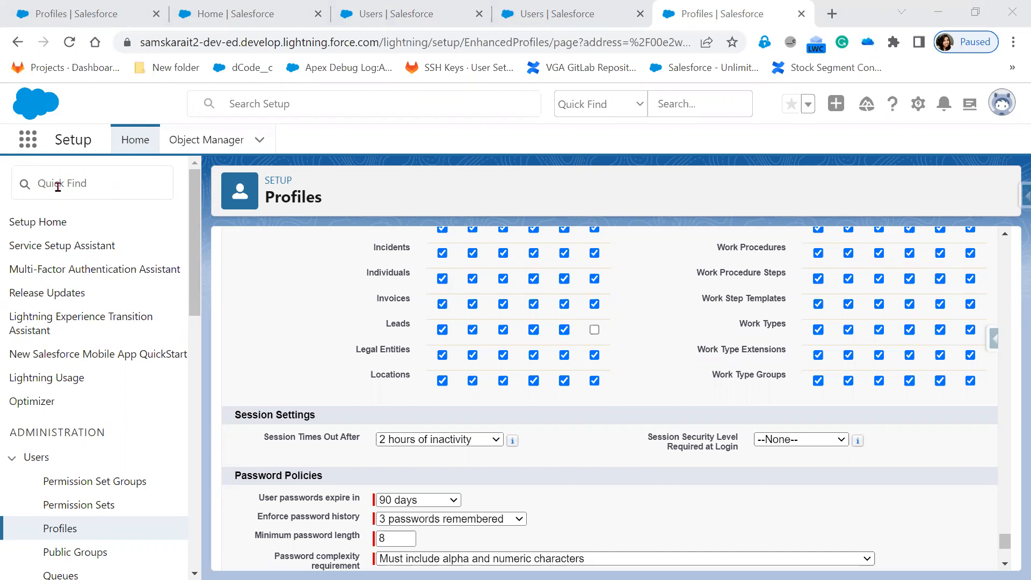
Scroll up to the Standard Object Permissions header and show the Modify All info tooltip.
{"action": "scroll", "coordinate": [652, 418], "scroll_direction": "up", "scroll_amount": 15}
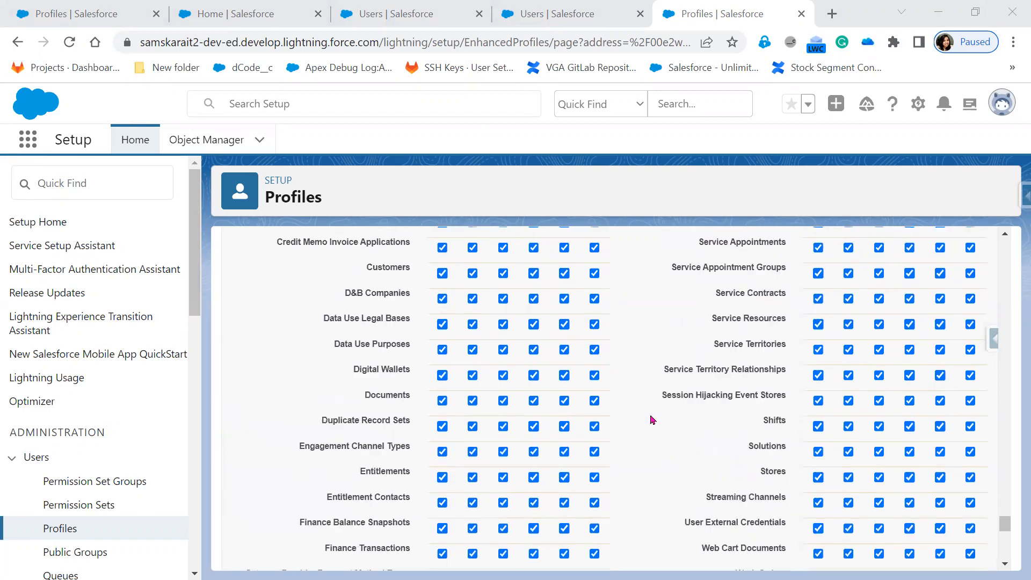
{"action": "scroll", "coordinate": [653, 419], "scroll_direction": "up", "scroll_amount": 20}
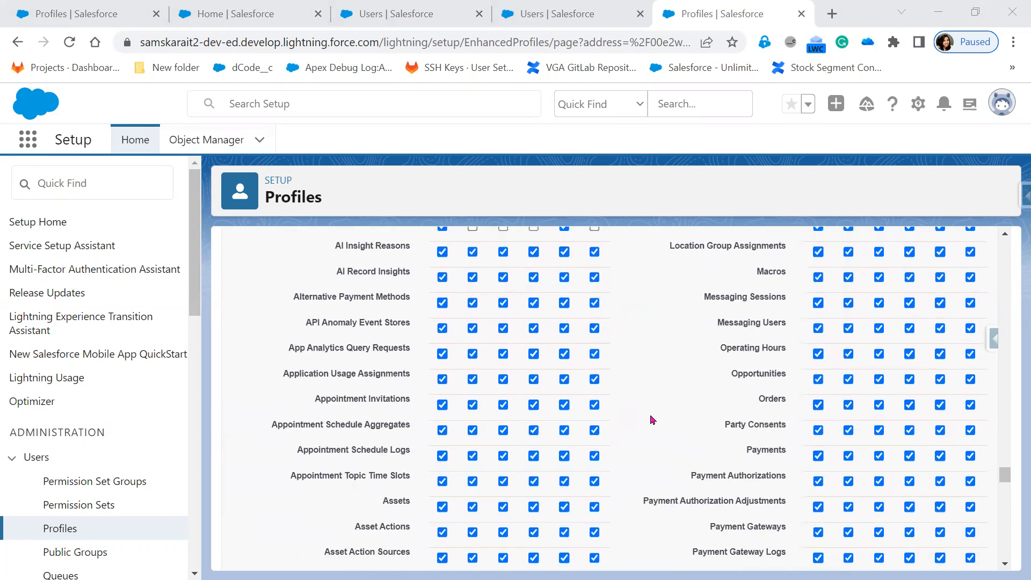
{"action": "mouse_move", "coordinate": [592, 390]}
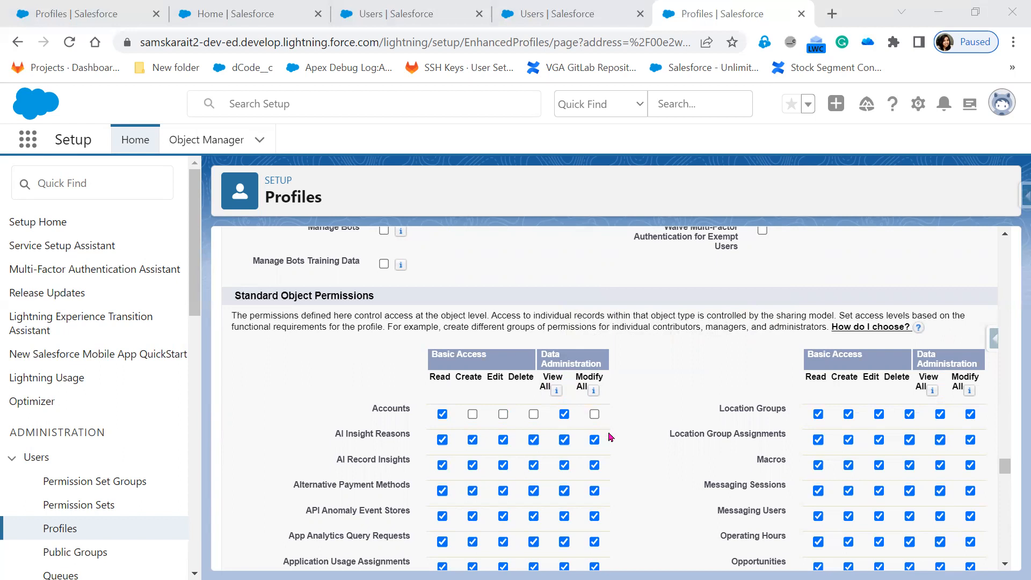
Uncheck Modify All on the Leads row, leaving View All checked.
{"action": "scroll", "coordinate": [617, 507], "scroll_direction": "down", "scroll_amount": 10}
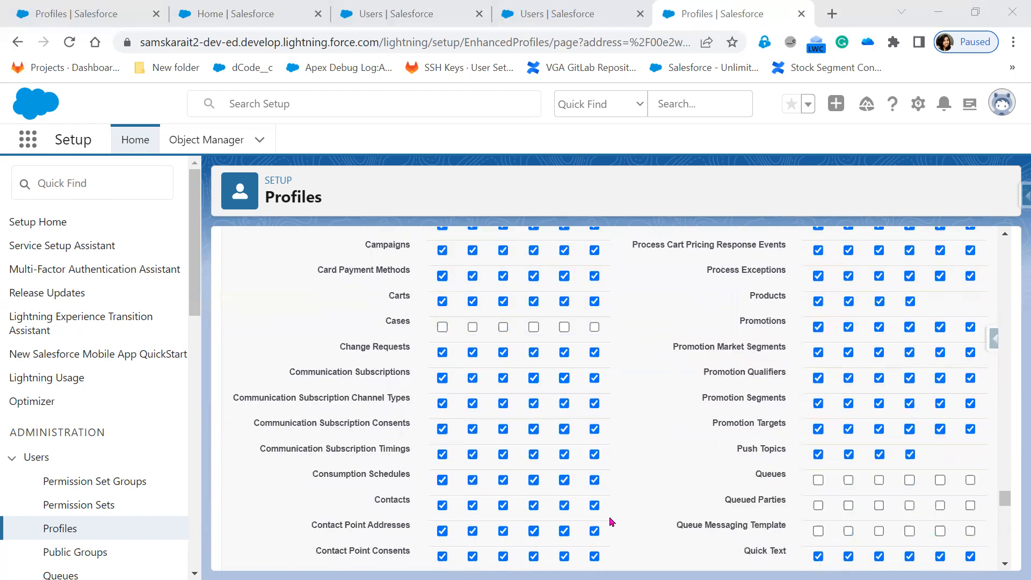
{"action": "scroll", "coordinate": [618, 515], "scroll_direction": "down", "scroll_amount": 12}
{"action": "scroll", "coordinate": [599, 540], "scroll_direction": "down", "scroll_amount": 5}
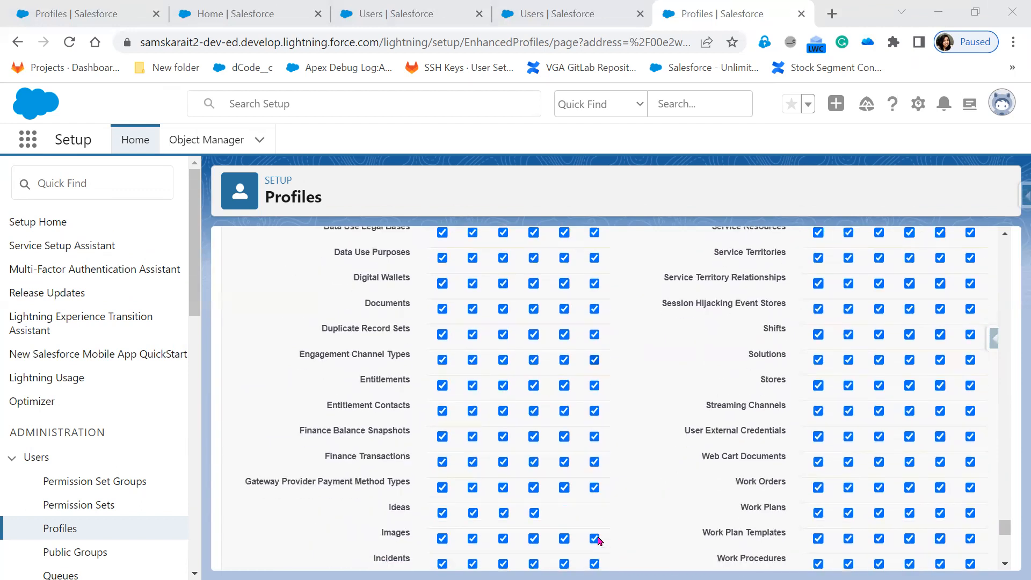
{"action": "left_click", "coordinate": [594, 410]}
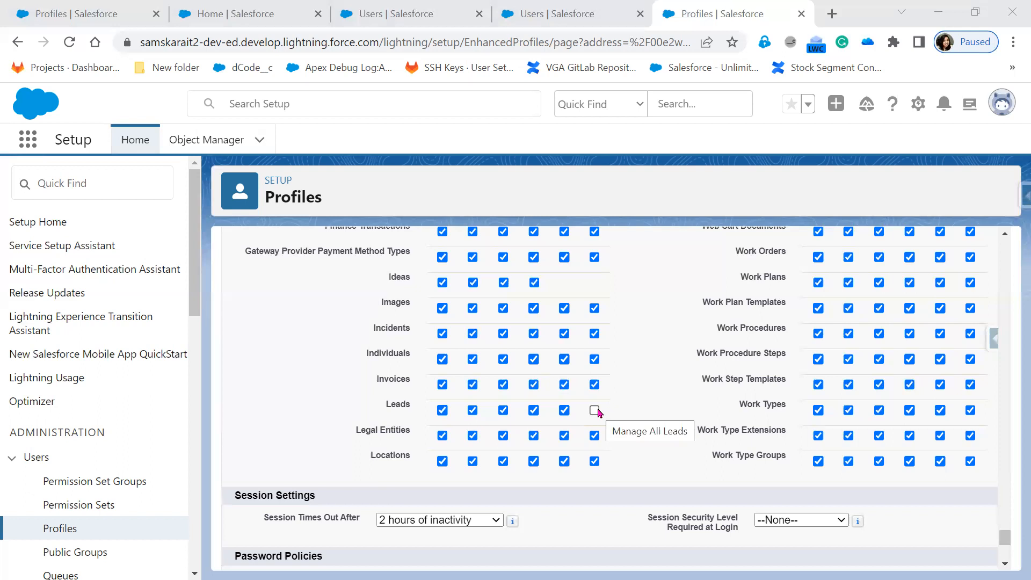
Scroll back to the column headers and read the View All and Modify All tooltips.
{"action": "scroll", "coordinate": [599, 414], "scroll_direction": "up", "scroll_amount": 20}
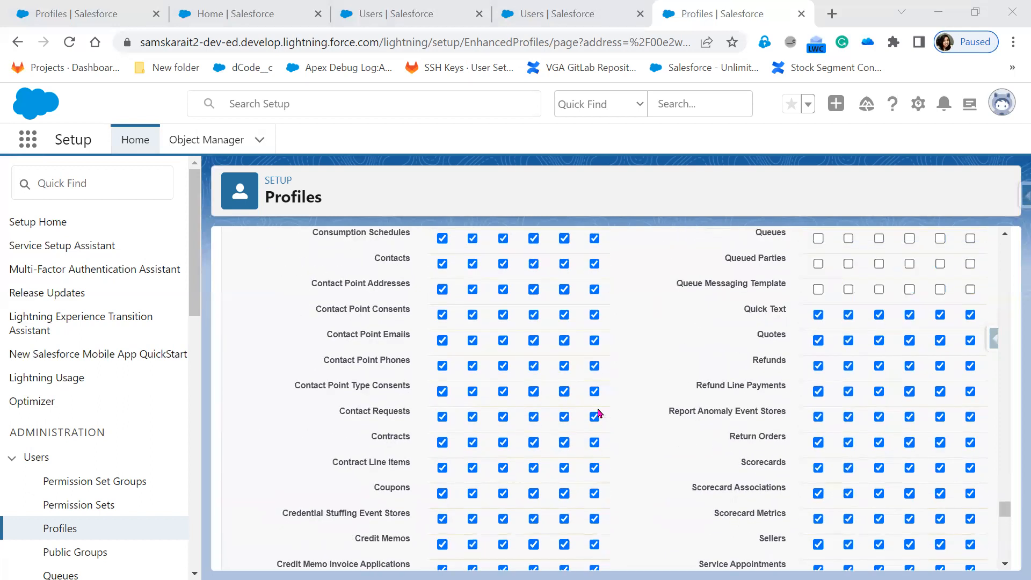
{"action": "scroll", "coordinate": [598, 414], "scroll_direction": "up", "scroll_amount": 15}
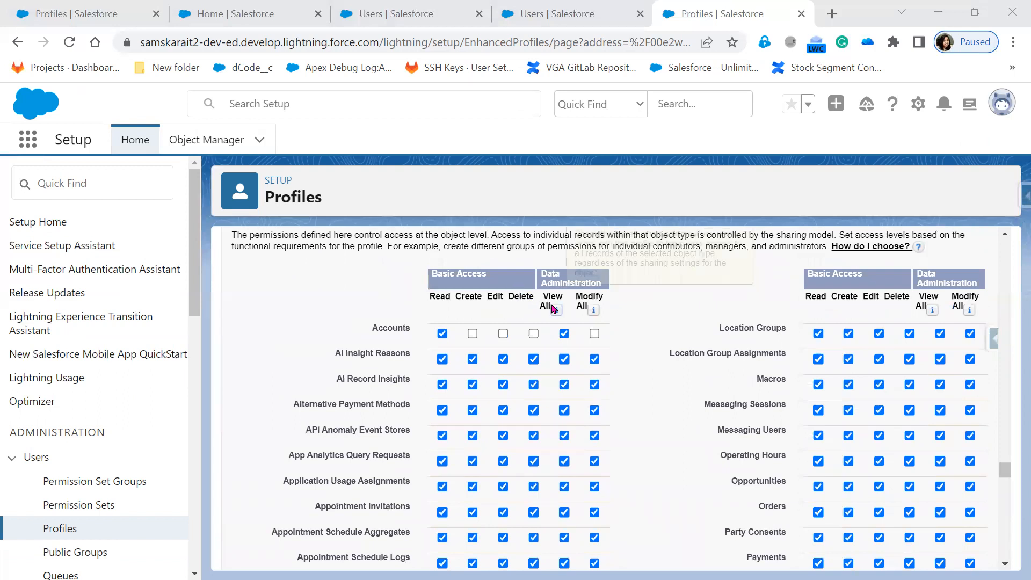
{"action": "mouse_move", "coordinate": [554, 308]}
{"action": "mouse_move", "coordinate": [593, 311]}
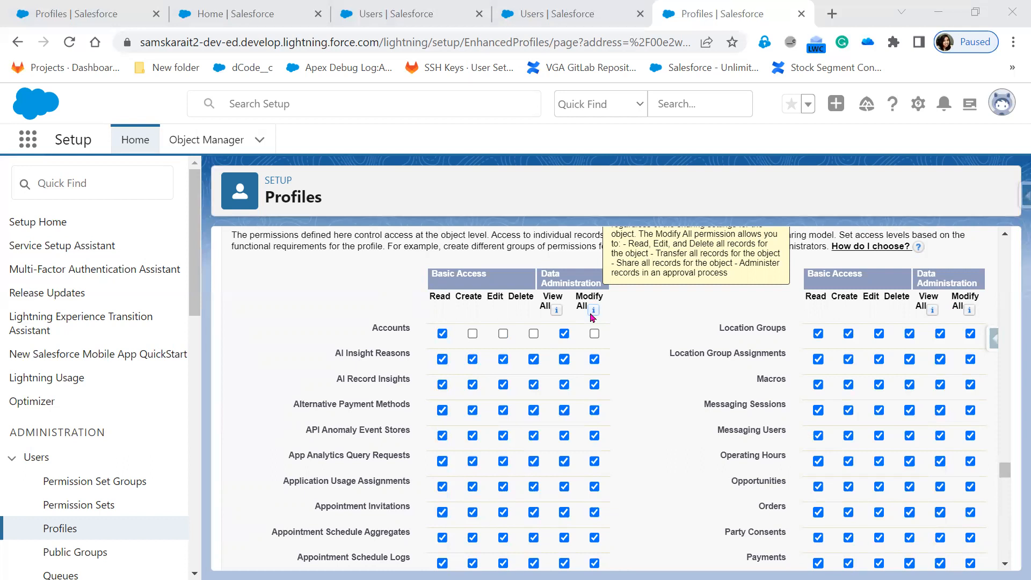
Reread the Modify All explanation, then switch to the Paint diagram.
{"action": "scroll", "coordinate": [592, 317], "scroll_direction": "up", "scroll_amount": 2}
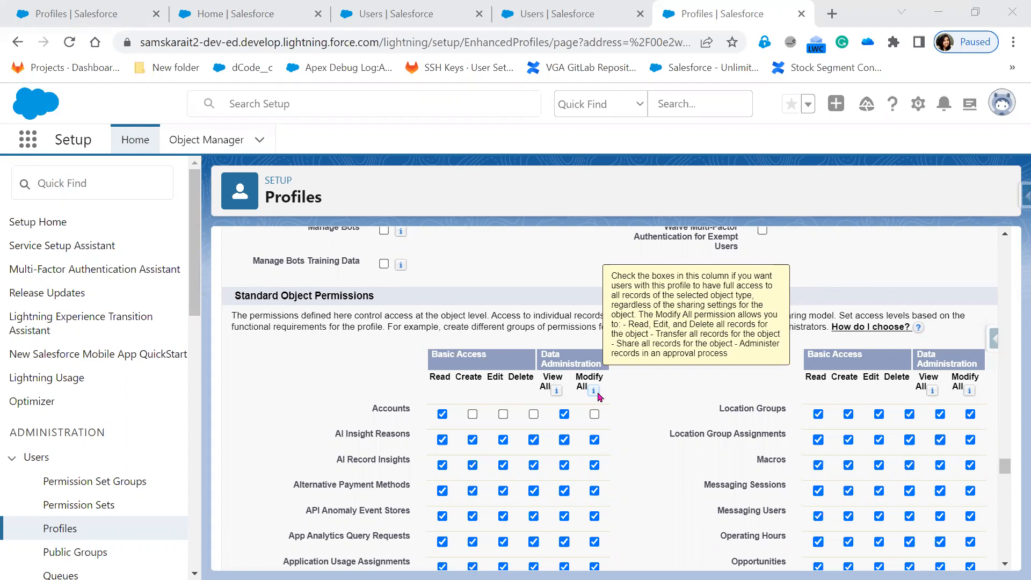
{"action": "key", "text": "alt+Tab"}
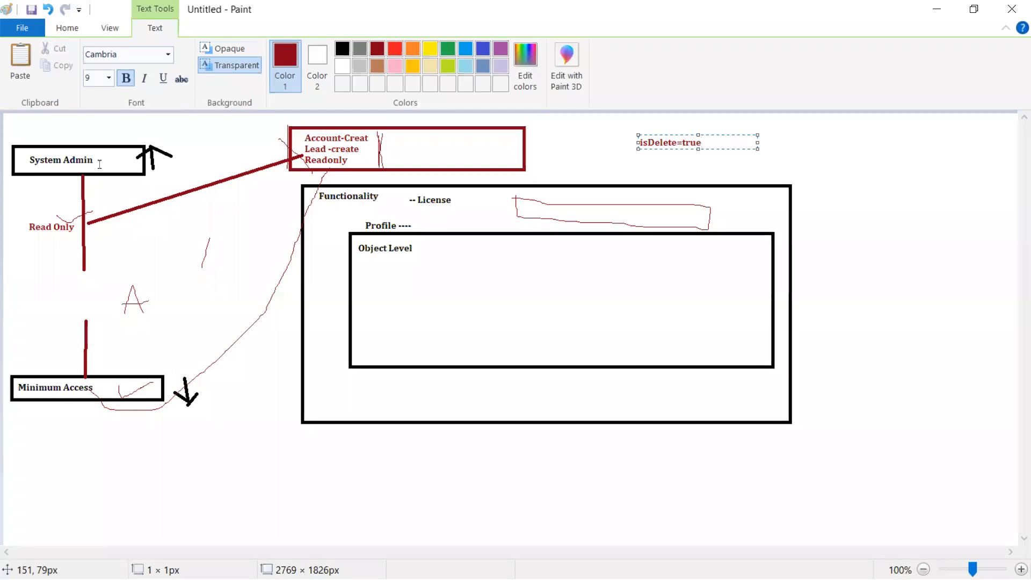
Draw two rounded rectangles below and to the right of the Functionality box.
{"action": "left_click", "coordinate": [65, 28]}
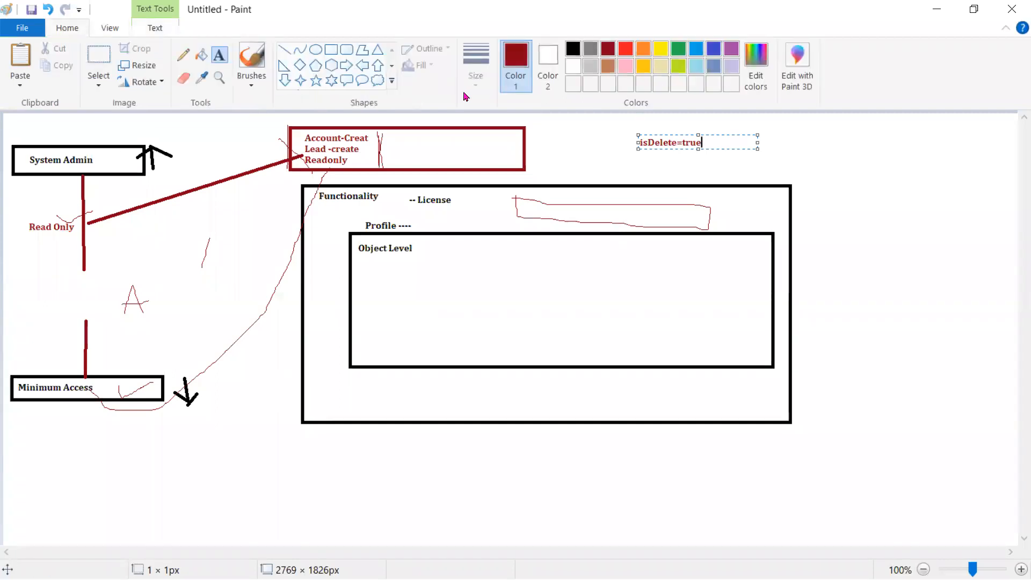
{"action": "left_click", "coordinate": [346, 49]}
{"action": "left_click_drag", "start_coordinate": [529, 461], "coordinate": [630, 511]}
{"action": "mouse_move", "coordinate": [725, 455]}
{"action": "left_mouse_down"}
{"action": "mouse_move", "coordinate": [776, 495]}
{"action": "mouse_move", "coordinate": [840, 512]}
{"action": "left_mouse_up"}
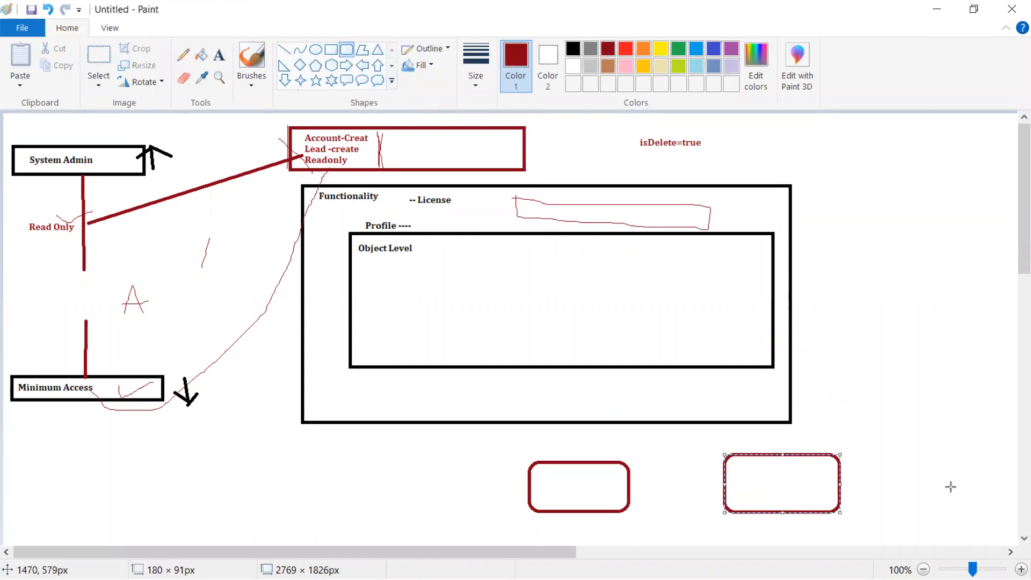
Label the two rounded boxes U1 and U2.
{"action": "left_click", "coordinate": [218, 65]}
{"action": "left_click", "coordinate": [559, 430]}
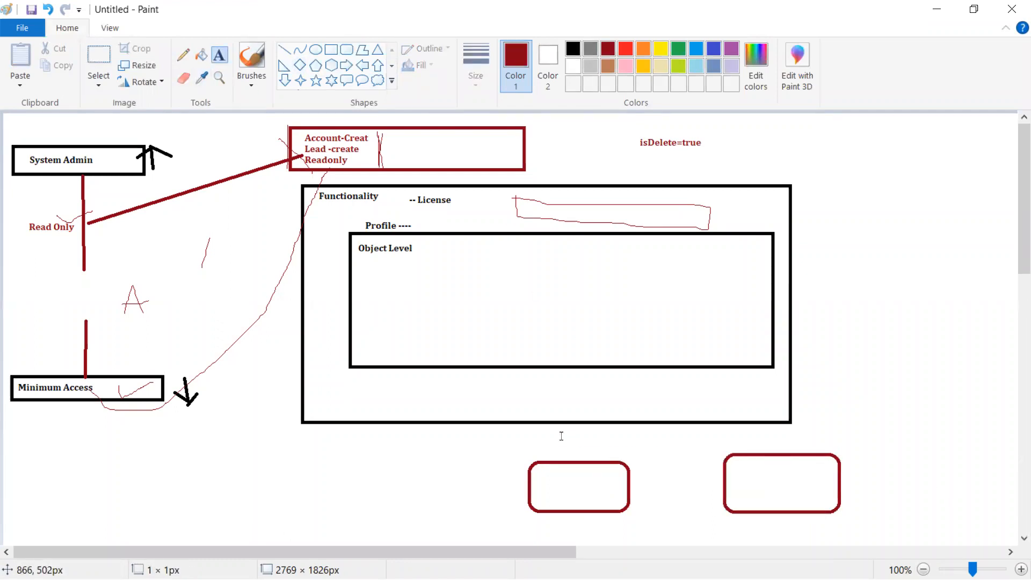
{"action": "type", "text": "U1"}
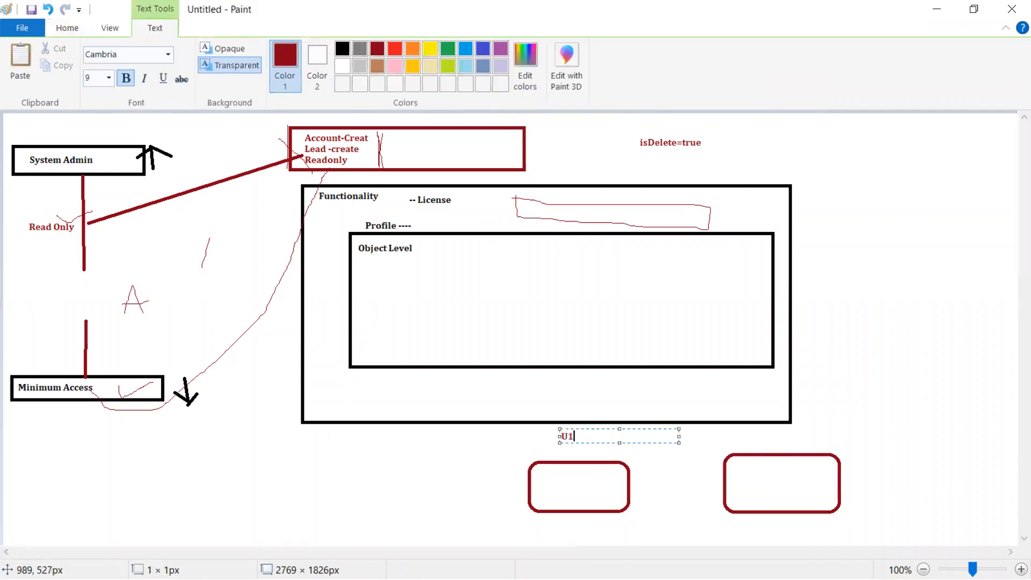
{"action": "left_click", "coordinate": [770, 422]}
{"action": "left_click", "coordinate": [754, 442]}
{"action": "type", "text": "U2"}
{"action": "left_click", "coordinate": [295, 464]}
Add a two-line note 'View All --Checked' / 'Modify All - un checked' below Functionality.
{"action": "left_click", "coordinate": [297, 456]}
{"action": "type", "text": "View All --Checked"}
{"action": "key", "text": "Return"}
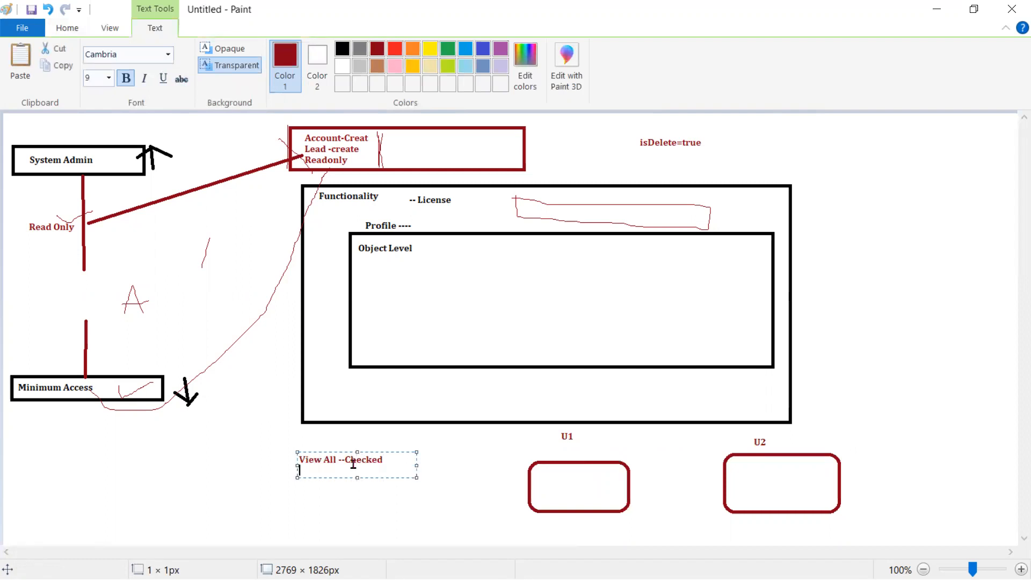
{"action": "type", "text": "Modify All - un checked"}
{"action": "left_click", "coordinate": [287, 457]}
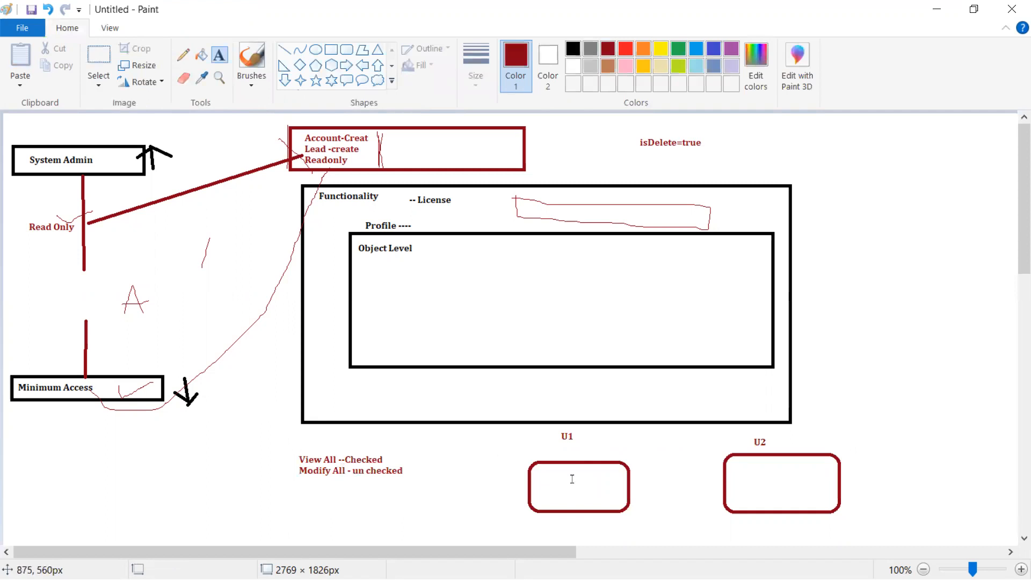
Add a 'Lead' heading above the permissions note.
{"action": "left_click", "coordinate": [276, 440]}
{"action": "type", "text": "Lead"}
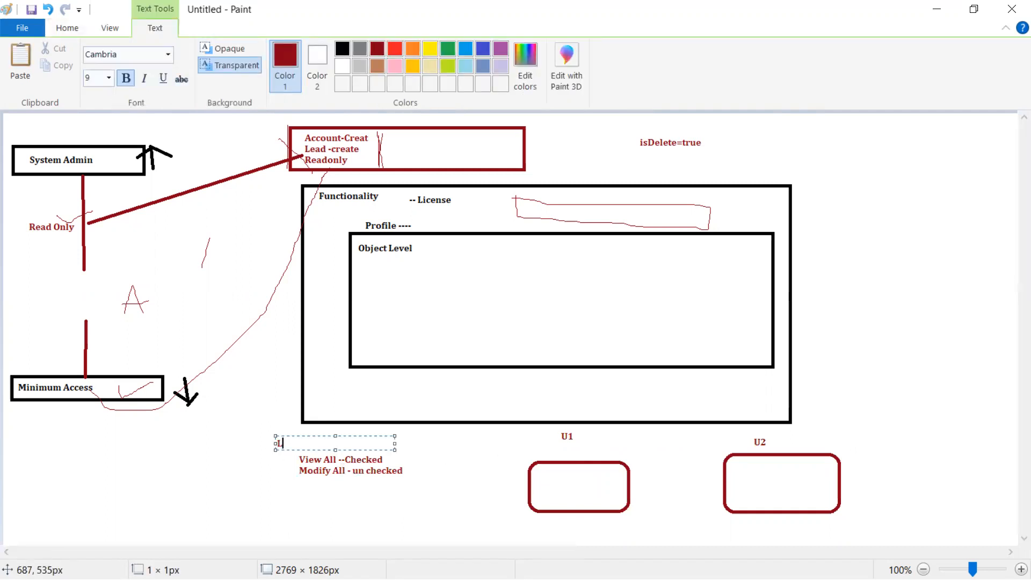
{"action": "left_click", "coordinate": [447, 472]}
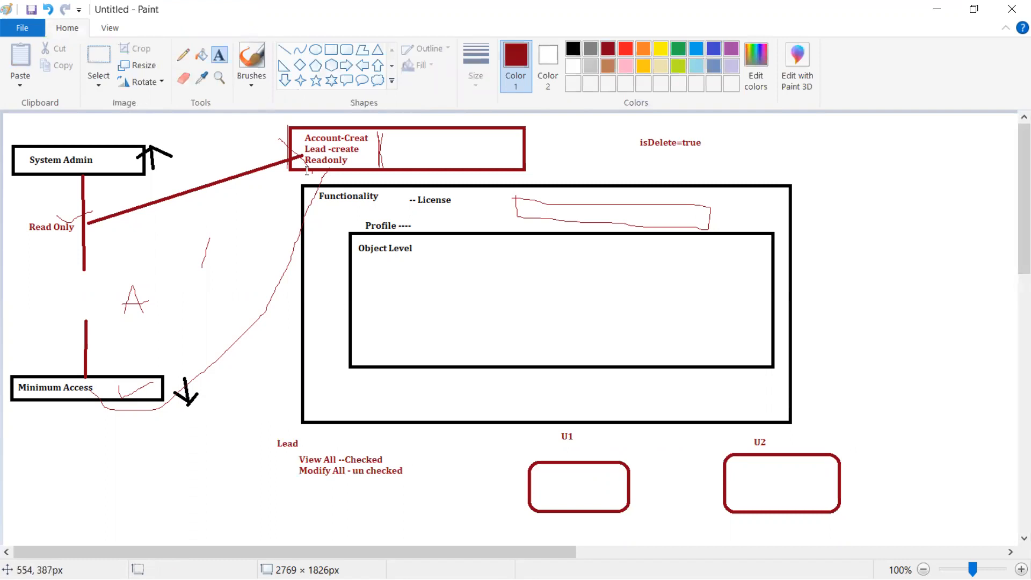
Outline U2 and draw ticks in U1 and U2 with the Pencil, plus a line toward Functionality.
{"action": "left_click", "coordinate": [181, 58]}
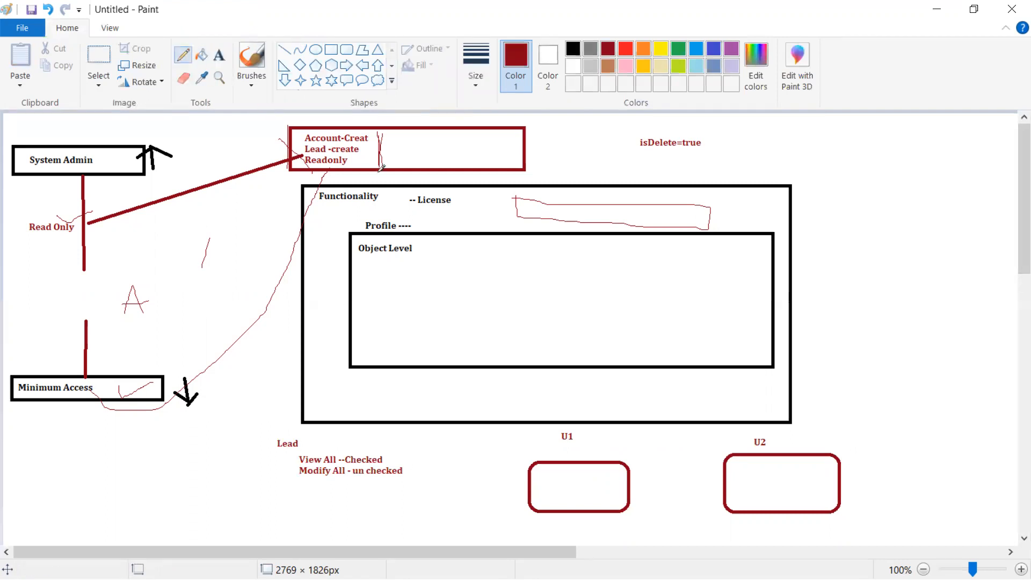
{"action": "mouse_move", "coordinate": [712, 428]}
{"action": "left_mouse_down"}
{"action": "mouse_move", "coordinate": [746, 529]}
{"action": "mouse_move", "coordinate": [904, 450]}
{"action": "mouse_move", "coordinate": [777, 421]}
{"action": "mouse_move", "coordinate": [717, 431]}
{"action": "left_mouse_up"}
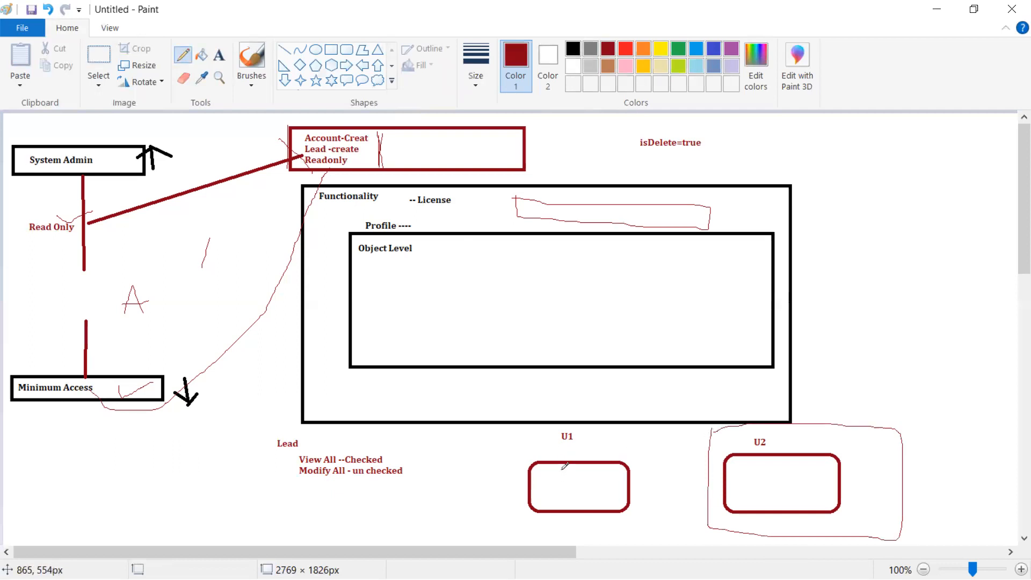
{"action": "left_click_drag", "start_coordinate": [562, 468], "coordinate": [598, 464]}
{"action": "left_click_drag", "start_coordinate": [581, 441], "coordinate": [617, 416]}
{"action": "mouse_move", "coordinate": [742, 442]}
{"action": "left_mouse_down"}
{"action": "mouse_move", "coordinate": [748, 453]}
{"action": "mouse_move", "coordinate": [842, 450]}
{"action": "left_mouse_up"}
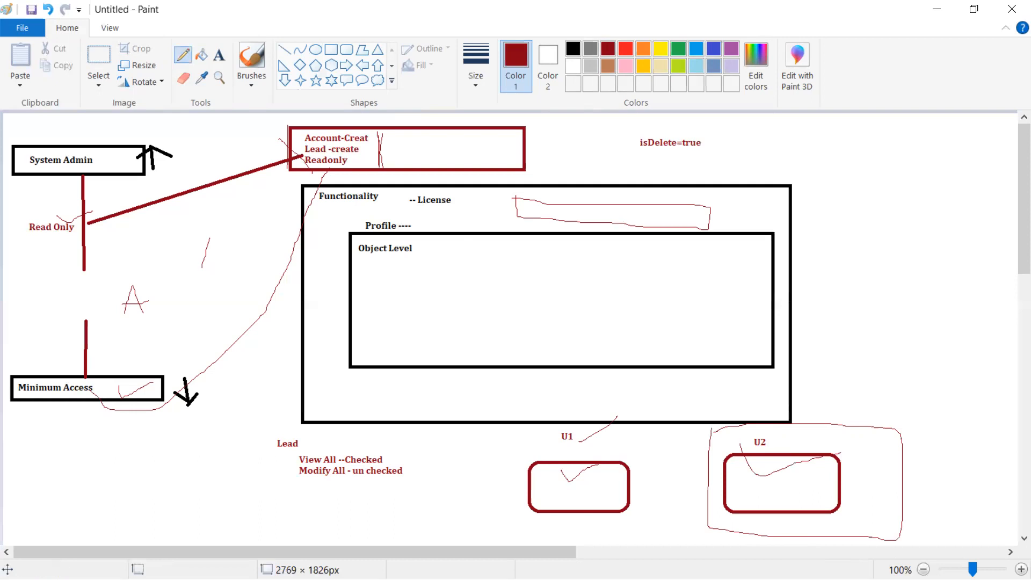
{"action": "key", "text": "alt+Tab"}
Back on the profile page, highlight the transfer and share lines in the Modify All tooltip.
{"action": "key", "text": "alt+Tab"}
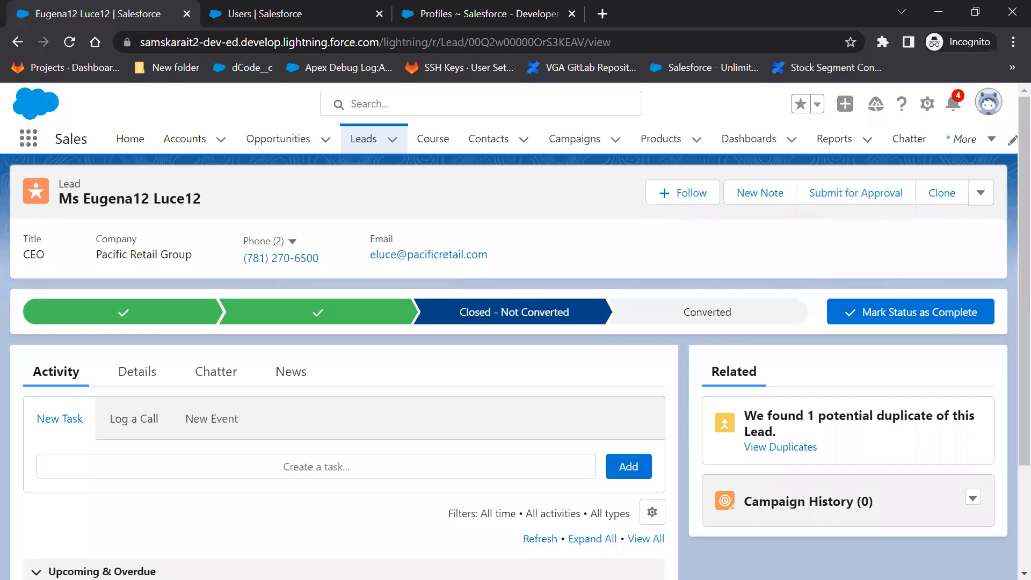
{"action": "key", "text": "alt+Tab"}
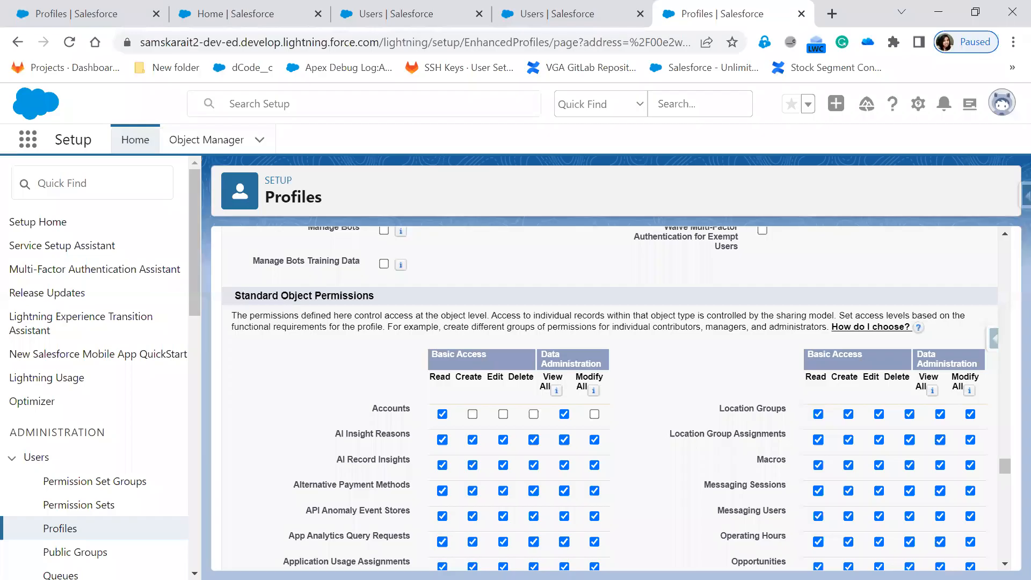
{"action": "mouse_move", "coordinate": [593, 388]}
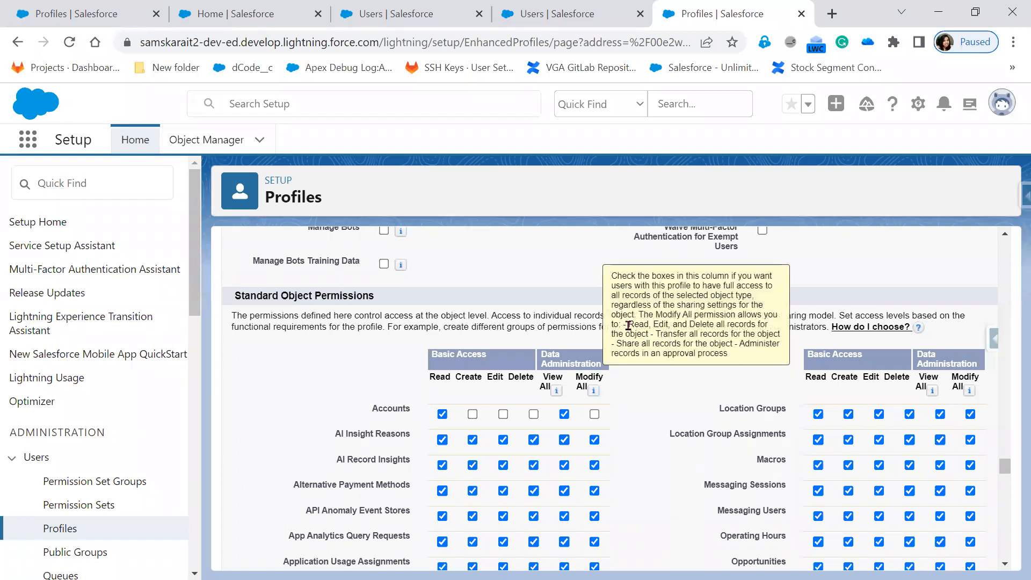
{"action": "left_click_drag", "start_coordinate": [657, 335], "coordinate": [729, 360]}
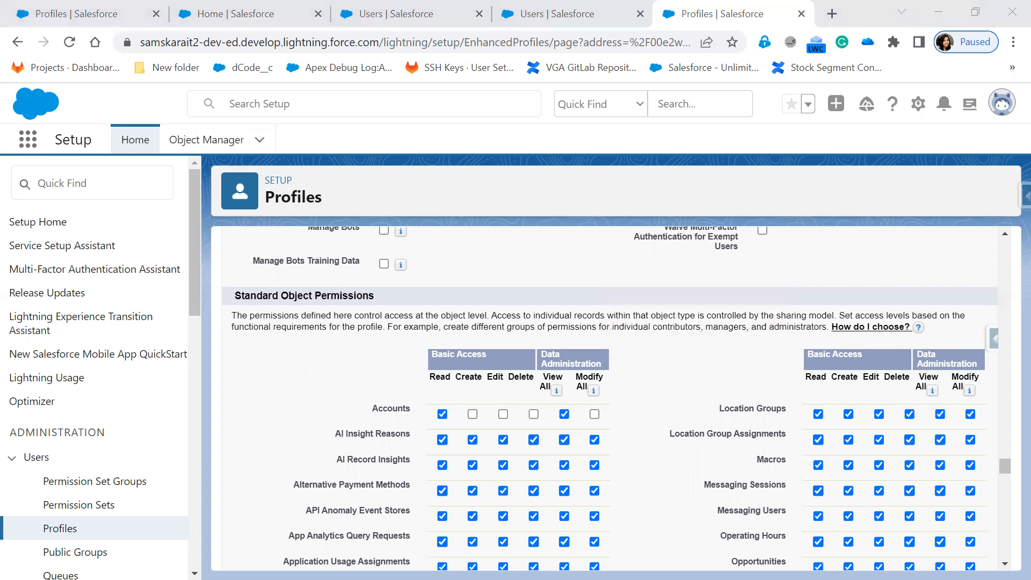
Open the lead's Sharing dialog, review Lead Access levels and recipient types, then close it unchanged.
{"action": "key", "text": "alt+Tab"}
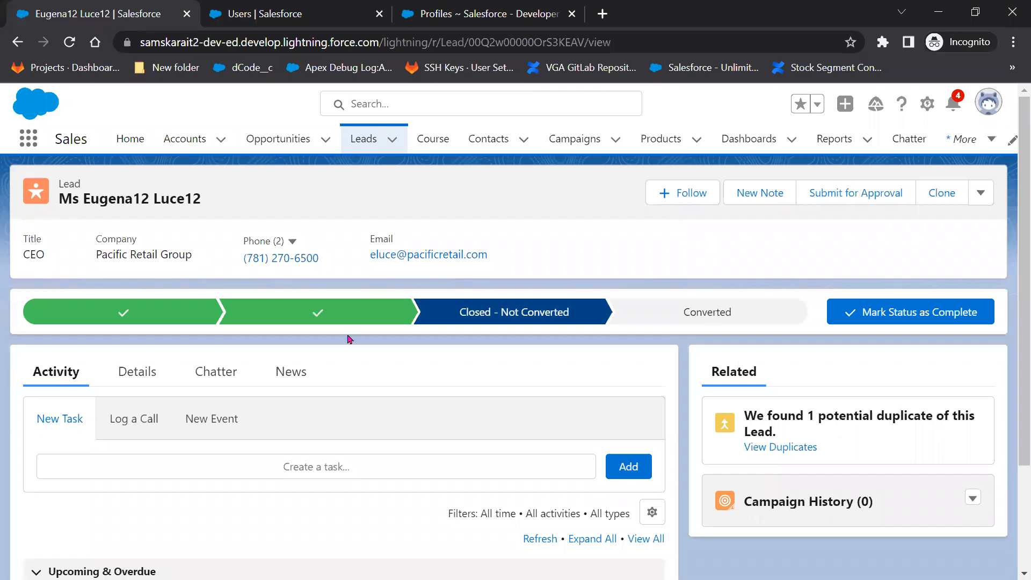
{"action": "left_click", "coordinate": [987, 192]}
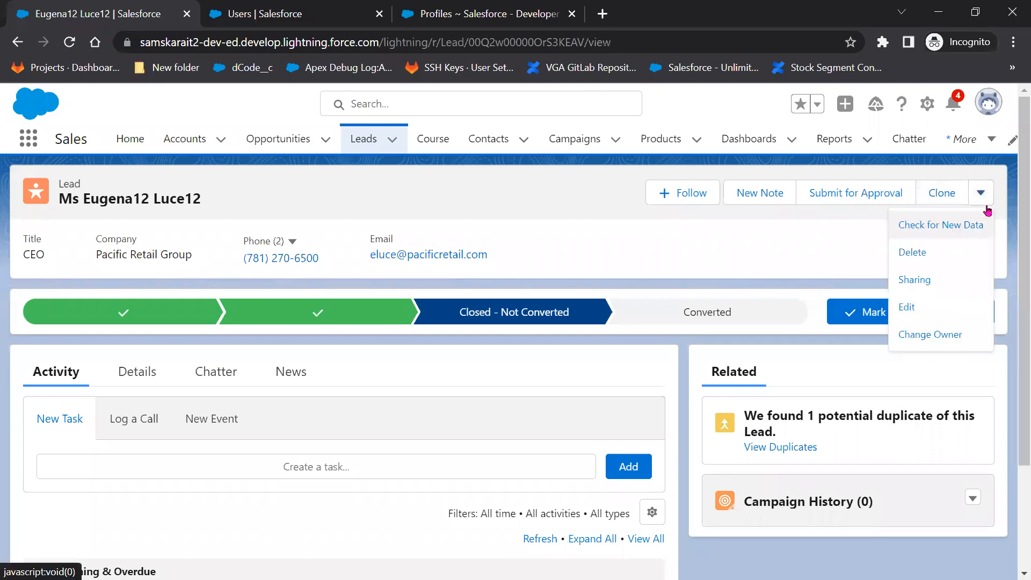
{"action": "left_click", "coordinate": [971, 286]}
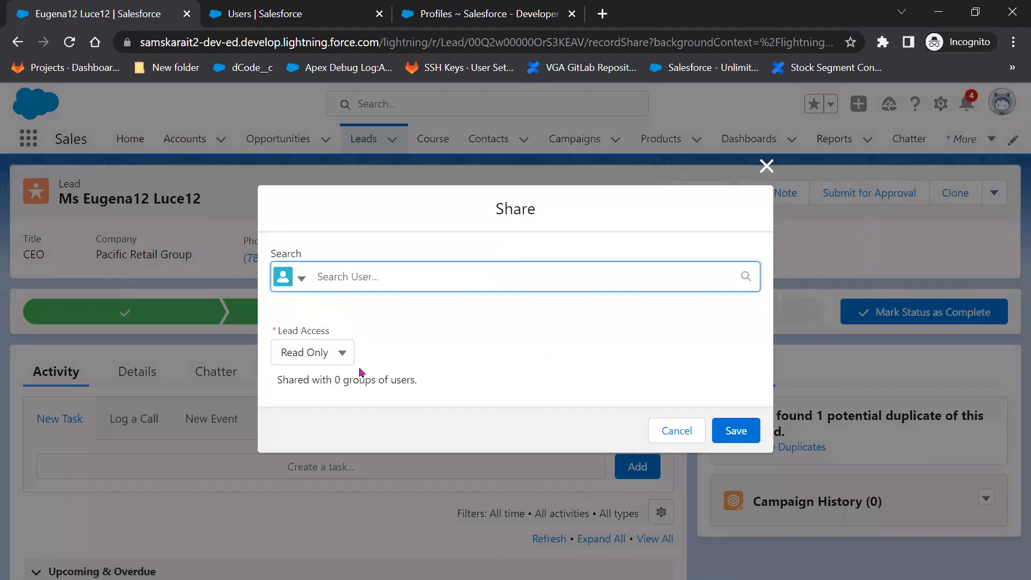
{"action": "left_click", "coordinate": [336, 355]}
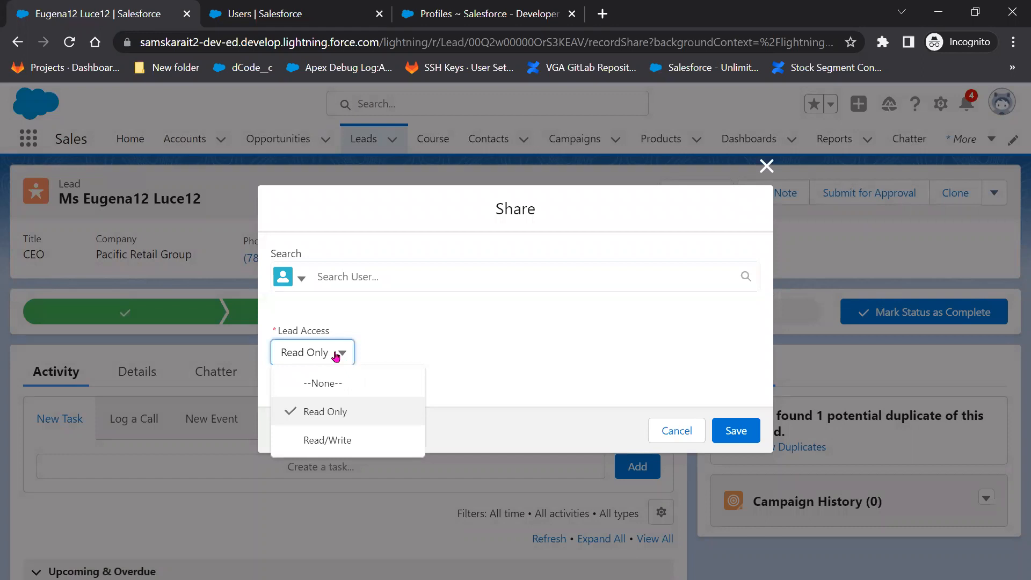
{"action": "left_click", "coordinate": [299, 282]}
{"action": "left_click", "coordinate": [543, 344]}
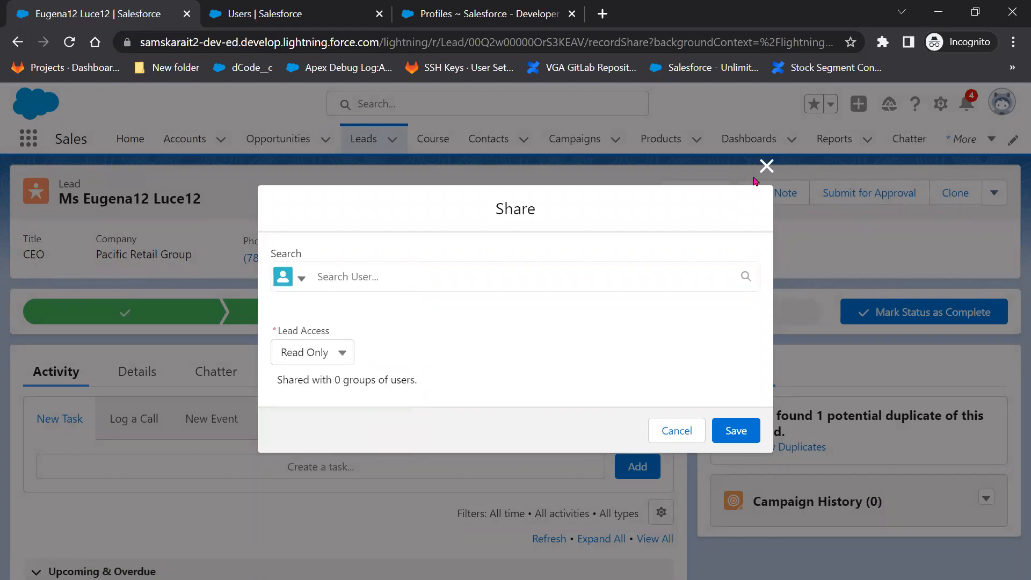
{"action": "left_click", "coordinate": [766, 166]}
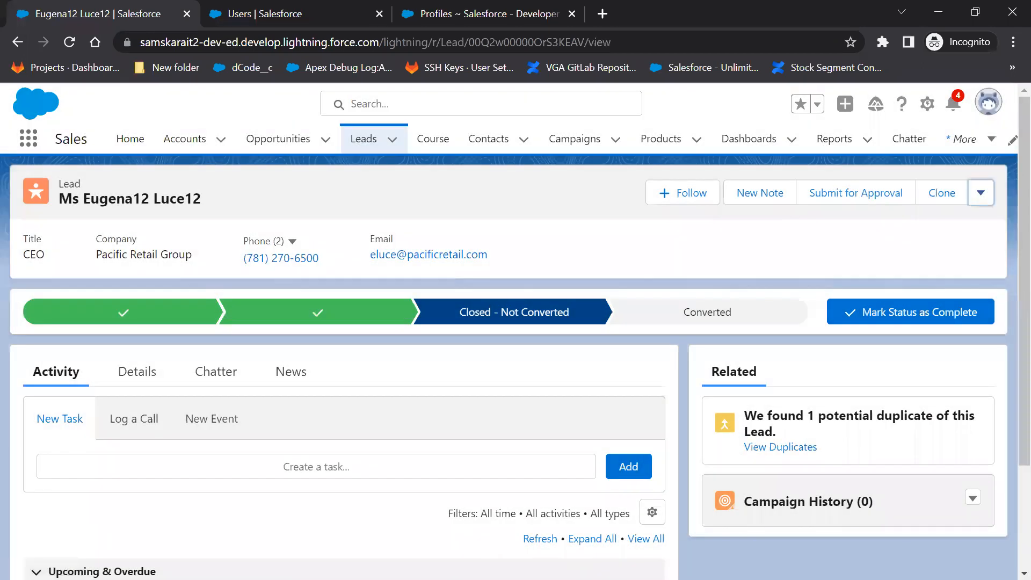
{"action": "key", "text": "alt+Tab"}
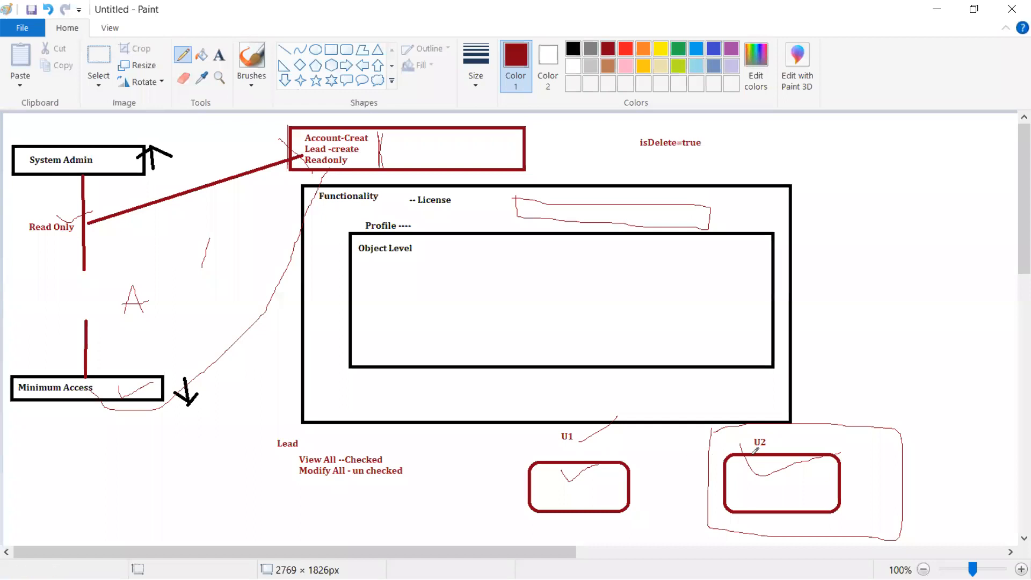
Draw small pencil marks beside U2 and above U1, and a stroke linking U1 to U2.
{"action": "mouse_move", "coordinate": [783, 441]}
{"action": "left_mouse_down"}
{"action": "mouse_move", "coordinate": [804, 433]}
{"action": "mouse_move", "coordinate": [779, 445]}
{"action": "left_mouse_up"}
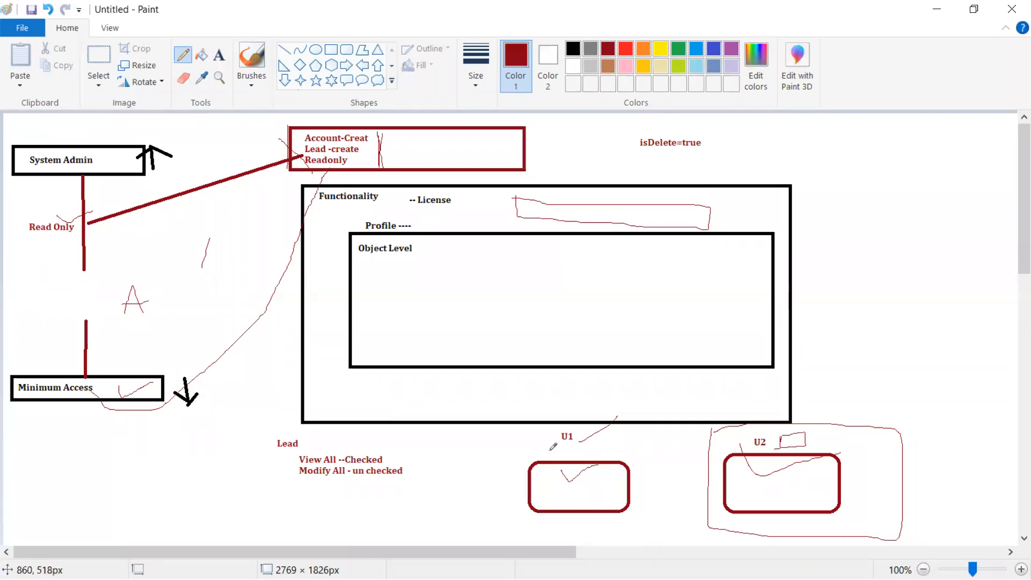
{"action": "mouse_move", "coordinate": [564, 451]}
{"action": "left_mouse_down"}
{"action": "mouse_move", "coordinate": [568, 461]}
{"action": "mouse_move", "coordinate": [543, 450]}
{"action": "left_mouse_up"}
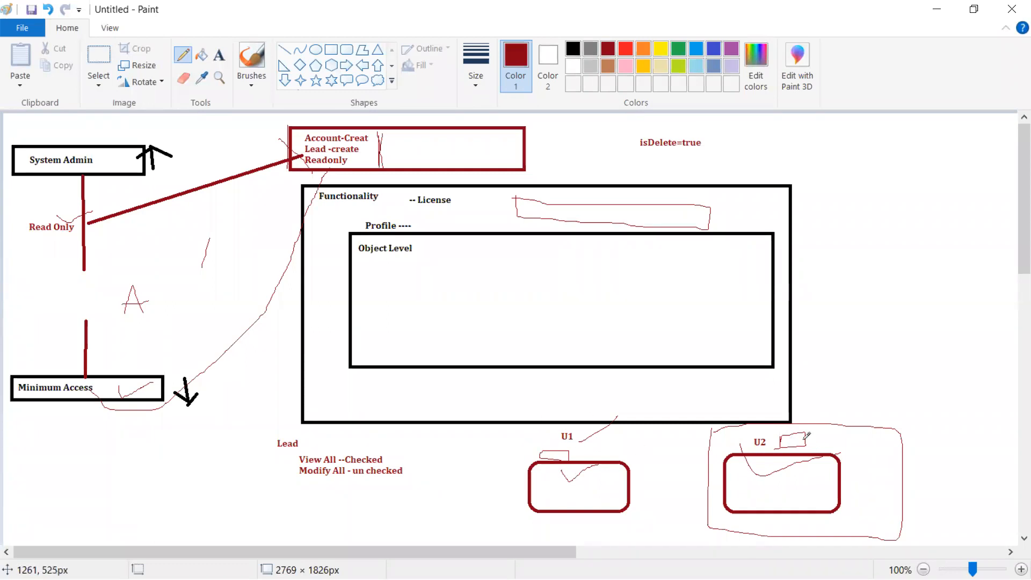
{"action": "mouse_move", "coordinate": [807, 439]}
{"action": "left_mouse_down"}
{"action": "mouse_move", "coordinate": [813, 419]}
{"action": "mouse_move", "coordinate": [777, 403]}
{"action": "mouse_move", "coordinate": [662, 416]}
{"action": "mouse_move", "coordinate": [620, 462]}
{"action": "mouse_move", "coordinate": [644, 460]}
{"action": "left_mouse_up"}
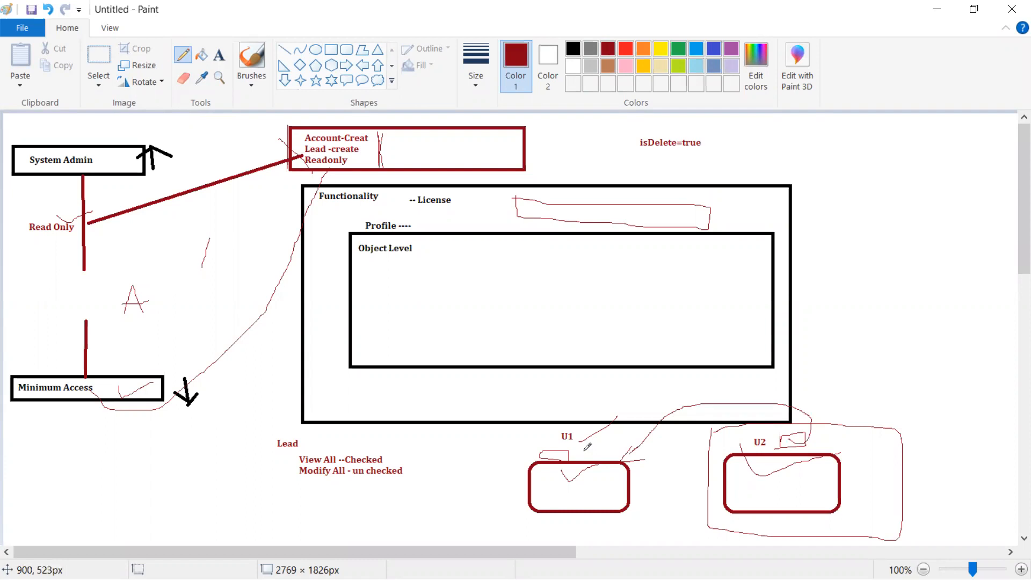
Minimize Paint and bring up the PowerPoint deck at slide 13, Create Profile.
{"action": "left_click", "coordinate": [945, 11]}
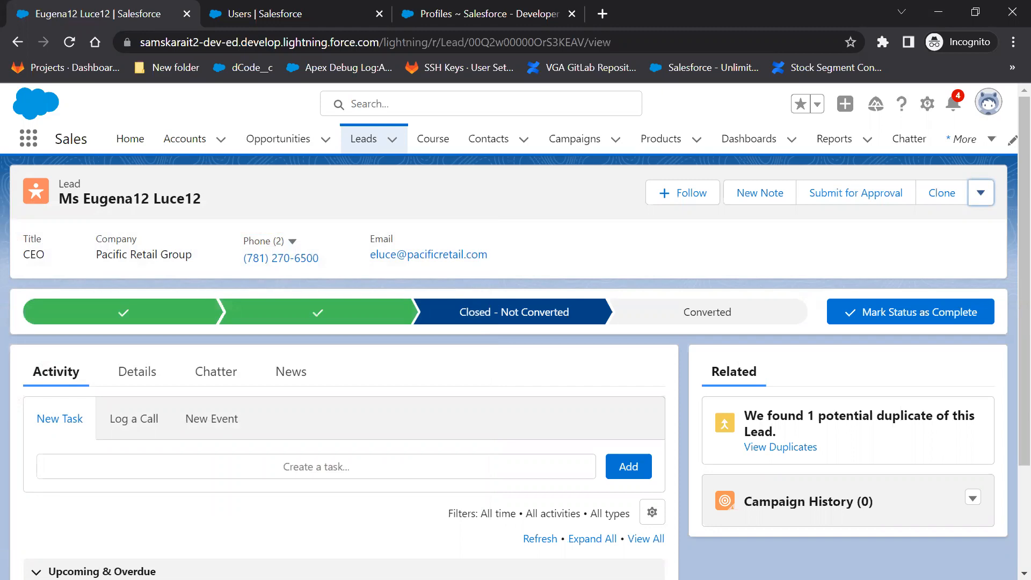
{"action": "key", "text": "alt+Tab"}
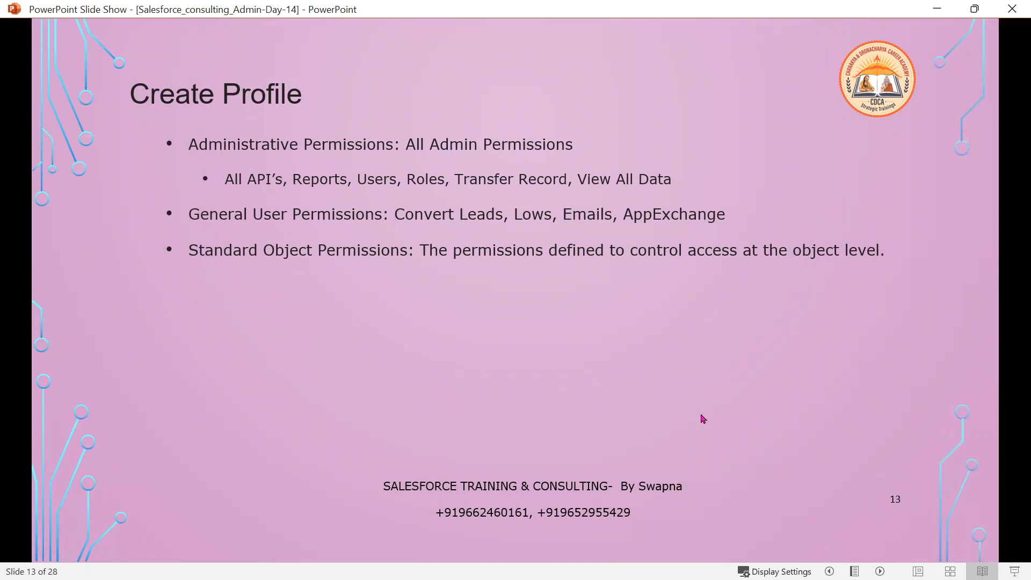
Reveal slide 13's Read and remaining object permission bullets, then advance to slide 14.
{"action": "left_click", "coordinate": [595, 425]}
{"action": "left_click", "coordinate": [596, 425]}
{"action": "left_click", "coordinate": [595, 426]}
{"action": "left_click", "coordinate": [596, 425]}
{"action": "left_click", "coordinate": [596, 425]}
{"action": "left_click", "coordinate": [596, 425]}
{"action": "left_click", "coordinate": [596, 426]}
Reveal slide 14's Session Settings bullet and inactivity timeout explanation, then return to Chrome.
{"action": "key", "text": "Right"}
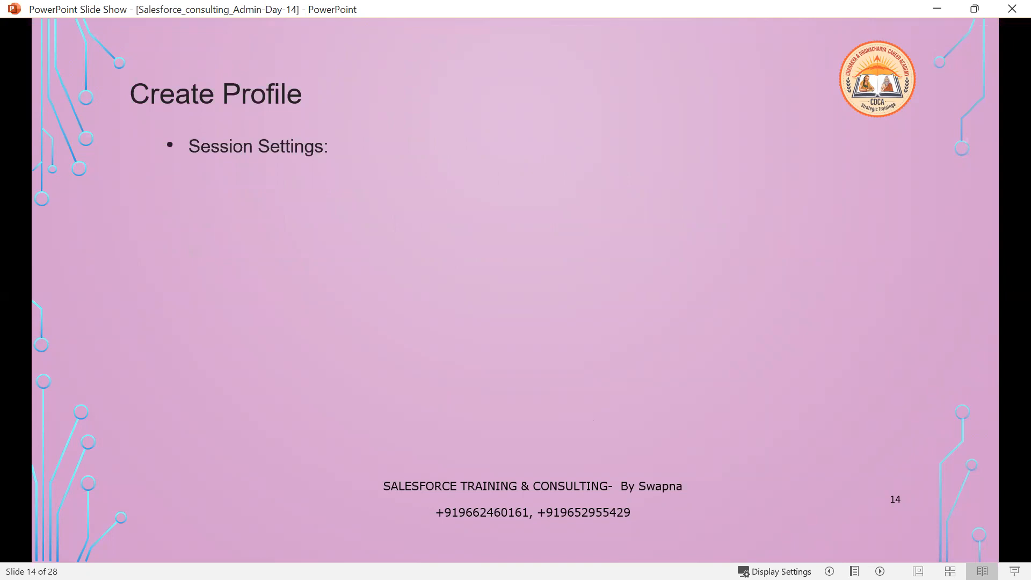
{"action": "key", "text": "Right"}
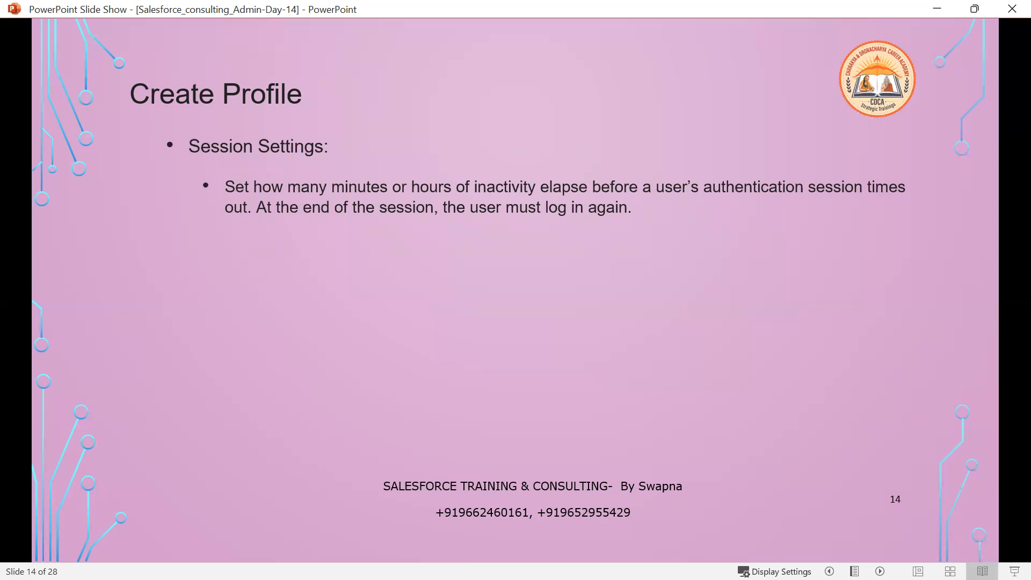
{"action": "key", "text": "alt+Tab"}
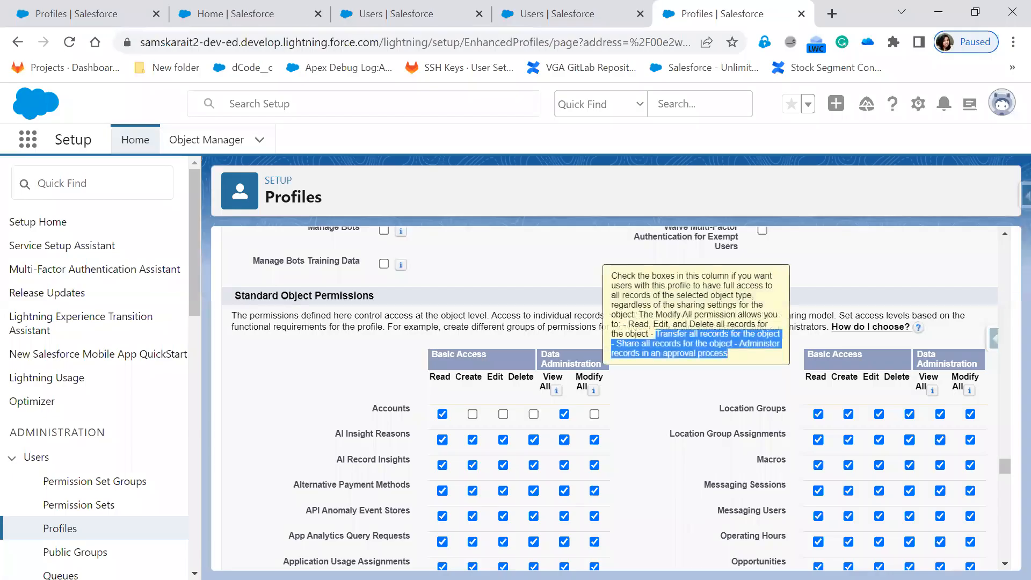
Set Session Times Out After to '15 minutes of inactivity' and Session Security Level to 'High Assurance'.
{"action": "scroll", "coordinate": [521, 493], "scroll_direction": "down", "scroll_amount": 10}
{"action": "scroll", "coordinate": [521, 493], "scroll_direction": "down", "scroll_amount": 20}
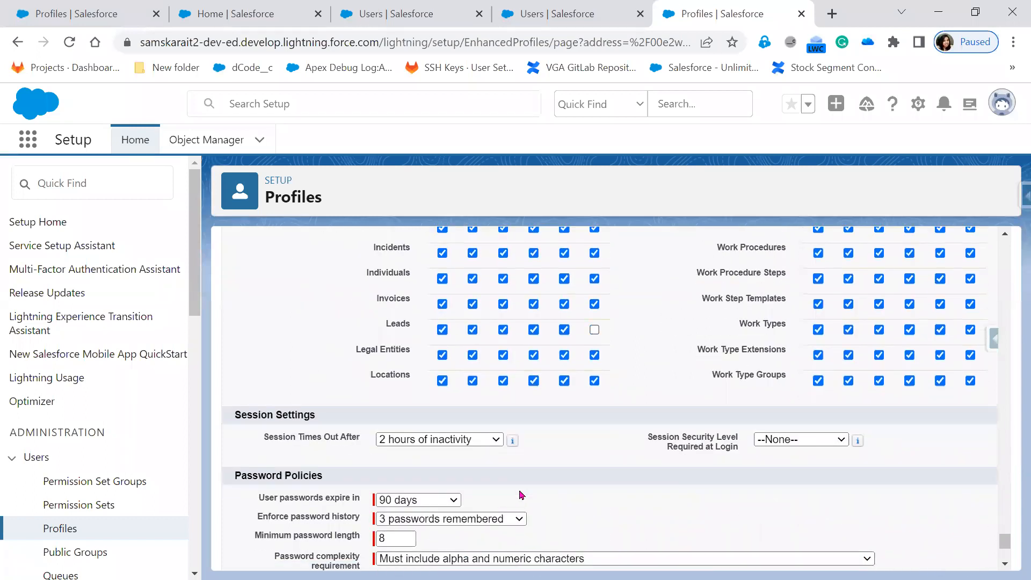
{"action": "scroll", "coordinate": [453, 491], "scroll_direction": "up", "scroll_amount": 4}
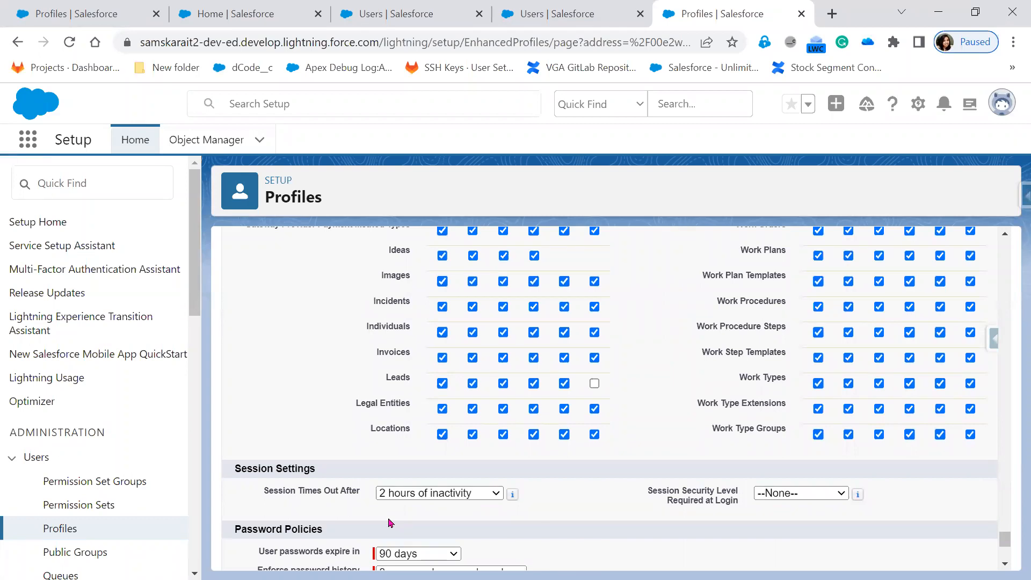
{"action": "left_click", "coordinate": [398, 497]}
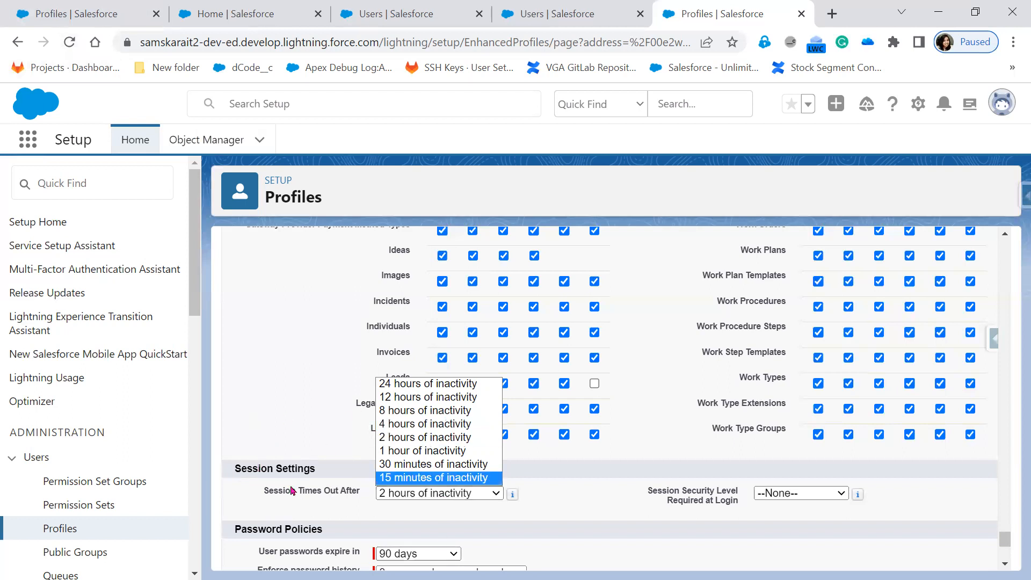
{"action": "left_click", "coordinate": [329, 505]}
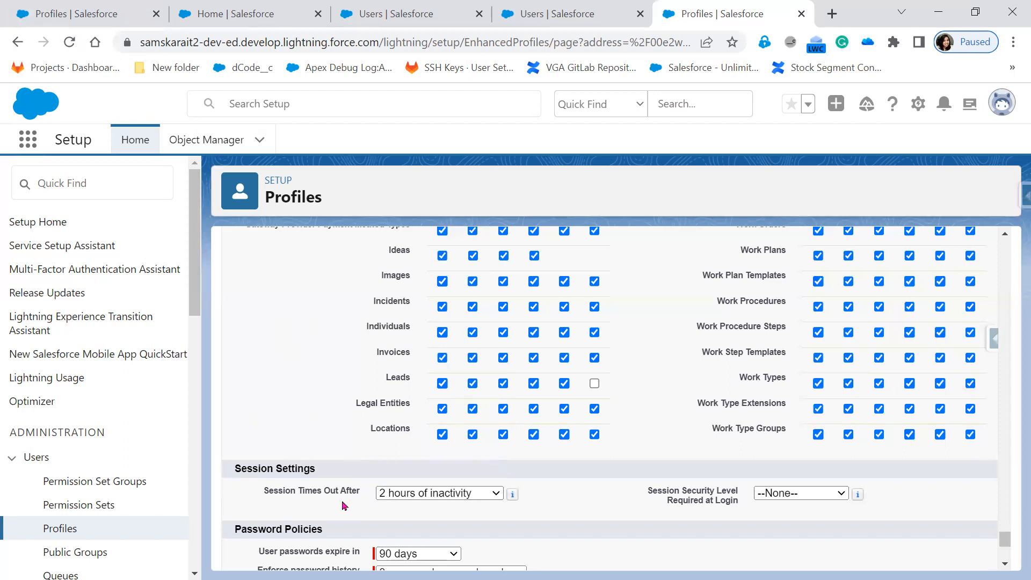
{"action": "left_click", "coordinate": [408, 493]}
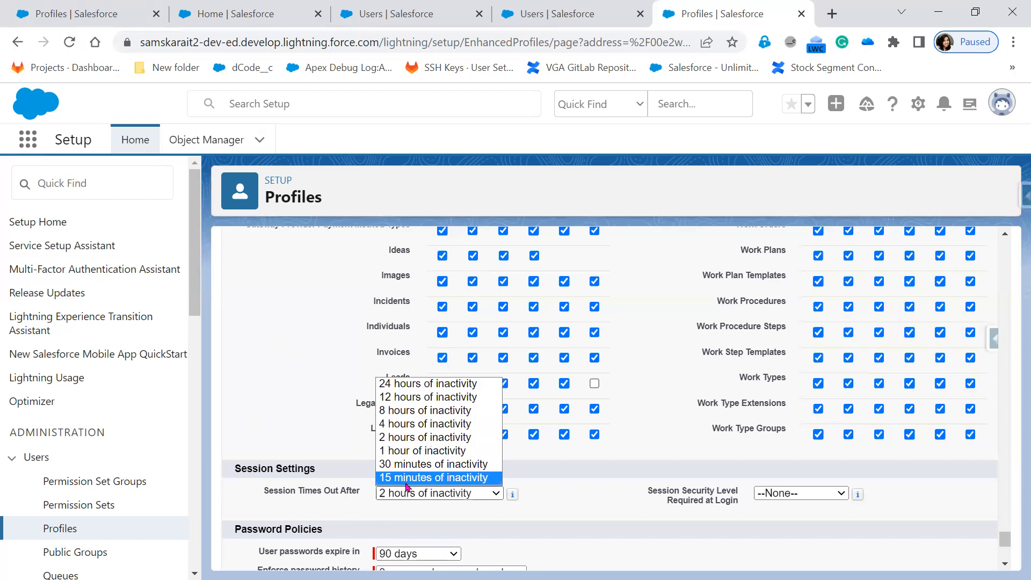
{"action": "left_click", "coordinate": [408, 480]}
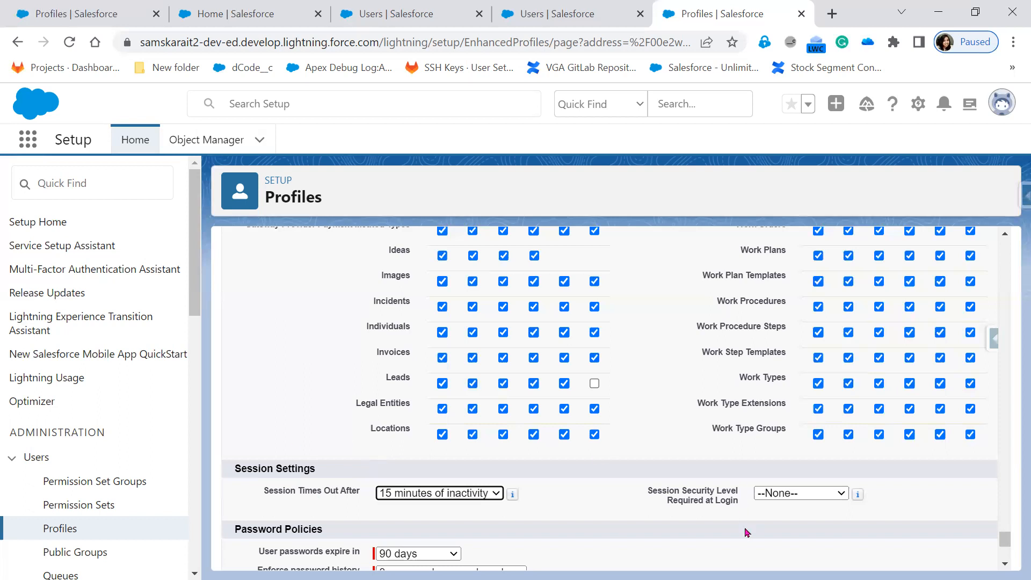
{"action": "left_click", "coordinate": [794, 493]}
{"action": "left_click", "coordinate": [800, 519]}
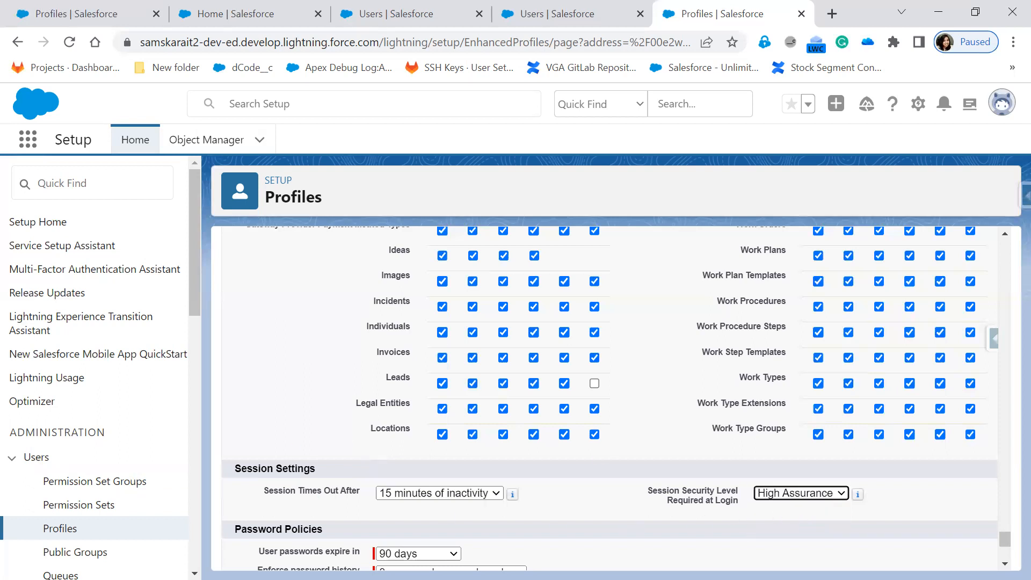
Back in the slide show, reveal slide 14's multi-factor authentication point under Session Settings.
{"action": "key", "text": "alt+Tab"}
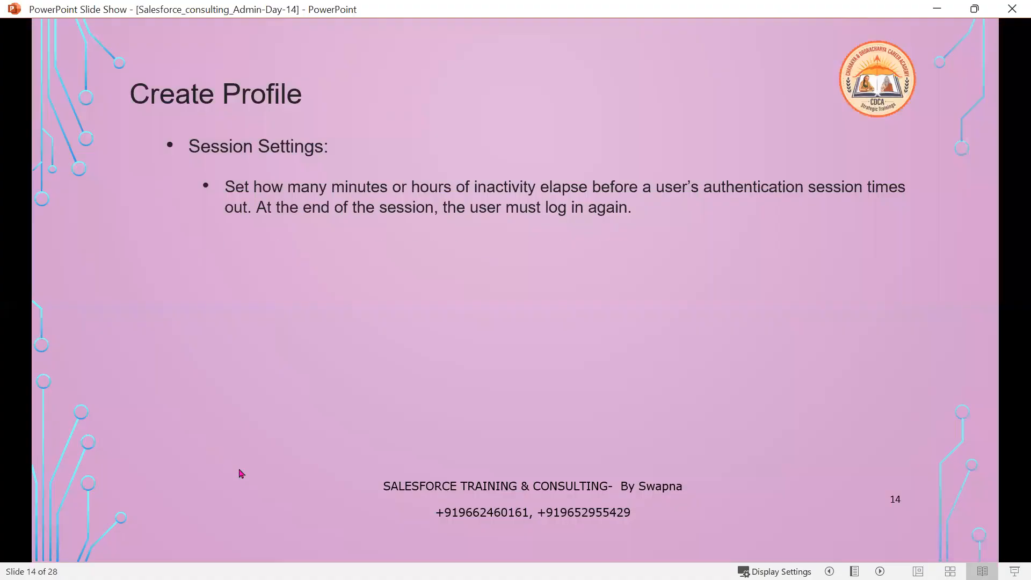
{"action": "key", "text": "Right"}
{"action": "key", "text": "Right"}
{"action": "key", "text": "Right"}
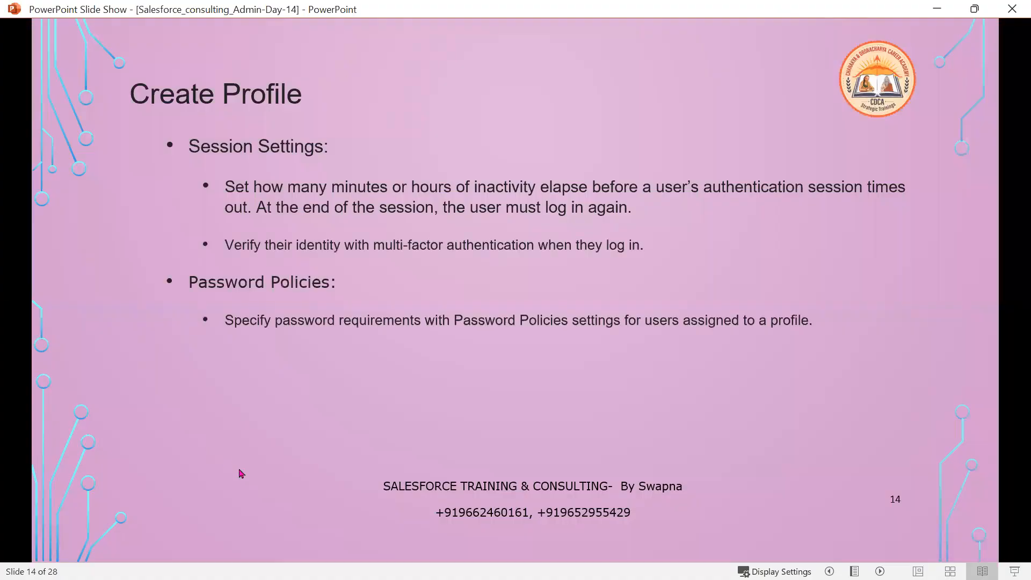
{"action": "key", "text": "Left"}
{"action": "key", "text": "Left"}
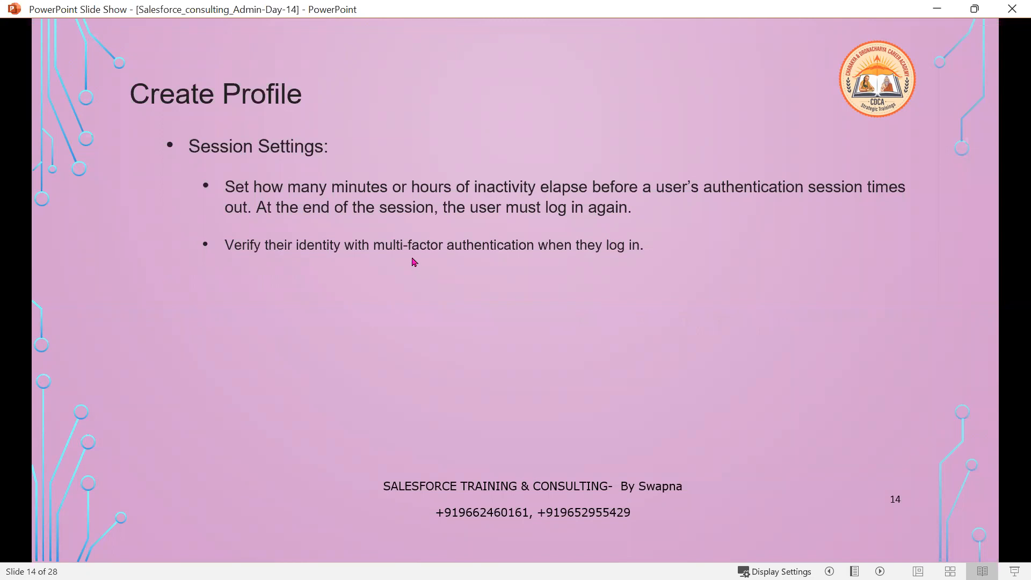
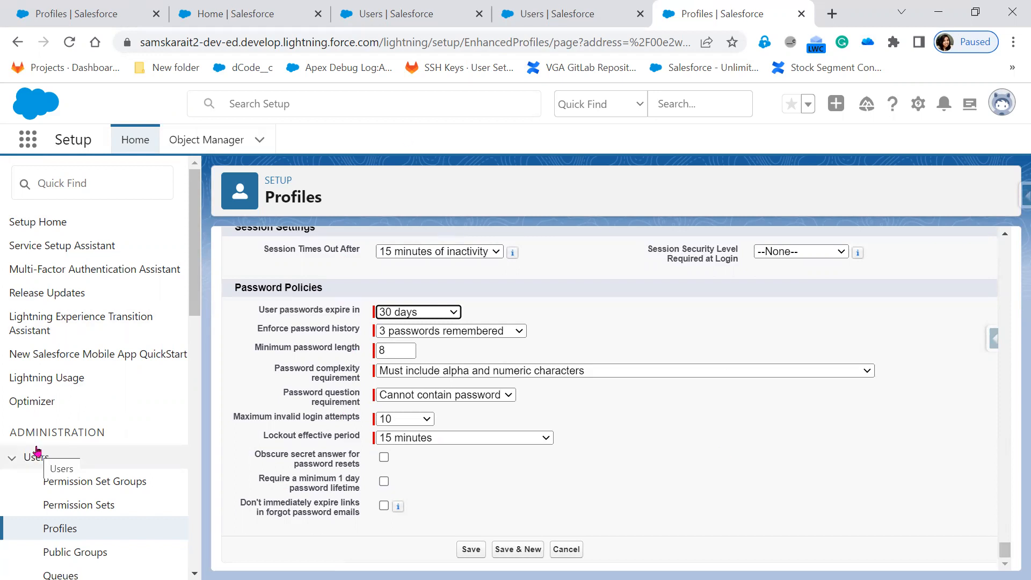
Glance at the slide show, then return to the profile's Password Policies settings.
{"action": "key", "text": "alt+Tab"}
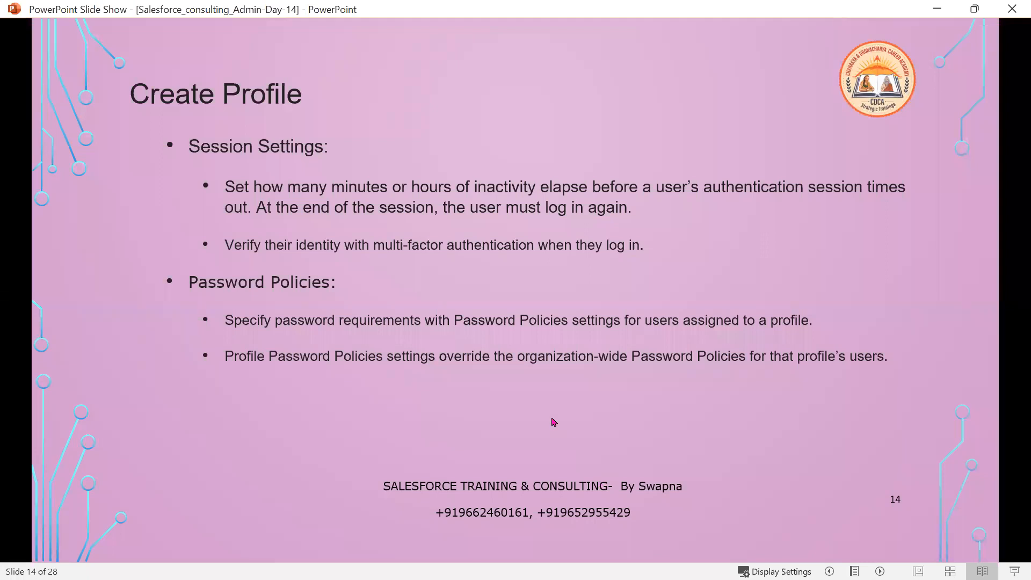
{"action": "key", "text": "alt+Tab"}
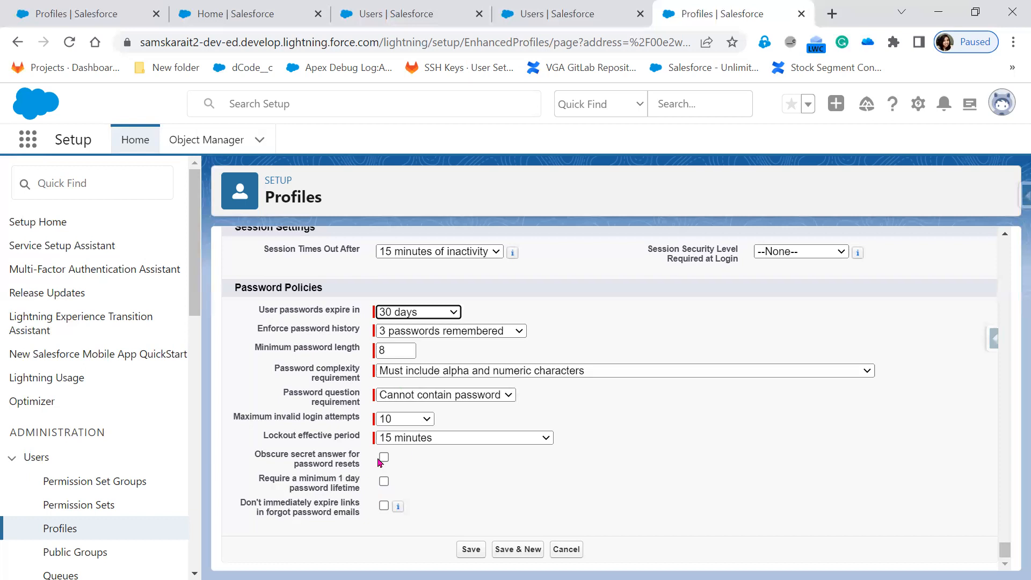
Set user passwords to expire in 90 days and reveal the next password policy bullet.
{"action": "left_click", "coordinate": [430, 313]}
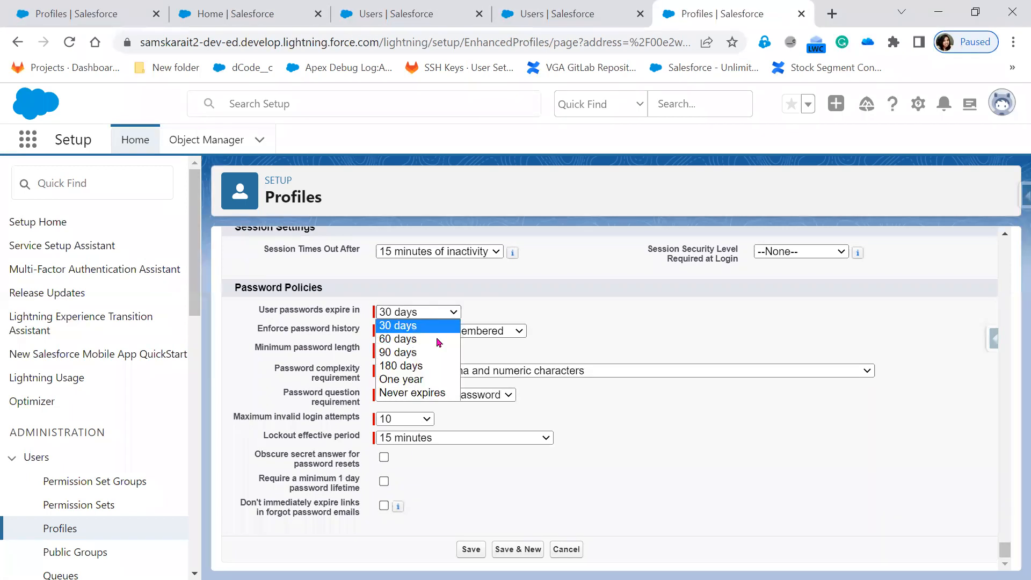
{"action": "left_click", "coordinate": [408, 352]}
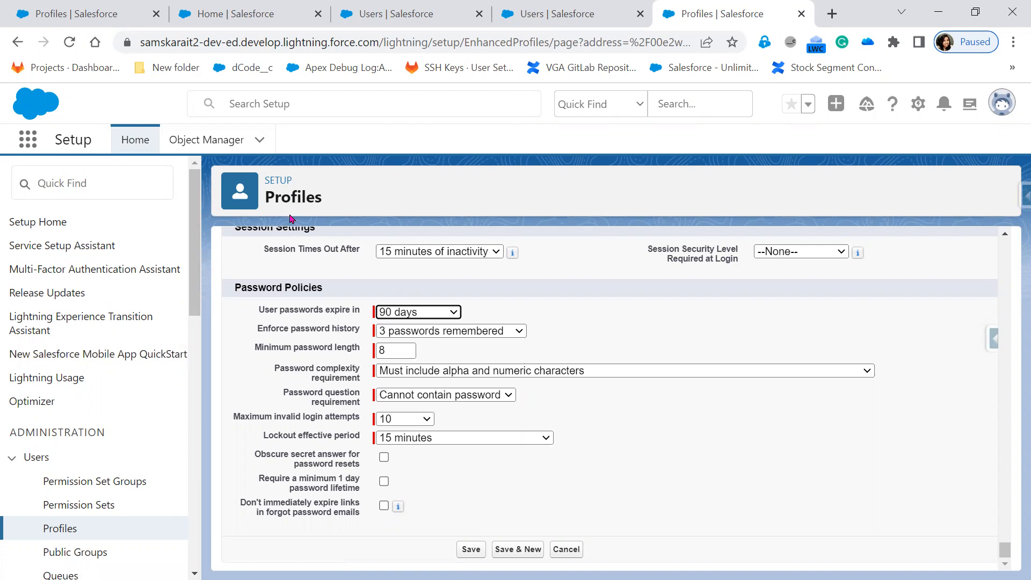
{"action": "key", "text": "alt+Tab"}
{"action": "left_click", "coordinate": [530, 412]}
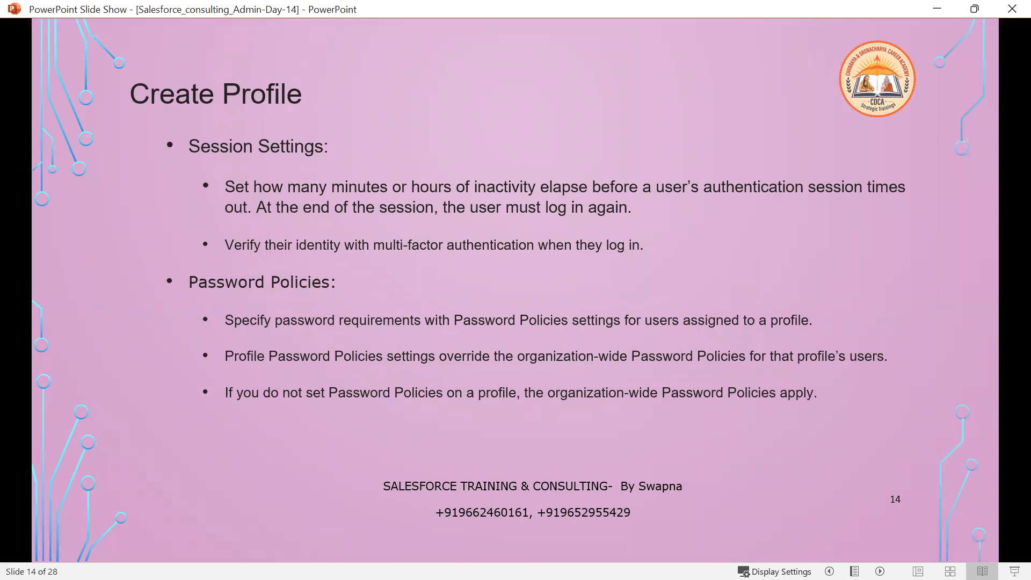
Recheck the 90-day password expiry, then advance the slide show to slide 15 'Edit Profile'.
{"action": "key", "text": "alt+Tab"}
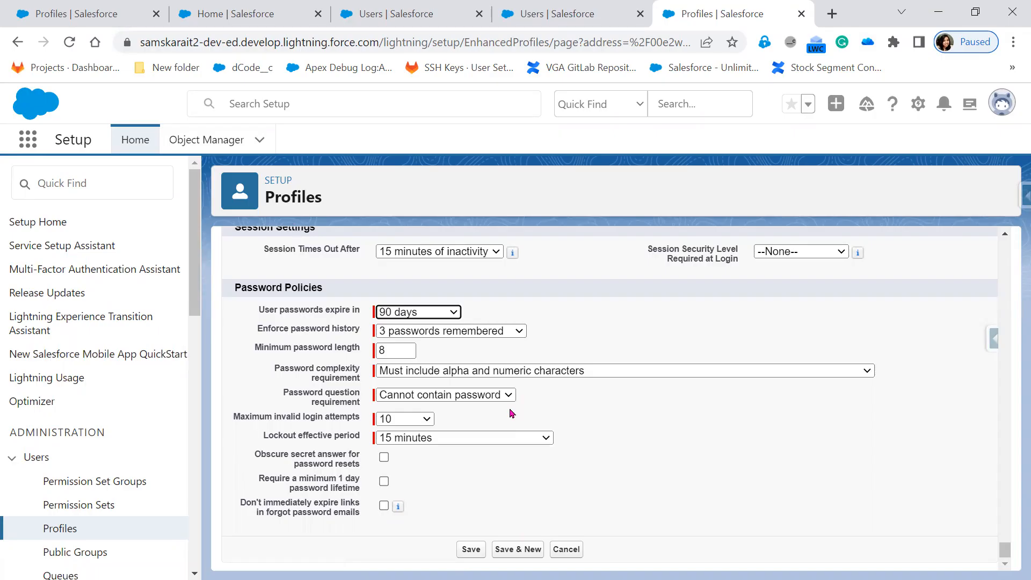
{"action": "scroll", "coordinate": [510, 413], "scroll_direction": "up", "scroll_amount": 1}
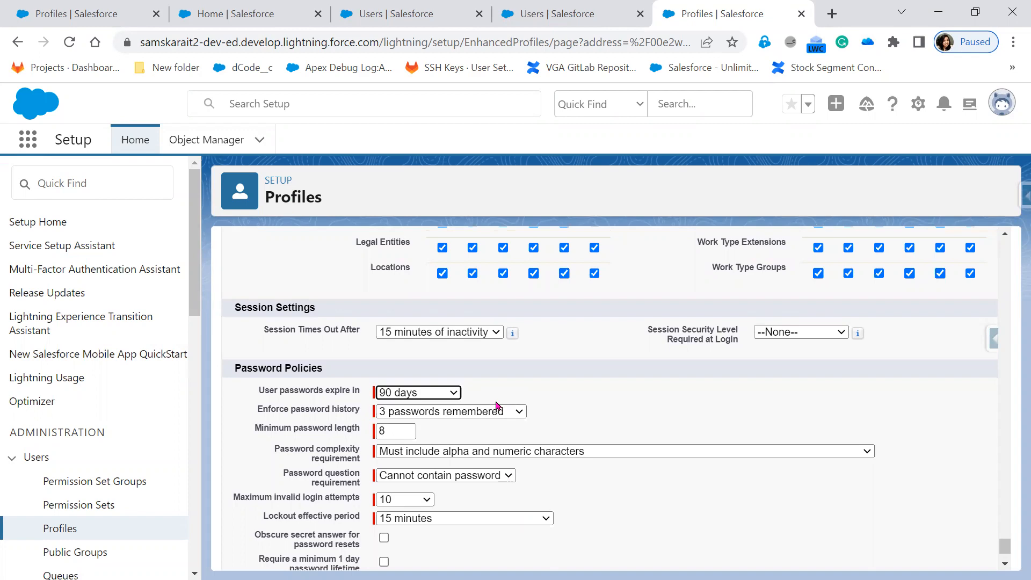
{"action": "key", "text": "alt+Tab"}
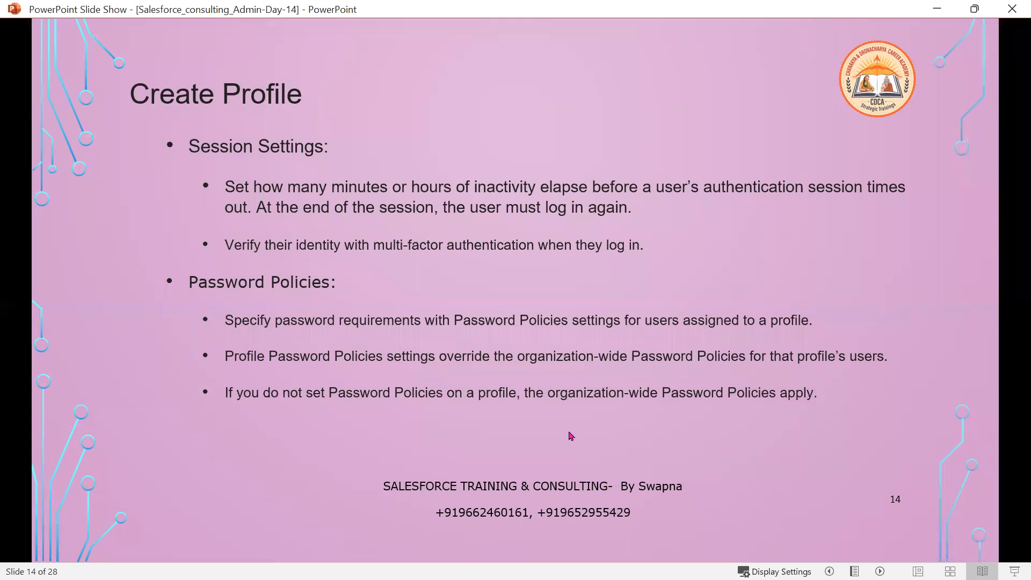
{"action": "key", "text": "alt+Tab"}
{"action": "left_click", "coordinate": [425, 393]}
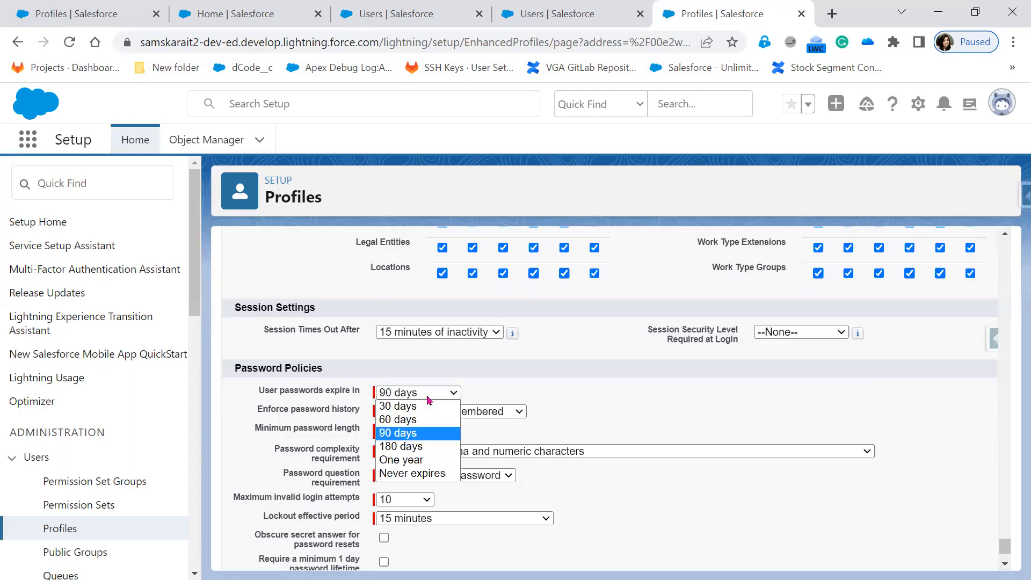
{"action": "left_click", "coordinate": [749, 507]}
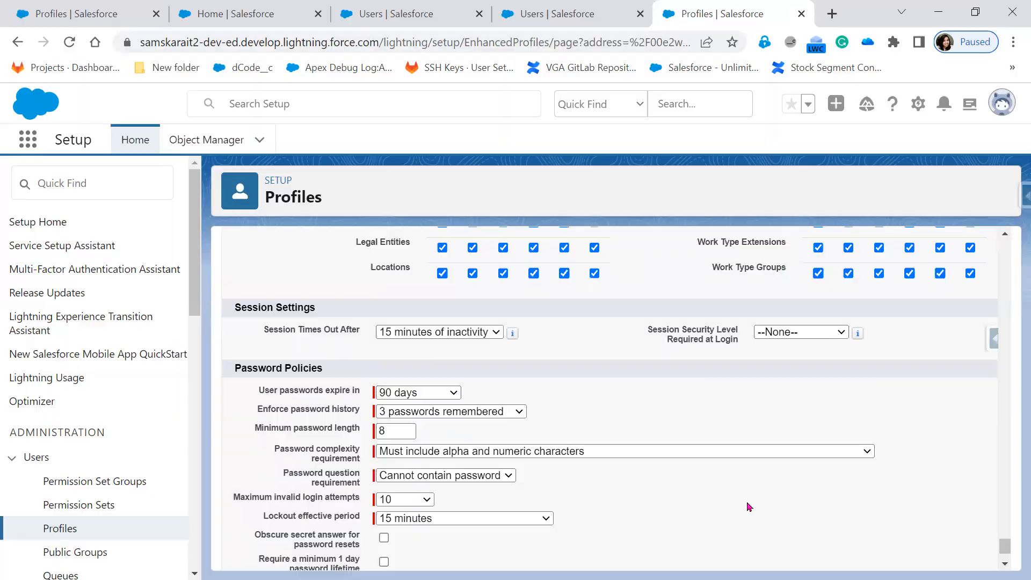
{"action": "key", "text": "alt+Tab"}
{"action": "key", "text": "alt+Tab"}
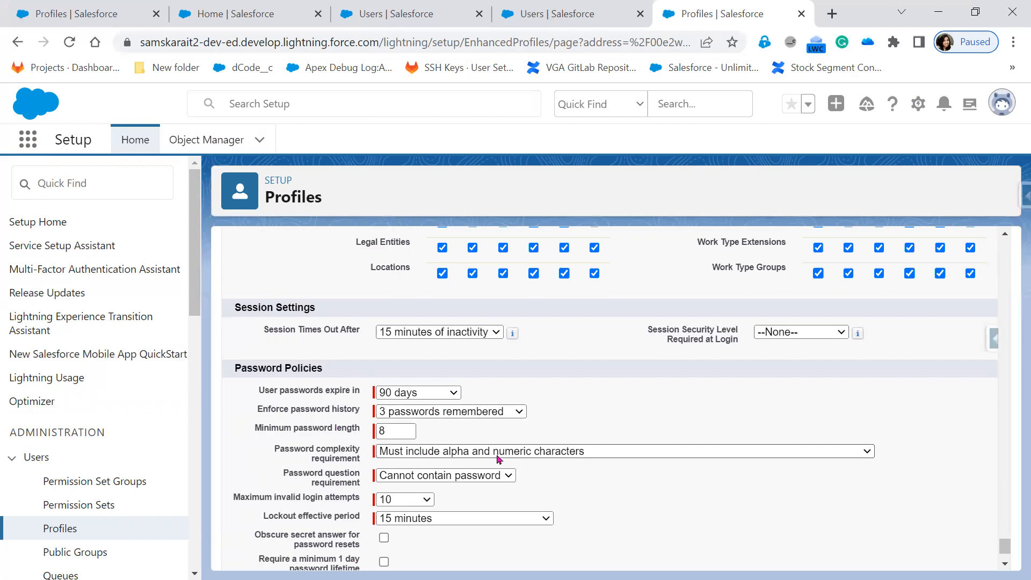
{"action": "scroll", "coordinate": [499, 462], "scroll_direction": "down", "scroll_amount": 2}
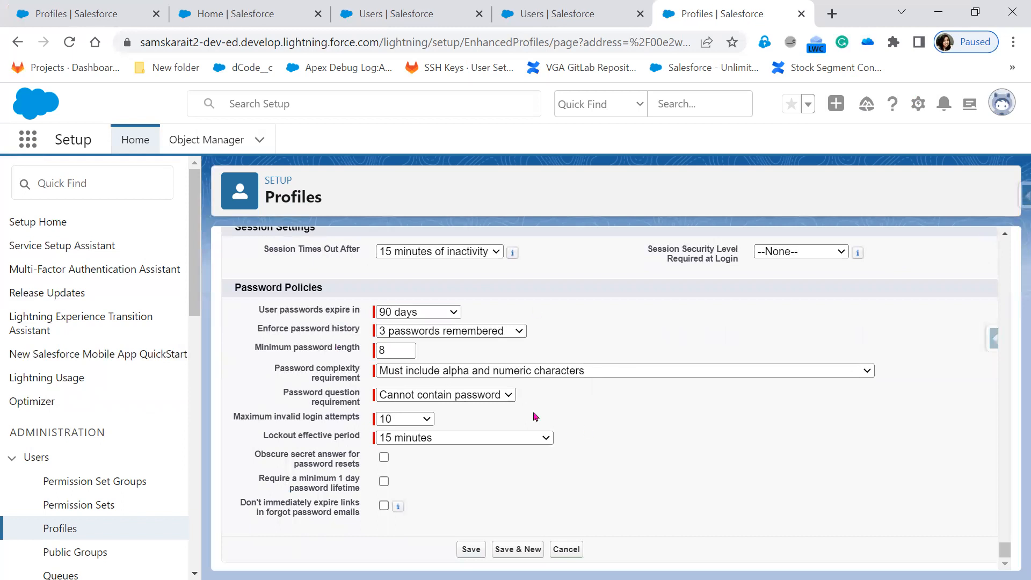
{"action": "key", "text": "alt+Tab"}
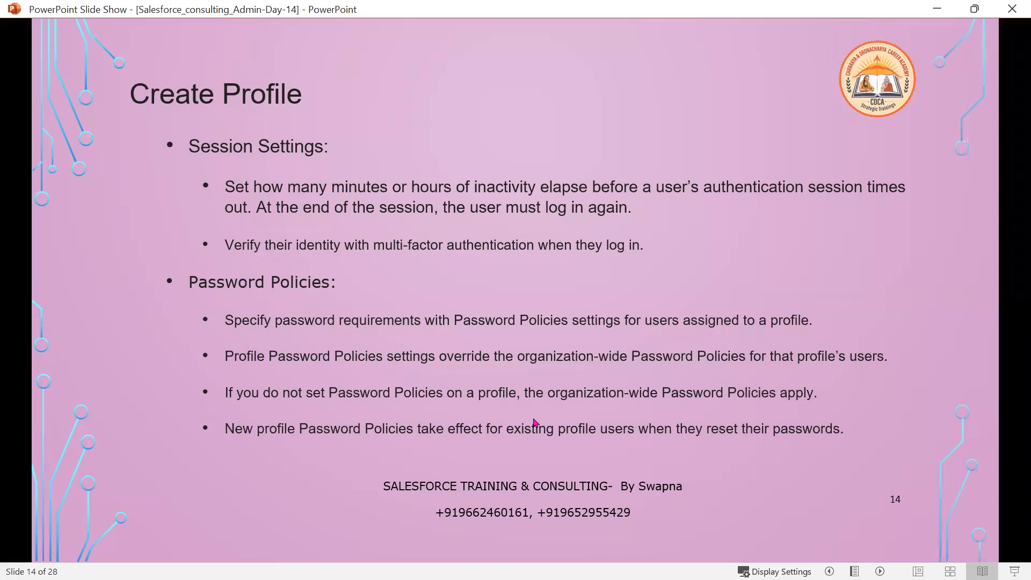
{"action": "left_click", "coordinate": [535, 422]}
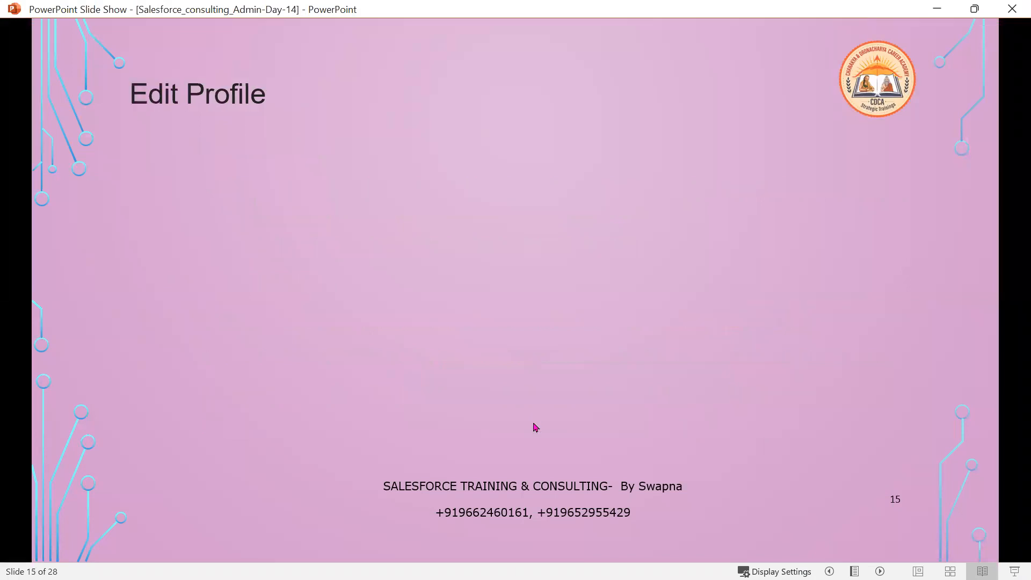
Cancel the profile edit without saving the changes.
{"action": "key", "text": "alt+Tab"}
{"action": "scroll", "coordinate": [566, 422], "scroll_direction": "up", "scroll_amount": 15}
{"action": "scroll", "coordinate": [566, 422], "scroll_direction": "up", "scroll_amount": 20}
{"action": "scroll", "coordinate": [565, 423], "scroll_direction": "up", "scroll_amount": 20}
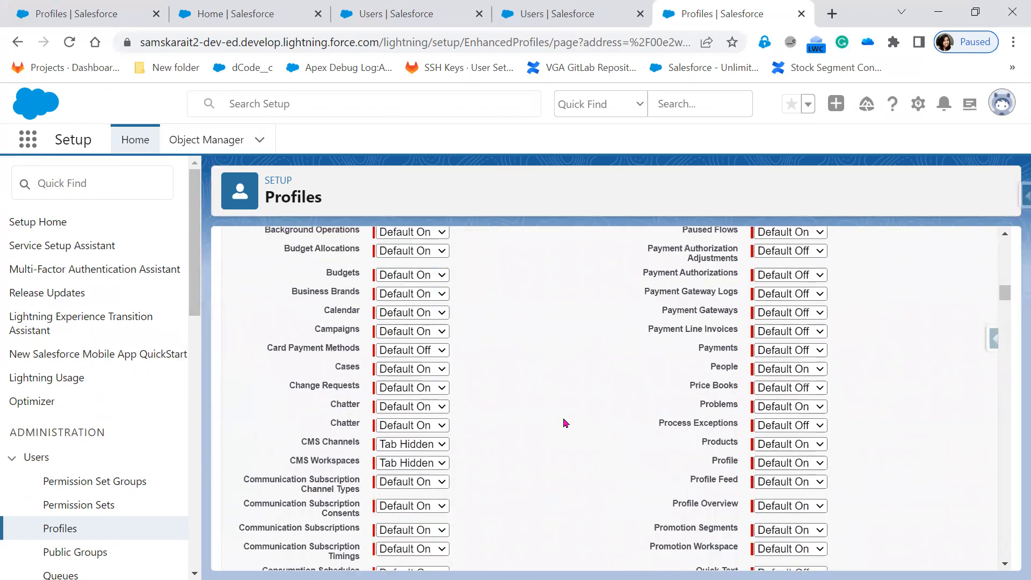
{"action": "scroll", "coordinate": [566, 423], "scroll_direction": "up", "scroll_amount": 15}
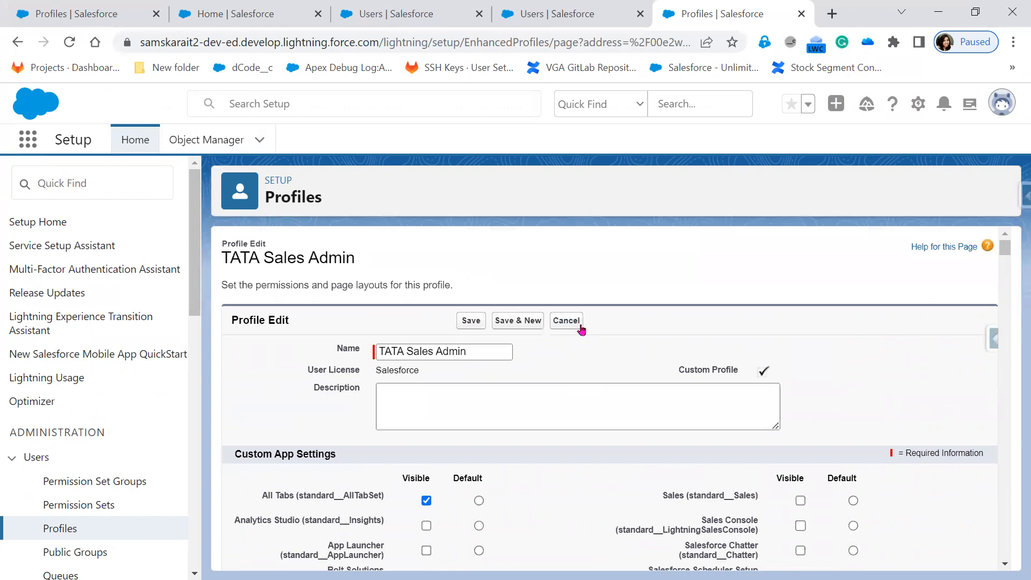
{"action": "left_click", "coordinate": [567, 321]}
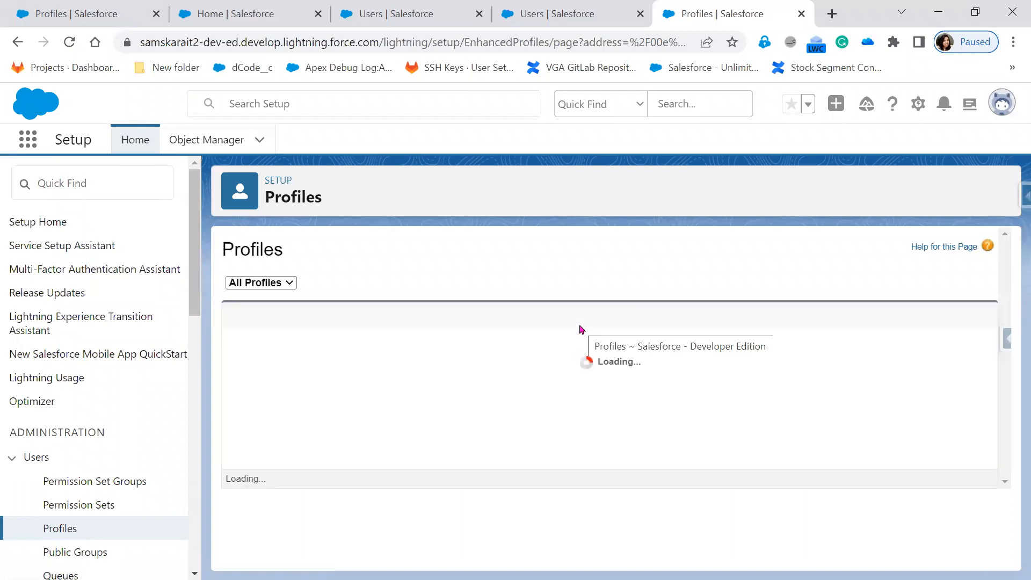
Review the TATA Sales Admin profile's Page Layouts and Field-Level Security, then view the incognito lead.
{"action": "left_click", "coordinate": [347, 363]}
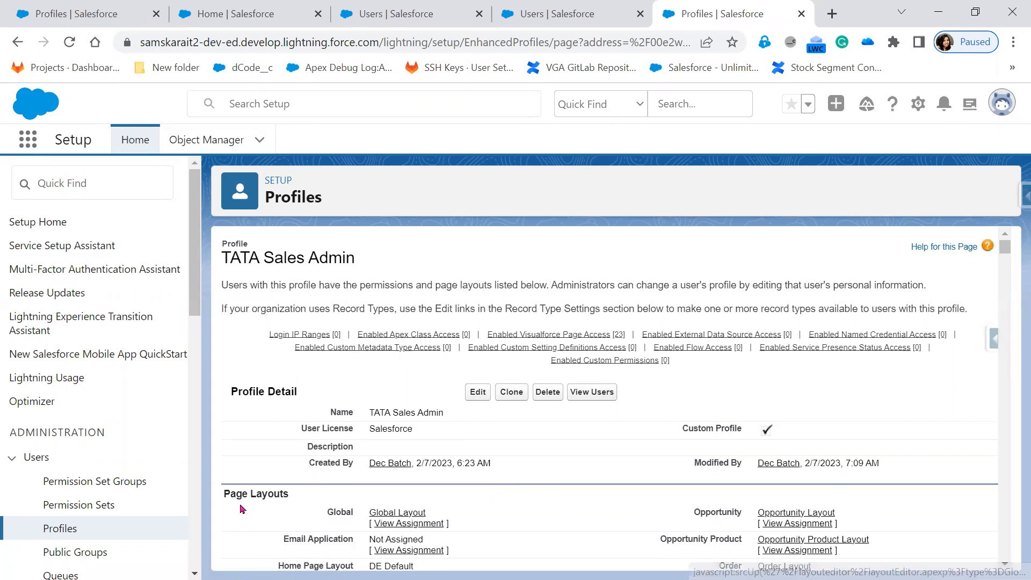
{"action": "scroll", "coordinate": [243, 509], "scroll_direction": "down", "scroll_amount": 3}
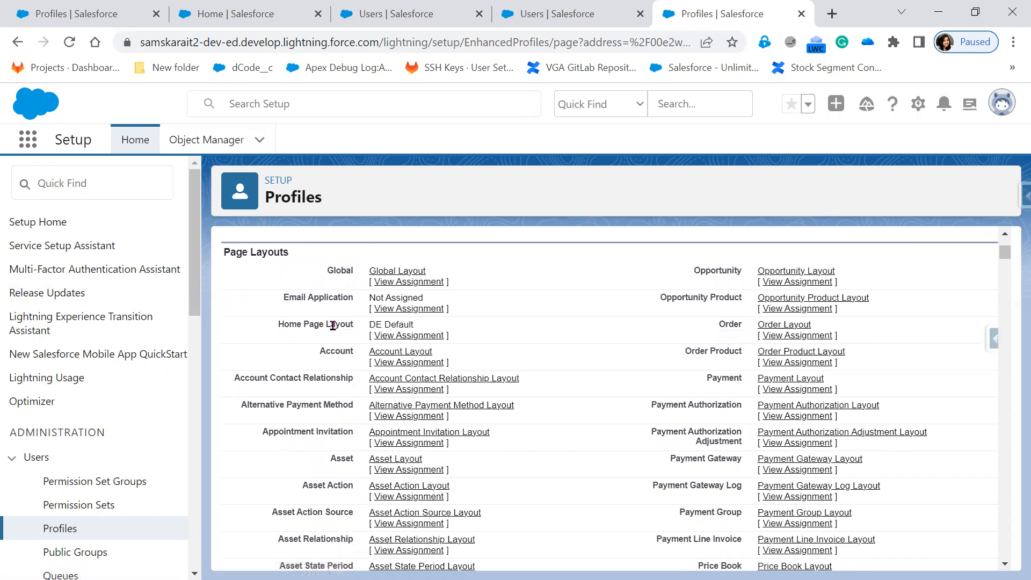
{"action": "scroll", "coordinate": [346, 263], "scroll_direction": "up", "scroll_amount": 2}
{"action": "scroll", "coordinate": [527, 507], "scroll_direction": "down", "scroll_amount": 10}
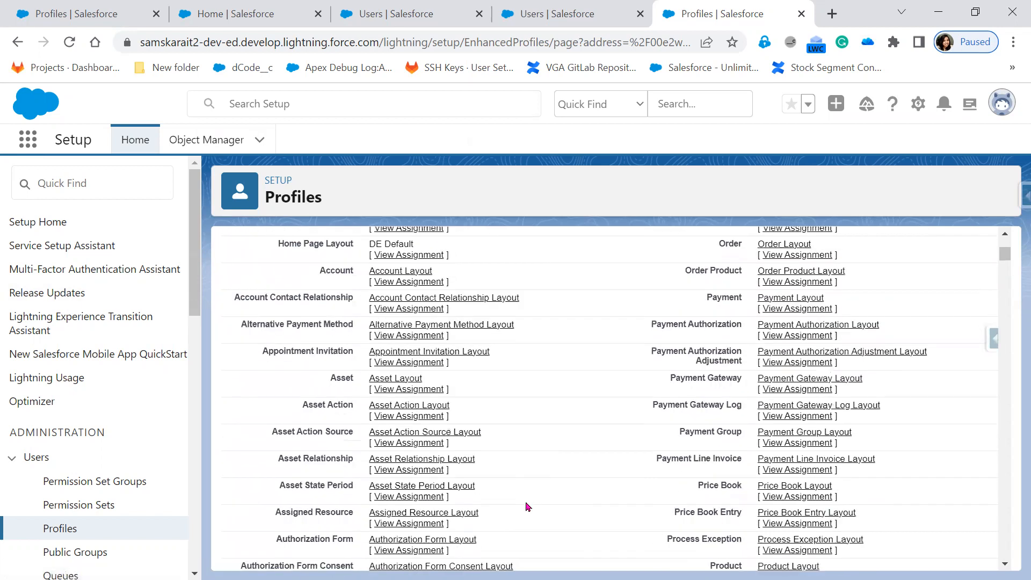
{"action": "scroll", "coordinate": [526, 507], "scroll_direction": "down", "scroll_amount": 15}
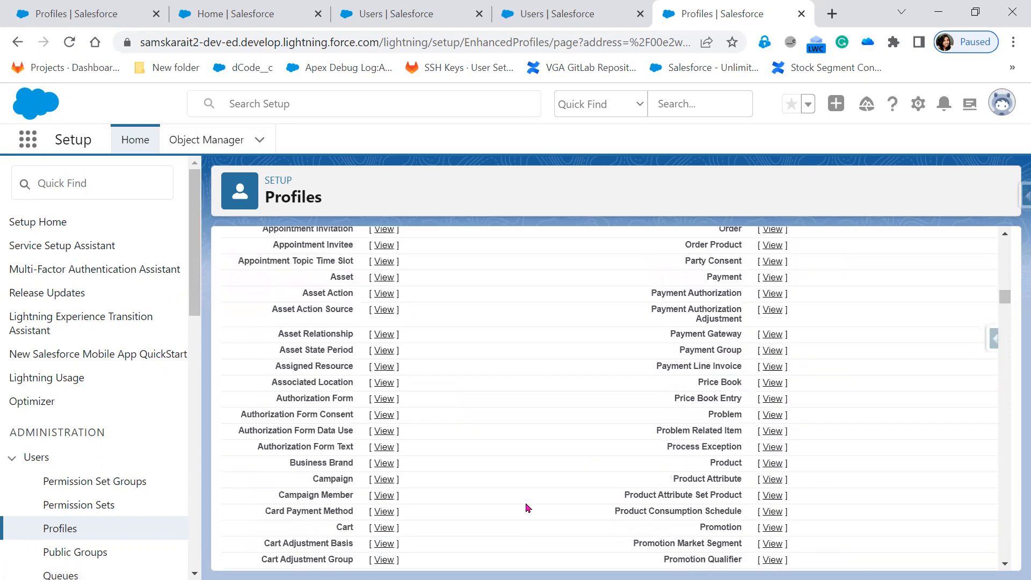
{"action": "scroll", "coordinate": [527, 507], "scroll_direction": "up", "scroll_amount": 3}
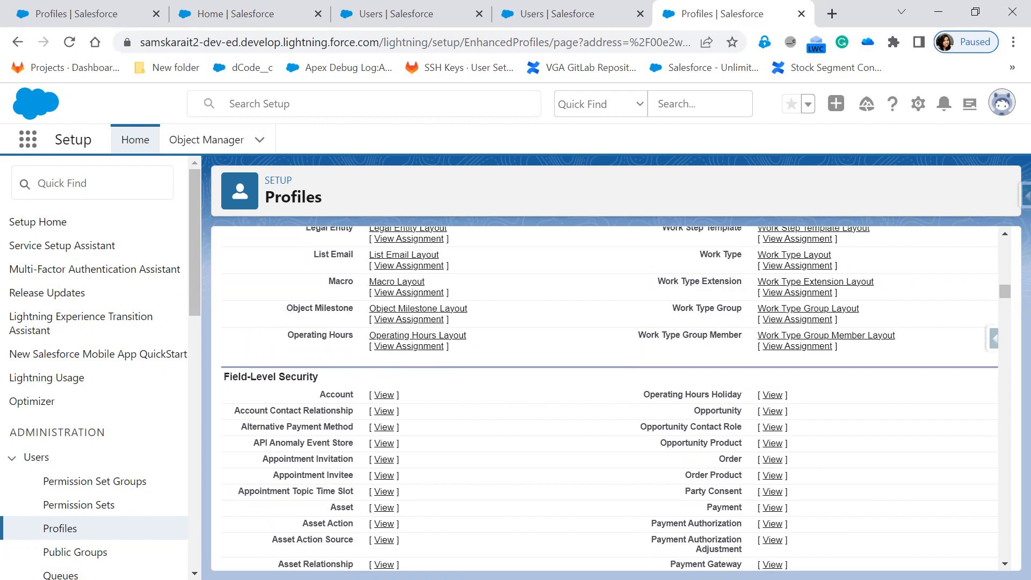
{"action": "key", "text": "alt+Tab"}
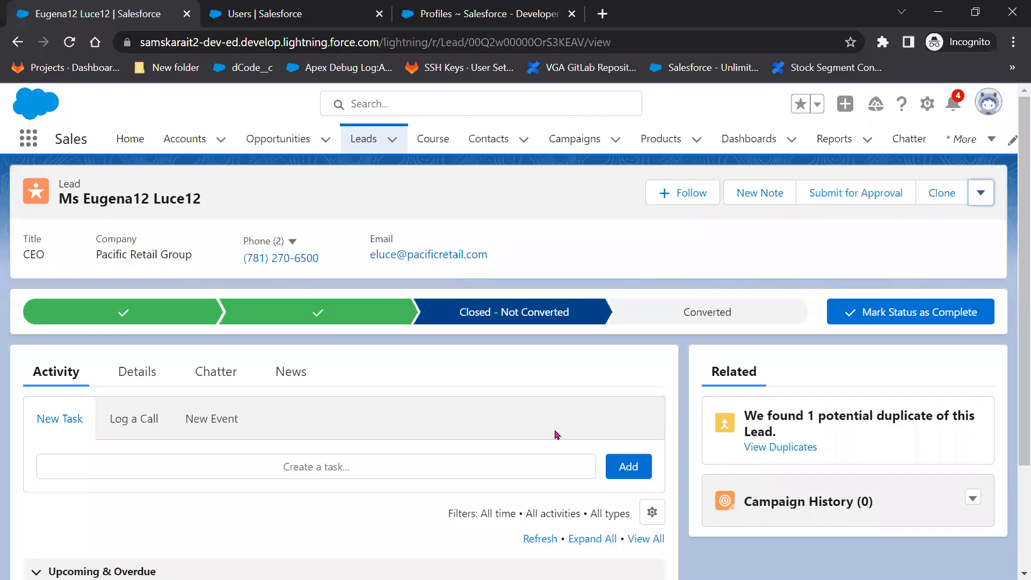
Show the incognito lead's details and start editing its empty No. of Employees field.
{"action": "left_click", "coordinate": [135, 380]}
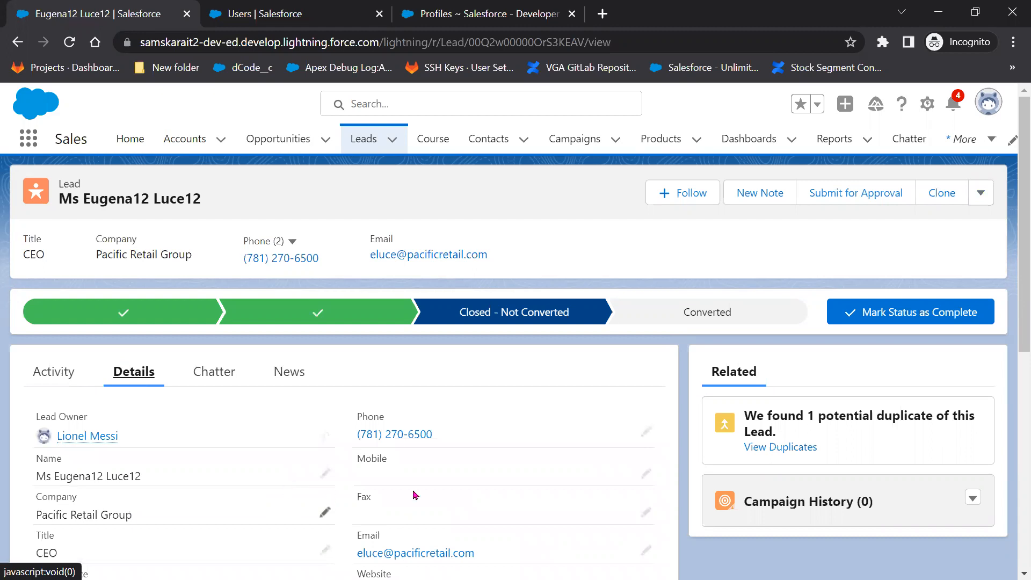
{"action": "scroll", "coordinate": [483, 481], "scroll_direction": "down", "scroll_amount": 6}
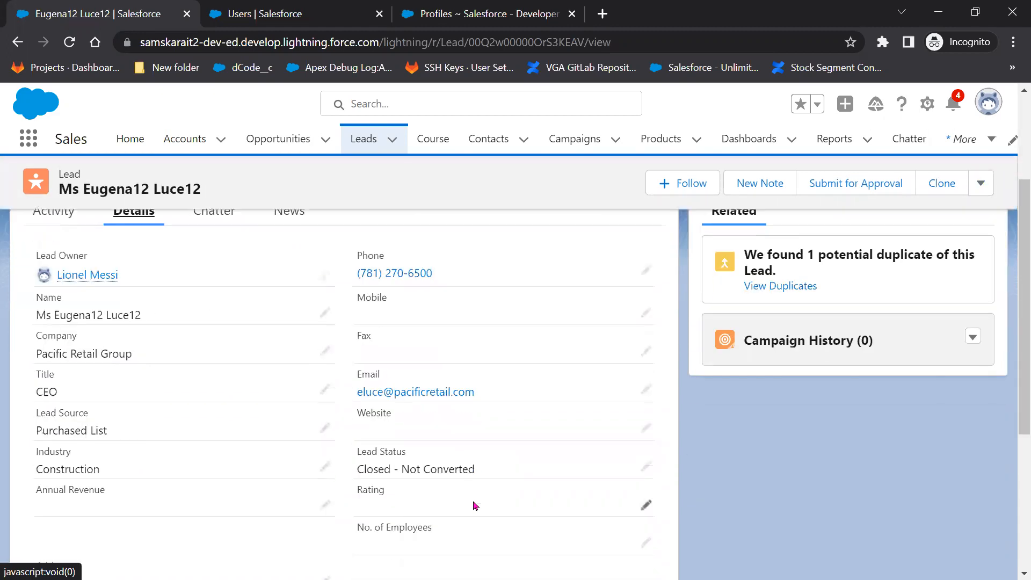
{"action": "scroll", "coordinate": [470, 513], "scroll_direction": "down", "scroll_amount": 2}
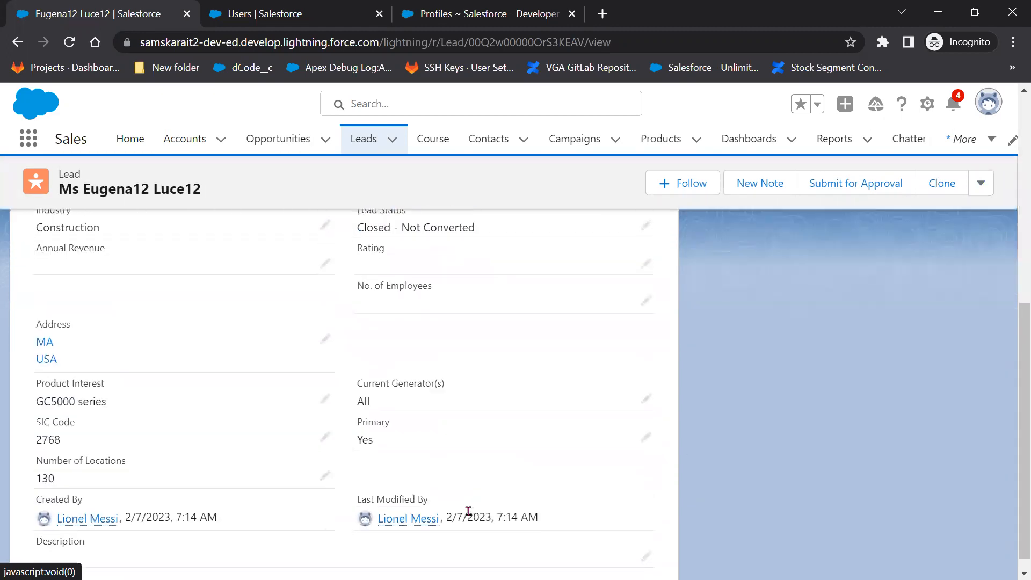
{"action": "scroll", "coordinate": [323, 486], "scroll_direction": "up", "scroll_amount": 3}
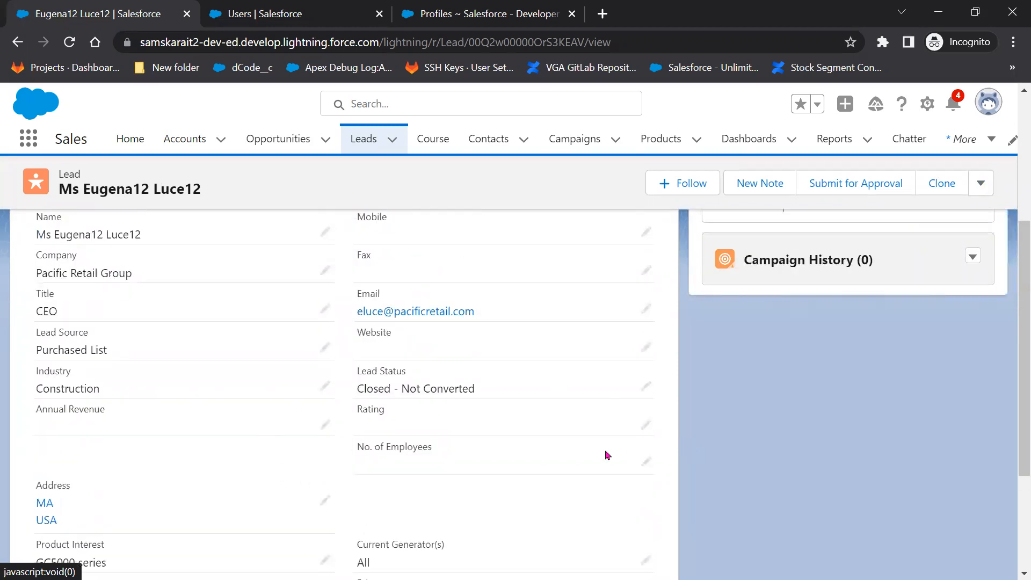
{"action": "left_click_drag", "start_coordinate": [357, 450], "coordinate": [443, 463]}
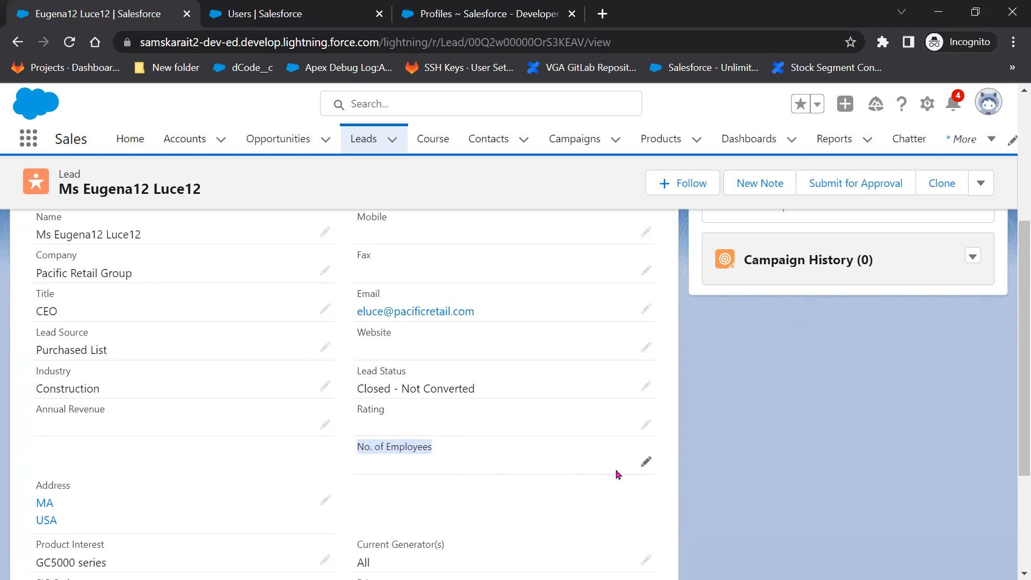
{"action": "left_click", "coordinate": [646, 462]}
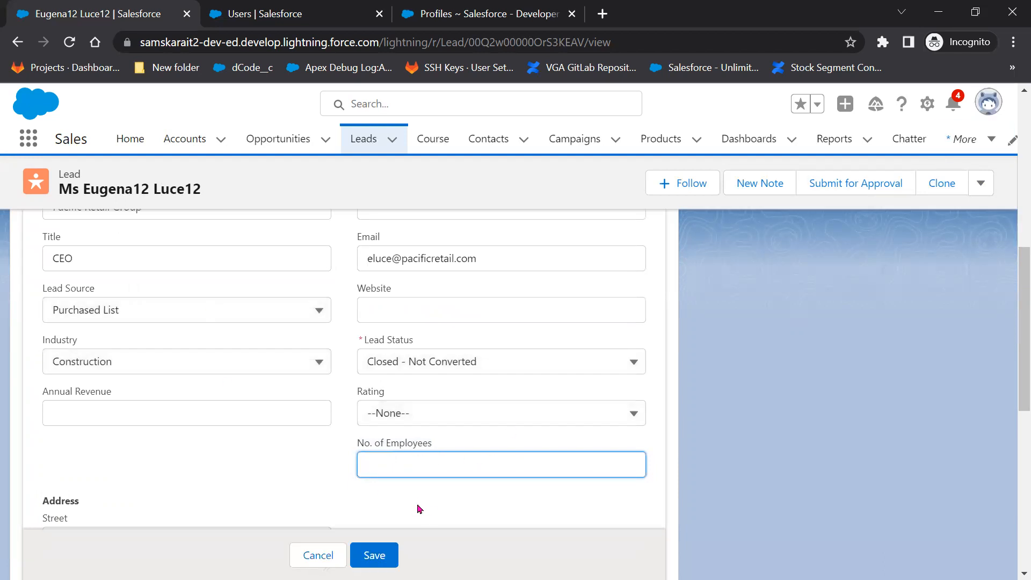
{"action": "key", "text": "alt+Tab"}
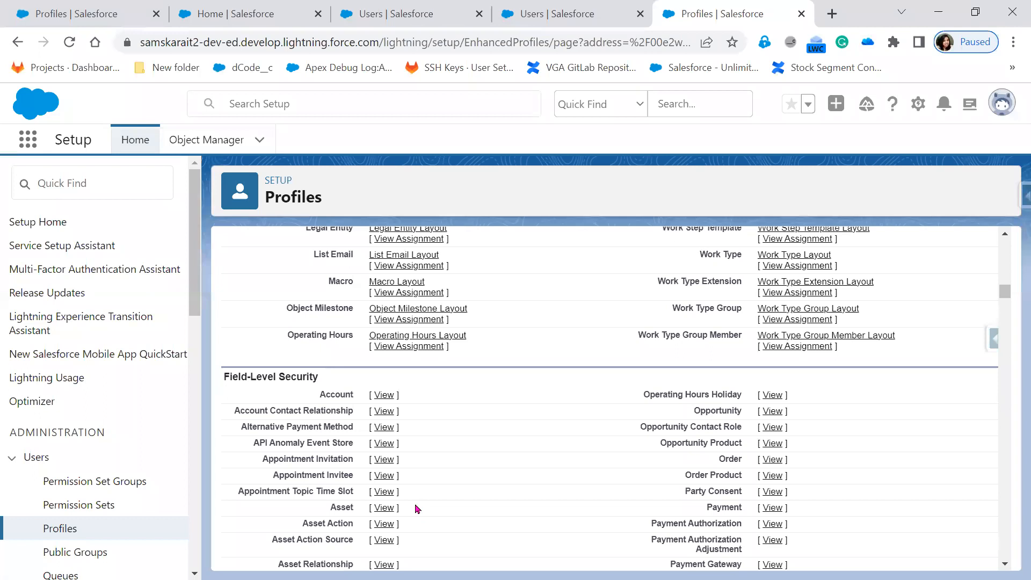
Open the profile's Lead field-level security and locate the No. of Employees row.
{"action": "key", "text": "alt+Tab"}
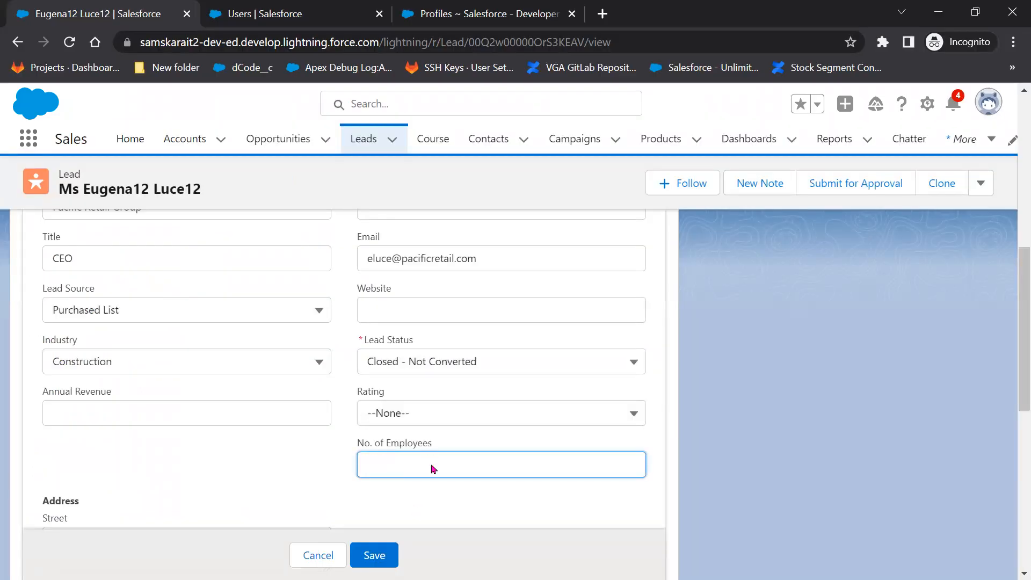
{"action": "key", "text": "alt+Tab"}
{"action": "scroll", "coordinate": [456, 500], "scroll_direction": "down", "scroll_amount": 10}
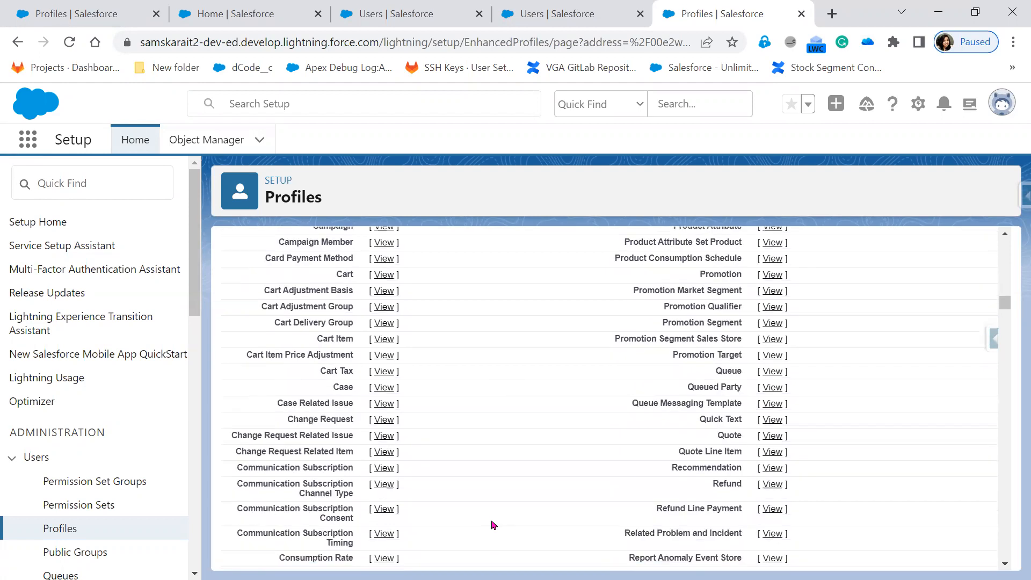
{"action": "scroll", "coordinate": [494, 525], "scroll_direction": "down", "scroll_amount": 8}
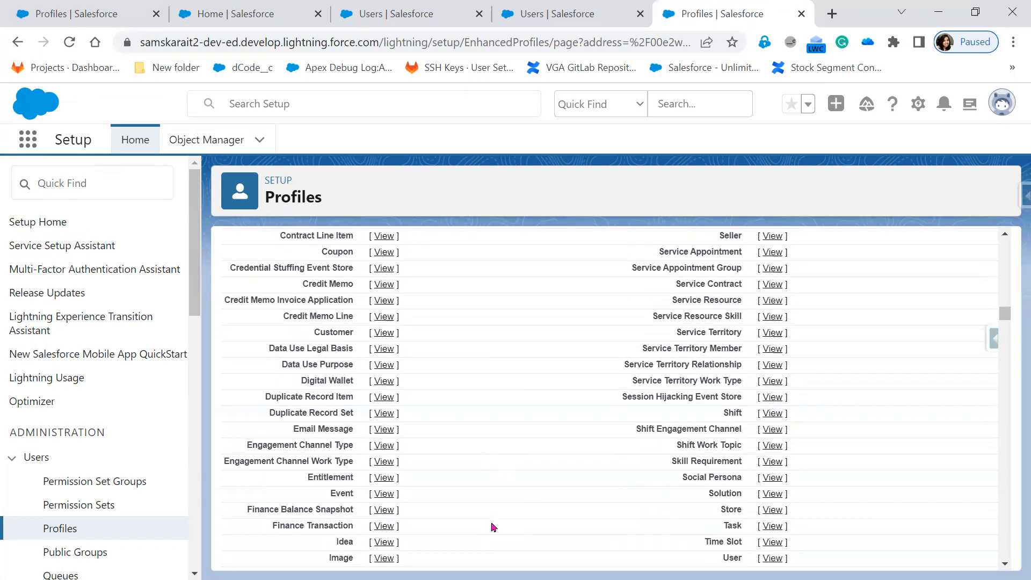
{"action": "scroll", "coordinate": [493, 527], "scroll_direction": "down", "scroll_amount": 5}
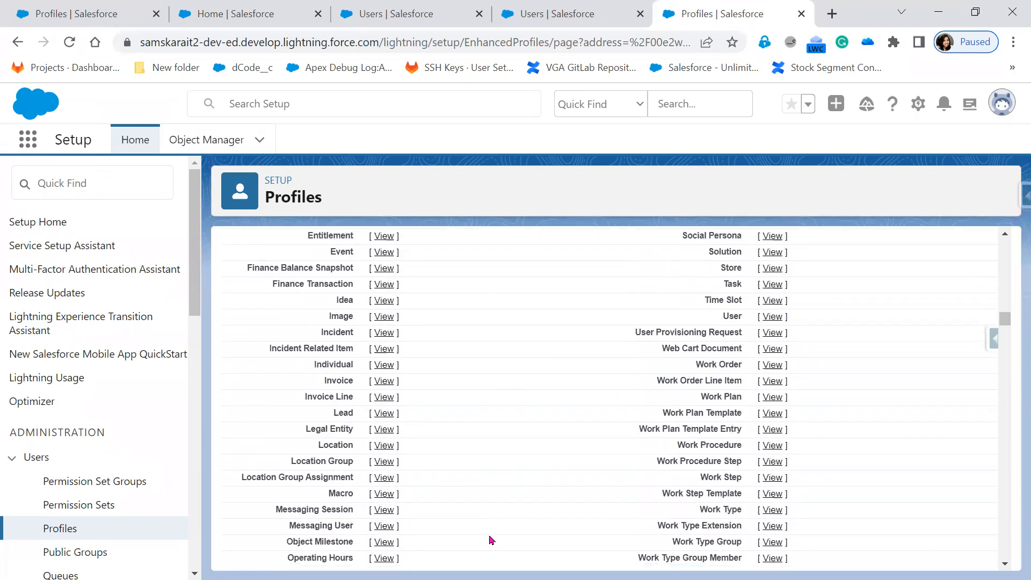
{"action": "left_click", "coordinate": [385, 416]}
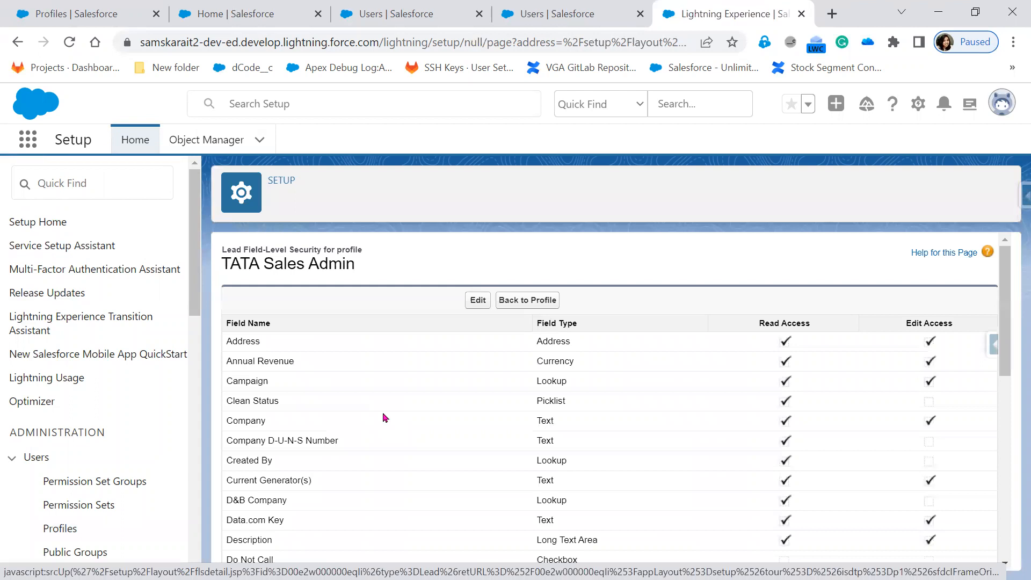
{"action": "scroll", "coordinate": [414, 500], "scroll_direction": "down", "scroll_amount": 3}
{"action": "scroll", "coordinate": [414, 500], "scroll_direction": "down", "scroll_amount": 3}
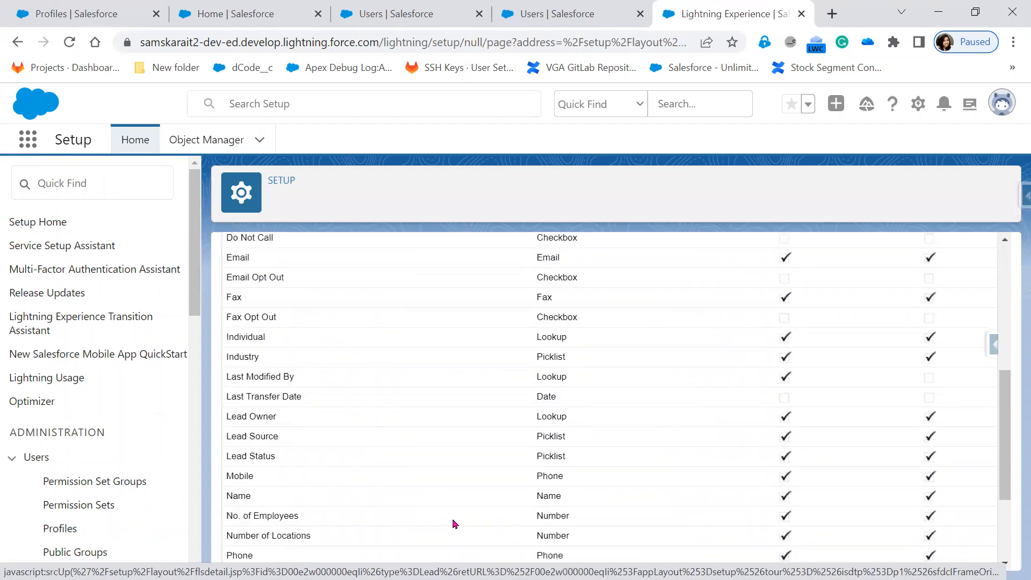
{"action": "left_click_drag", "start_coordinate": [231, 518], "coordinate": [621, 525]}
{"action": "scroll", "coordinate": [623, 524], "scroll_direction": "up", "scroll_amount": 6}
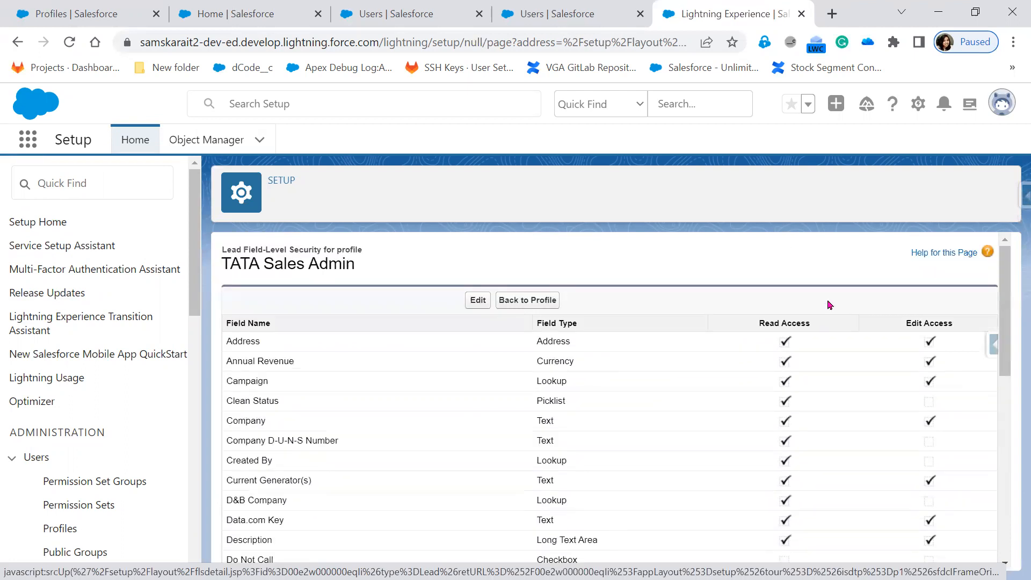
{"action": "scroll", "coordinate": [852, 477], "scroll_direction": "down", "scroll_amount": 4}
{"action": "scroll", "coordinate": [833, 543], "scroll_direction": "up", "scroll_amount": 4}
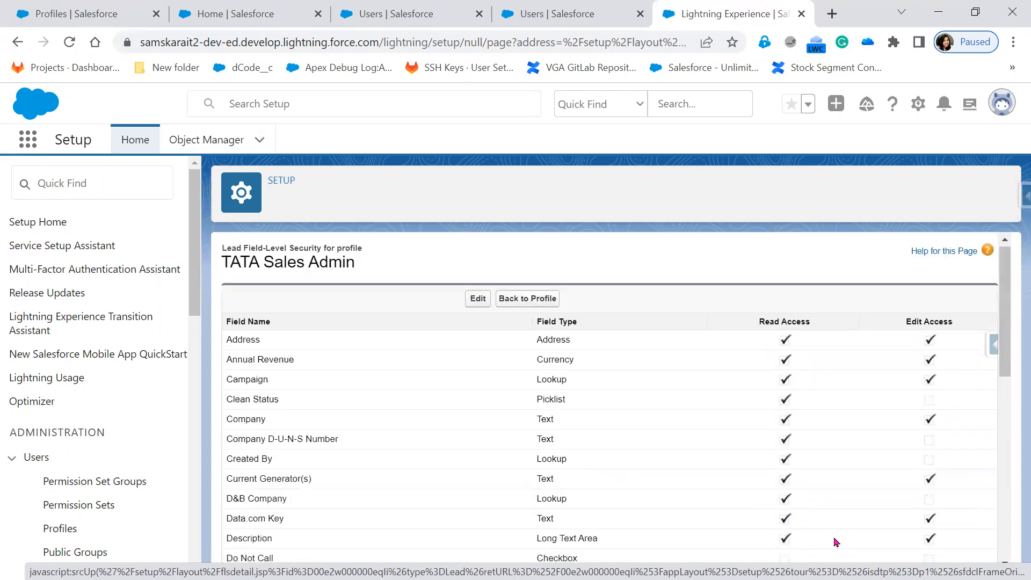
Remove read and edit access to Lead No. of Employees and save.
{"action": "left_click", "coordinate": [474, 302]}
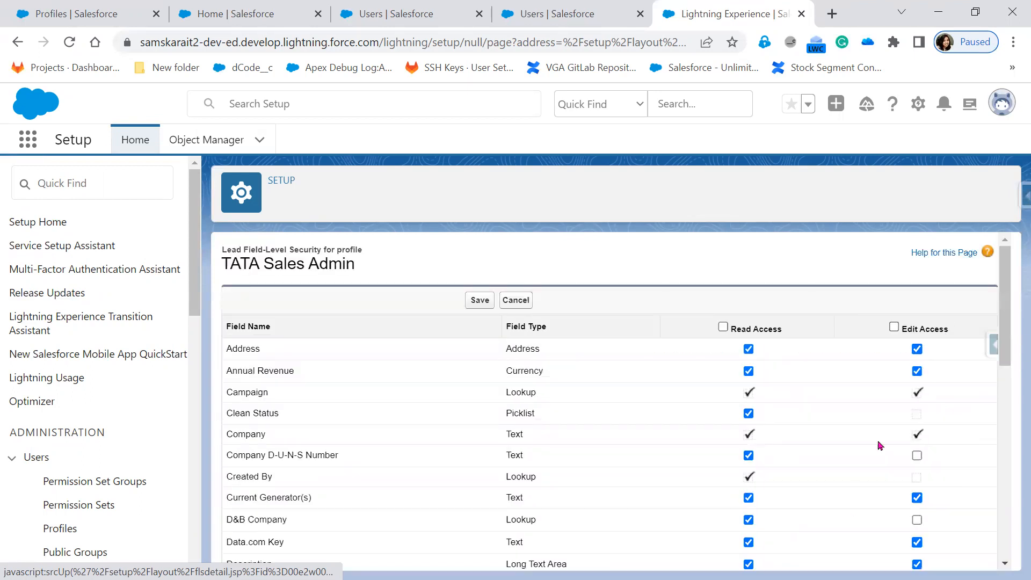
{"action": "scroll", "coordinate": [825, 505], "scroll_direction": "down", "scroll_amount": 5}
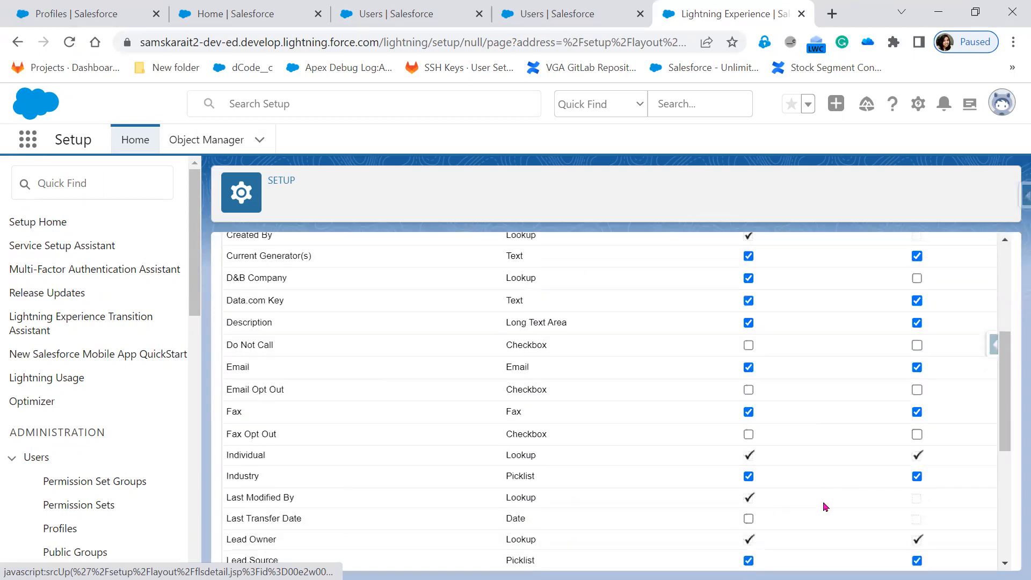
{"action": "scroll", "coordinate": [825, 505], "scroll_direction": "down", "scroll_amount": 5}
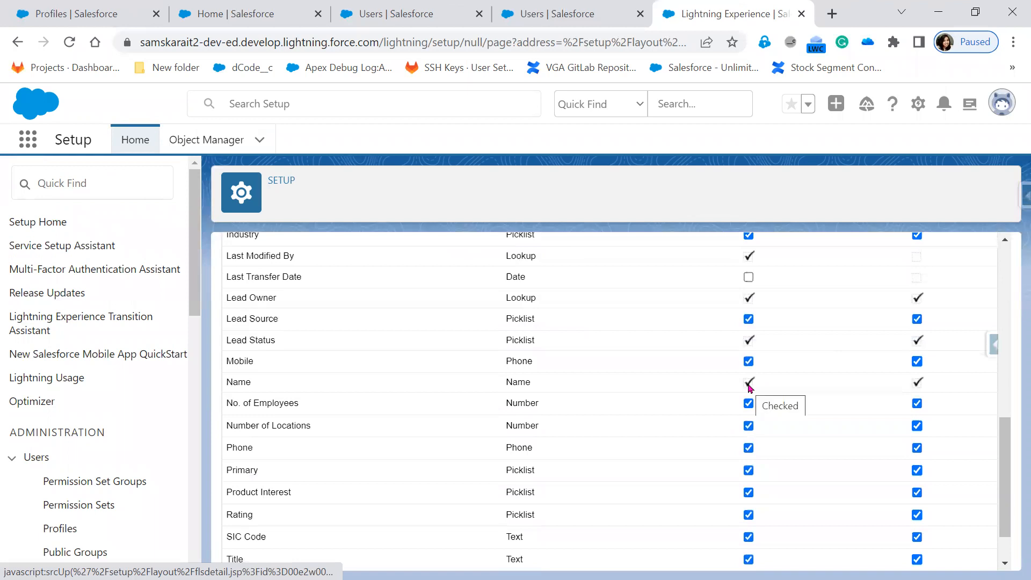
{"action": "left_click", "coordinate": [749, 404]}
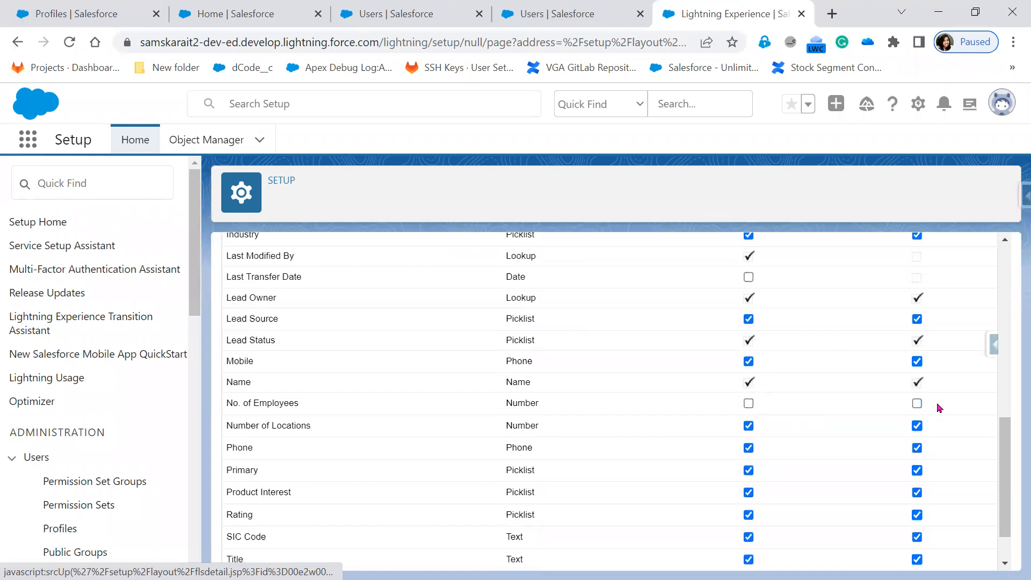
{"action": "scroll", "coordinate": [767, 413], "scroll_direction": "up", "scroll_amount": 5}
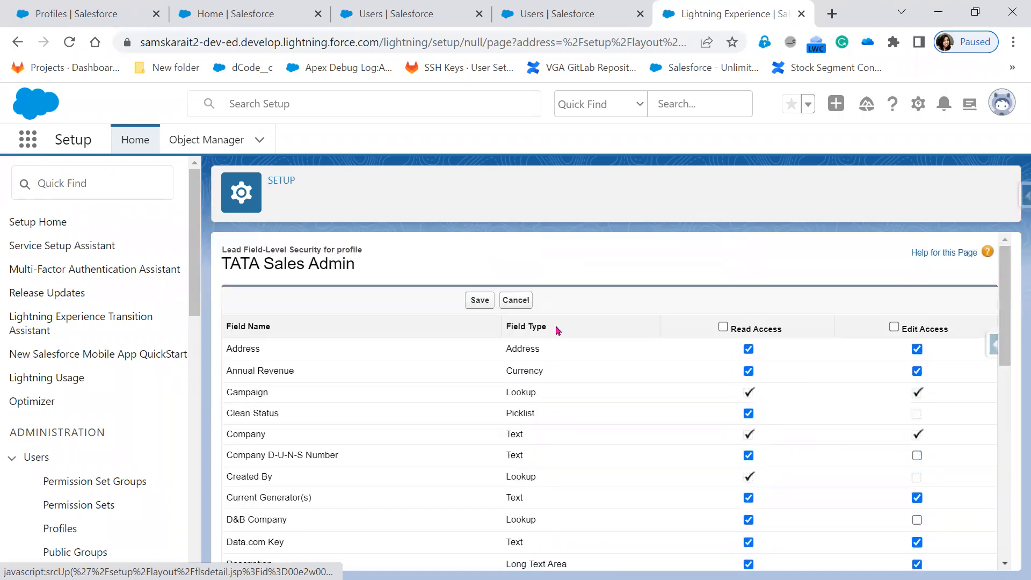
{"action": "left_click", "coordinate": [485, 301]}
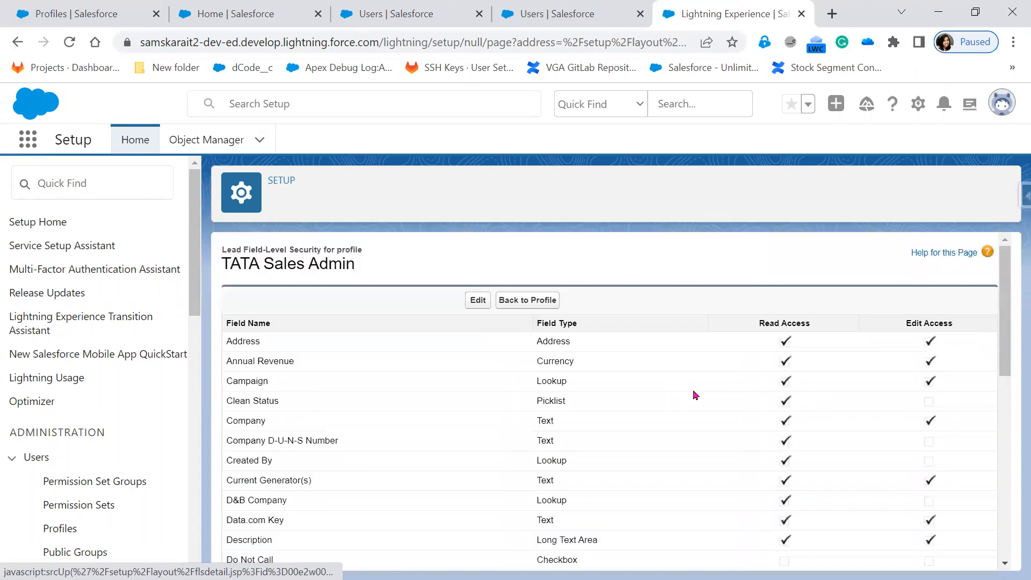
{"action": "scroll", "coordinate": [823, 525], "scroll_direction": "down", "scroll_amount": 7}
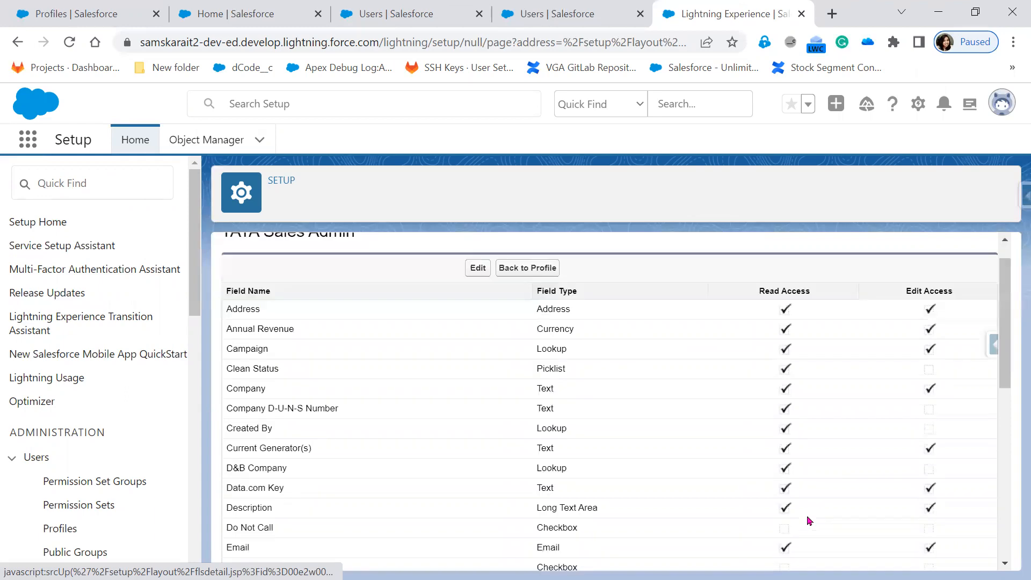
{"action": "key", "text": "alt+Tab"}
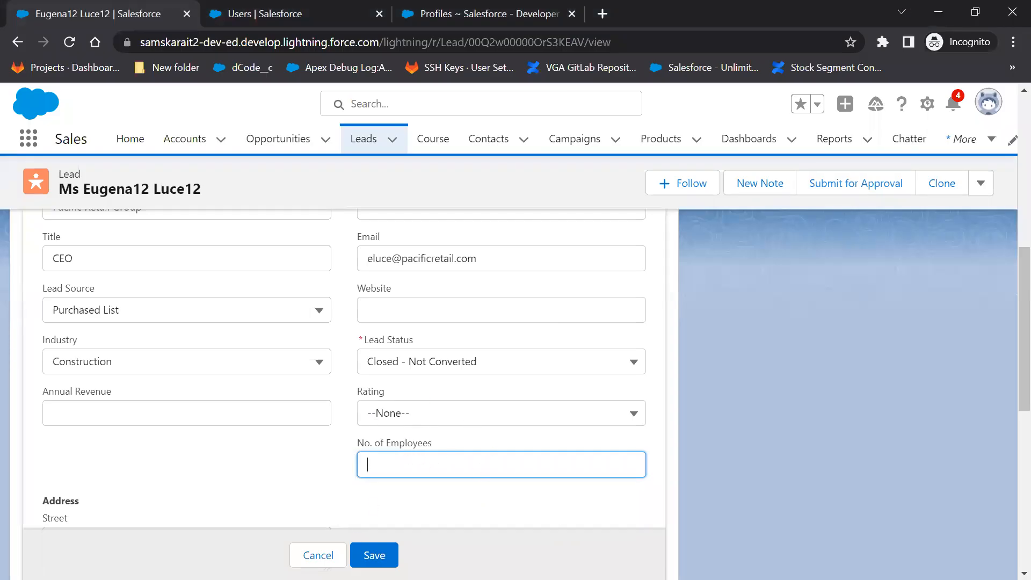
Cancel the lead edit and reload it to confirm No. of Employees is gone from Details.
{"action": "left_click", "coordinate": [318, 555]}
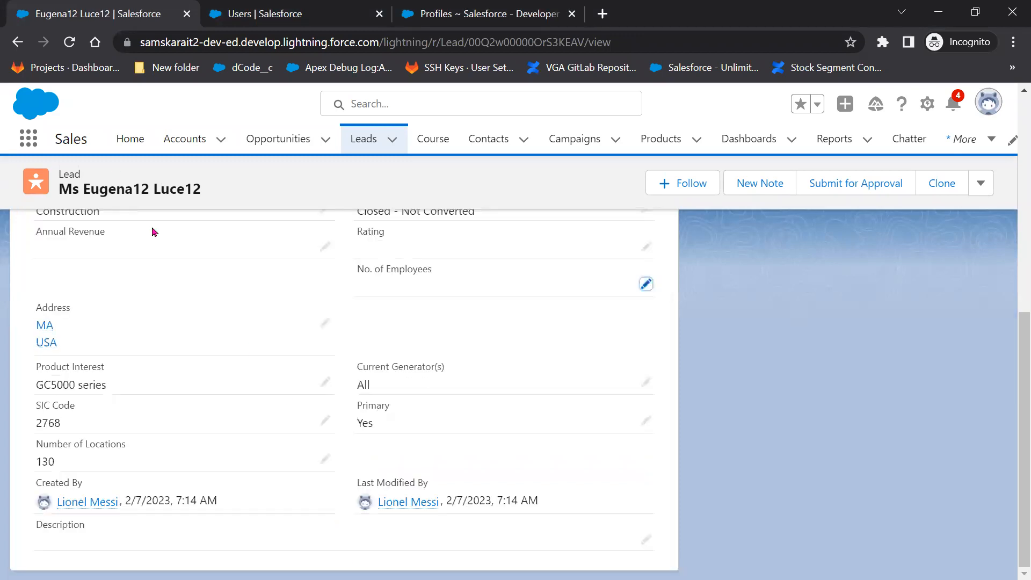
{"action": "left_click", "coordinate": [68, 41]}
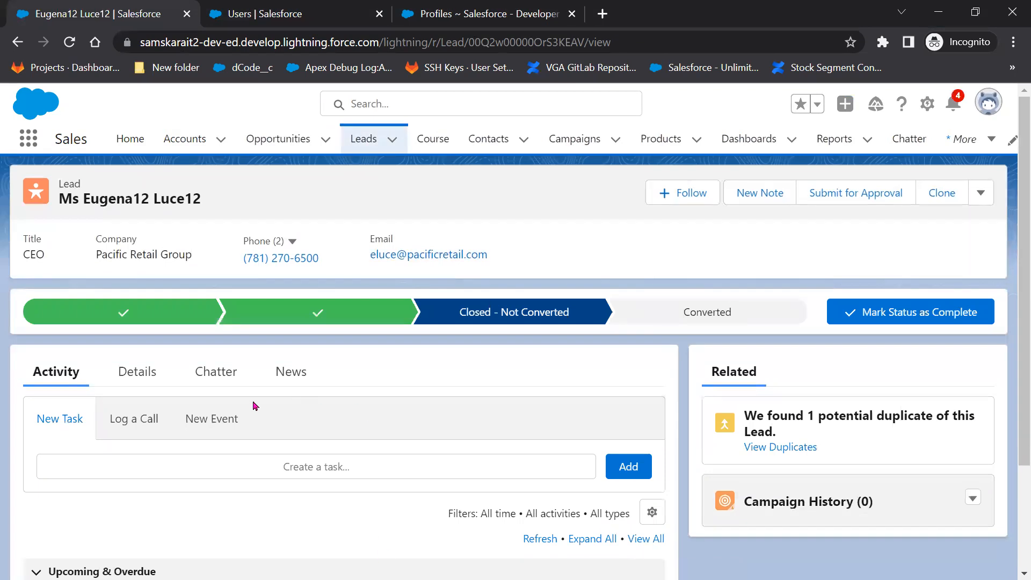
{"action": "left_click", "coordinate": [144, 375]}
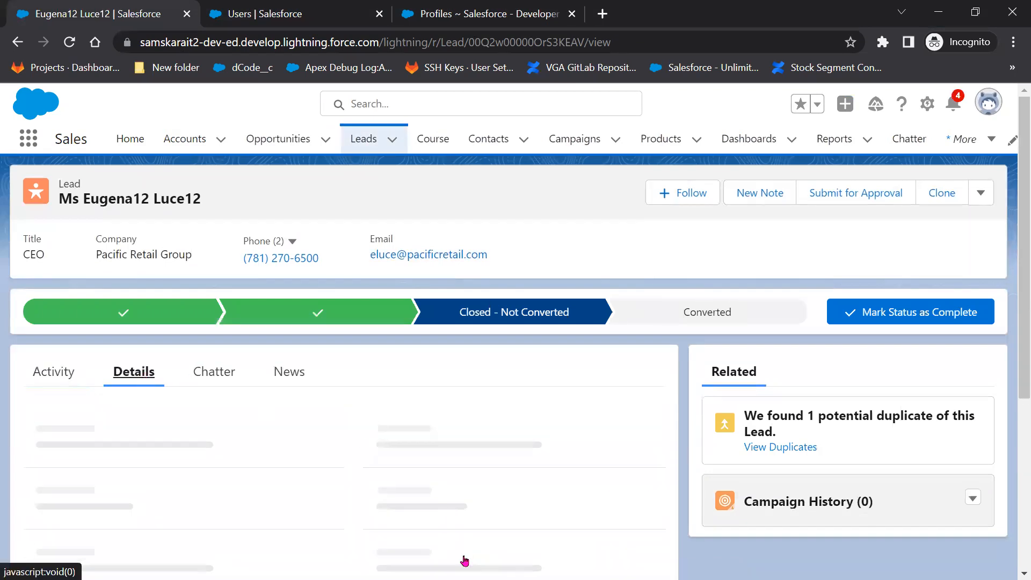
{"action": "scroll", "coordinate": [463, 557], "scroll_direction": "down", "scroll_amount": 5}
{"action": "scroll", "coordinate": [464, 559], "scroll_direction": "down", "scroll_amount": 2}
{"action": "scroll", "coordinate": [462, 559], "scroll_direction": "up", "scroll_amount": 3}
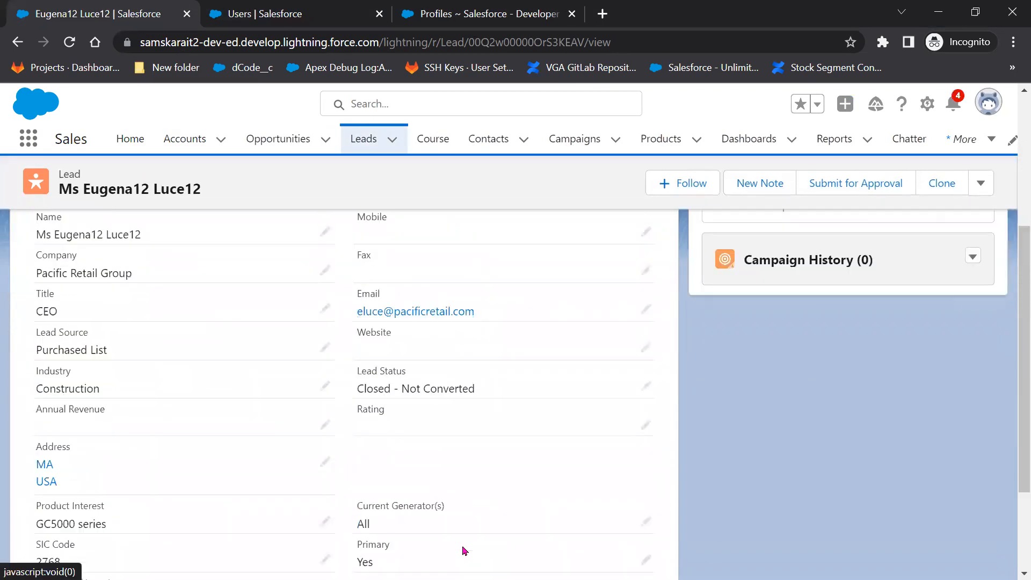
{"action": "scroll", "coordinate": [451, 516], "scroll_direction": "down", "scroll_amount": 3}
{"action": "scroll", "coordinate": [450, 515], "scroll_direction": "up", "scroll_amount": 3}
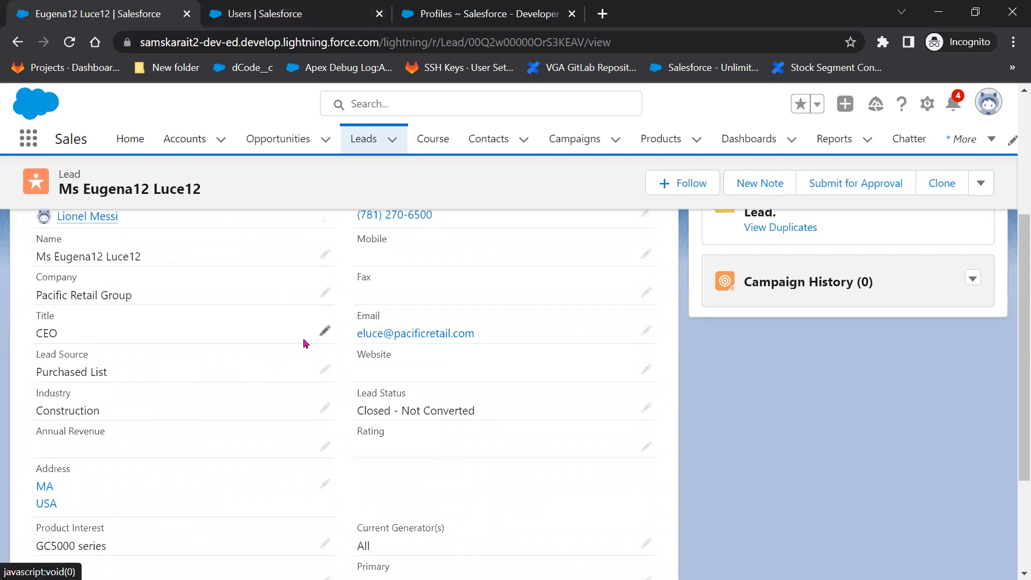
{"action": "key", "text": "alt+Tab"}
Grant TATA Sales Admin read-only access to Lead No. of Employees and save.
{"action": "scroll", "coordinate": [664, 510], "scroll_direction": "up", "scroll_amount": 10}
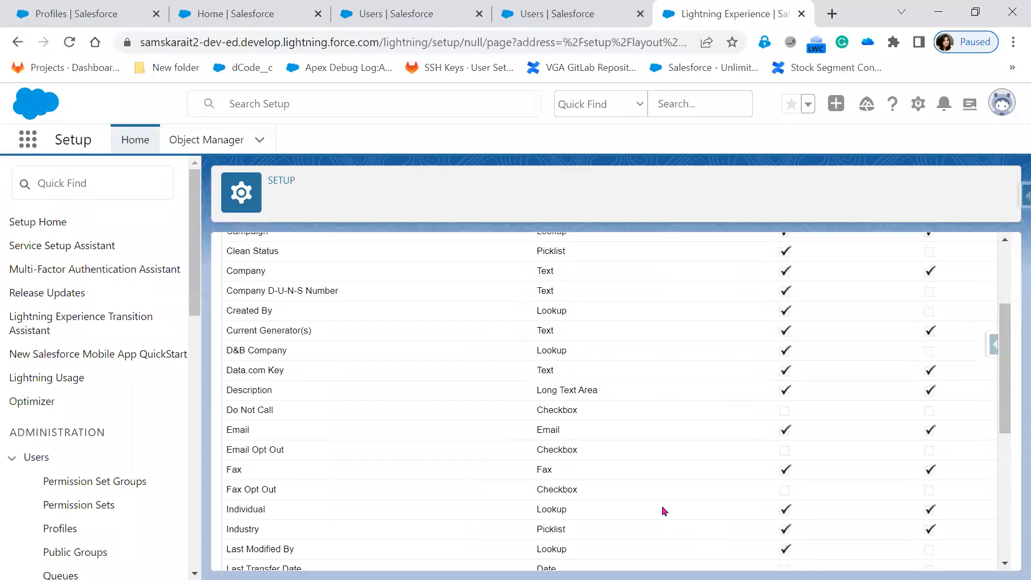
{"action": "left_click", "coordinate": [476, 299]}
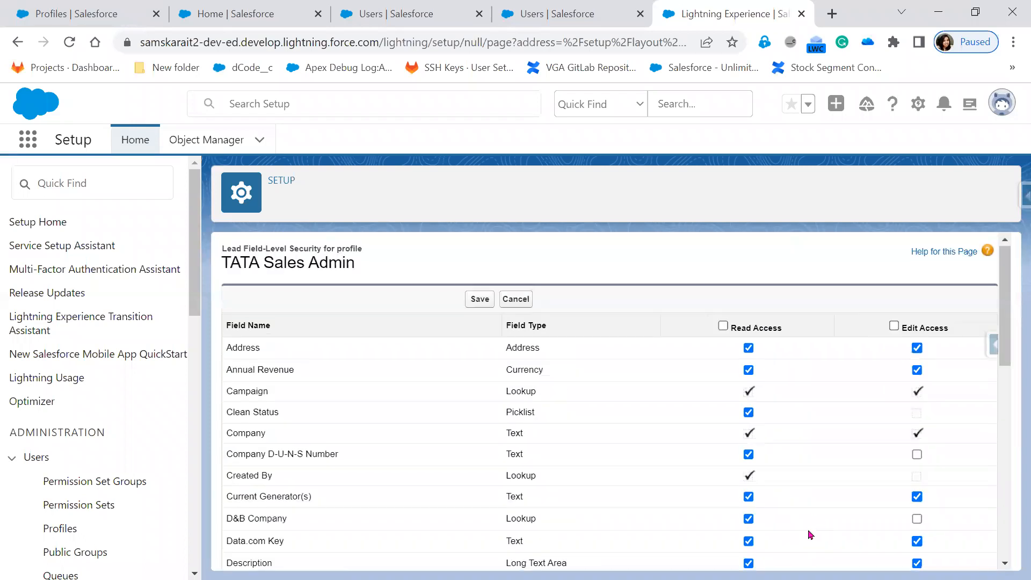
{"action": "scroll", "coordinate": [809, 535], "scroll_direction": "down", "scroll_amount": 5}
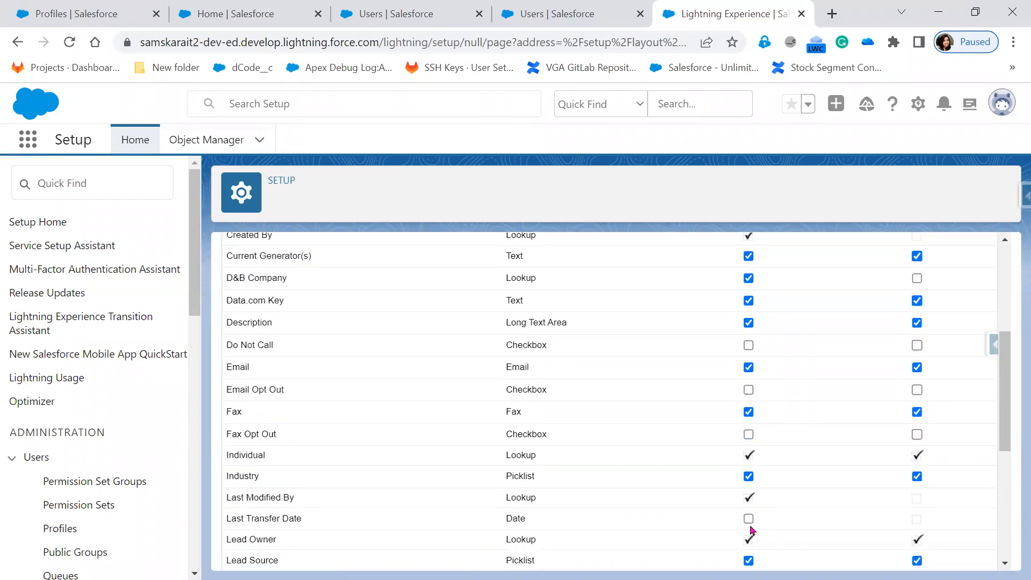
{"action": "scroll", "coordinate": [752, 530], "scroll_direction": "down", "scroll_amount": 3}
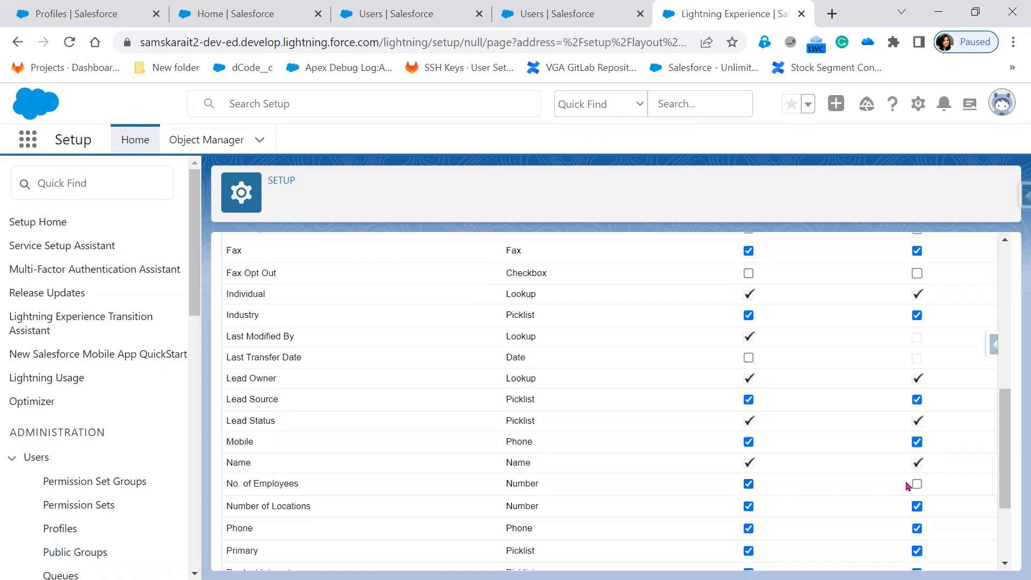
{"action": "scroll", "coordinate": [865, 509], "scroll_direction": "up", "scroll_amount": 7}
{"action": "left_click", "coordinate": [479, 301]}
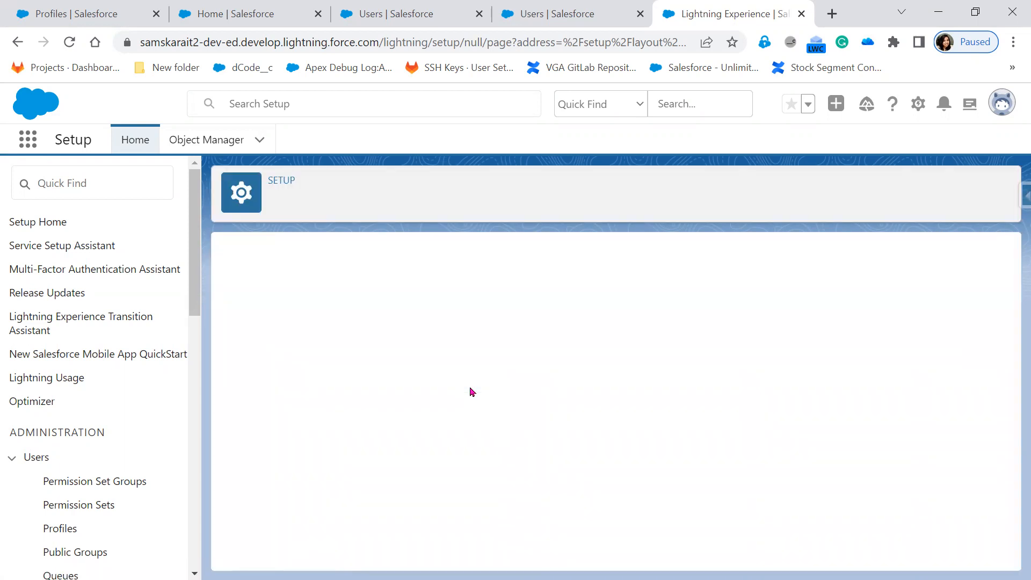
{"action": "key", "text": "alt+Tab"}
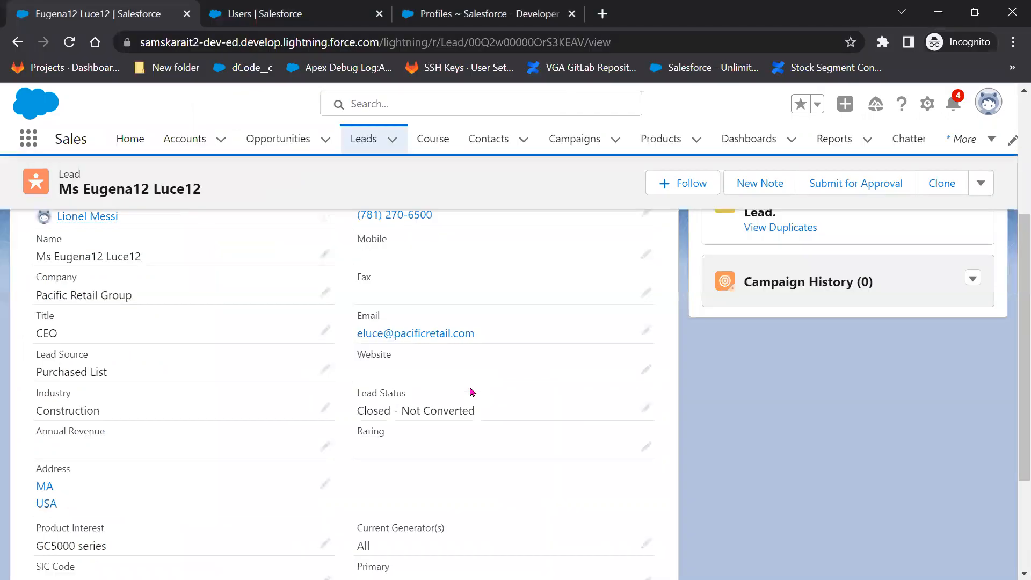
Reload the Pacific Retail Group lead and review its detail fields after the permission change.
{"action": "left_click", "coordinate": [68, 43]}
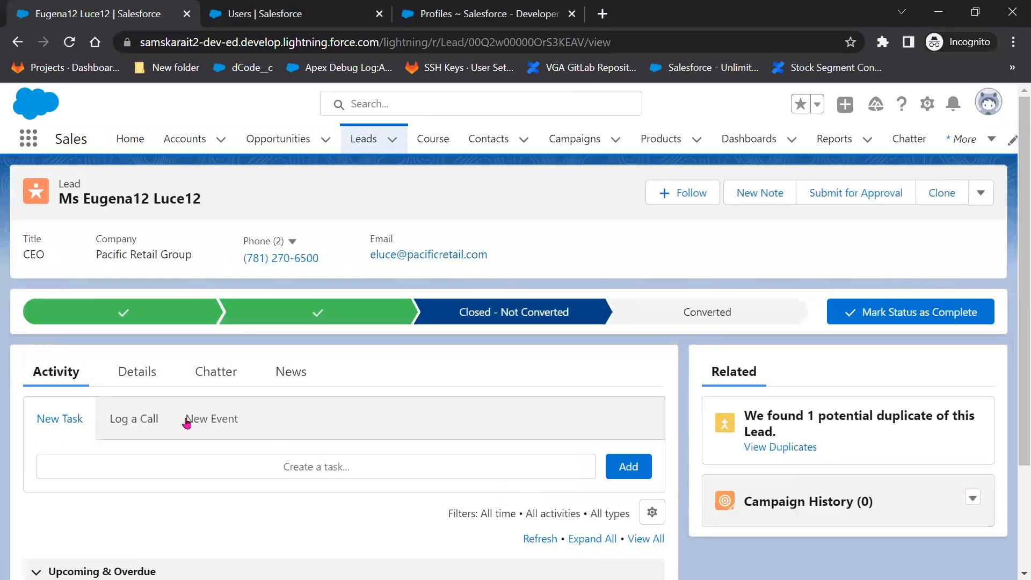
{"action": "left_click", "coordinate": [138, 371]}
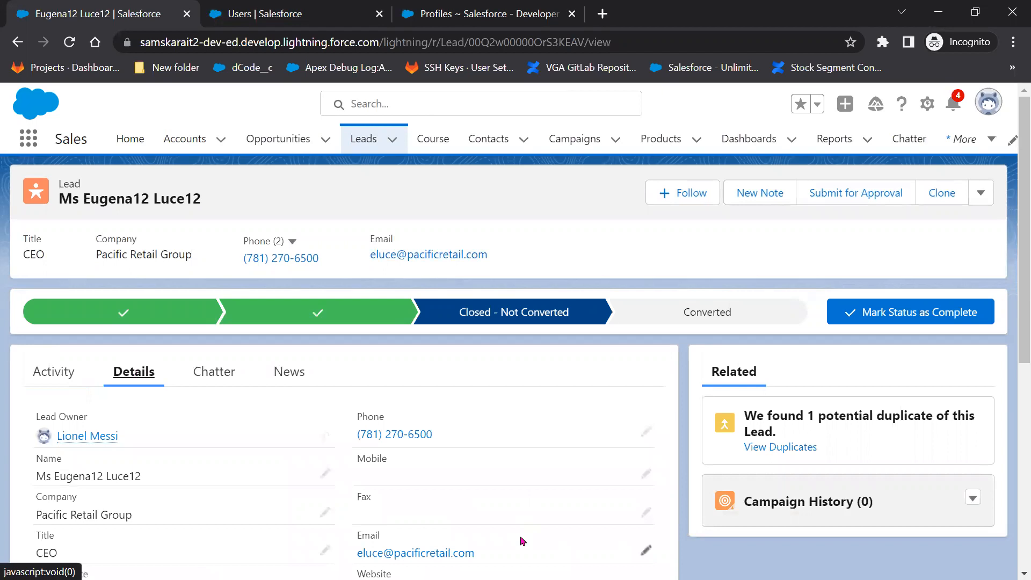
{"action": "scroll", "coordinate": [520, 540], "scroll_direction": "down", "scroll_amount": 7}
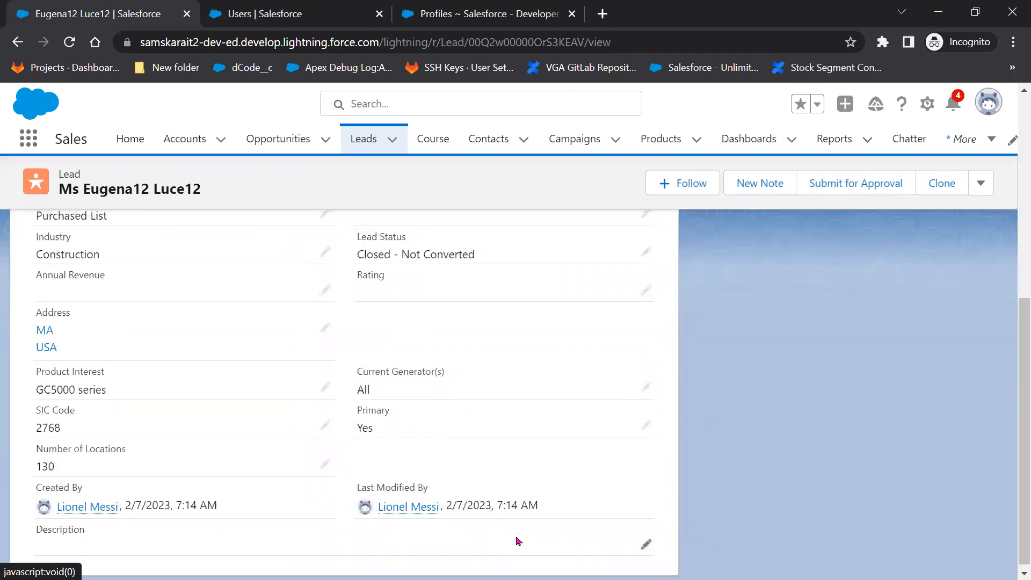
{"action": "scroll", "coordinate": [518, 541], "scroll_direction": "up", "scroll_amount": 3}
{"action": "scroll", "coordinate": [519, 541], "scroll_direction": "up", "scroll_amount": 2}
{"action": "scroll", "coordinate": [518, 541], "scroll_direction": "down", "scroll_amount": 4}
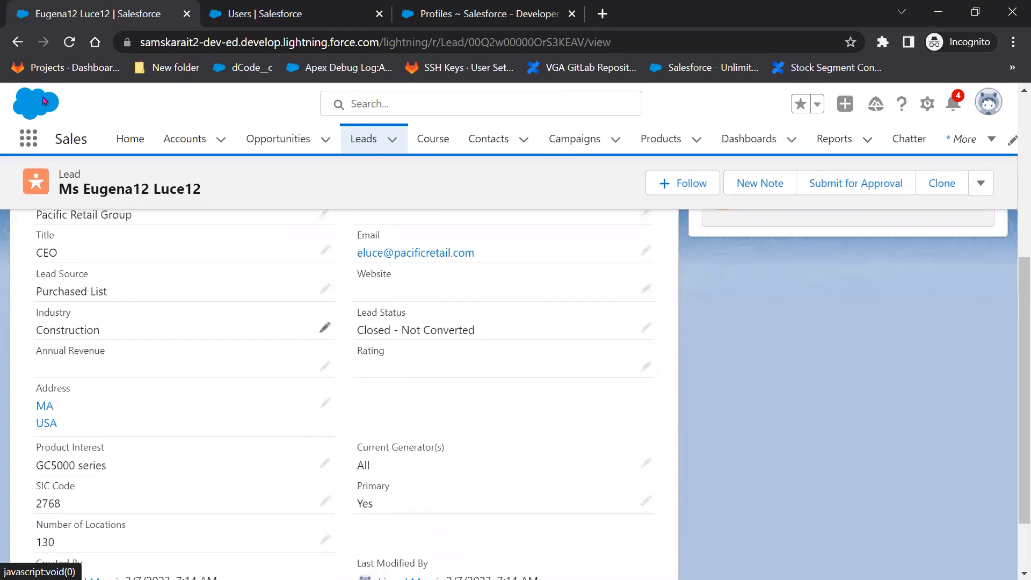
{"action": "left_click", "coordinate": [67, 47]}
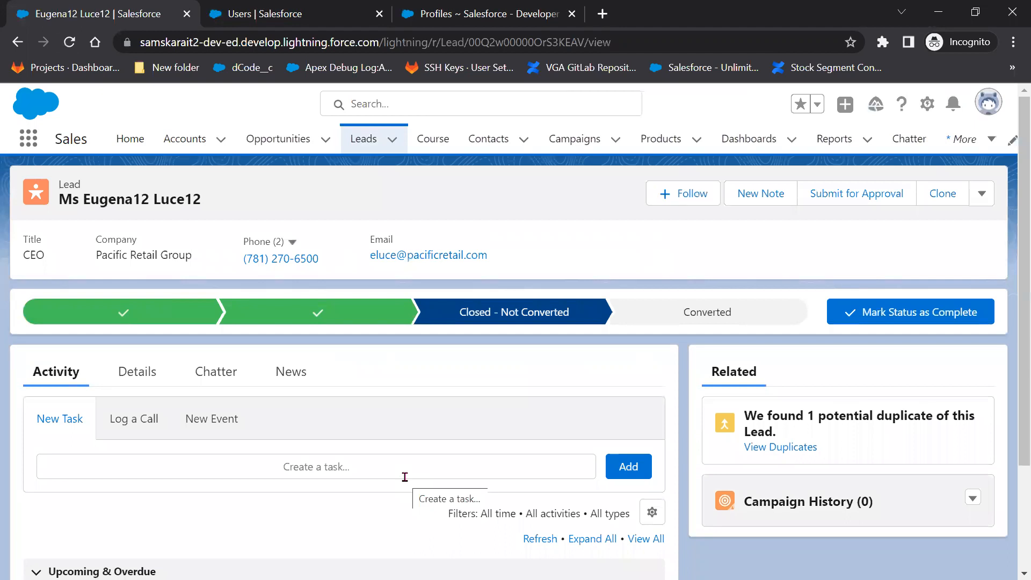
{"action": "left_click", "coordinate": [134, 374]}
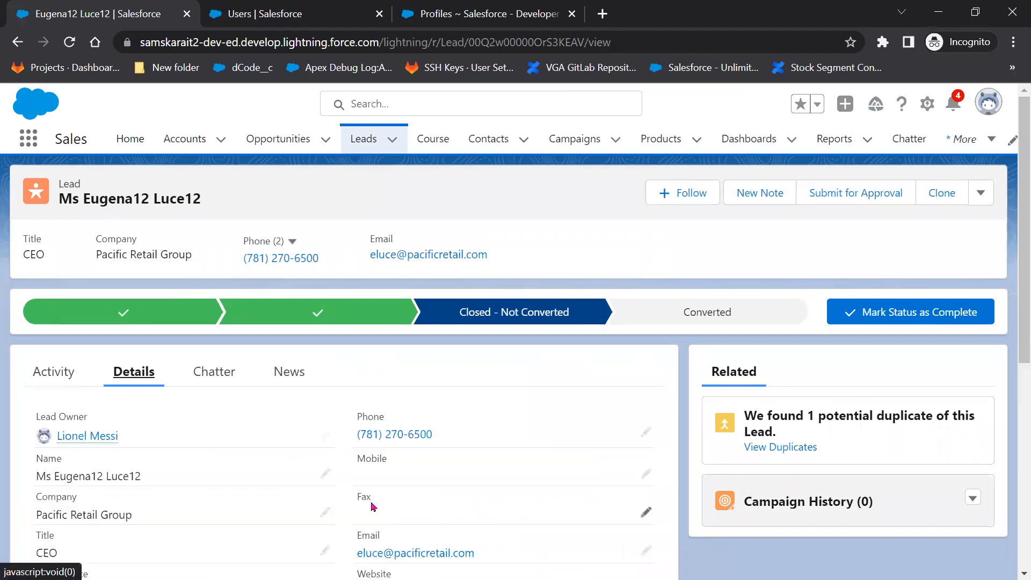
{"action": "scroll", "coordinate": [373, 507], "scroll_direction": "down", "scroll_amount": 6}
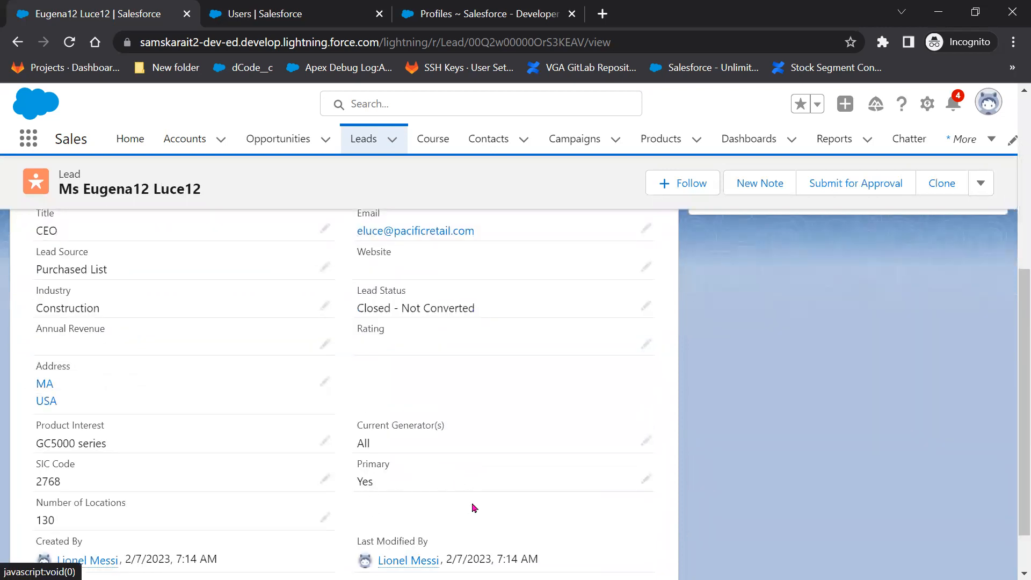
{"action": "scroll", "coordinate": [476, 499], "scroll_direction": "down", "scroll_amount": 1}
{"action": "scroll", "coordinate": [475, 499], "scroll_direction": "up", "scroll_amount": 6}
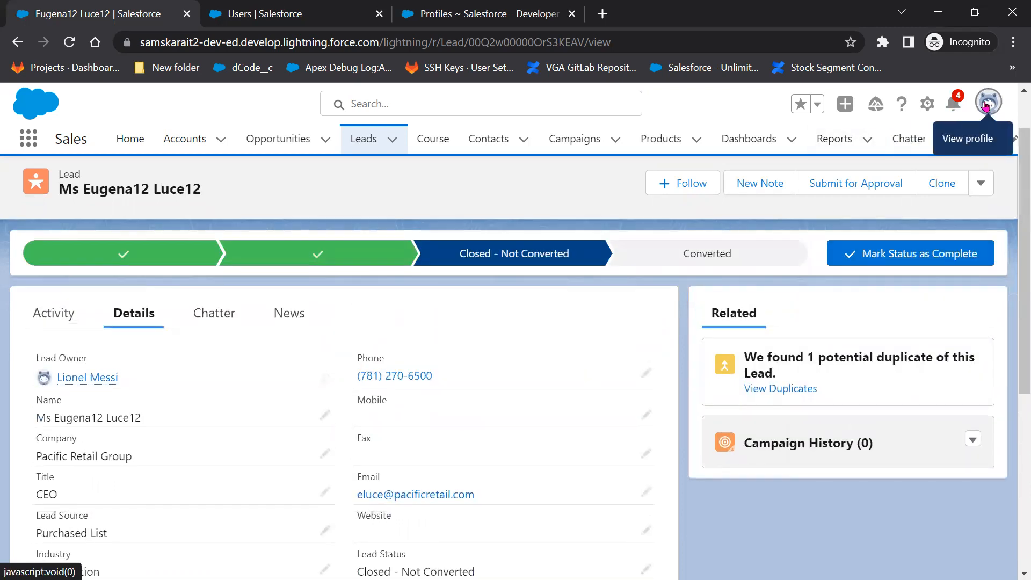
In Salesforce Classic, open the Pacific Retail Group lead from Recent Items and edit it.
{"action": "left_click", "coordinate": [797, 333]}
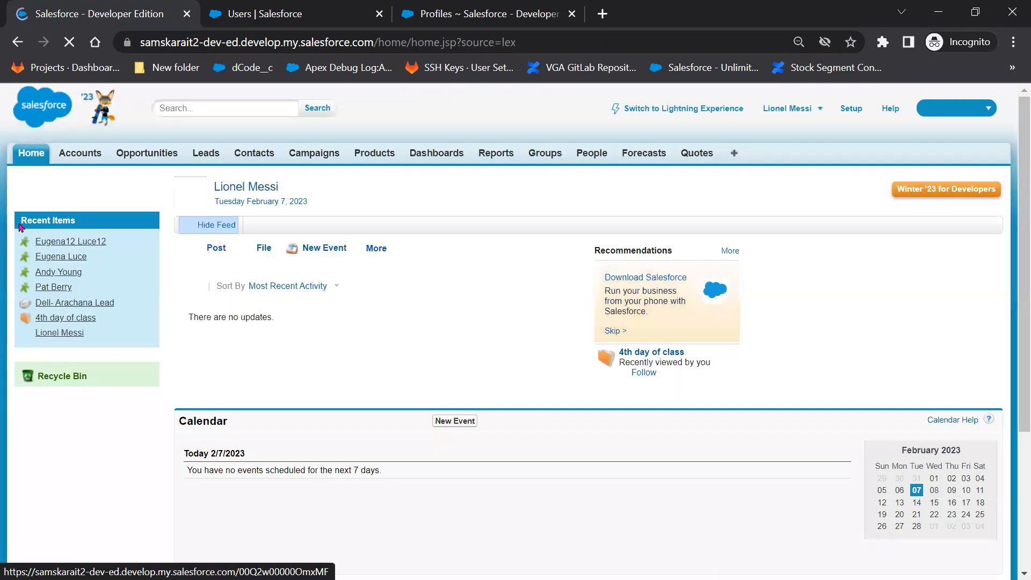
{"action": "left_click", "coordinate": [60, 243]}
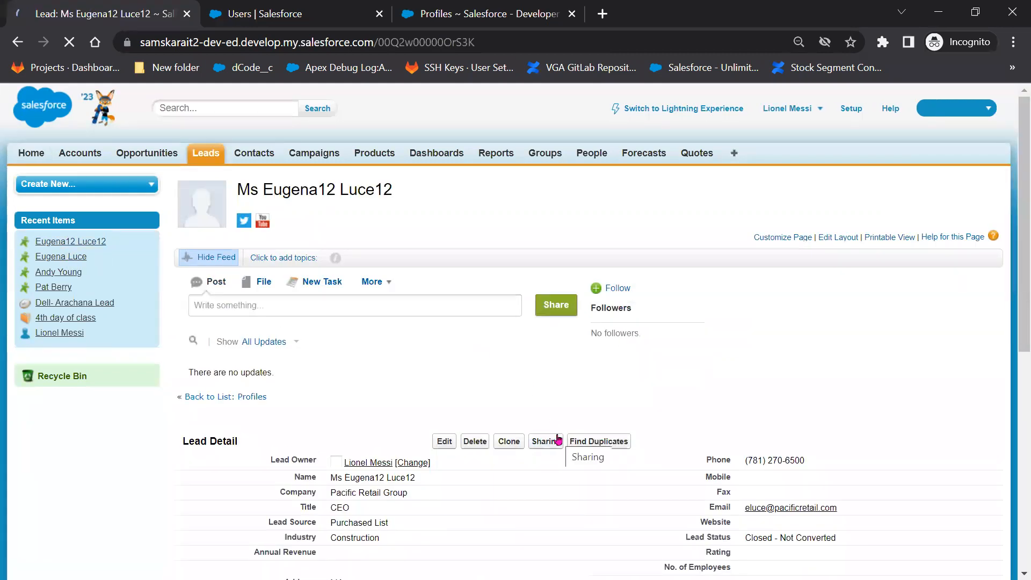
{"action": "scroll", "coordinate": [557, 441], "scroll_direction": "down", "scroll_amount": 5}
{"action": "left_click_drag", "start_coordinate": [650, 245], "coordinate": [875, 238]}
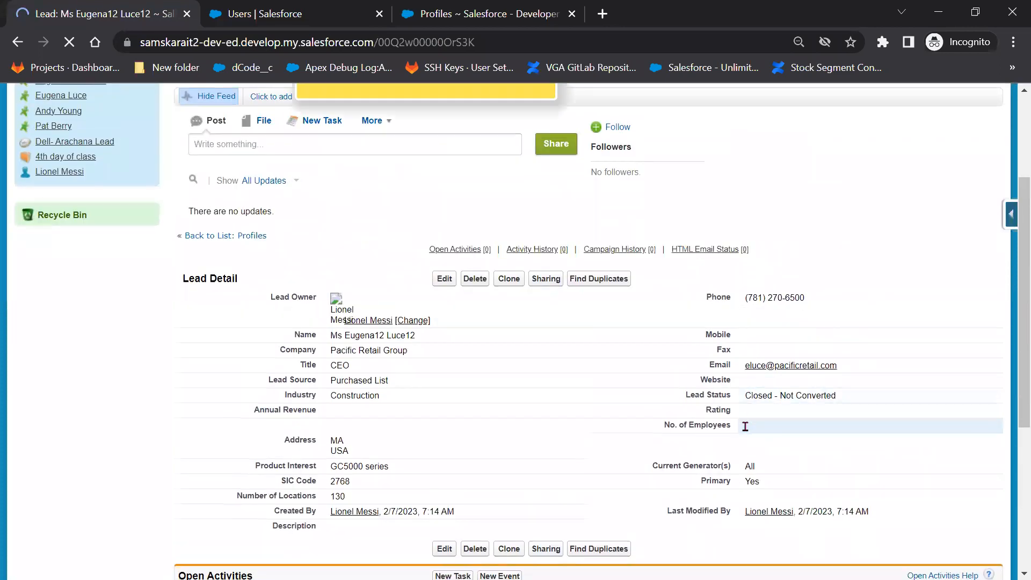
{"action": "left_click", "coordinate": [445, 281]}
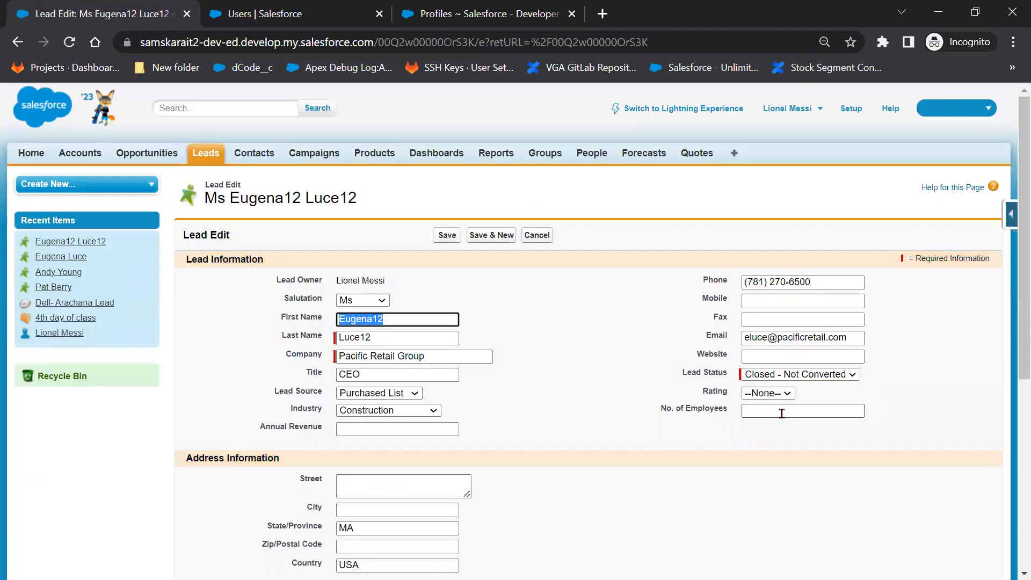
Check the field-level security table, then set No. of Employees to 34 and save the lead.
{"action": "key", "text": "alt+Tab"}
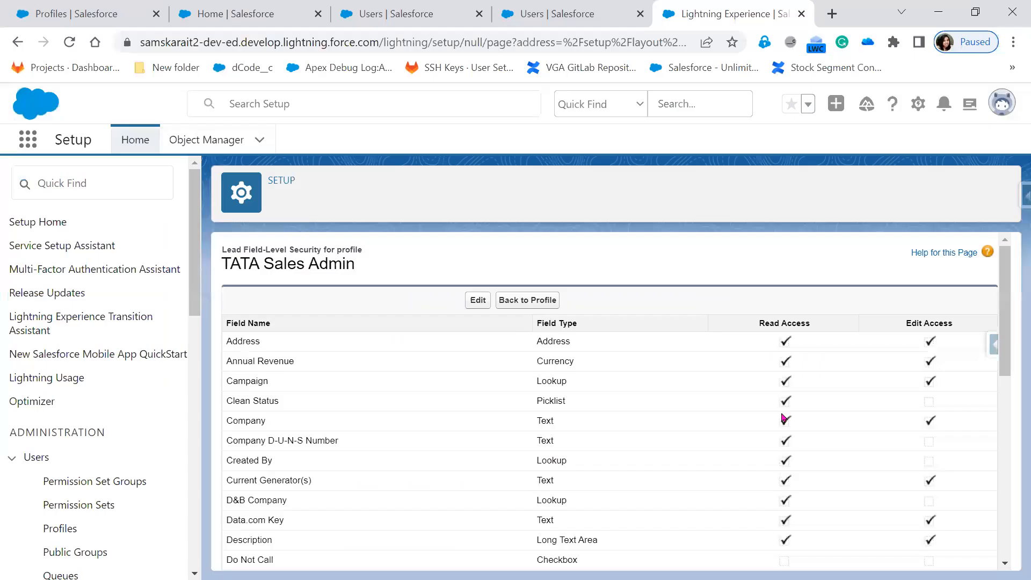
{"action": "scroll", "coordinate": [858, 503], "scroll_direction": "down", "scroll_amount": 5}
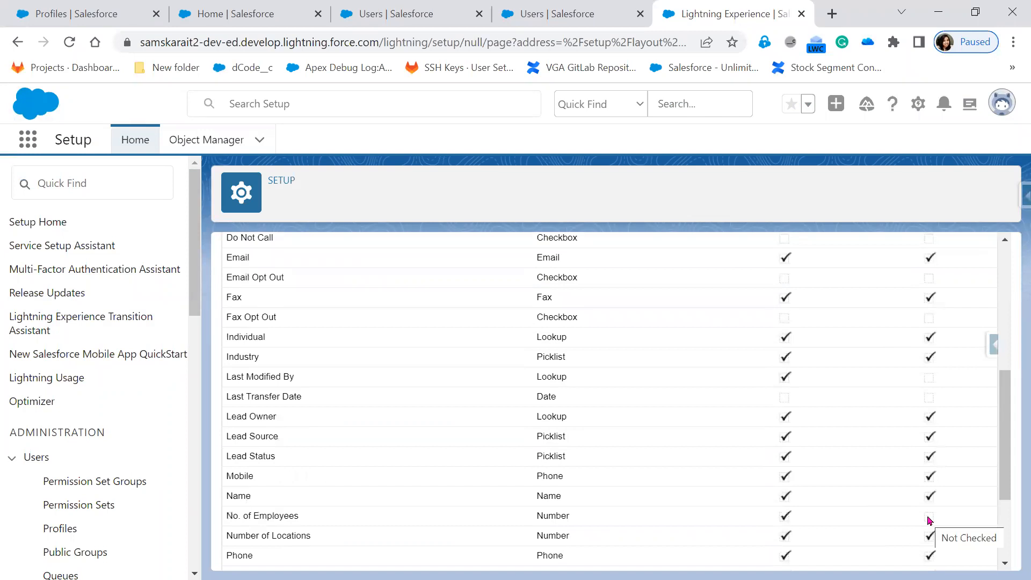
{"action": "scroll", "coordinate": [930, 520], "scroll_direction": "up", "scroll_amount": 6}
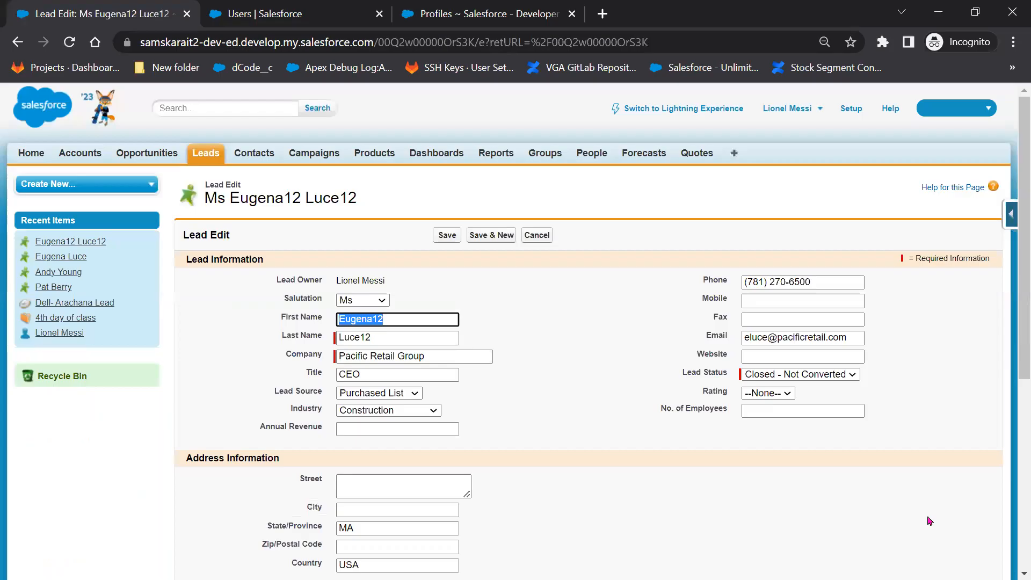
{"action": "left_click", "coordinate": [776, 411]}
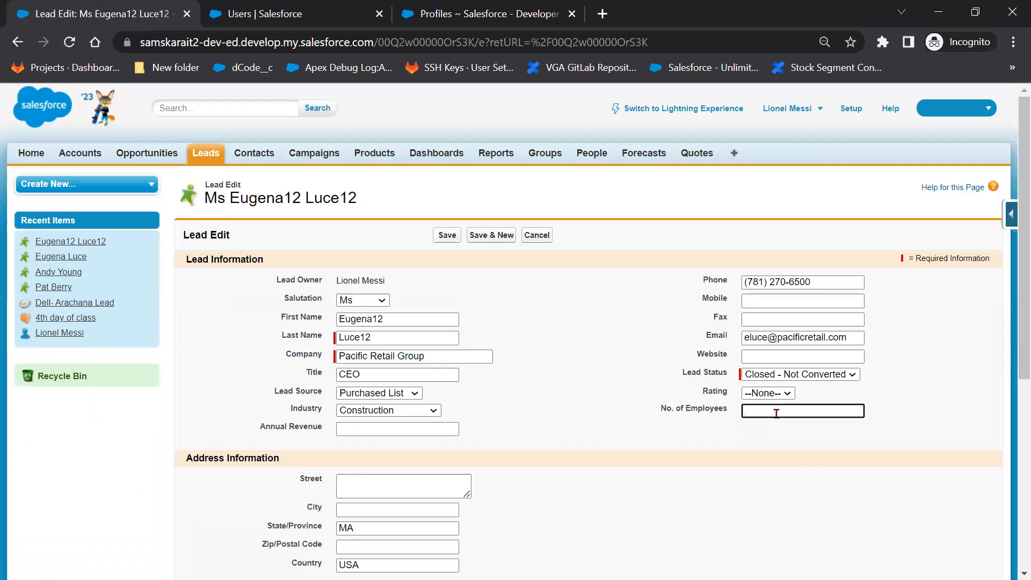
{"action": "type", "text": "34"}
{"action": "left_click", "coordinate": [439, 236]}
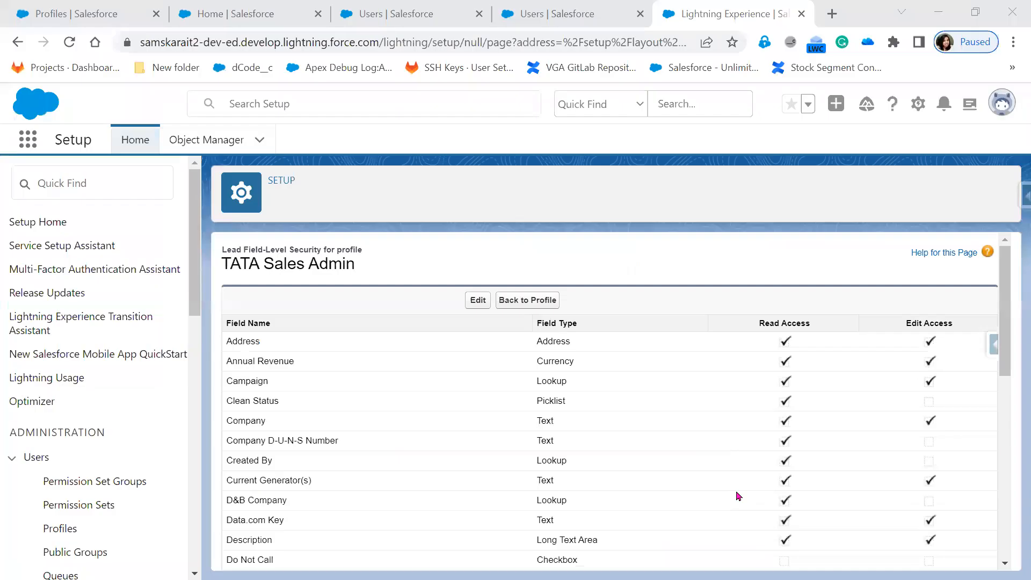
Put the Lead field-level security into edit mode, then reload the lead record in the other window.
{"action": "scroll", "coordinate": [938, 553], "scroll_direction": "down", "scroll_amount": 3}
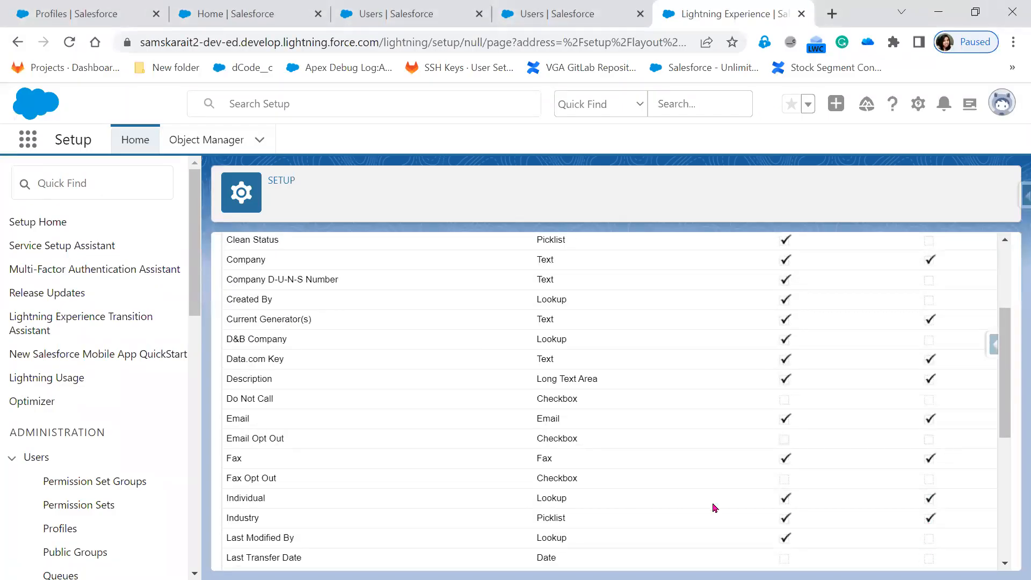
{"action": "scroll", "coordinate": [715, 508], "scroll_direction": "down", "scroll_amount": 3}
{"action": "scroll", "coordinate": [719, 513], "scroll_direction": "up", "scroll_amount": 6}
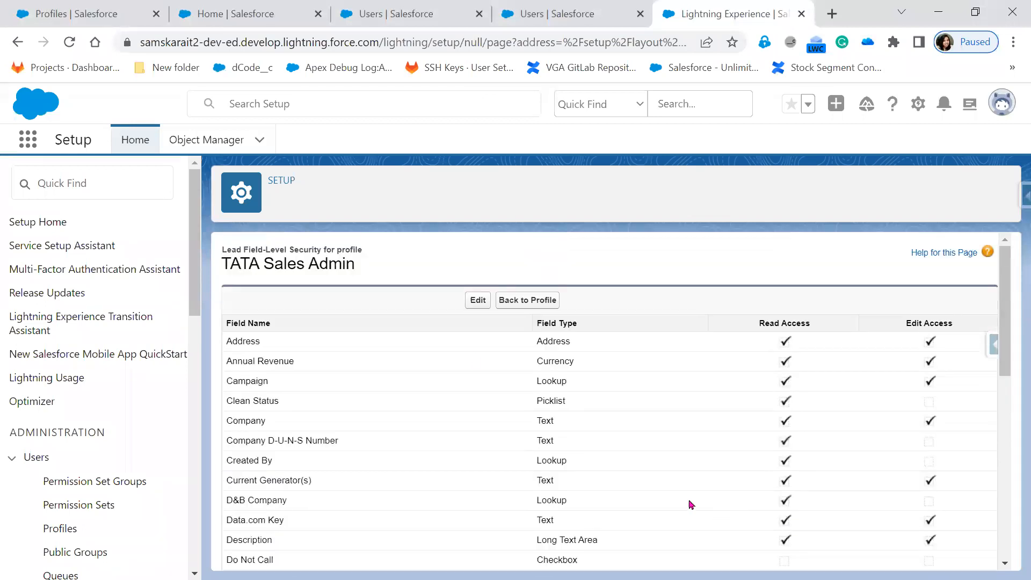
{"action": "left_click", "coordinate": [479, 301]}
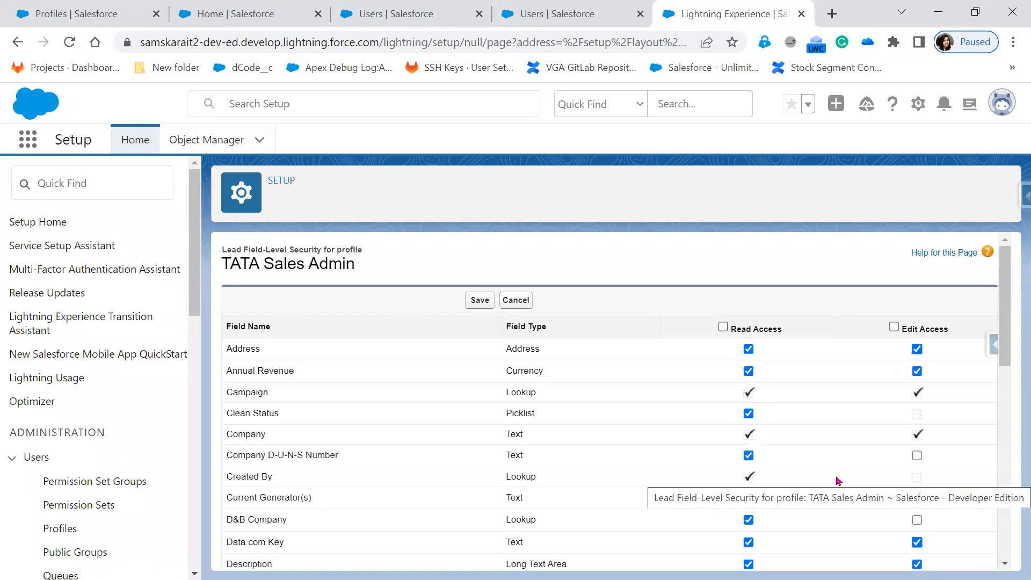
{"action": "scroll", "coordinate": [839, 481], "scroll_direction": "down", "scroll_amount": 3}
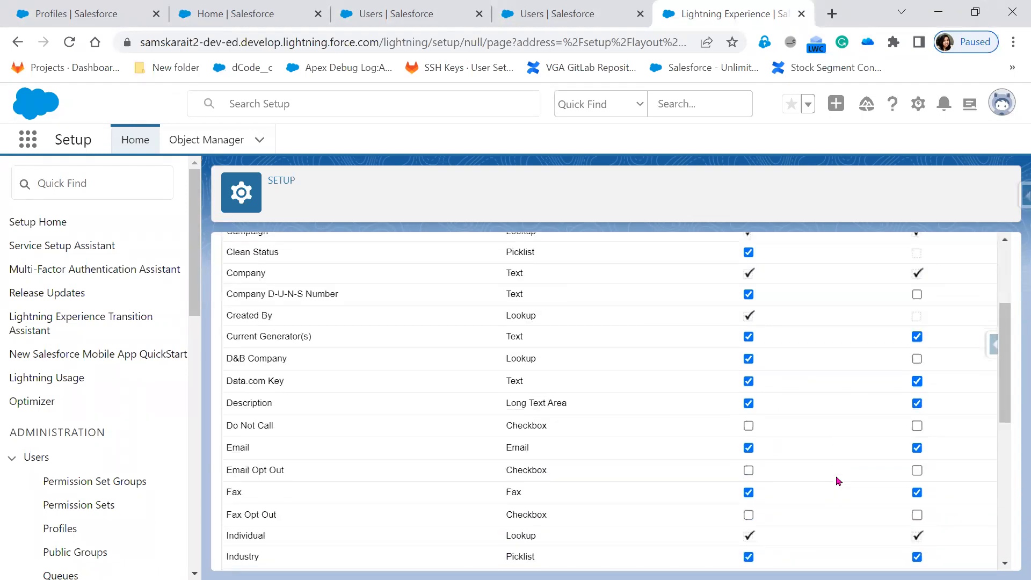
{"action": "scroll", "coordinate": [839, 482], "scroll_direction": "down", "scroll_amount": 1}
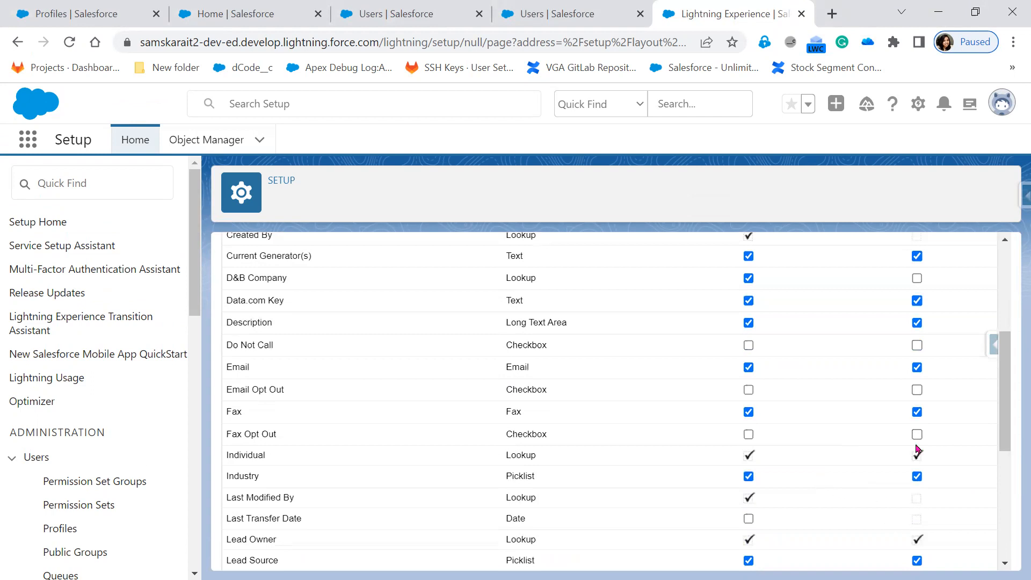
{"action": "key", "text": "alt+Tab"}
{"action": "left_click", "coordinate": [73, 41]}
Cancel the field access edits and highlight the No. of Employees access row.
{"action": "scroll", "coordinate": [376, 484], "scroll_direction": "down", "scroll_amount": 6}
{"action": "scroll", "coordinate": [297, 514], "scroll_direction": "up", "scroll_amount": 7}
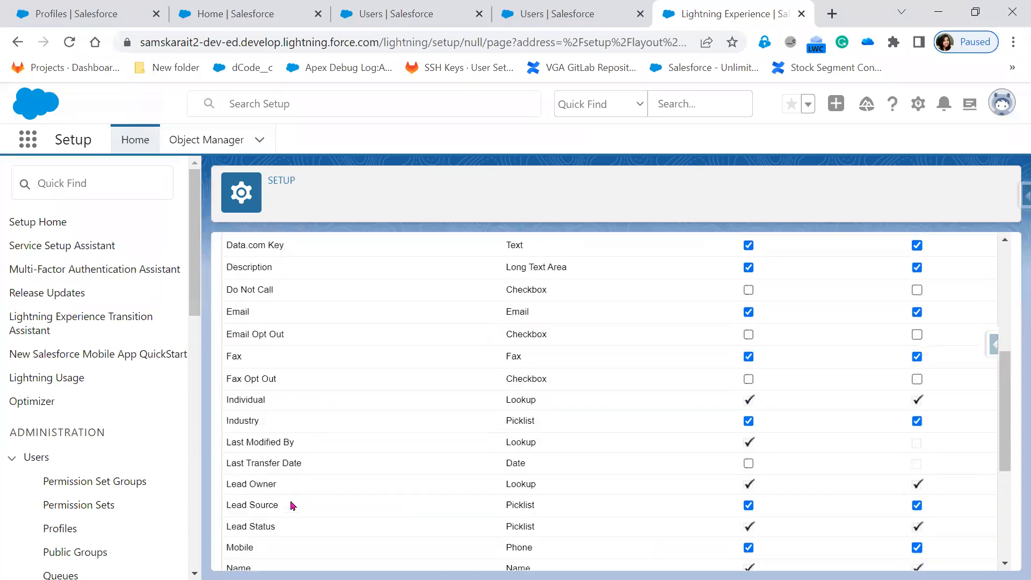
{"action": "scroll", "coordinate": [297, 426], "scroll_direction": "up", "scroll_amount": 1}
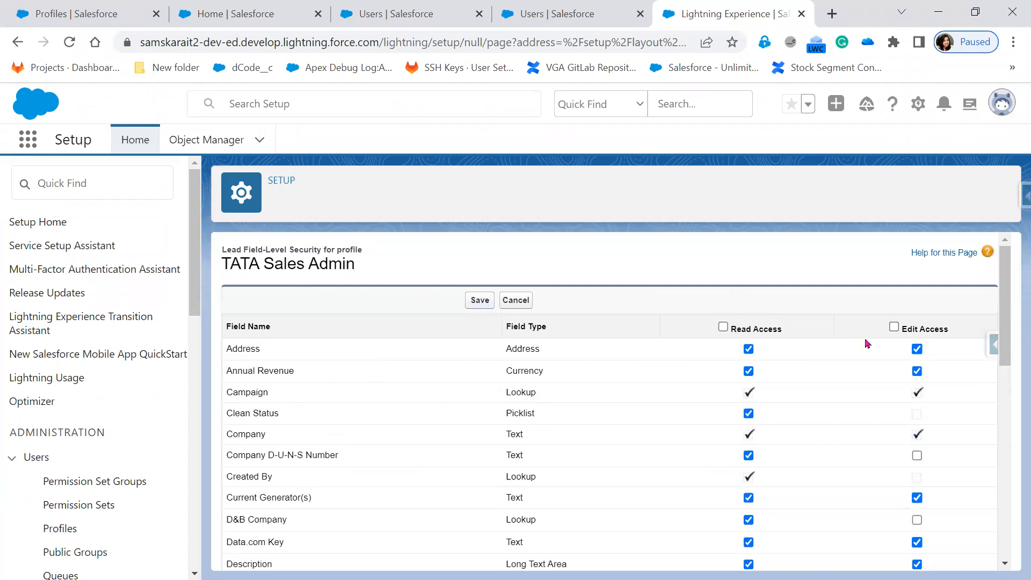
{"action": "left_click", "coordinate": [508, 299]}
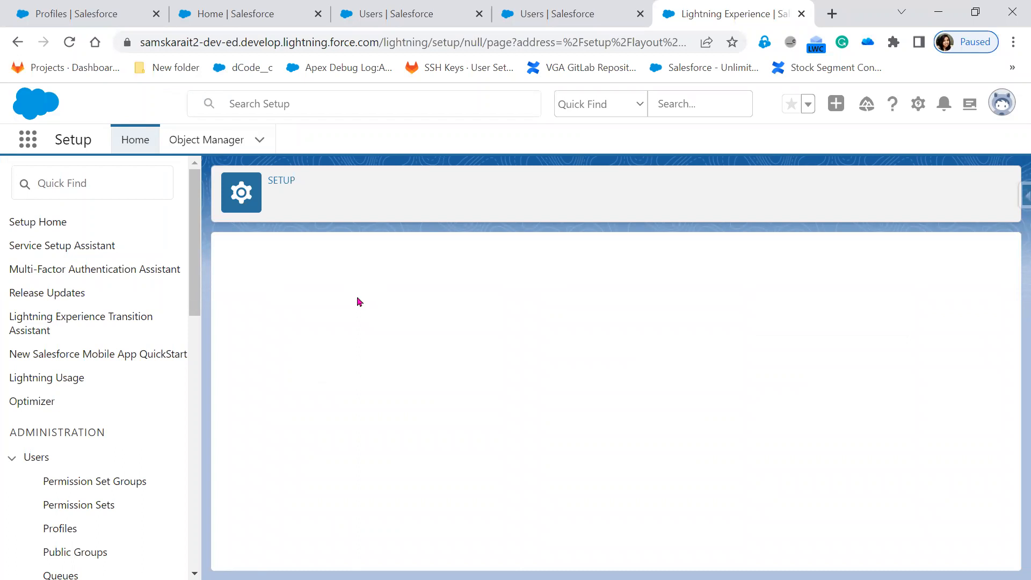
{"action": "left_click_drag", "start_coordinate": [222, 250], "coordinate": [309, 249]}
{"action": "scroll", "coordinate": [411, 466], "scroll_direction": "down", "scroll_amount": 3}
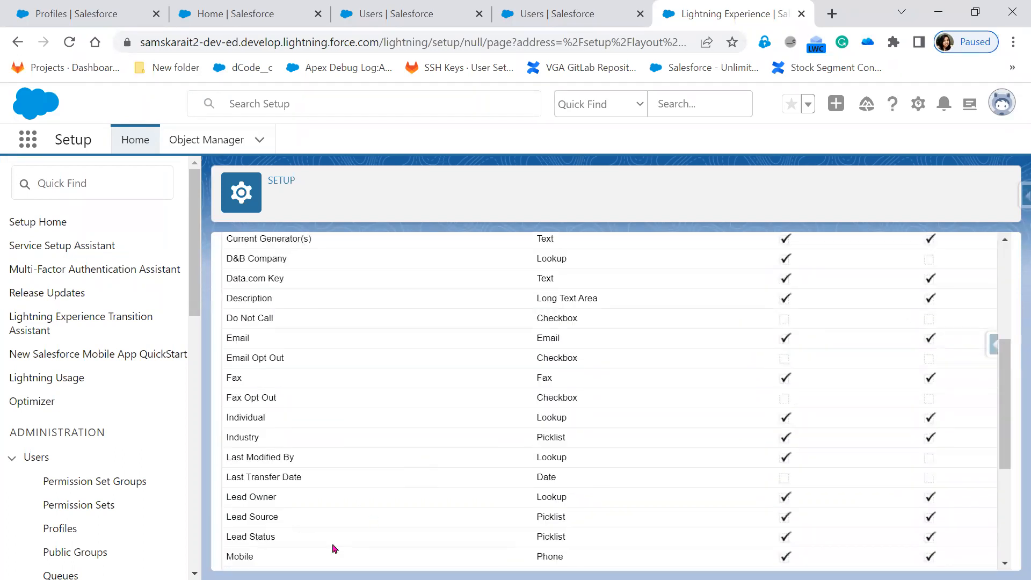
{"action": "scroll", "coordinate": [287, 473], "scroll_direction": "down", "scroll_amount": 1}
{"action": "scroll", "coordinate": [286, 473], "scroll_direction": "down", "scroll_amount": 2}
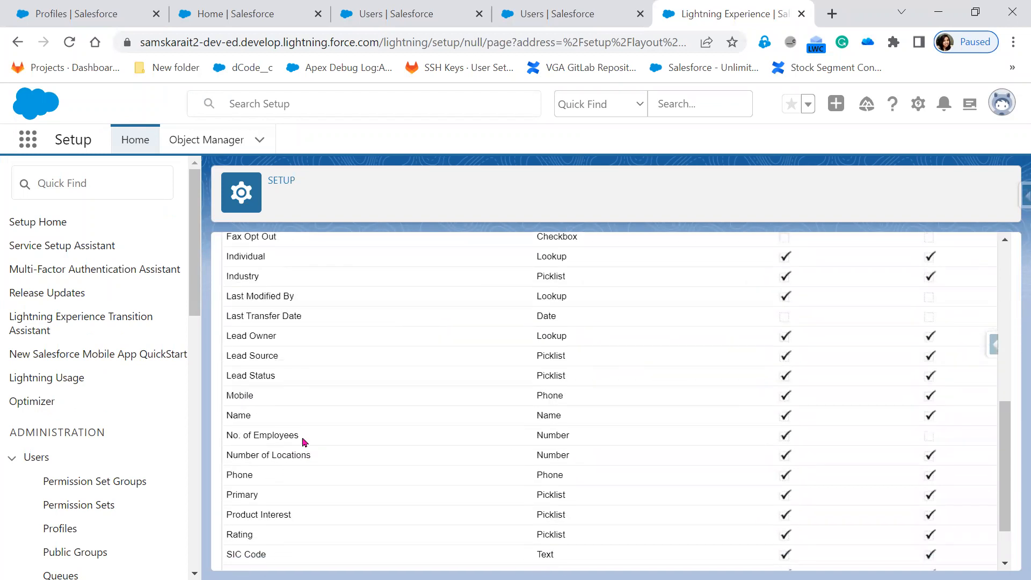
{"action": "left_click_drag", "start_coordinate": [518, 438], "coordinate": [935, 439]}
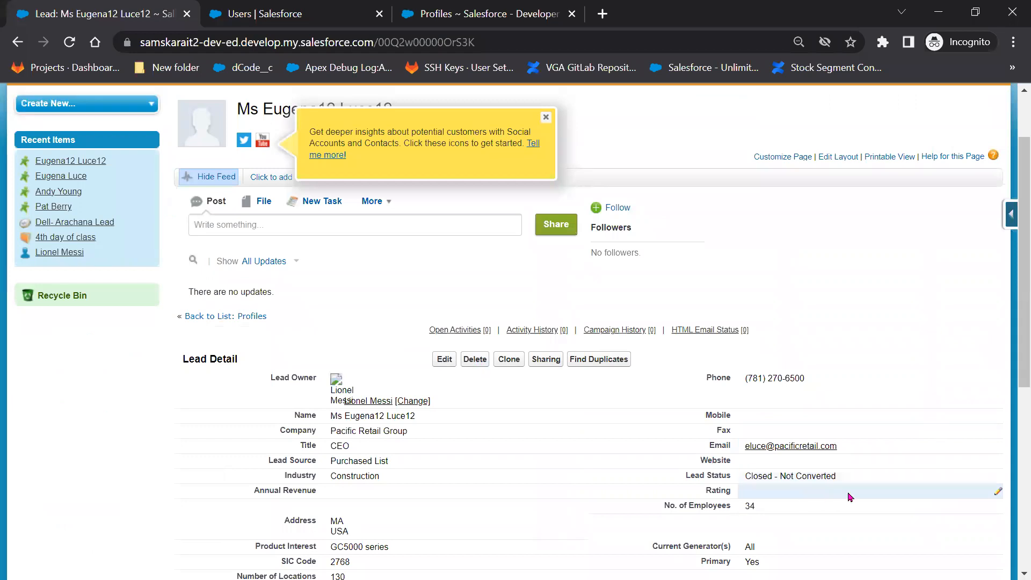
{"action": "left_click", "coordinate": [69, 42]}
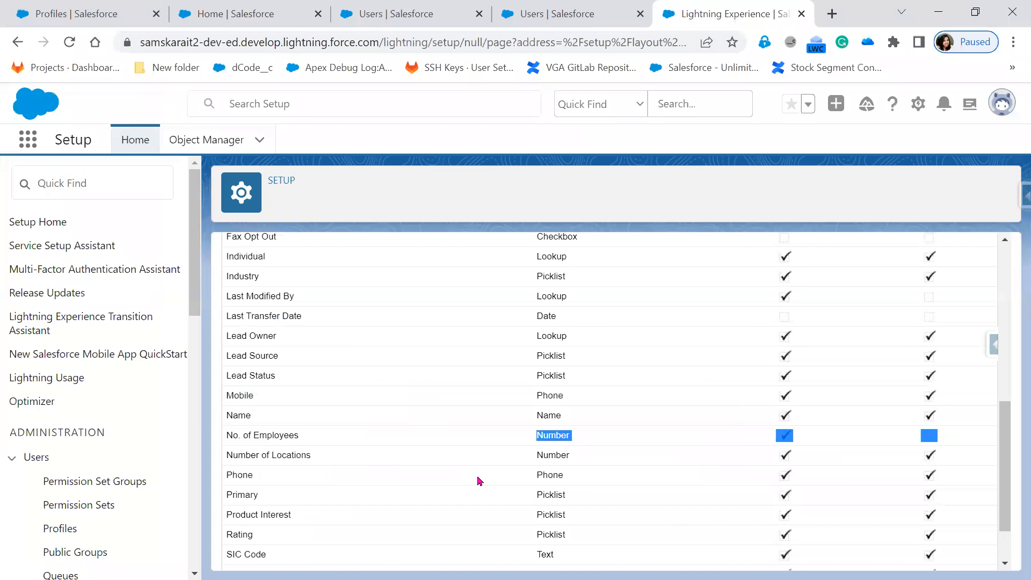
{"action": "scroll", "coordinate": [480, 481], "scroll_direction": "up", "scroll_amount": 8}
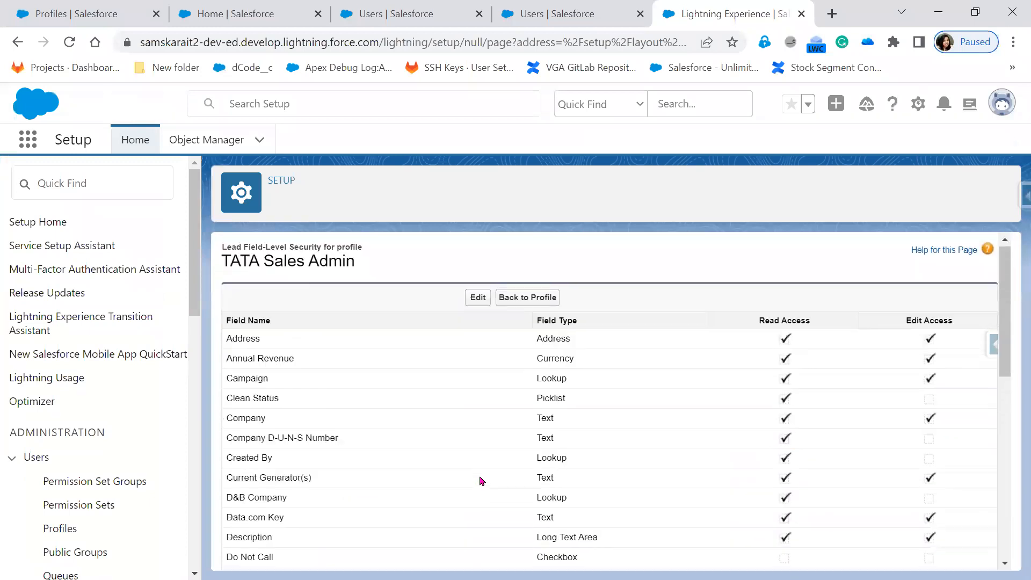
Make the Lead field access editable again and select the rows from Industry down to Phone.
{"action": "left_click", "coordinate": [472, 303]}
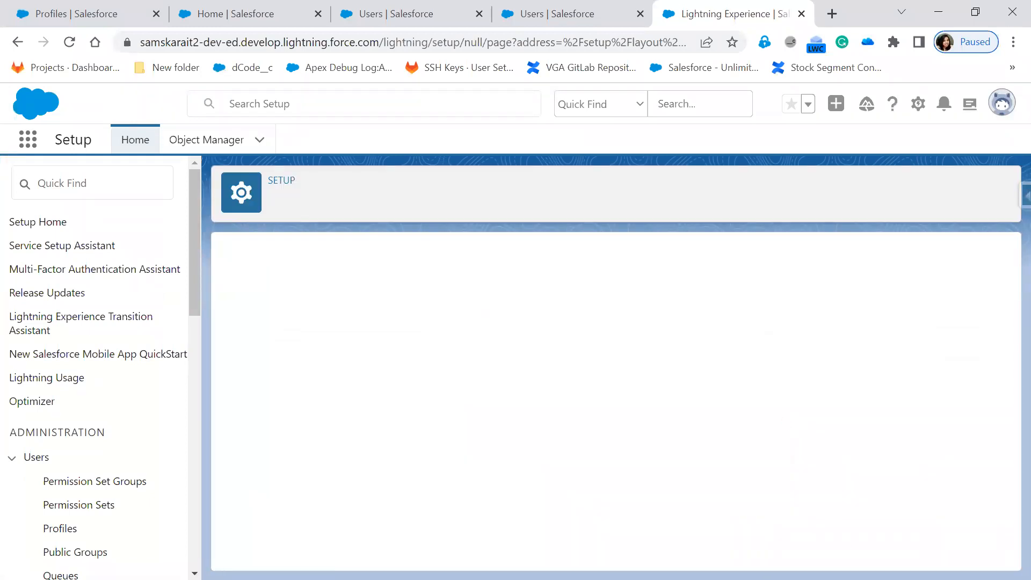
{"action": "scroll", "coordinate": [791, 521], "scroll_direction": "down", "scroll_amount": 3}
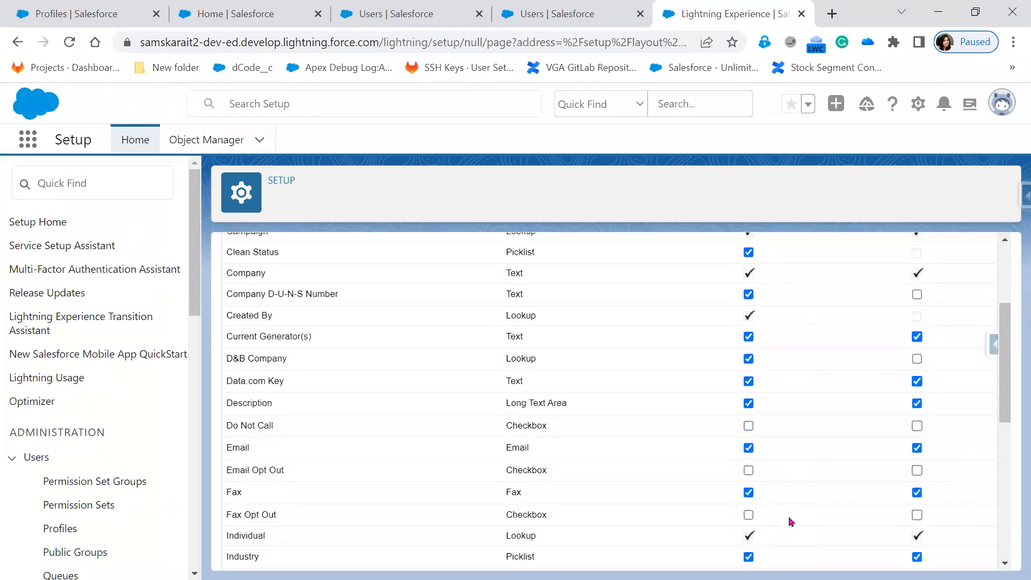
{"action": "scroll", "coordinate": [791, 521], "scroll_direction": "down", "scroll_amount": 6}
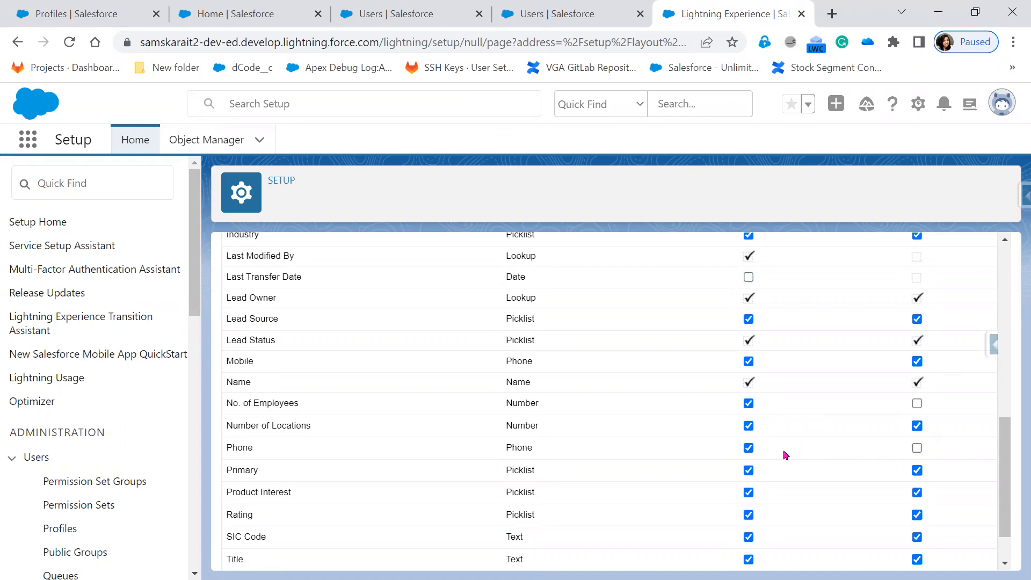
{"action": "left_click_drag", "start_coordinate": [599, 457], "coordinate": [304, 462]}
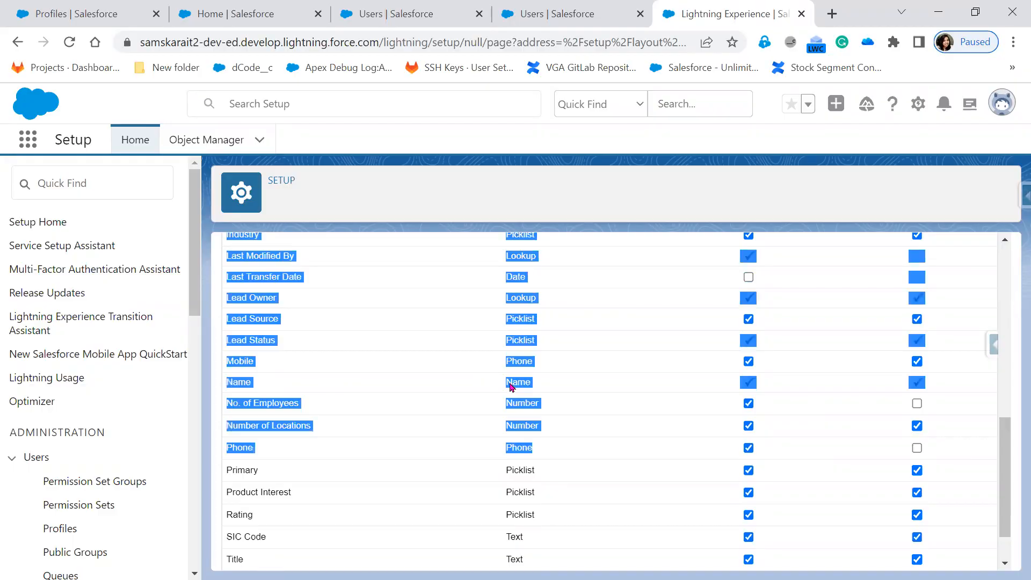
{"action": "left_click_drag", "start_coordinate": [490, 382], "coordinate": [555, 436]}
Save the field-level security settings and reload the lead page in the incognito session.
{"action": "scroll", "coordinate": [555, 437], "scroll_direction": "up", "scroll_amount": 5}
{"action": "scroll", "coordinate": [555, 436], "scroll_direction": "up", "scroll_amount": 3}
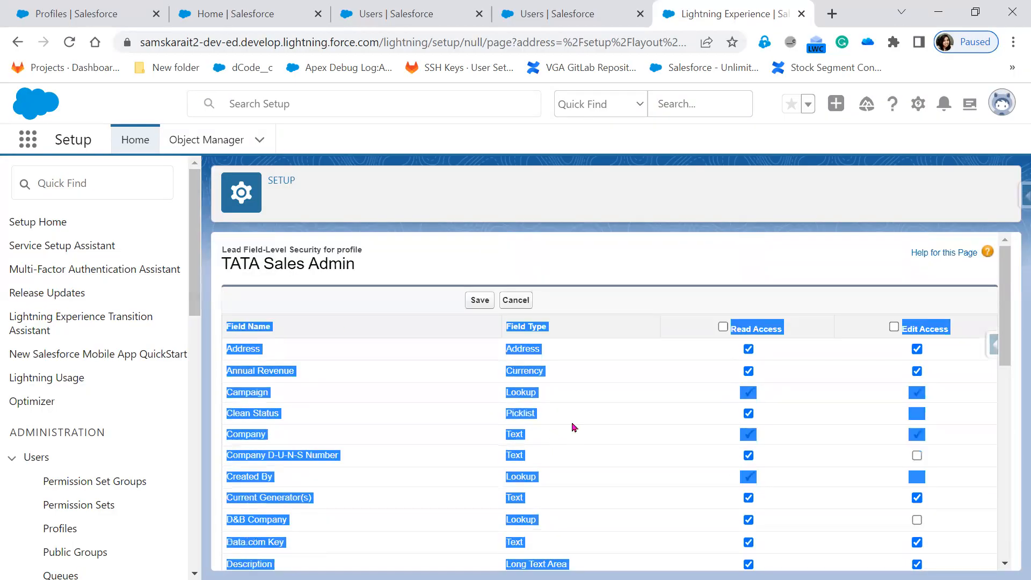
{"action": "left_click", "coordinate": [476, 301]}
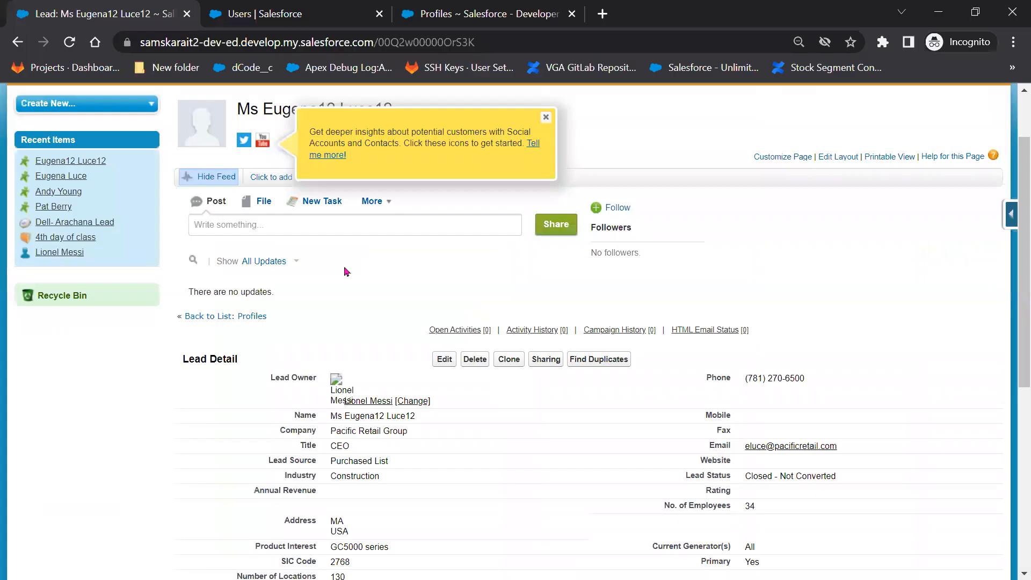
{"action": "left_click", "coordinate": [65, 42]}
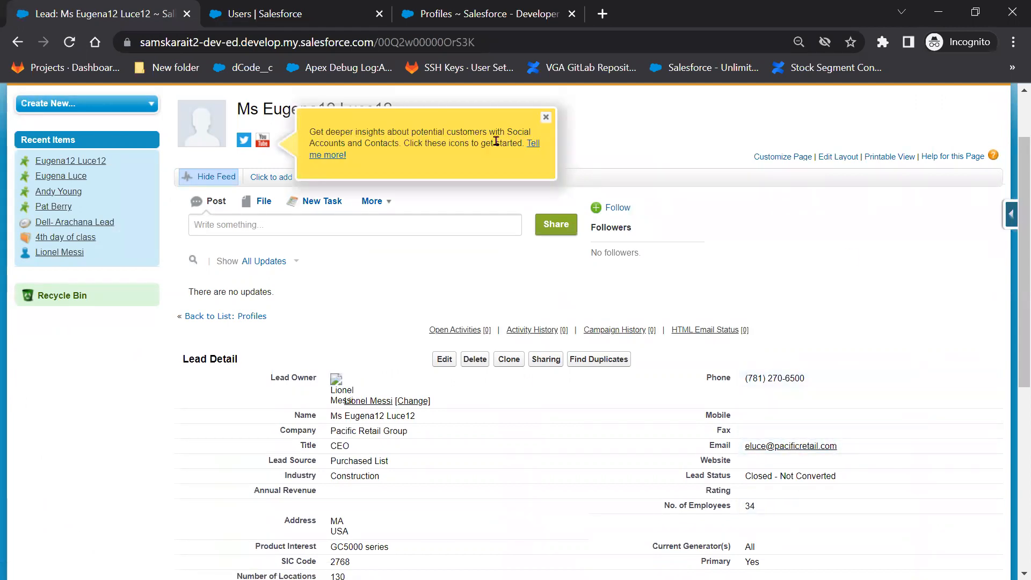
Open the lead's edit form and check the Phone field.
{"action": "scroll", "coordinate": [634, 239], "scroll_direction": "up", "scroll_amount": 3}
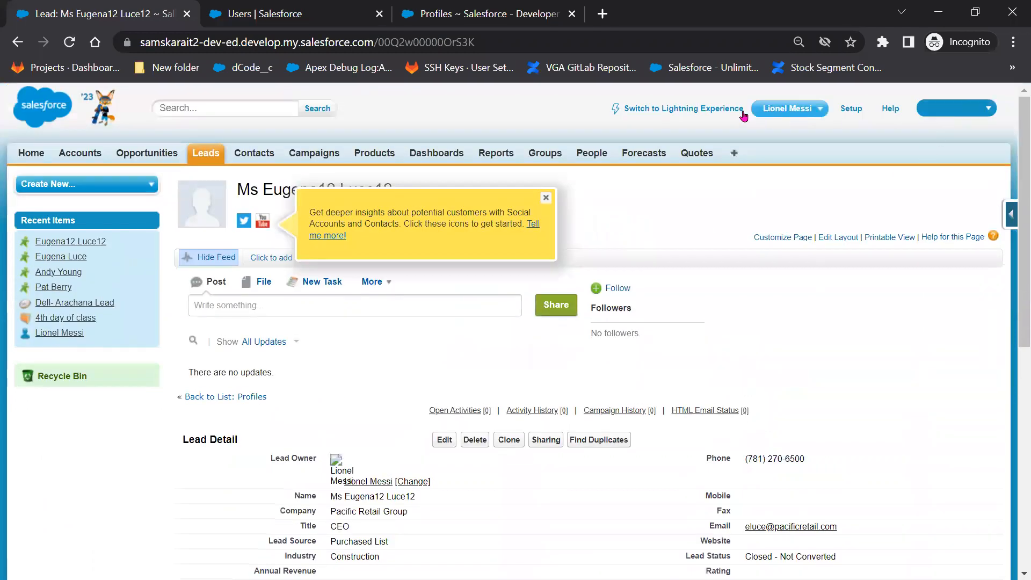
{"action": "left_click", "coordinate": [437, 438]}
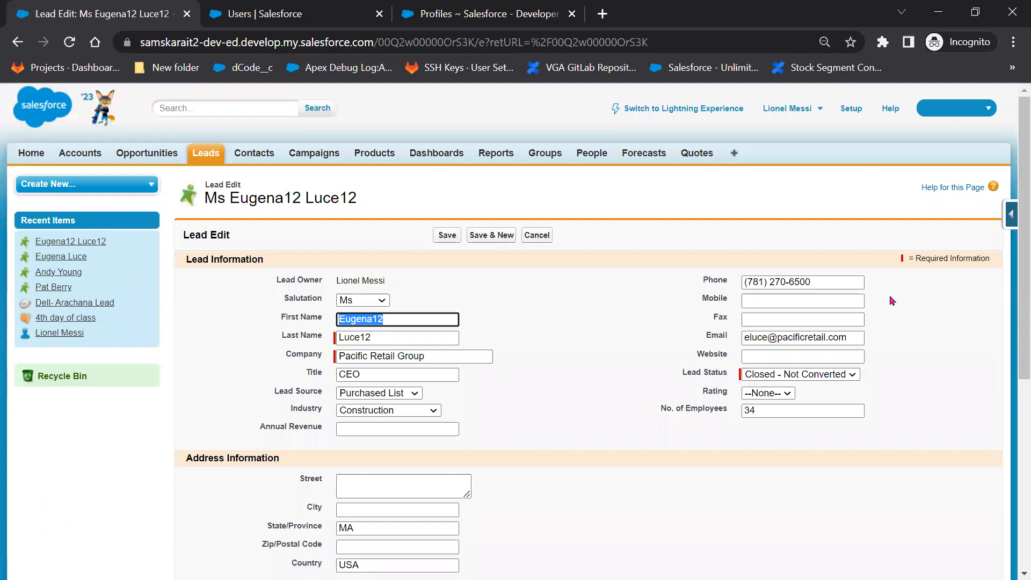
{"action": "left_click", "coordinate": [831, 282]}
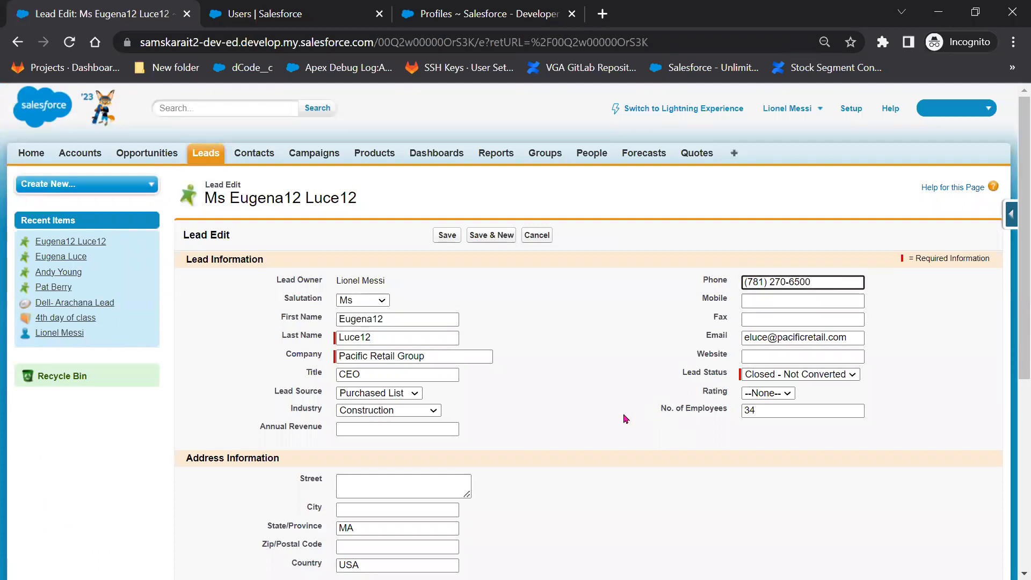
{"action": "scroll", "coordinate": [608, 417], "scroll_direction": "down", "scroll_amount": 3}
{"action": "scroll", "coordinate": [609, 418], "scroll_direction": "up", "scroll_amount": 3}
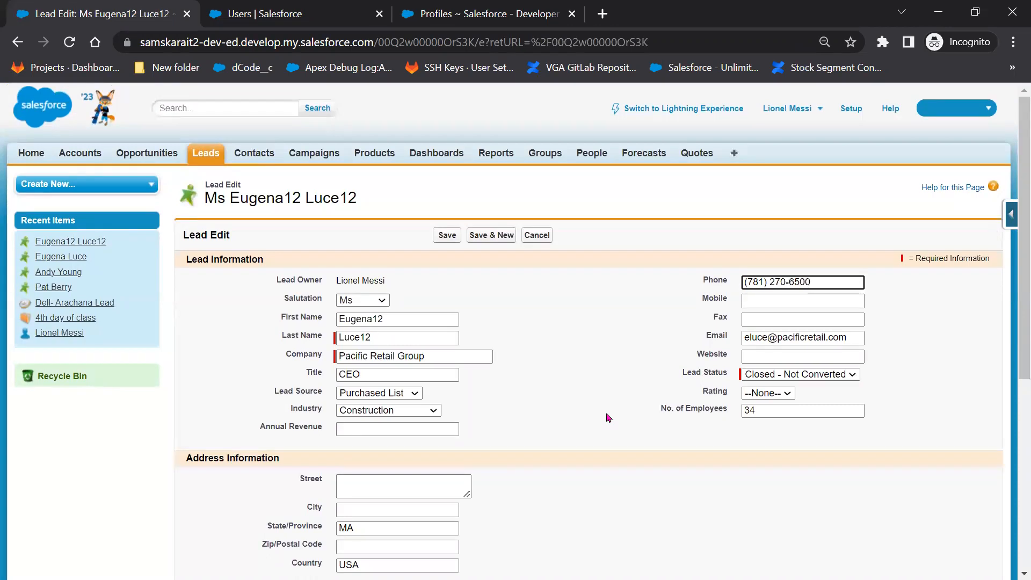
Log out of the classic Salesforce session from the user menu.
{"action": "left_click", "coordinate": [969, 112]}
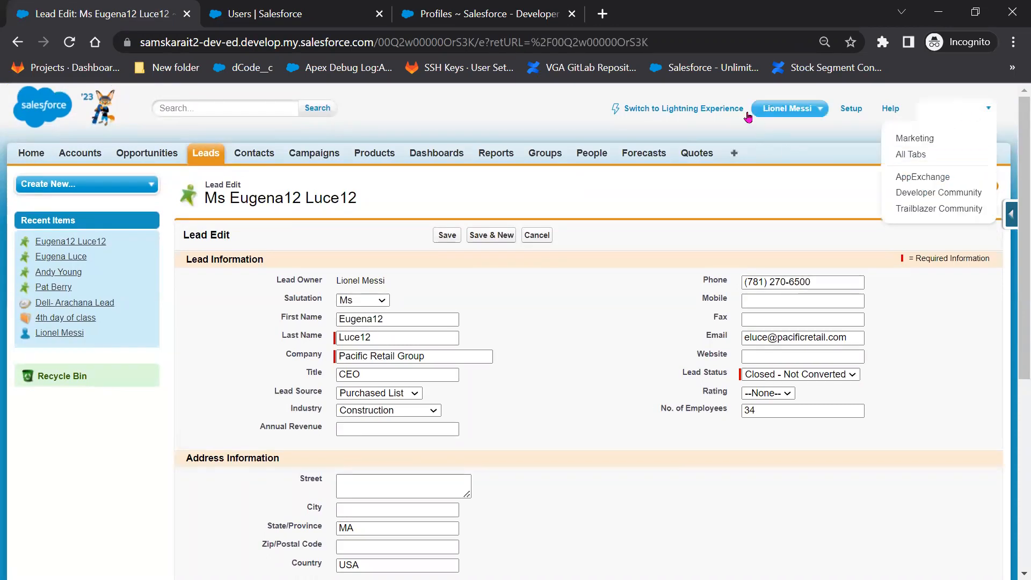
{"action": "left_click", "coordinate": [778, 108]}
{"action": "left_click", "coordinate": [774, 194]}
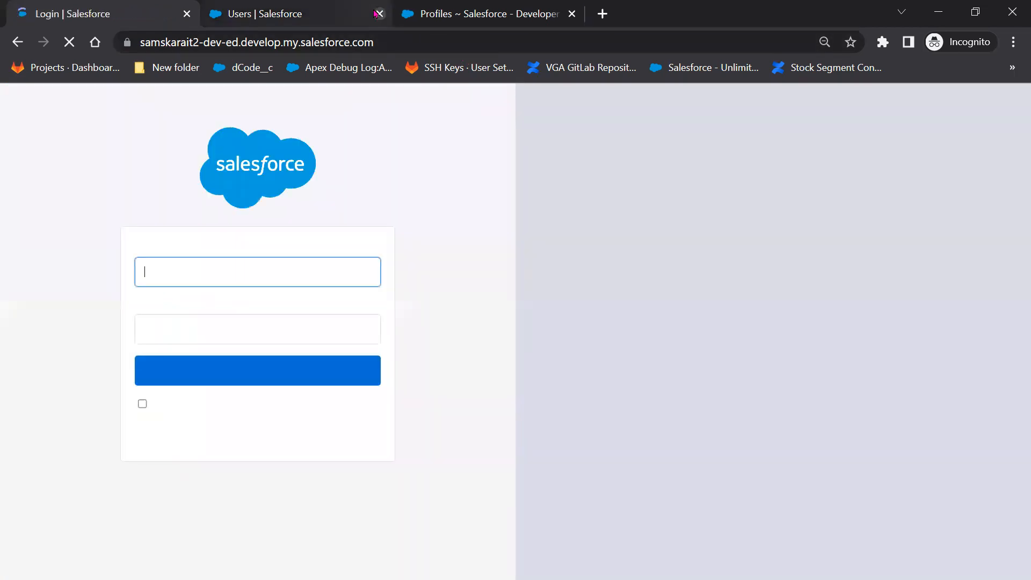
Close the extra Users and Profiles tabs.
{"action": "left_click", "coordinate": [379, 14]}
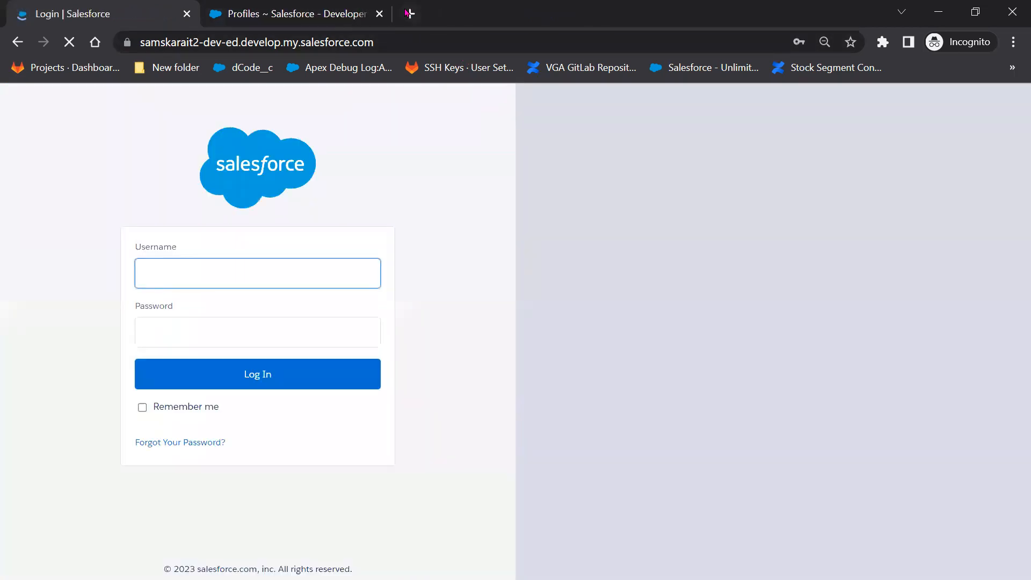
{"action": "left_click", "coordinate": [379, 14]}
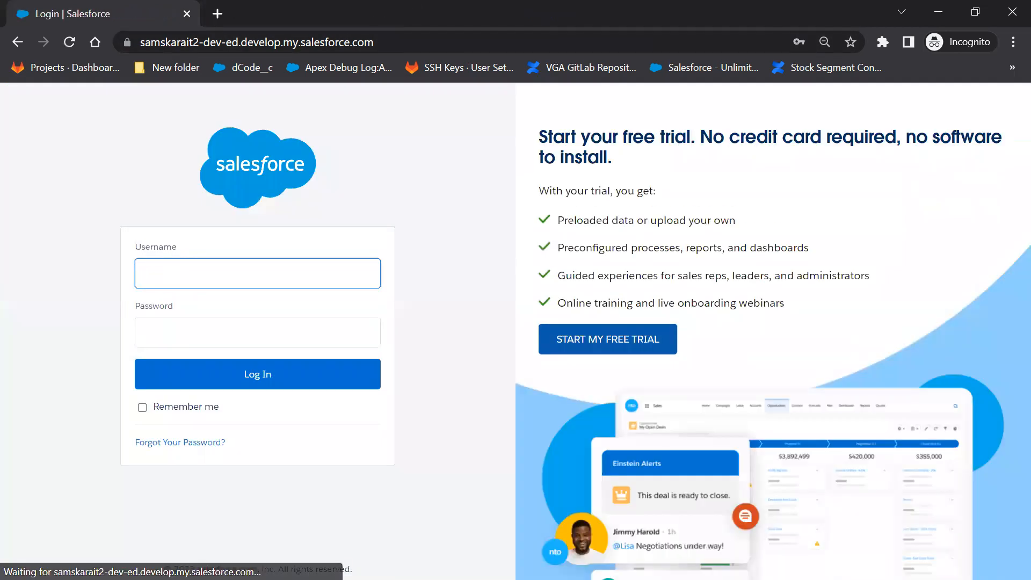
{"action": "key", "text": "alt+Tab"}
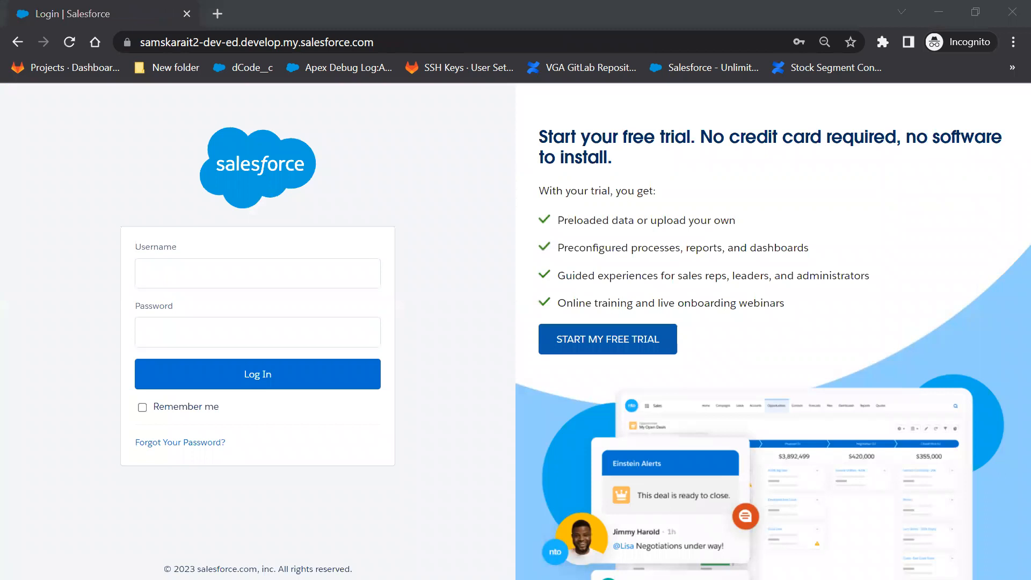
Log back in with the pasted username and password, postponing mobile phone registration.
{"action": "left_click", "coordinate": [193, 269]}
{"action": "key", "text": "ctrl+v"}
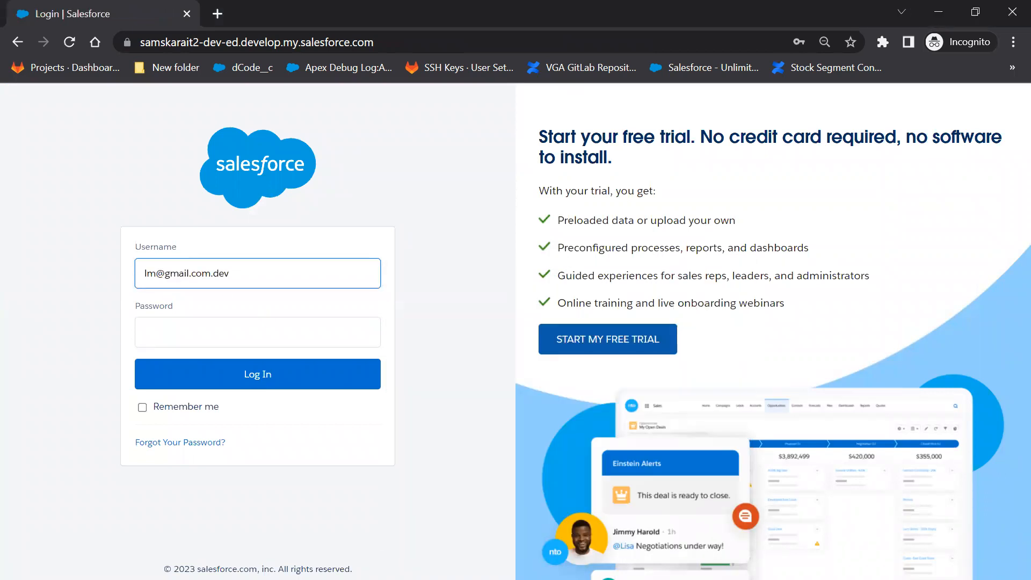
{"action": "key", "text": "alt+Tab"}
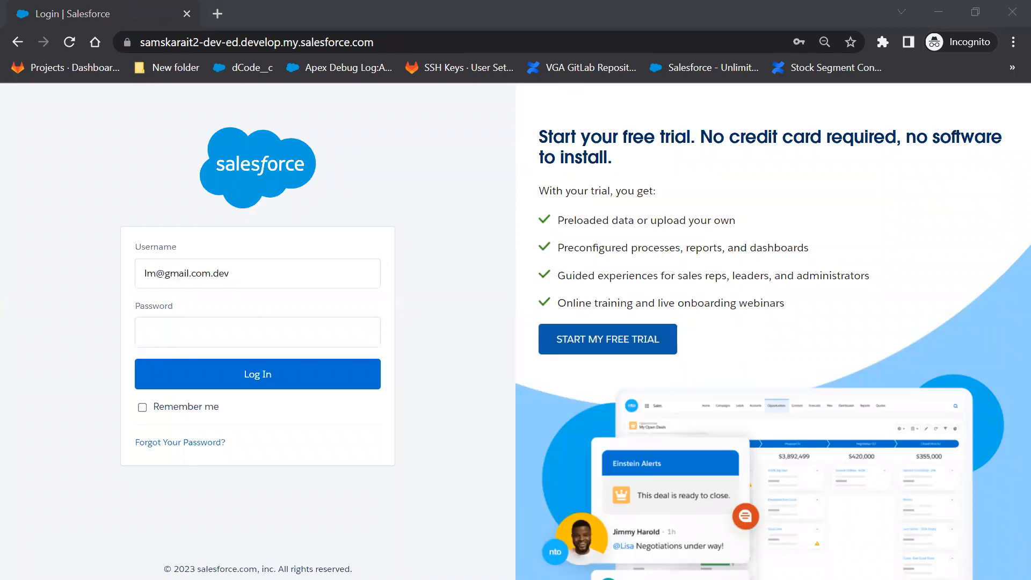
{"action": "left_click", "coordinate": [181, 327]}
{"action": "key", "text": "ctrl+v"}
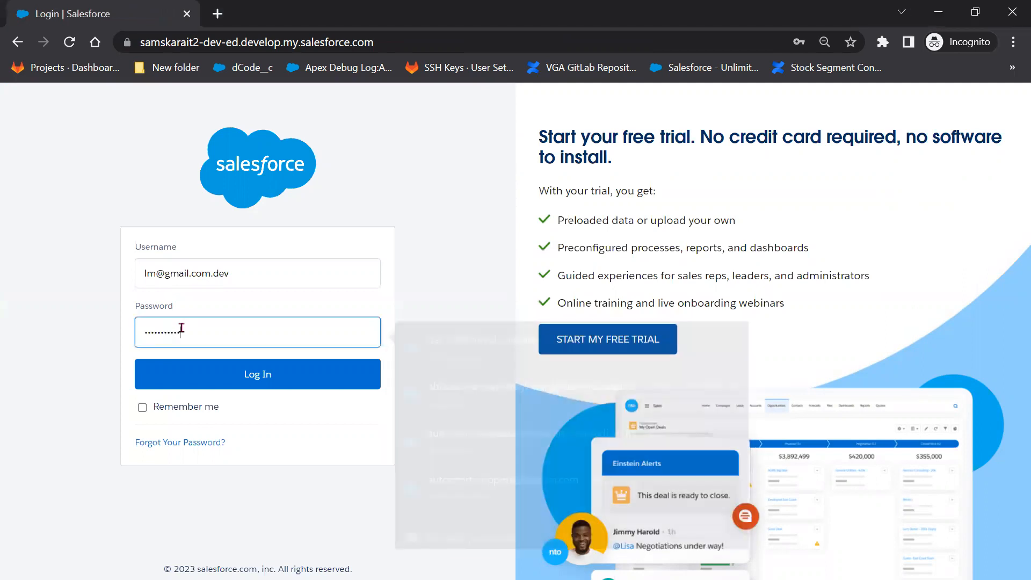
{"action": "left_click", "coordinate": [192, 384]}
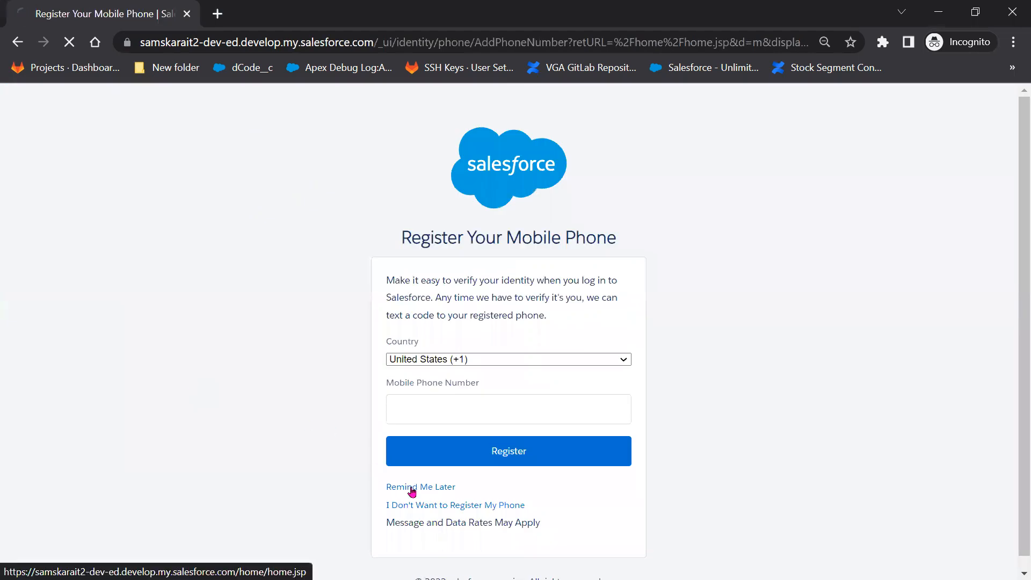
{"action": "left_click", "coordinate": [412, 487]}
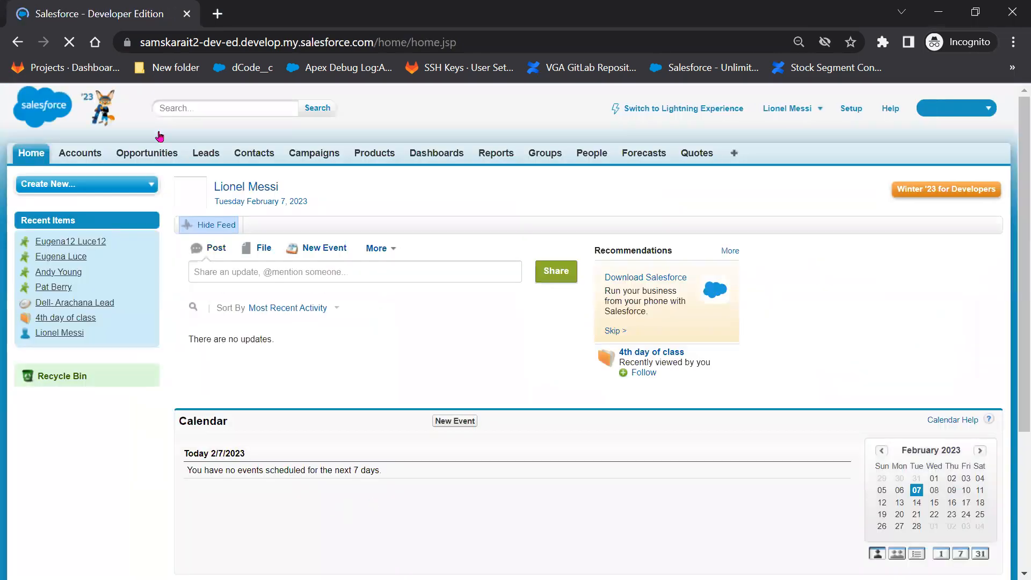
On a Pacific Retail Group lead, try inline edits of No. of Employees and Phone, then cancel.
{"action": "left_click", "coordinate": [199, 157]}
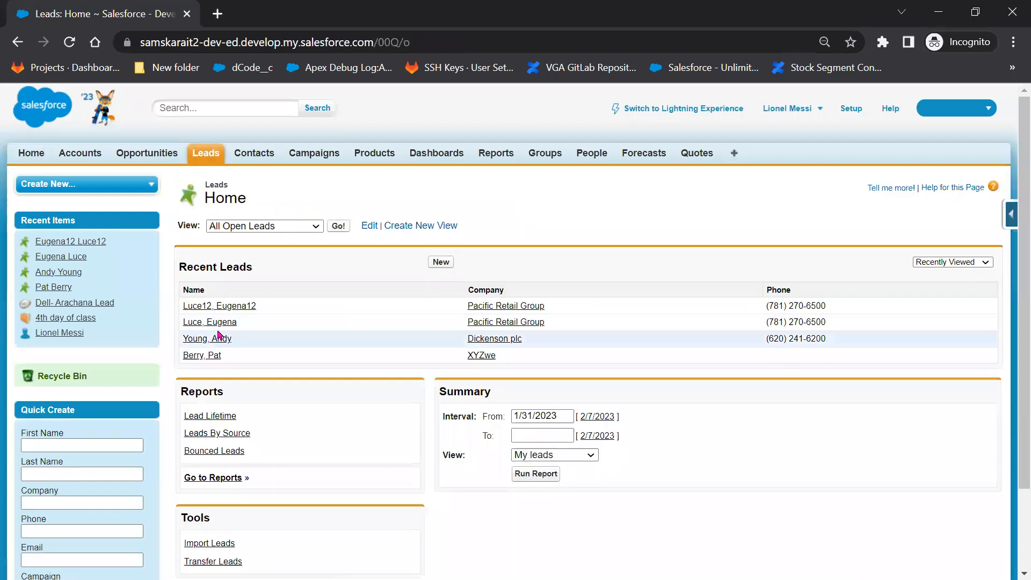
{"action": "left_click", "coordinate": [222, 322]}
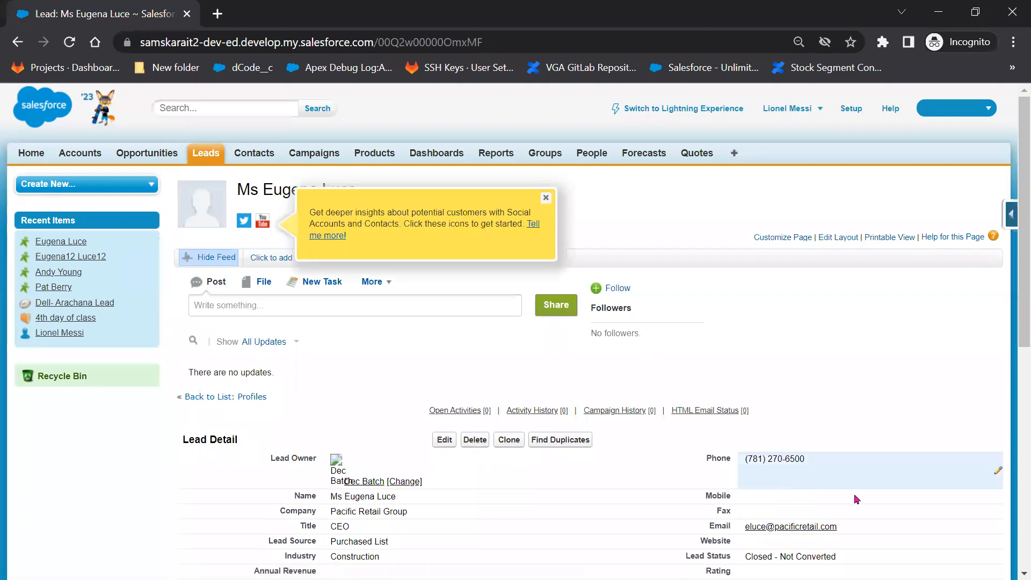
{"action": "scroll", "coordinate": [838, 500], "scroll_direction": "down", "scroll_amount": 3}
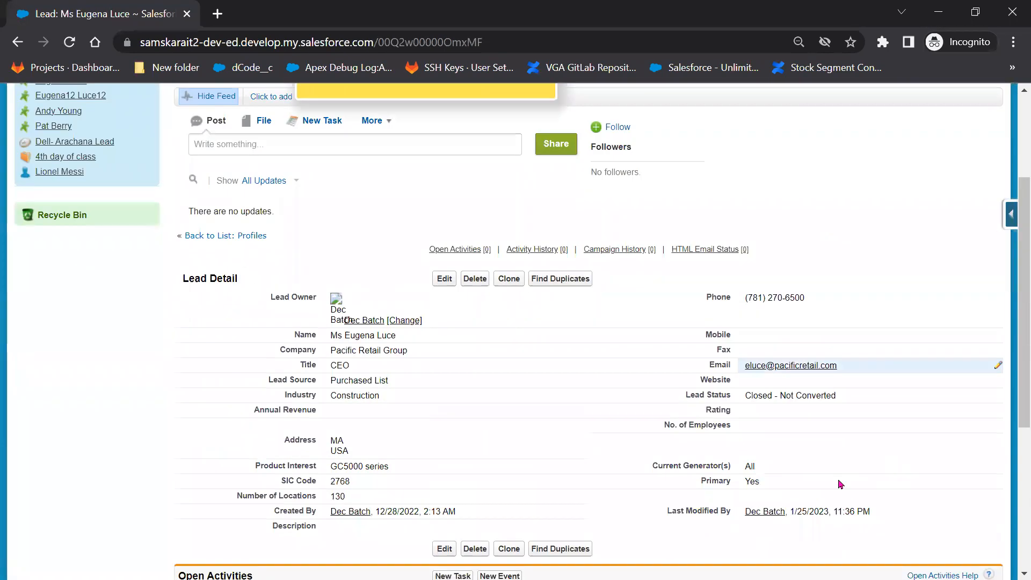
{"action": "double_click", "coordinate": [818, 428]}
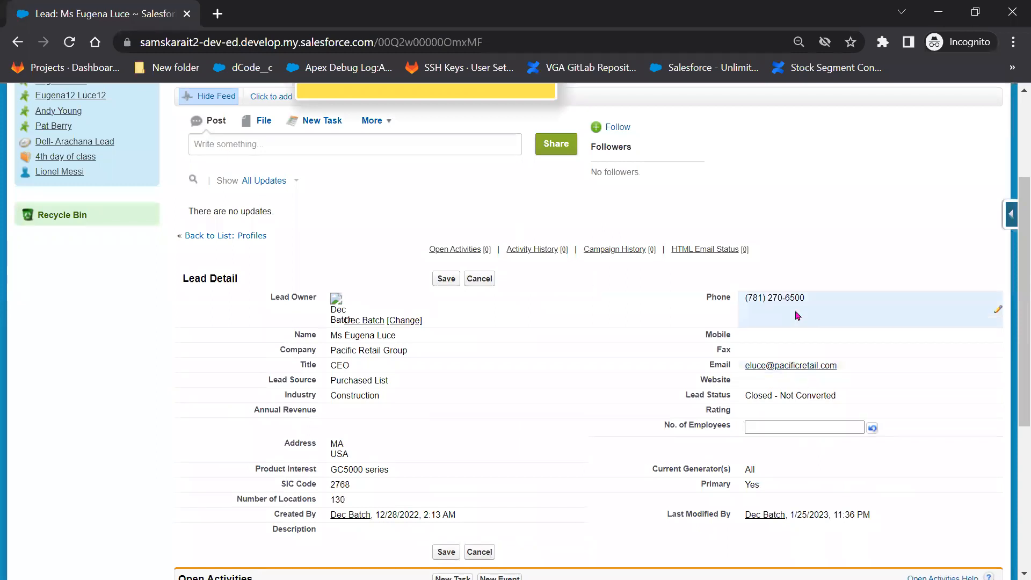
{"action": "double_click", "coordinate": [797, 316]}
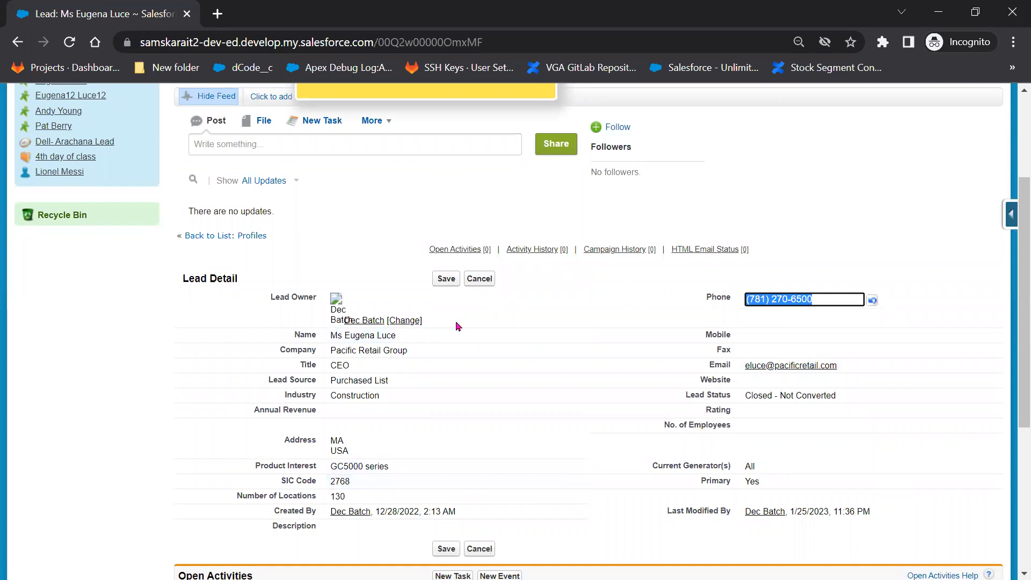
{"action": "left_click", "coordinate": [482, 282]}
{"action": "scroll", "coordinate": [376, 269], "scroll_direction": "up", "scroll_amount": 3}
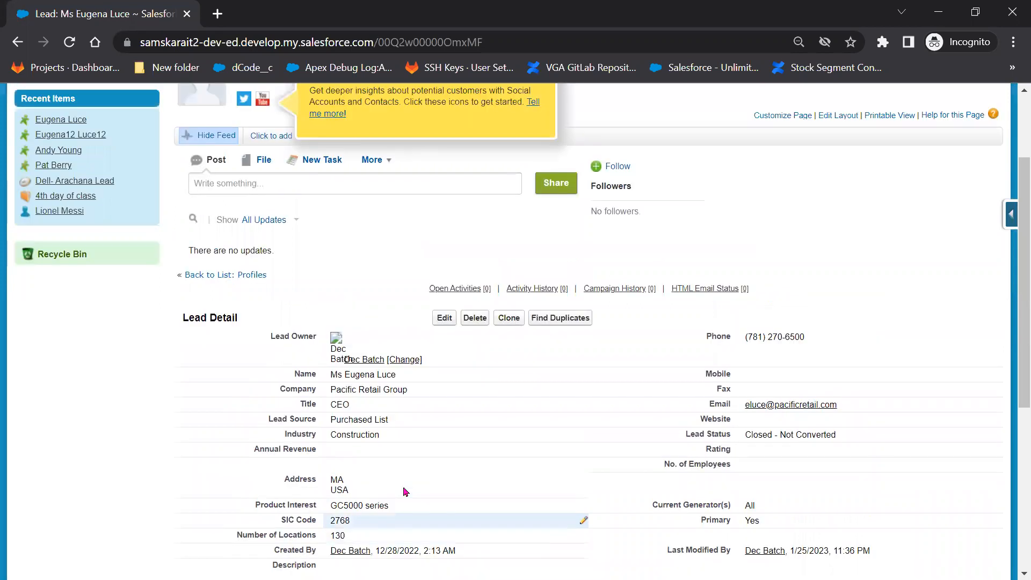
Open the '4th day of class' account from the Accounts tab.
{"action": "left_click", "coordinate": [92, 157]}
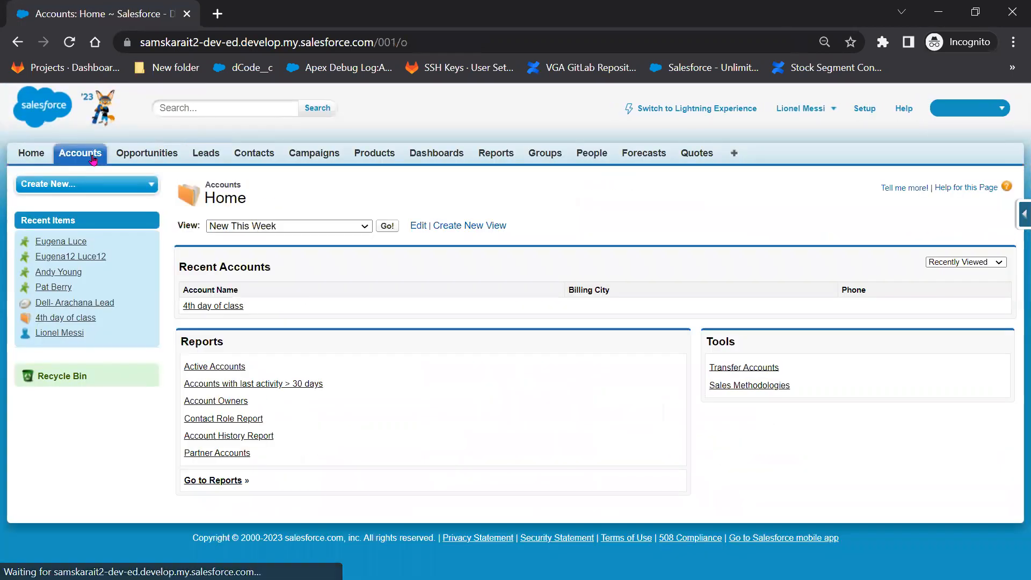
{"action": "left_click", "coordinate": [231, 308]}
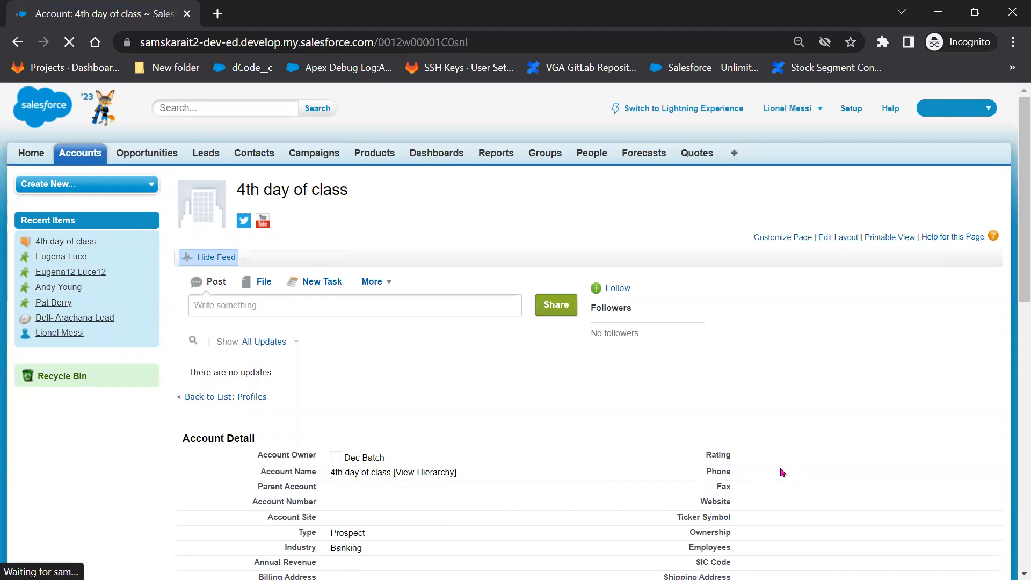
{"action": "scroll", "coordinate": [780, 477], "scroll_direction": "down", "scroll_amount": 3}
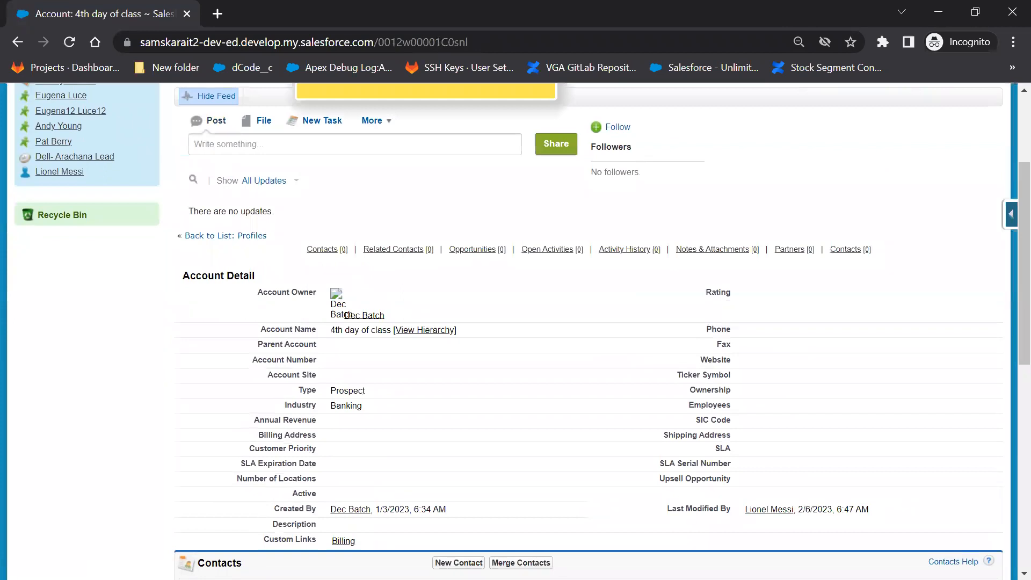
{"action": "key", "text": "alt+Tab"}
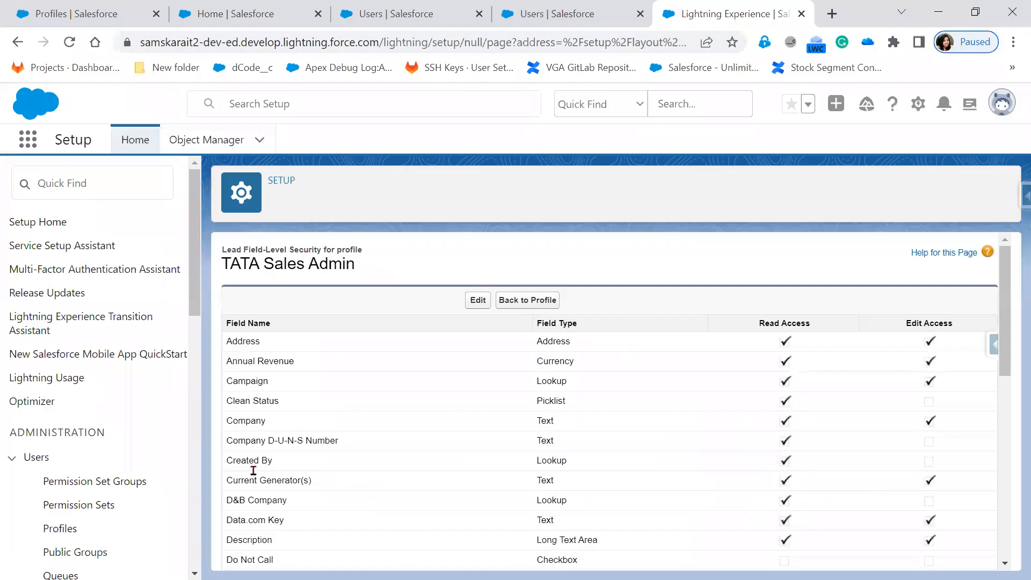
Start a new profile from the Profiles list in Setup.
{"action": "scroll", "coordinate": [48, 467], "scroll_direction": "down", "scroll_amount": 3}
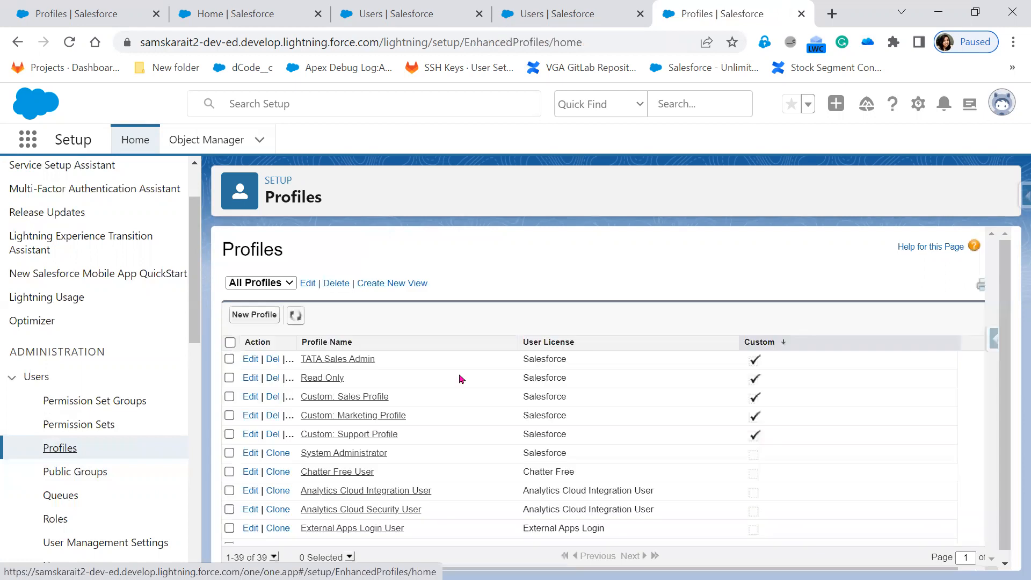
{"action": "left_click", "coordinate": [268, 317]}
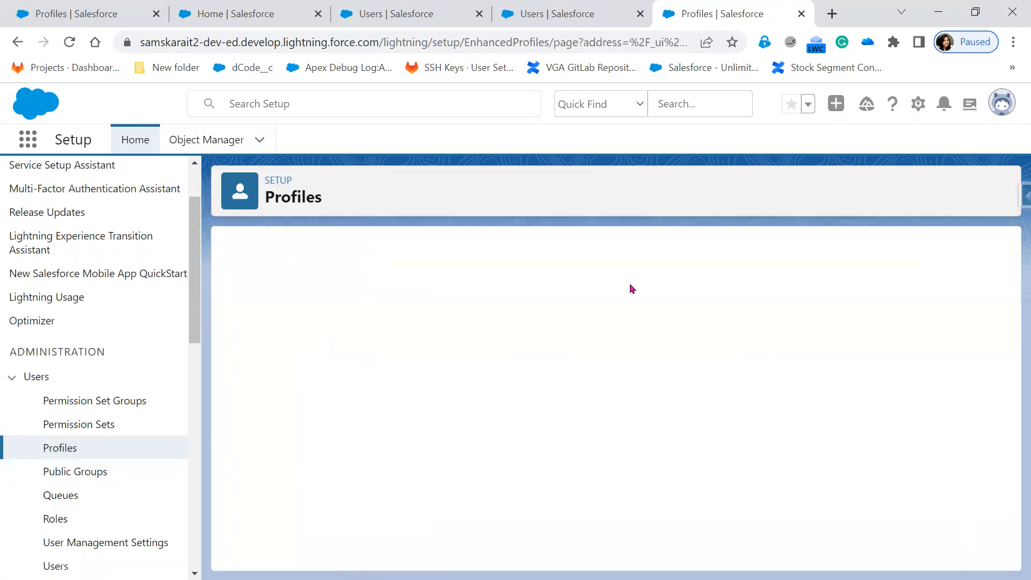
Clone System Administrator into a new profile named 'TATA Sales Team' and save it.
{"action": "left_click", "coordinate": [521, 344]}
{"action": "scroll", "coordinate": [545, 309], "scroll_direction": "down", "scroll_amount": 1}
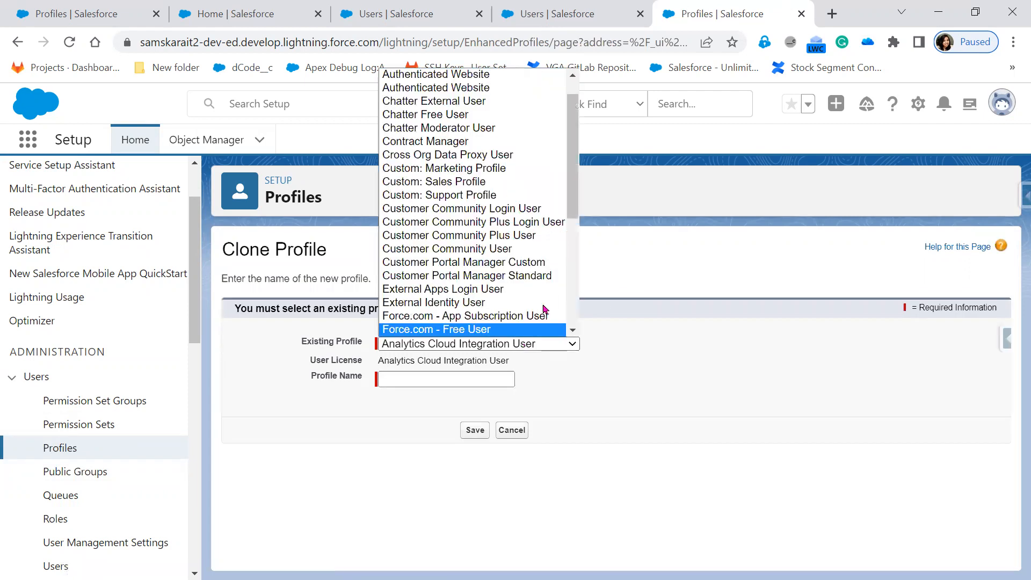
{"action": "scroll", "coordinate": [544, 309], "scroll_direction": "down", "scroll_amount": 5}
{"action": "left_click", "coordinate": [543, 303]}
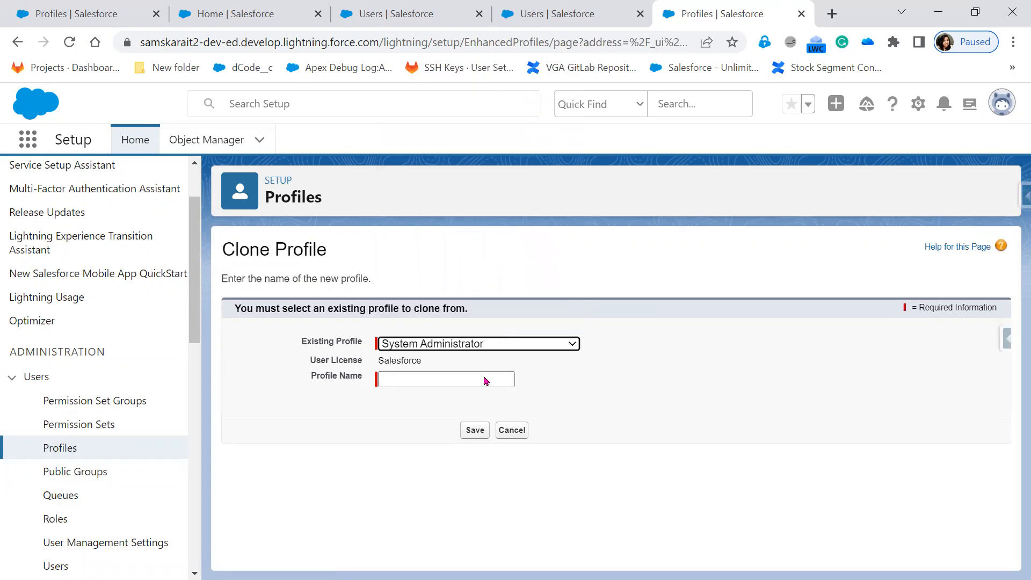
{"action": "left_click", "coordinate": [463, 383]}
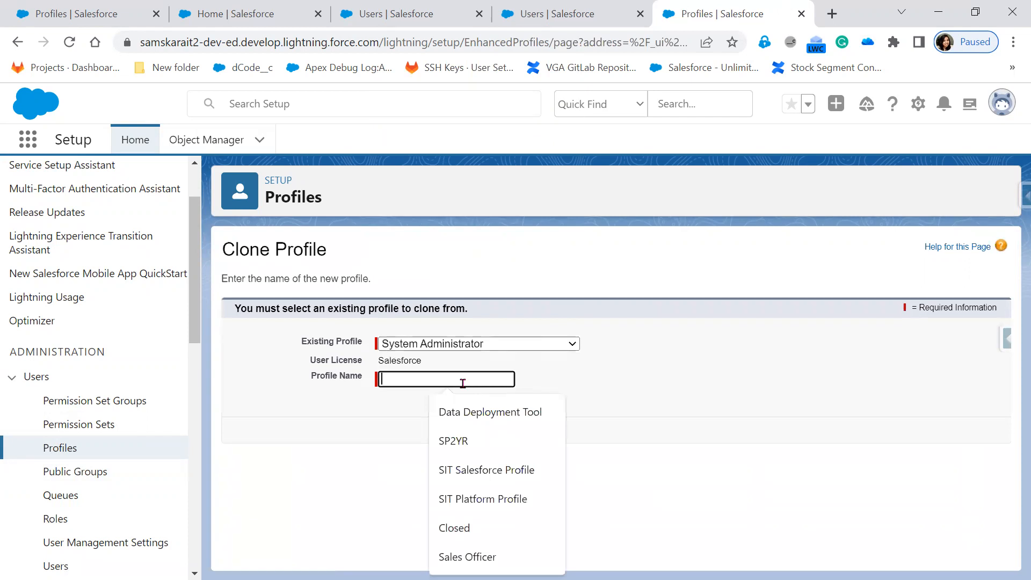
{"action": "type", "text": "TATA"}
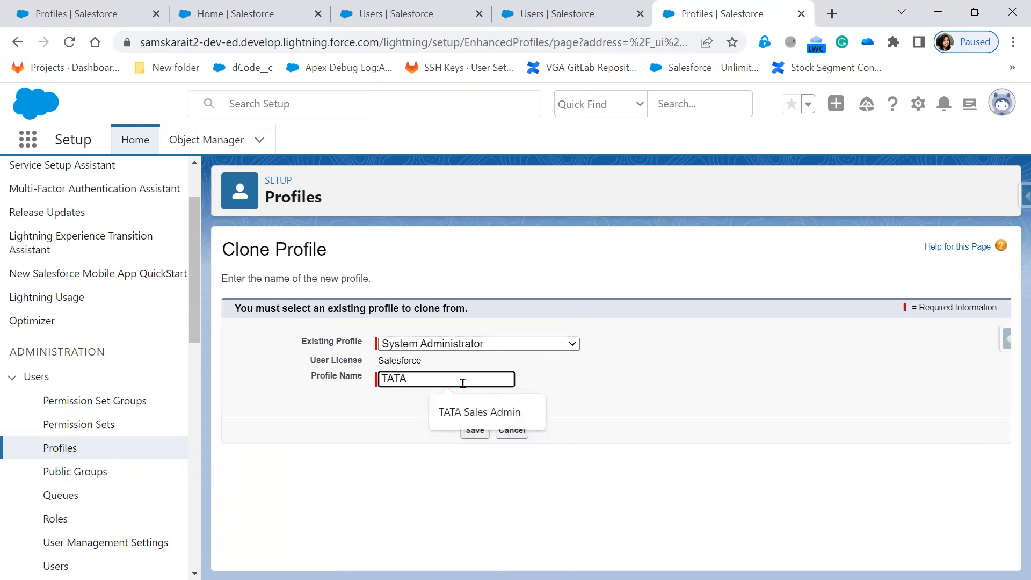
{"action": "type", "text": " Sales Tea"}
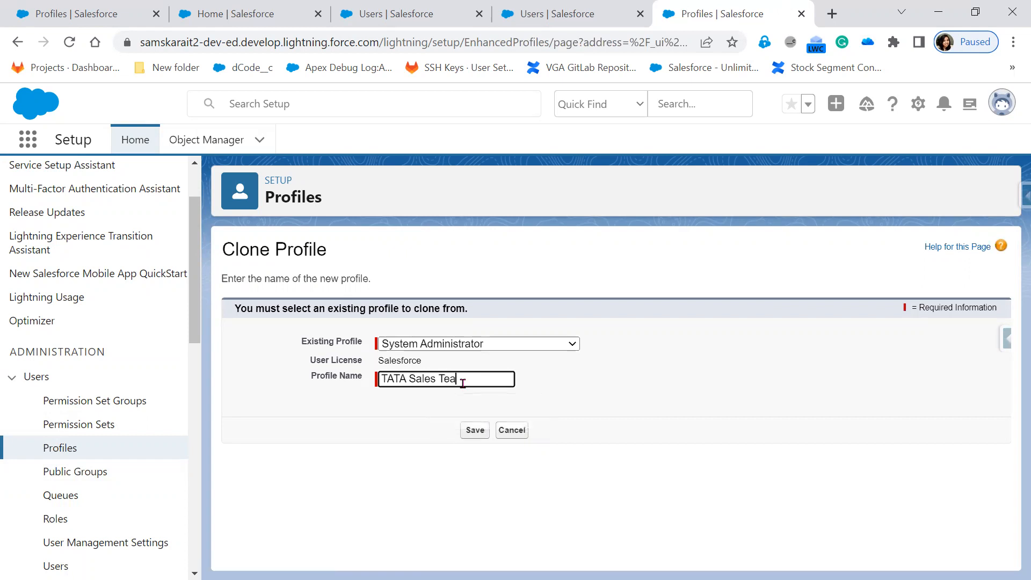
{"action": "left_click", "coordinate": [485, 430]}
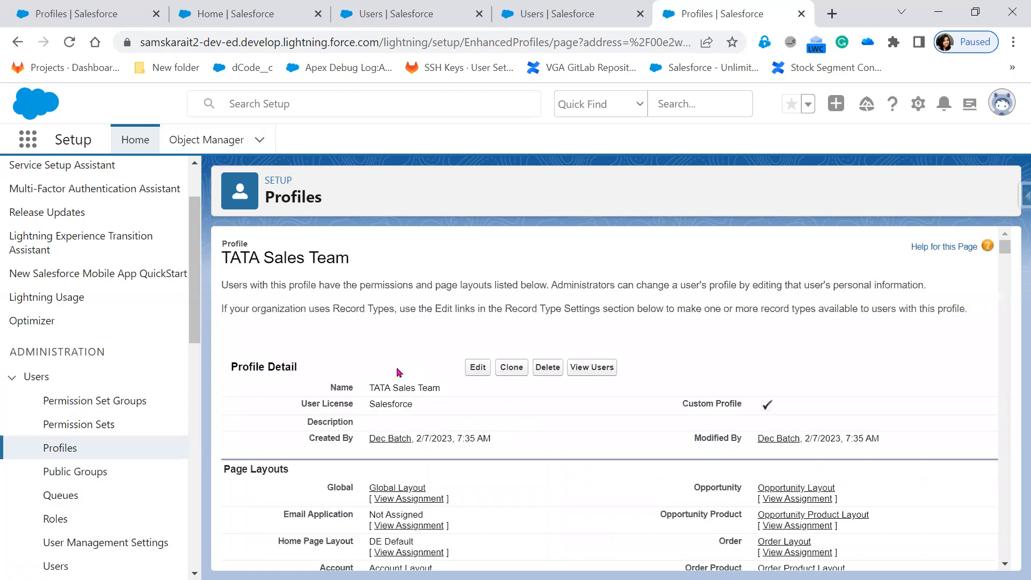
{"action": "scroll", "coordinate": [395, 366], "scroll_direction": "down", "scroll_amount": 1}
{"action": "scroll", "coordinate": [521, 451], "scroll_direction": "down", "scroll_amount": 15}
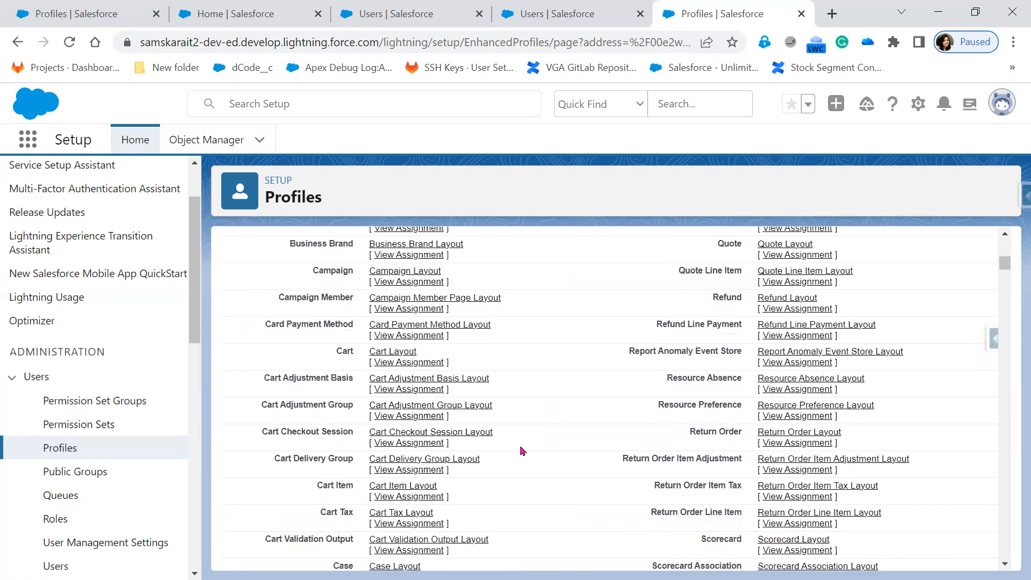
{"action": "scroll", "coordinate": [521, 451], "scroll_direction": "down", "scroll_amount": 20}
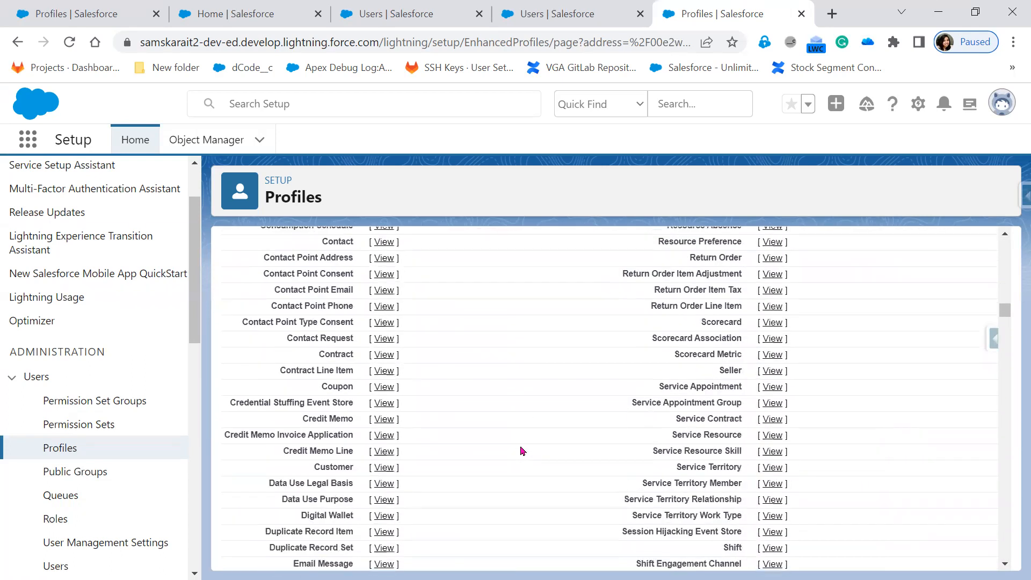
In TATA Sales Team's Account field-level security, uncheck Edit Access for Description and save.
{"action": "scroll", "coordinate": [521, 451], "scroll_direction": "up", "scroll_amount": 10}
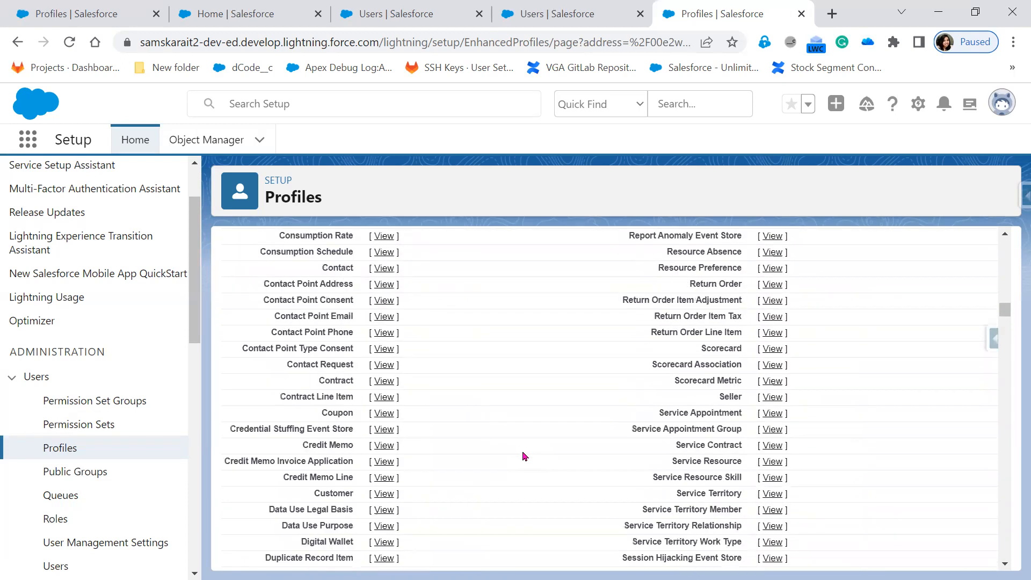
{"action": "scroll", "coordinate": [521, 456], "scroll_direction": "up", "scroll_amount": 10}
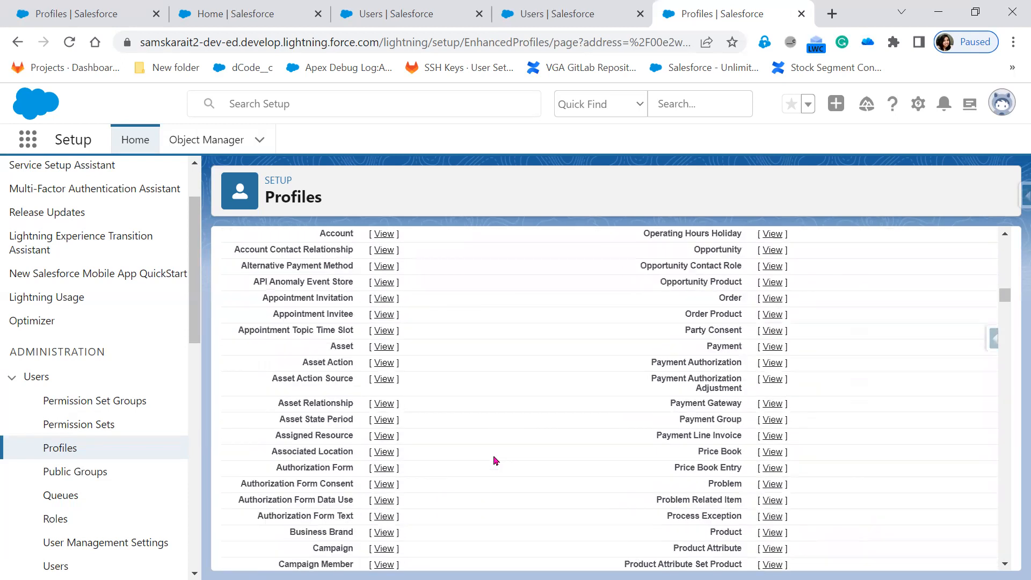
{"action": "scroll", "coordinate": [483, 457], "scroll_direction": "down", "scroll_amount": 5}
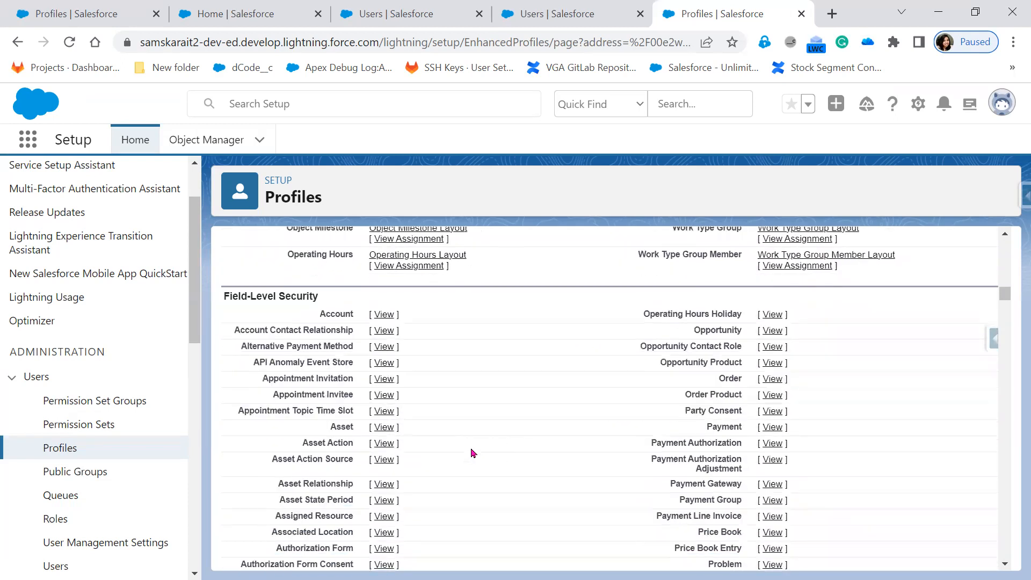
{"action": "left_click", "coordinate": [384, 317]}
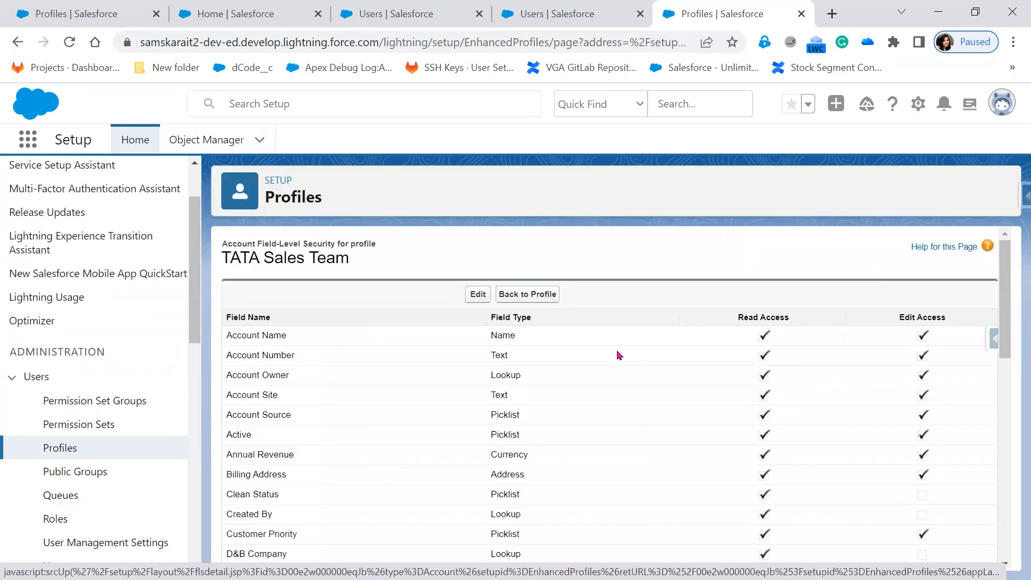
{"action": "left_click", "coordinate": [476, 294]}
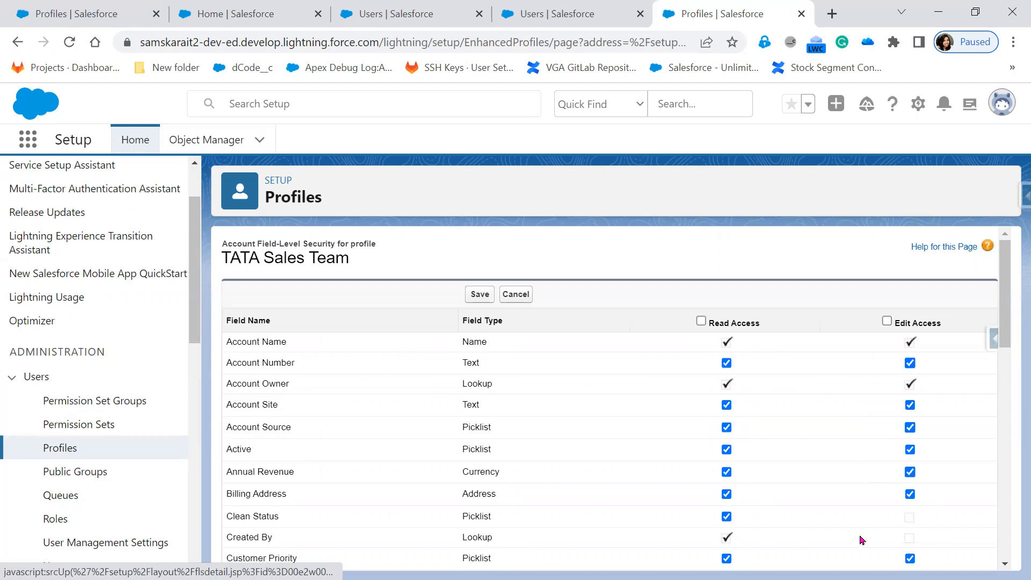
{"action": "scroll", "coordinate": [860, 540], "scroll_direction": "down", "scroll_amount": 3}
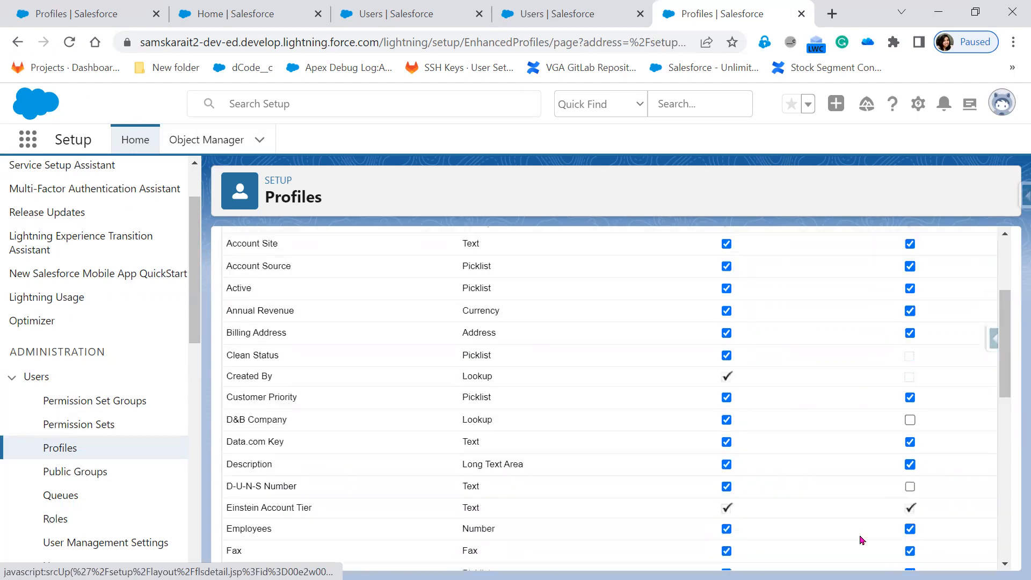
{"action": "left_click", "coordinate": [910, 464]}
{"action": "scroll", "coordinate": [783, 511], "scroll_direction": "up", "scroll_amount": 3}
{"action": "left_click", "coordinate": [479, 294]}
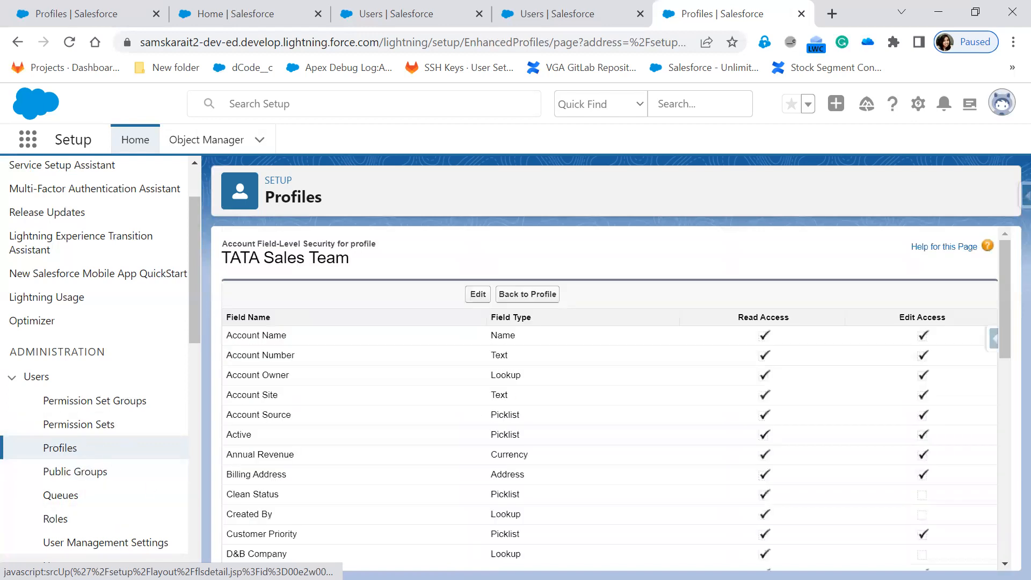
Change the test user's profile to TATA Sales Team via a new Users tab and save.
{"action": "right_click", "coordinate": [74, 560]}
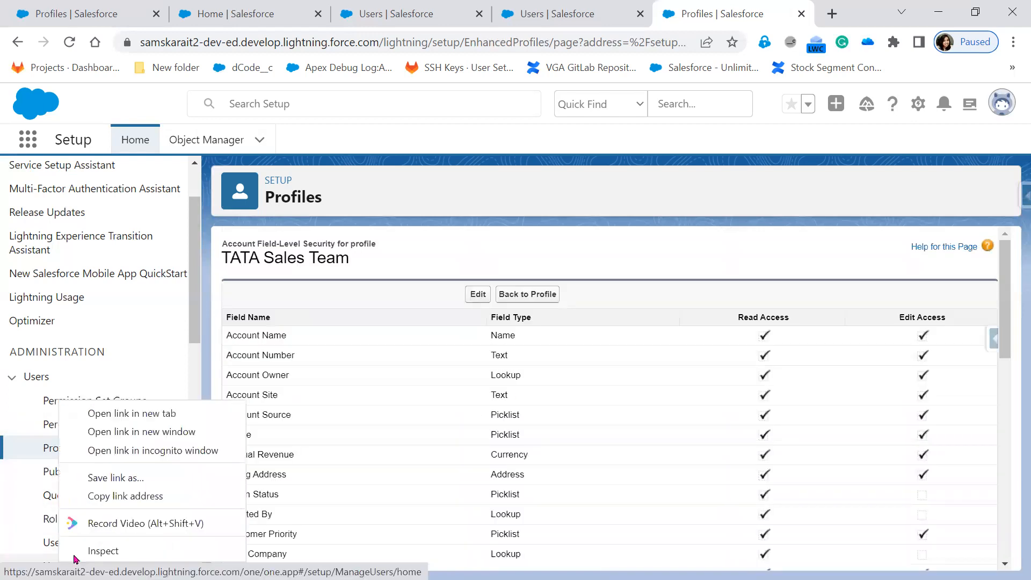
{"action": "left_click", "coordinate": [109, 414]}
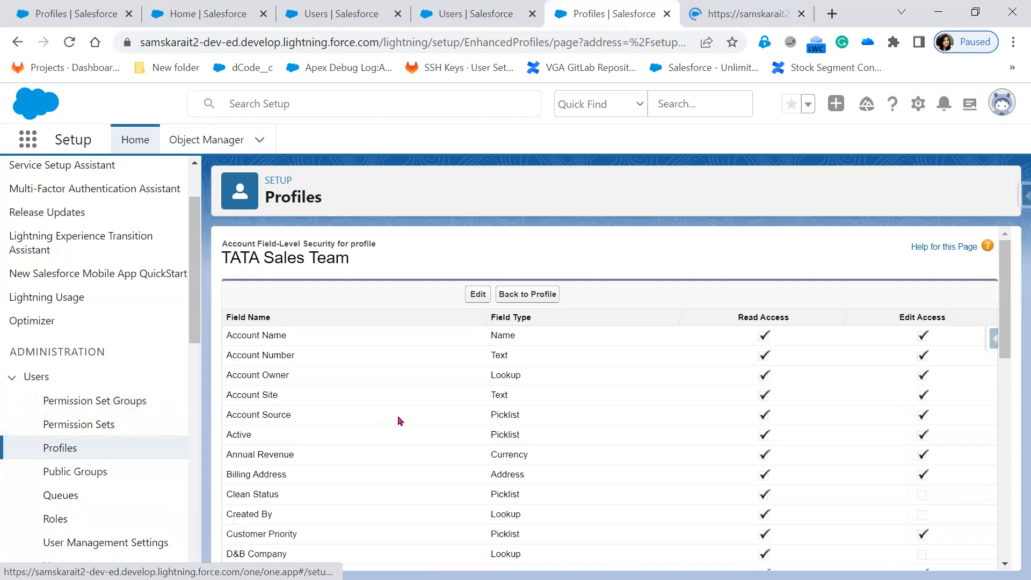
{"action": "left_click", "coordinate": [344, 15]}
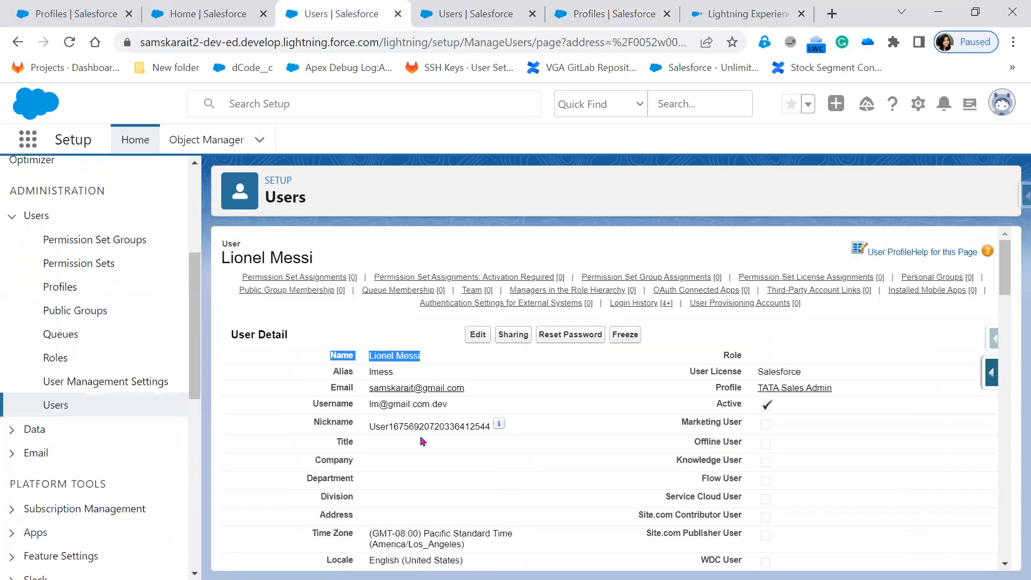
{"action": "left_click", "coordinate": [473, 333]}
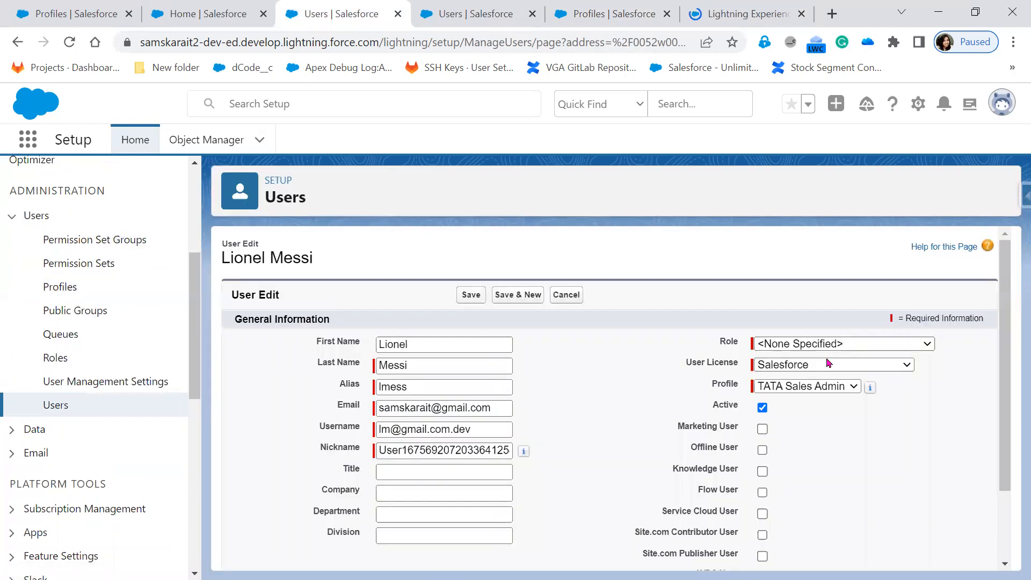
{"action": "left_click", "coordinate": [755, 392]}
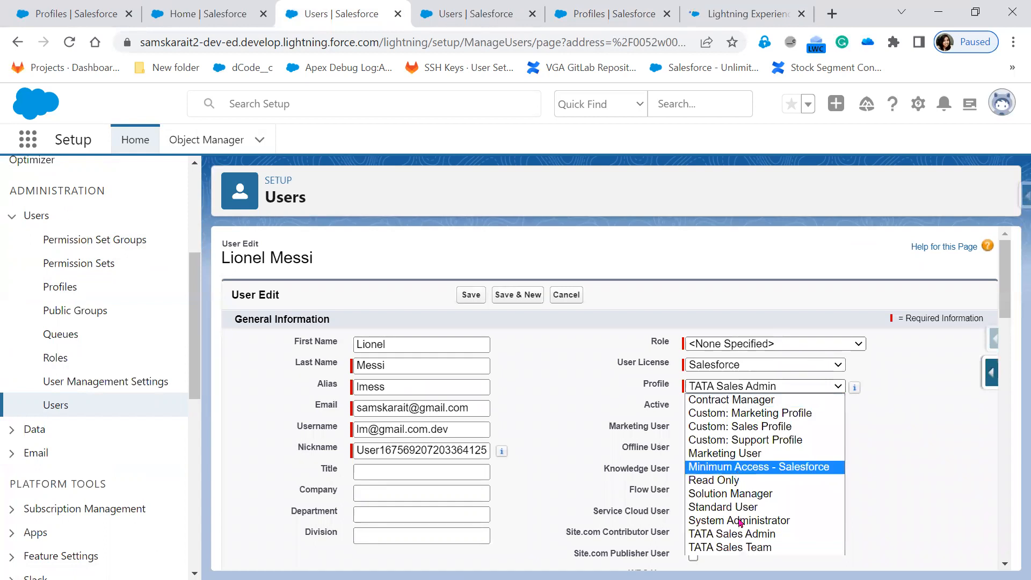
{"action": "left_click", "coordinate": [749, 554]}
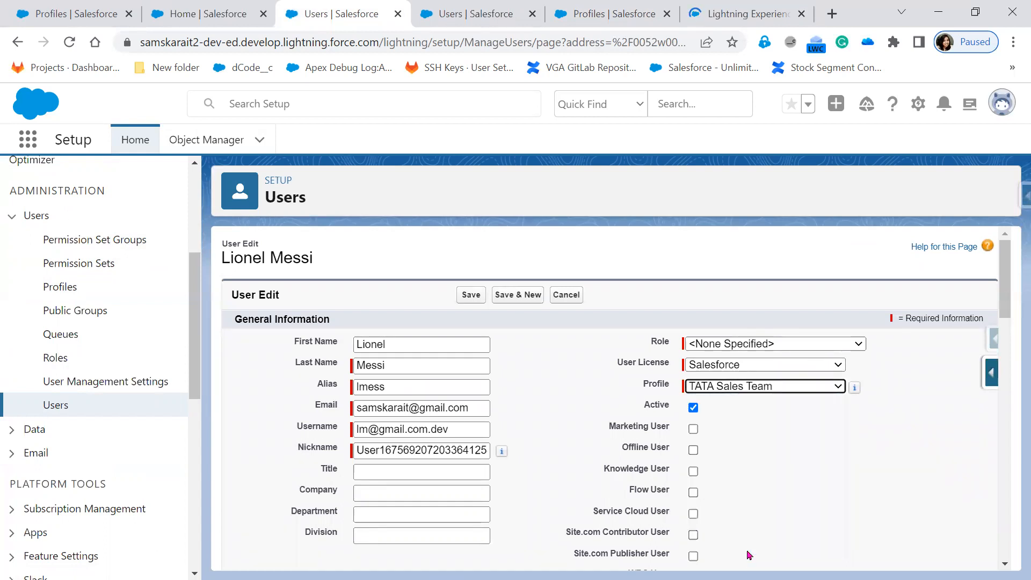
{"action": "left_click", "coordinate": [467, 296]}
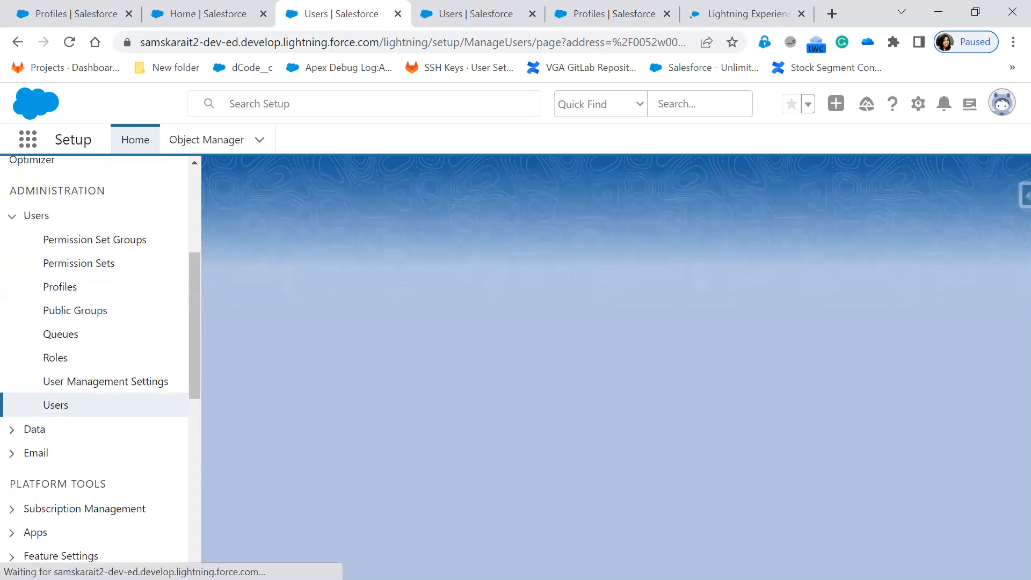
{"action": "key", "text": "alt+Tab"}
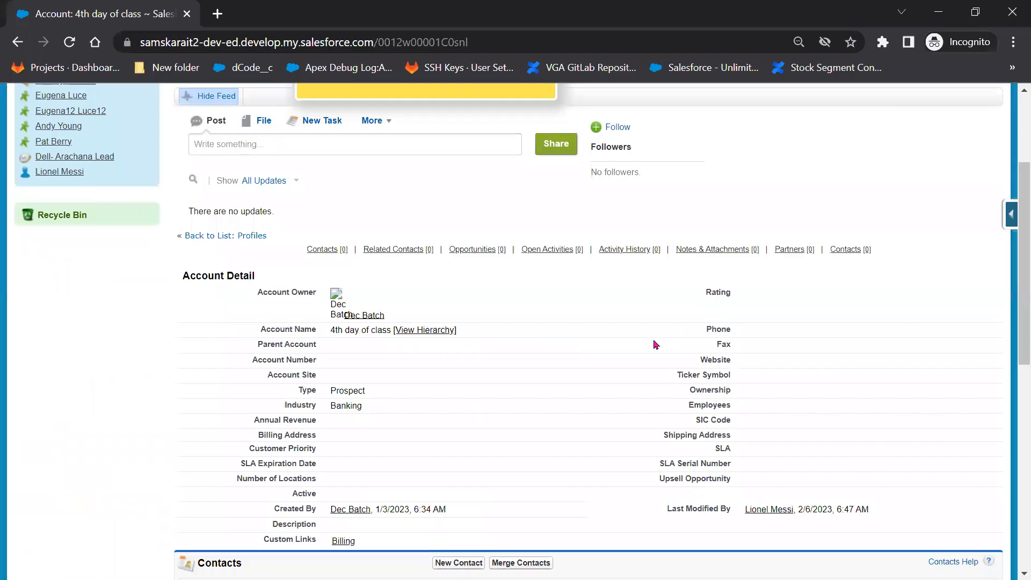
Empty the cache and hard-reload the classic account page using developer tools.
{"action": "right_click", "coordinate": [564, 312]}
{"action": "left_click", "coordinate": [243, 242]}
{"action": "right_click", "coordinate": [69, 42]}
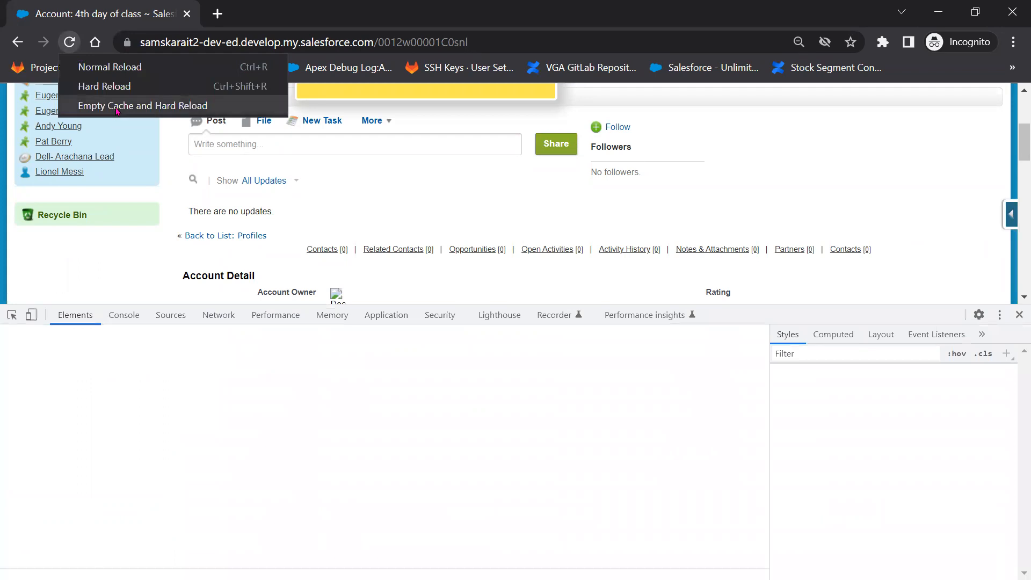
{"action": "left_click", "coordinate": [118, 112]}
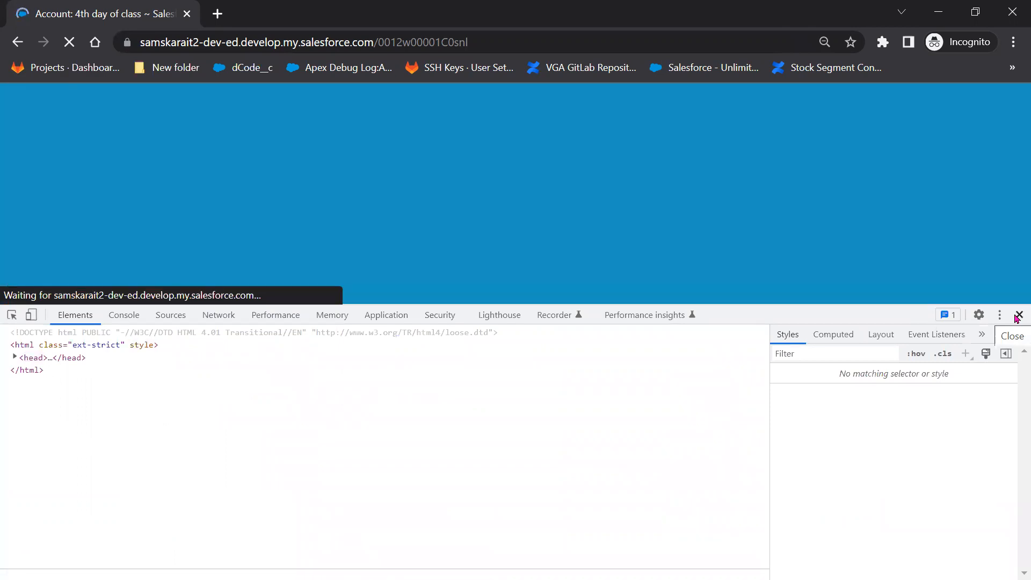
{"action": "left_click", "coordinate": [1018, 316]}
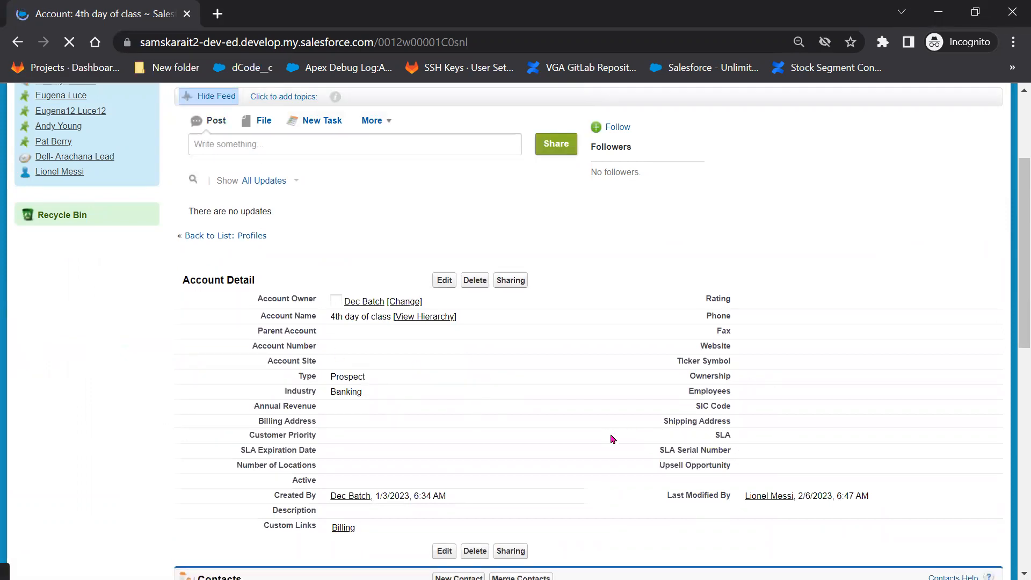
Open the '4th day of class' account for editing and check the profile's Account field permissions.
{"action": "left_click", "coordinate": [442, 281]}
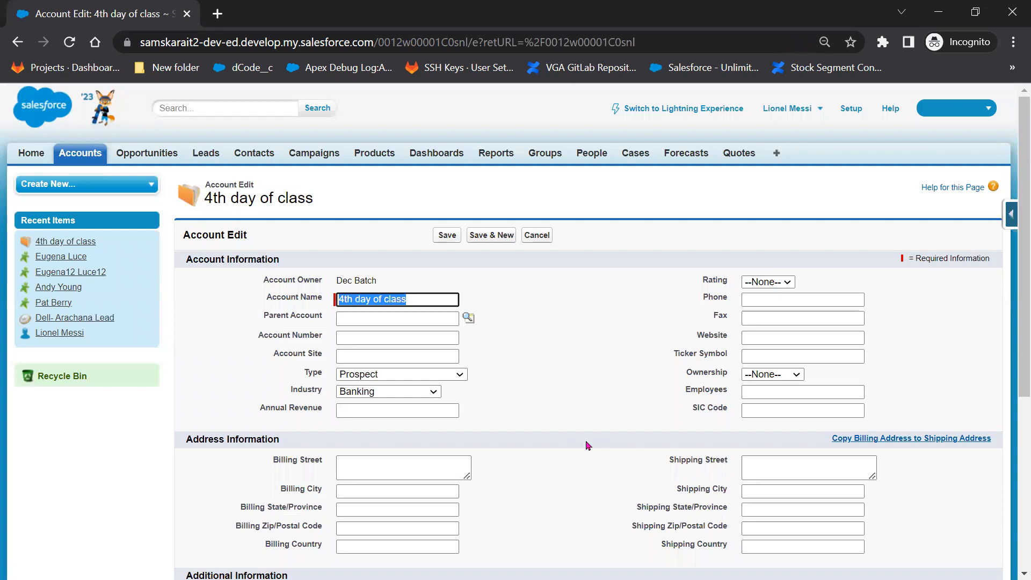
{"action": "key", "text": "alt+Tab"}
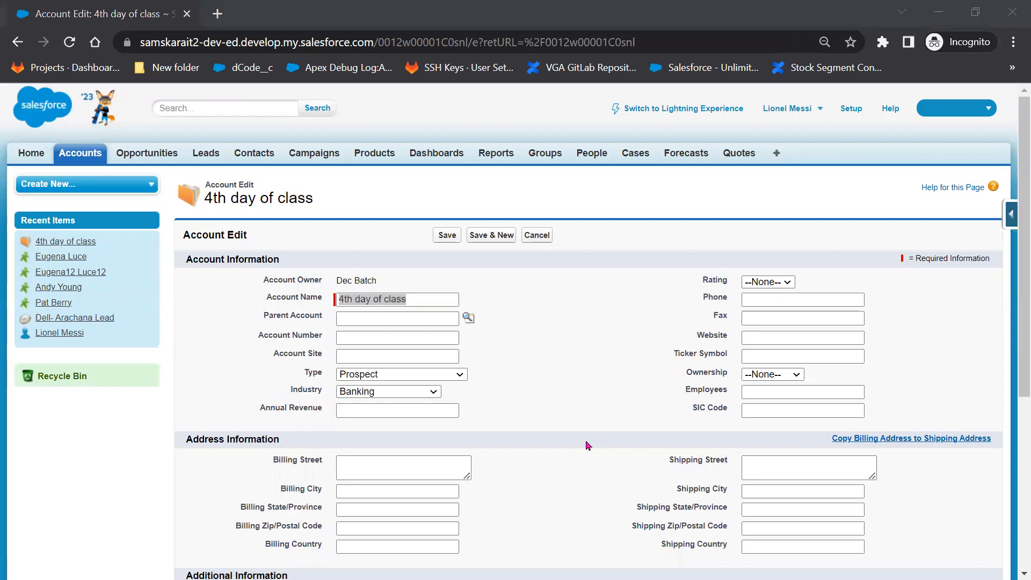
{"action": "left_click", "coordinate": [62, 13]}
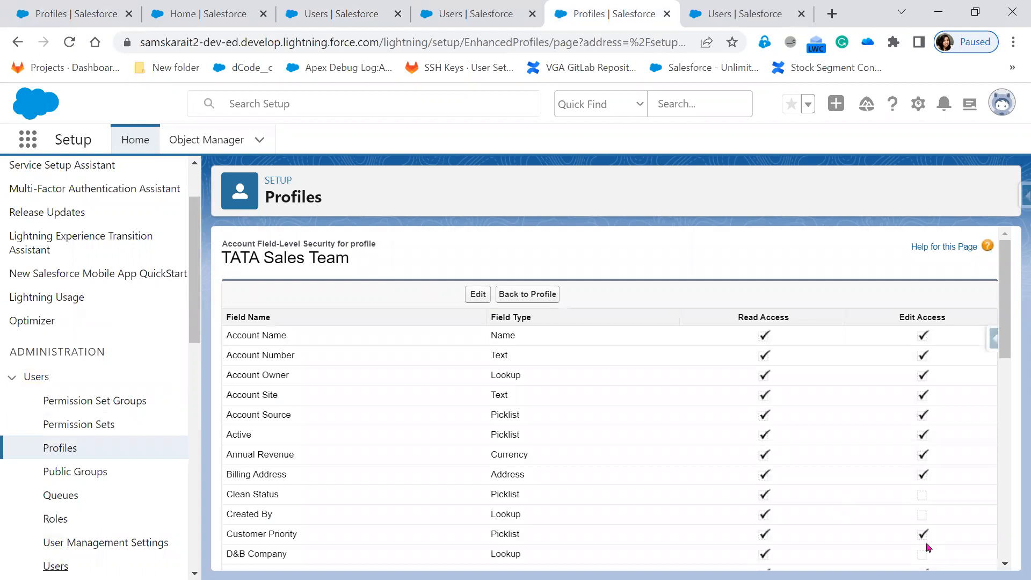
{"action": "scroll", "coordinate": [926, 521], "scroll_direction": "down", "scroll_amount": 1}
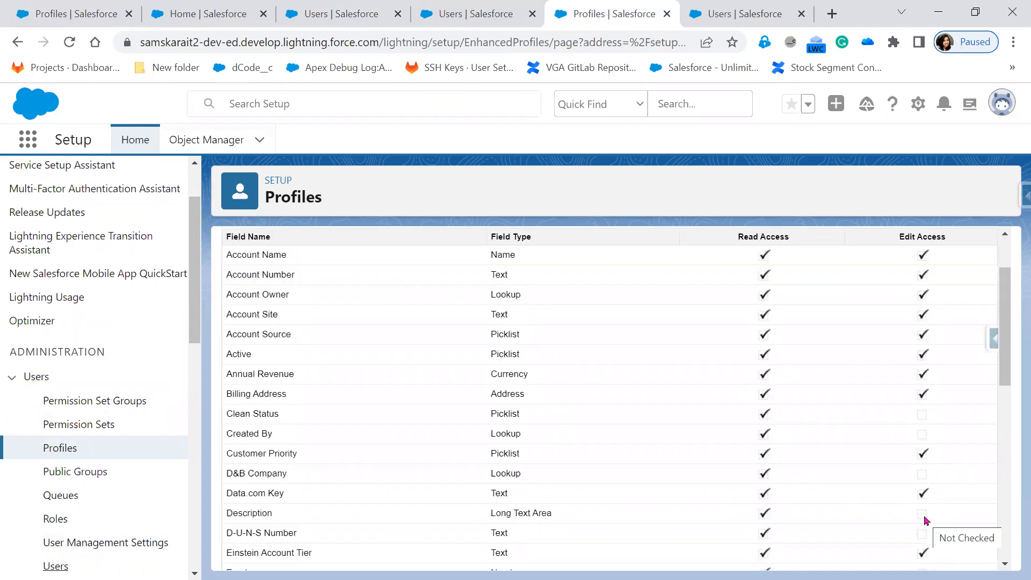
Type 'zsdsdfsdf' into the account Description, then return to the Lightning setup window.
{"action": "key", "text": "alt+Tab"}
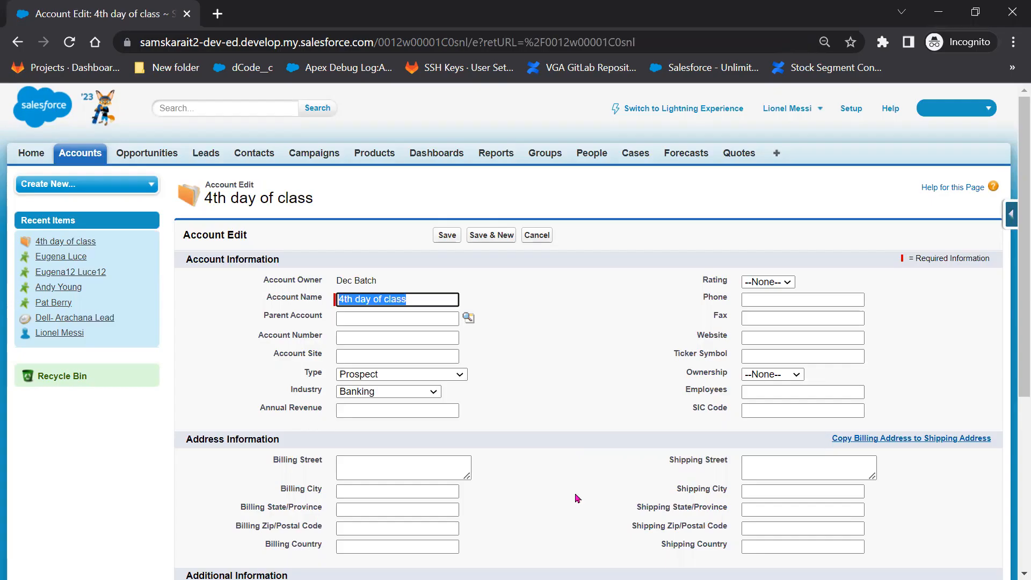
{"action": "scroll", "coordinate": [578, 499], "scroll_direction": "down", "scroll_amount": 2}
{"action": "scroll", "coordinate": [523, 434], "scroll_direction": "down", "scroll_amount": 3}
{"action": "left_click", "coordinate": [523, 434]}
{"action": "type", "text": "zsdsdfsdf"}
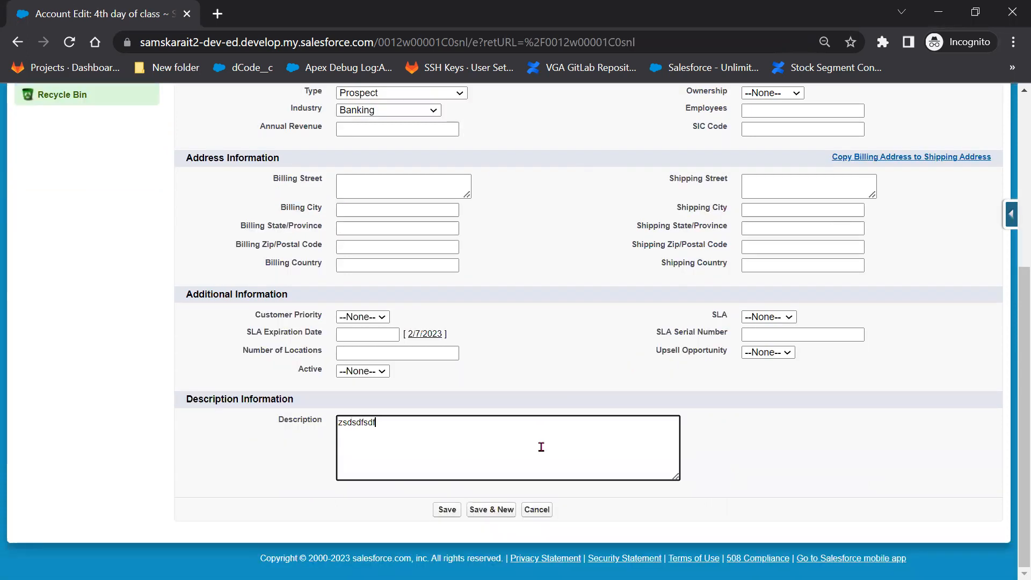
{"action": "scroll", "coordinate": [543, 451], "scroll_direction": "up", "scroll_amount": 3}
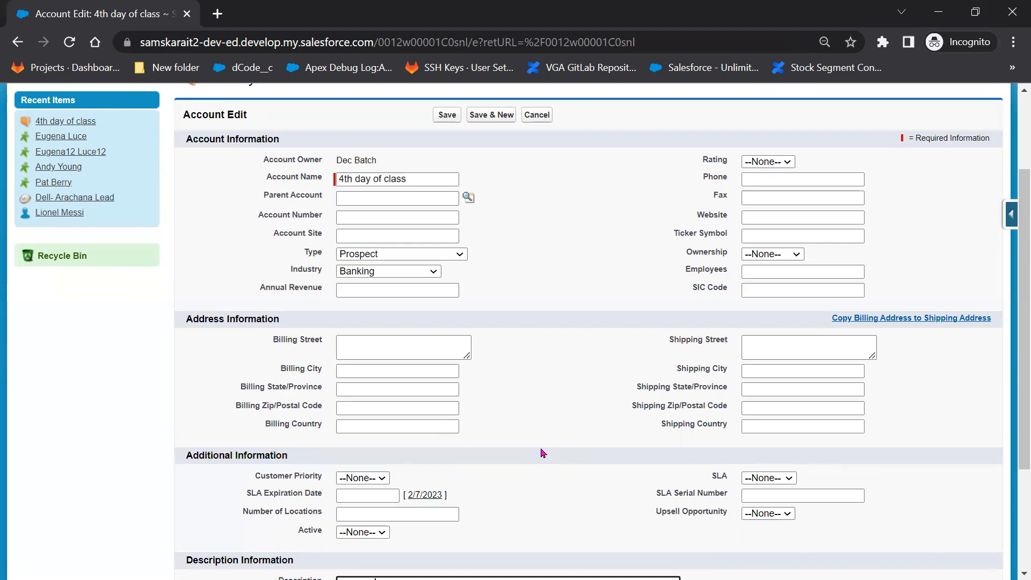
{"action": "scroll", "coordinate": [542, 453], "scroll_direction": "down", "scroll_amount": 3}
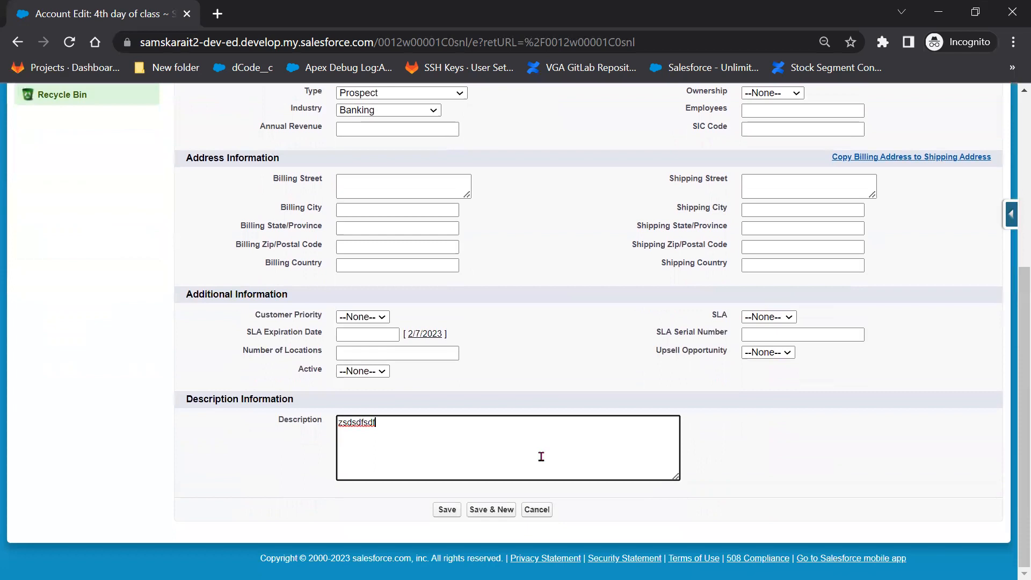
{"action": "key", "text": "alt+Tab"}
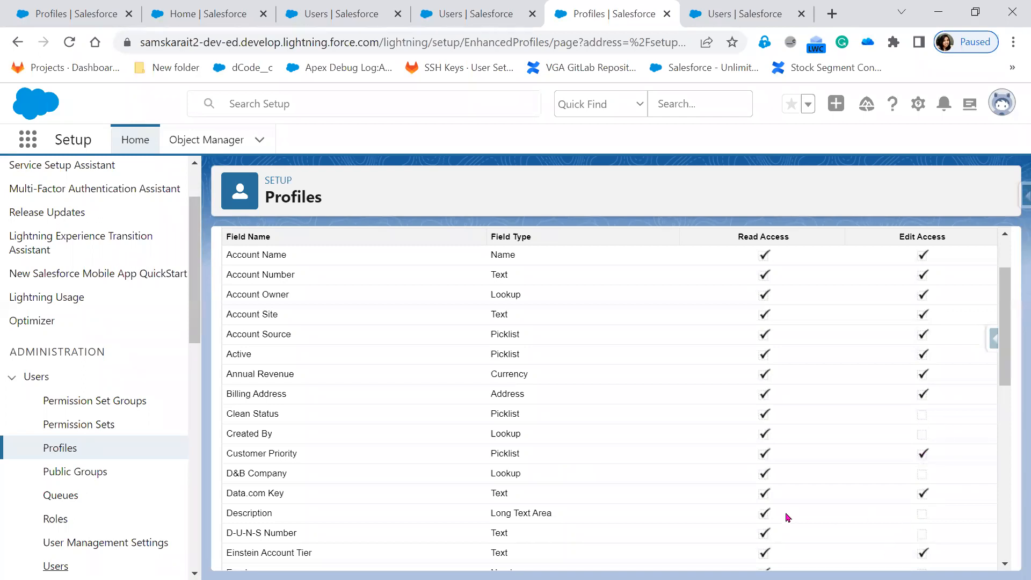
{"action": "scroll", "coordinate": [786, 517], "scroll_direction": "up", "scroll_amount": 2}
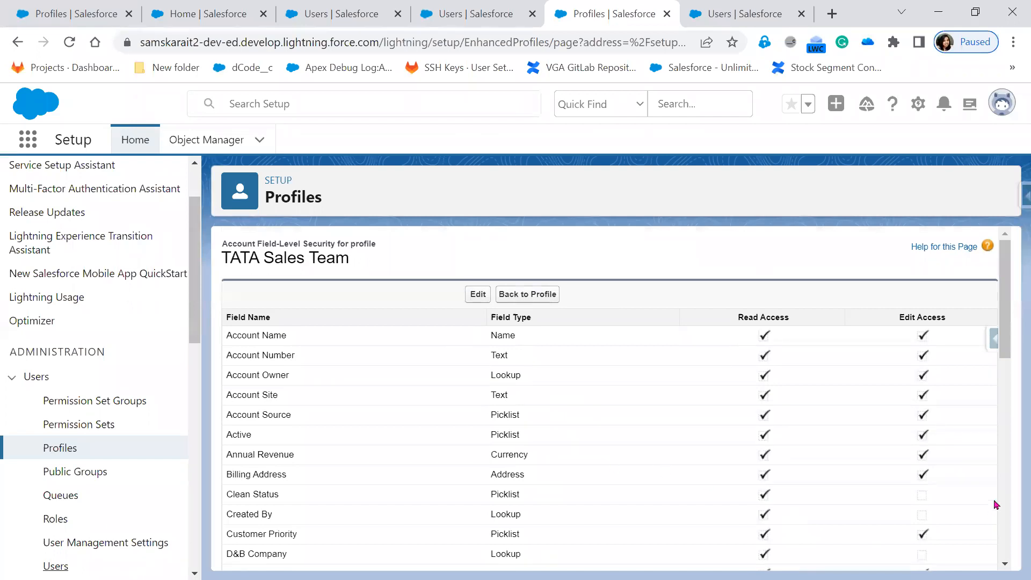
{"action": "scroll", "coordinate": [960, 511], "scroll_direction": "down", "scroll_amount": 3}
{"action": "scroll", "coordinate": [911, 497], "scroll_direction": "down", "scroll_amount": 3}
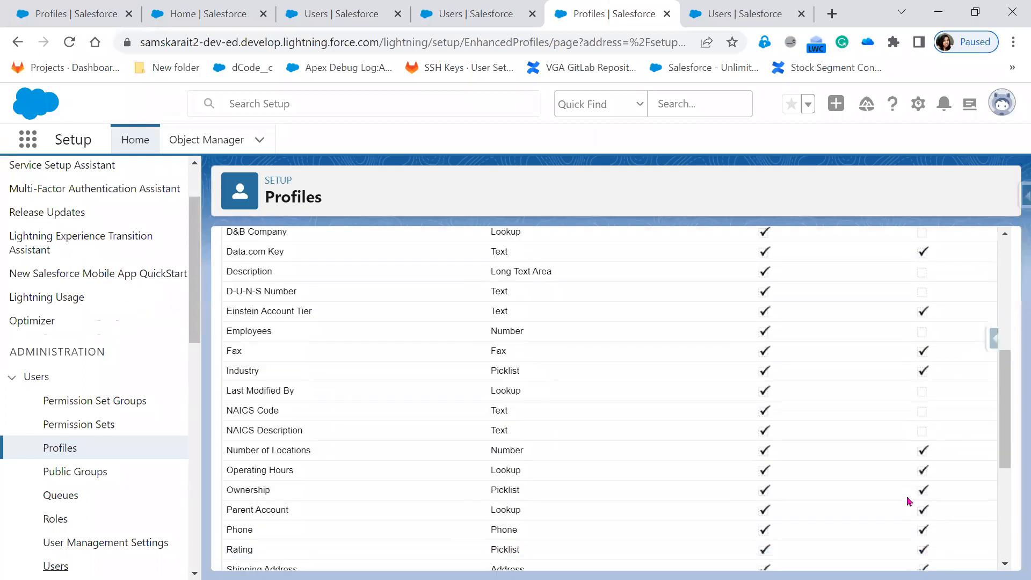
{"action": "scroll", "coordinate": [909, 501], "scroll_direction": "up", "scroll_amount": 6}
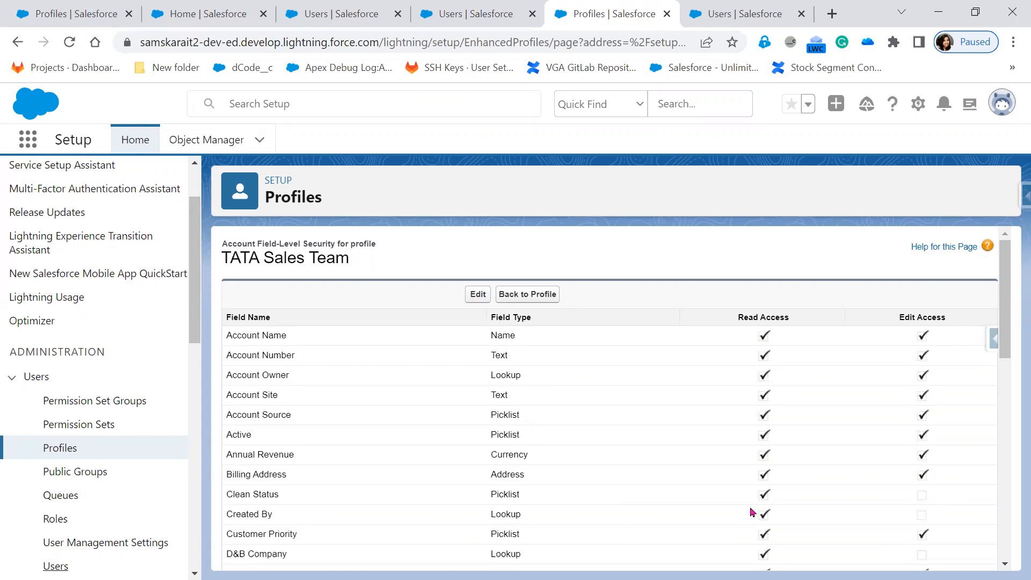
{"action": "scroll", "coordinate": [753, 512], "scroll_direction": "down", "scroll_amount": 9}
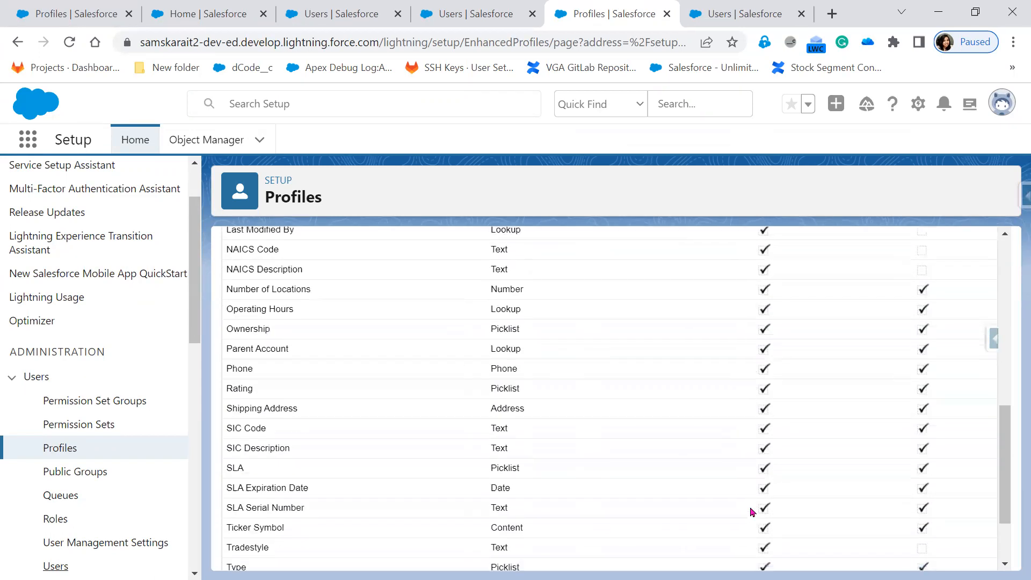
{"action": "scroll", "coordinate": [753, 512], "scroll_direction": "up", "scroll_amount": 4}
{"action": "scroll", "coordinate": [753, 512], "scroll_direction": "up", "scroll_amount": 5}
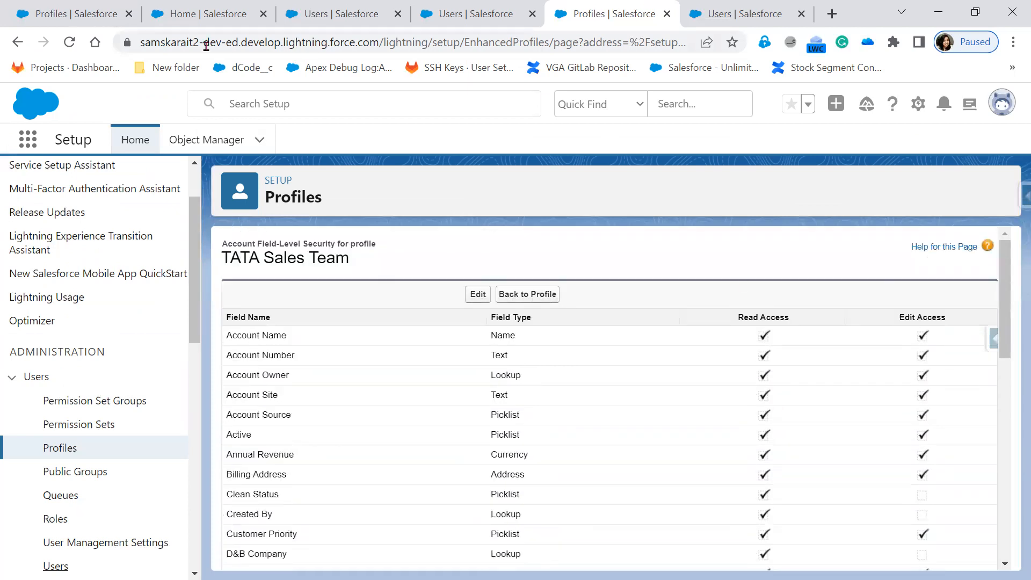
Browse Company Information and user lists, then open the Account object's Fields & Relationships.
{"action": "left_click", "coordinate": [198, 23]}
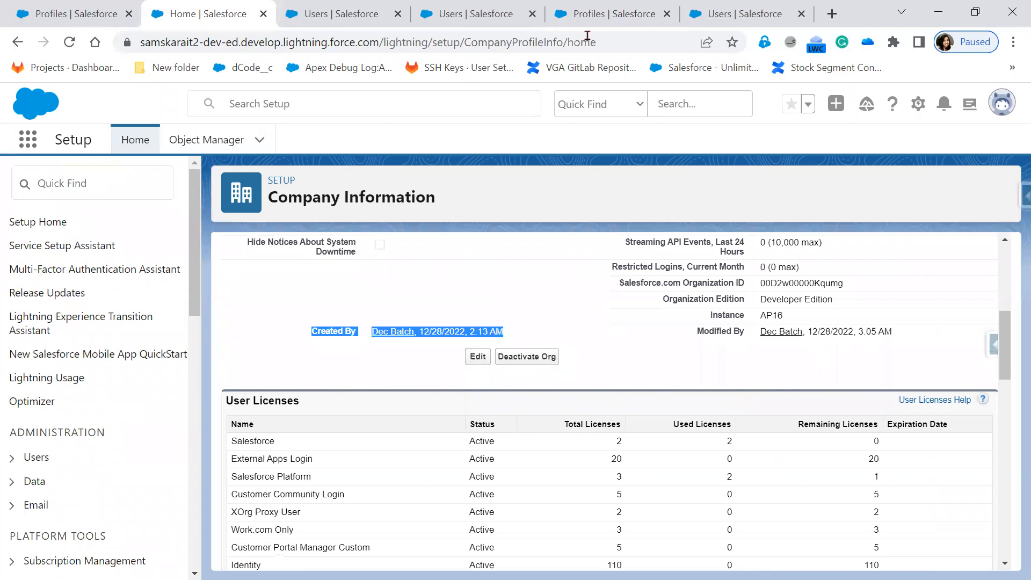
{"action": "left_click", "coordinate": [716, 19]}
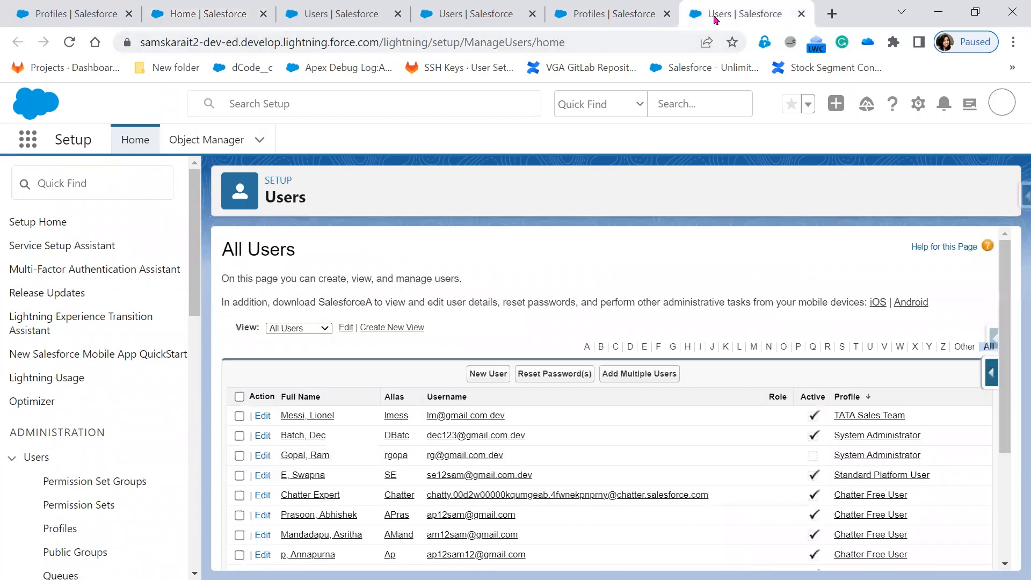
{"action": "left_click", "coordinate": [460, 20]}
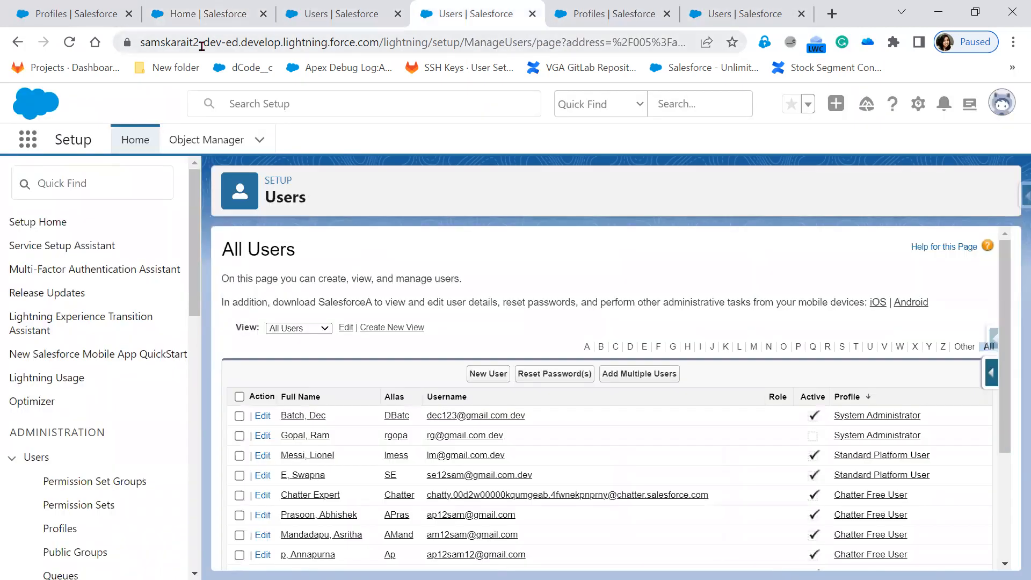
{"action": "left_click", "coordinate": [194, 144]}
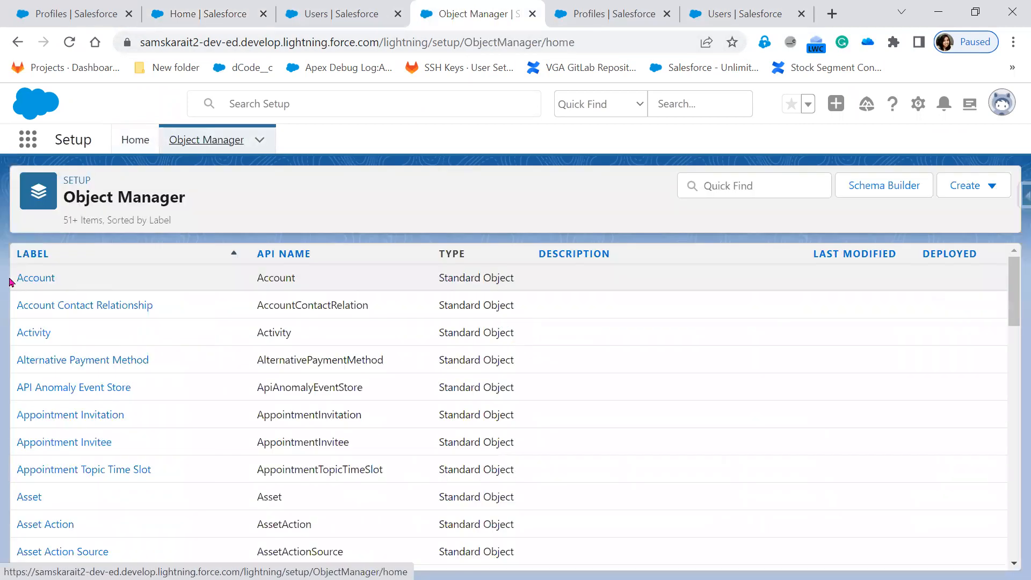
{"action": "left_click", "coordinate": [38, 284]}
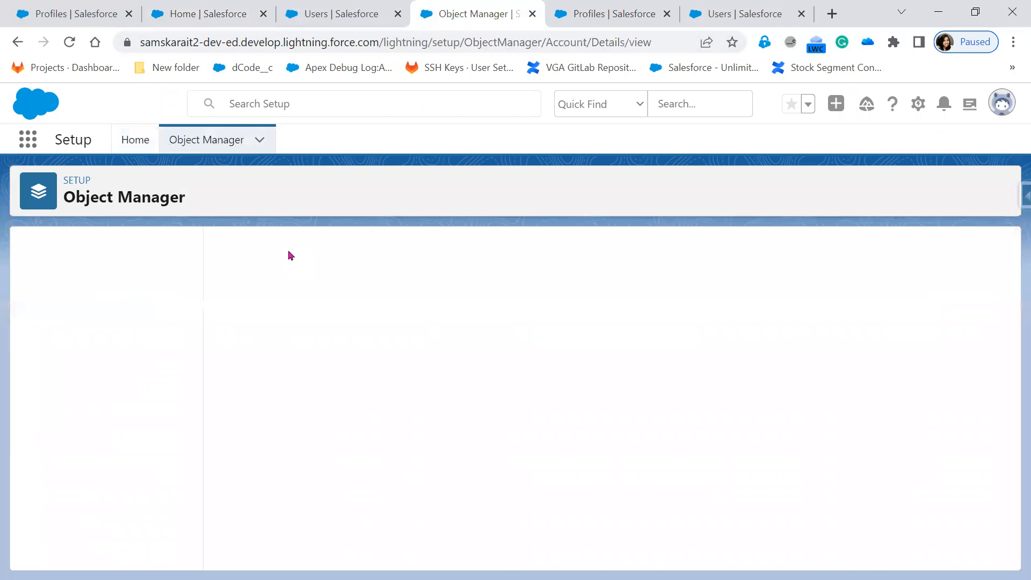
{"action": "left_click", "coordinate": [93, 281]}
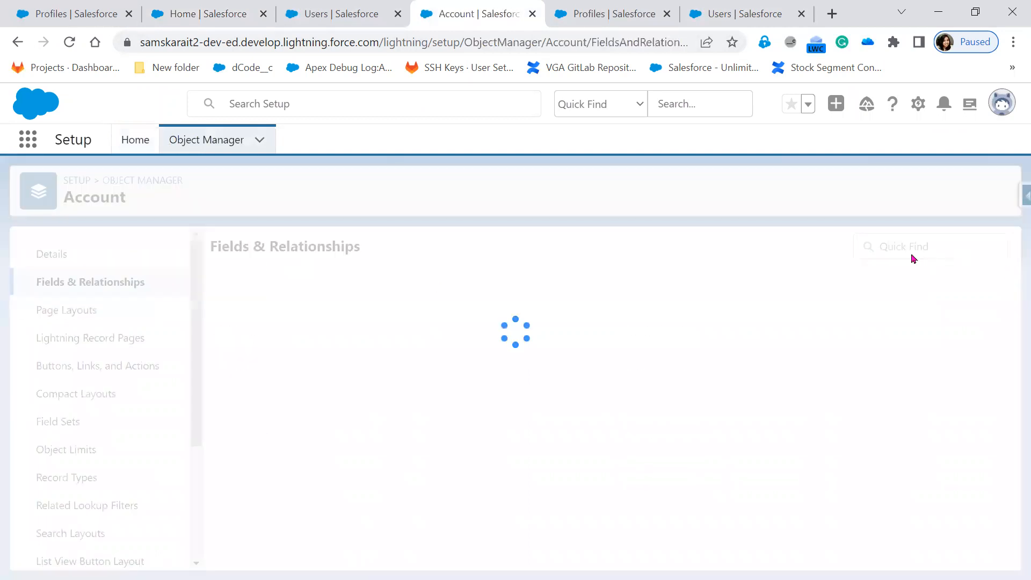
Start a new custom Account field of type Text.
{"action": "left_click", "coordinate": [665, 253]}
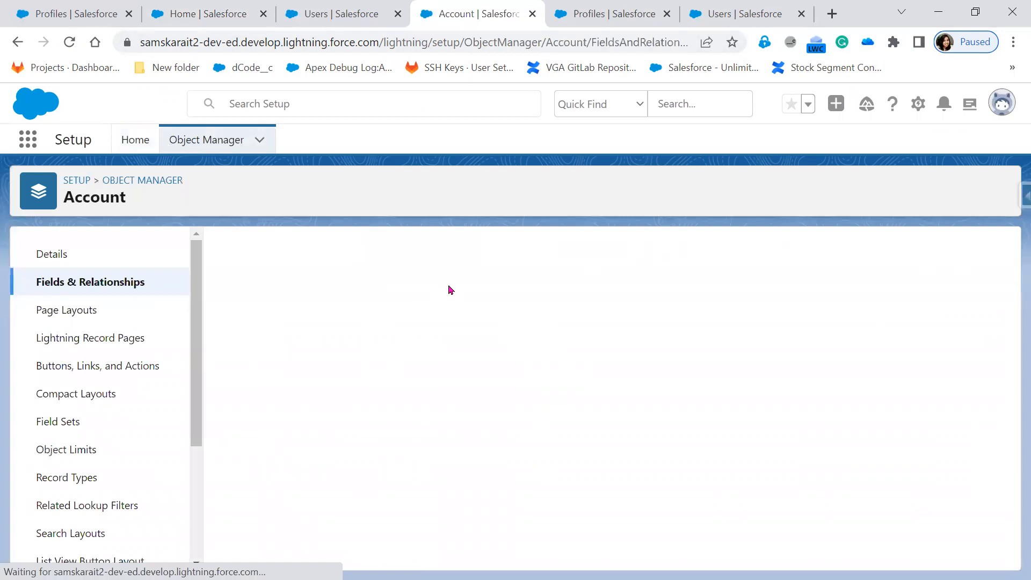
{"action": "scroll", "coordinate": [318, 528], "scroll_direction": "down", "scroll_amount": 1}
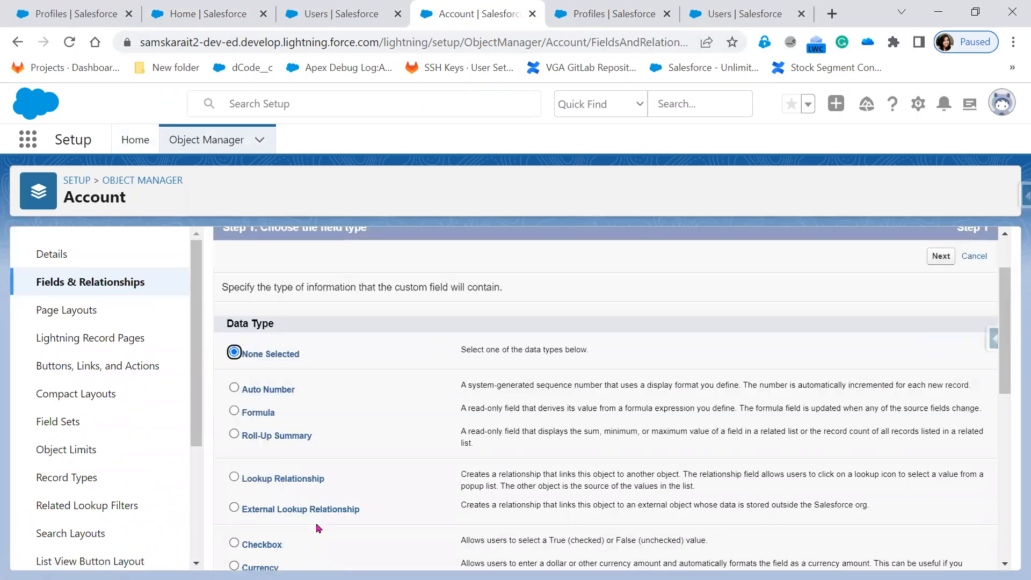
{"action": "scroll", "coordinate": [319, 528], "scroll_direction": "down", "scroll_amount": 6}
{"action": "left_click", "coordinate": [260, 421]}
{"action": "scroll", "coordinate": [655, 469], "scroll_direction": "up", "scroll_amount": 7}
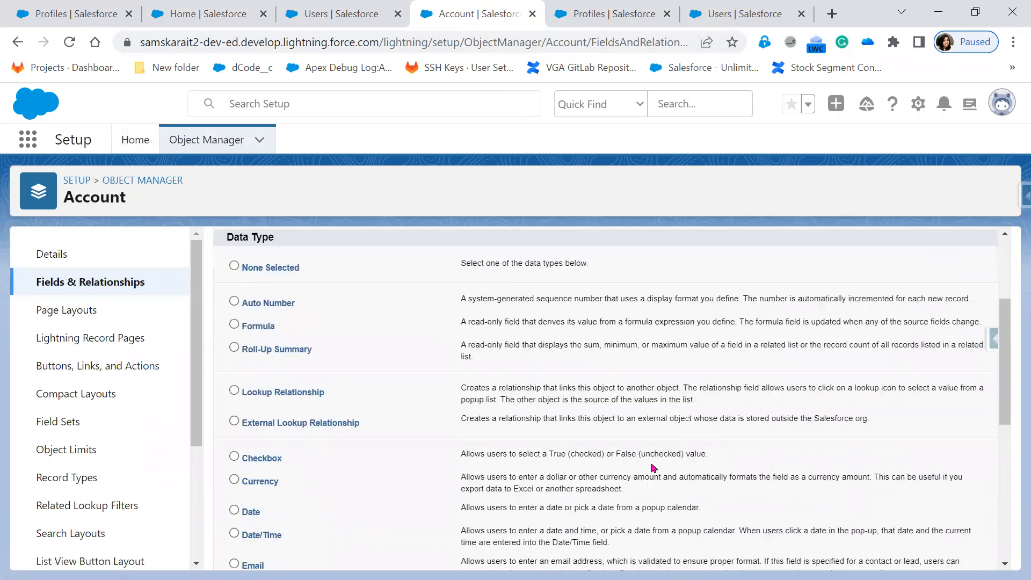
{"action": "left_click", "coordinate": [941, 329]}
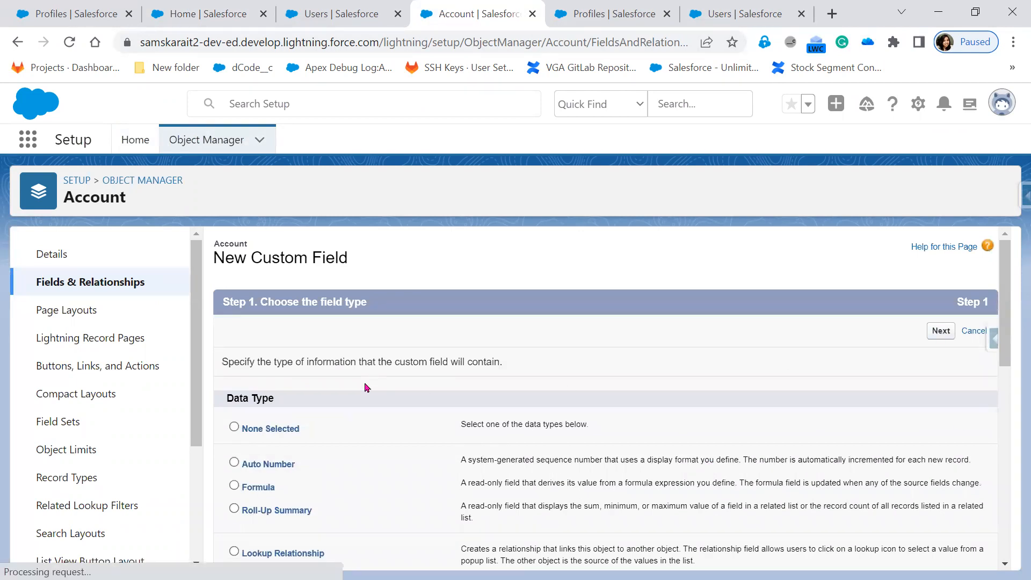
Label the new field 'Custom Description' with a text length of 100.
{"action": "left_click", "coordinate": [444, 366]}
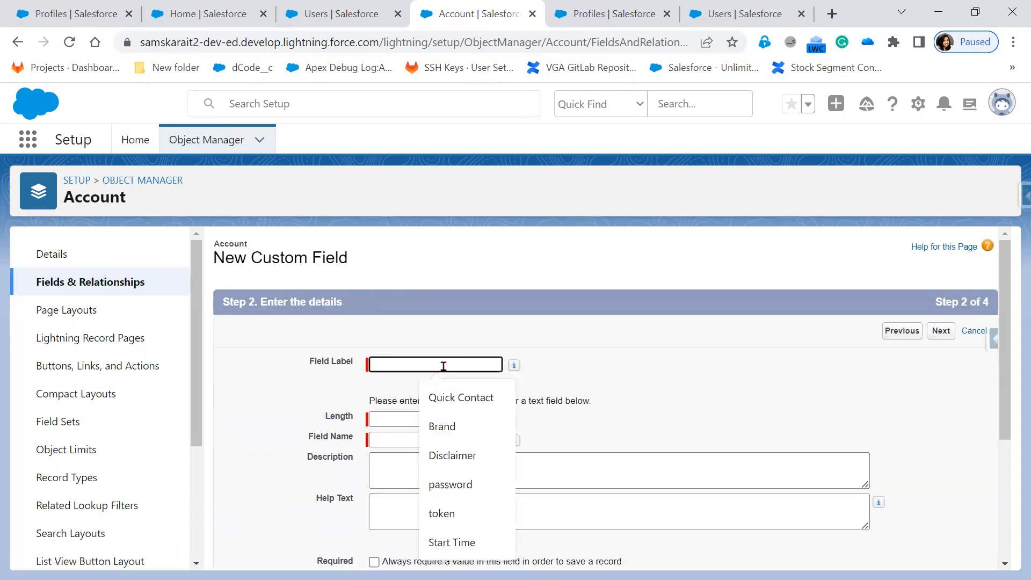
{"action": "type", "text": "Cust"}
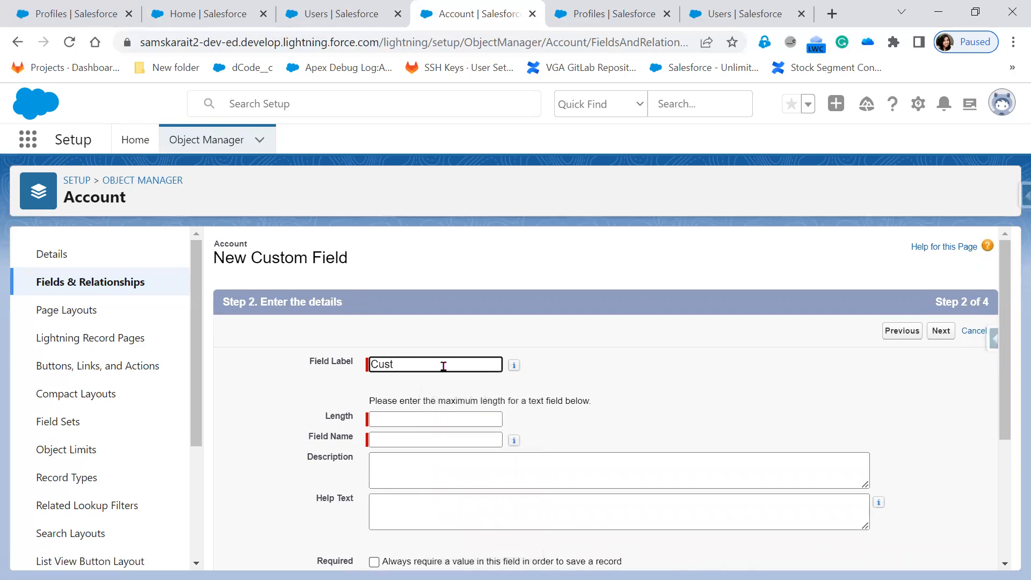
{"action": "type", "text": "ome Descriptio"}
{"action": "left_click", "coordinate": [418, 365]}
{"action": "key", "text": "BackSpace"}
{"action": "key", "text": "BackSpace"}
{"action": "key", "text": "Tab"}
{"action": "left_click", "coordinate": [435, 417]}
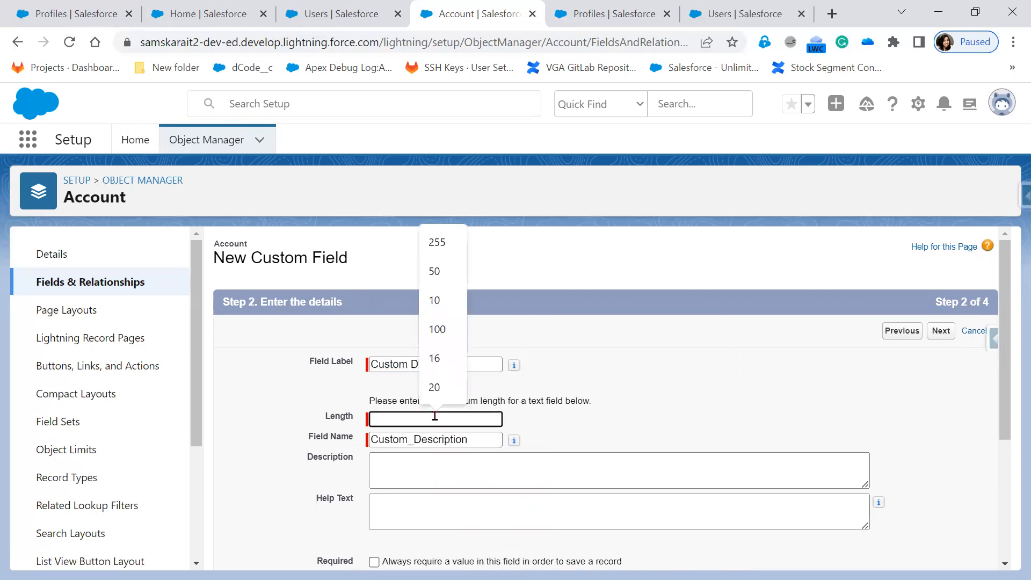
{"action": "left_click", "coordinate": [437, 330]}
{"action": "left_click", "coordinate": [942, 331]}
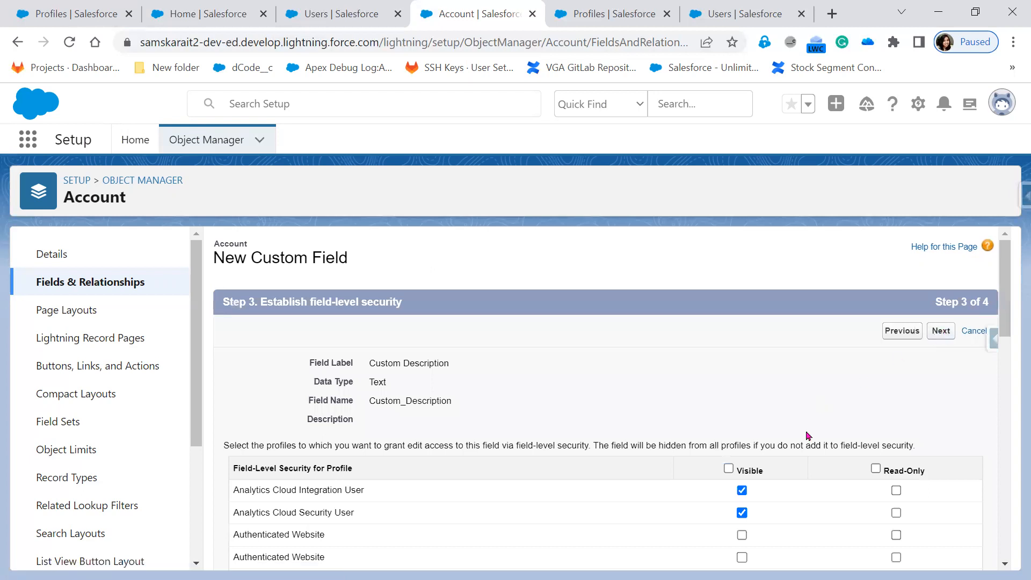
Review field-level security visibility, keep the page layouts, and save the Custom Description field.
{"action": "scroll", "coordinate": [783, 477], "scroll_direction": "down", "scroll_amount": 10}
{"action": "scroll", "coordinate": [783, 477], "scroll_direction": "down", "scroll_amount": 5}
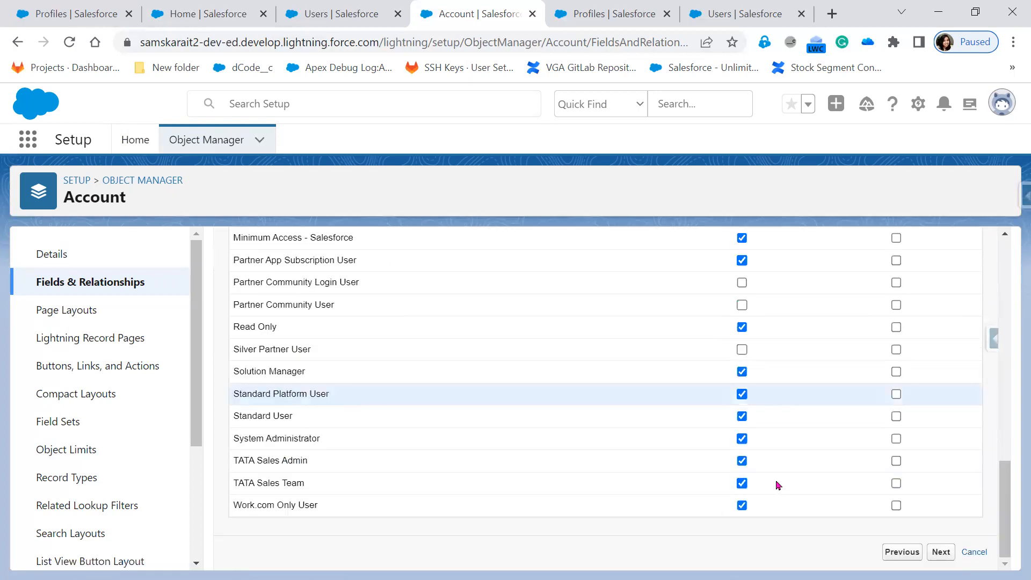
{"action": "key", "text": "Return"}
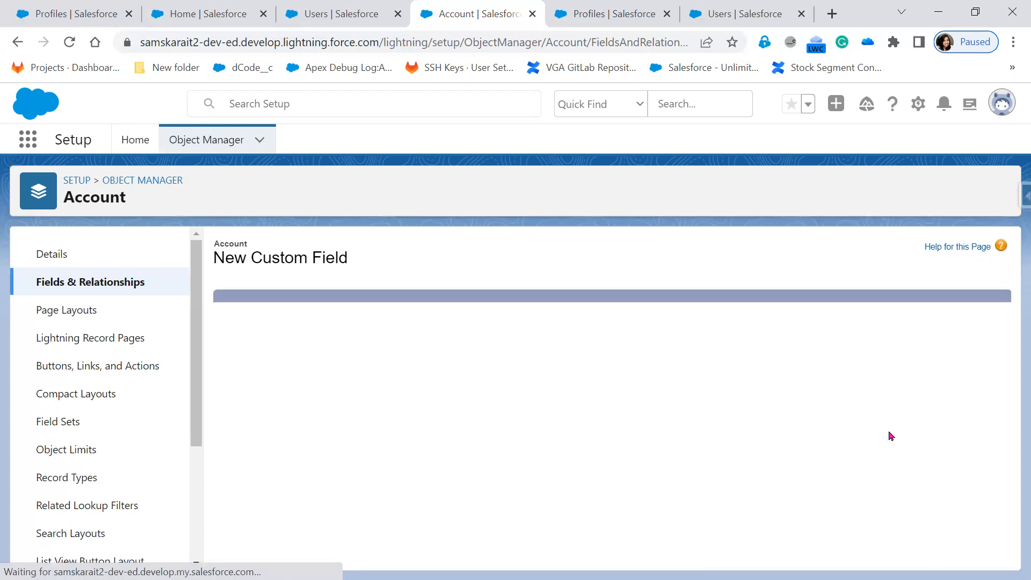
{"action": "left_click", "coordinate": [833, 332]}
{"action": "scroll", "coordinate": [798, 495], "scroll_direction": "down", "scroll_amount": 8}
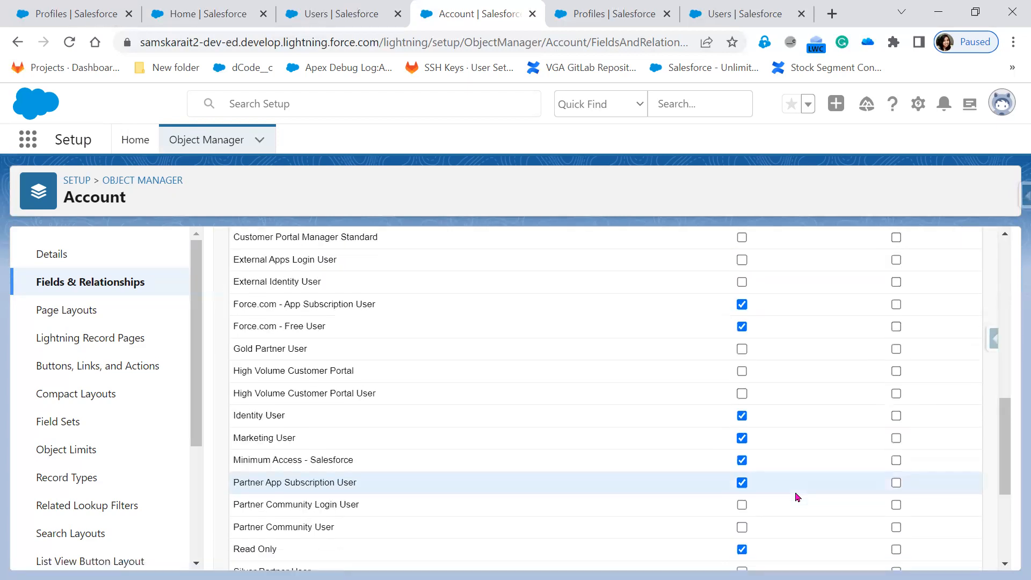
{"action": "scroll", "coordinate": [797, 497], "scroll_direction": "down", "scroll_amount": 4}
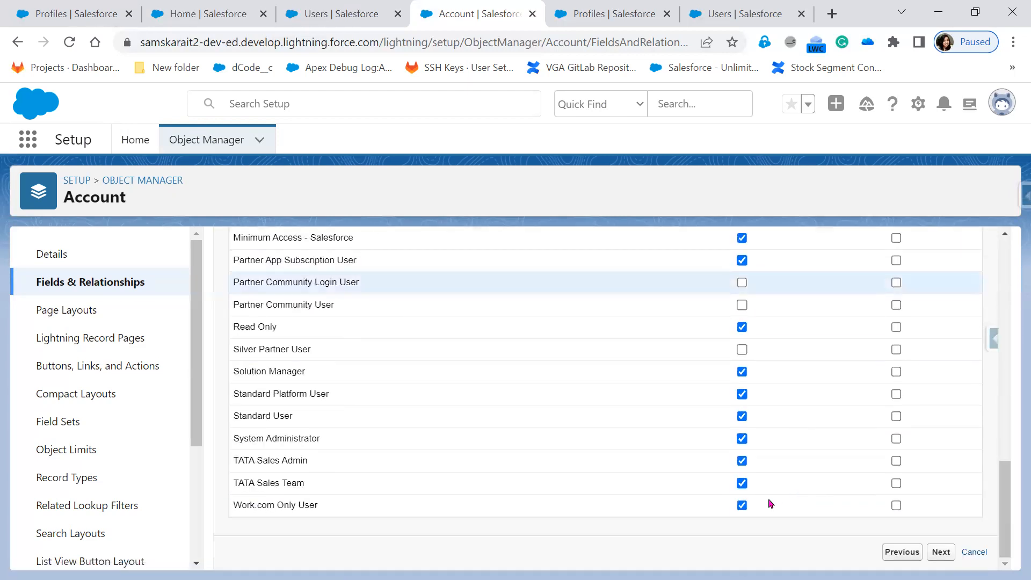
{"action": "left_click", "coordinate": [941, 553]}
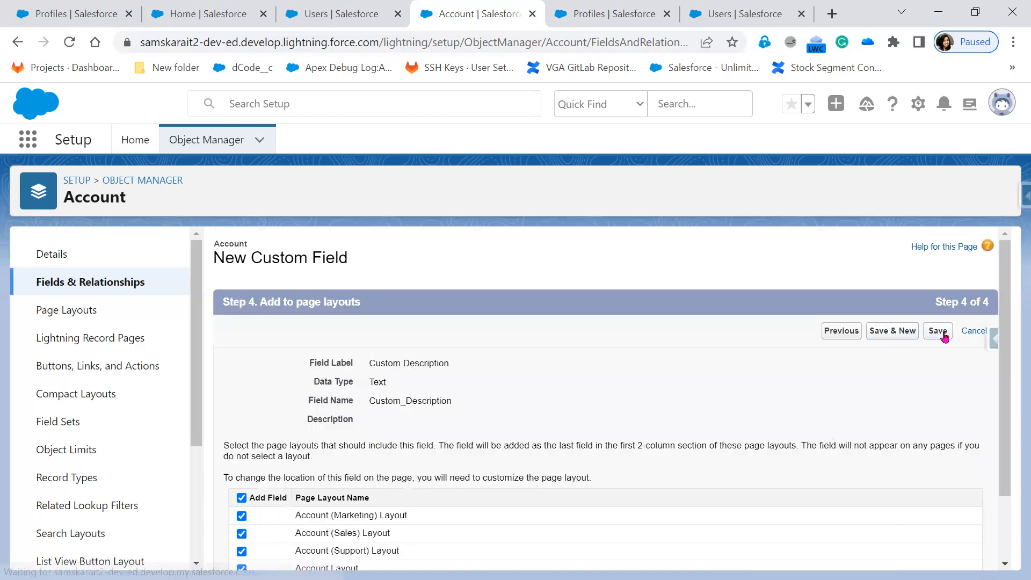
{"action": "left_click", "coordinate": [944, 336]}
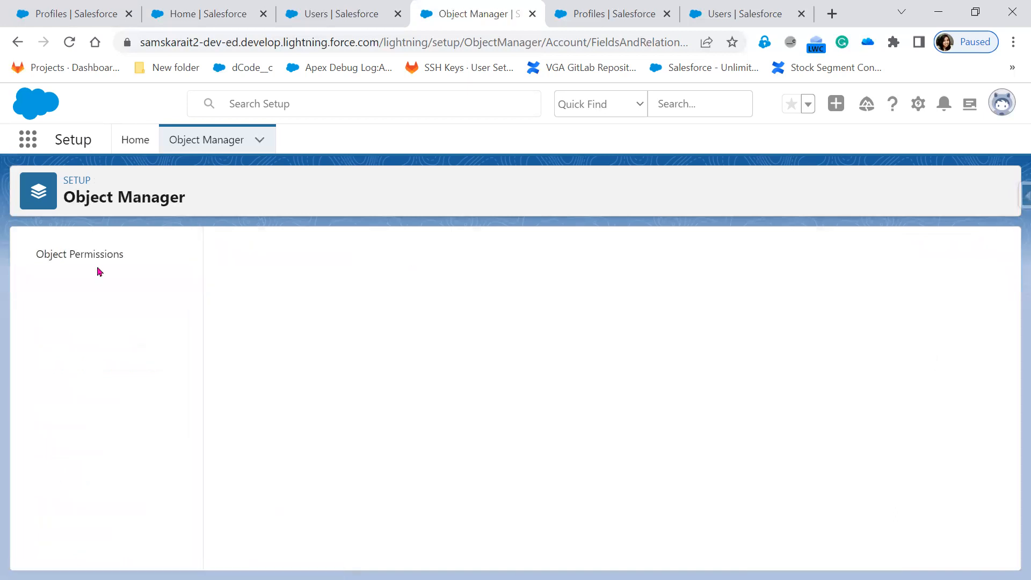
Make Custom Description read-only for TATA Sales Team by removing its edit access.
{"action": "left_click", "coordinate": [333, 14]}
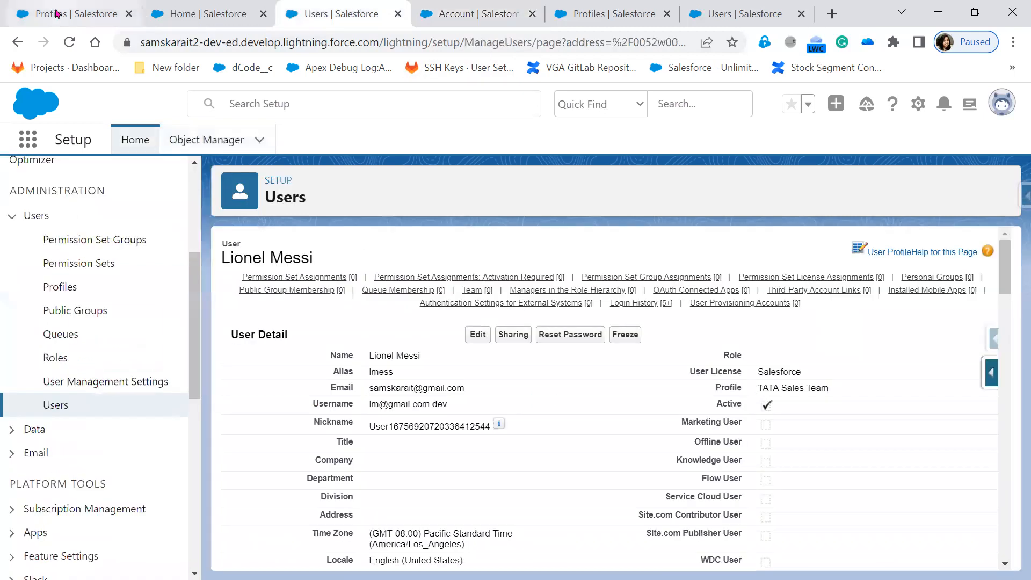
{"action": "left_click", "coordinate": [56, 14]}
{"action": "left_click", "coordinate": [588, 15]}
{"action": "left_click", "coordinate": [17, 41]}
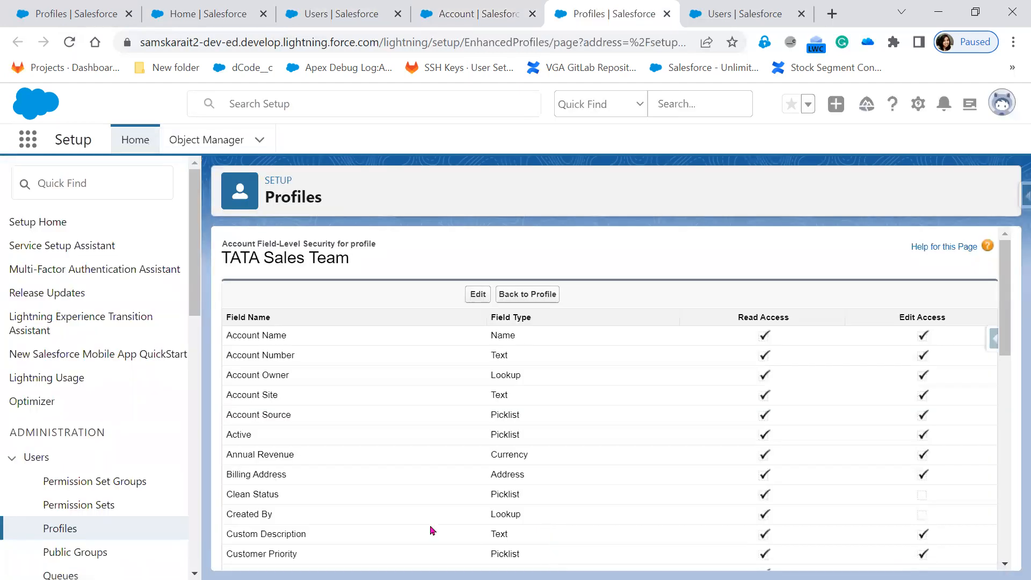
{"action": "scroll", "coordinate": [280, 526], "scroll_direction": "down", "scroll_amount": 1}
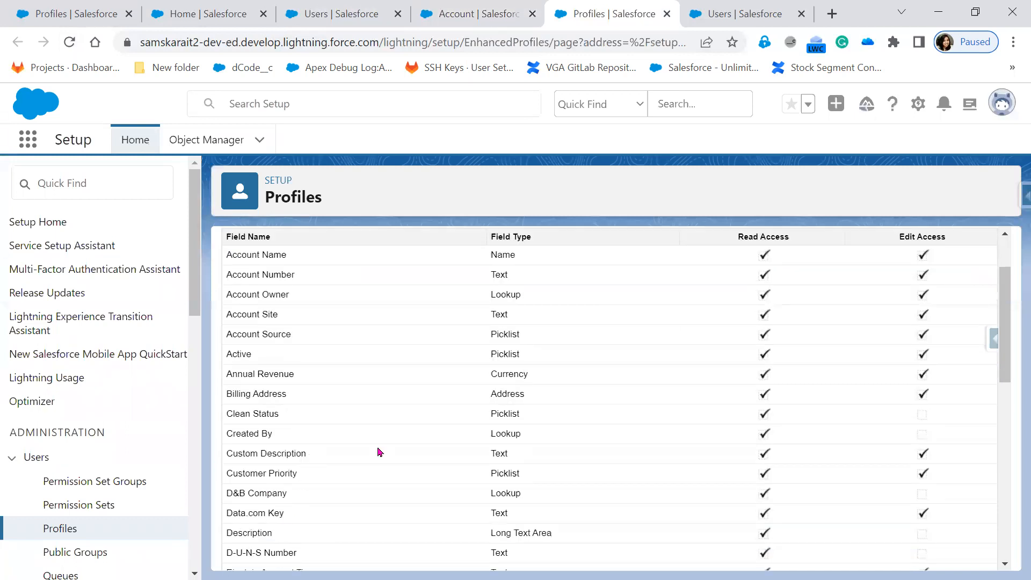
{"action": "scroll", "coordinate": [398, 459], "scroll_direction": "up", "scroll_amount": 1}
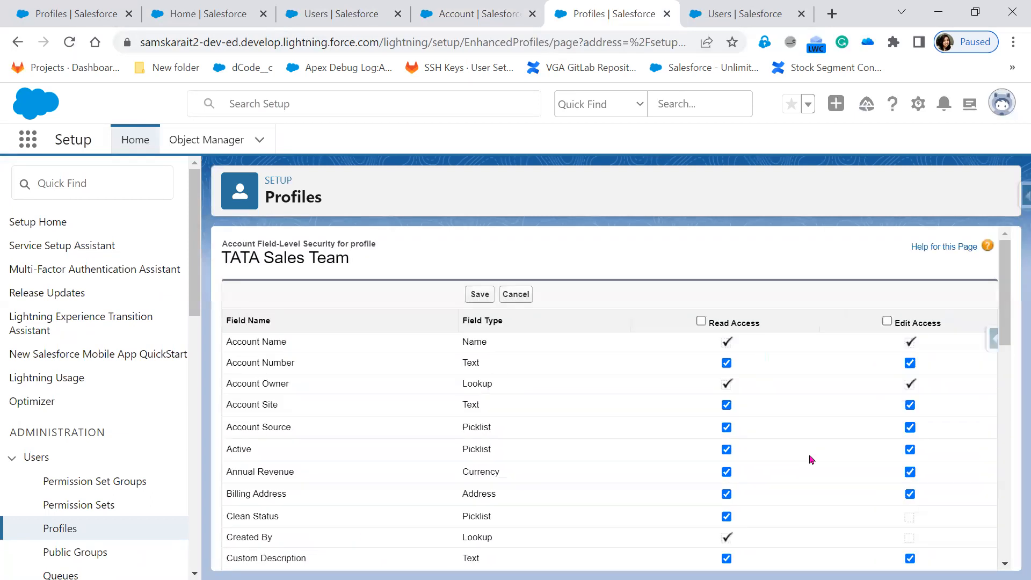
{"action": "scroll", "coordinate": [810, 462], "scroll_direction": "down", "scroll_amount": 1}
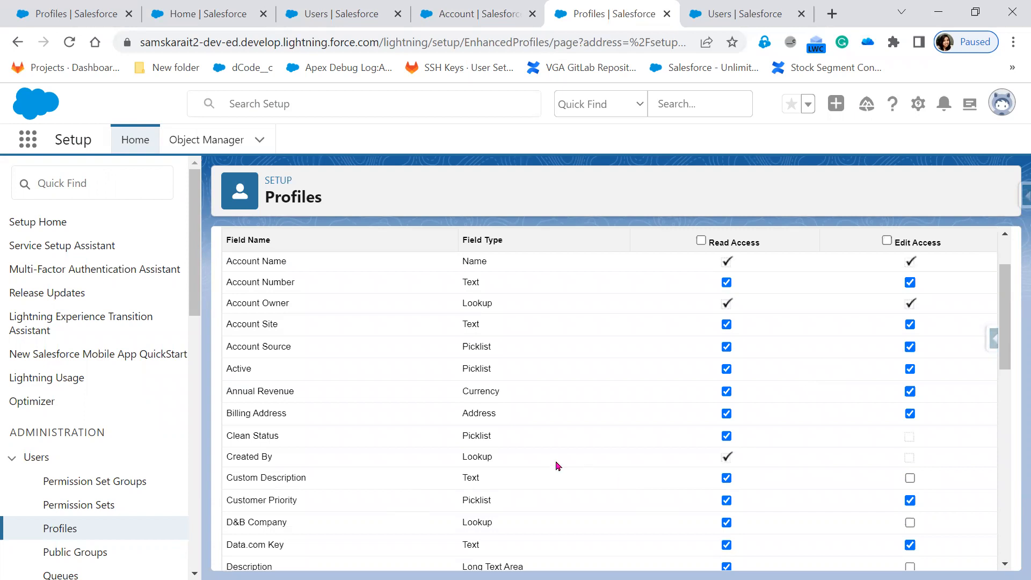
{"action": "scroll", "coordinate": [482, 494], "scroll_direction": "up", "scroll_amount": 1}
{"action": "left_click", "coordinate": [480, 297]}
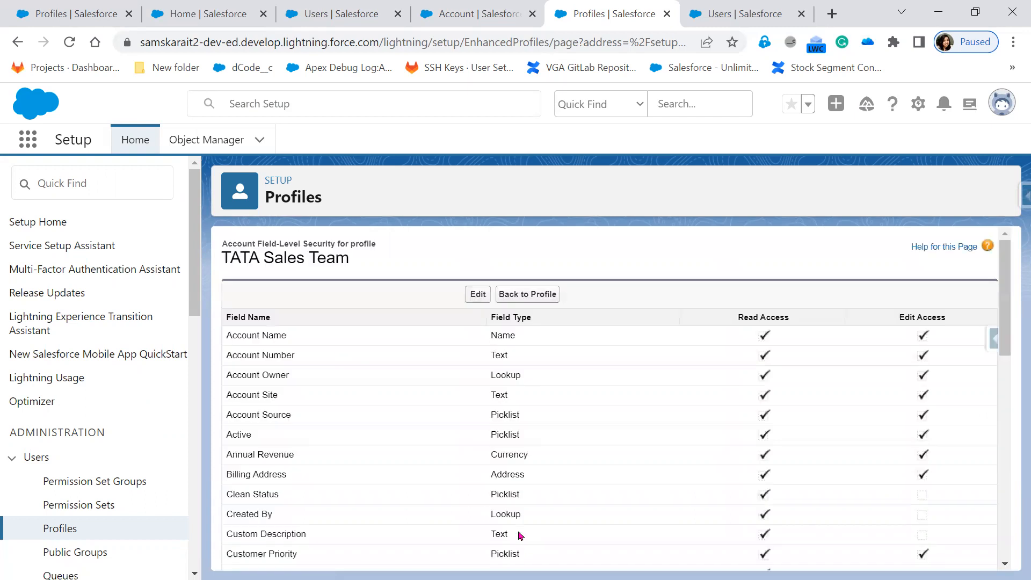
In the incognito window, cancel the account edit and locate the Custom Description field.
{"action": "key", "text": "alt+Tab"}
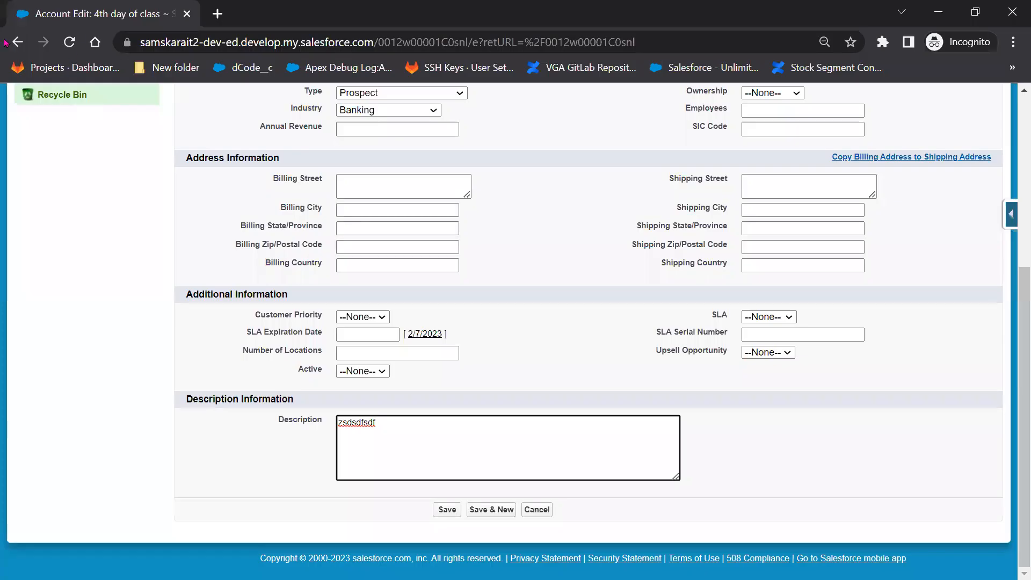
{"action": "left_click", "coordinate": [76, 43]}
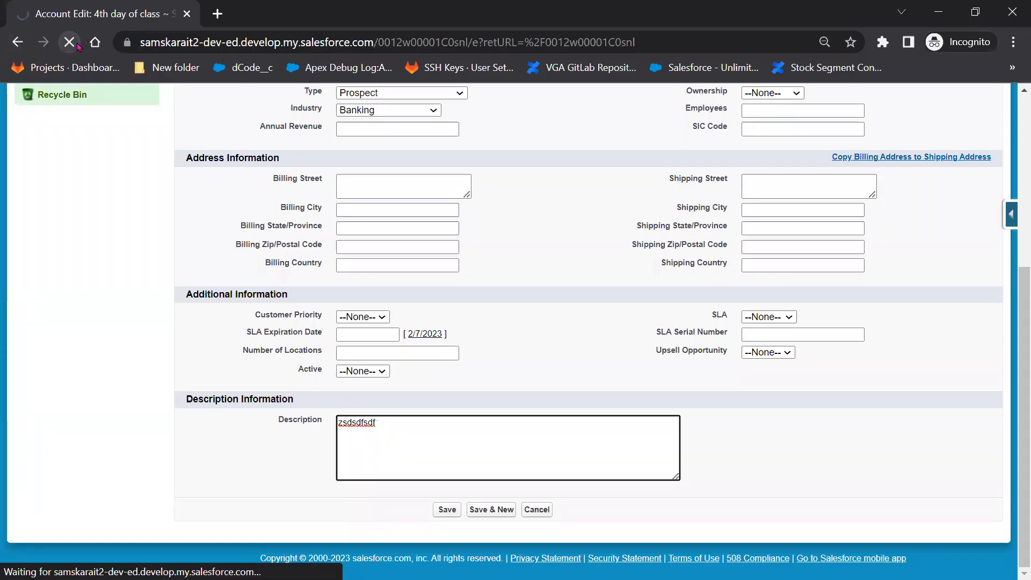
{"action": "scroll", "coordinate": [514, 398], "scroll_direction": "down", "scroll_amount": 1}
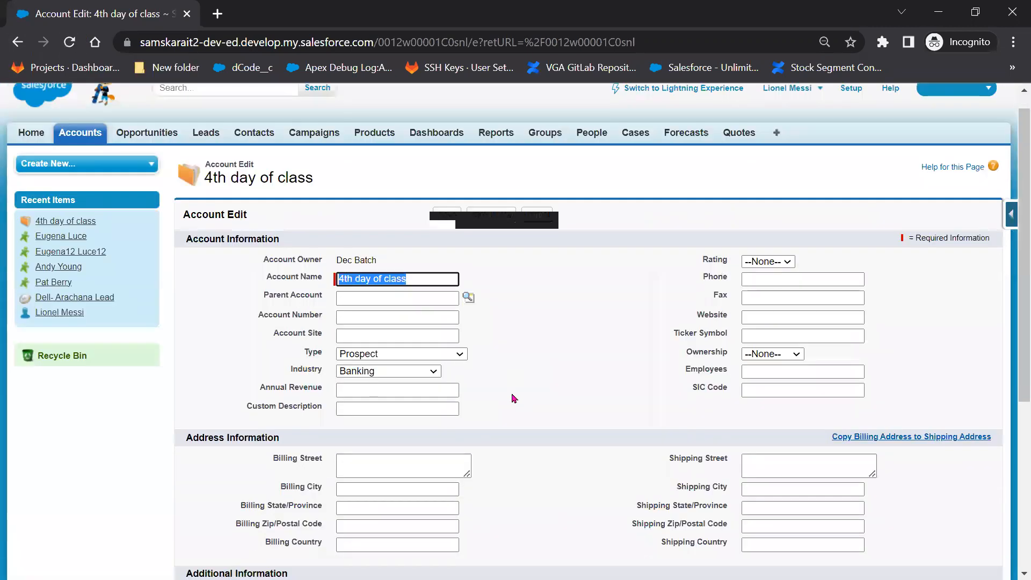
{"action": "scroll", "coordinate": [513, 398], "scroll_direction": "down", "scroll_amount": 5}
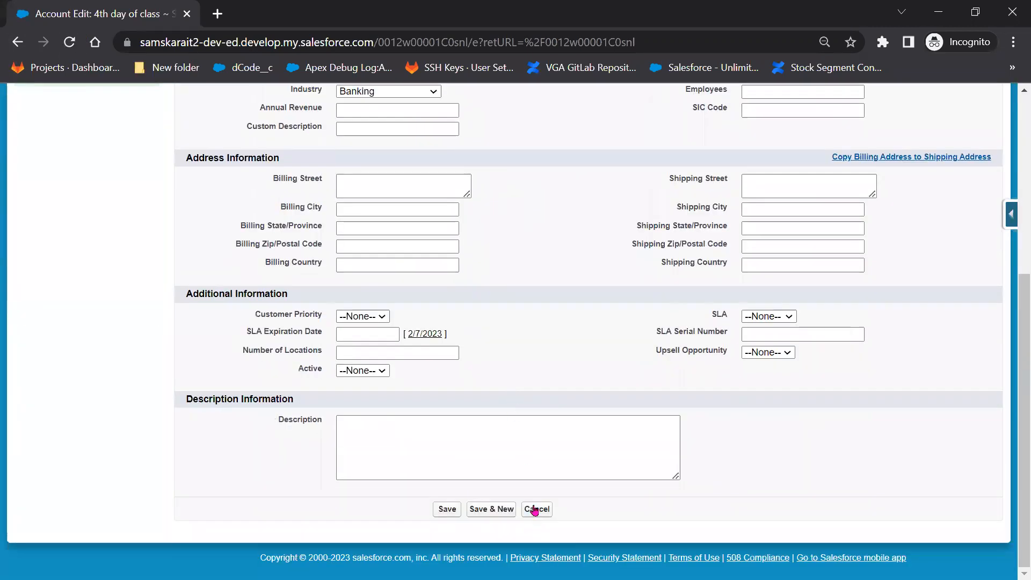
{"action": "left_click", "coordinate": [535, 509]}
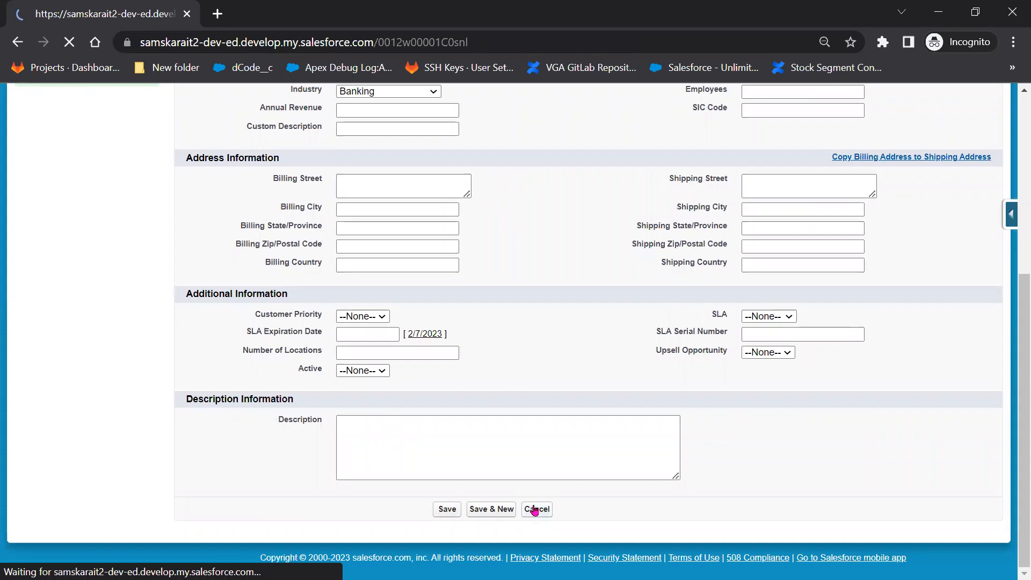
{"action": "scroll", "coordinate": [535, 509], "scroll_direction": "down", "scroll_amount": 4}
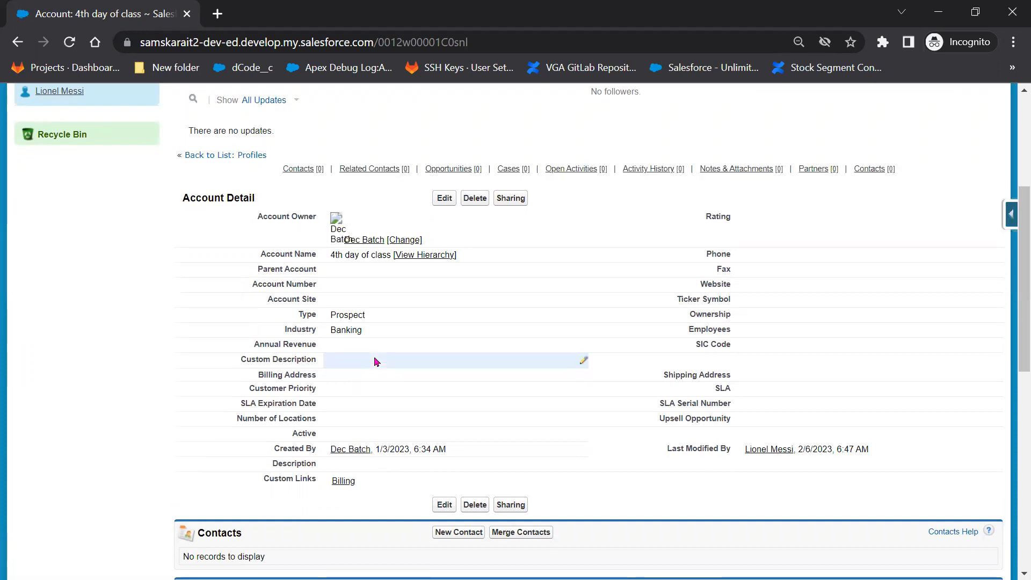
{"action": "key", "text": "ctrl+f"}
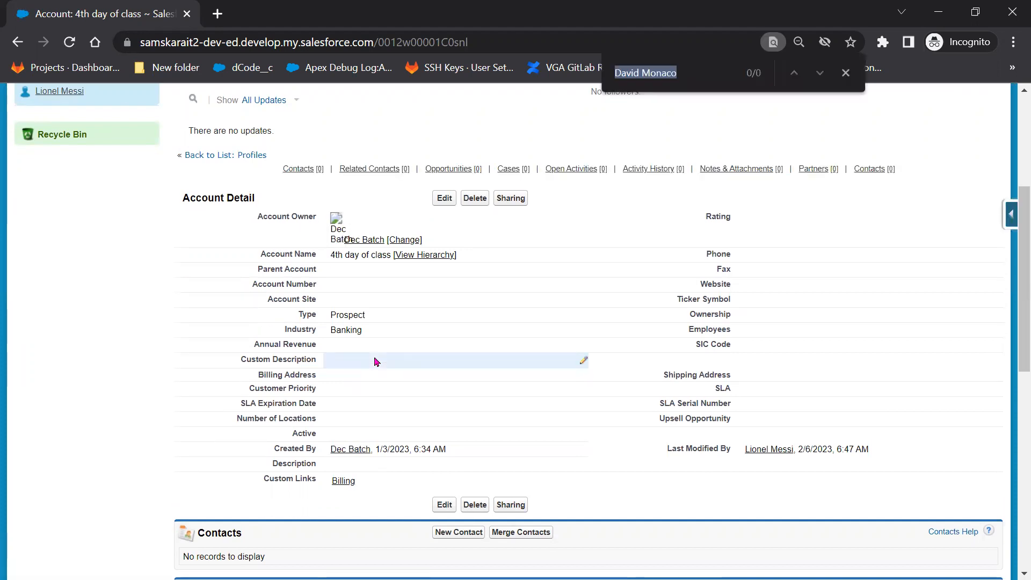
{"action": "type", "text": "custom"}
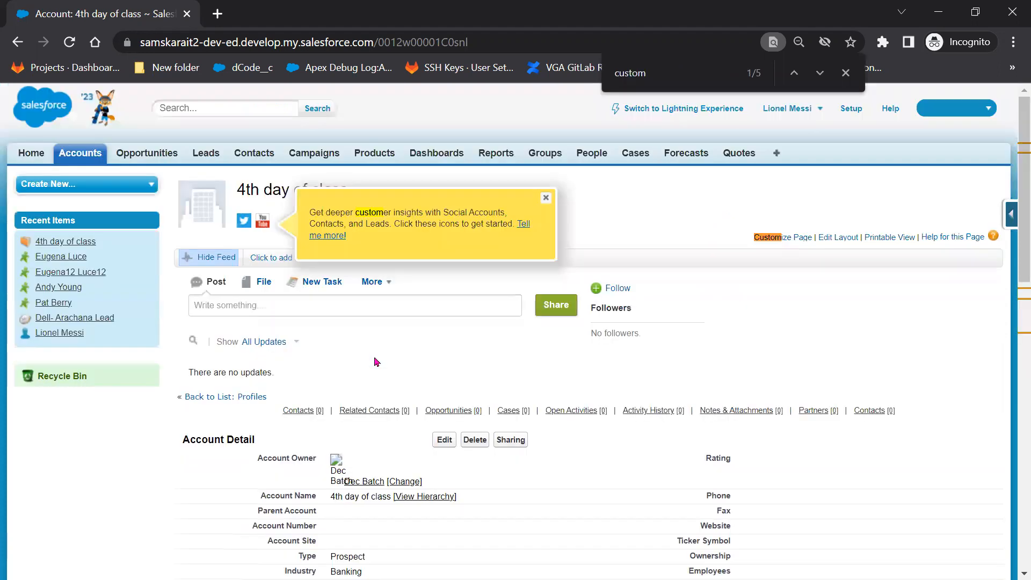
{"action": "type", "text": " De"}
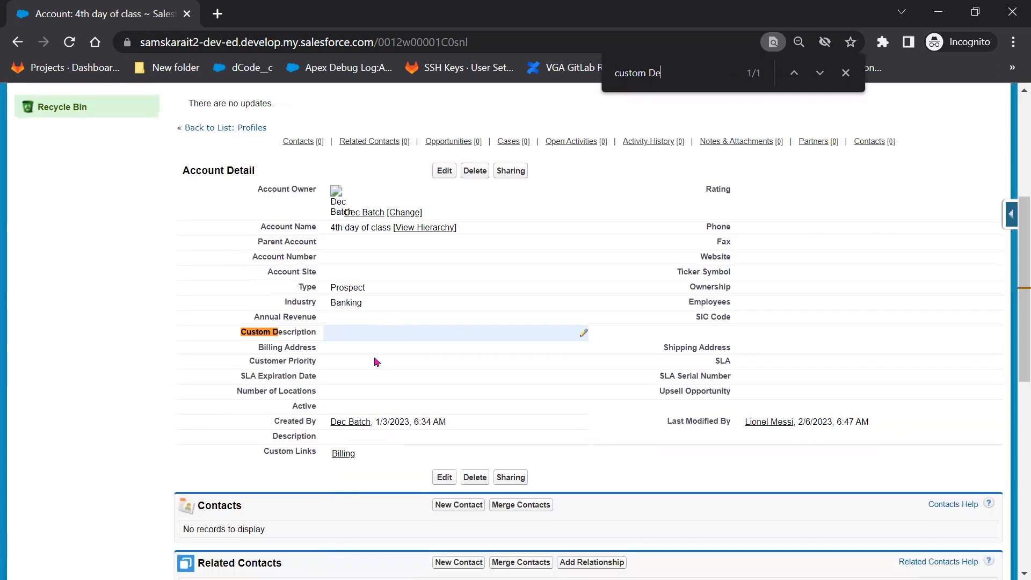
{"action": "left_click", "coordinate": [69, 42]}
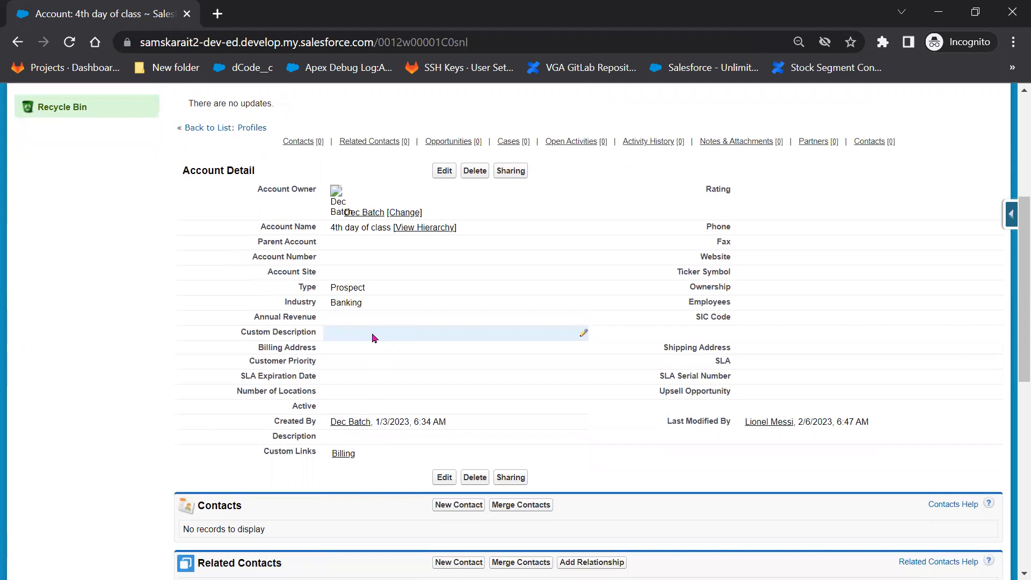
Set the 4th day of class account's Custom Description to test123 and save.
{"action": "double_click", "coordinate": [337, 339]}
{"action": "type", "text": "test123"}
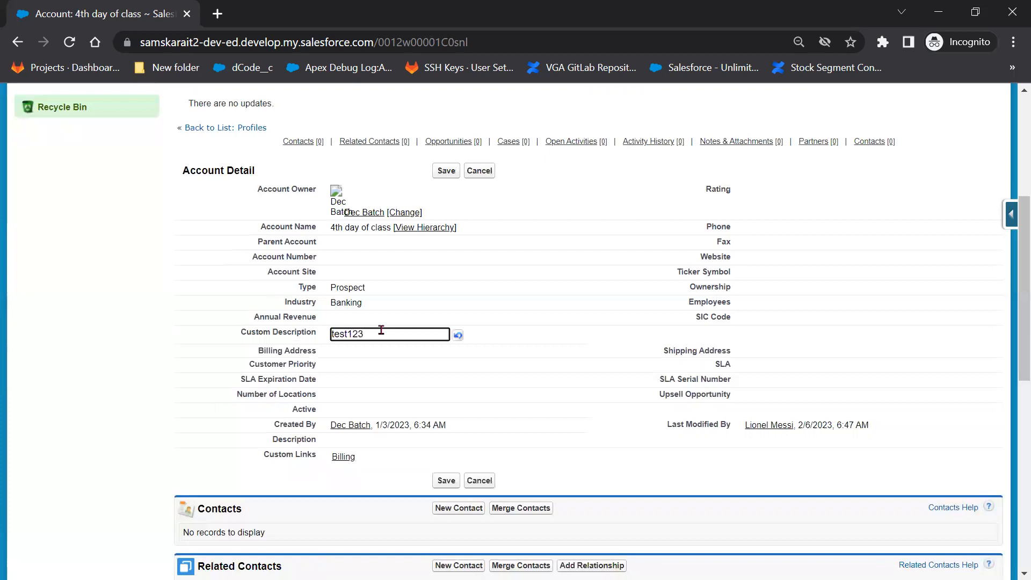
{"action": "left_click", "coordinate": [442, 173]}
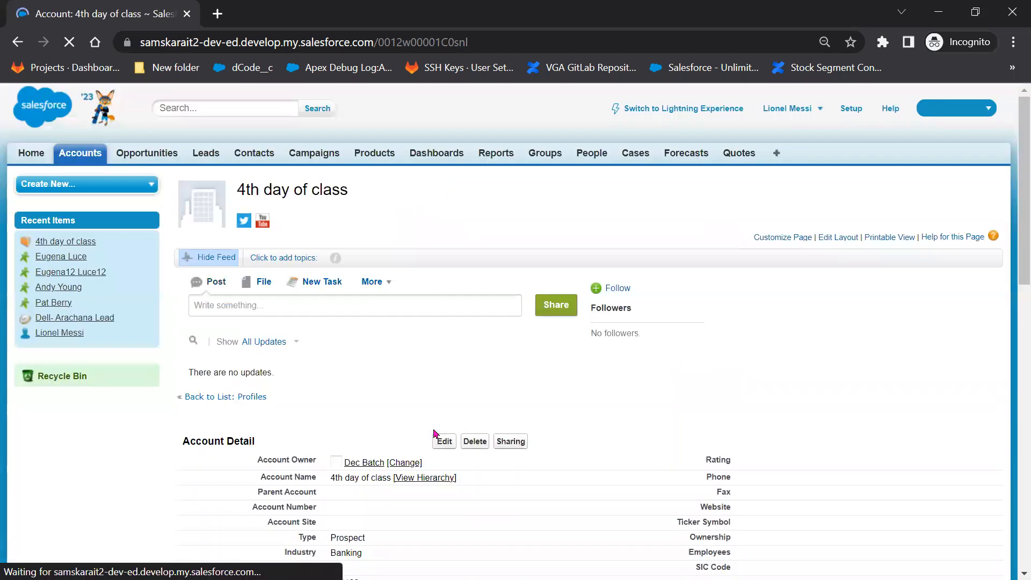
{"action": "scroll", "coordinate": [414, 478], "scroll_direction": "down", "scroll_amount": 3}
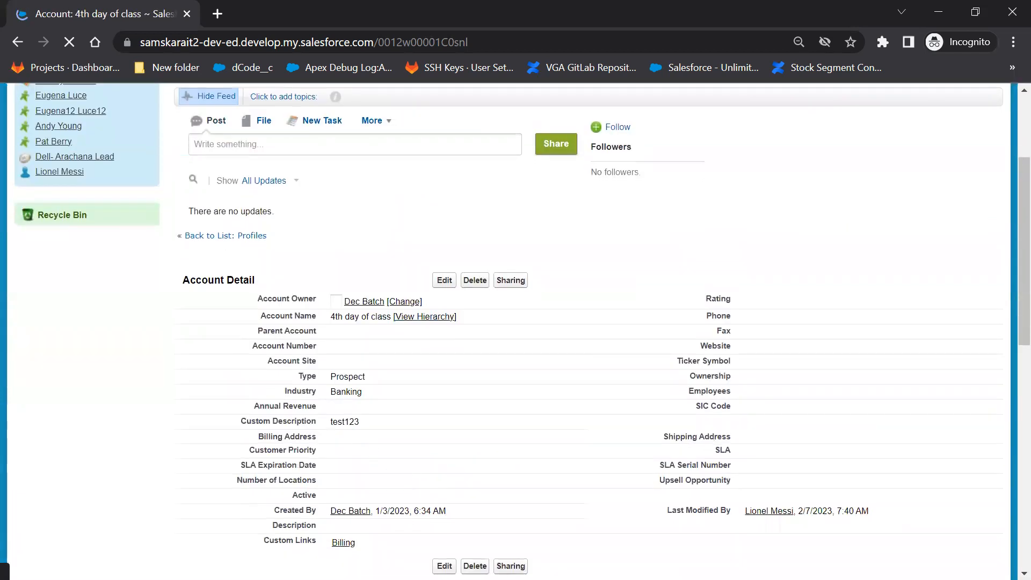
{"action": "key", "text": "alt+Tab"}
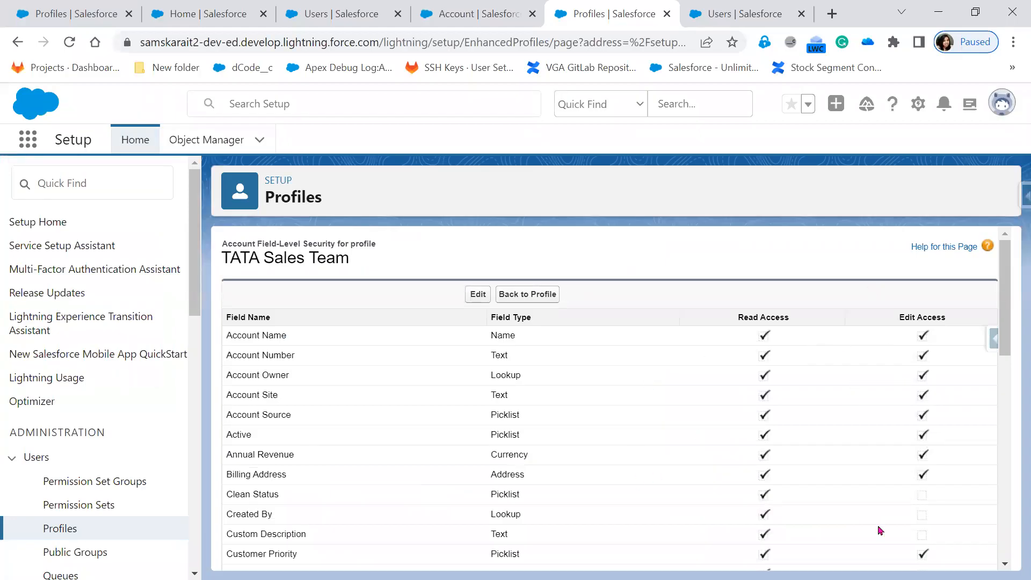
{"action": "scroll", "coordinate": [860, 540], "scroll_direction": "down", "scroll_amount": 2}
{"action": "scroll", "coordinate": [861, 539], "scroll_direction": "down", "scroll_amount": 2}
{"action": "scroll", "coordinate": [861, 539], "scroll_direction": "up", "scroll_amount": 4}
Reveal the Page Layouts and Field-Level Security bullets on the Edit Profile slide.
{"action": "key", "text": "alt+Tab"}
{"action": "left_click", "coordinate": [616, 428]}
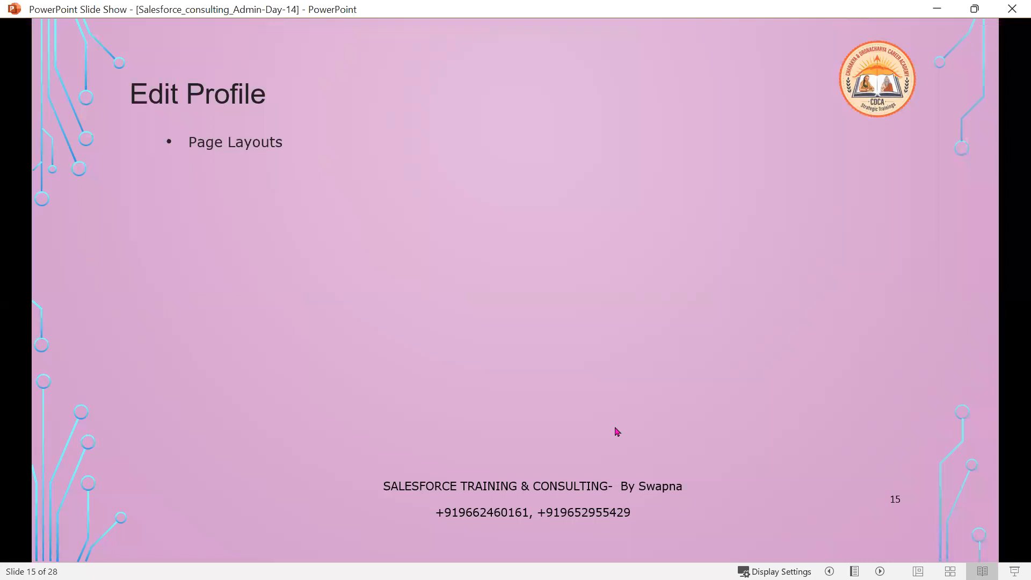
{"action": "left_click", "coordinate": [617, 432]}
{"action": "scroll", "coordinate": [615, 428], "scroll_direction": "up", "scroll_amount": 1}
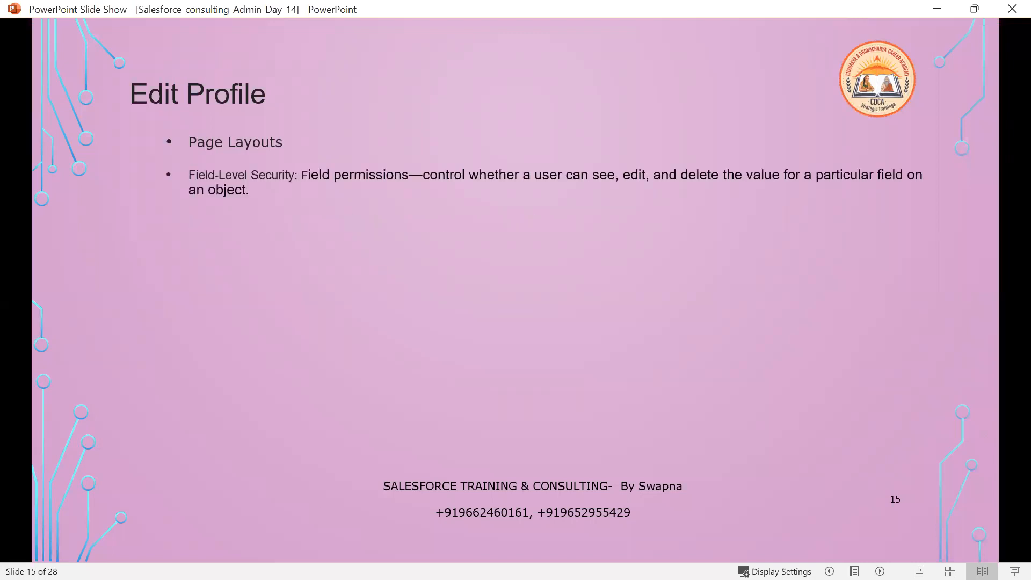
{"action": "key", "text": "alt+Tab"}
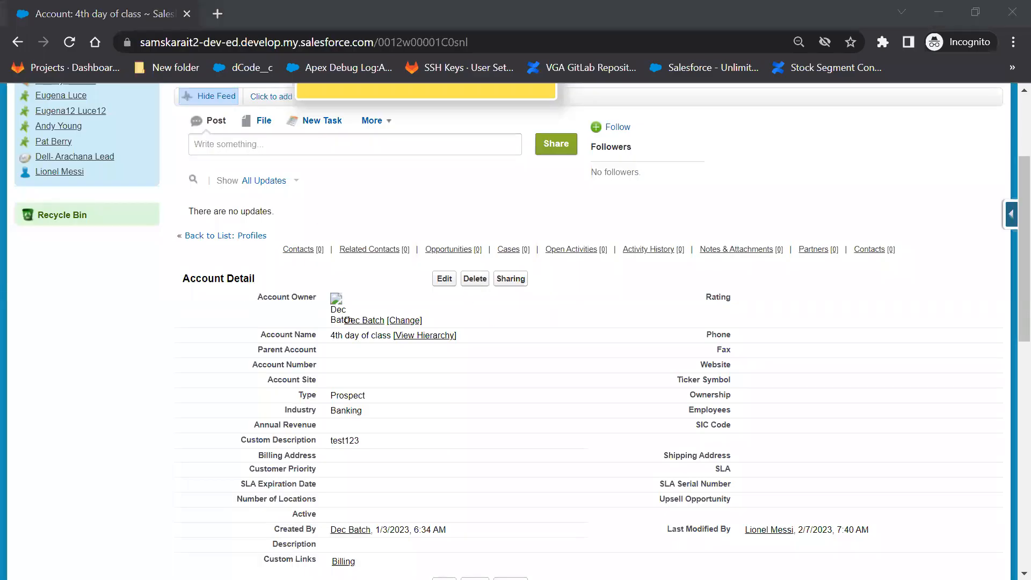
{"action": "key", "text": "alt+Tab"}
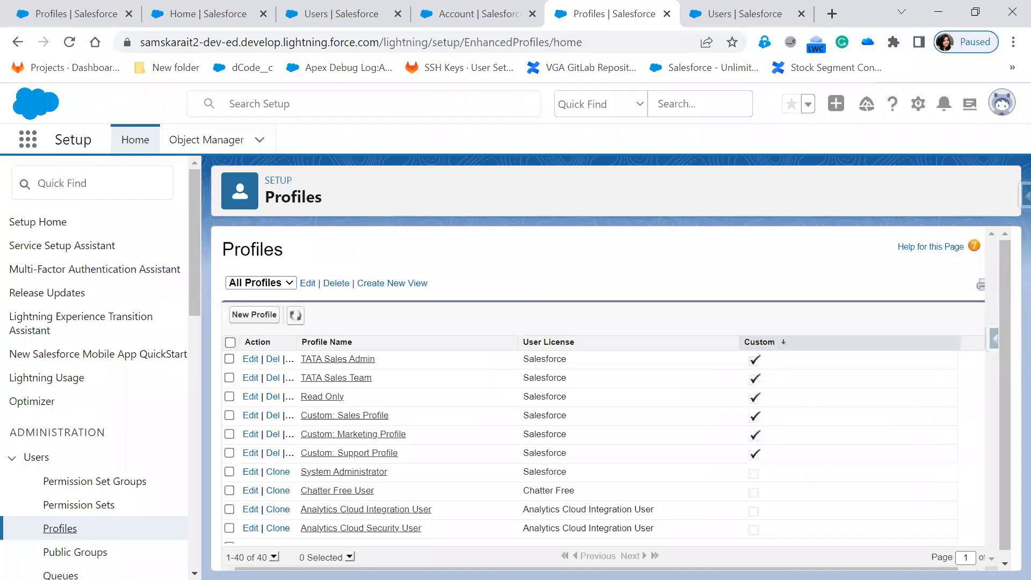
{"action": "left_click", "coordinate": [321, 360]}
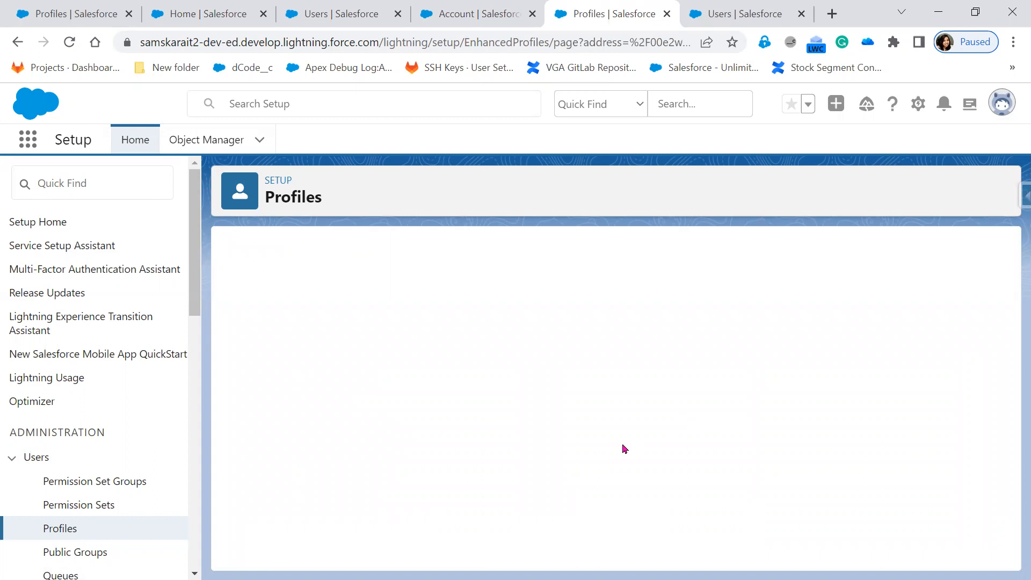
{"action": "scroll", "coordinate": [623, 449], "scroll_direction": "down", "scroll_amount": 4}
{"action": "left_click_drag", "start_coordinate": [1004, 255], "coordinate": [1004, 329]}
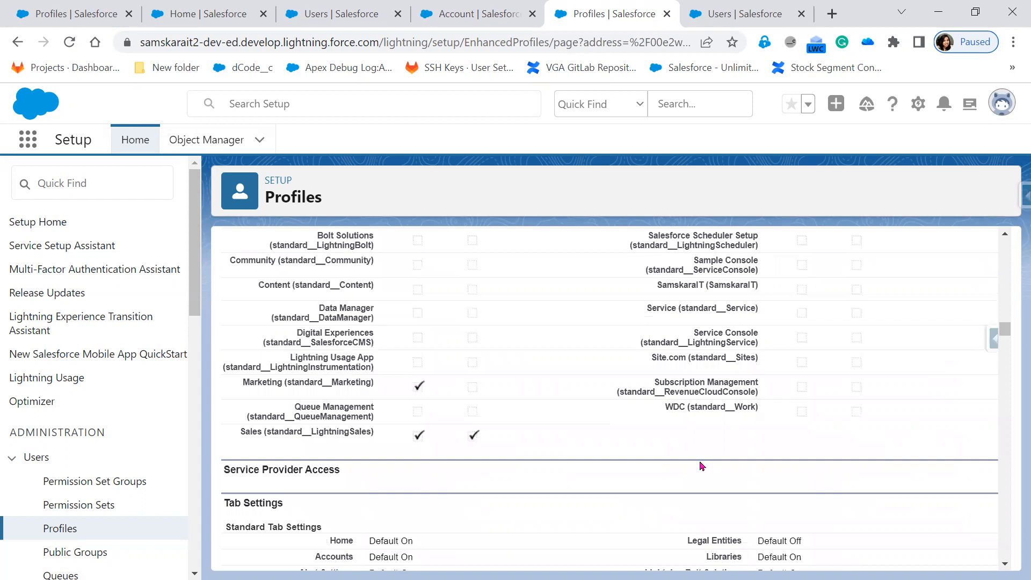
{"action": "scroll", "coordinate": [525, 498], "scroll_direction": "down", "scroll_amount": 15}
{"action": "scroll", "coordinate": [524, 498], "scroll_direction": "down", "scroll_amount": 6}
{"action": "scroll", "coordinate": [525, 497], "scroll_direction": "up", "scroll_amount": 5}
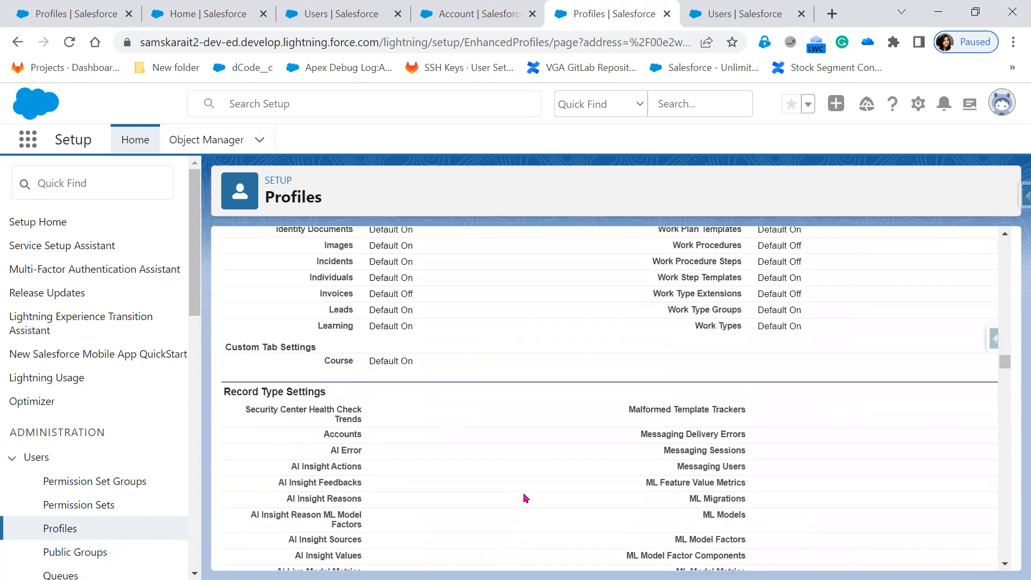
{"action": "scroll", "coordinate": [368, 539], "scroll_direction": "down", "scroll_amount": 5}
{"action": "scroll", "coordinate": [368, 539], "scroll_direction": "down", "scroll_amount": 20}
{"action": "scroll", "coordinate": [367, 539], "scroll_direction": "down", "scroll_amount": 20}
{"action": "scroll", "coordinate": [368, 538], "scroll_direction": "down", "scroll_amount": 20}
{"action": "scroll", "coordinate": [368, 547], "scroll_direction": "down", "scroll_amount": 20}
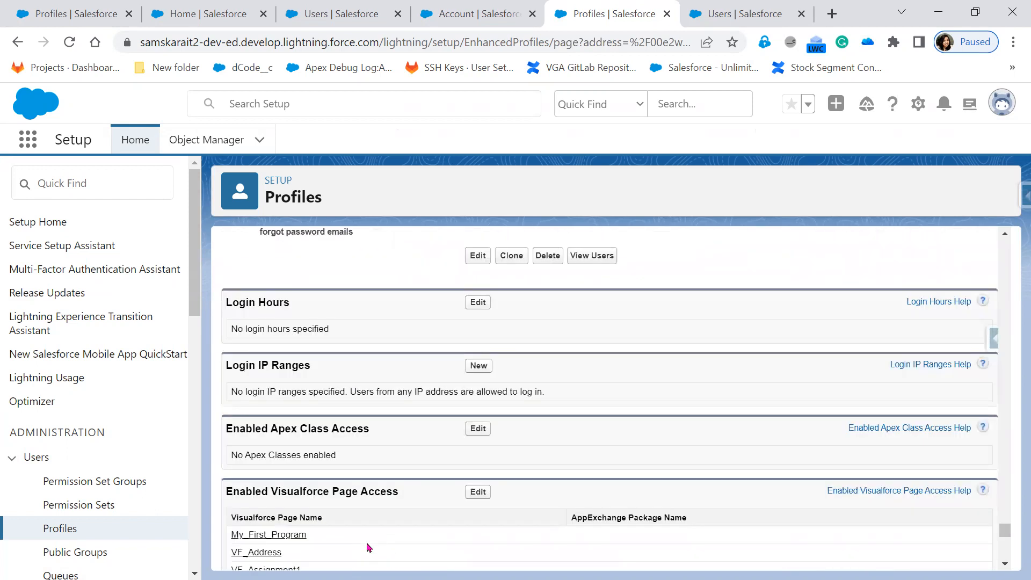
{"action": "scroll", "coordinate": [368, 542], "scroll_direction": "up", "scroll_amount": 1}
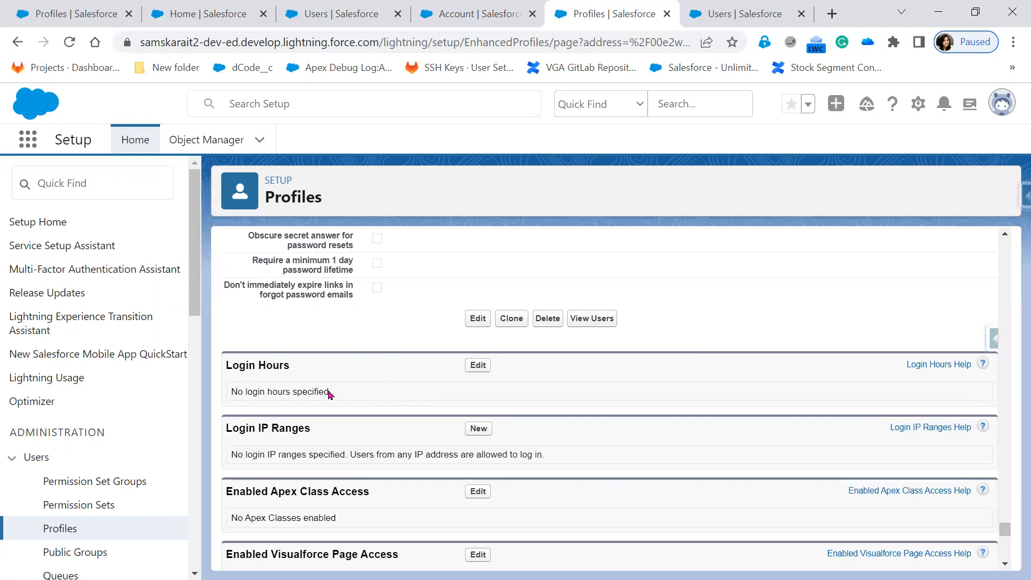
{"action": "left_click", "coordinate": [478, 368]}
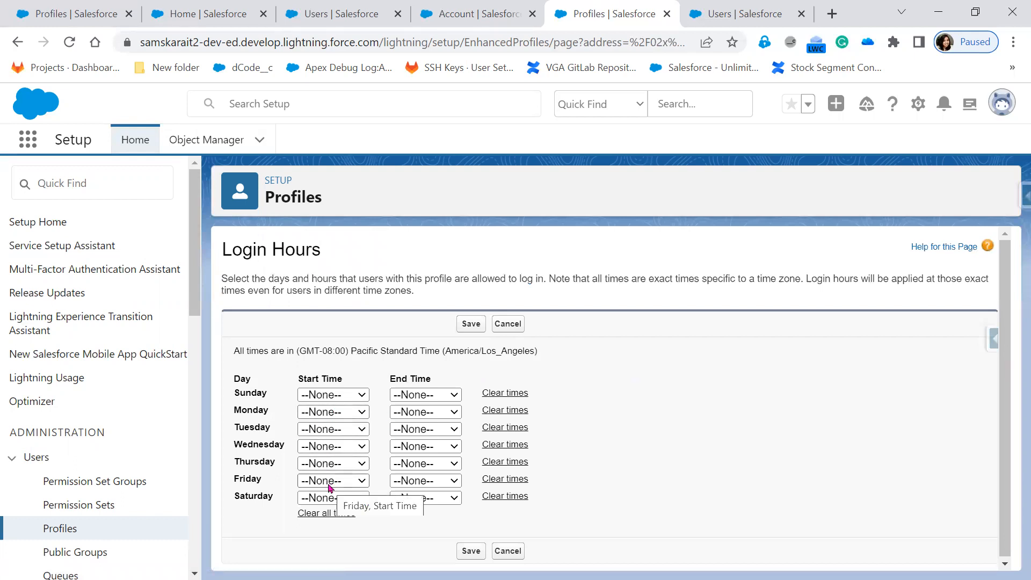
{"action": "left_click", "coordinate": [337, 412]}
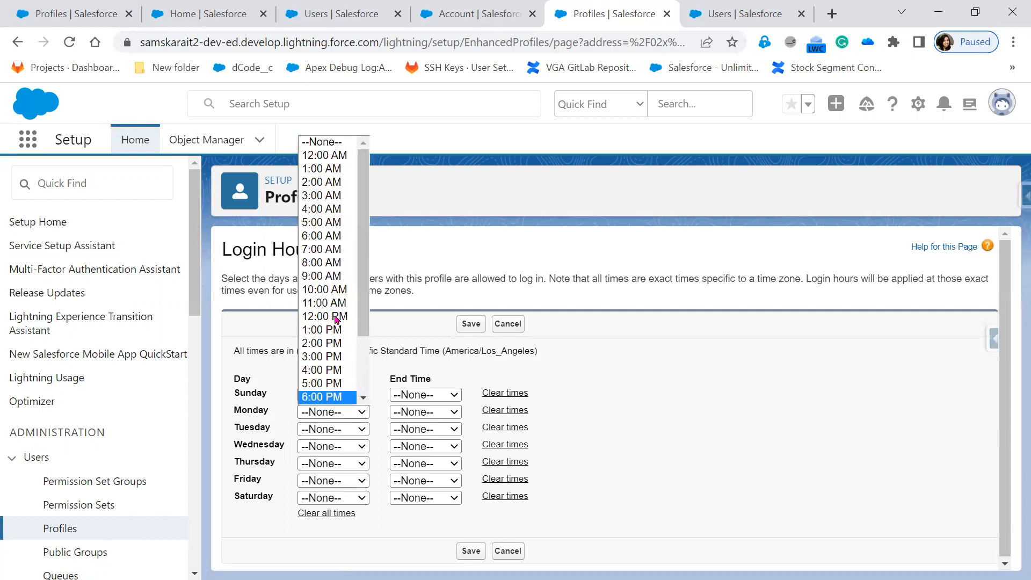
{"action": "left_click", "coordinate": [335, 276]}
{"action": "left_click", "coordinate": [451, 413]}
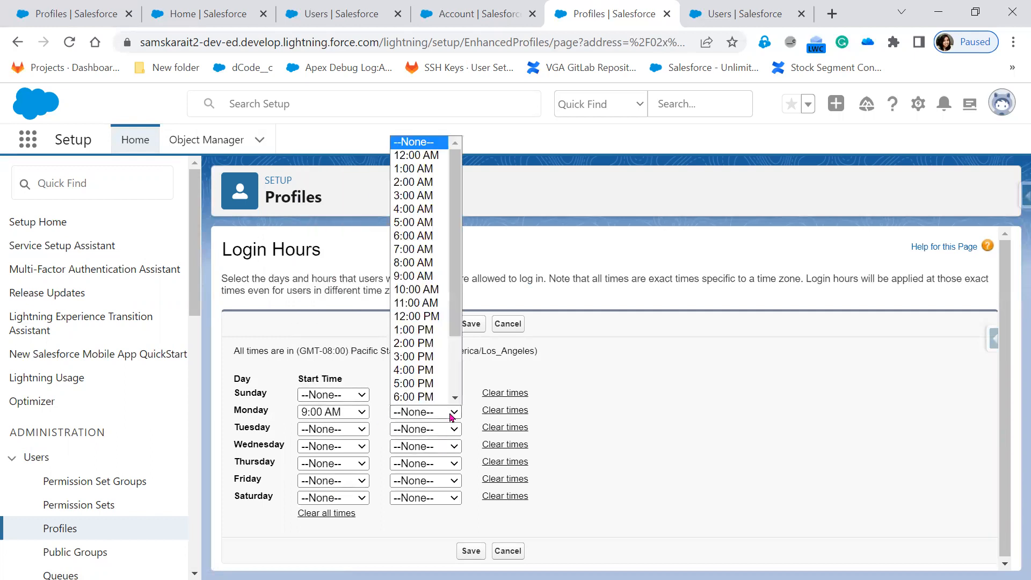
{"action": "left_click", "coordinate": [433, 385]}
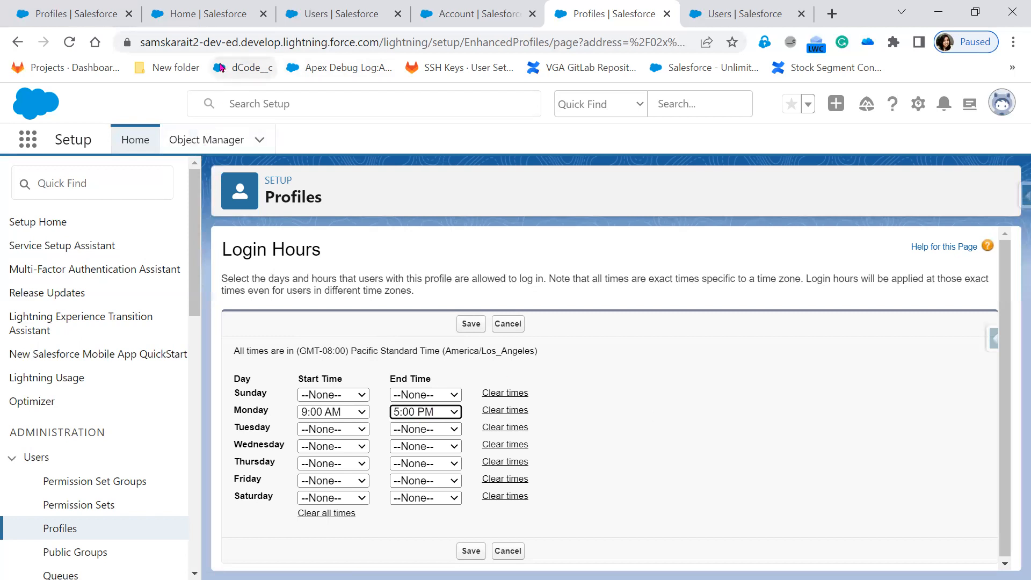
{"action": "left_click", "coordinate": [508, 552]}
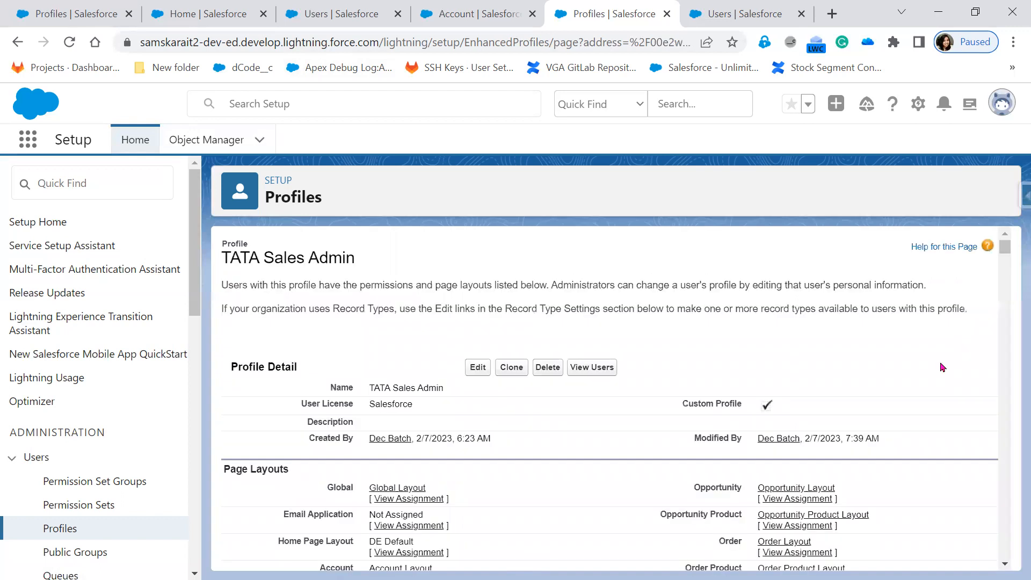
Jump to TATA Sales Admin's Login IP Ranges section and start a new IP range.
{"action": "mouse_move", "coordinate": [921, 348]}
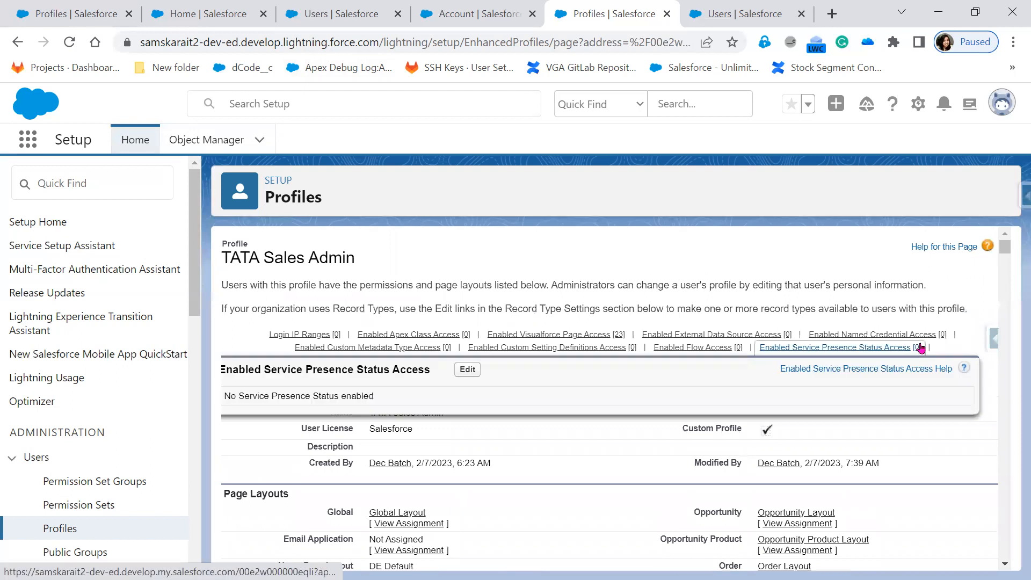
{"action": "left_click", "coordinate": [283, 335]}
{"action": "scroll", "coordinate": [502, 373], "scroll_direction": "up", "scroll_amount": 3}
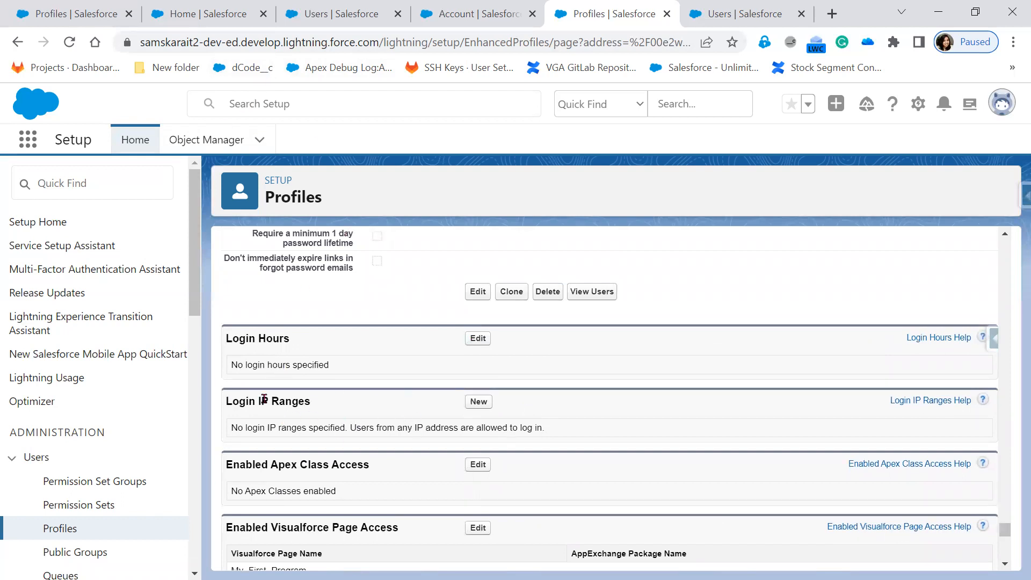
{"action": "left_click", "coordinate": [479, 403]}
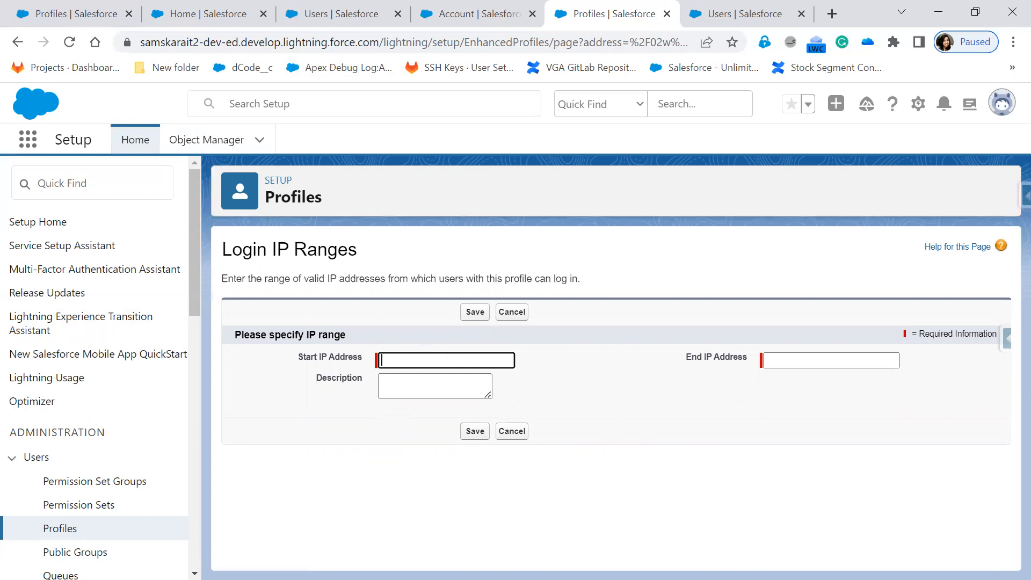
{"action": "key", "text": "alt+Tab"}
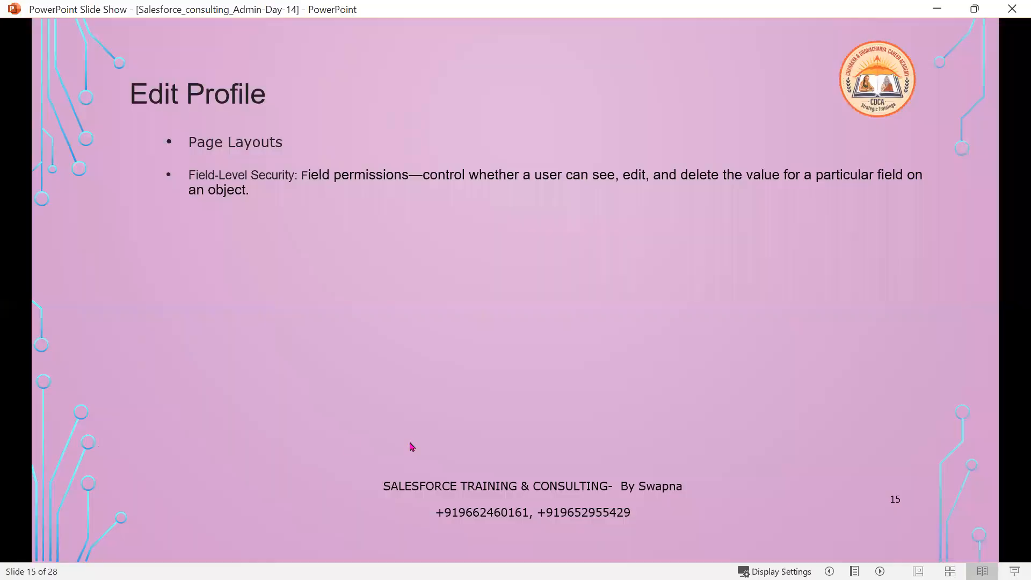
Reveal the Login Hours, Login IP Range and example 0.0.0.0–255.255.255.255 bullets, then minimize.
{"action": "left_click", "coordinate": [412, 447]}
{"action": "left_click", "coordinate": [412, 447]}
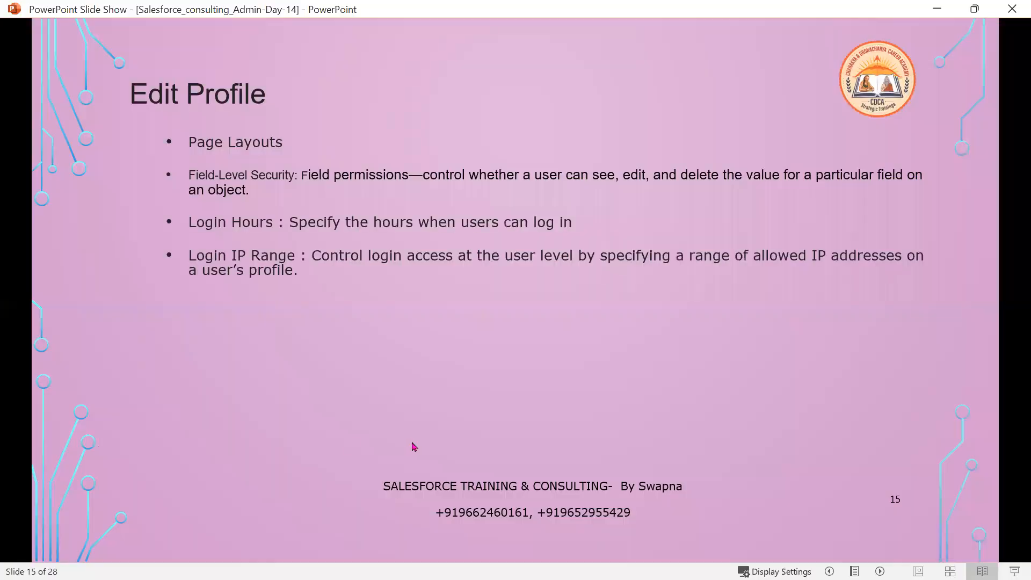
{"action": "left_click", "coordinate": [414, 447]}
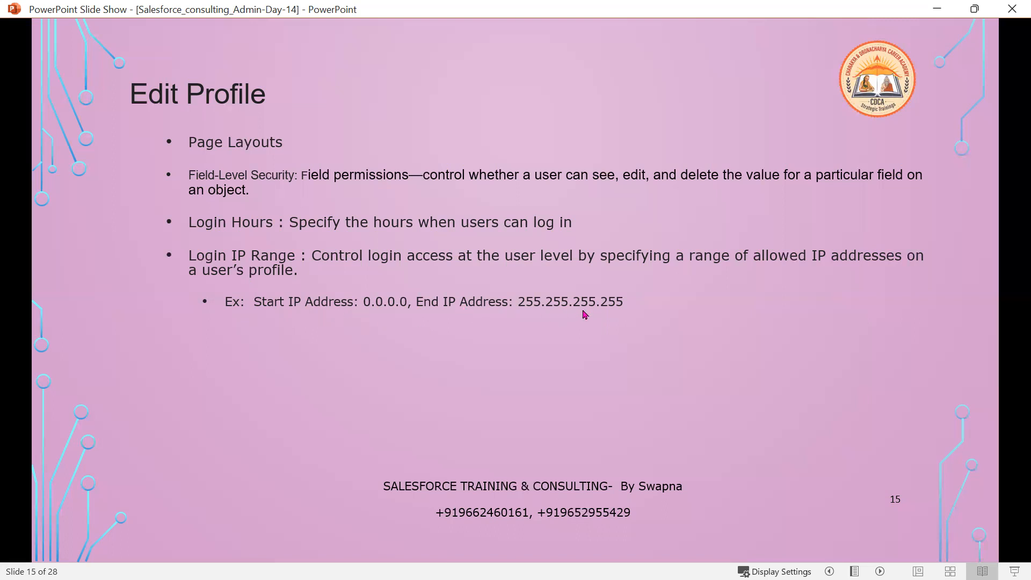
{"action": "left_click", "coordinate": [935, 10]}
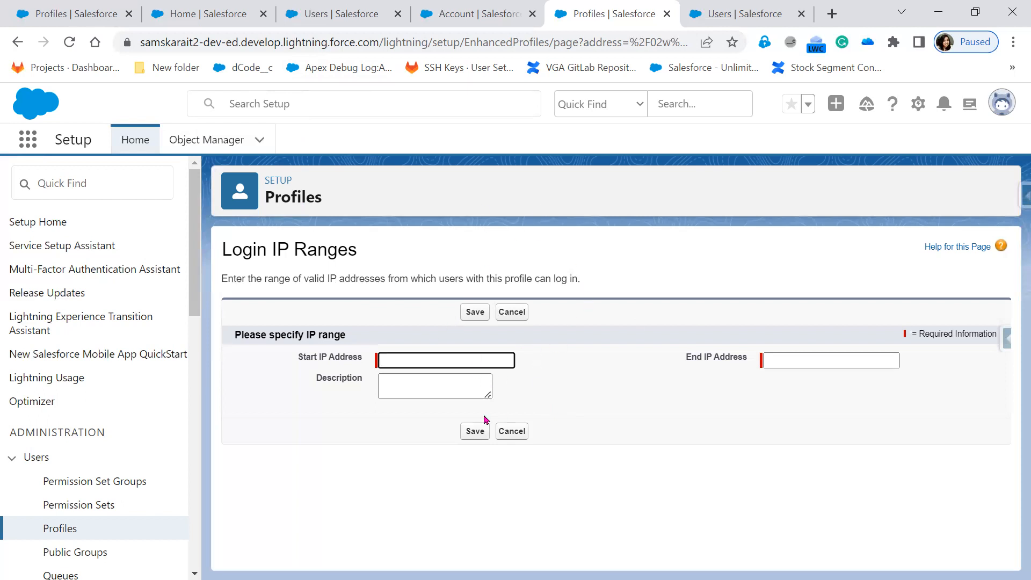
Cancel the new IP range and review the profile's empty Login Hours and Login IP Ranges.
{"action": "left_click", "coordinate": [514, 434]}
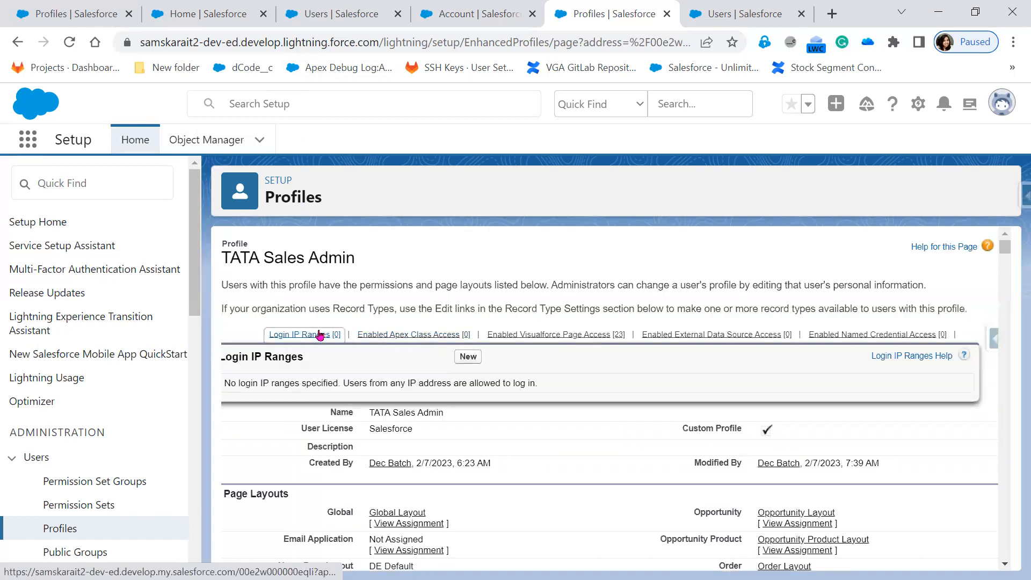
{"action": "left_click", "coordinate": [321, 335]}
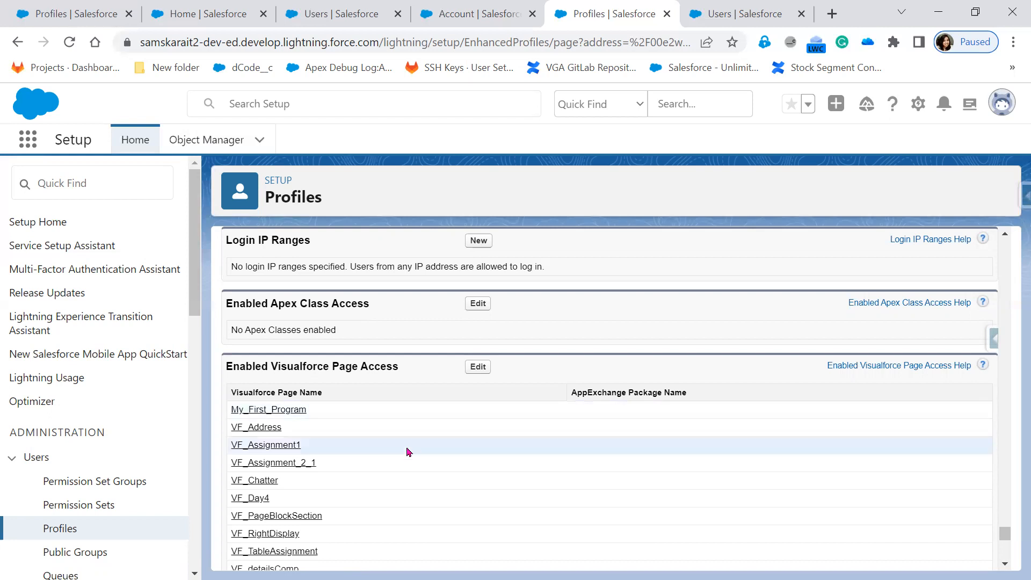
{"action": "scroll", "coordinate": [406, 454], "scroll_direction": "down", "scroll_amount": 5}
{"action": "scroll", "coordinate": [406, 456], "scroll_direction": "down", "scroll_amount": 5}
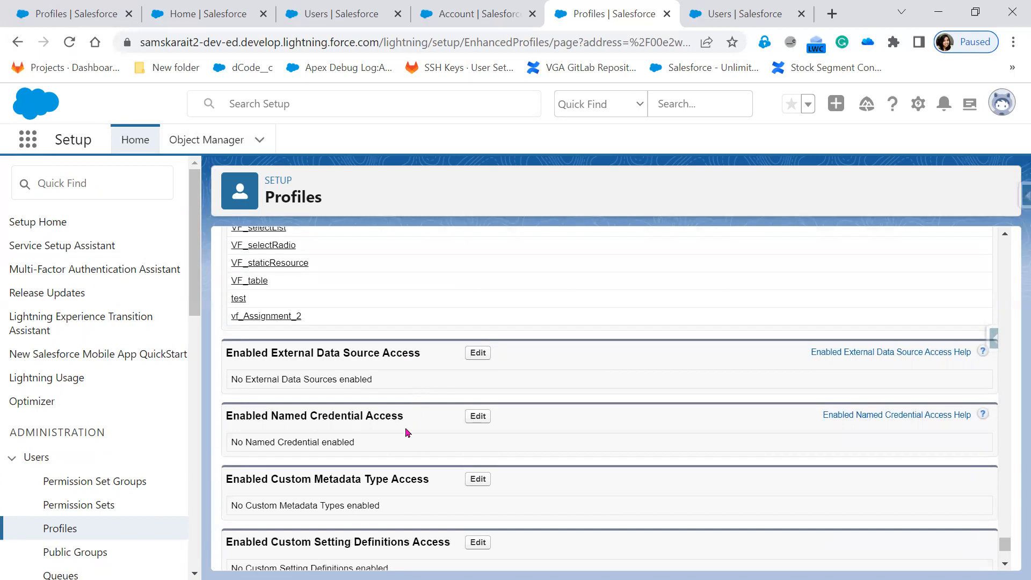
{"action": "scroll", "coordinate": [429, 436], "scroll_direction": "down", "scroll_amount": 2}
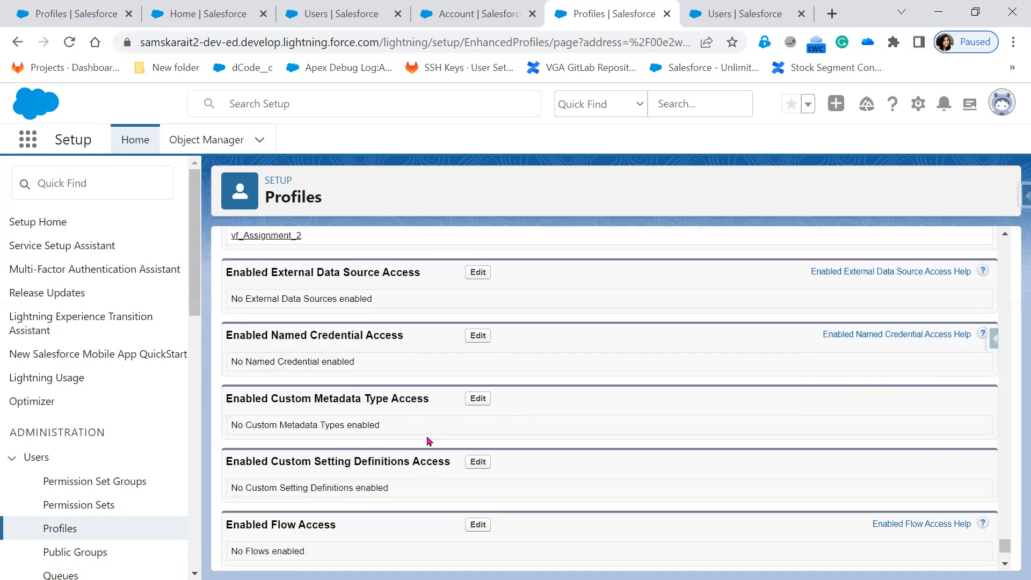
{"action": "scroll", "coordinate": [376, 510], "scroll_direction": "up", "scroll_amount": 10}
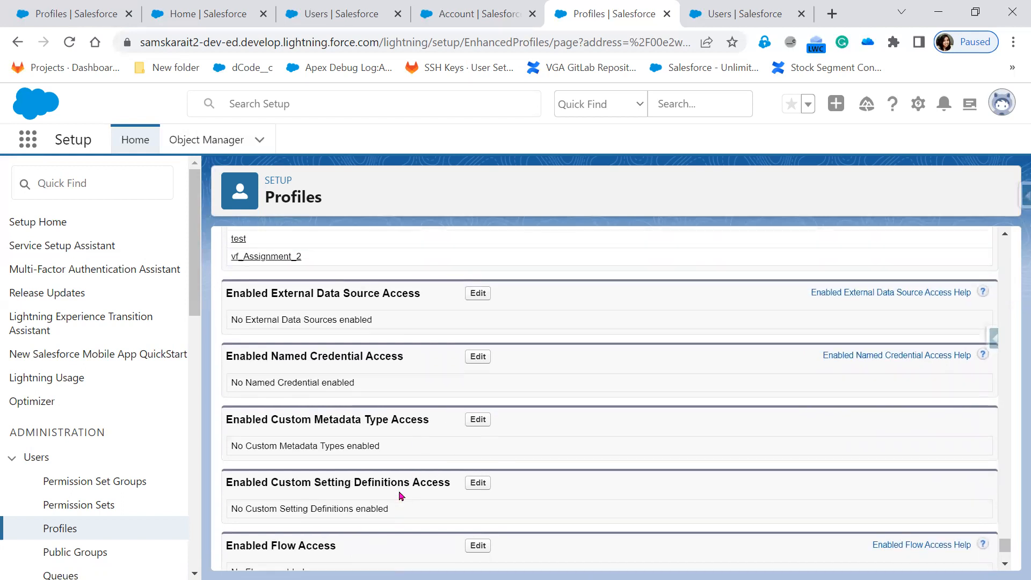
{"action": "scroll", "coordinate": [398, 530], "scroll_direction": "down", "scroll_amount": 3}
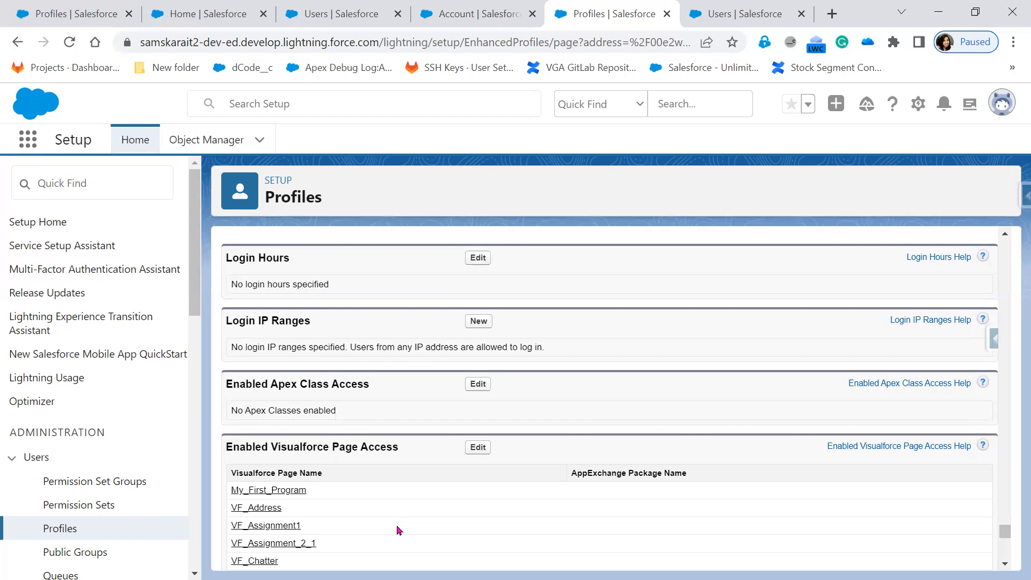
{"action": "left_click", "coordinate": [477, 448]}
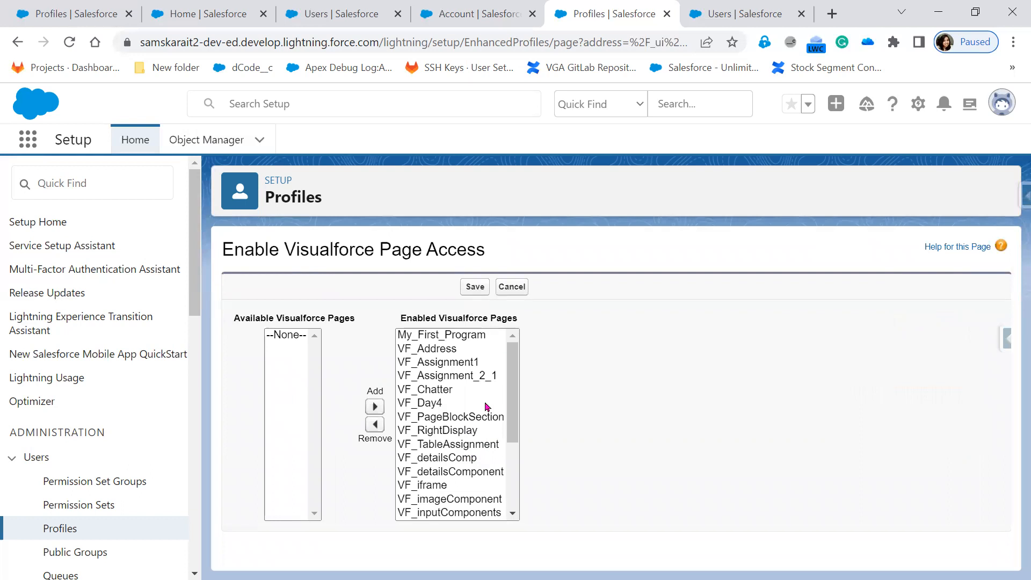
{"action": "left_click_drag", "start_coordinate": [450, 342], "coordinate": [446, 515]}
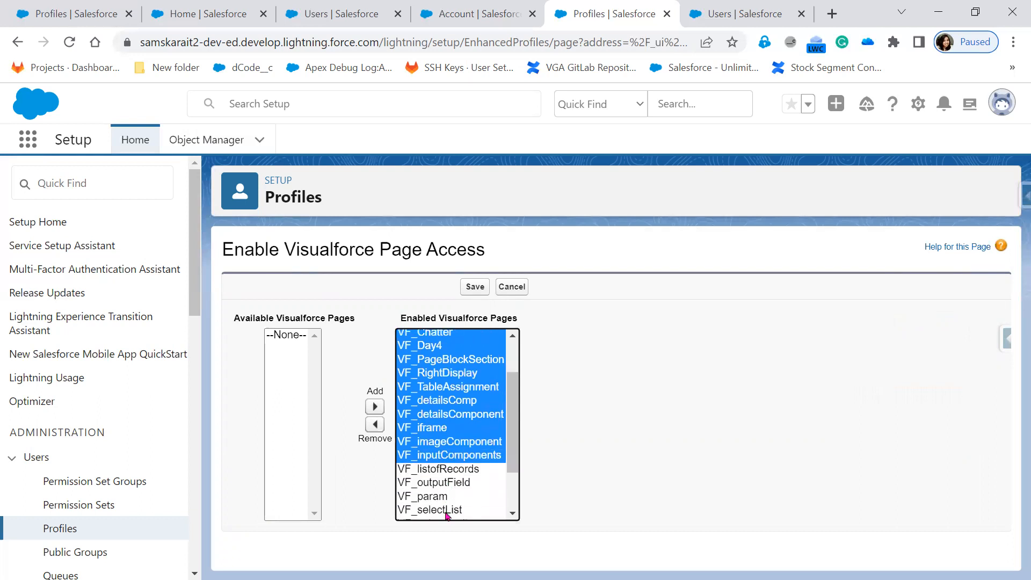
{"action": "left_click", "coordinate": [446, 513]}
{"action": "scroll", "coordinate": [446, 508], "scroll_direction": "down", "scroll_amount": 2}
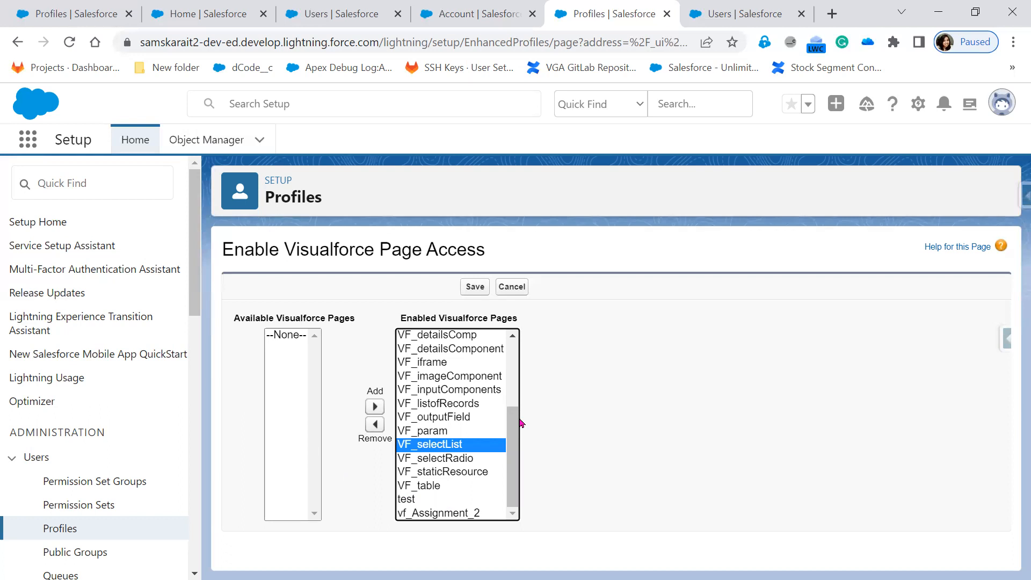
{"action": "left_click", "coordinate": [503, 291]}
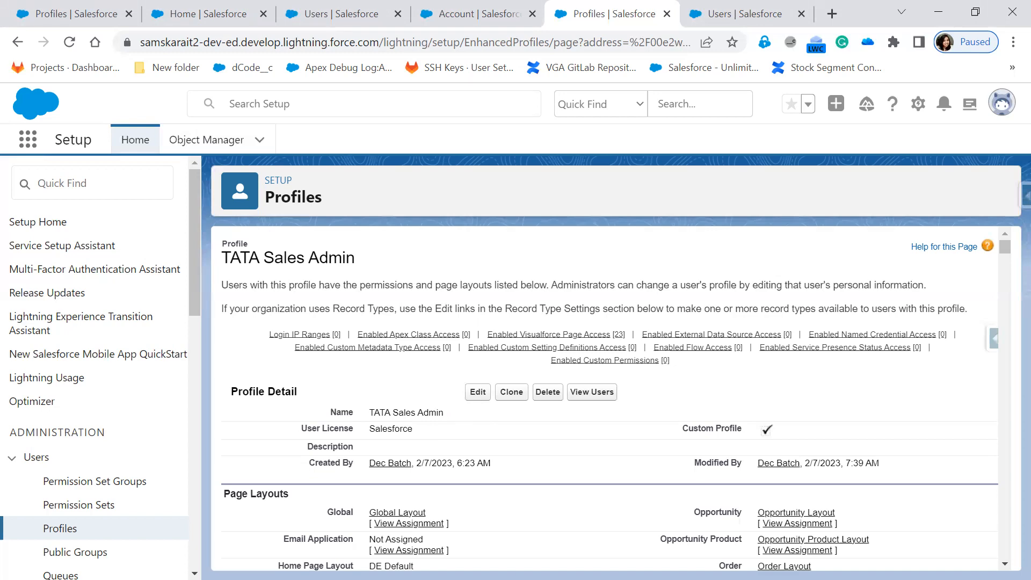
Reveal the Apex class, Visualforce Page, External Data Source, Named Credential and Custom Metadata bullets.
{"action": "key", "text": "alt+Tab"}
{"action": "left_click", "coordinate": [300, 476]}
{"action": "left_click", "coordinate": [301, 476]}
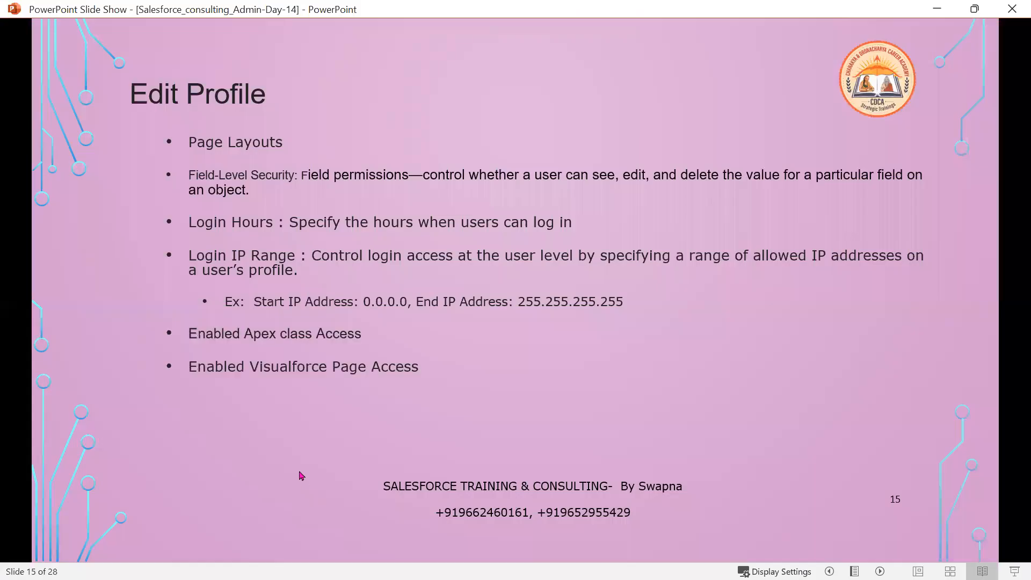
{"action": "left_click", "coordinate": [302, 476]}
{"action": "left_click", "coordinate": [300, 476]}
{"action": "left_click", "coordinate": [300, 475]}
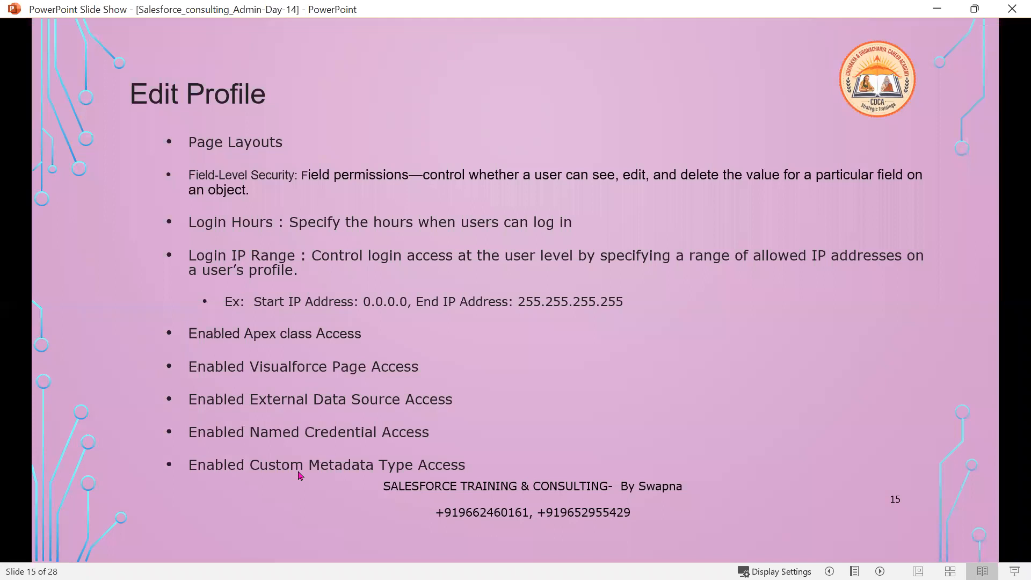
{"action": "left_click", "coordinate": [301, 476]}
Advance to the Profile View slide and bring the Salesforce profile window forward.
{"action": "key", "text": "Right"}
{"action": "key", "text": "Right"}
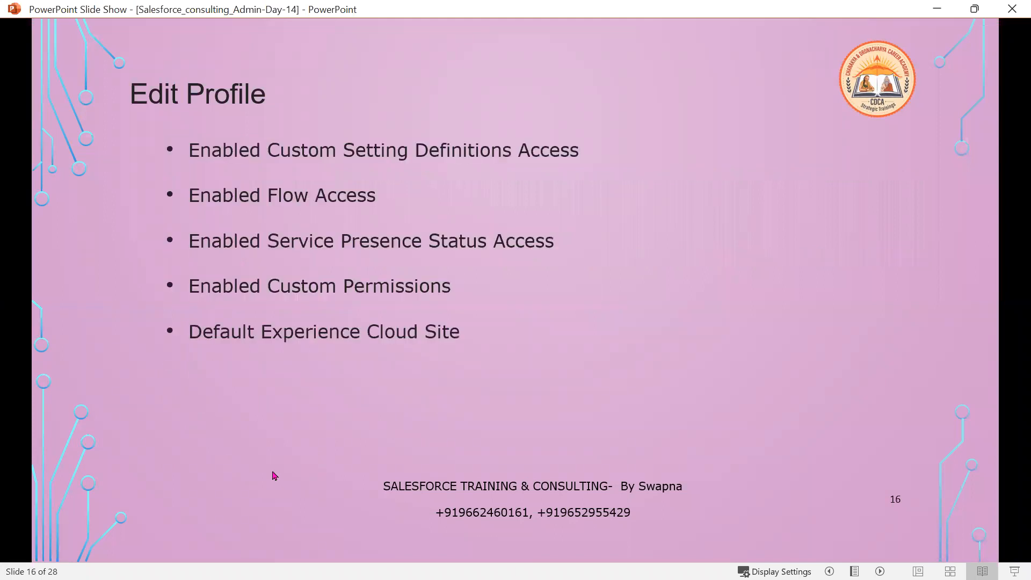
{"action": "key", "text": "Right"}
{"action": "key", "text": "Right"}
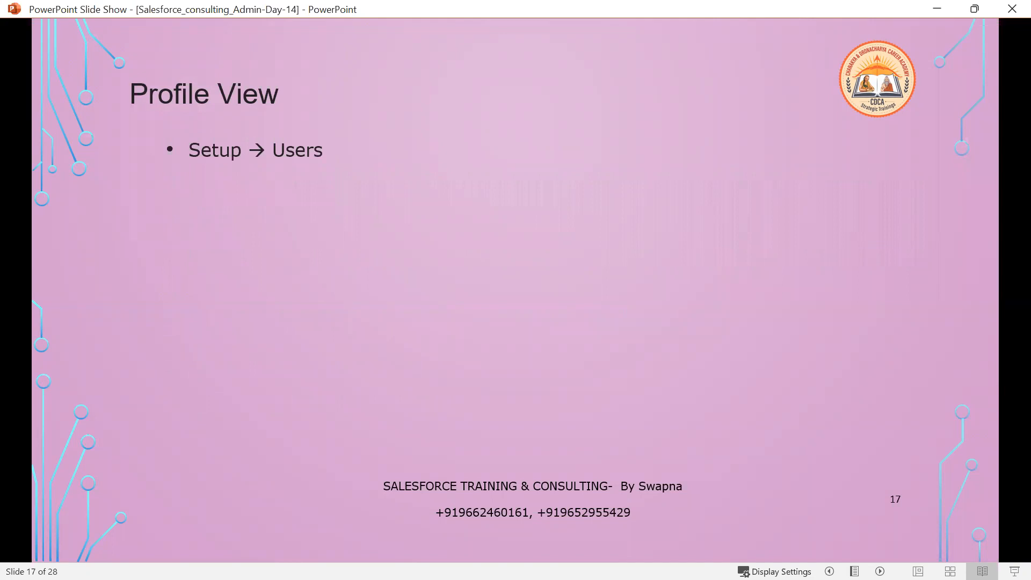
{"action": "key", "text": "alt+Tab"}
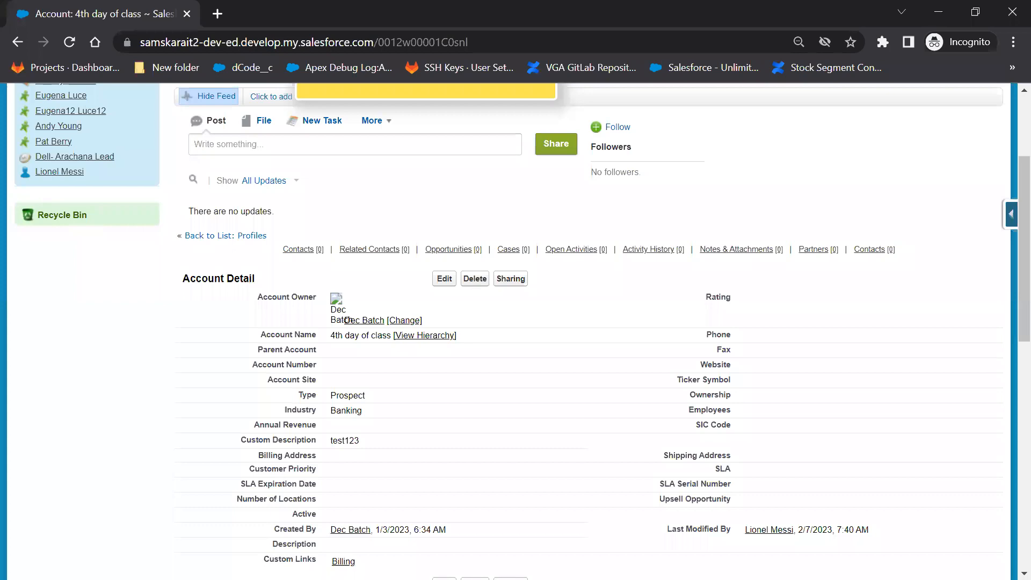
{"action": "key", "text": "alt+Tab"}
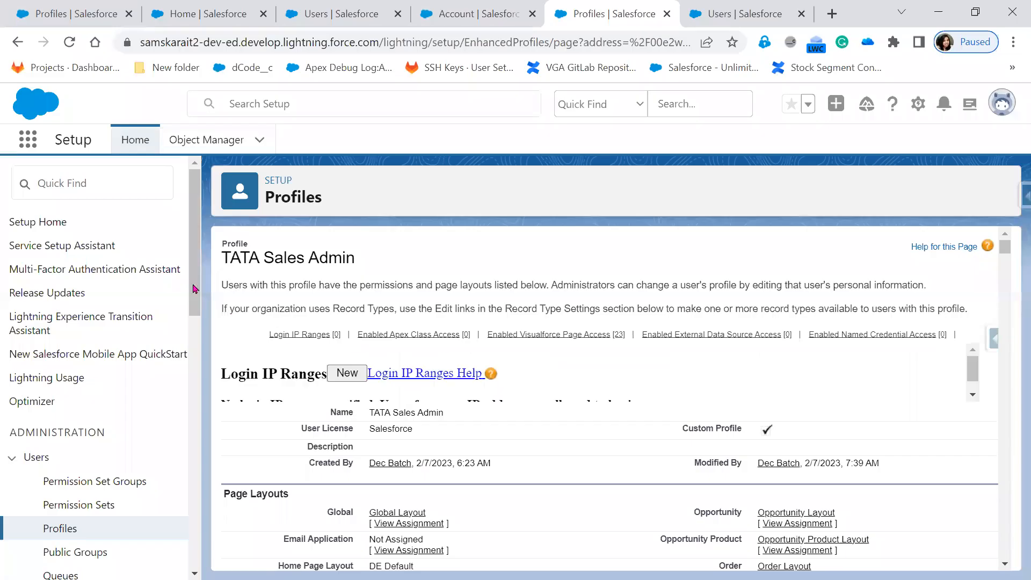
Reopen TATA Sales Admin from the Profiles list and scroll through its page layout assignments.
{"action": "left_click", "coordinate": [56, 528]}
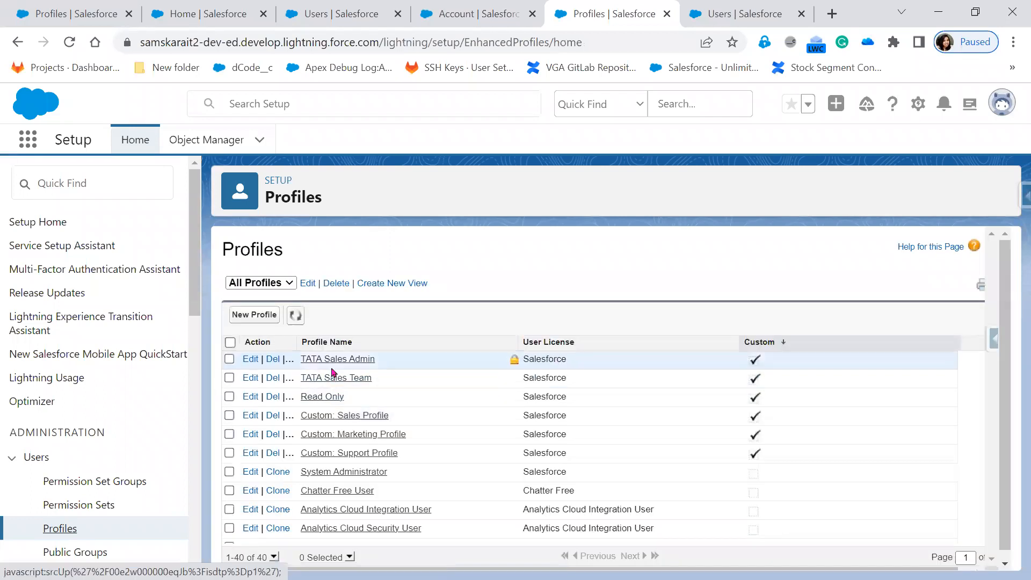
{"action": "left_click", "coordinate": [332, 364]}
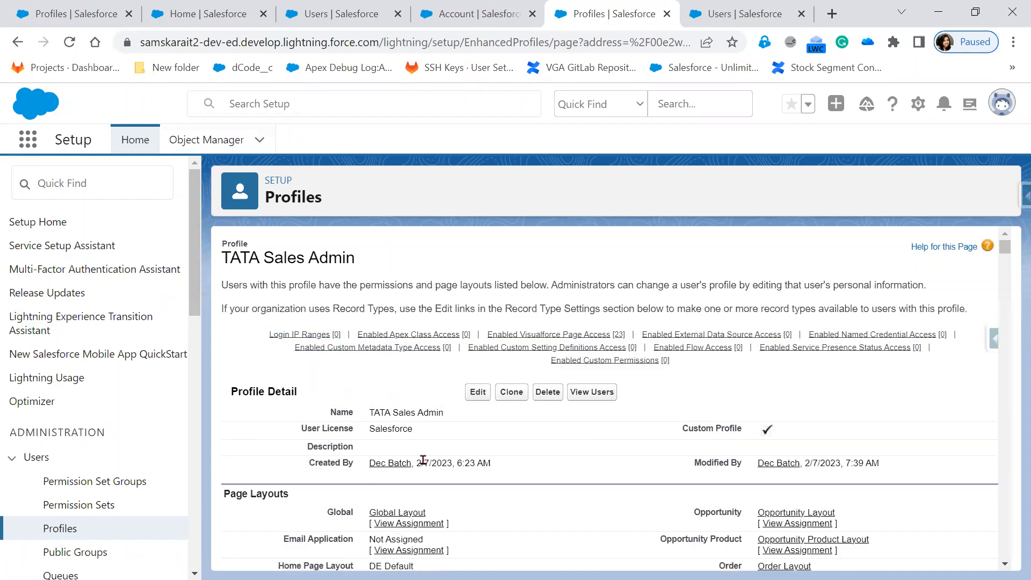
{"action": "scroll", "coordinate": [423, 461], "scroll_direction": "down", "scroll_amount": 15}
{"action": "scroll", "coordinate": [381, 513], "scroll_direction": "down", "scroll_amount": 20}
{"action": "scroll", "coordinate": [382, 514], "scroll_direction": "up", "scroll_amount": 12}
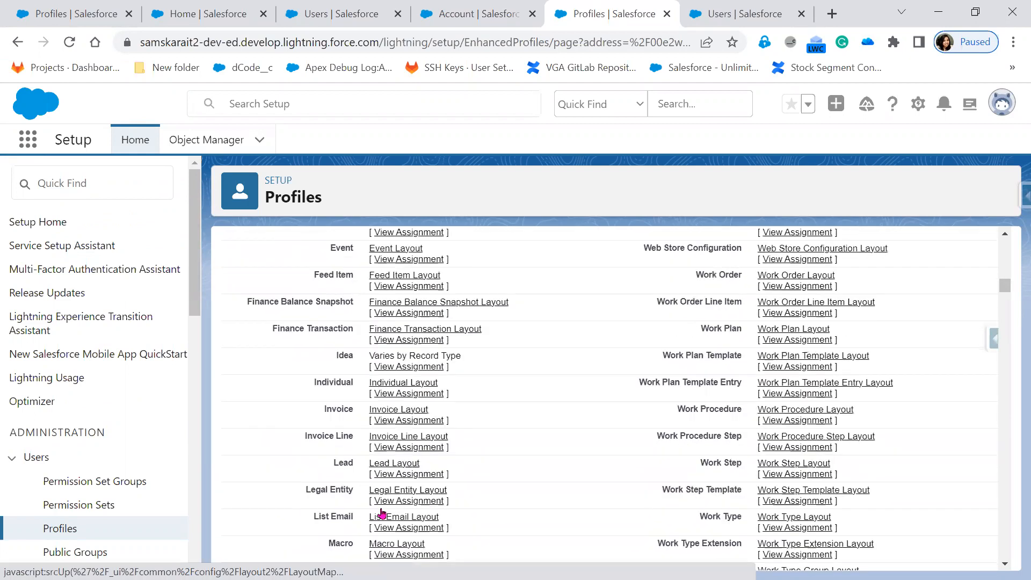
{"action": "scroll", "coordinate": [383, 514], "scroll_direction": "up", "scroll_amount": 18}
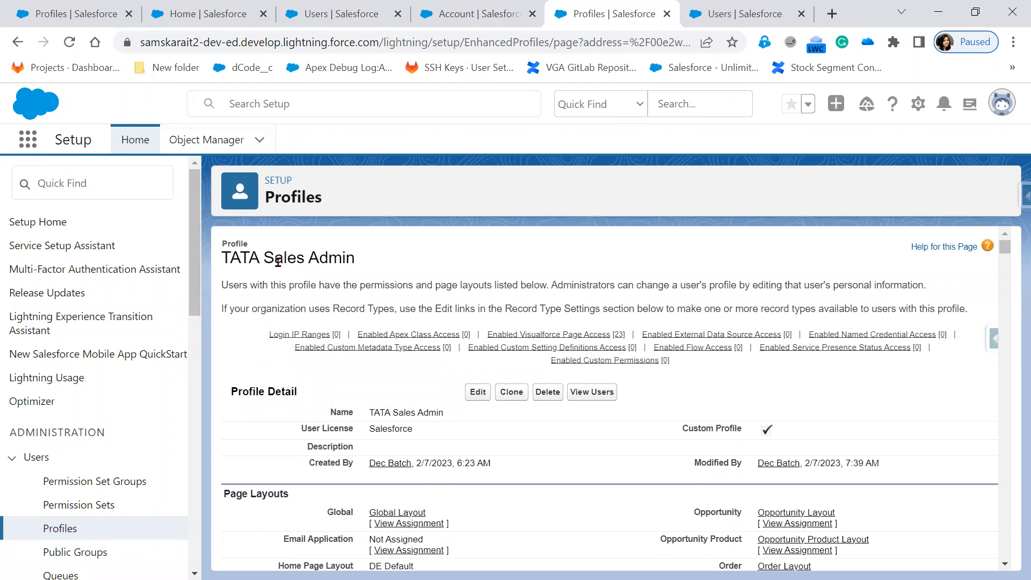
{"action": "left_click", "coordinate": [65, 188]}
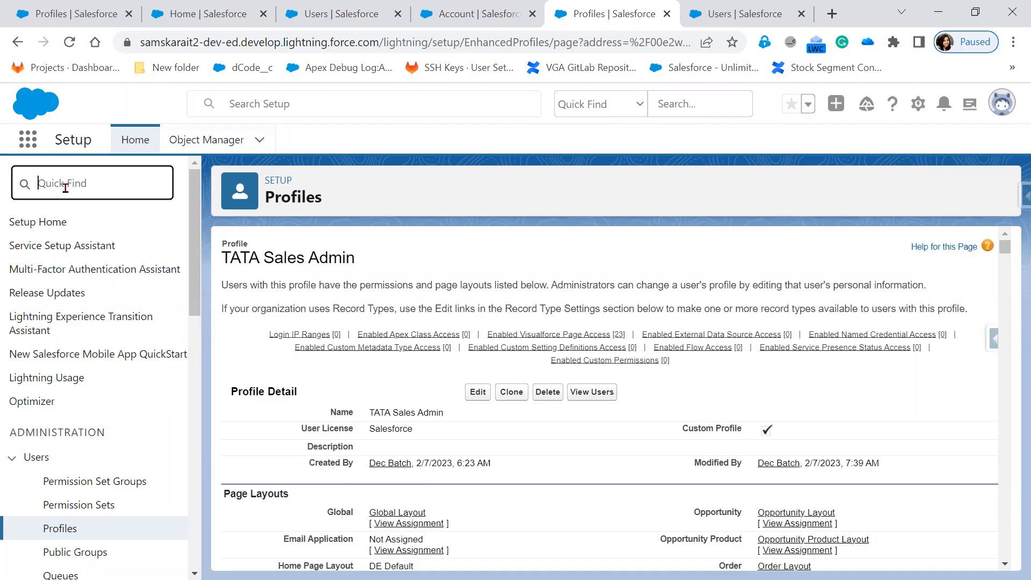
{"action": "key", "text": "alt+Tab"}
{"action": "key", "text": "alt+Tab"}
{"action": "key", "text": "alt+Tab"}
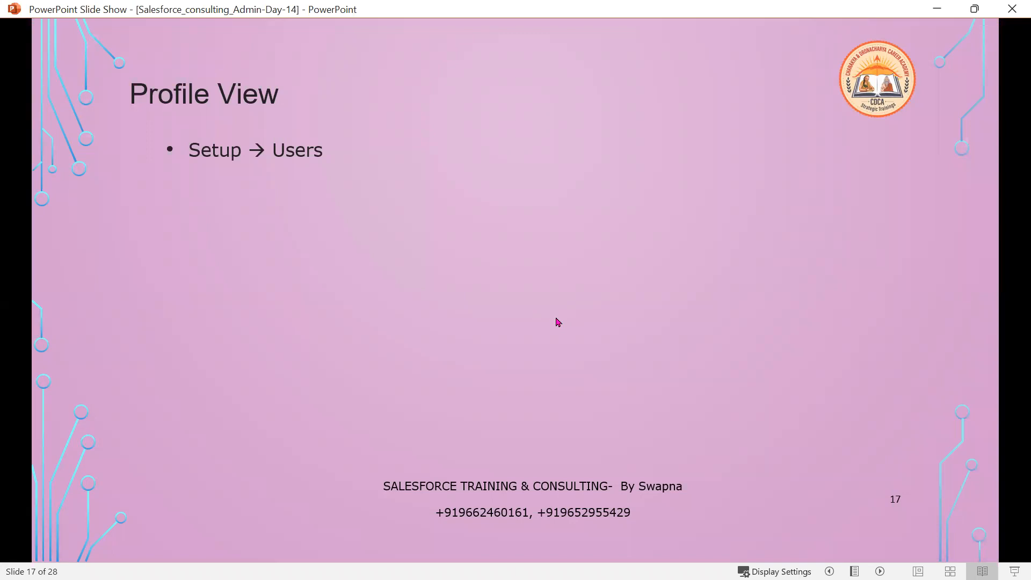
Reveal the User management settings and Enhanced Profile User Interface bullets and screenshot on slide 17.
{"action": "left_click", "coordinate": [556, 318]}
{"action": "left_click", "coordinate": [556, 319]}
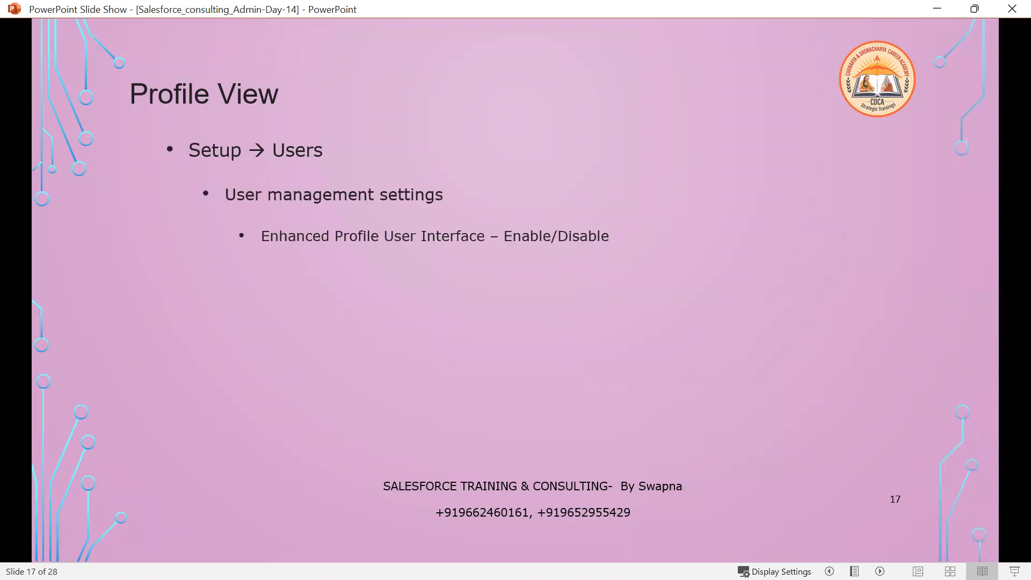
{"action": "key", "text": "Right"}
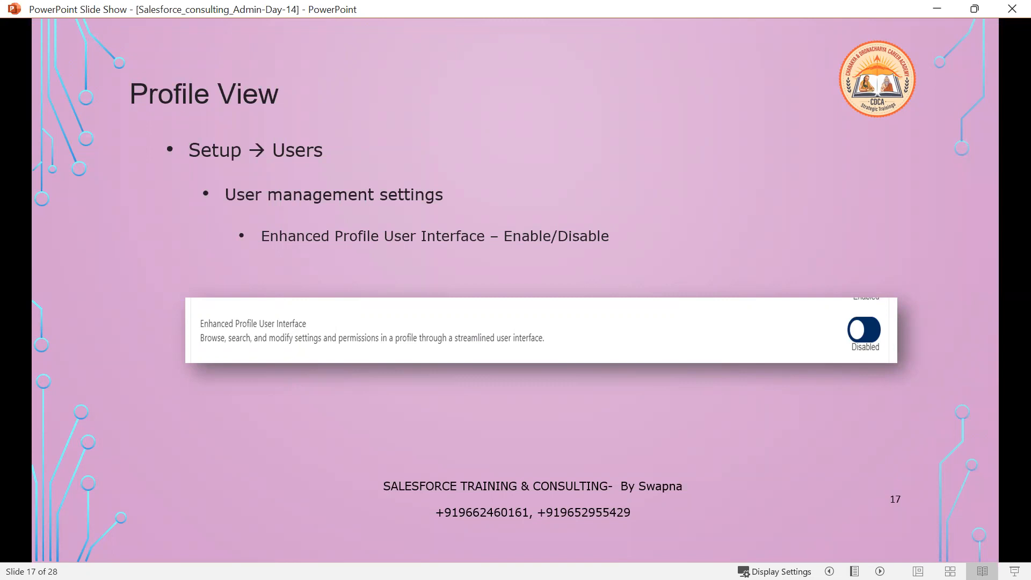
{"action": "key", "text": "alt+Tab"}
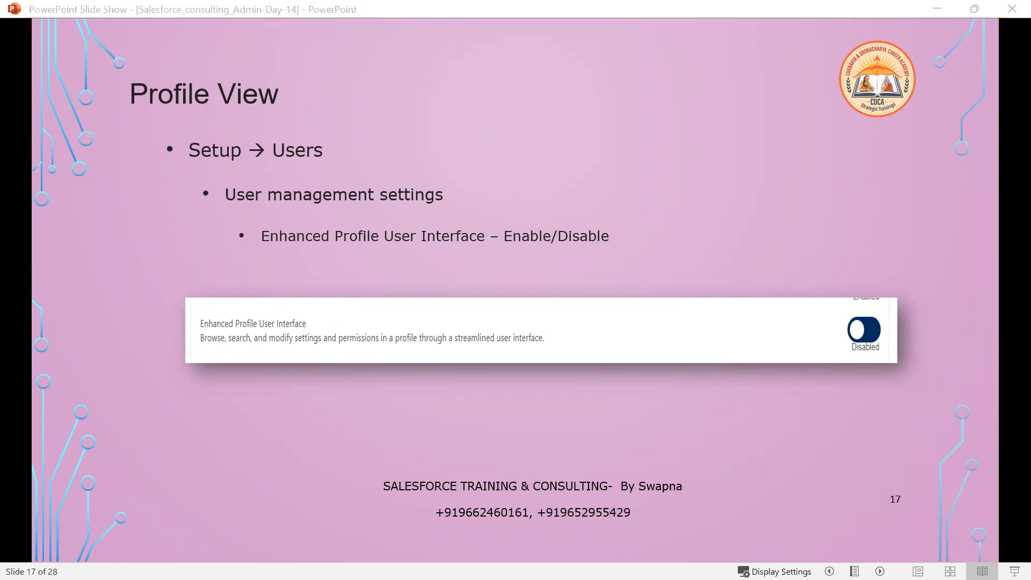
{"action": "key", "text": "alt+Tab"}
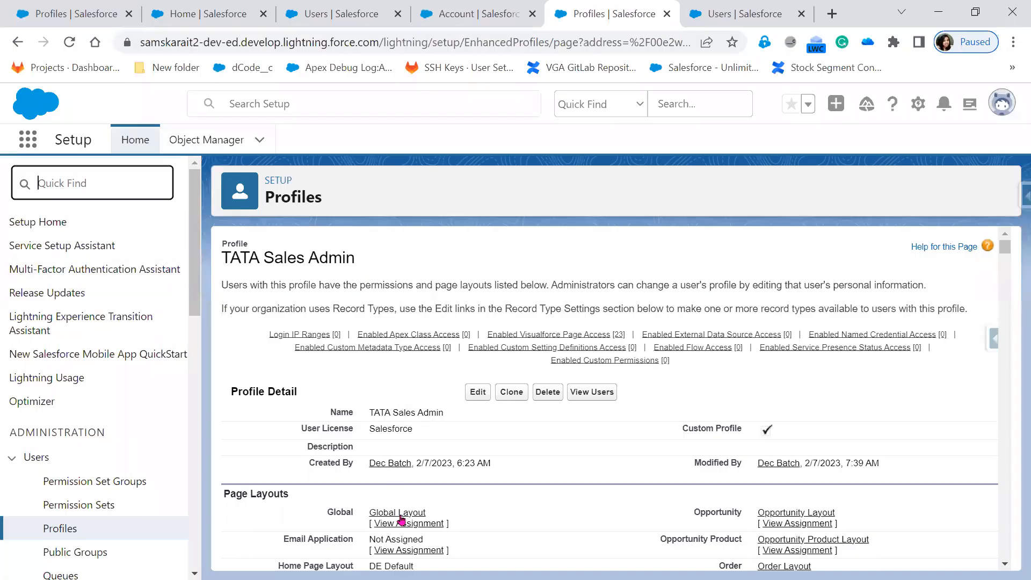
Enable Enhanced Profile User Interface in User Management Settings and reload the TATA Sales Admin profile.
{"action": "left_click", "coordinate": [315, 14]}
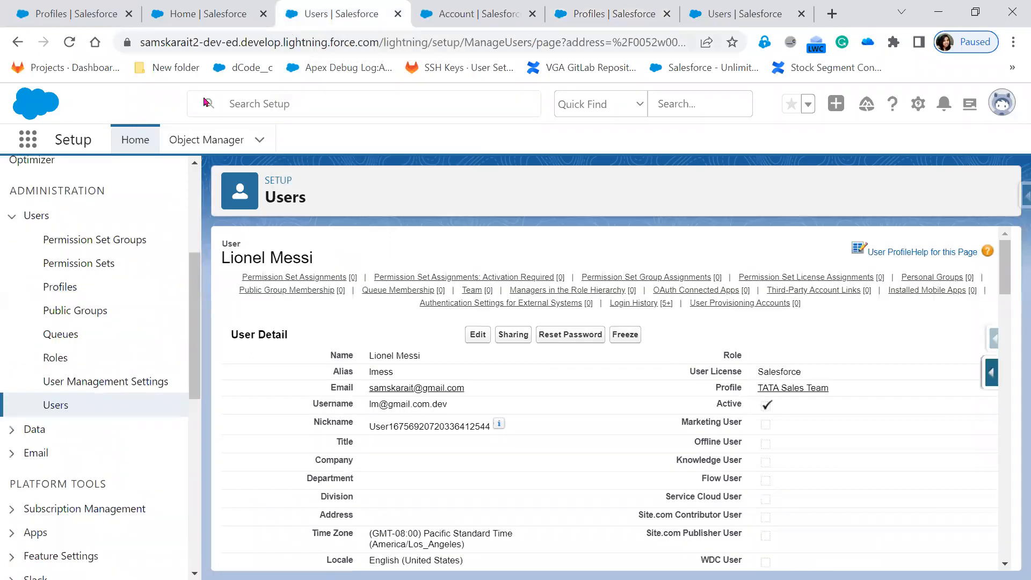
{"action": "left_click", "coordinate": [97, 384]}
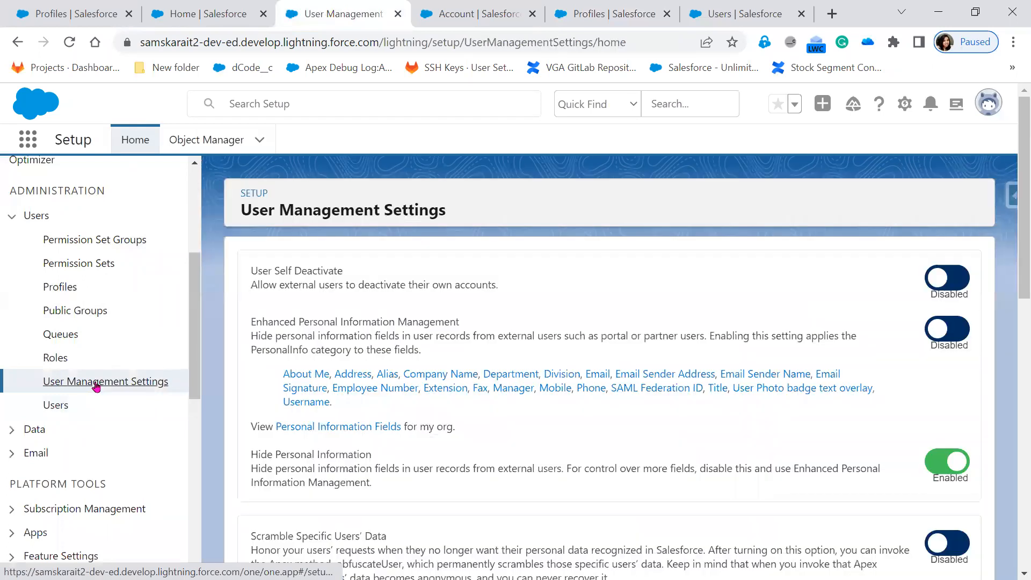
{"action": "scroll", "coordinate": [842, 478], "scroll_direction": "down", "scroll_amount": 5}
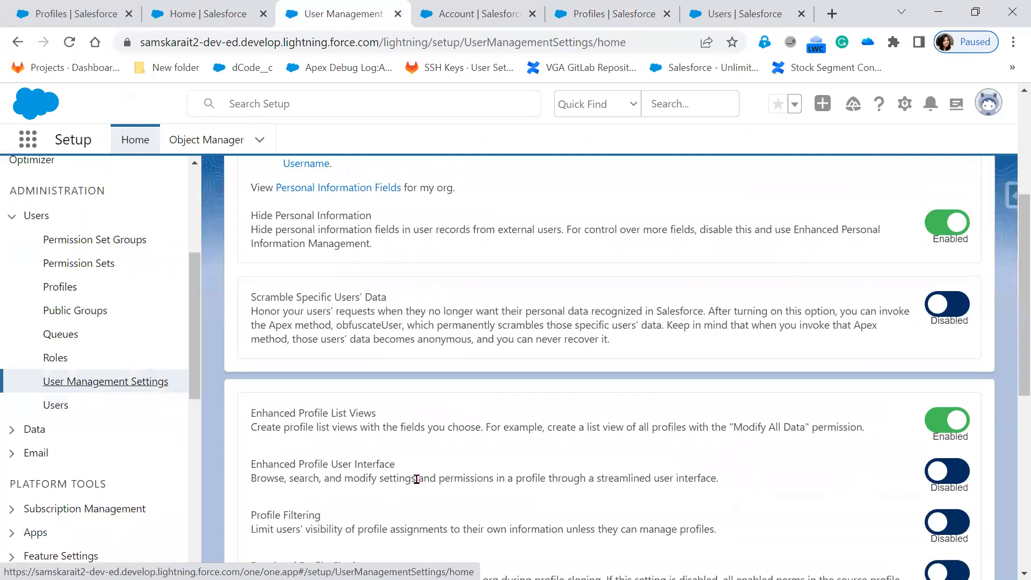
{"action": "left_click", "coordinate": [954, 472]}
{"action": "left_click", "coordinate": [64, 14]}
{"action": "left_click", "coordinate": [69, 48]}
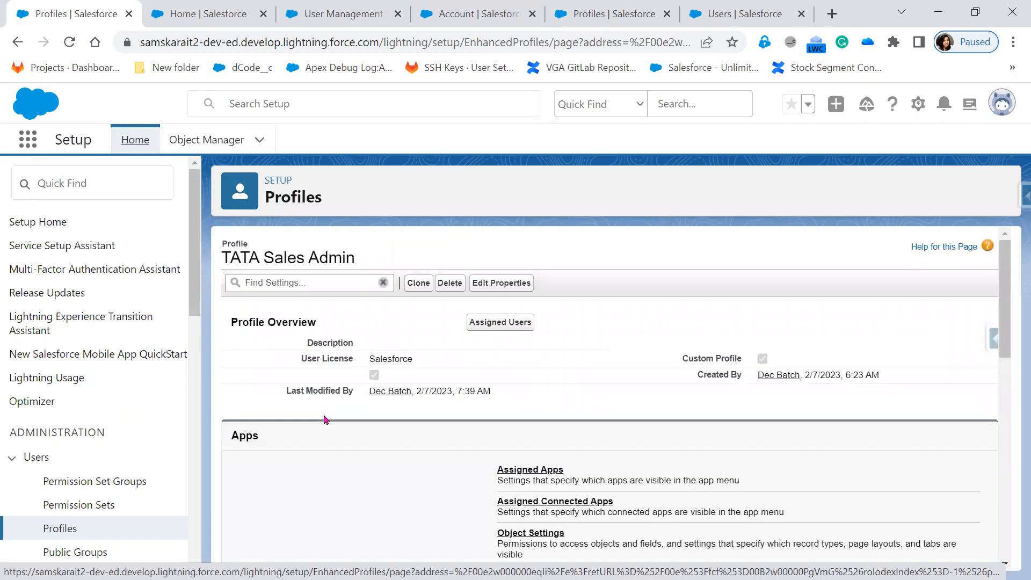
{"action": "scroll", "coordinate": [609, 403], "scroll_direction": "down", "scroll_amount": 3}
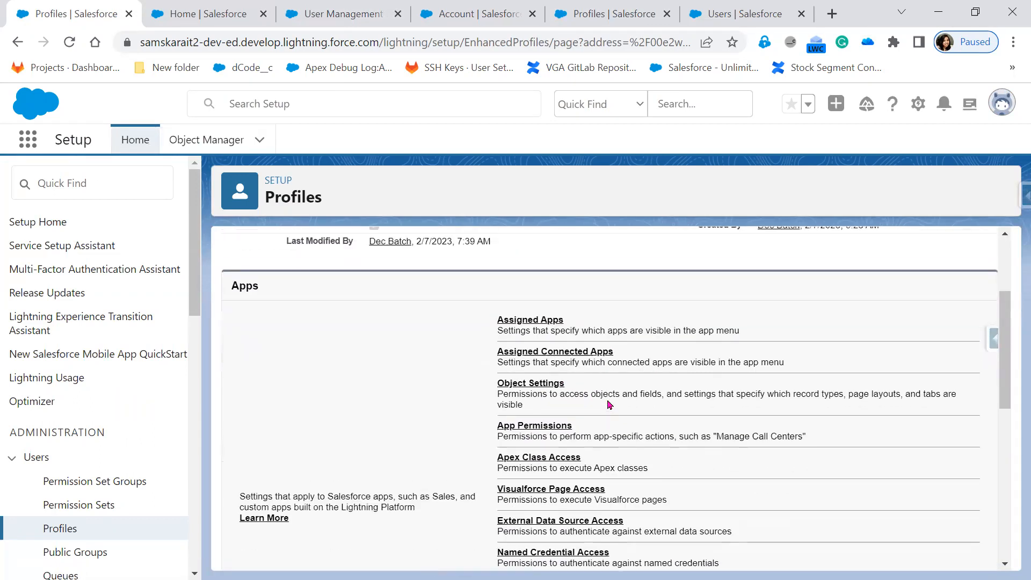
{"action": "scroll", "coordinate": [610, 404], "scroll_direction": "up", "scroll_amount": 3}
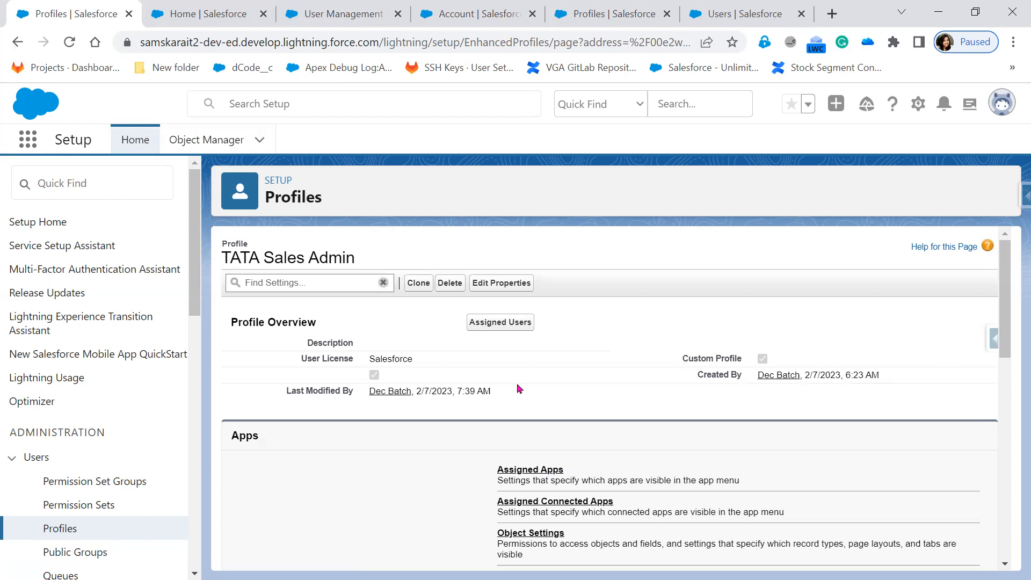
{"action": "scroll", "coordinate": [520, 389], "scroll_direction": "down", "scroll_amount": 2}
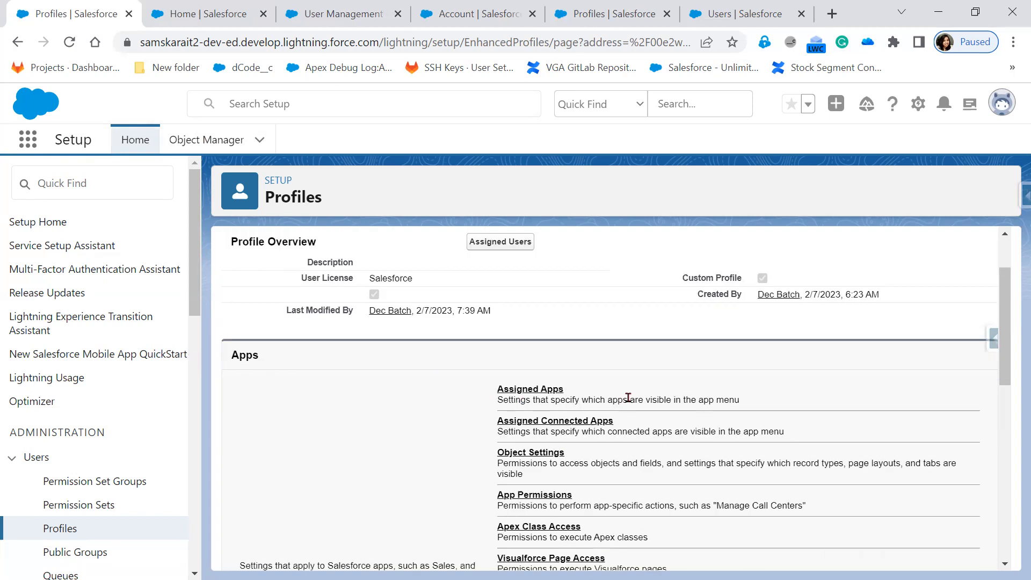
{"action": "scroll", "coordinate": [629, 397], "scroll_direction": "down", "scroll_amount": 2}
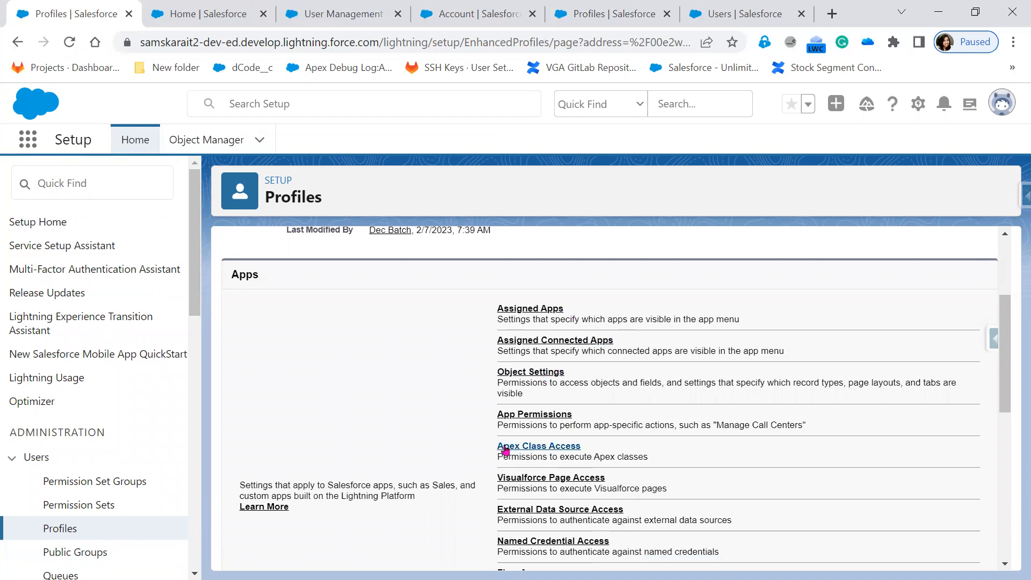
{"action": "scroll", "coordinate": [596, 460], "scroll_direction": "down", "scroll_amount": 1}
{"action": "scroll", "coordinate": [597, 460], "scroll_direction": "down", "scroll_amount": 1}
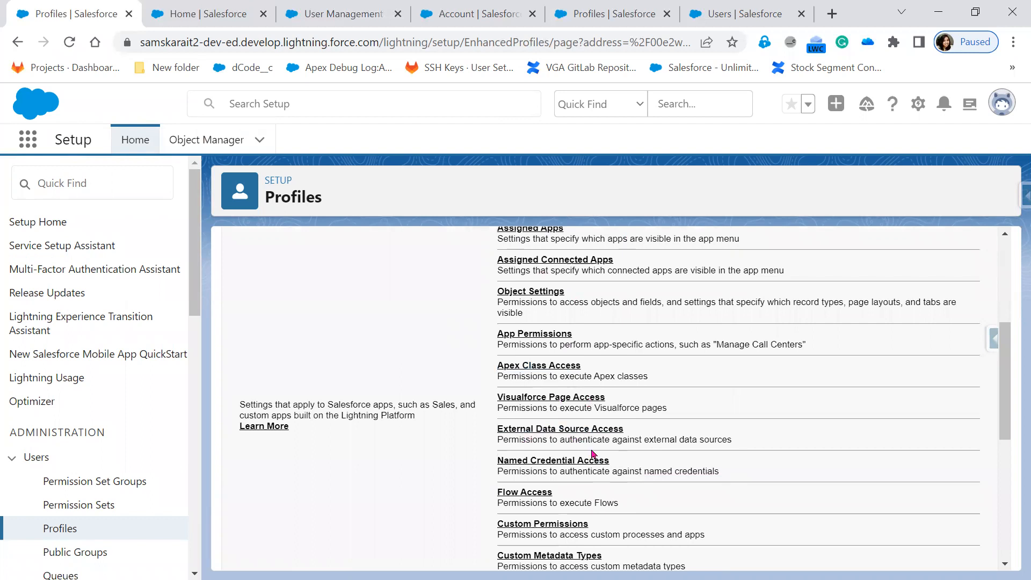
{"action": "scroll", "coordinate": [537, 430], "scroll_direction": "down", "scroll_amount": 1}
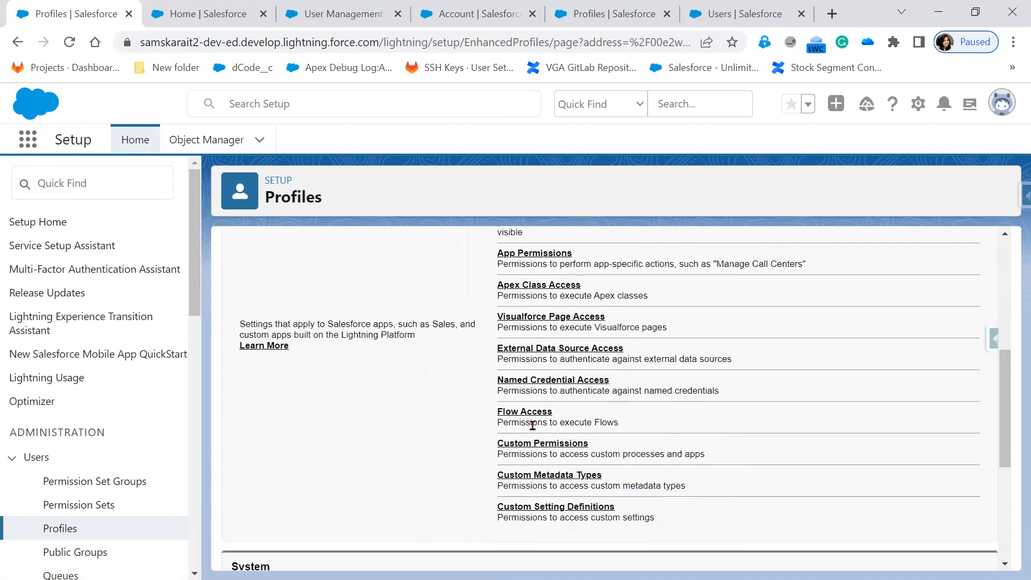
{"action": "scroll", "coordinate": [562, 503], "scroll_direction": "down", "scroll_amount": 1}
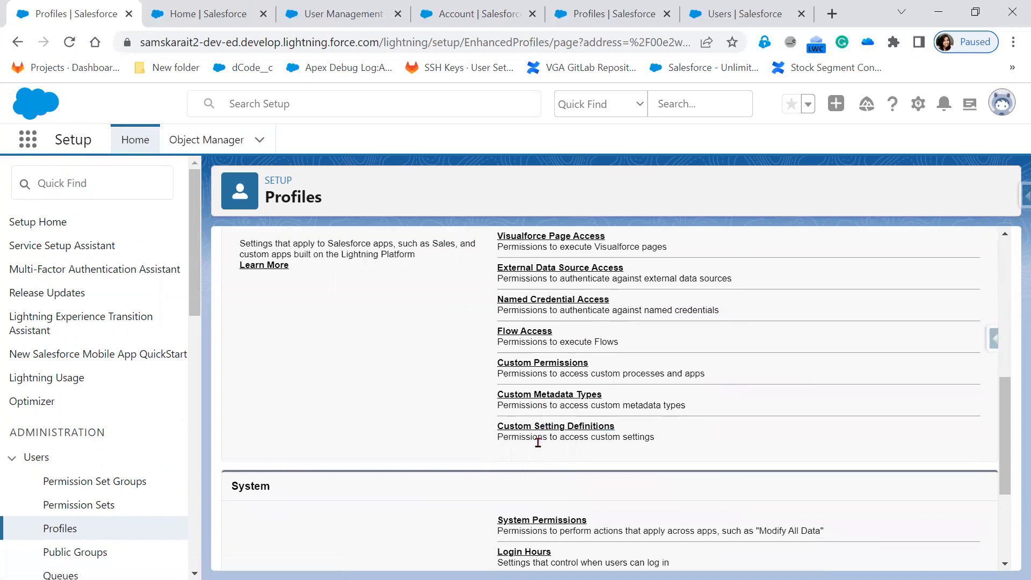
{"action": "scroll", "coordinate": [354, 503], "scroll_direction": "down", "scroll_amount": 1}
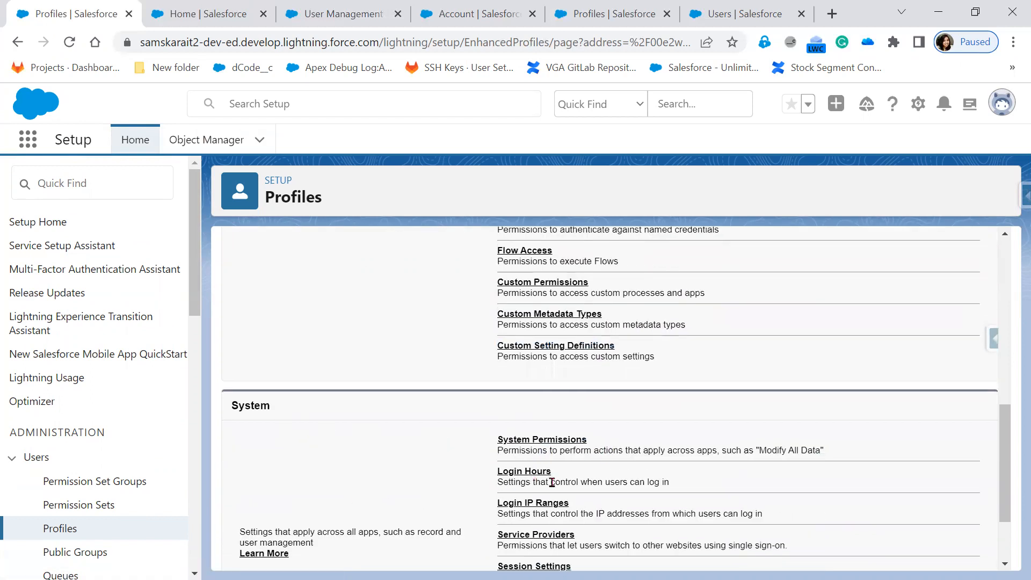
{"action": "scroll", "coordinate": [591, 512], "scroll_direction": "down", "scroll_amount": 1}
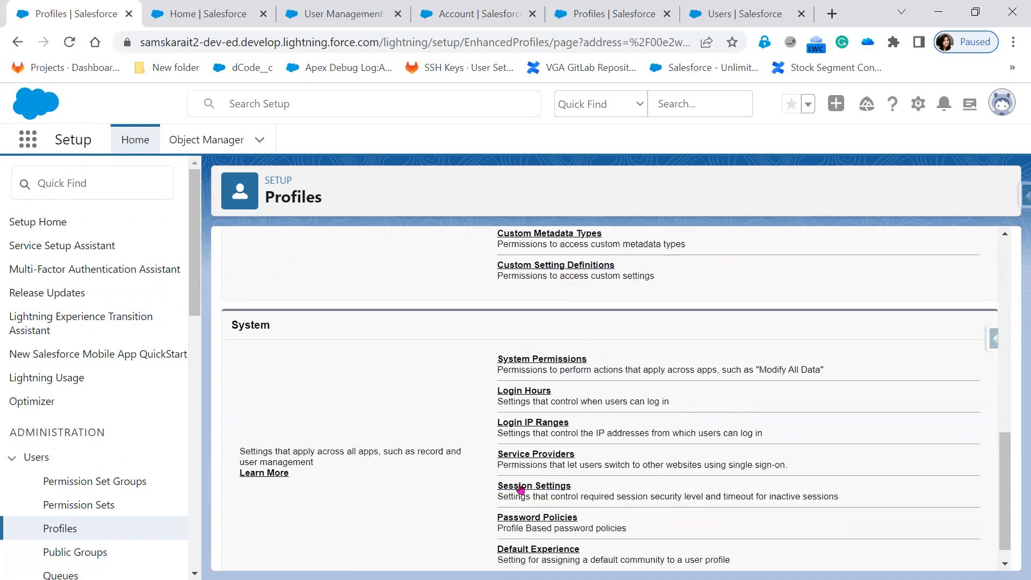
{"action": "scroll", "coordinate": [580, 493], "scroll_direction": "down", "scroll_amount": 1}
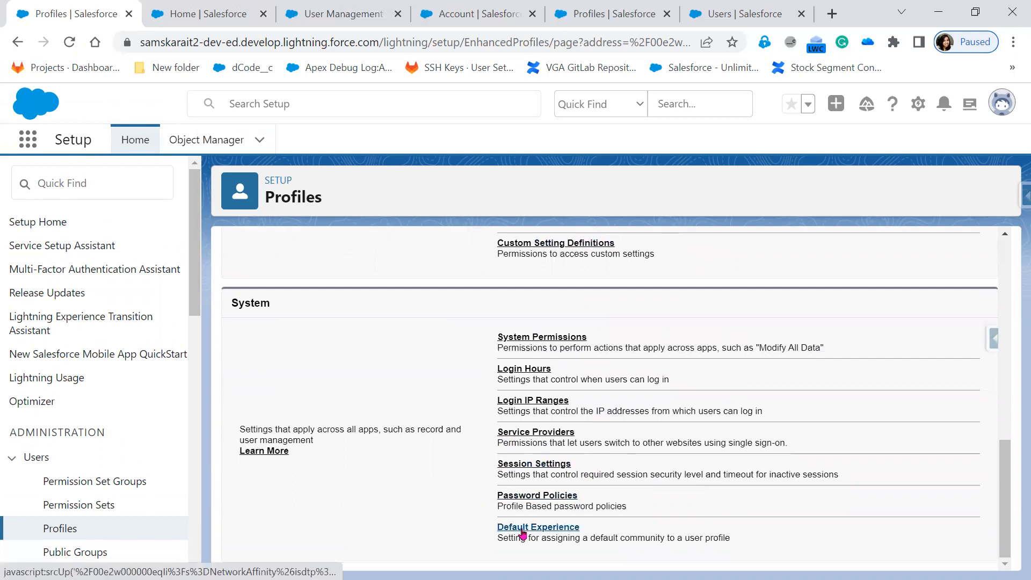
{"action": "scroll", "coordinate": [626, 534], "scroll_direction": "up", "scroll_amount": 1}
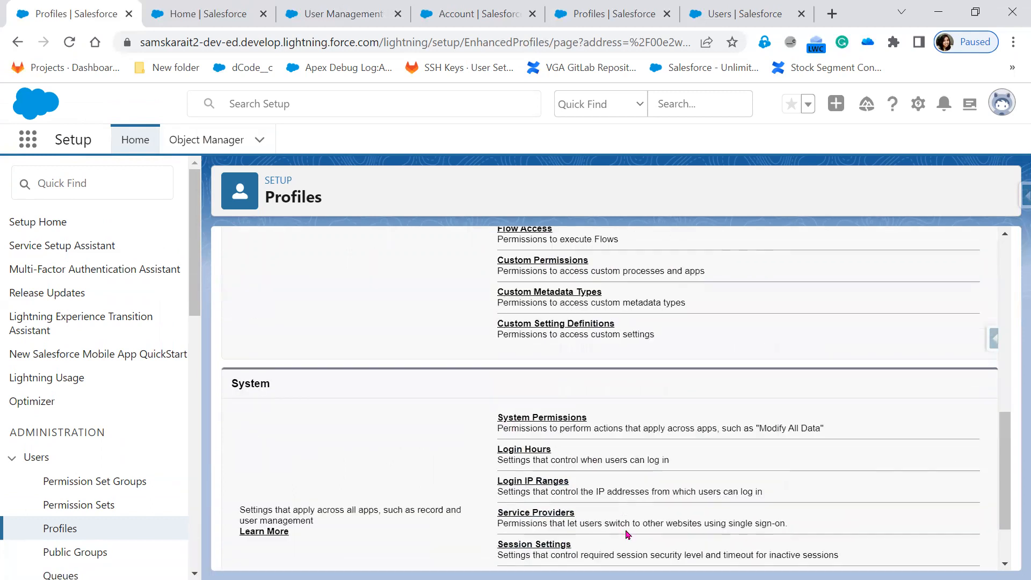
View the TATA Sales Admin Login Hours edit grid, all days None, and leave without saving.
{"action": "left_click", "coordinate": [524, 455]}
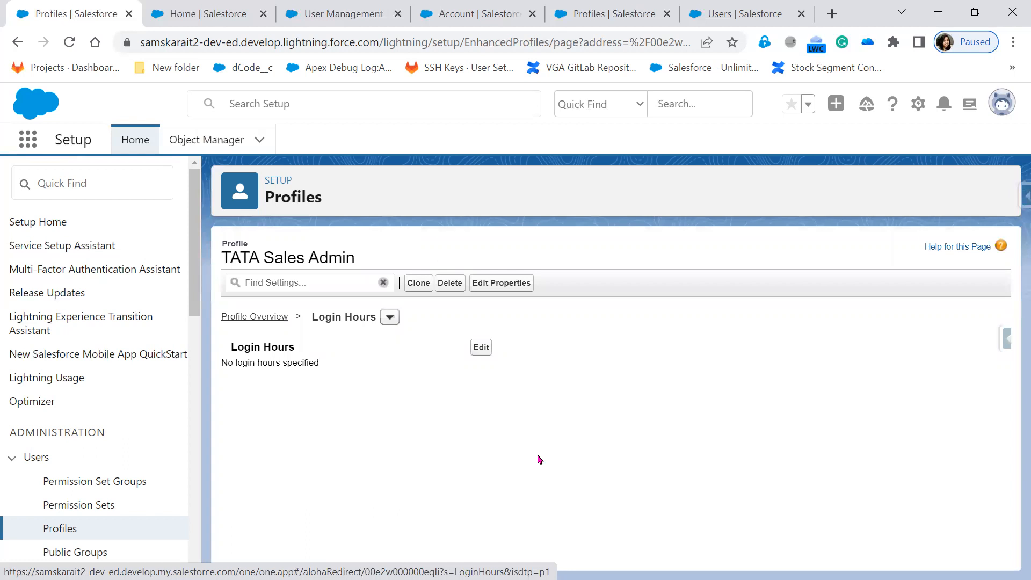
{"action": "left_click", "coordinate": [478, 348]}
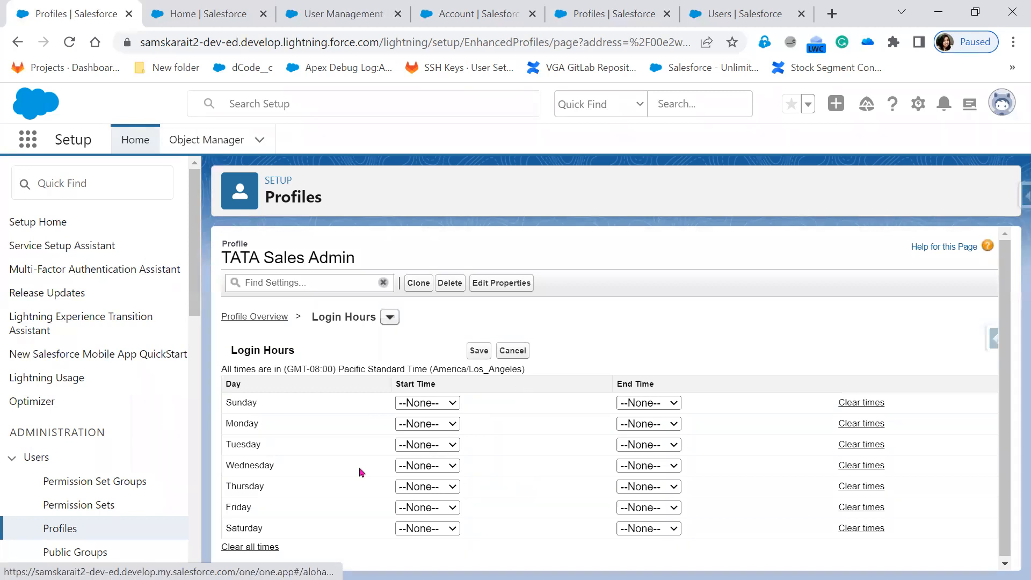
{"action": "left_click", "coordinate": [16, 52]}
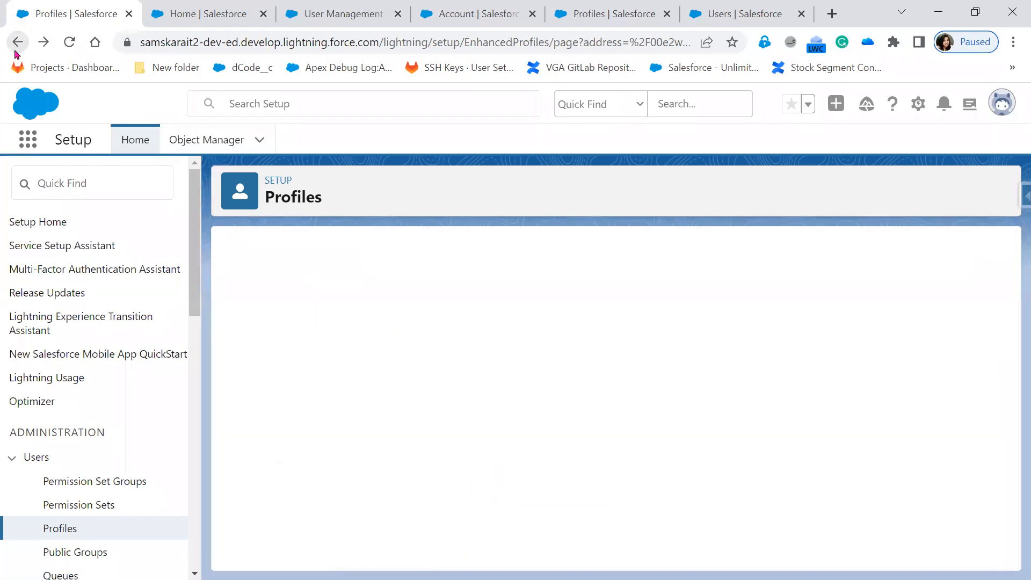
Go back to the profile overview, glance at User Management Settings, then return to the profile.
{"action": "left_click", "coordinate": [16, 43]}
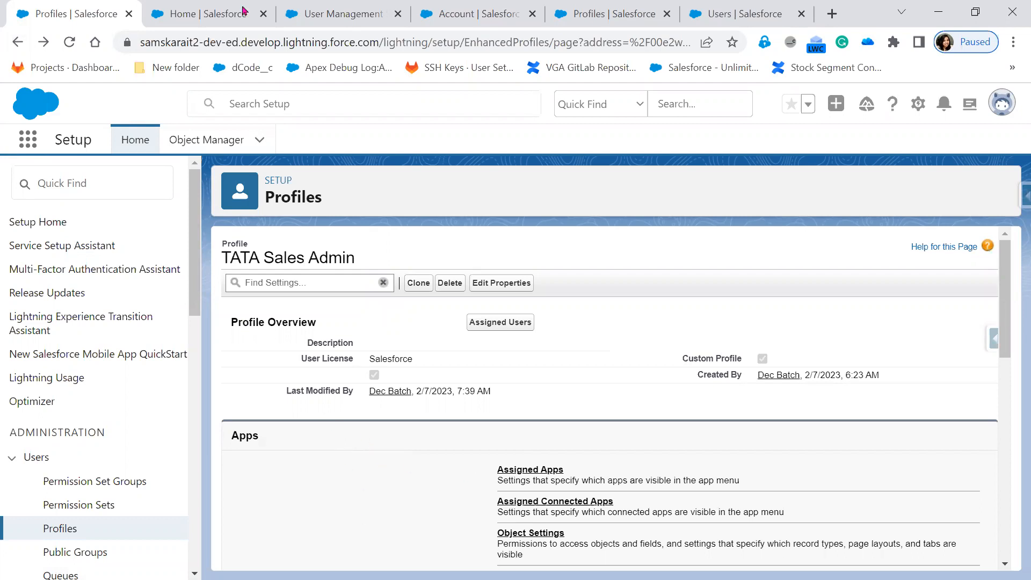
{"action": "left_click", "coordinate": [358, 20]}
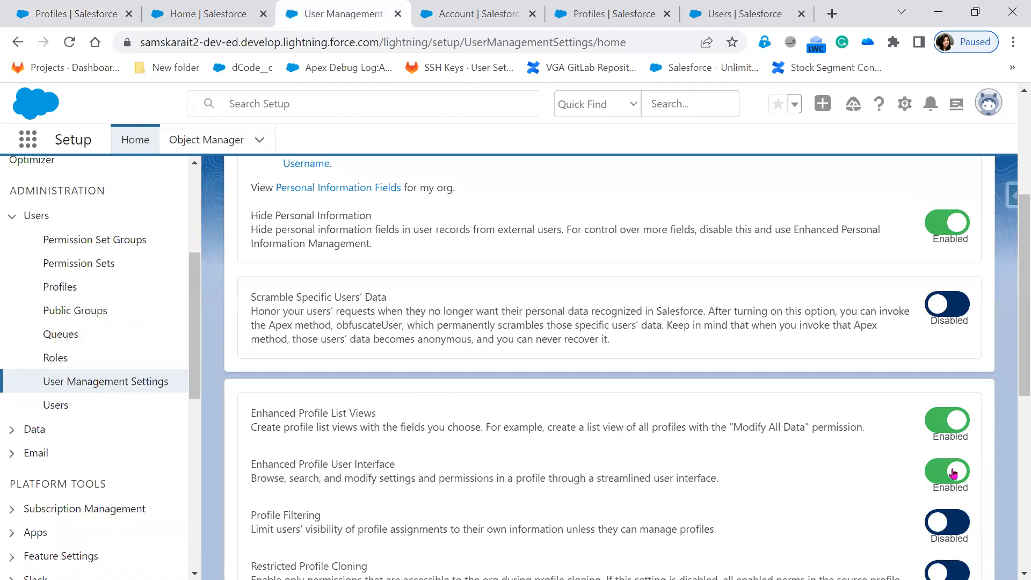
{"action": "left_click", "coordinate": [65, 20]}
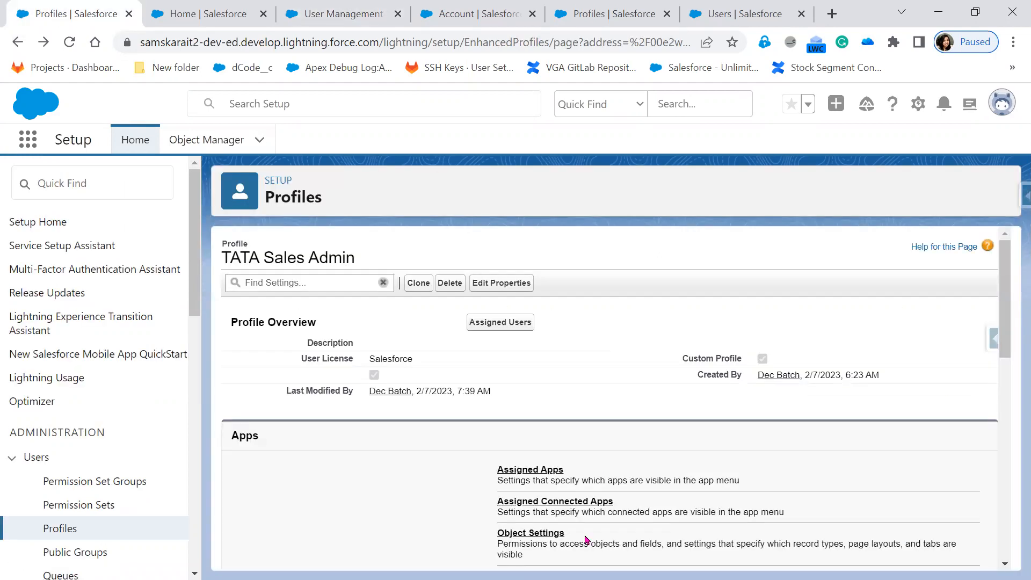
Scroll through the TATA Sales Admin profile's Apps and System settings links.
{"action": "scroll", "coordinate": [585, 540], "scroll_direction": "down", "scroll_amount": 1}
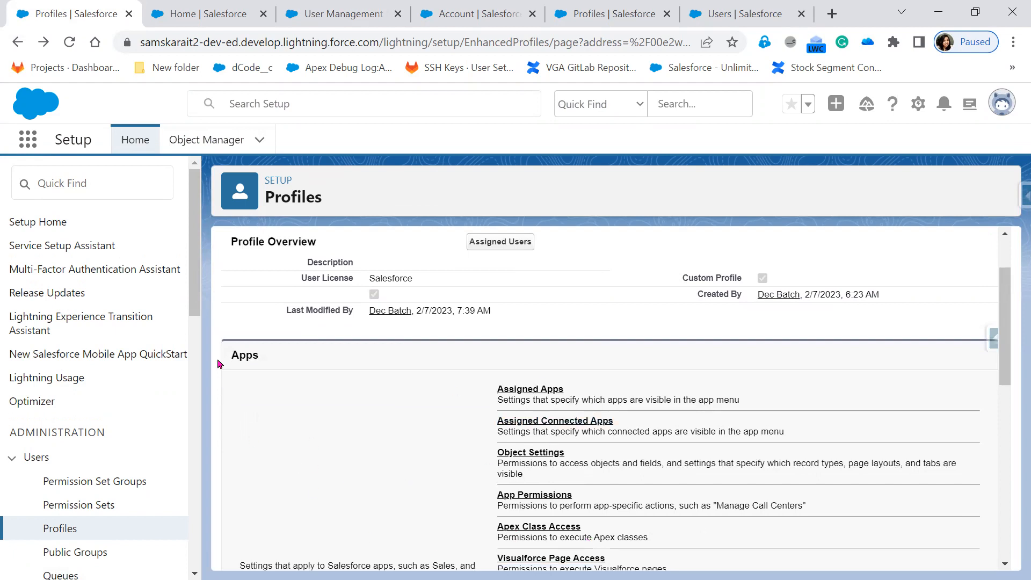
{"action": "scroll", "coordinate": [581, 536], "scroll_direction": "down", "scroll_amount": 1}
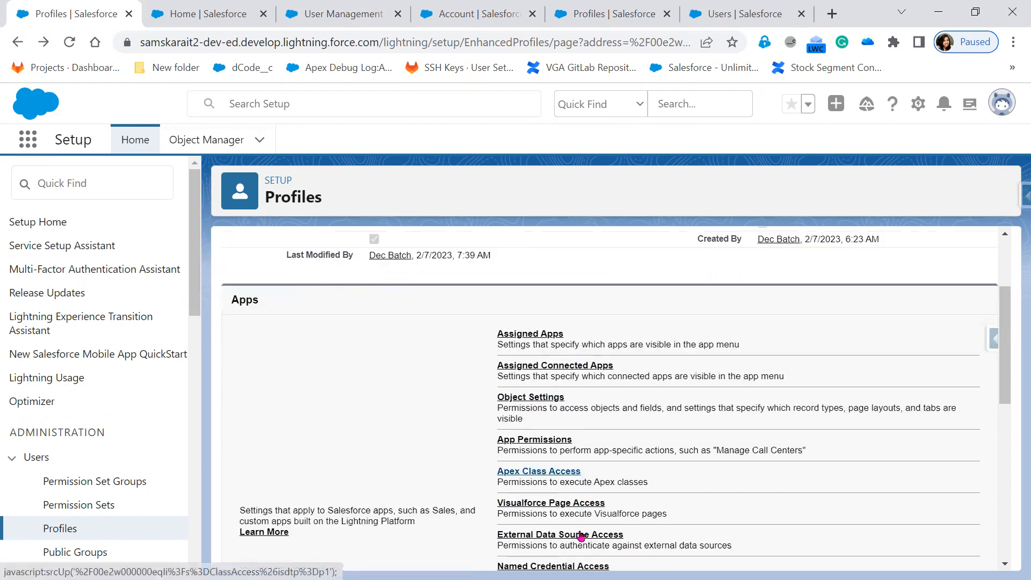
{"action": "scroll", "coordinate": [581, 536], "scroll_direction": "down", "scroll_amount": 5}
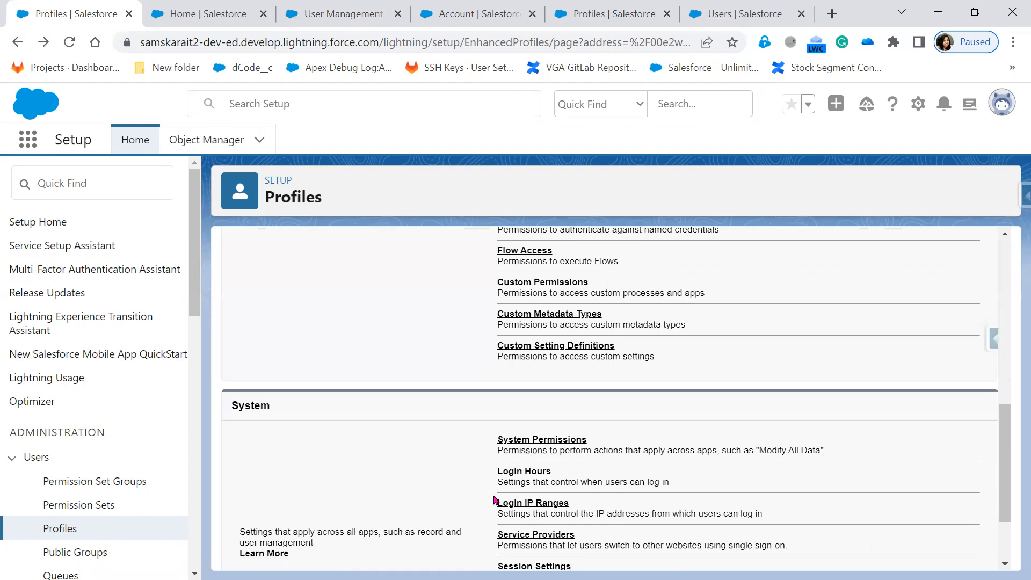
{"action": "scroll", "coordinate": [484, 473], "scroll_direction": "up", "scroll_amount": 8}
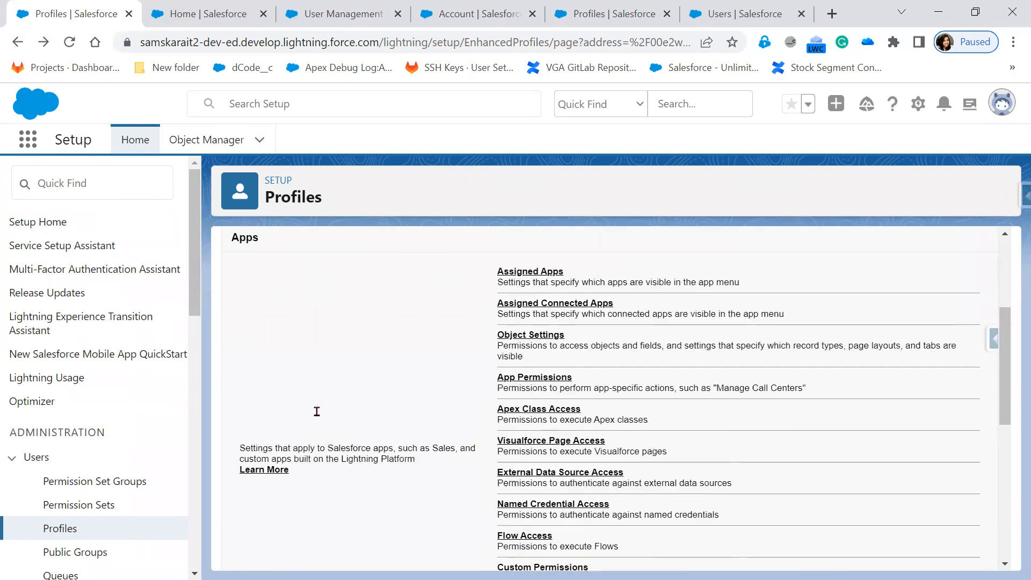
{"action": "scroll", "coordinate": [595, 533], "scroll_direction": "down", "scroll_amount": 3}
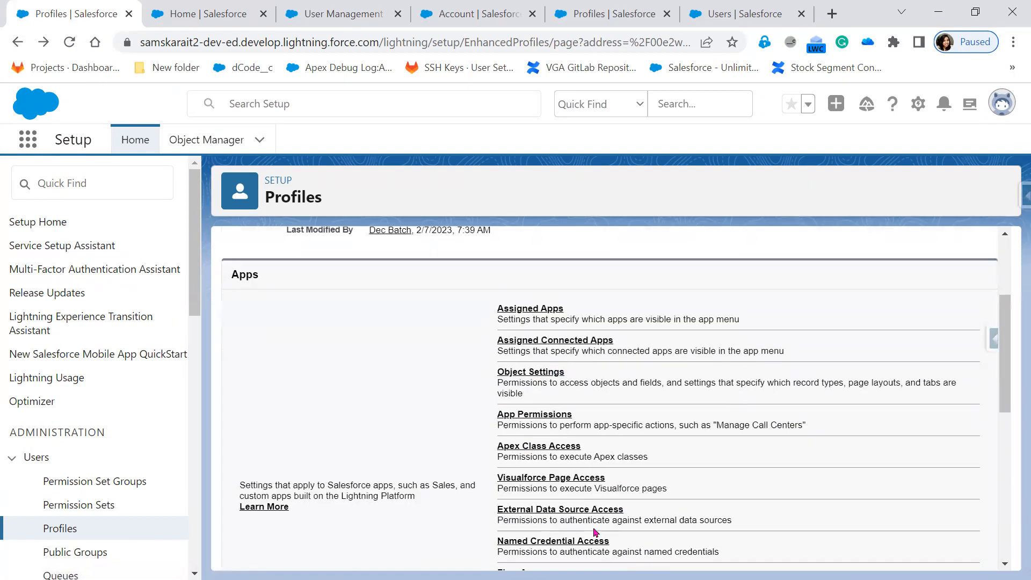
{"action": "scroll", "coordinate": [595, 532], "scroll_direction": "down", "scroll_amount": 5}
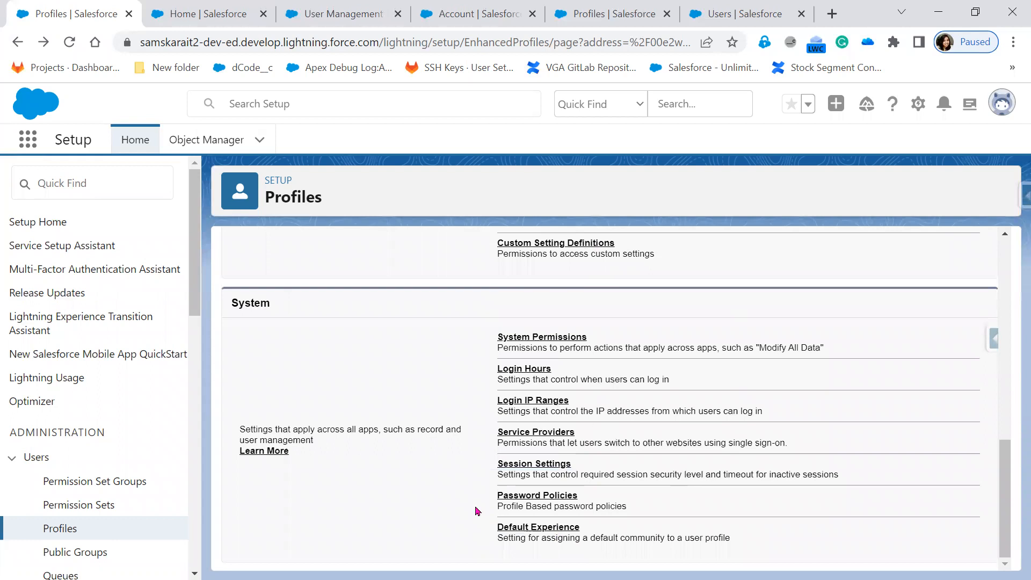
{"action": "scroll", "coordinate": [475, 510], "scroll_direction": "up", "scroll_amount": 4}
Disable Enhanced Profile User Interface and reload TATA Sales Admin to see the classic Profile Edit page.
{"action": "left_click", "coordinate": [343, 14]}
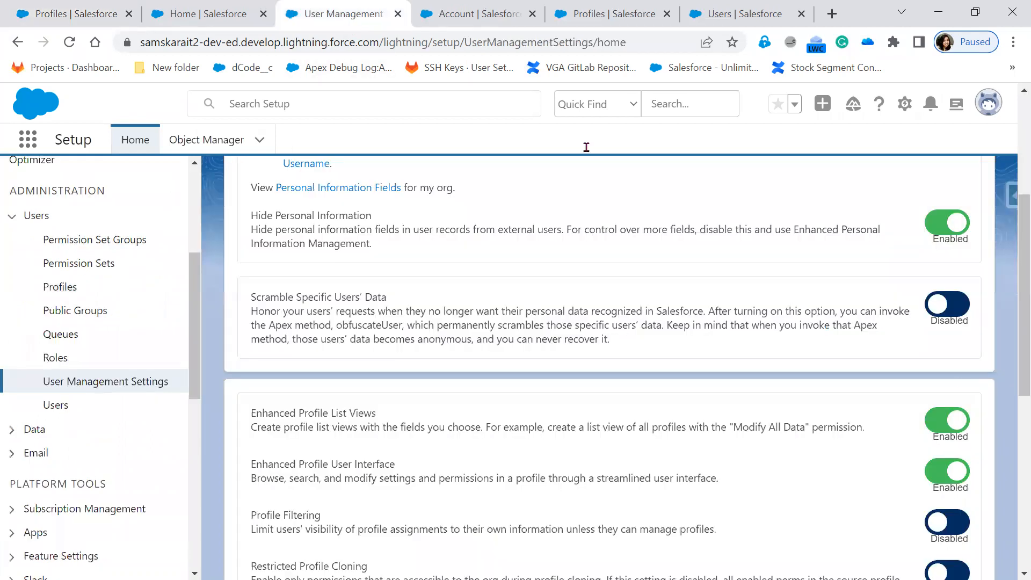
{"action": "left_click", "coordinate": [947, 471]}
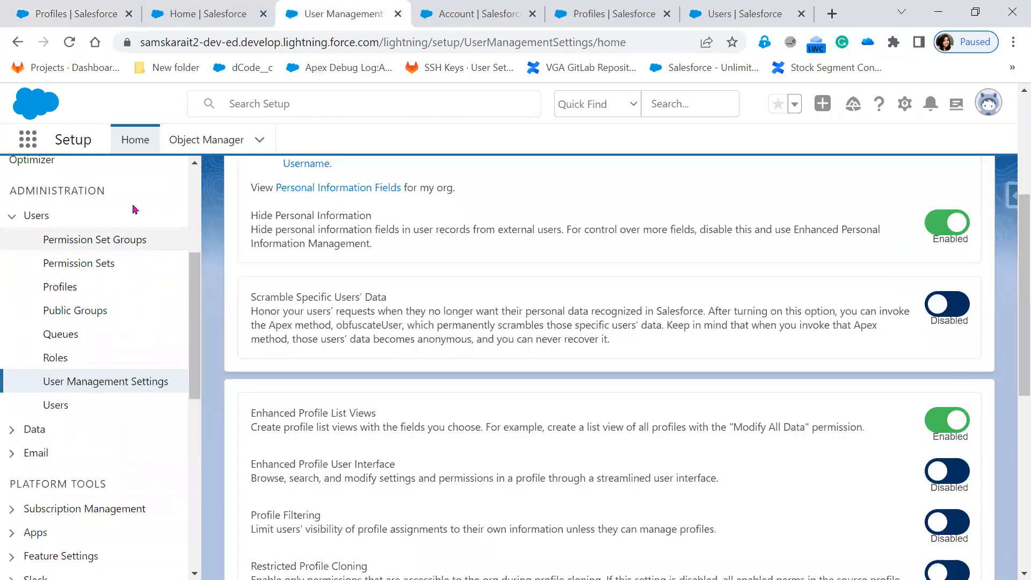
{"action": "left_click", "coordinate": [75, 13]}
{"action": "left_click", "coordinate": [69, 43]}
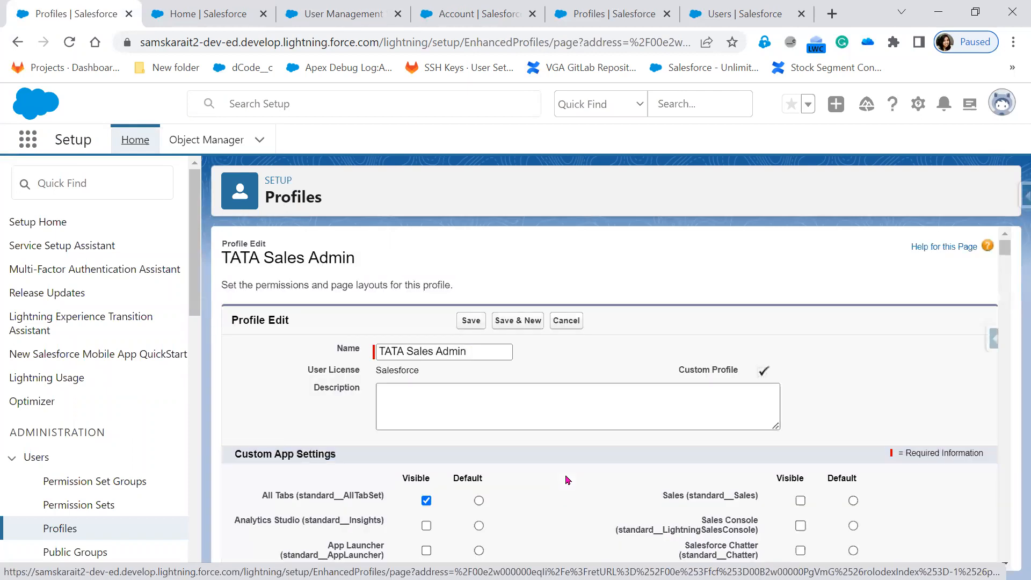
Cancel the Profile Edit and open TATA Sales Admin from the Profiles list.
{"action": "scroll", "coordinate": [539, 495], "scroll_direction": "down", "scroll_amount": 1}
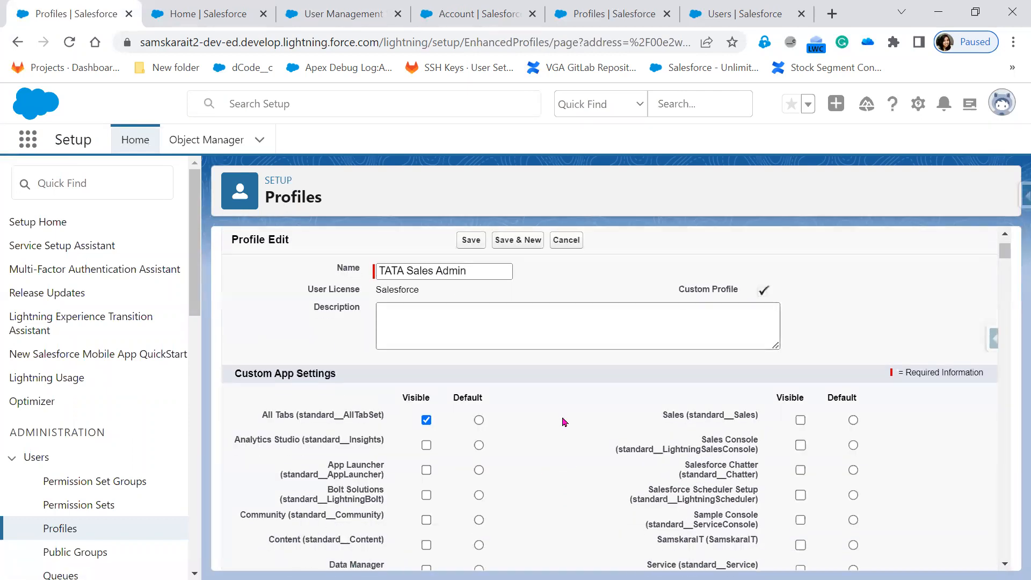
{"action": "left_click", "coordinate": [568, 249]}
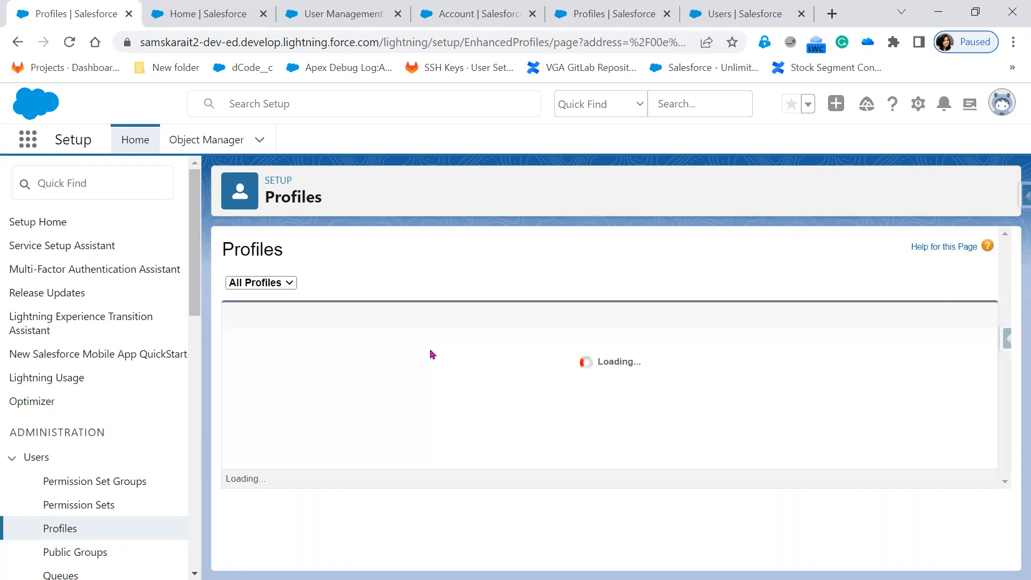
{"action": "left_click", "coordinate": [319, 360]}
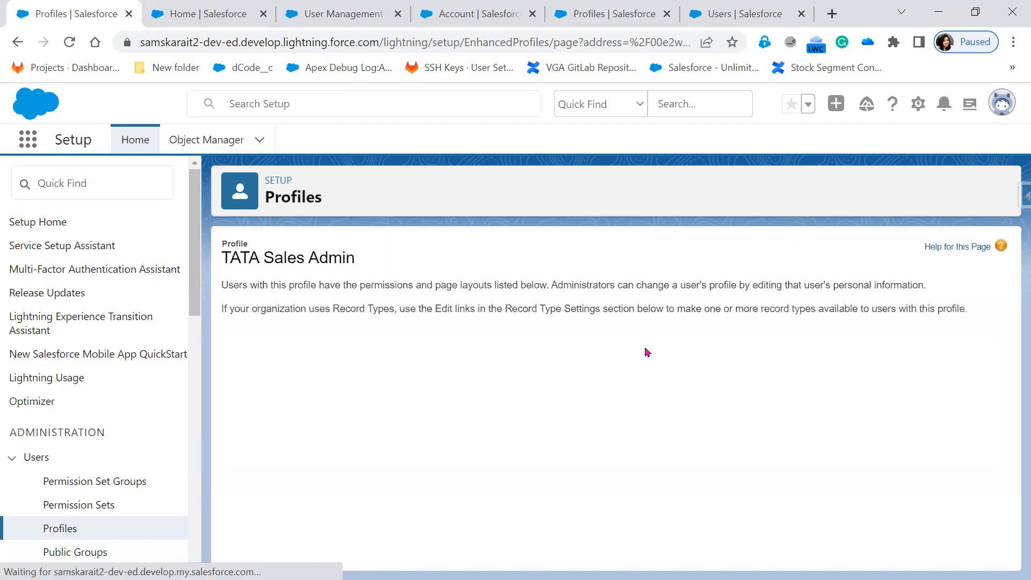
Scroll through the classic profile's Page Layouts, Tab Settings and Record Type Settings.
{"action": "scroll", "coordinate": [424, 508], "scroll_direction": "down", "scroll_amount": 20}
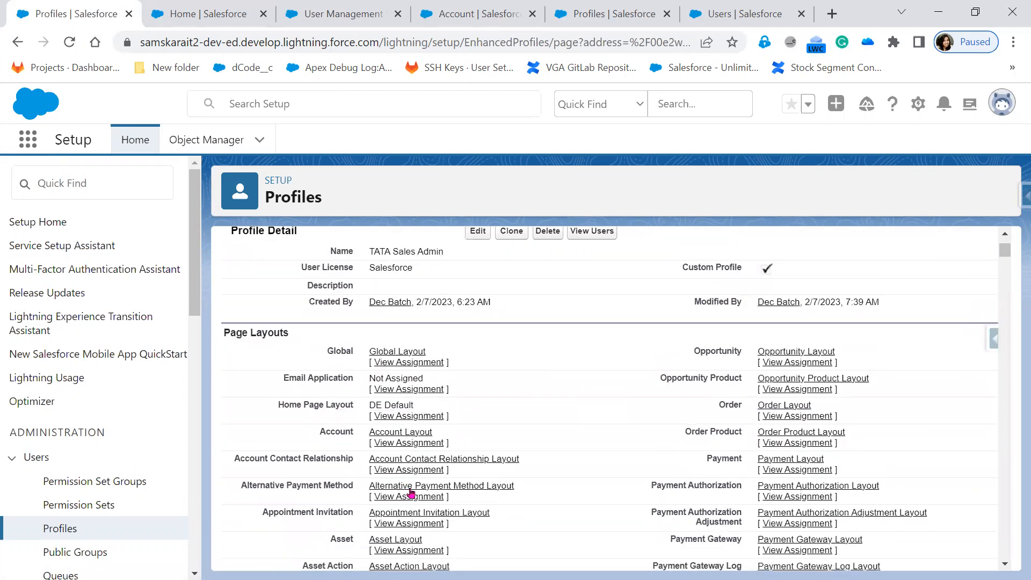
{"action": "scroll", "coordinate": [444, 487], "scroll_direction": "down", "scroll_amount": 15}
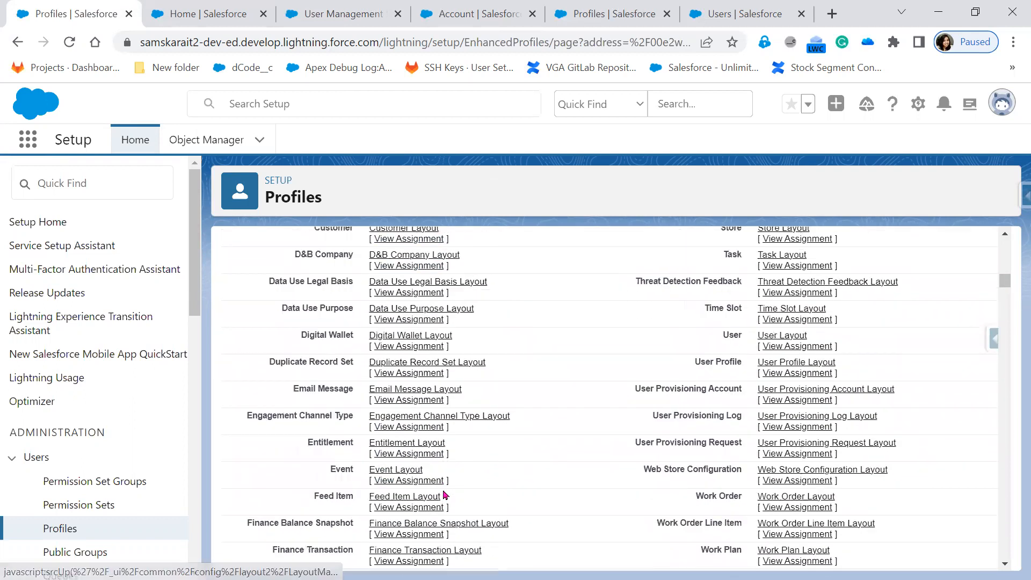
{"action": "scroll", "coordinate": [442, 508], "scroll_direction": "down", "scroll_amount": 20}
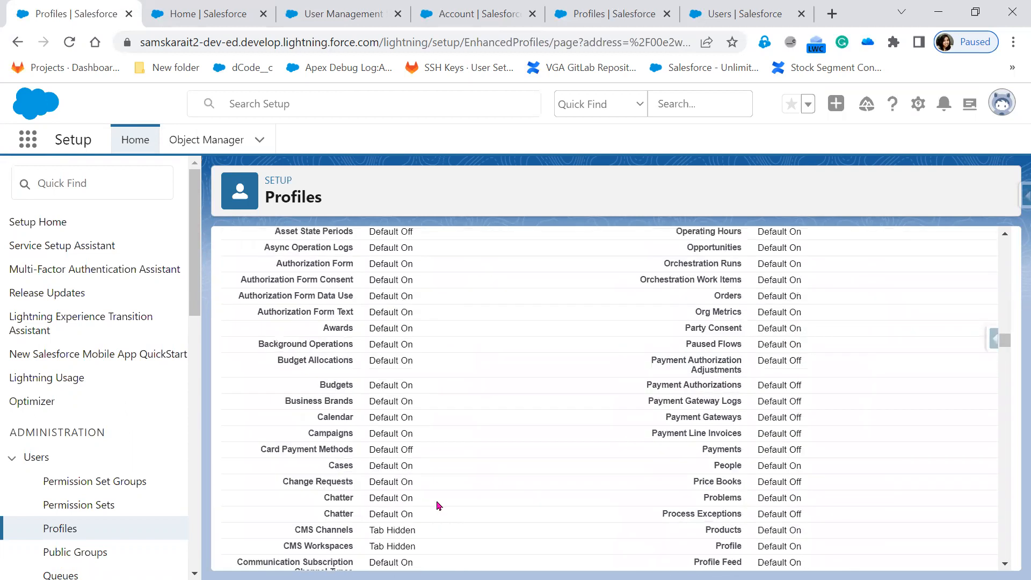
{"action": "scroll", "coordinate": [438, 511], "scroll_direction": "down", "scroll_amount": 15}
{"action": "scroll", "coordinate": [438, 504], "scroll_direction": "down", "scroll_amount": 6}
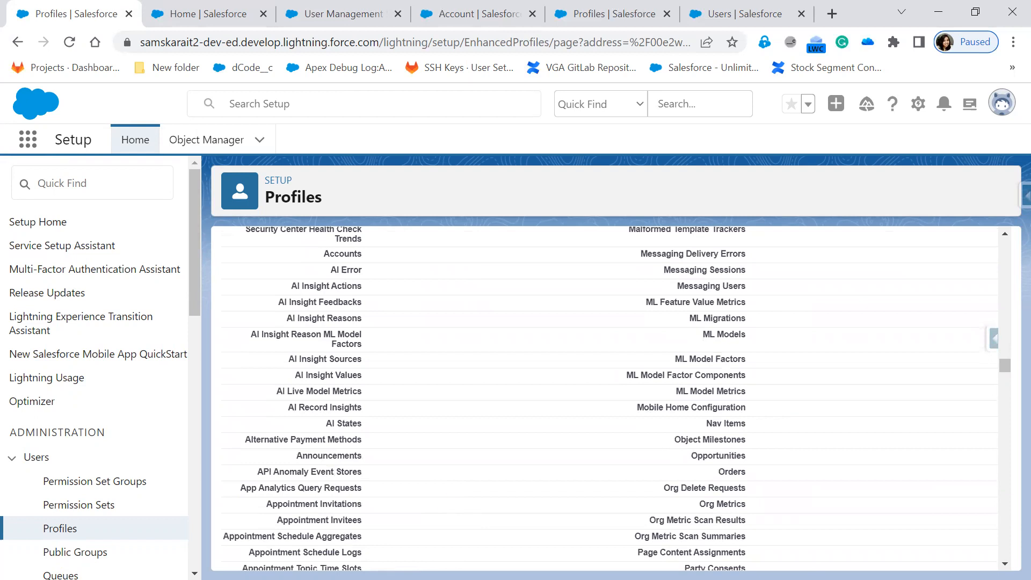
Advance the slide show to slide 18, 'Difference between User and profile', revealing every Profile and User box.
{"action": "key", "text": "alt+Tab"}
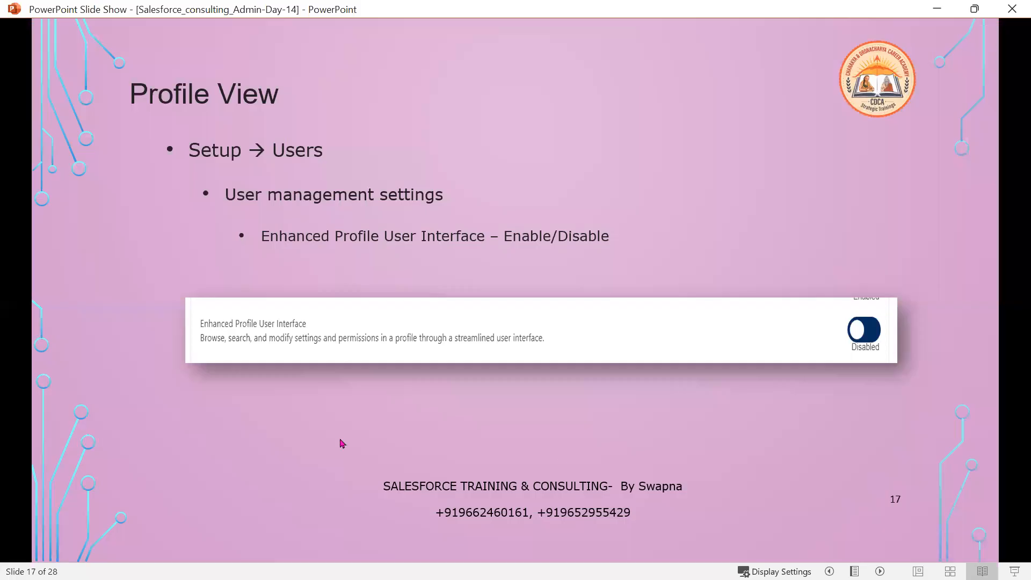
{"action": "key", "text": "Right"}
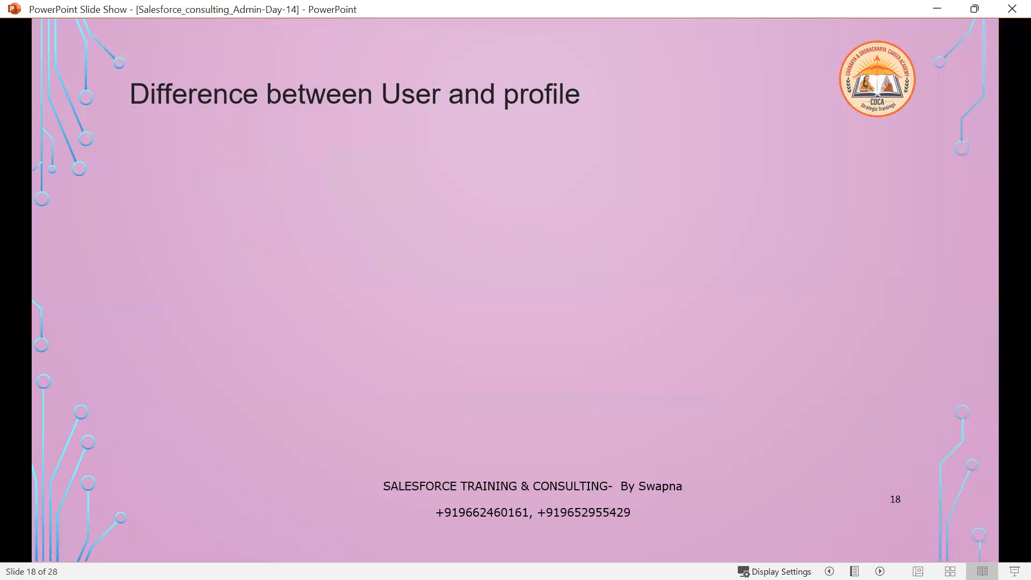
{"action": "key", "text": "Right"}
{"action": "key", "text": "Right"}
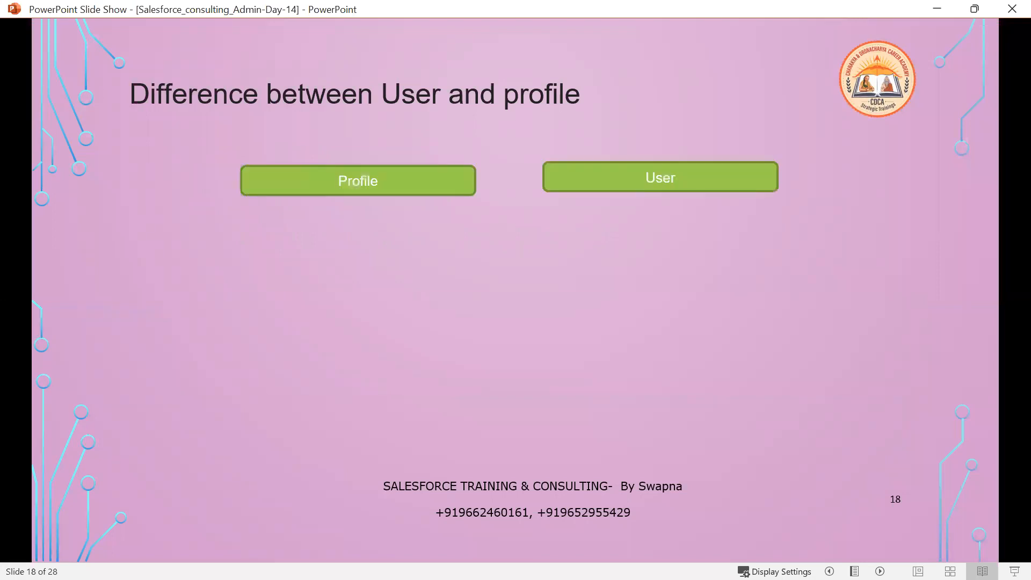
{"action": "key", "text": "Right"}
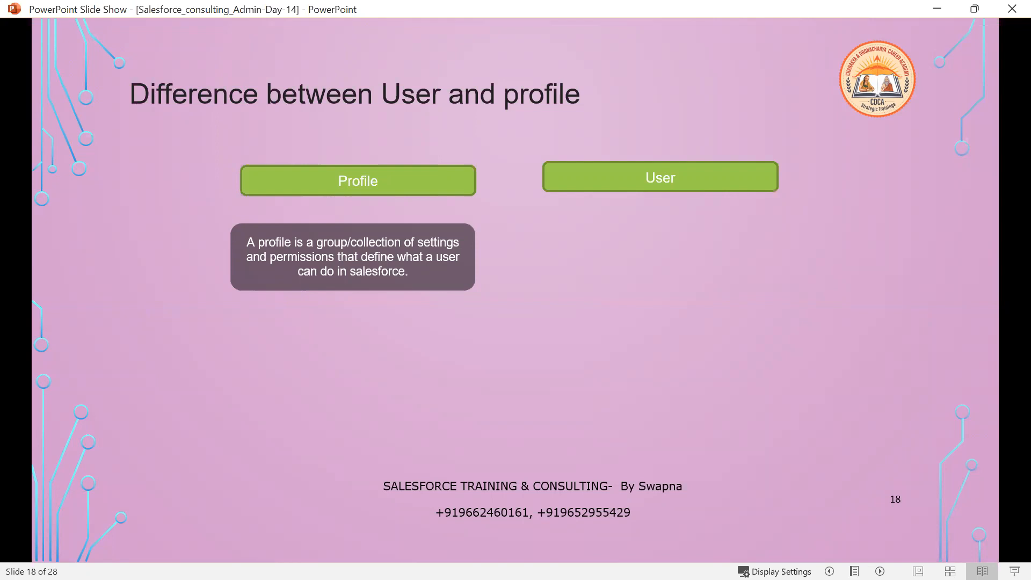
{"action": "left_click", "coordinate": [766, 282]}
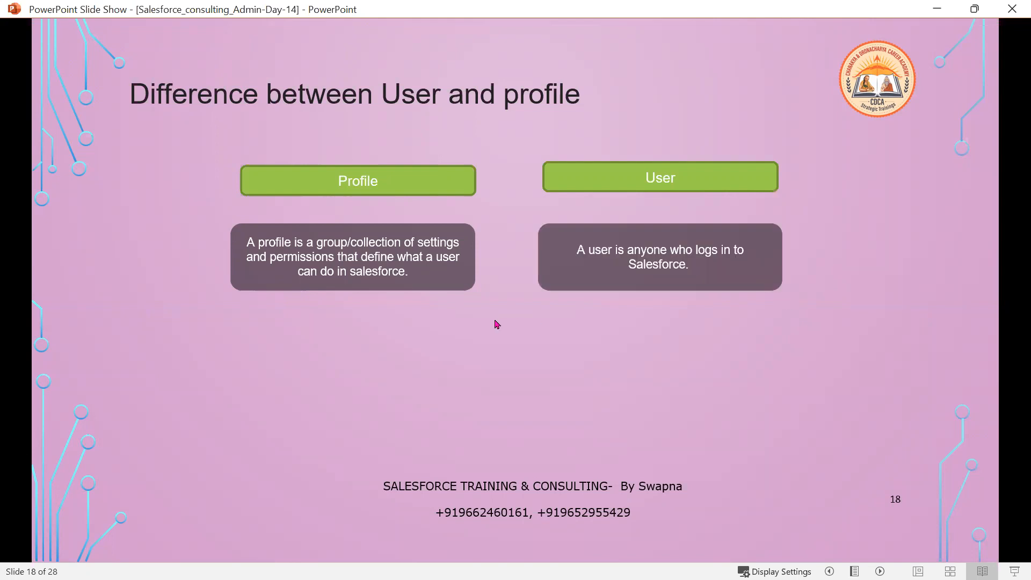
{"action": "left_click", "coordinate": [321, 310]}
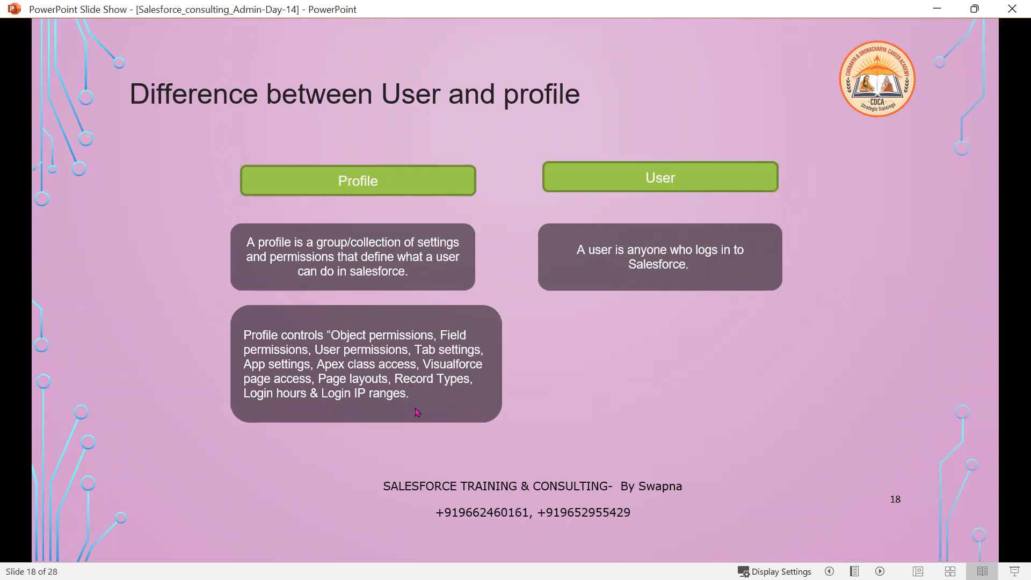
{"action": "left_click", "coordinate": [703, 379]}
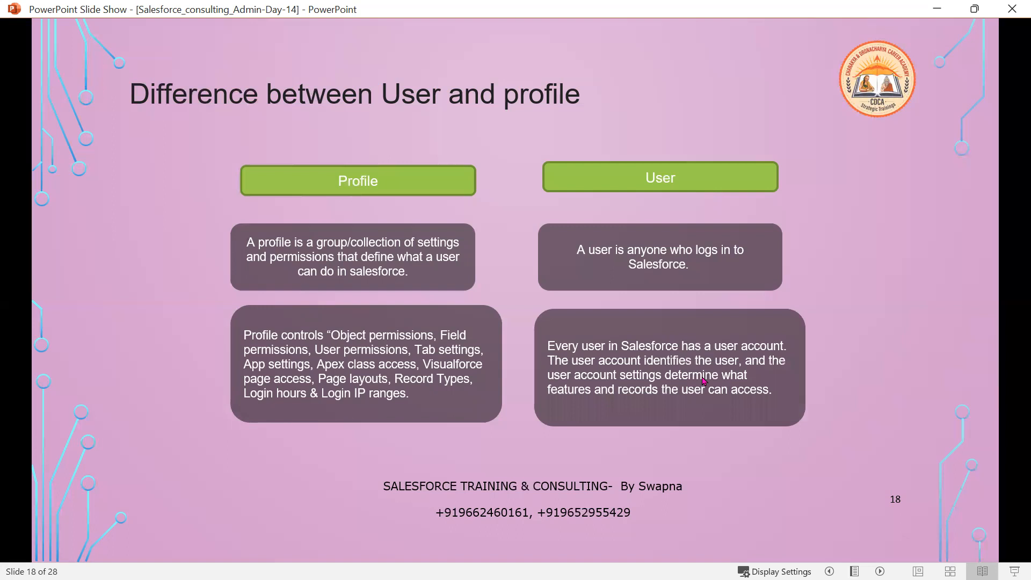
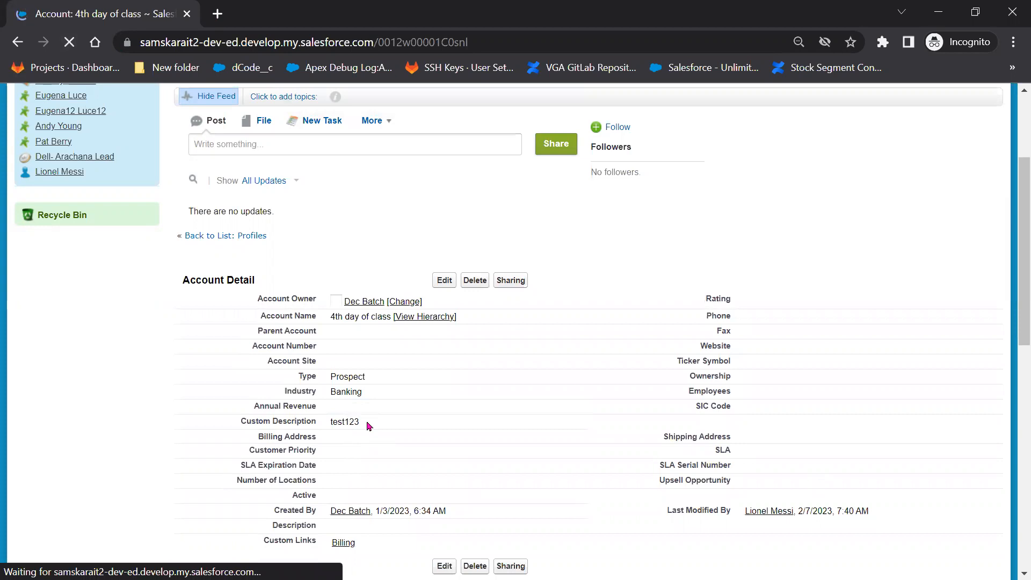
Show slide 19 comparing User, Profile and License, then return to Salesforce Profiles.
{"action": "left_click", "coordinate": [937, 12]}
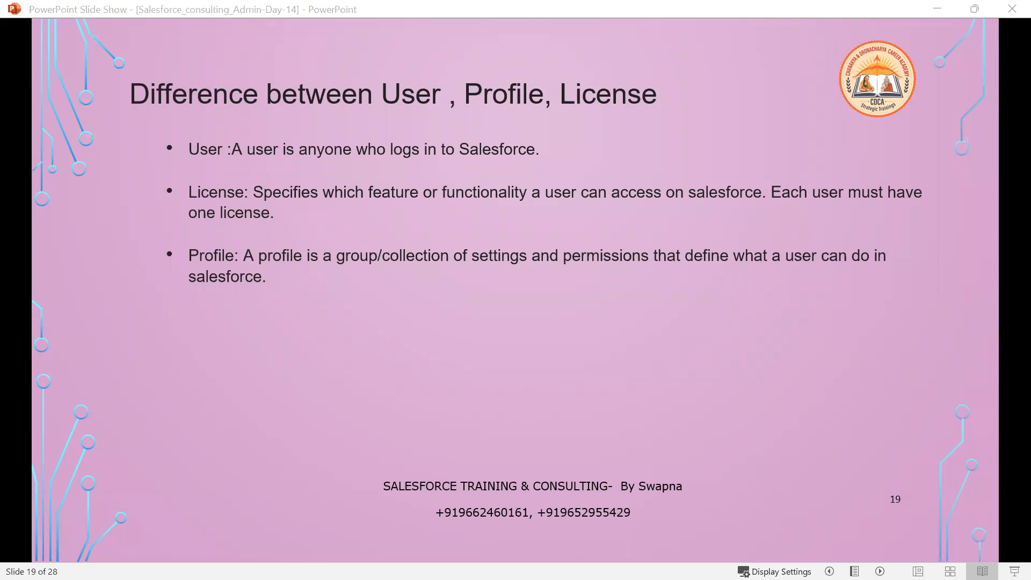
{"action": "key", "text": "alt+Tab"}
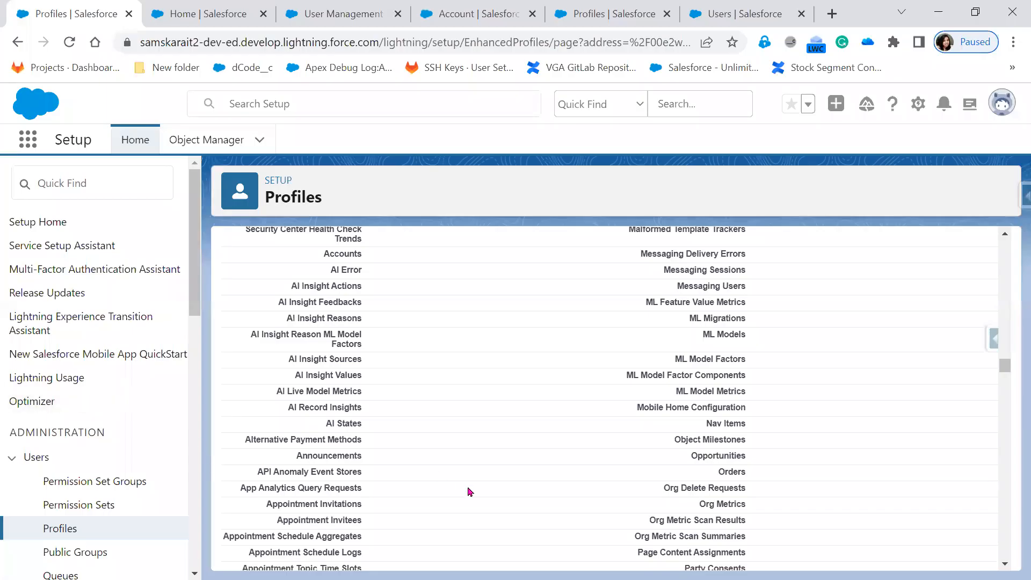
{"action": "scroll", "coordinate": [470, 491], "scroll_direction": "up", "scroll_amount": 4}
{"action": "scroll", "coordinate": [470, 492], "scroll_direction": "up", "scroll_amount": 15}
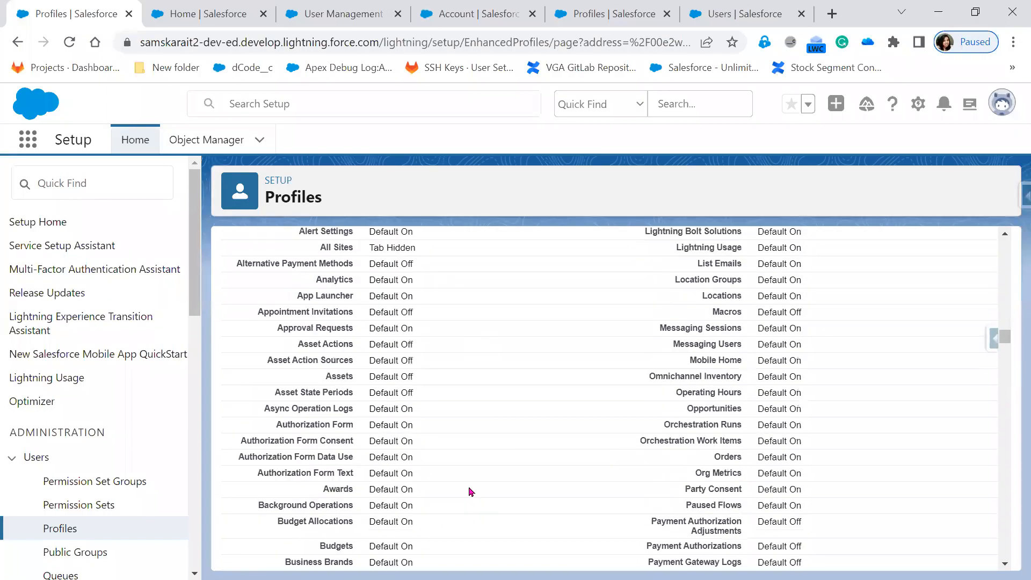
{"action": "scroll", "coordinate": [470, 491], "scroll_direction": "up", "scroll_amount": 10}
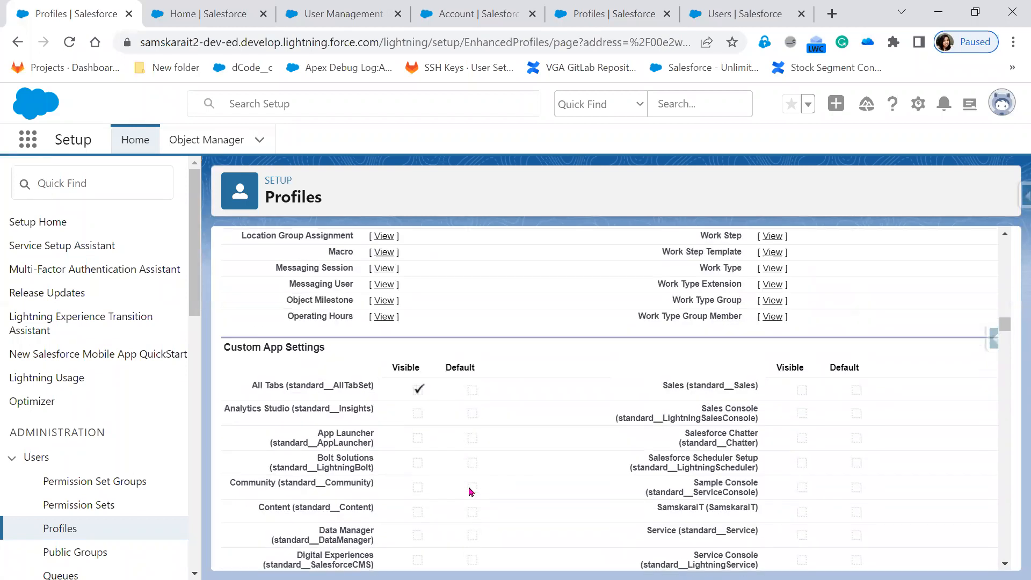
{"action": "scroll", "coordinate": [470, 491], "scroll_direction": "up", "scroll_amount": 10}
{"action": "scroll", "coordinate": [470, 492], "scroll_direction": "up", "scroll_amount": 15}
{"action": "scroll", "coordinate": [470, 492], "scroll_direction": "up", "scroll_amount": 15}
{"action": "scroll", "coordinate": [470, 492], "scroll_direction": "up", "scroll_amount": 10}
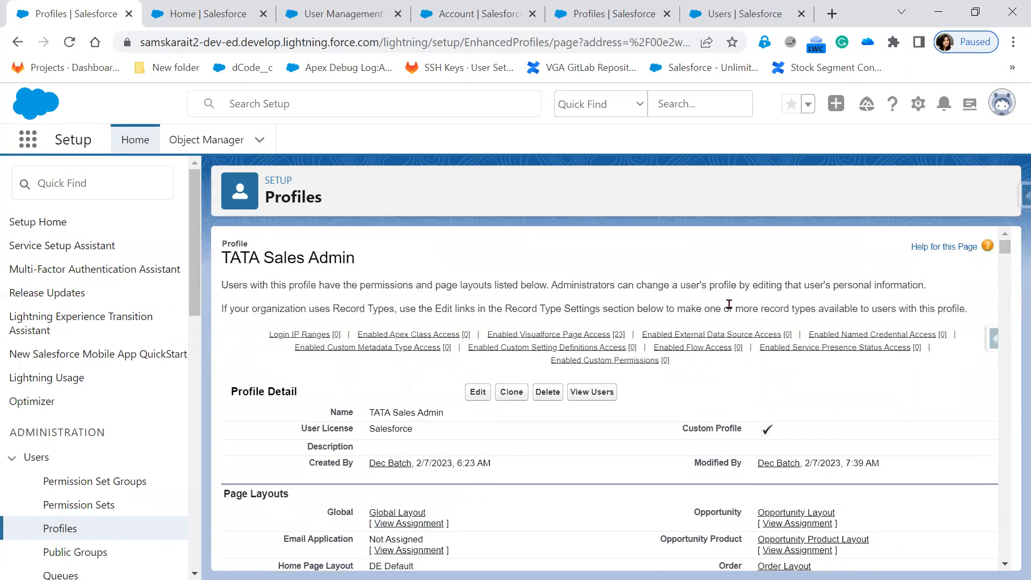
Highlight the TATA Sales Admin profile name and view its users, finding none assigned.
{"action": "mouse_move", "coordinate": [732, 347]}
{"action": "left_click_drag", "start_coordinate": [380, 258], "coordinate": [217, 253]}
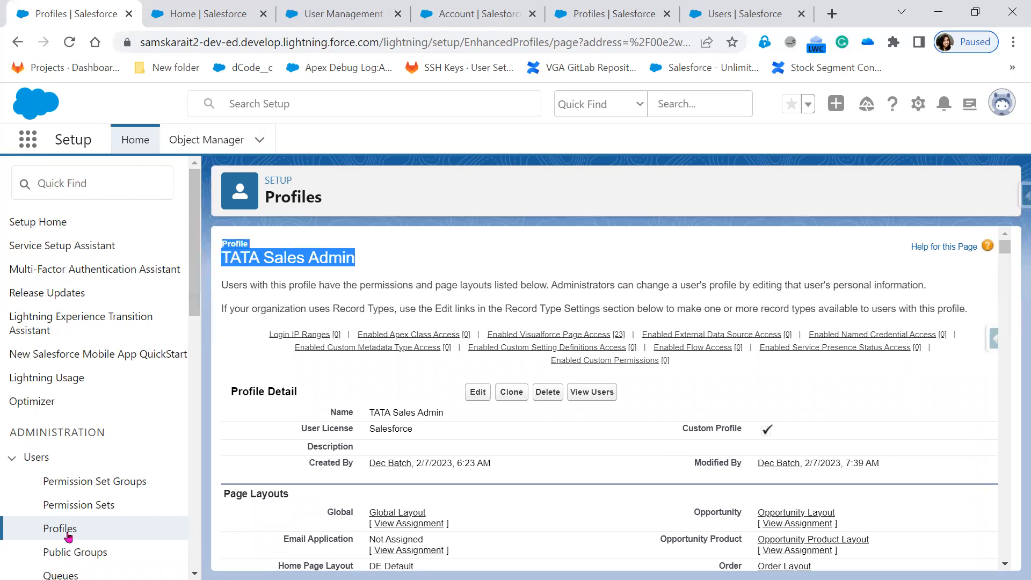
{"action": "scroll", "coordinate": [65, 537], "scroll_direction": "down", "scroll_amount": 1}
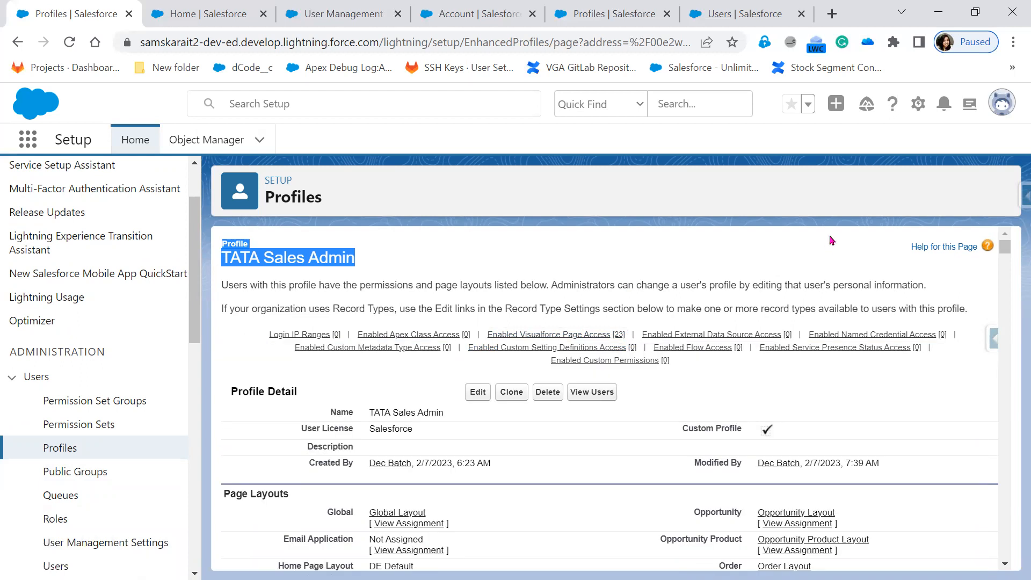
{"action": "left_click", "coordinate": [600, 394]}
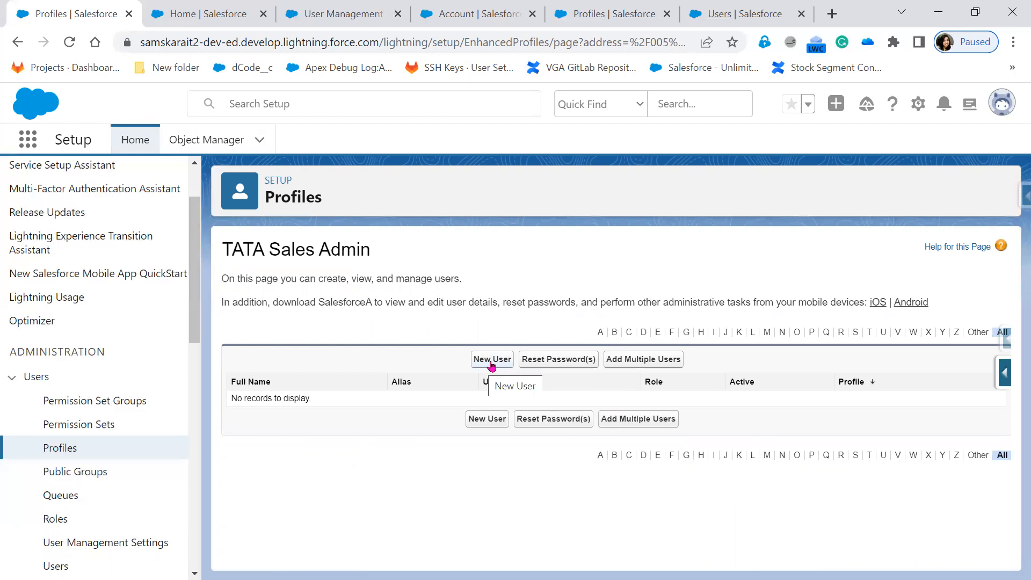
{"action": "left_click", "coordinate": [645, 363]}
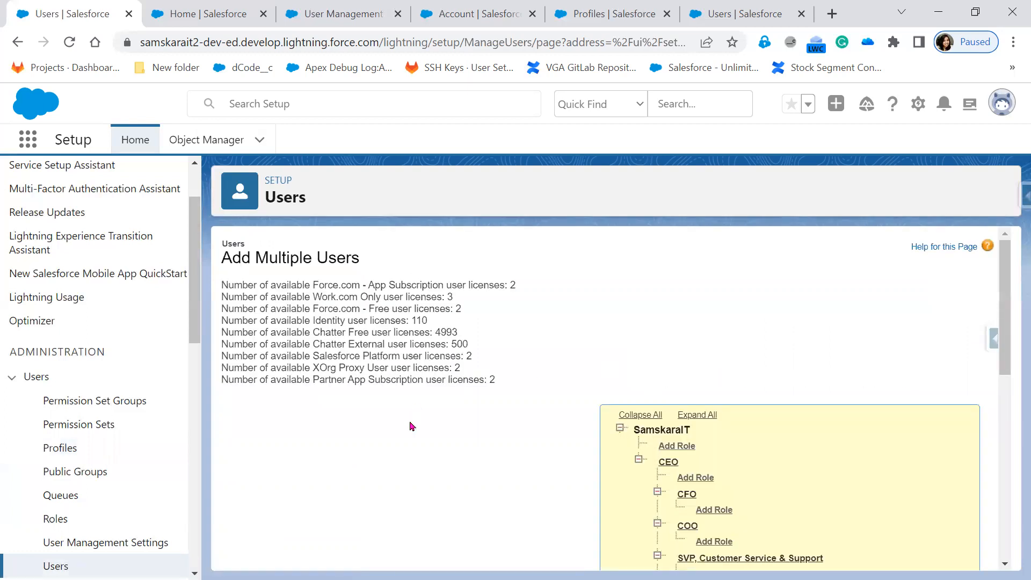
{"action": "scroll", "coordinate": [410, 426], "scroll_direction": "down", "scroll_amount": 6}
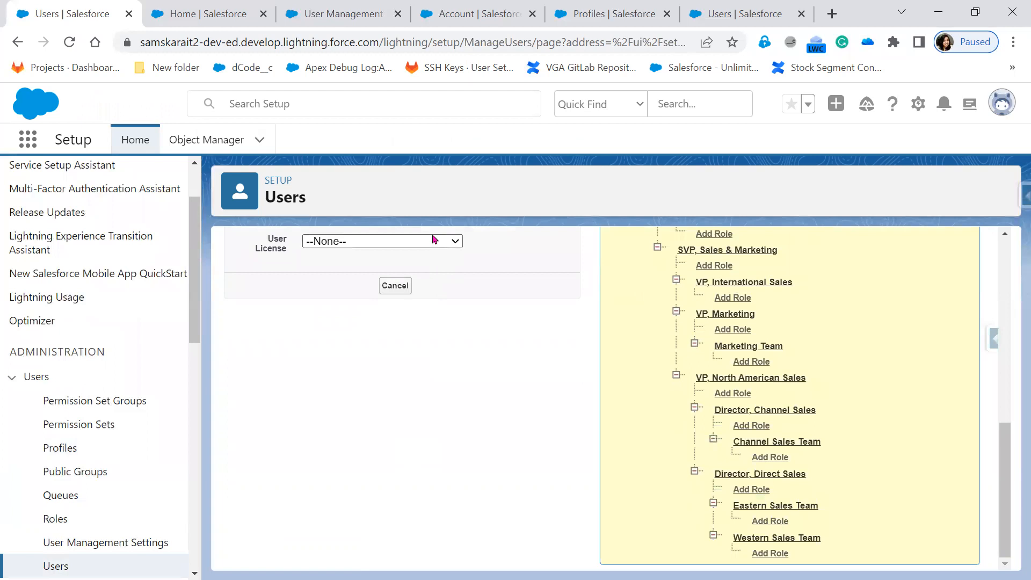
{"action": "left_click", "coordinate": [435, 239]}
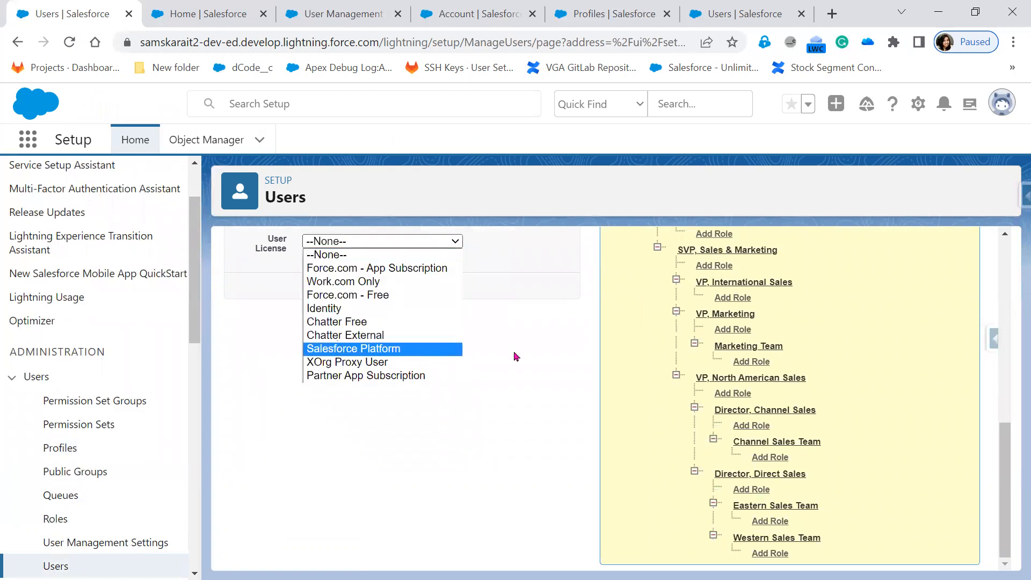
{"action": "left_click", "coordinate": [559, 354]}
{"action": "scroll", "coordinate": [556, 357], "scroll_direction": "up", "scroll_amount": 6}
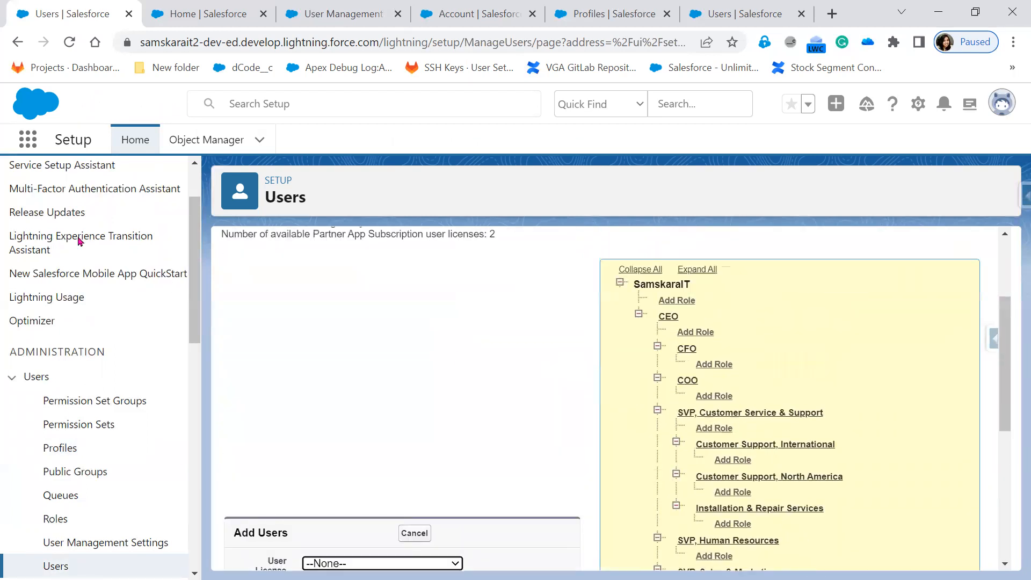
{"action": "left_click", "coordinate": [17, 43]}
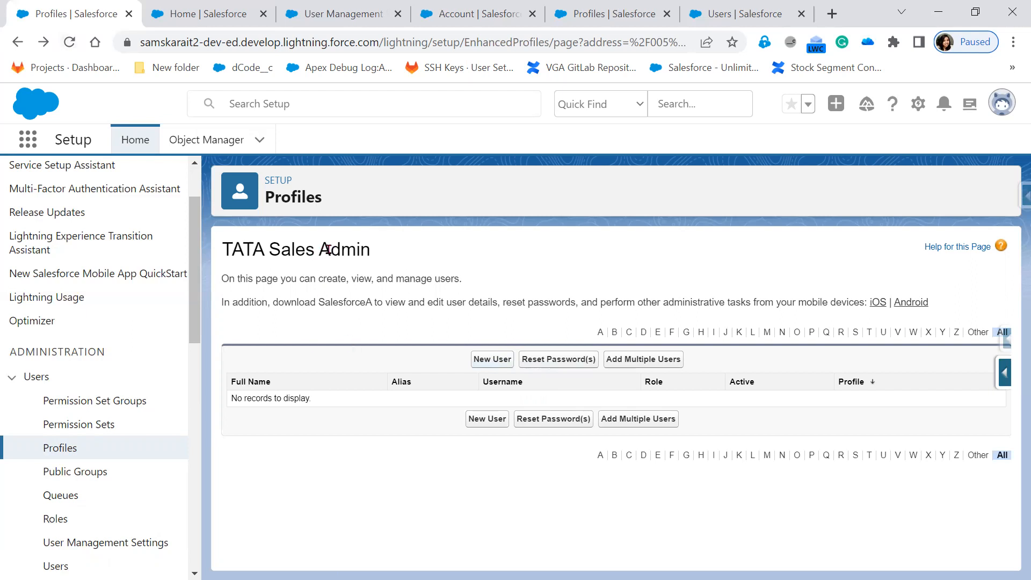
Confirm TATA Sales Team has one assigned user, then show the All Users list.
{"action": "left_click", "coordinate": [63, 451]}
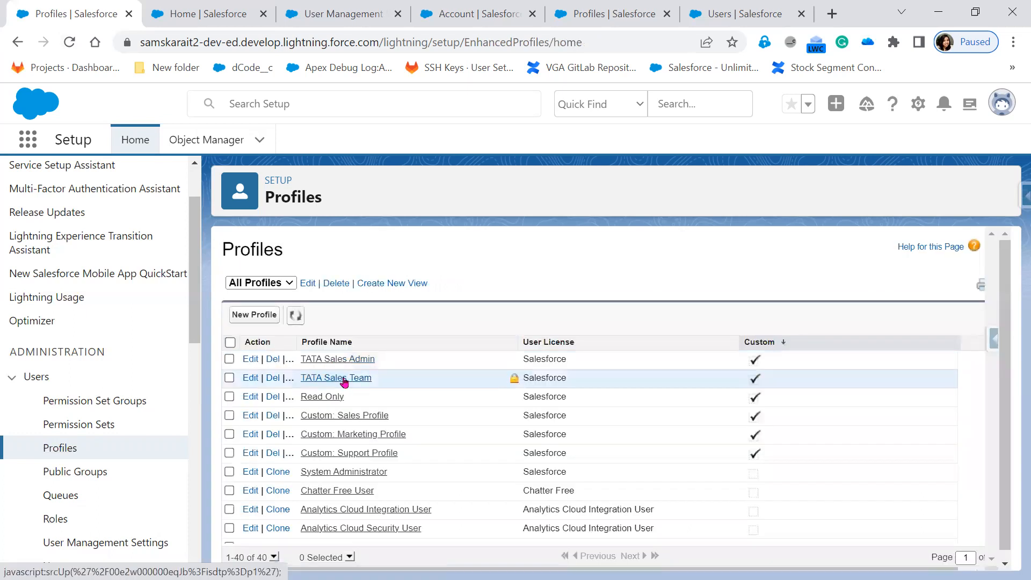
{"action": "left_click", "coordinate": [343, 379]}
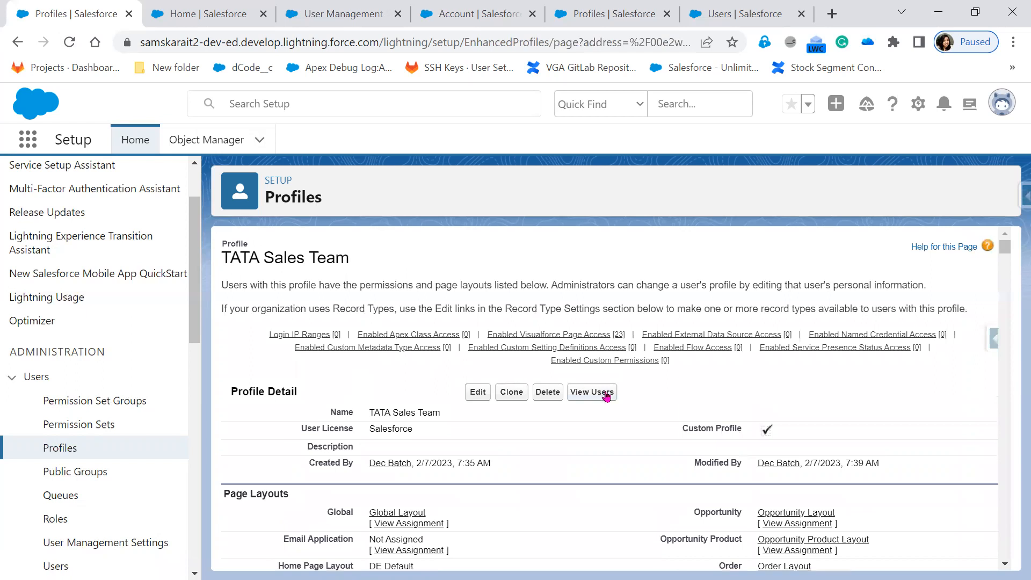
{"action": "left_click", "coordinate": [606, 395]}
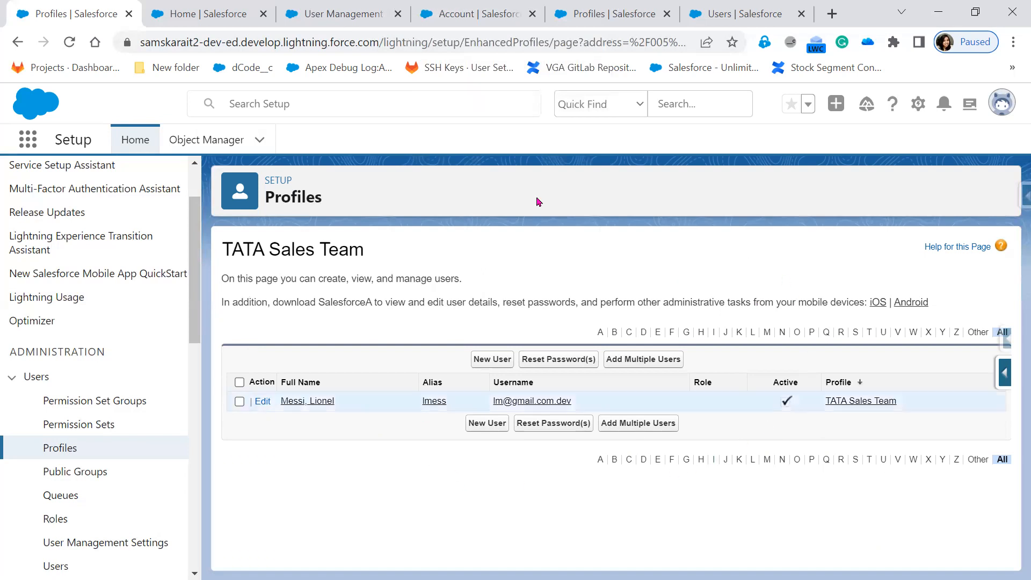
{"action": "left_click", "coordinate": [712, 10]}
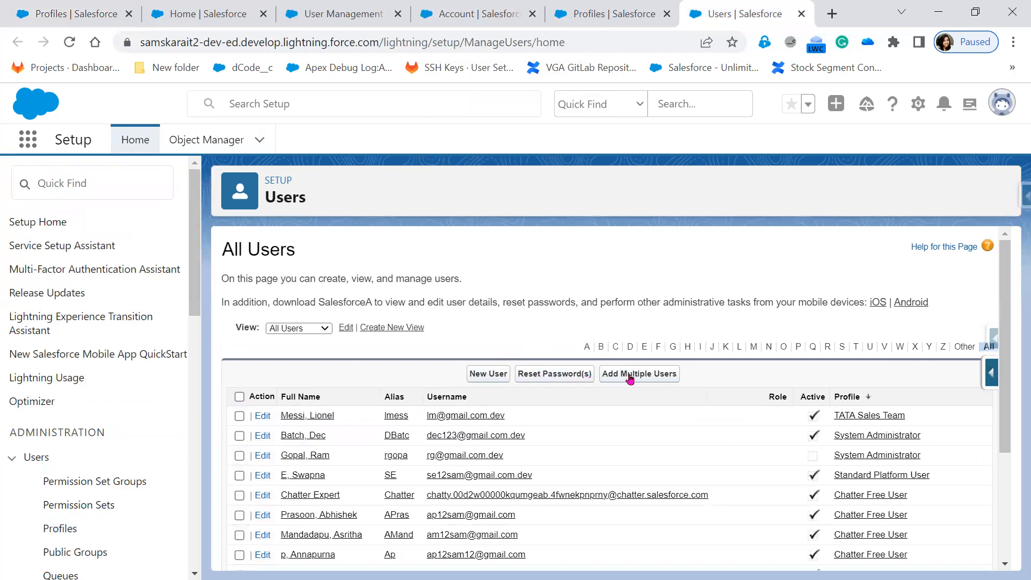
Go back to the Profiles list of 40 profiles with TATA Sales Admin and TATA Sales Team on top.
{"action": "left_click", "coordinate": [80, 14]}
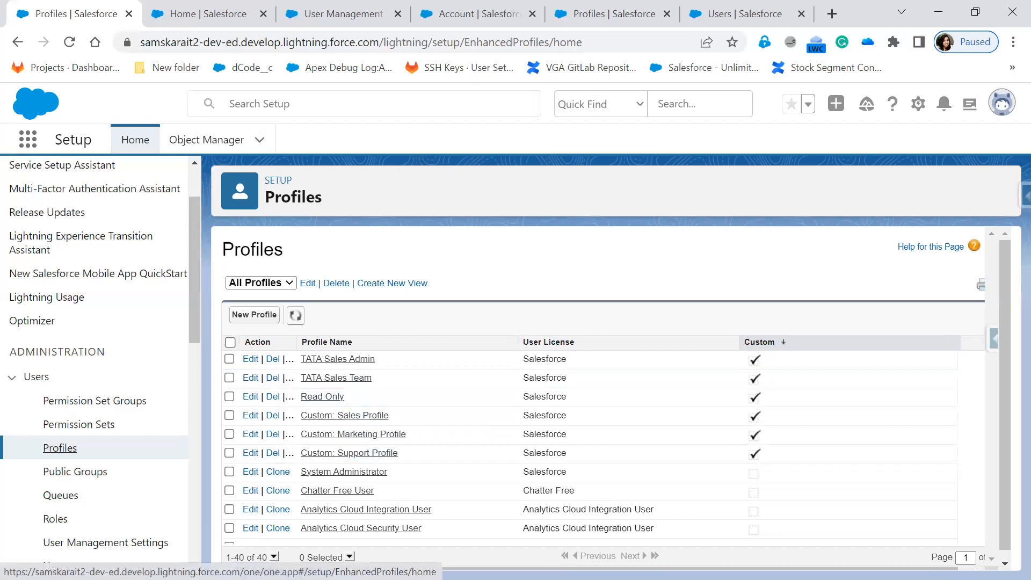
{"action": "key", "text": "alt+Tab"}
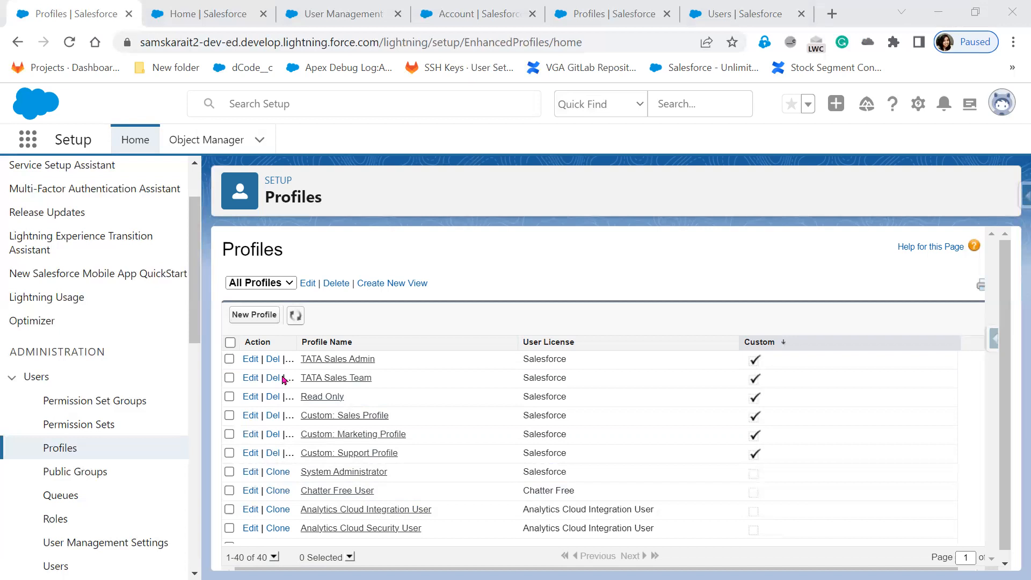
Start a new profile cloned from the existing TATA Sales Team profile.
{"action": "left_click", "coordinate": [254, 315]}
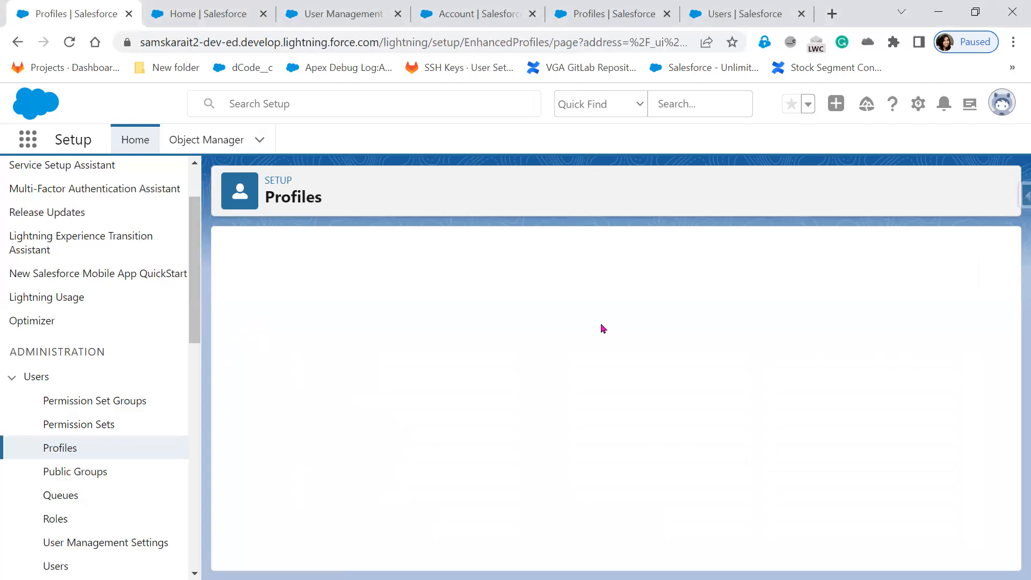
{"action": "left_click", "coordinate": [565, 346]}
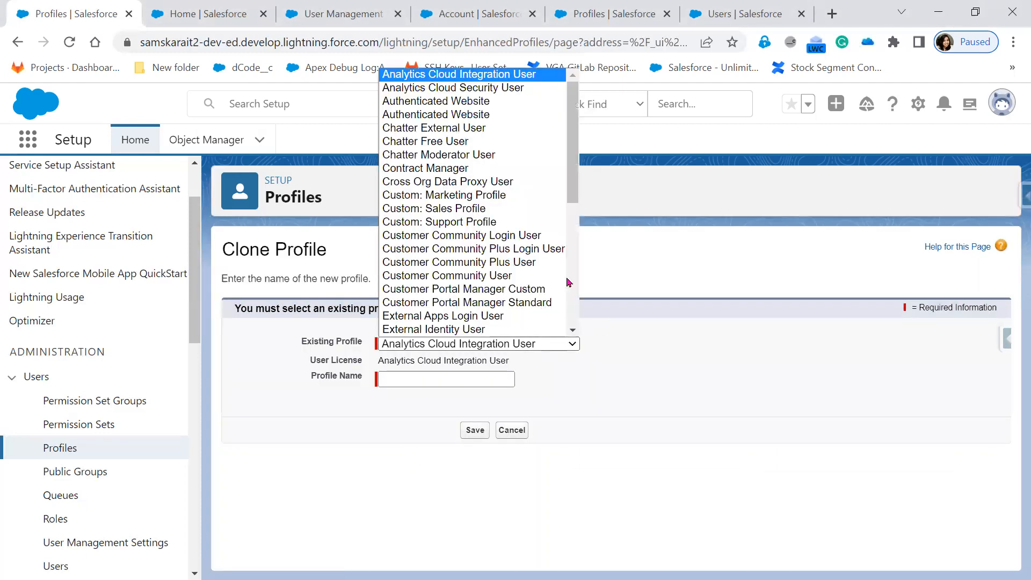
{"action": "scroll", "coordinate": [472, 222], "scroll_direction": "down", "scroll_amount": 5}
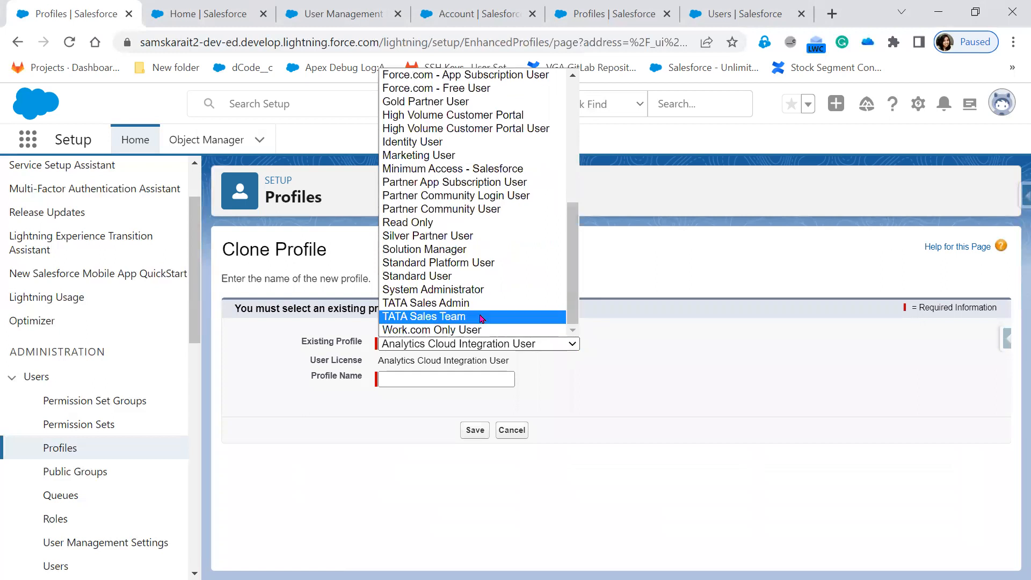
{"action": "left_click", "coordinate": [483, 318]}
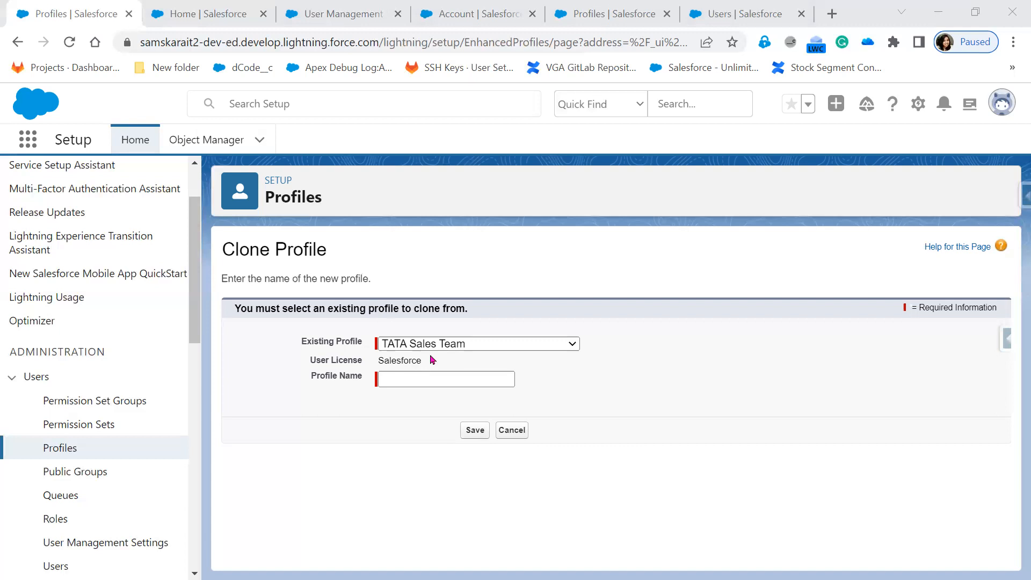
{"action": "left_click", "coordinate": [451, 344]}
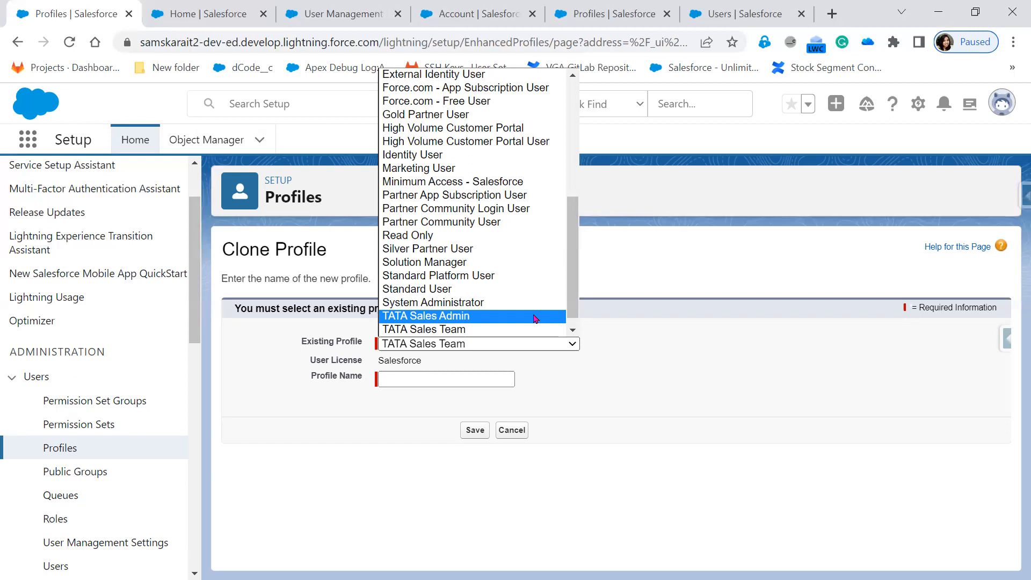
Cancel the clone and open TATA Sales Team to review its system permissions.
{"action": "left_click", "coordinate": [517, 434]}
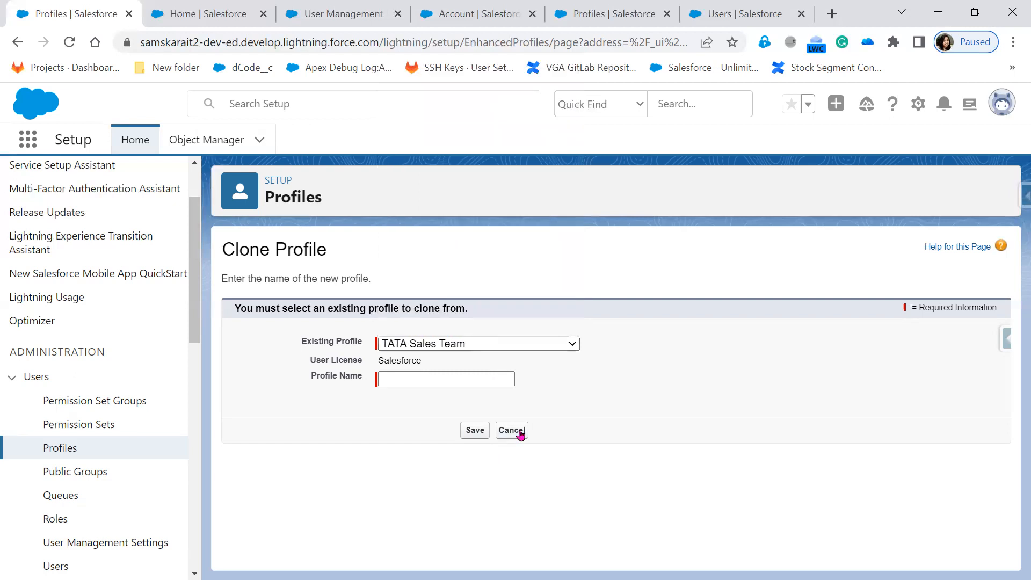
{"action": "left_click", "coordinate": [520, 435]}
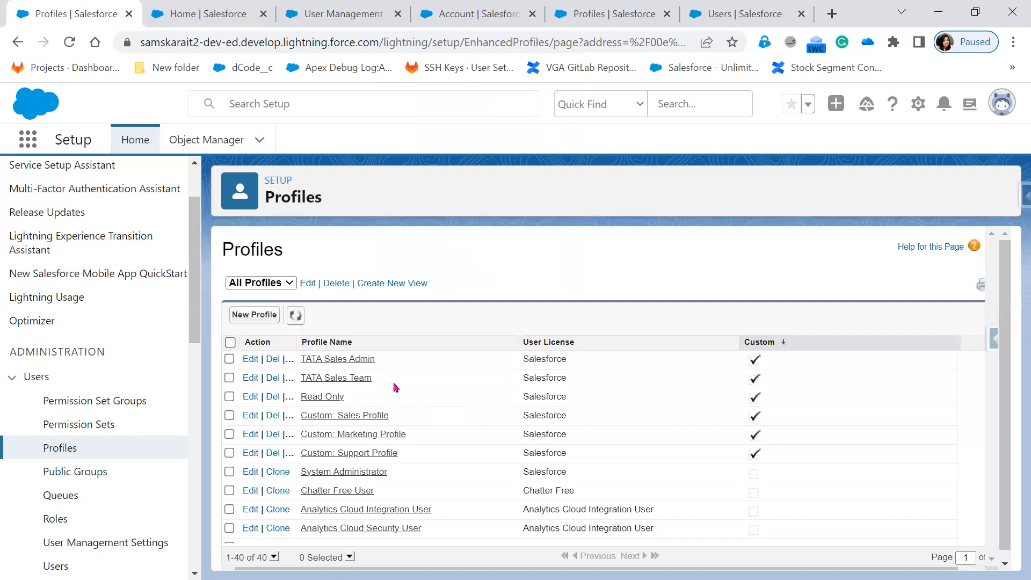
{"action": "left_click", "coordinate": [356, 380]}
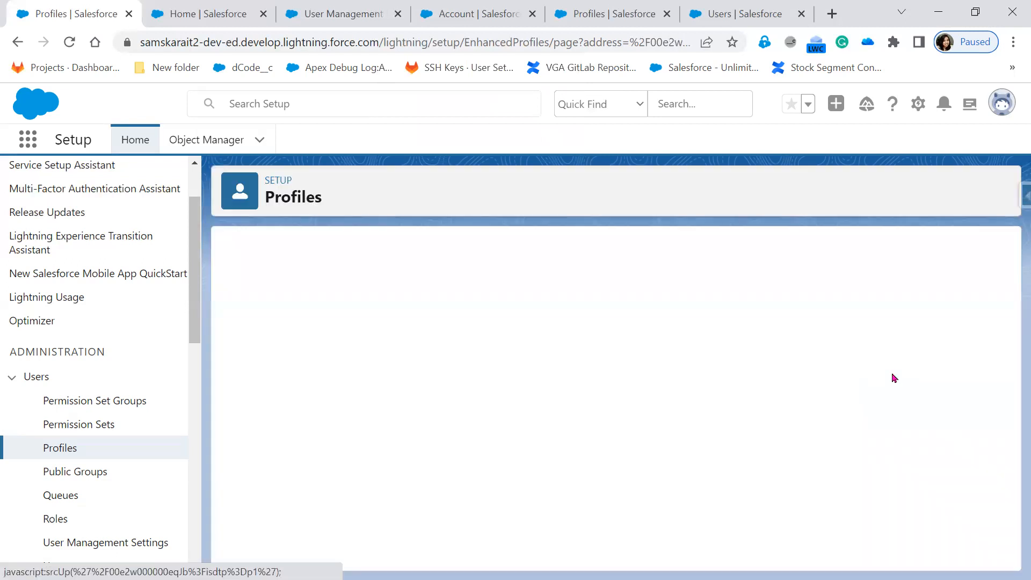
{"action": "left_click_drag", "start_coordinate": [1005, 248], "coordinate": [1012, 450]}
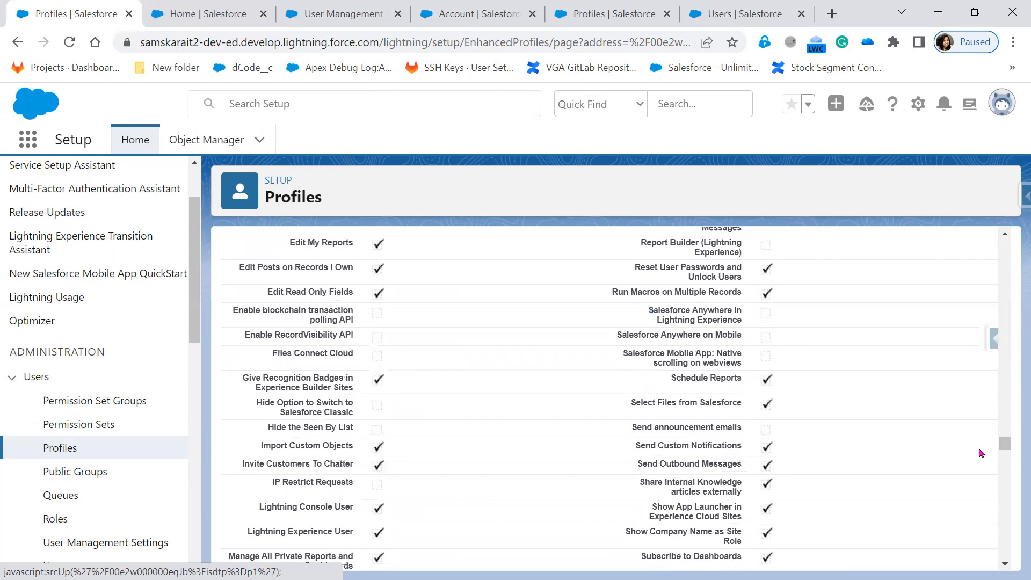
{"action": "scroll", "coordinate": [545, 487], "scroll_direction": "down", "scroll_amount": 1}
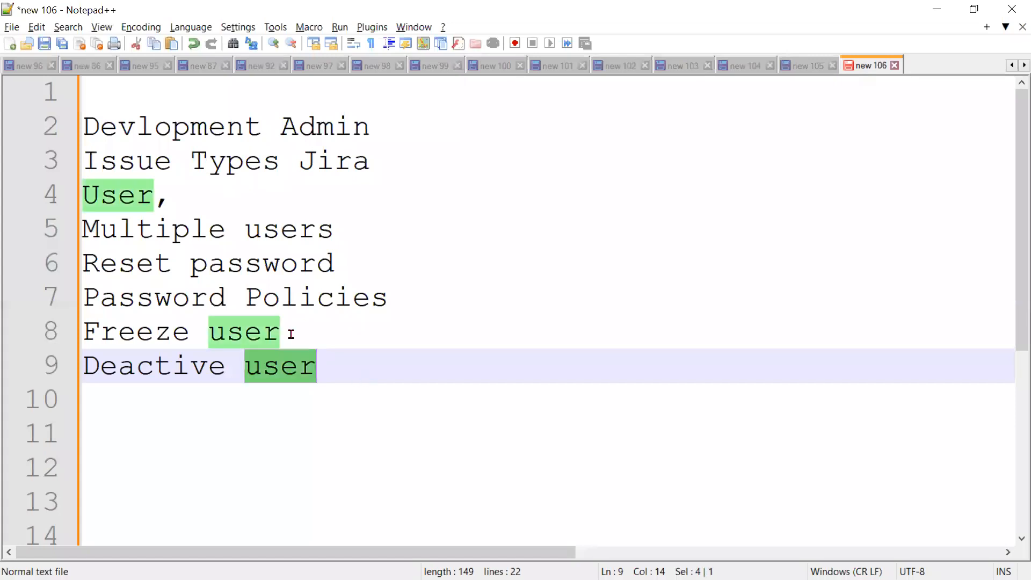
Replace the old notes on lines 2-9 with 'Object Level'.
{"action": "left_click_drag", "start_coordinate": [320, 365], "coordinate": [73, 129]}
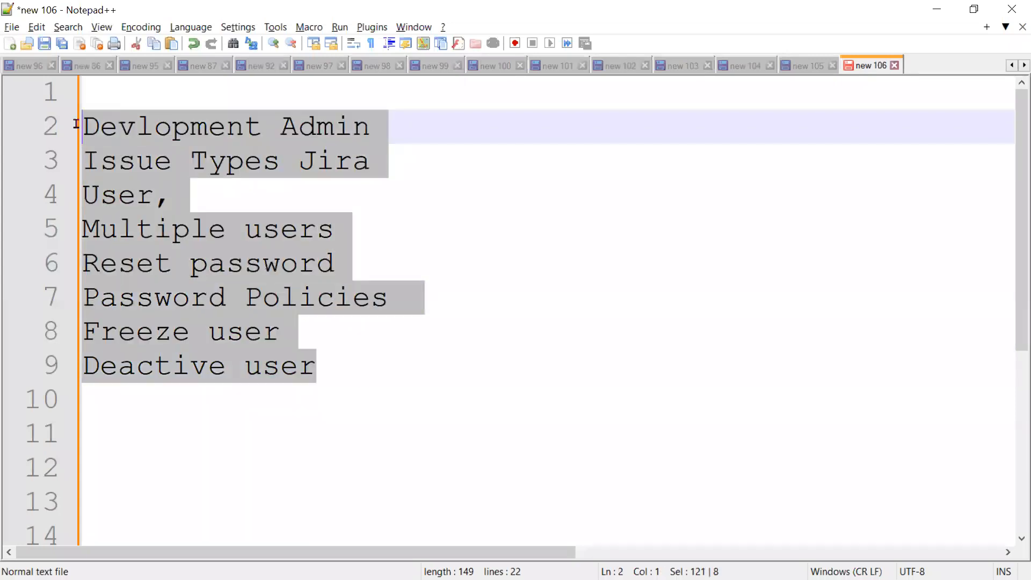
{"action": "type", "text": "Object Lea"}
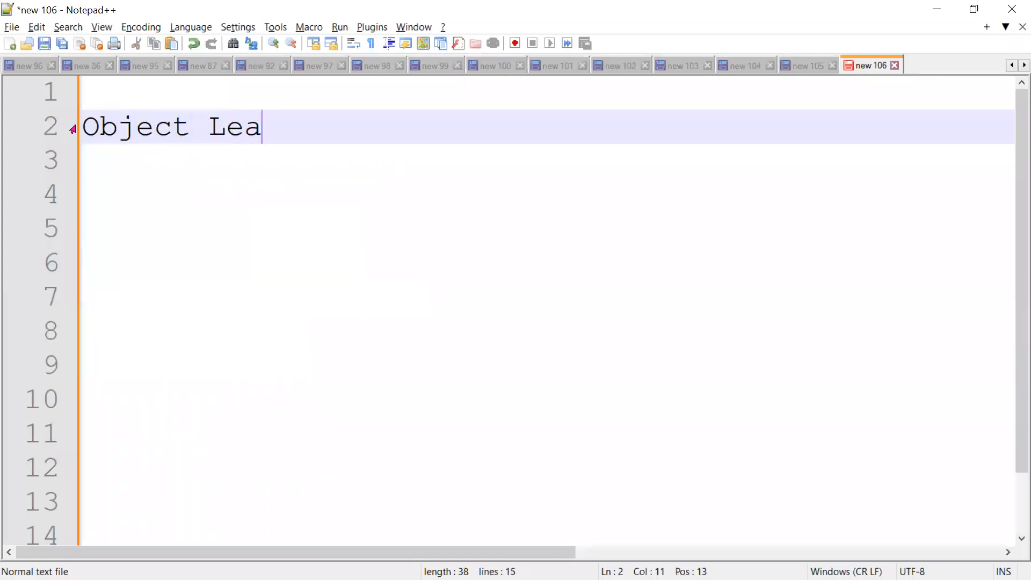
{"action": "key", "text": "BackSpace"}
{"action": "type", "text": "vel"}
{"action": "key", "text": "Return"}
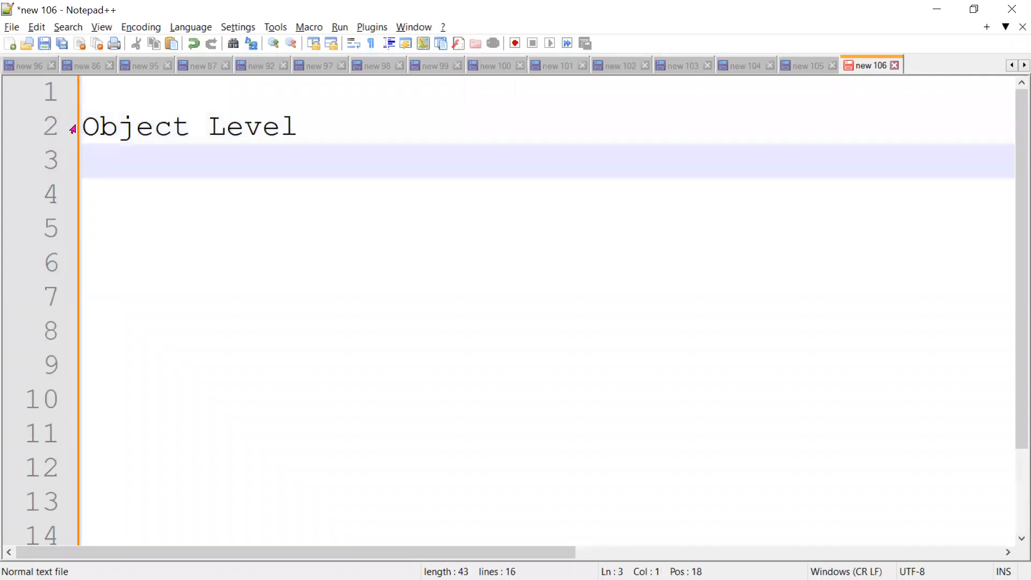
Add 'Field Level (Edit/Read)' and 'Layout --' lines, leaving a blank line below.
{"action": "type", "text": "Field"}
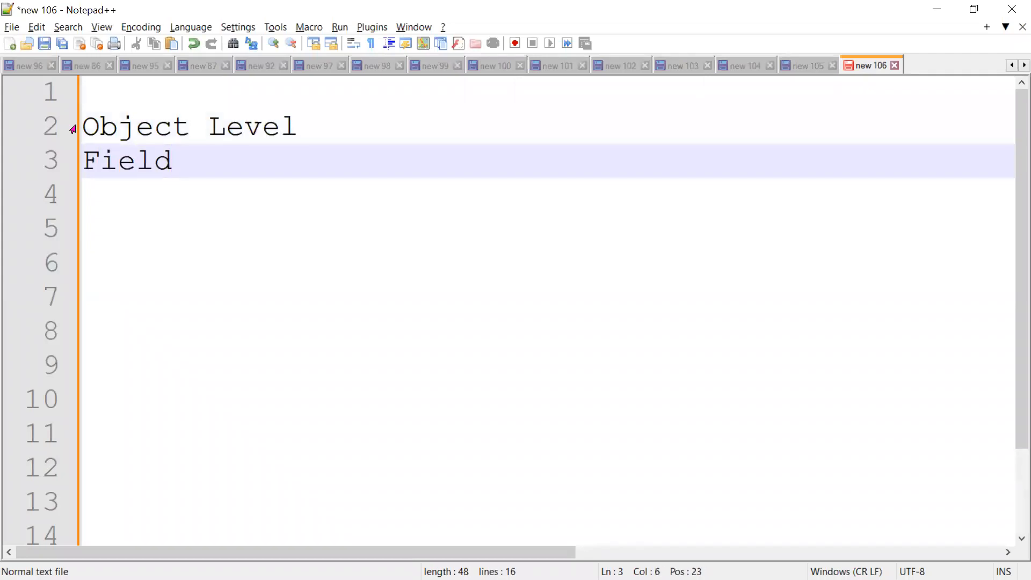
{"action": "type", "text": " Level "}
{"action": "type", "text": "(Edit"}
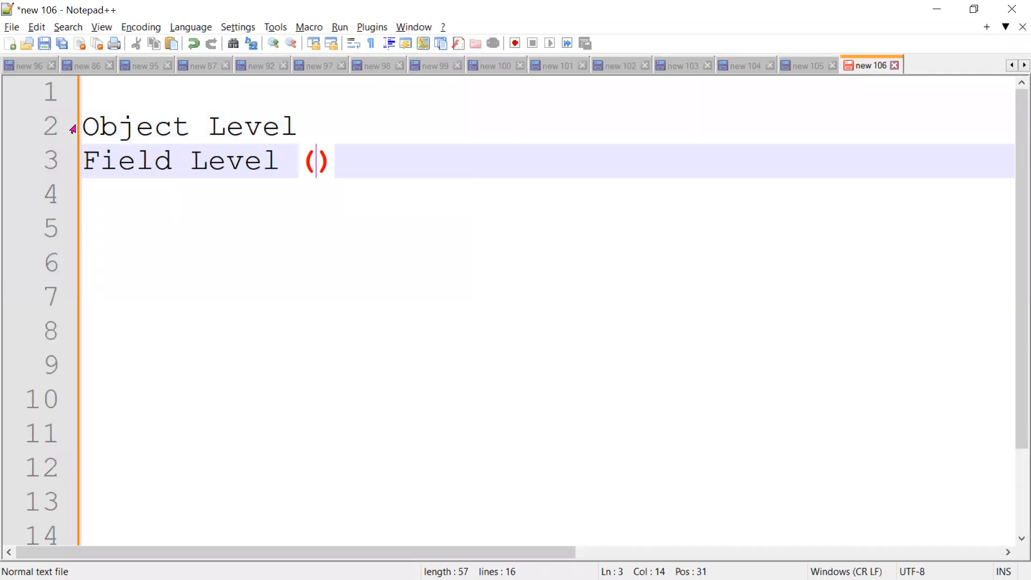
{"action": "type", "text": "/Red"}
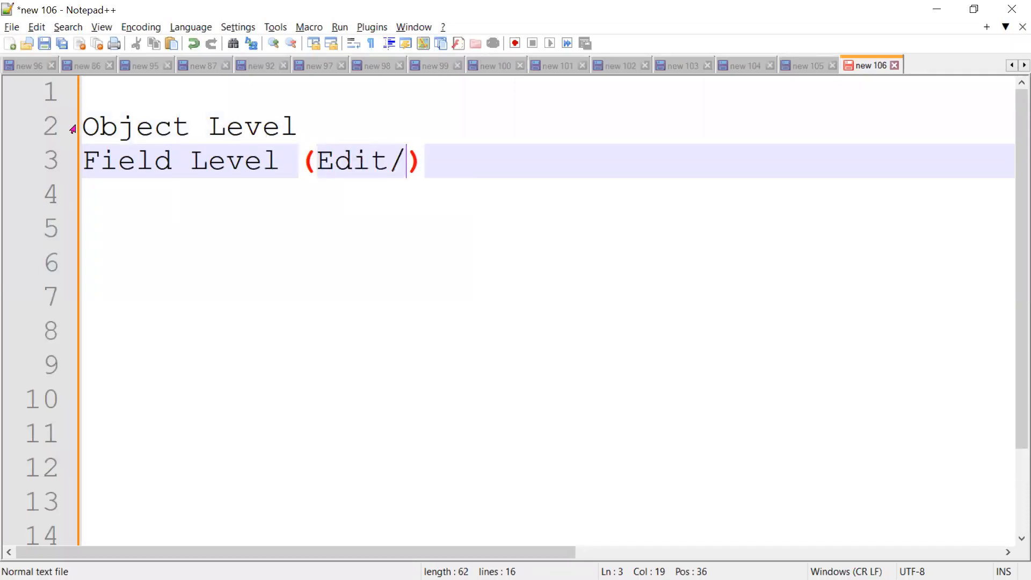
{"action": "key", "text": "BackSpace"}
{"action": "type", "text": "ad"}
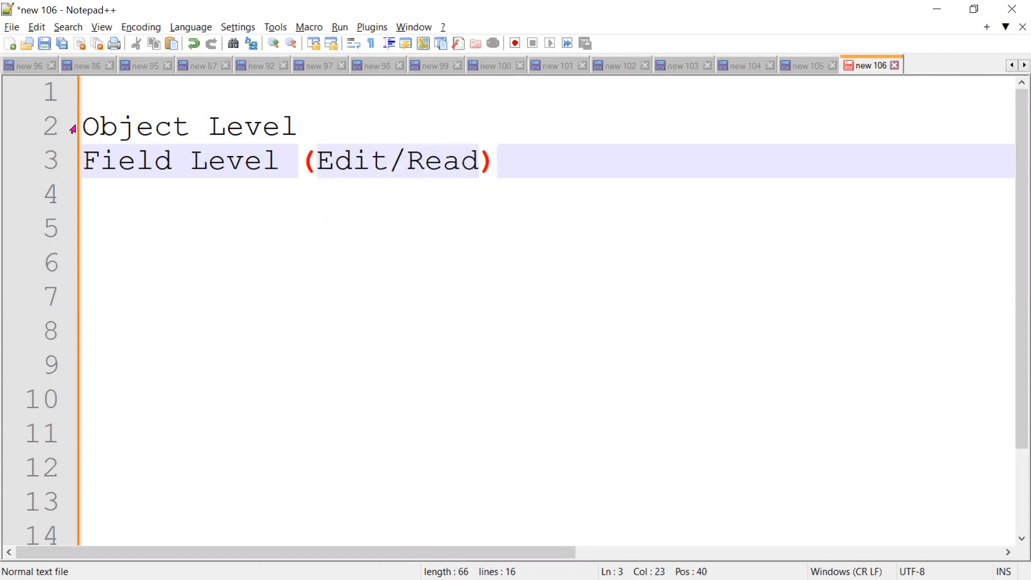
{"action": "key", "text": "End"}
{"action": "key", "text": "Return"}
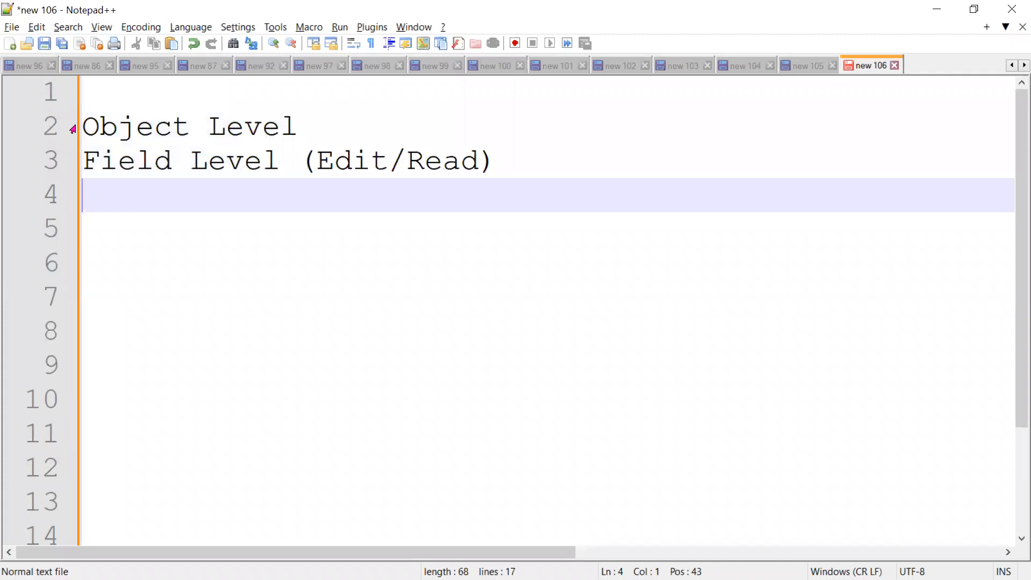
{"action": "type", "text": "Layout --"}
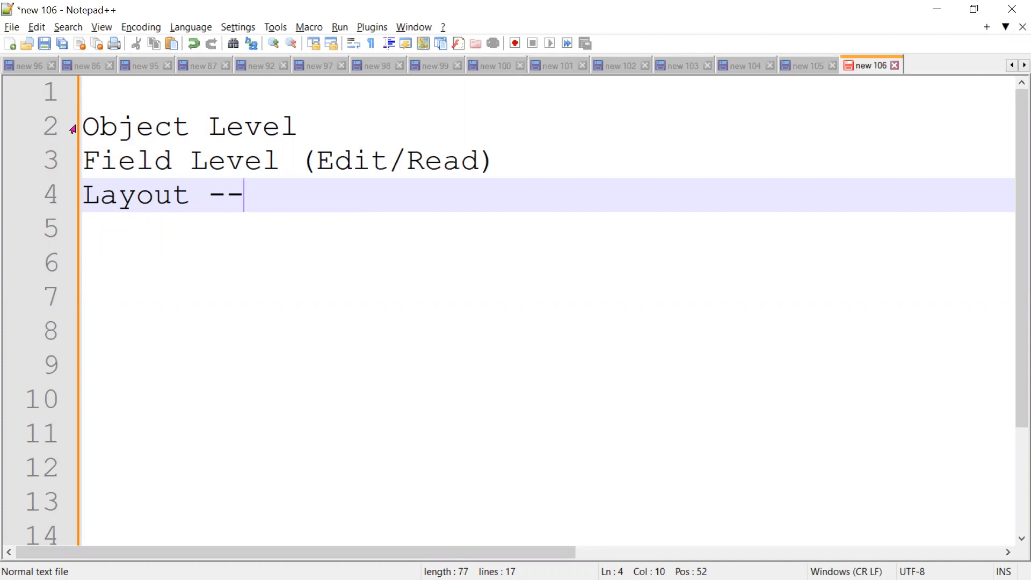
{"action": "key", "text": "Return"}
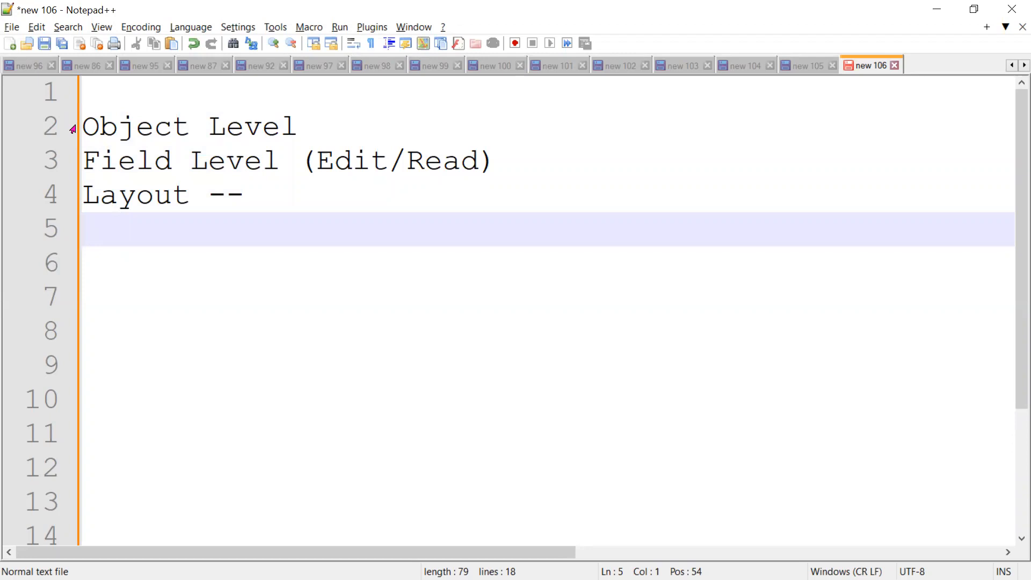
Type 'Email, Profile', 'user' and 'Record Type' as three separate lines under Layout --.
{"action": "type", "text": "Email,"}
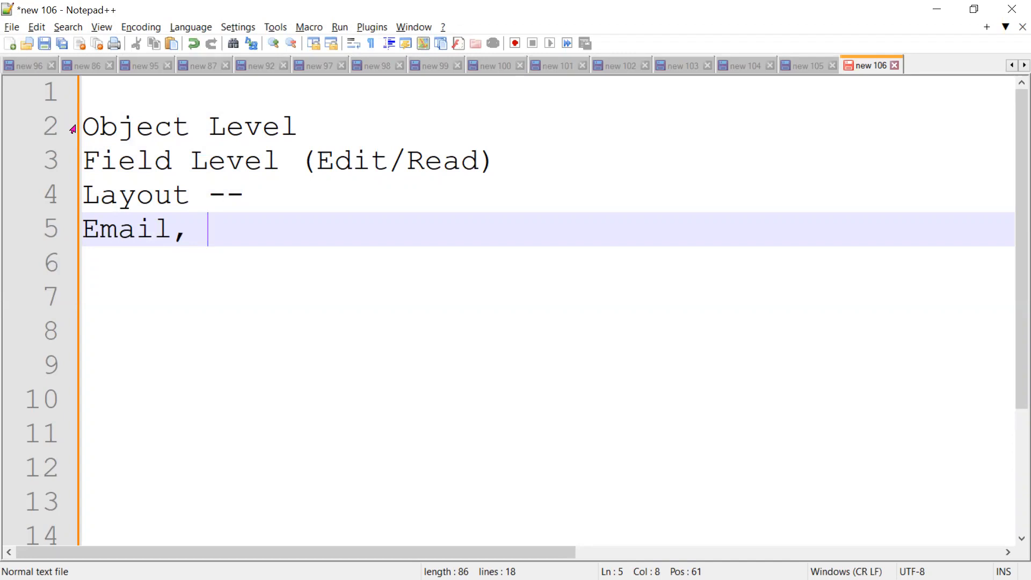
{"action": "type", "text": "Profile"}
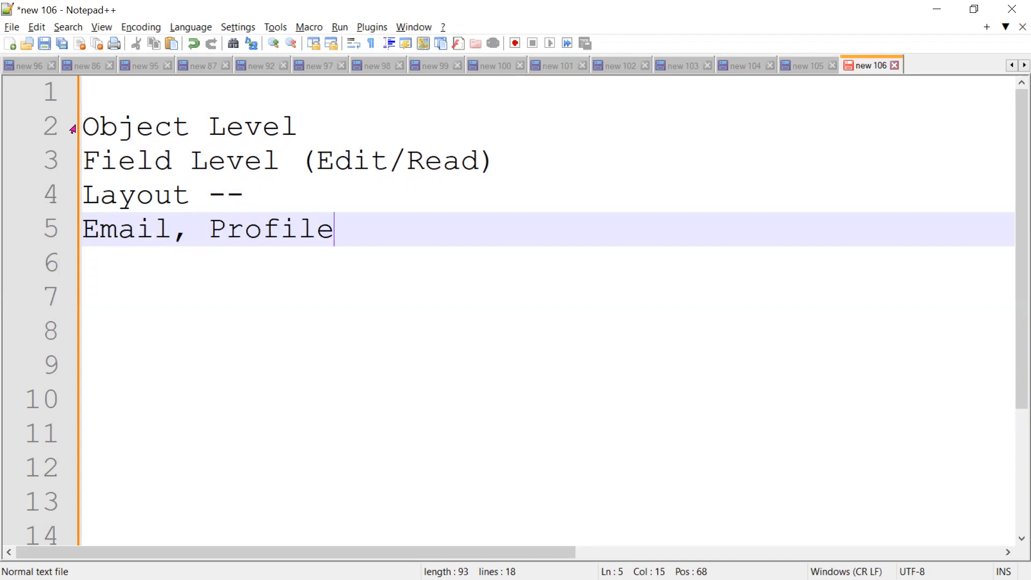
{"action": "key", "text": "Return"}
{"action": "type", "text": "user"}
{"action": "key", "text": "Return"}
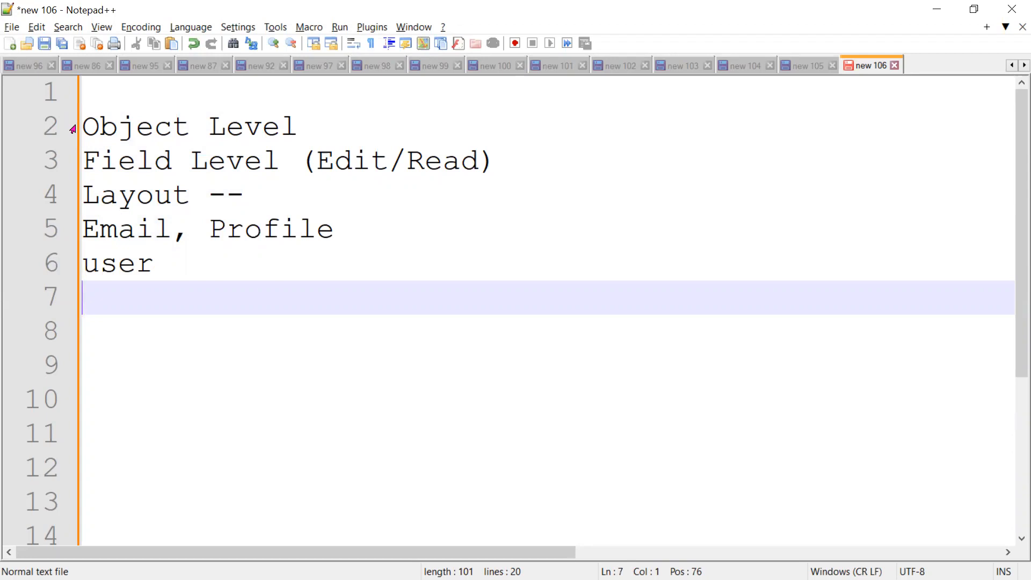
{"action": "type", "text": "Record Type"}
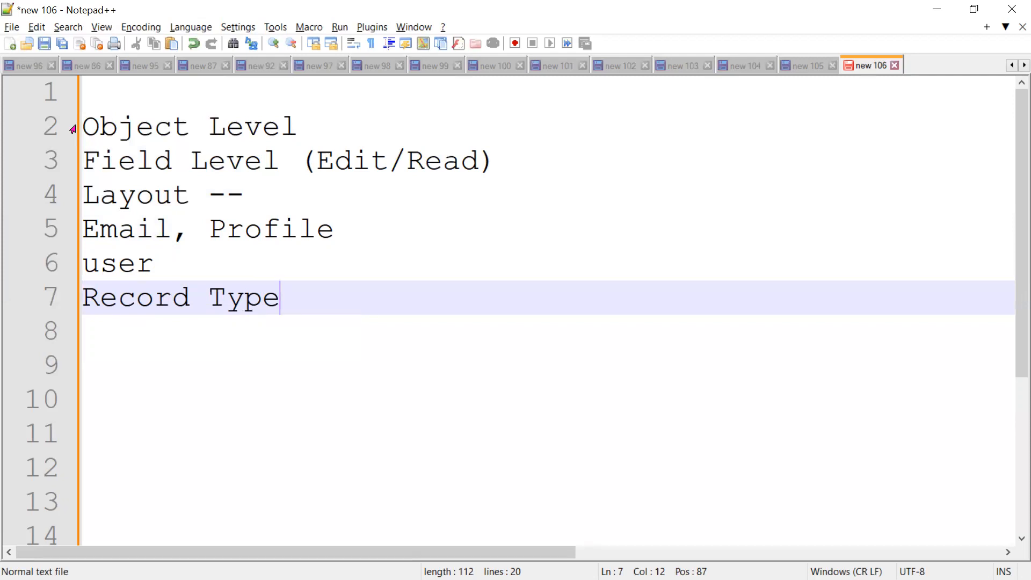
Review the profile down to Standard Object Permissions in Salesforce, then return to Notepad++.
{"action": "key", "text": "alt+Tab"}
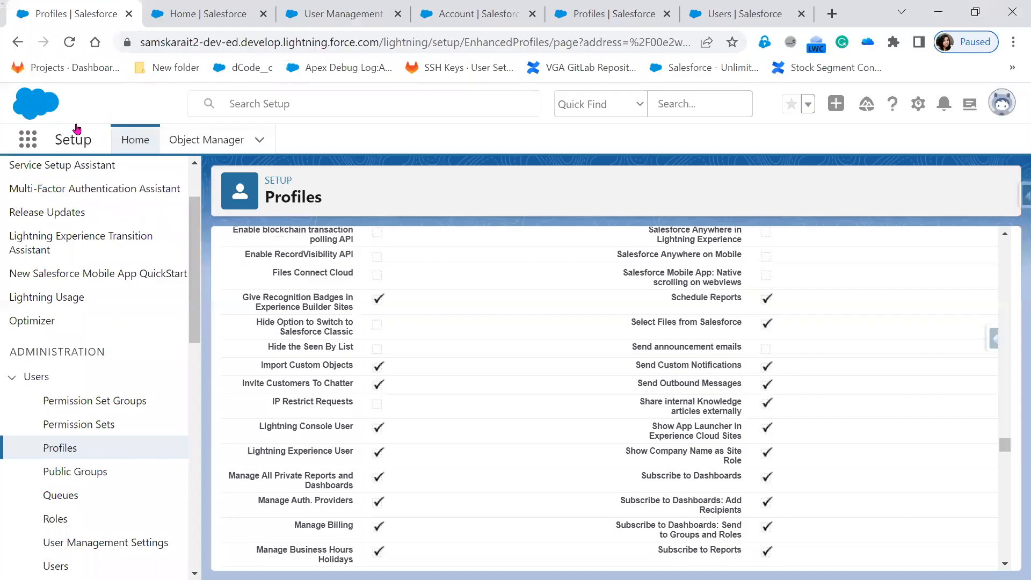
{"action": "scroll", "coordinate": [484, 470], "scroll_direction": "down", "scroll_amount": 10}
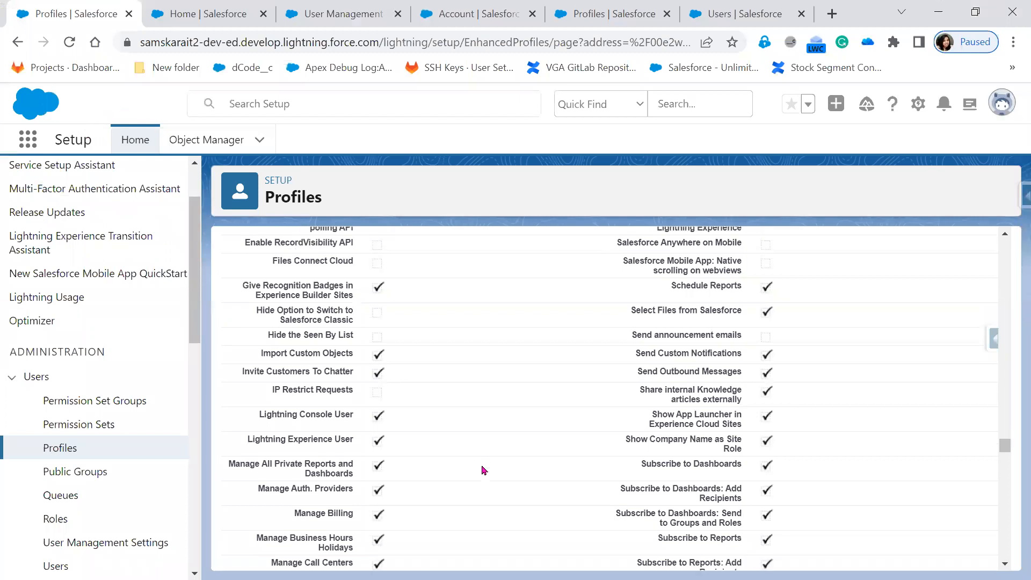
{"action": "scroll", "coordinate": [484, 470], "scroll_direction": "down", "scroll_amount": 1}
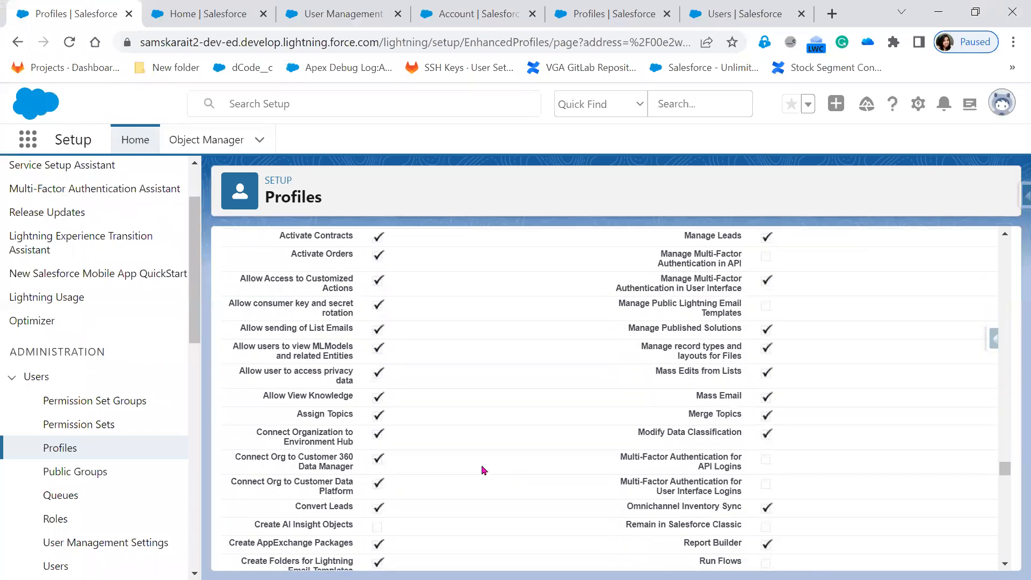
{"action": "scroll", "coordinate": [484, 470], "scroll_direction": "down", "scroll_amount": 6}
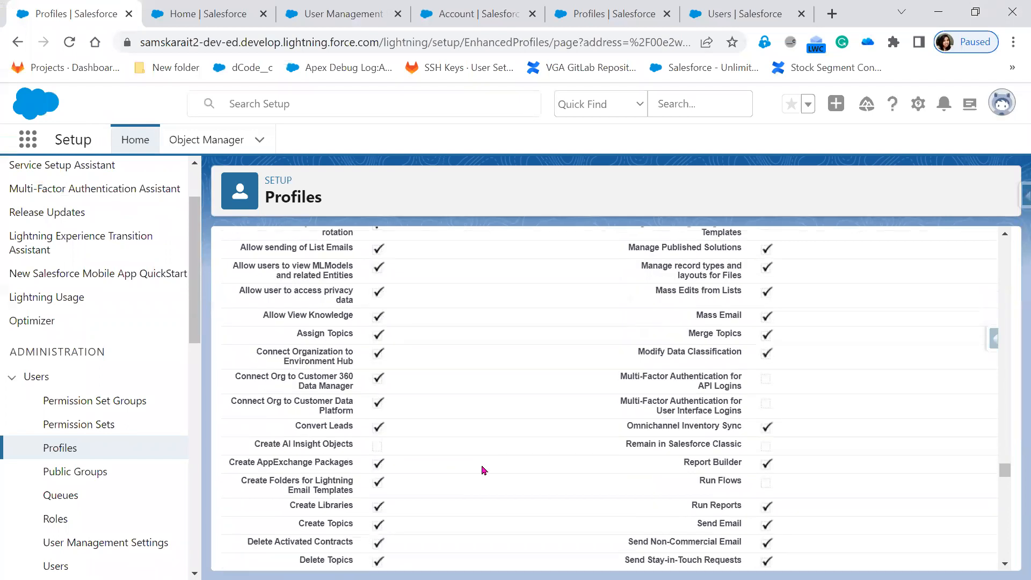
{"action": "scroll", "coordinate": [484, 470], "scroll_direction": "down", "scroll_amount": 6}
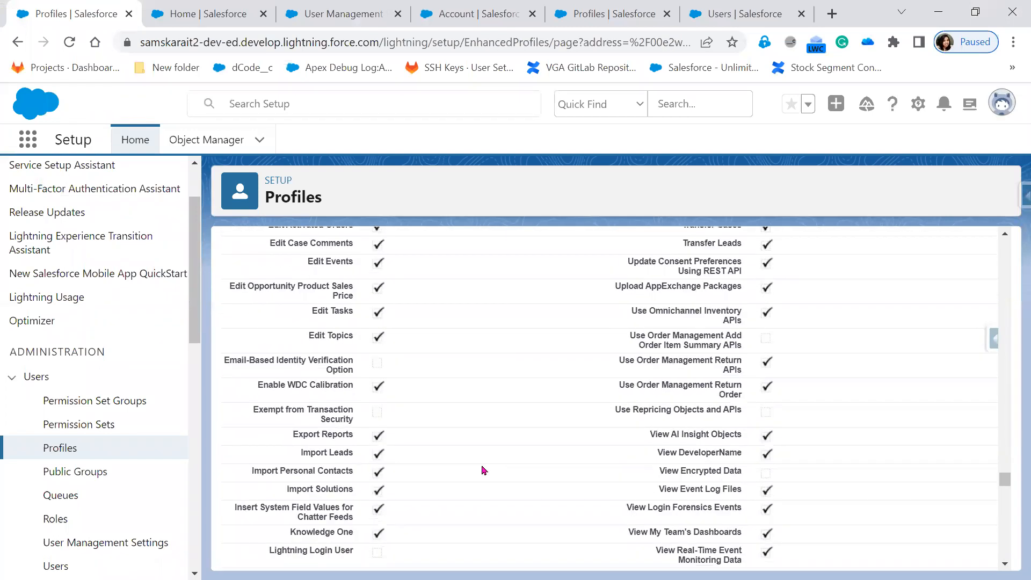
{"action": "scroll", "coordinate": [484, 470], "scroll_direction": "down", "scroll_amount": 3}
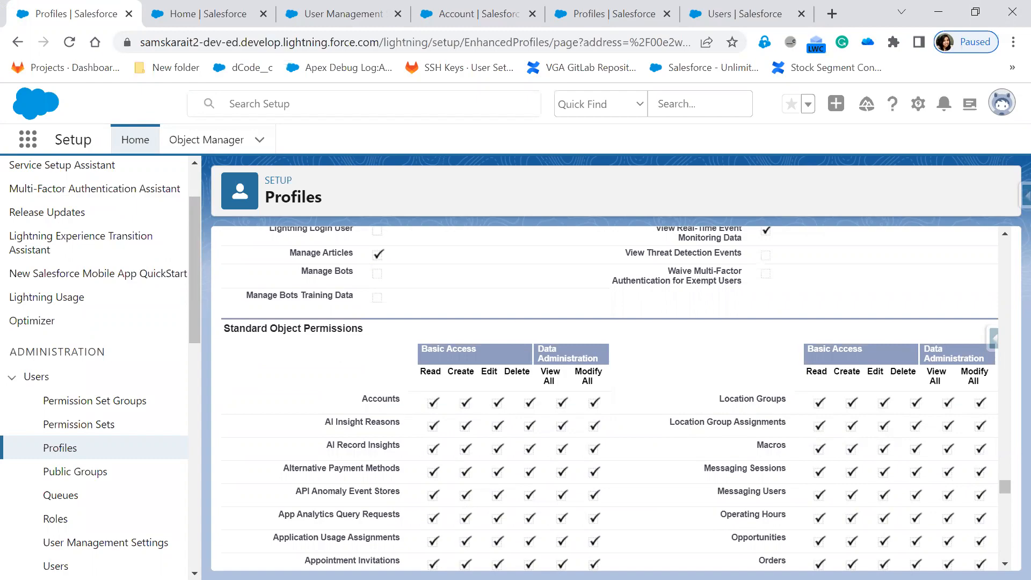
{"action": "key", "text": "alt+Tab"}
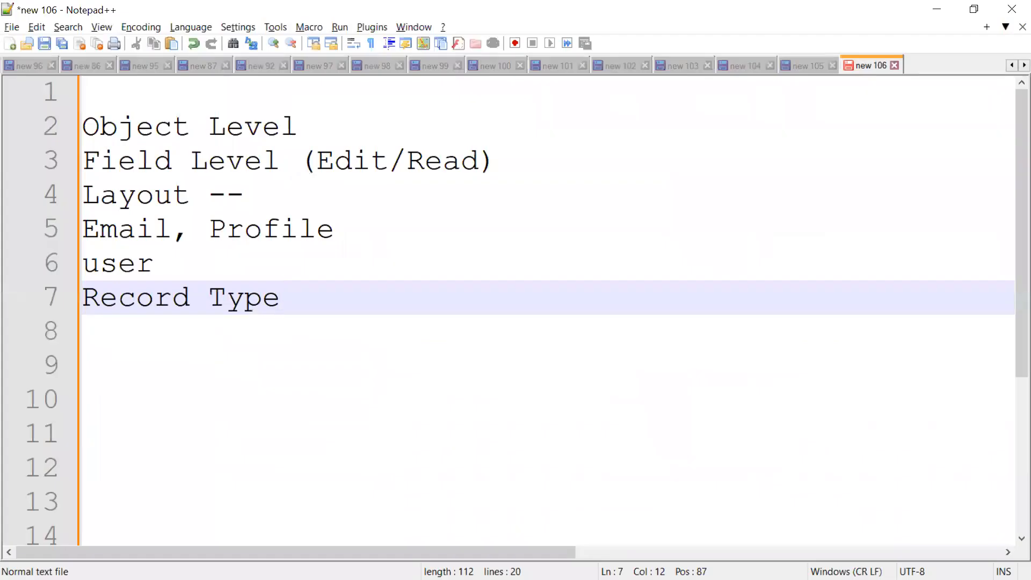
Select 'user' on line 6, then advance the slide show to slide 20, Conclusion.
{"action": "left_click_drag", "start_coordinate": [185, 263], "coordinate": [83, 263]}
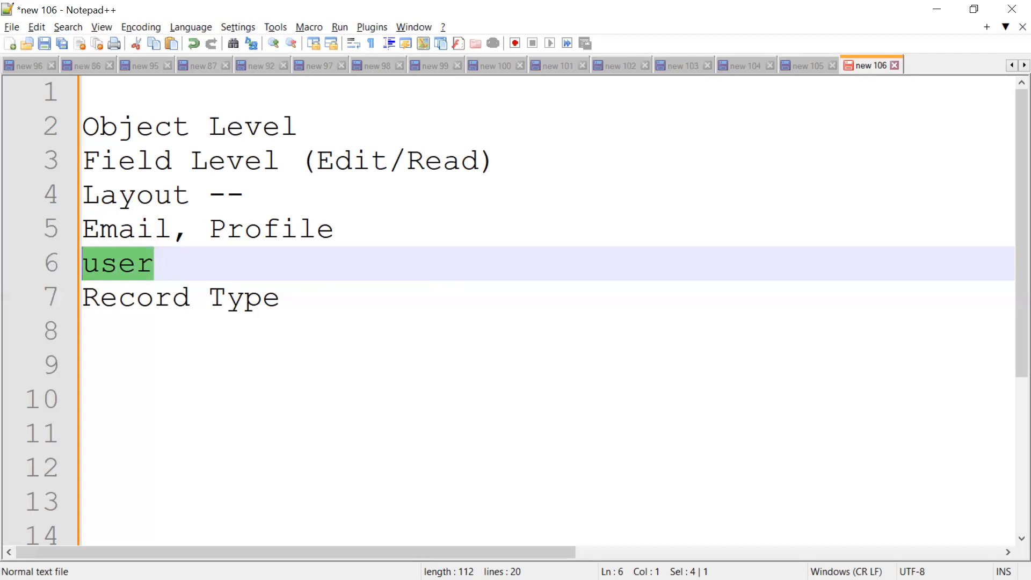
{"action": "key", "text": "alt+Tab"}
{"action": "left_click", "coordinate": [709, 393]}
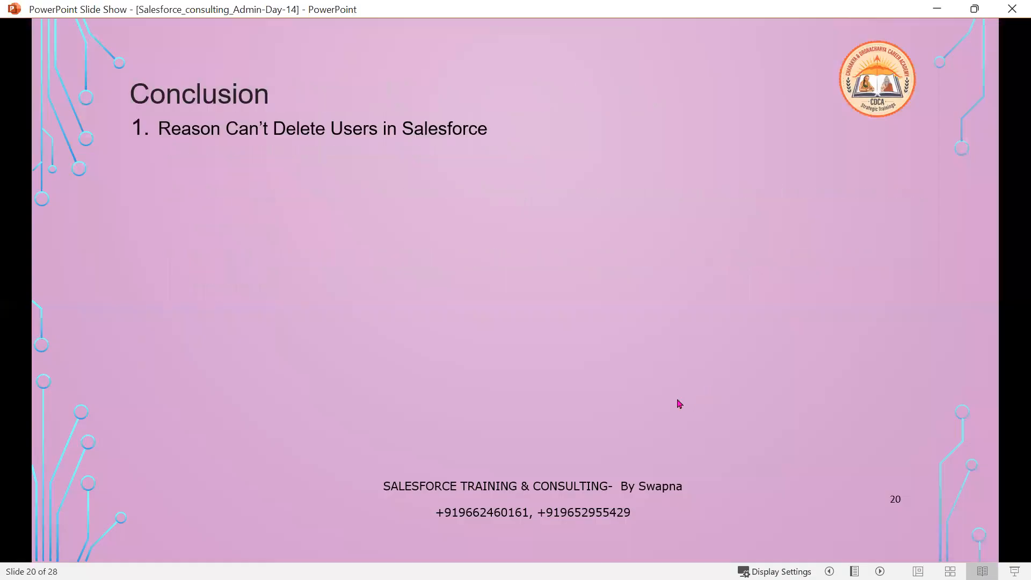
In Slide Show, step back, then reveal the Conclusion bullets in turn, starting with Reason Can't Delete Users, then Profile and Standard Profiles.
{"action": "key", "text": "Left"}
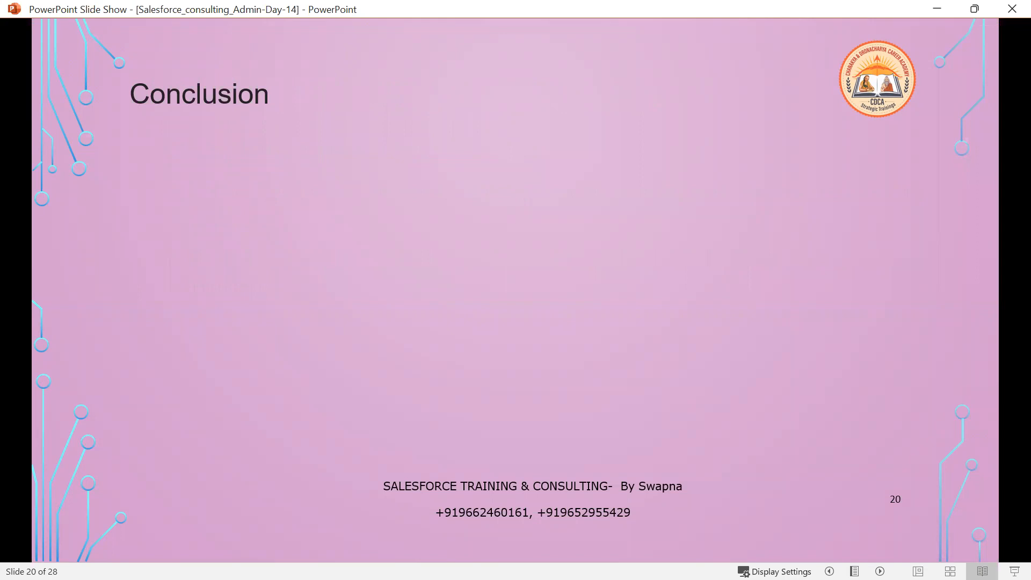
{"action": "key", "text": "Right"}
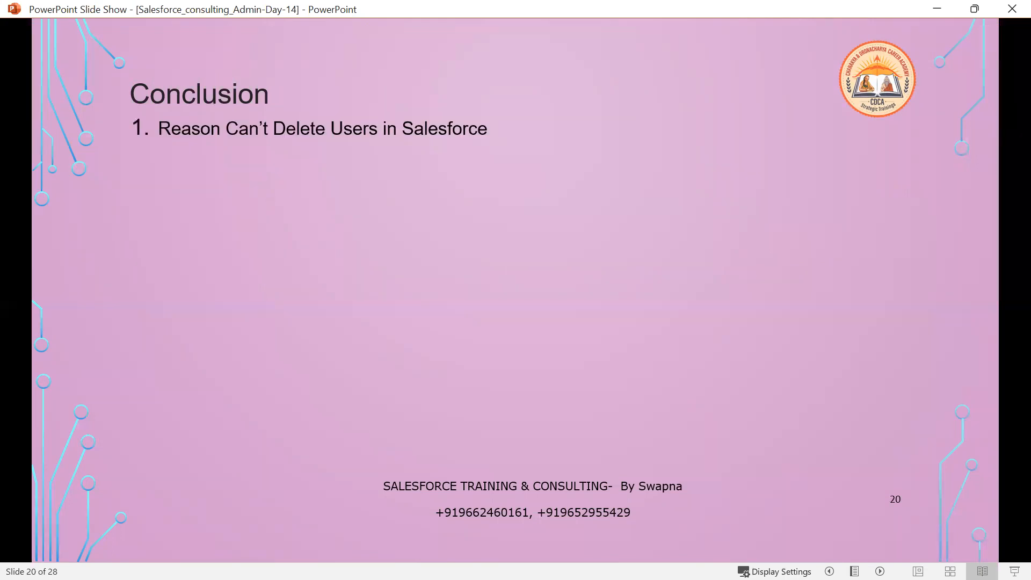
{"action": "key", "text": "Right"}
{"action": "key", "text": "Right"}
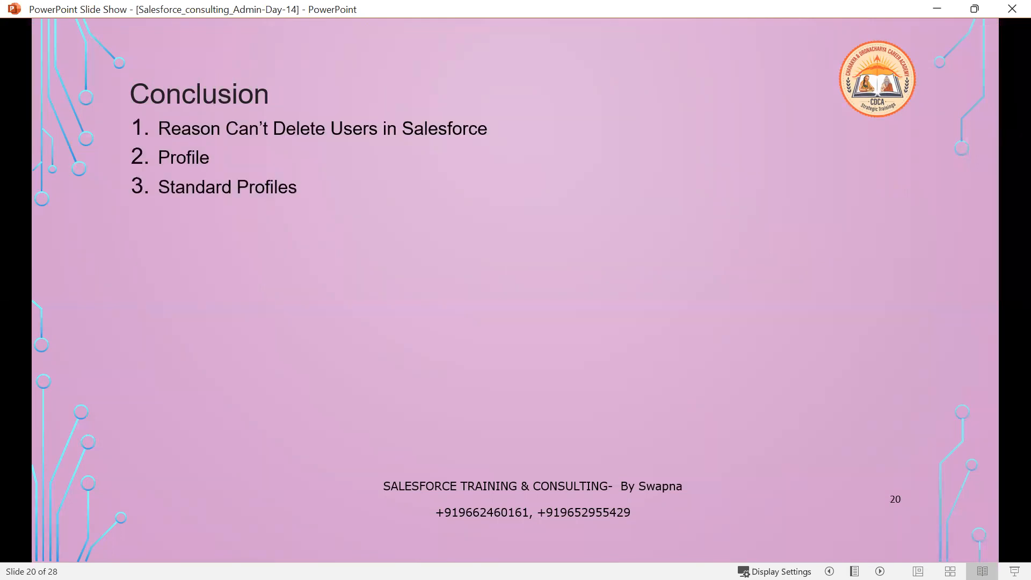
{"action": "key", "text": "Right"}
{"action": "key", "text": "Right"}
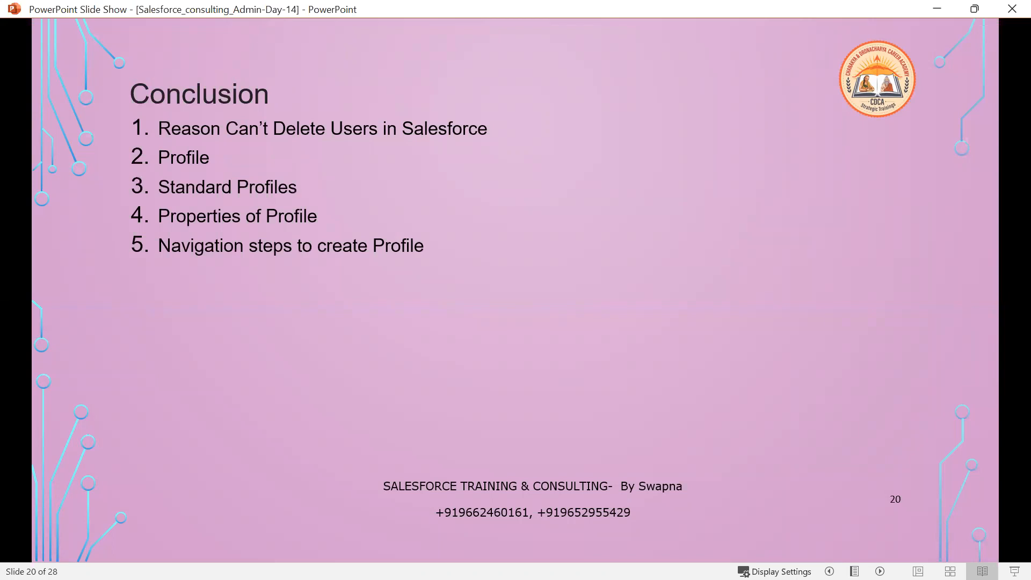